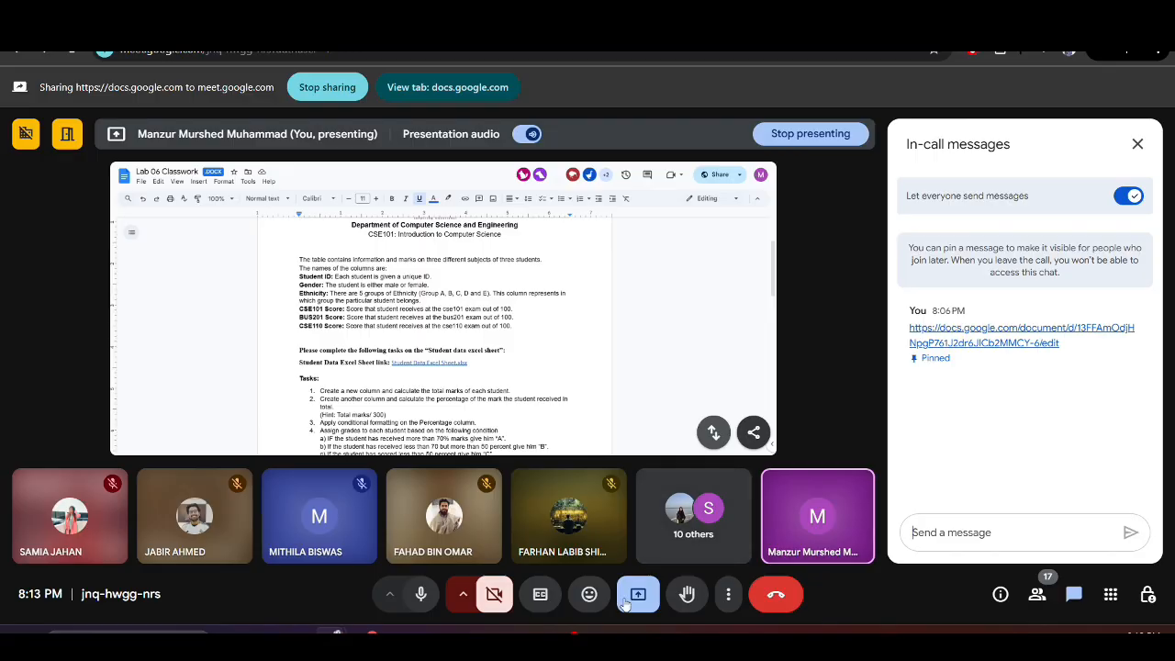
{"action": "left_click", "coordinate": [567, 640]}
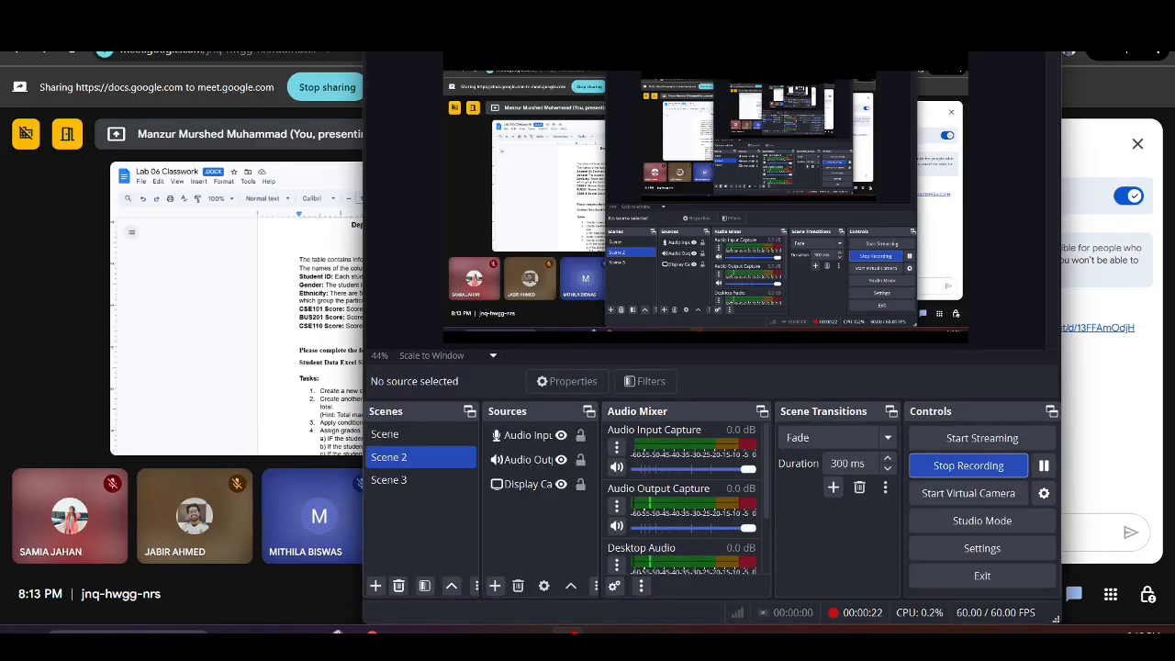
{"action": "left_click", "coordinate": [567, 641]}
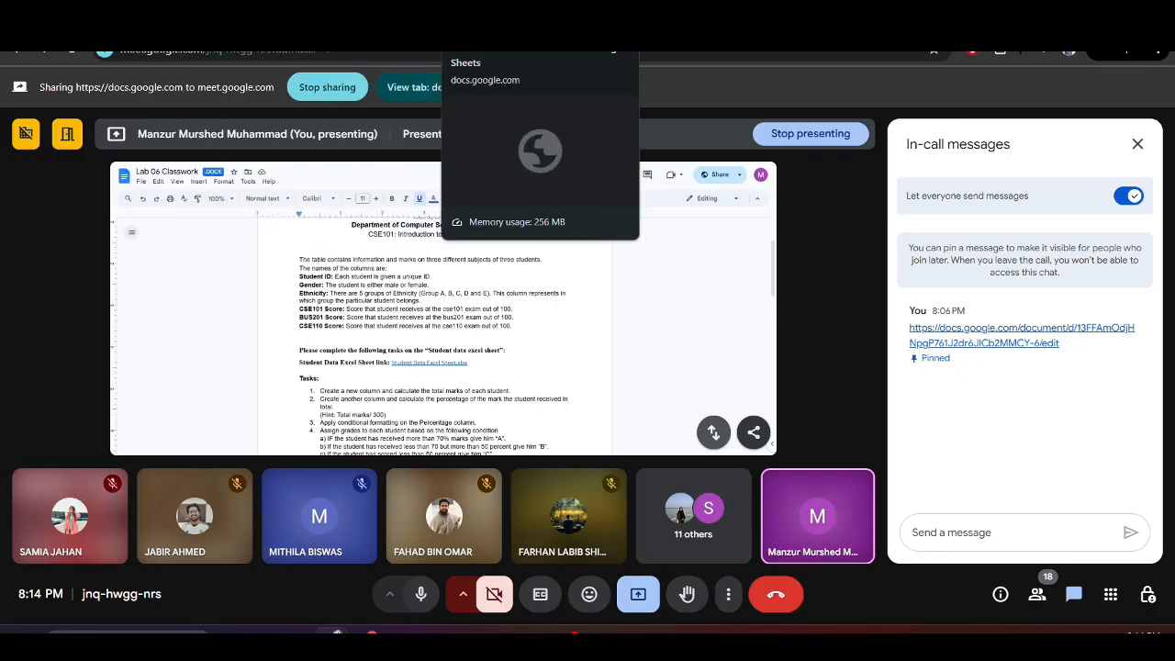
Look over the Student Data Excel Sheet and the Lab 06 Classwork document in their browser tabs
{"action": "left_click", "coordinate": [514, 48]}
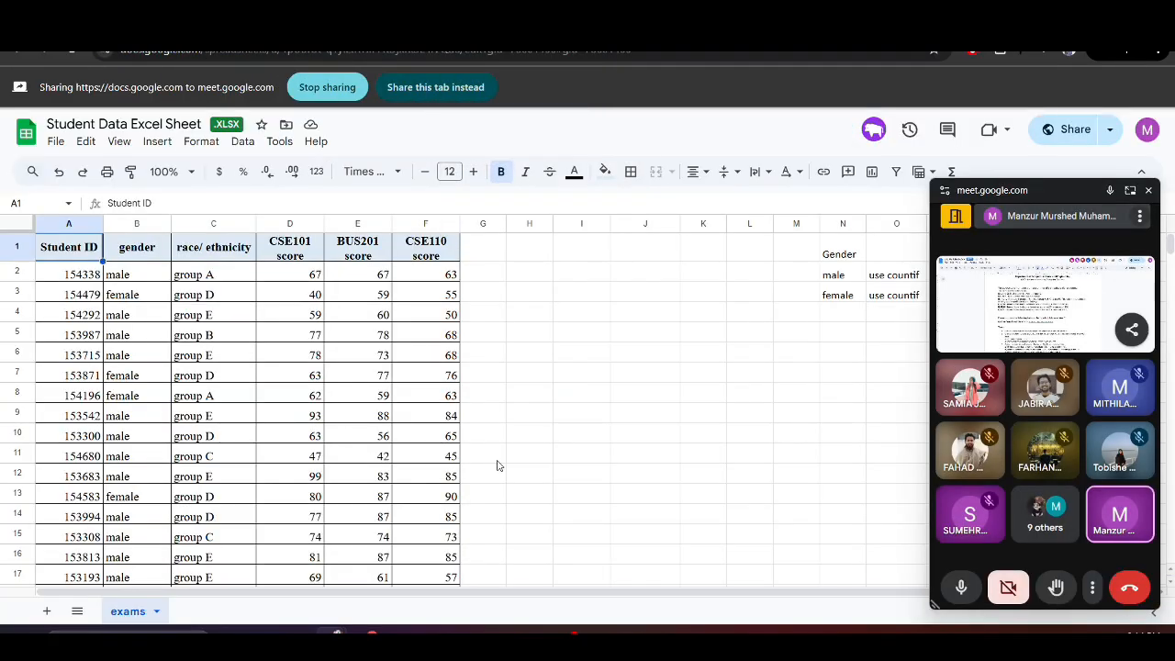
{"action": "left_click", "coordinate": [873, 129]}
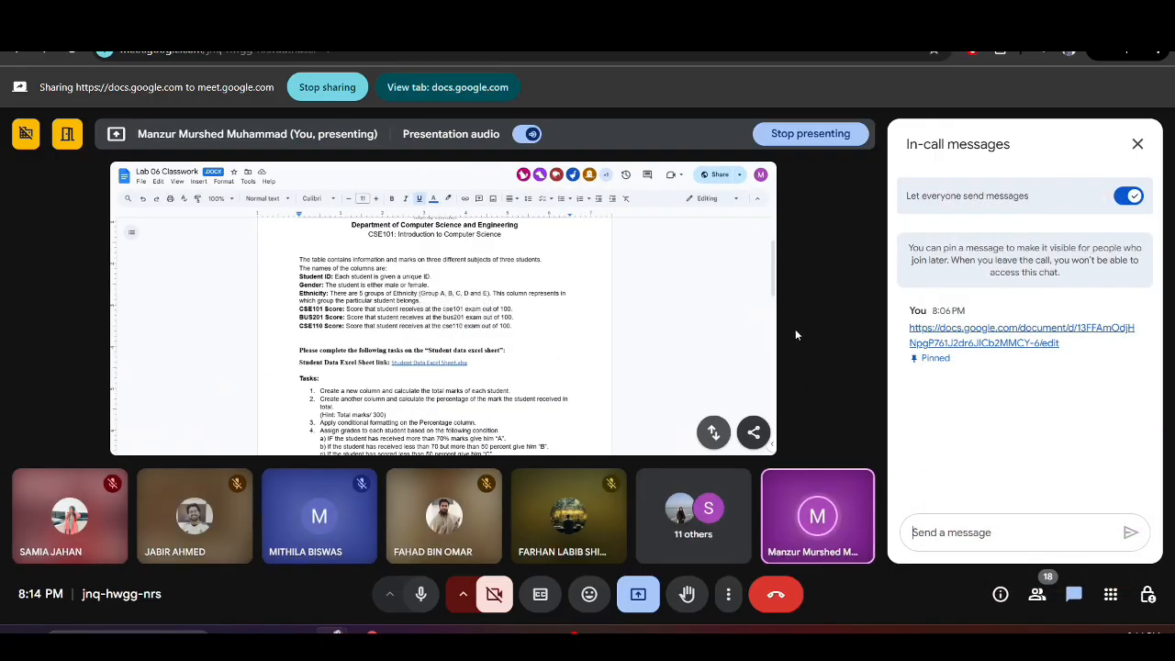
{"action": "left_click", "coordinate": [358, 20]}
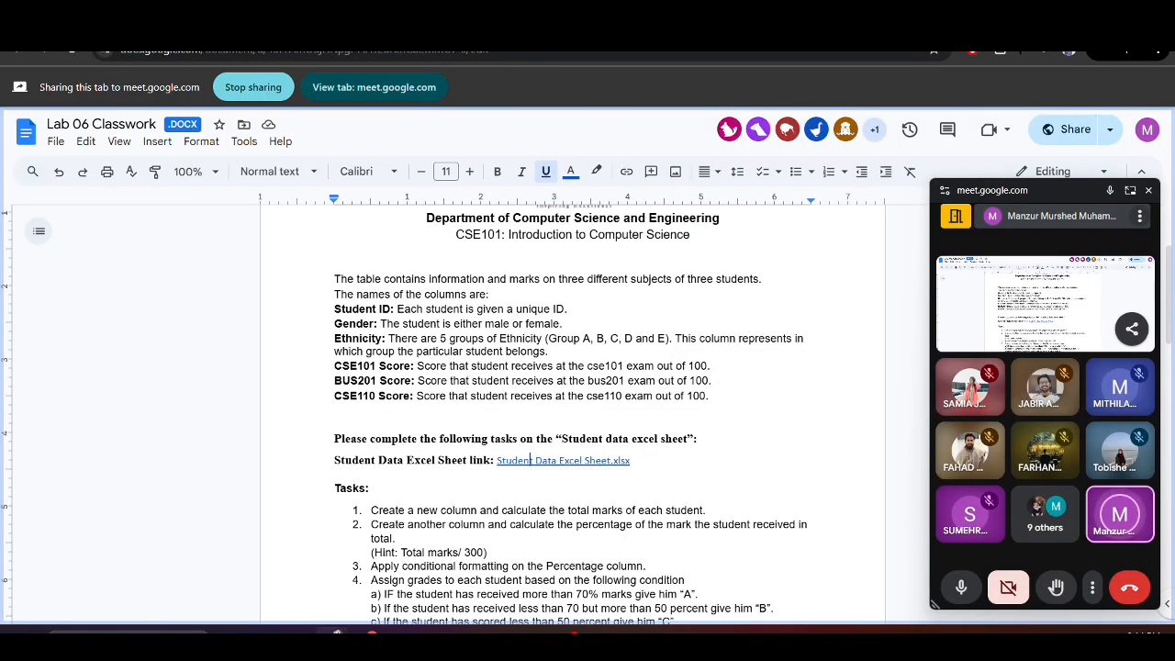
{"action": "left_click", "coordinate": [192, 20]}
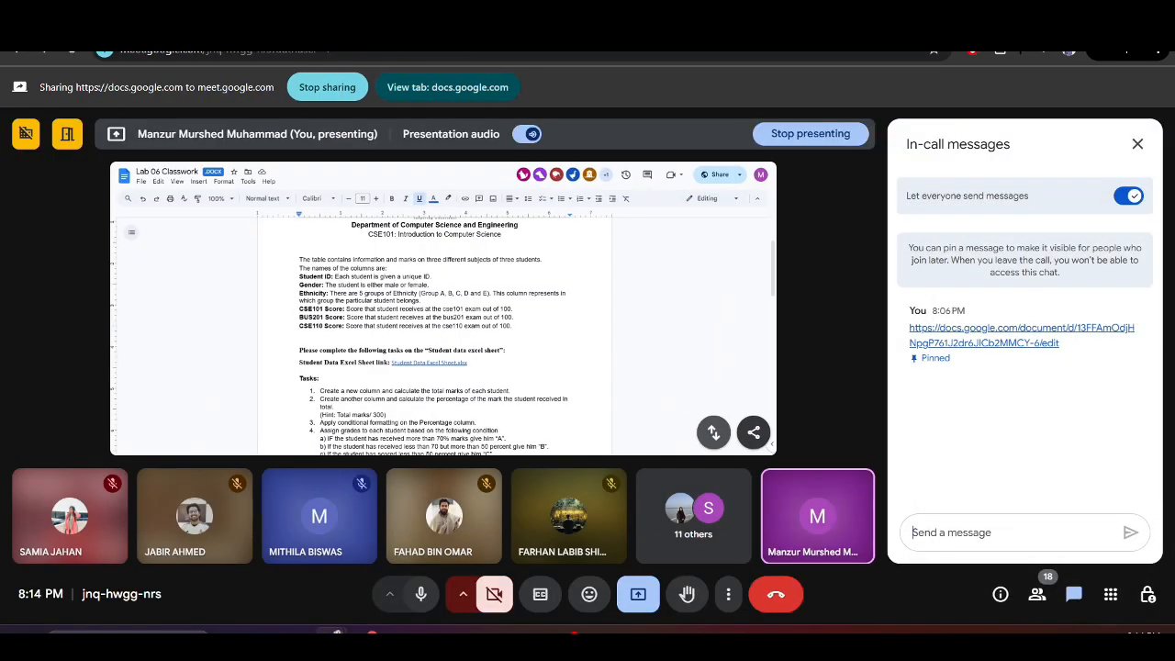
{"action": "left_click", "coordinate": [518, 20]}
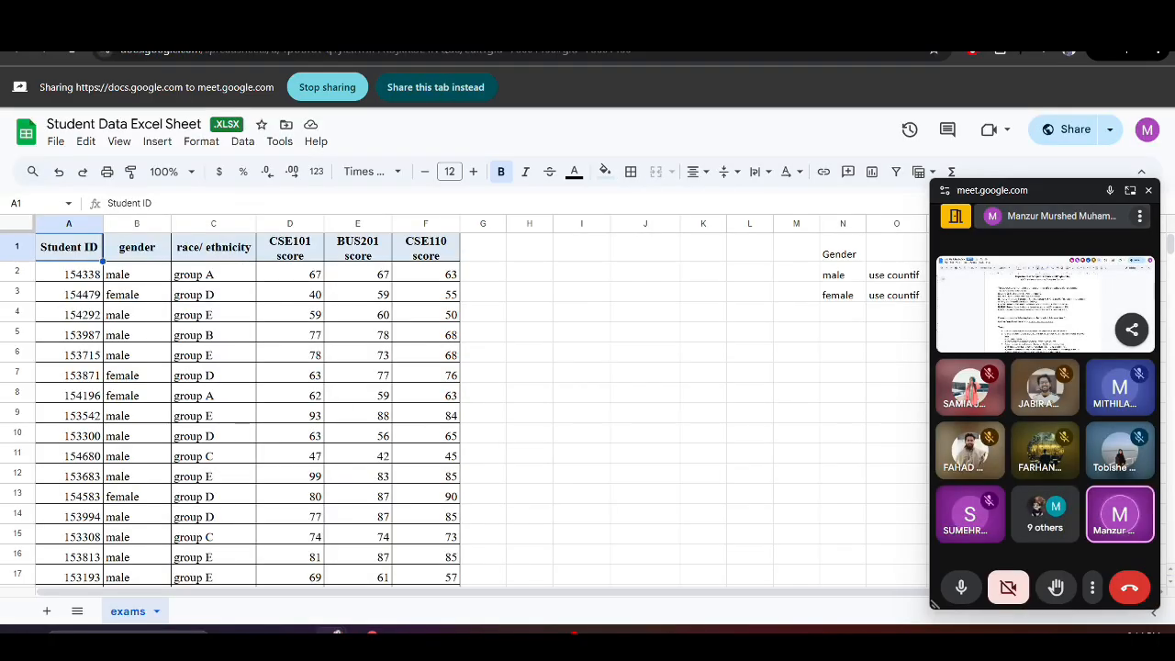
{"action": "left_click", "coordinate": [596, 20]}
{"action": "left_click", "coordinate": [518, 20]}
Stop the current presentation in the Google Meet call and share the Student Data Excel Sheet browser tab instead
{"action": "left_click", "coordinate": [367, 20]}
{"action": "left_click", "coordinate": [634, 600]}
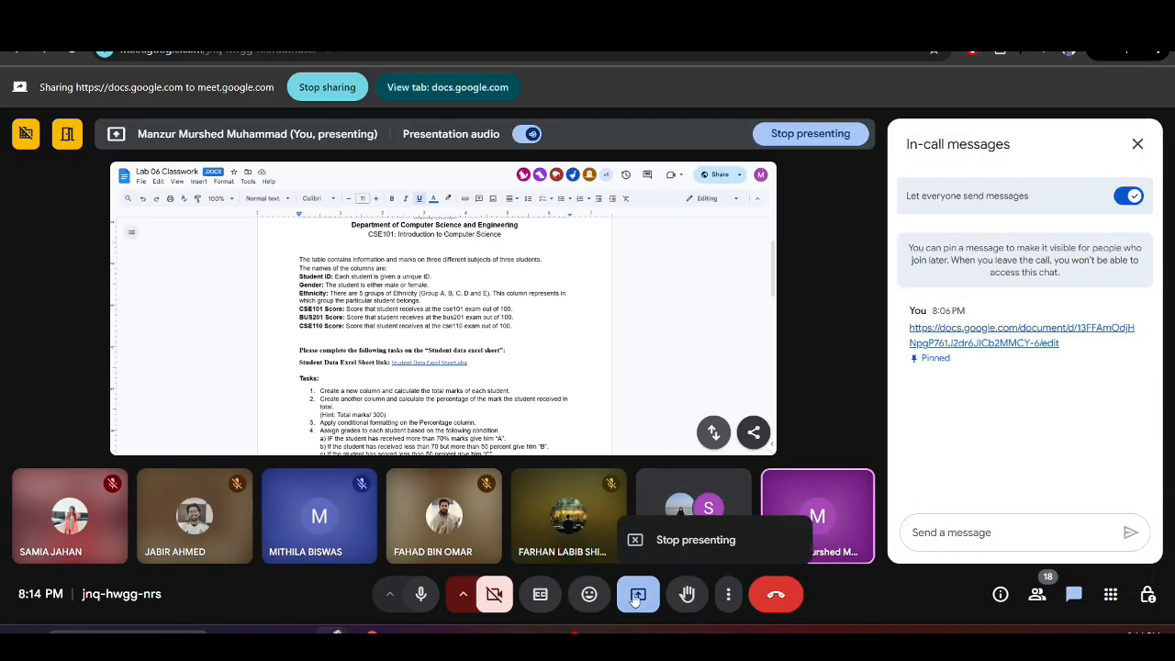
{"action": "left_click", "coordinate": [696, 540]}
{"action": "left_click", "coordinate": [640, 594]}
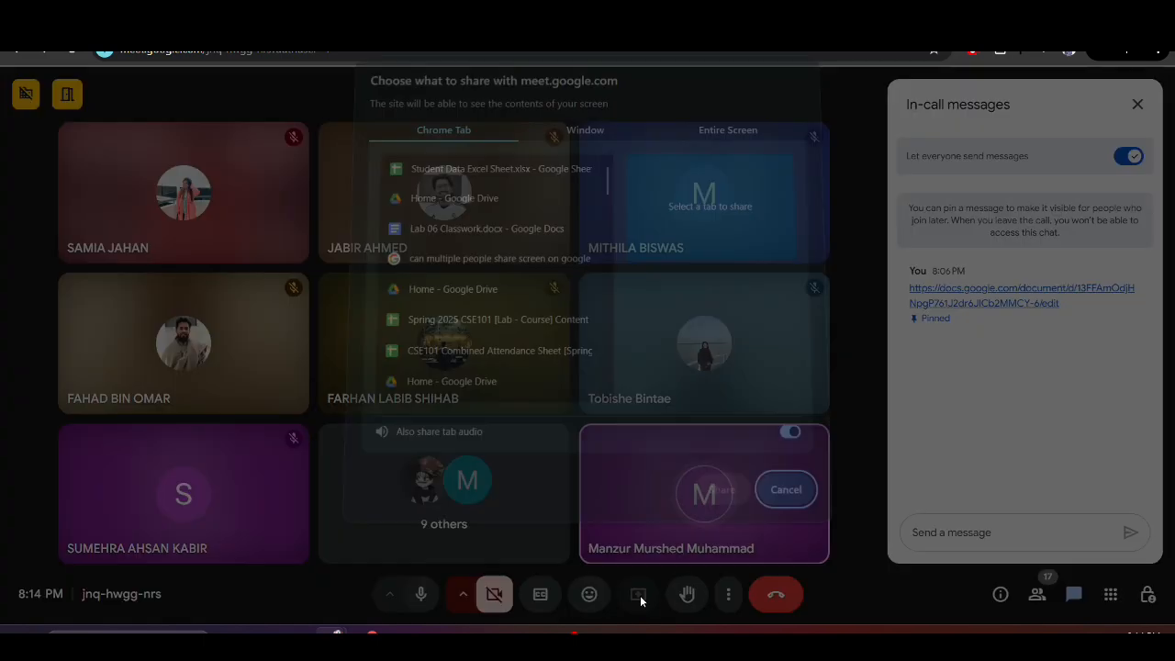
{"action": "left_click", "coordinate": [498, 174]}
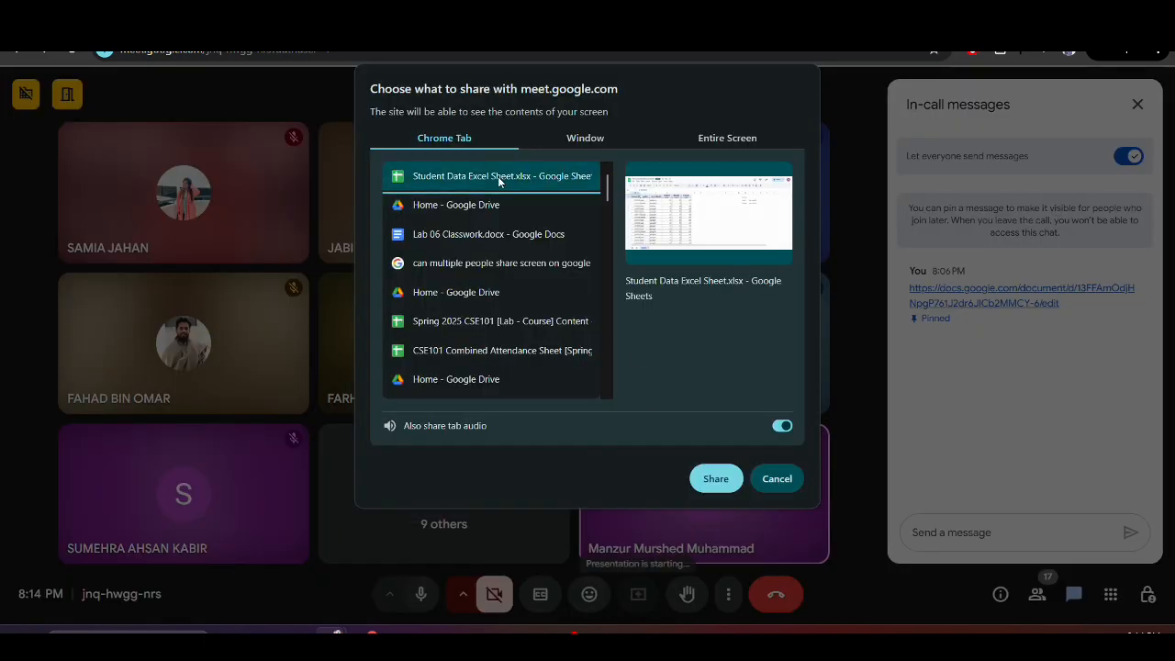
{"action": "left_click", "coordinate": [714, 478]}
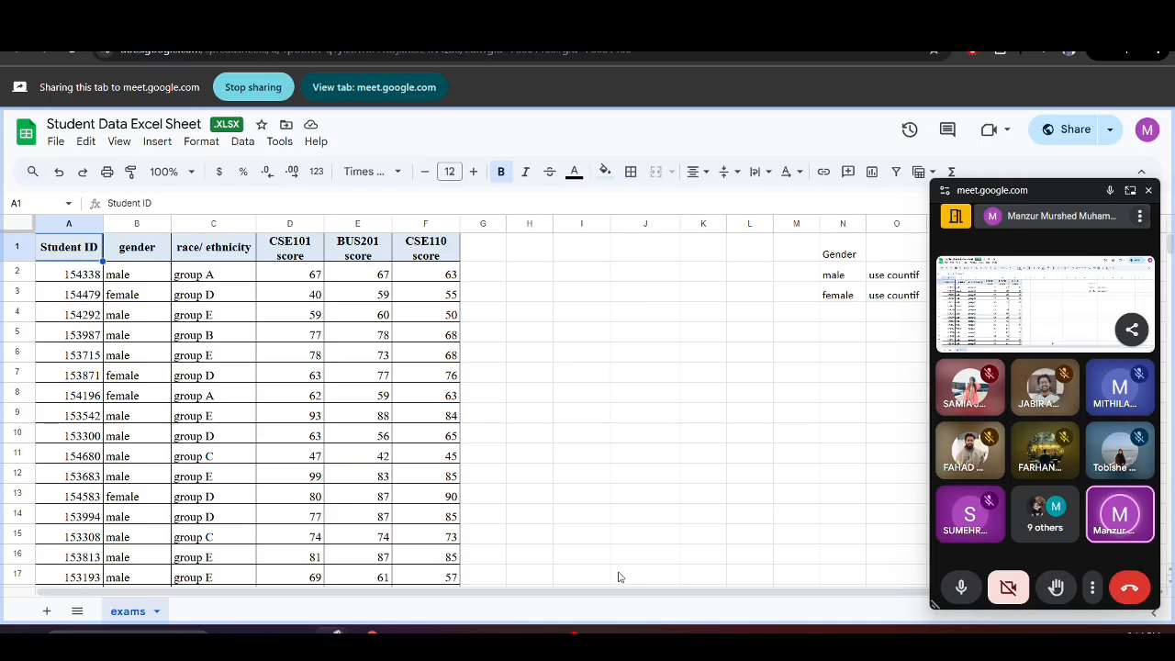
Start downloading the student data sheet as a Microsoft Excel (.xlsx) file
{"action": "left_click_drag", "start_coordinate": [595, 590], "coordinate": [491, 587]}
{"action": "left_click", "coordinate": [64, 145]}
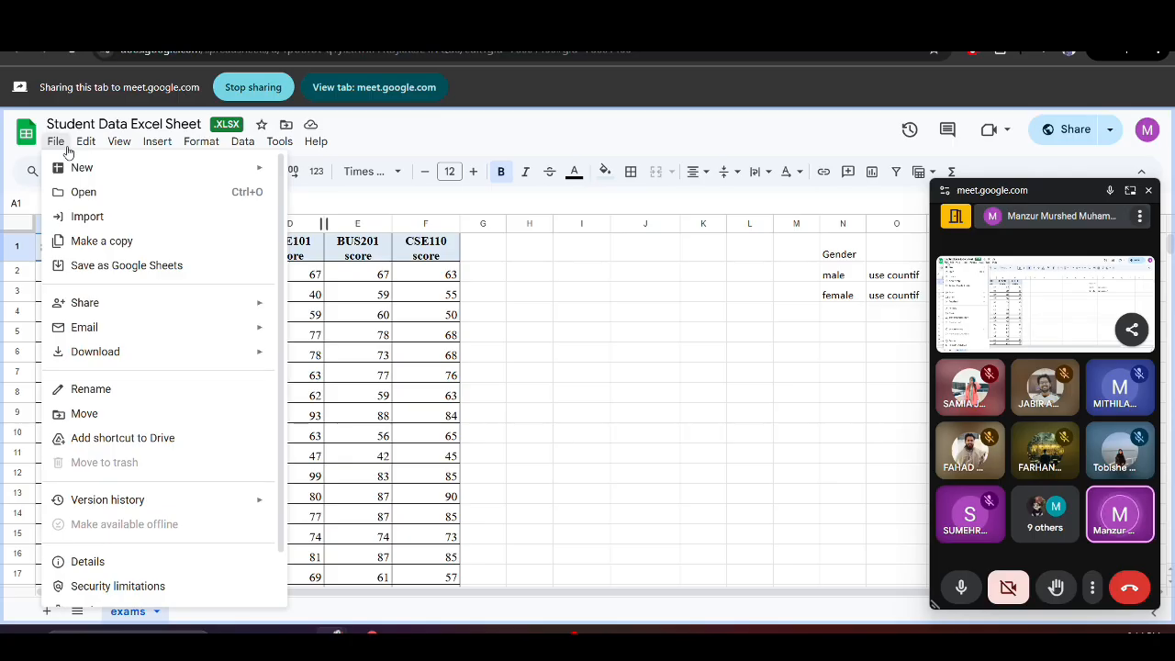
{"action": "mouse_move", "coordinate": [92, 360]}
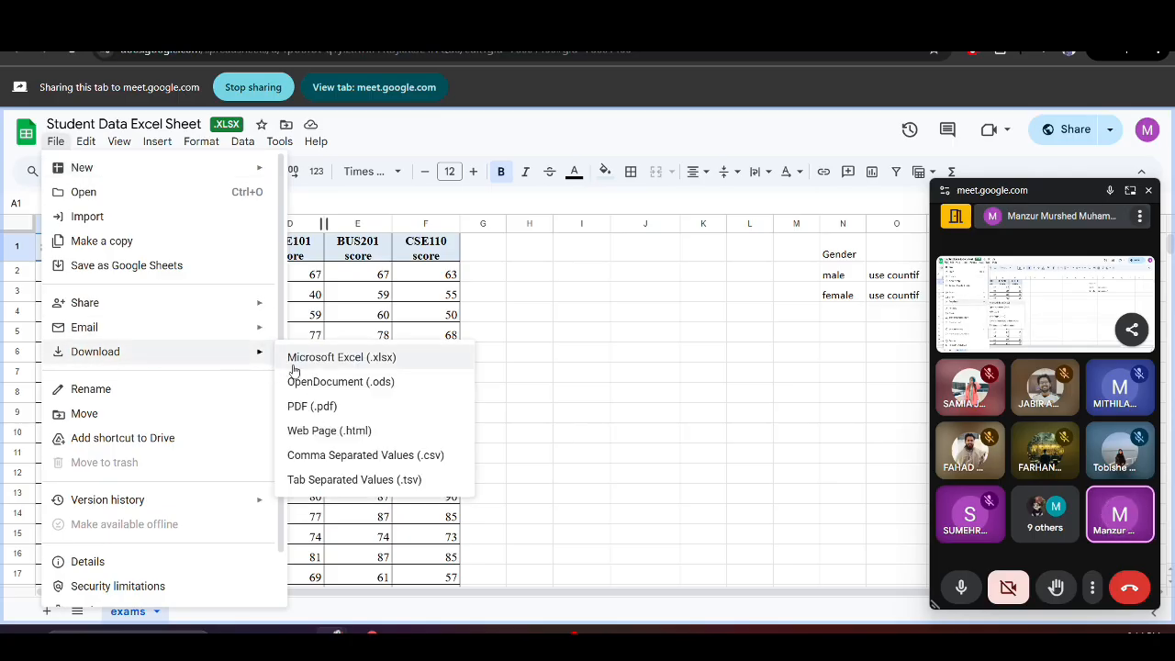
{"action": "left_click", "coordinate": [402, 362]}
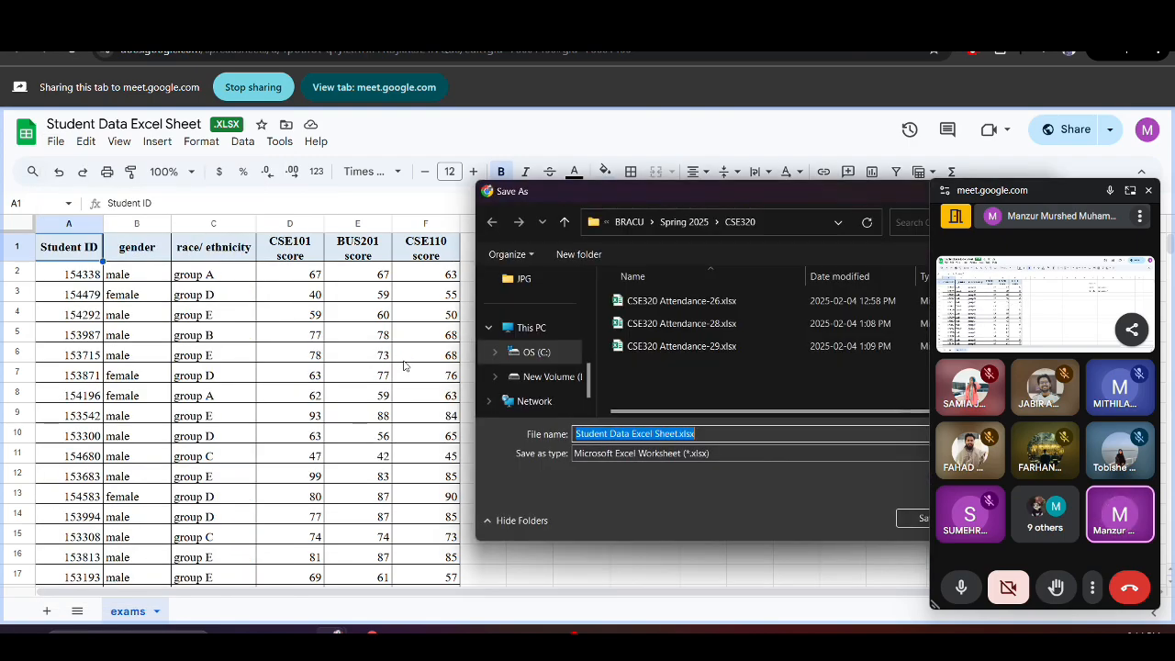
Save Student Data Excel Sheet.xlsx in the Documents folder and open the downloaded file in Excel
{"action": "left_click_drag", "start_coordinate": [708, 192], "coordinate": [444, 181]}
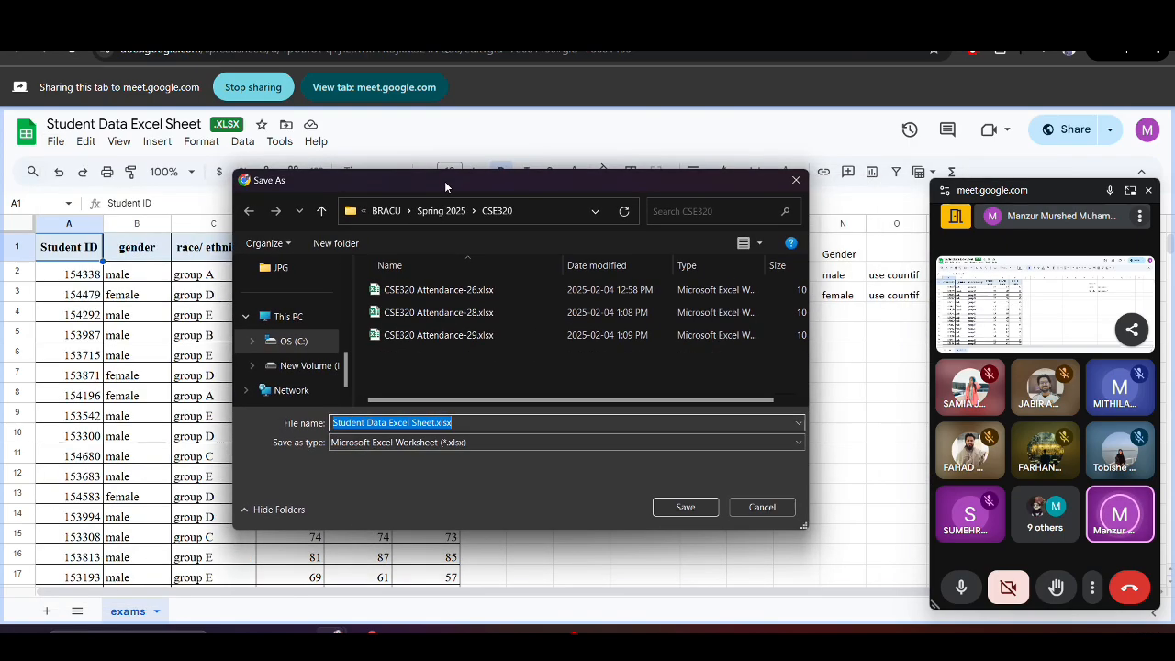
{"action": "left_click", "coordinate": [307, 316]}
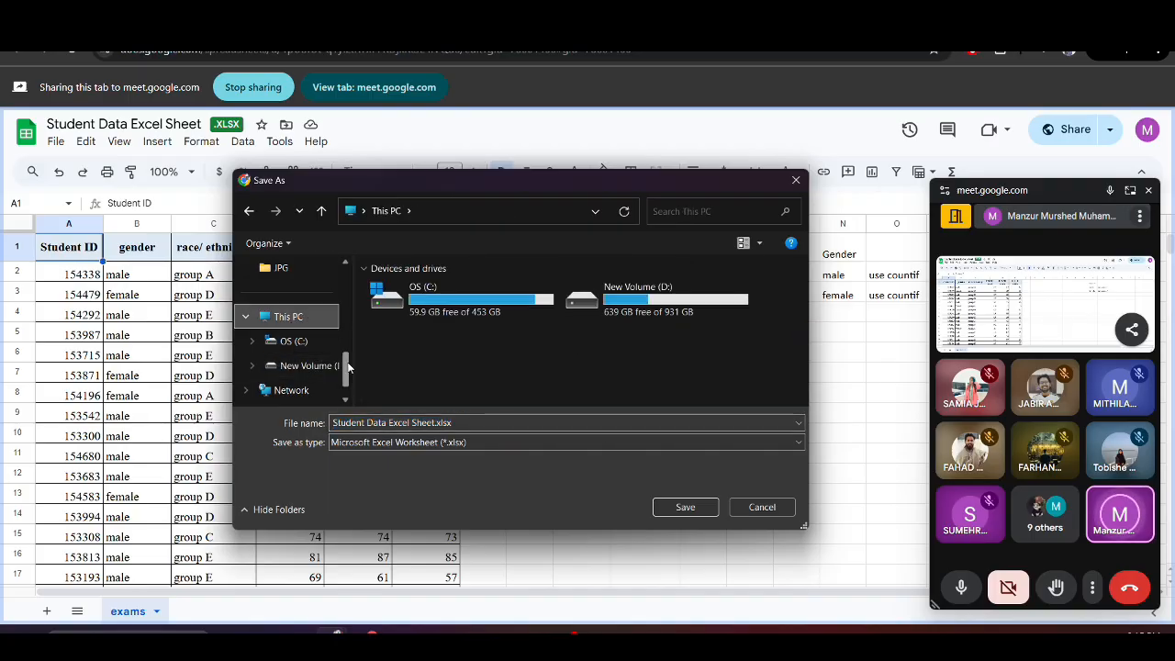
{"action": "scroll", "coordinate": [332, 358], "scroll_direction": "up", "scroll_amount": 5}
{"action": "scroll", "coordinate": [346, 321], "scroll_direction": "down", "scroll_amount": 1}
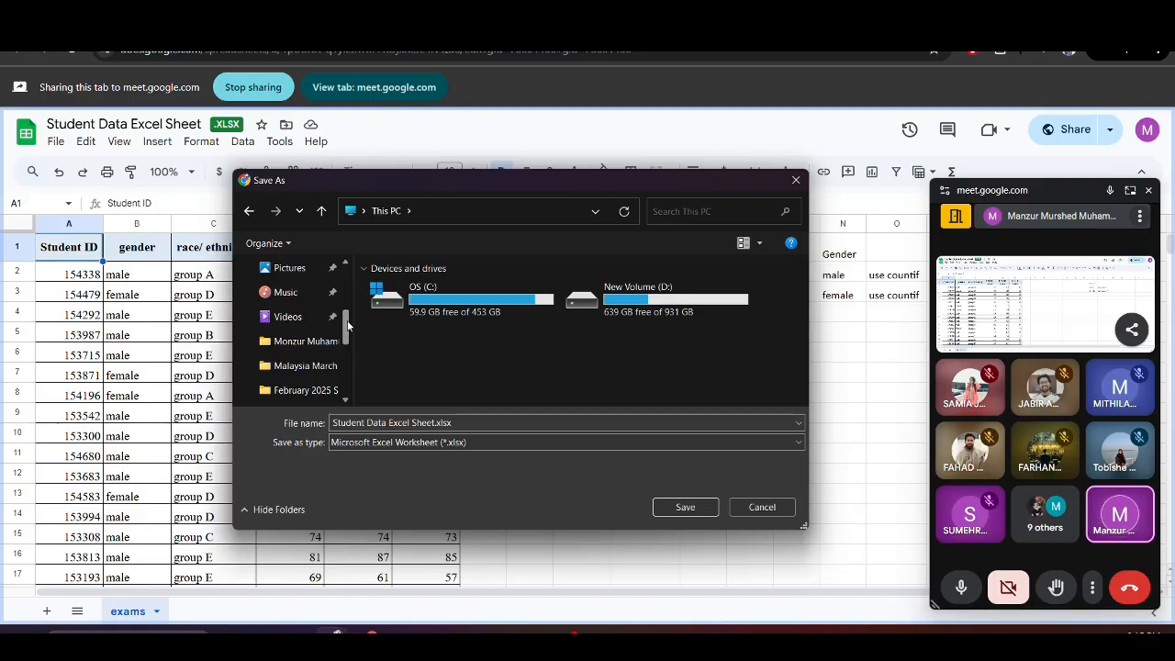
{"action": "scroll", "coordinate": [347, 326], "scroll_direction": "up", "scroll_amount": 2}
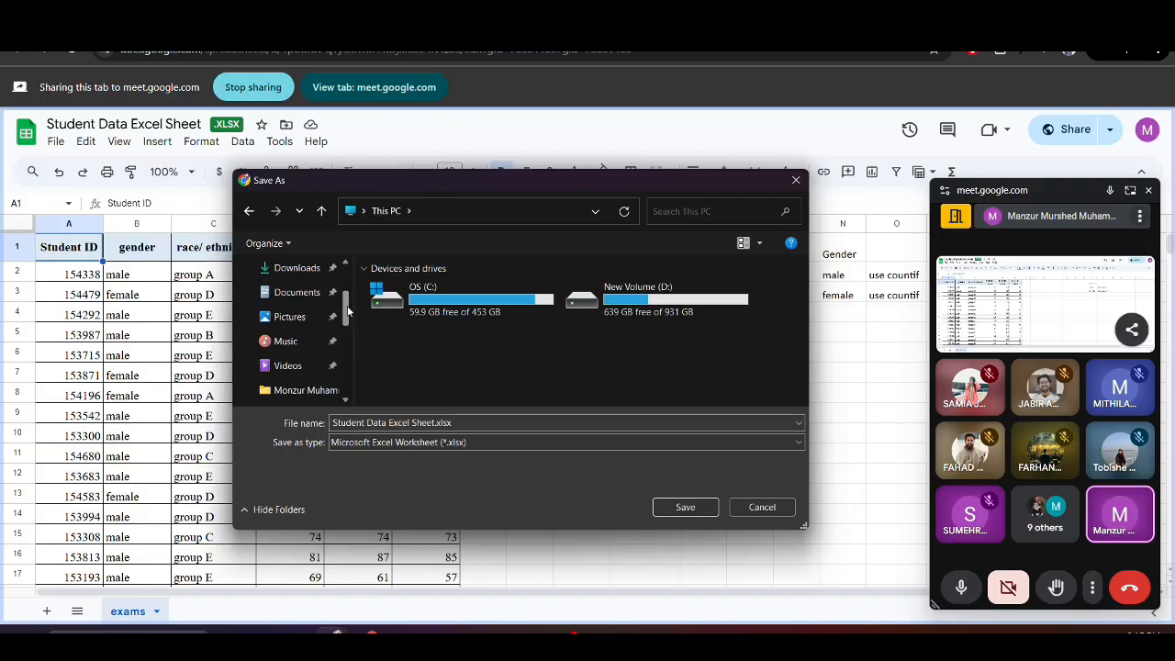
{"action": "left_click", "coordinate": [304, 292]}
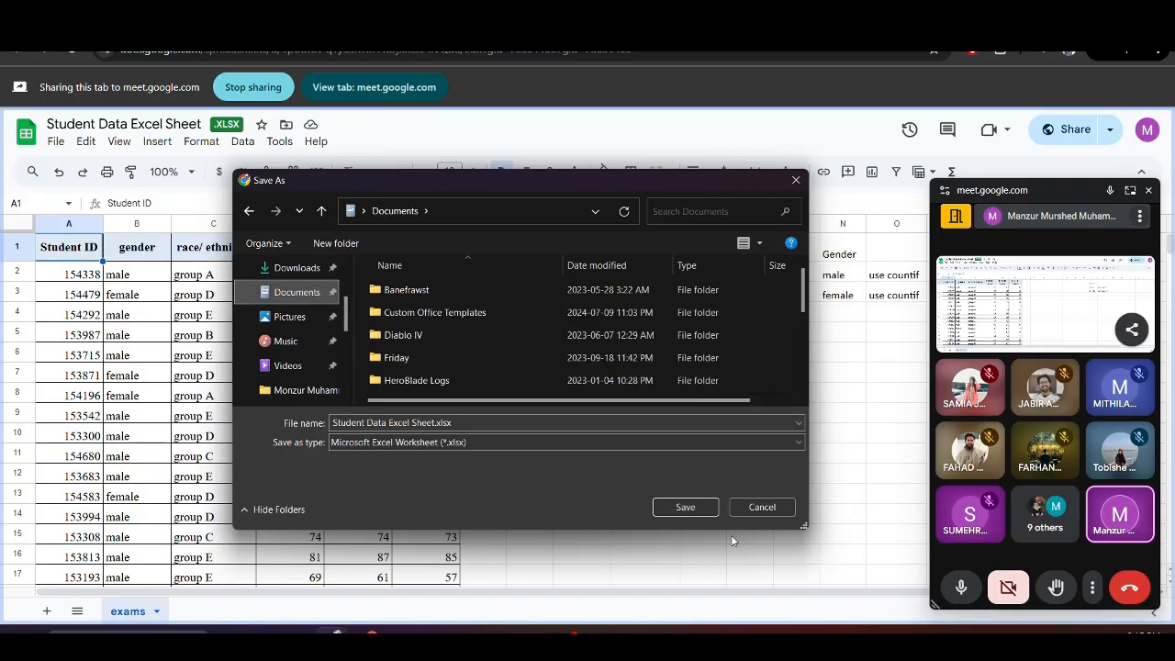
{"action": "left_click", "coordinate": [688, 508]}
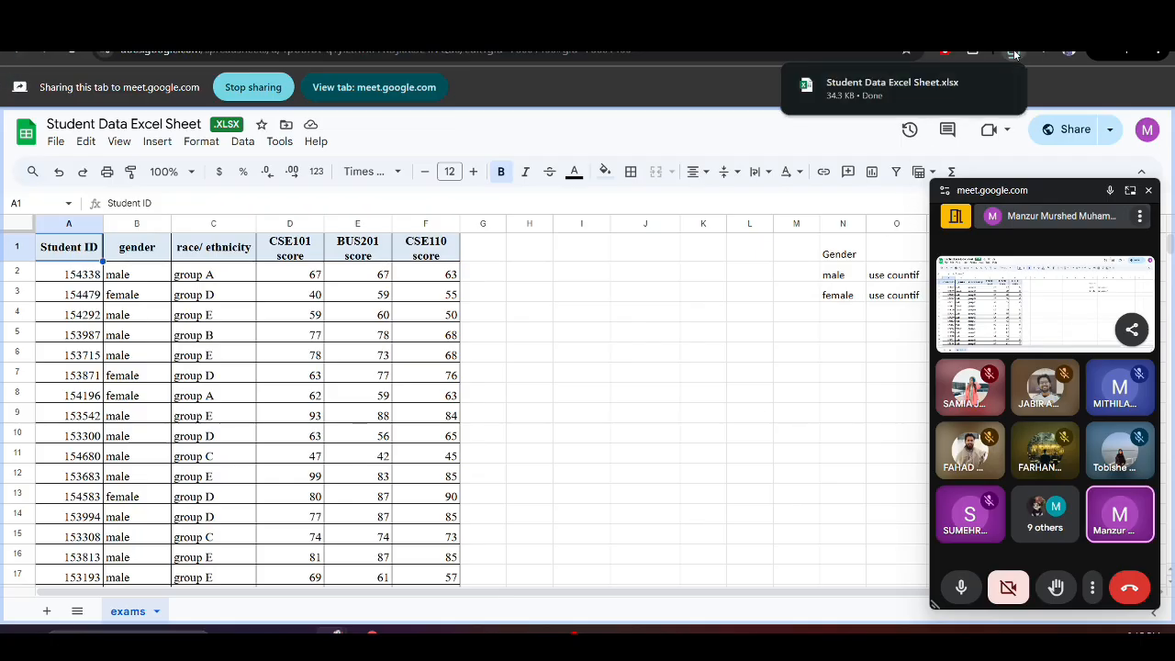
{"action": "left_click", "coordinate": [902, 92]}
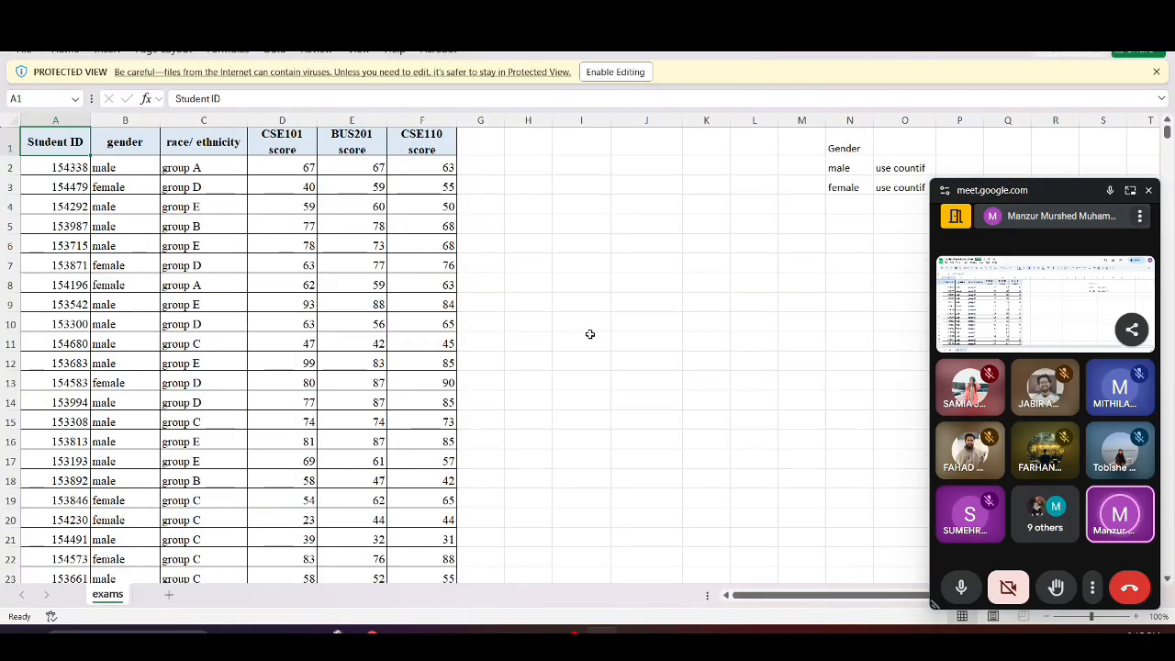
Switch back to the Google Meet call and stop presenting the sheet's browser tab
{"action": "key", "text": "alt+Tab"}
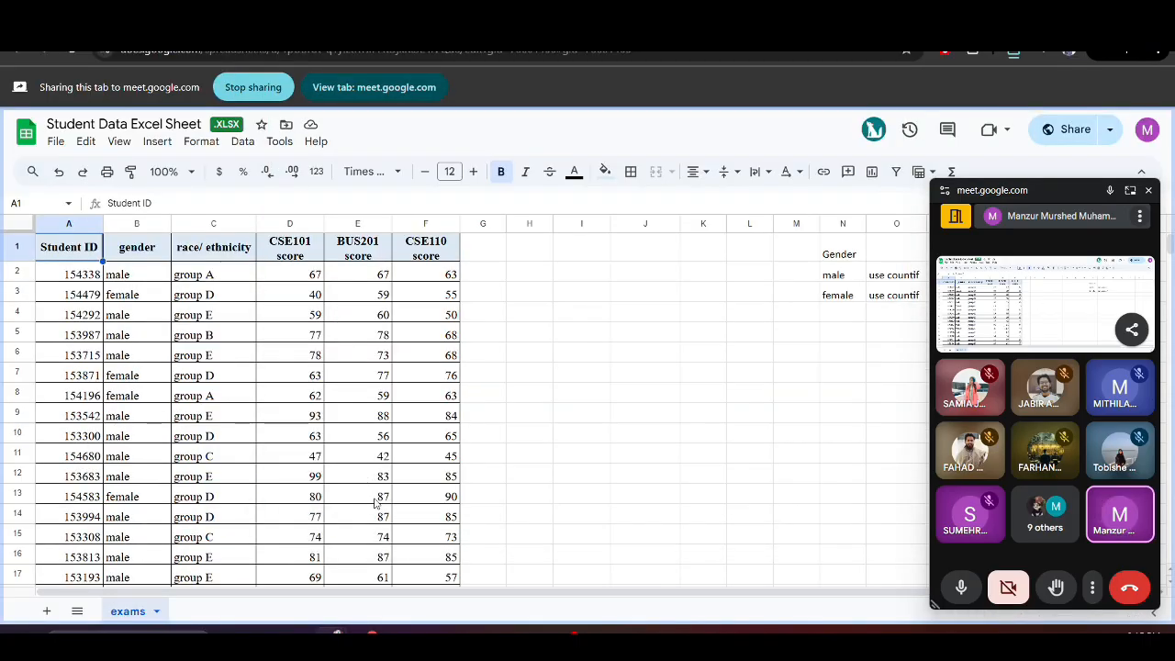
{"action": "left_click", "coordinate": [367, 33]}
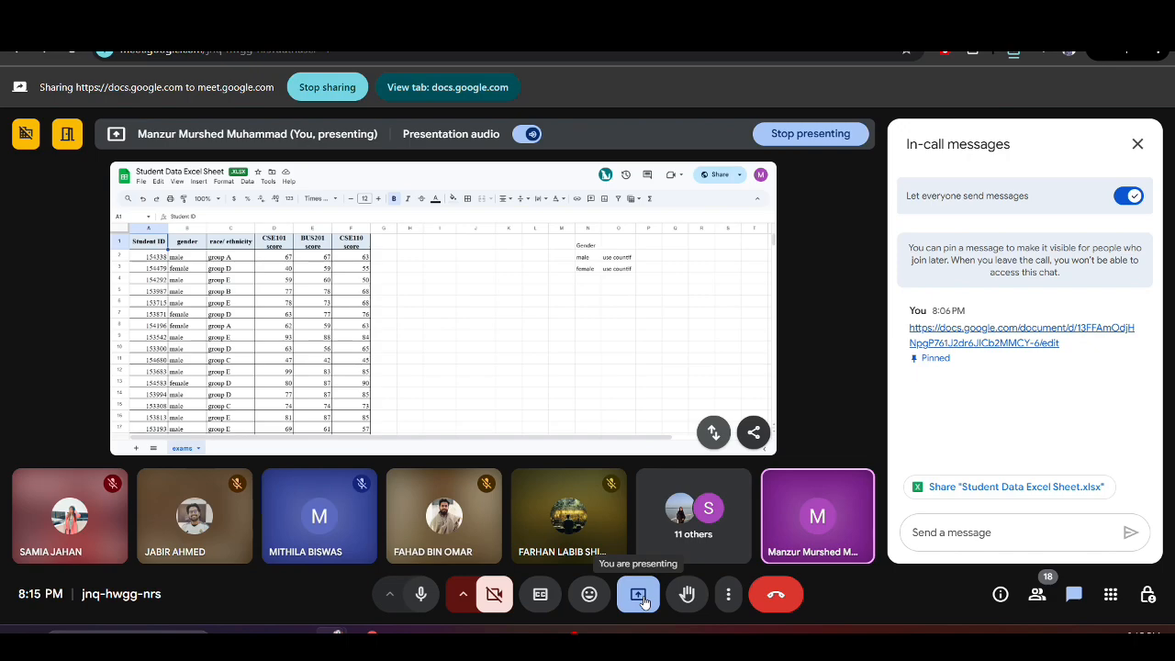
{"action": "left_click", "coordinate": [639, 597]}
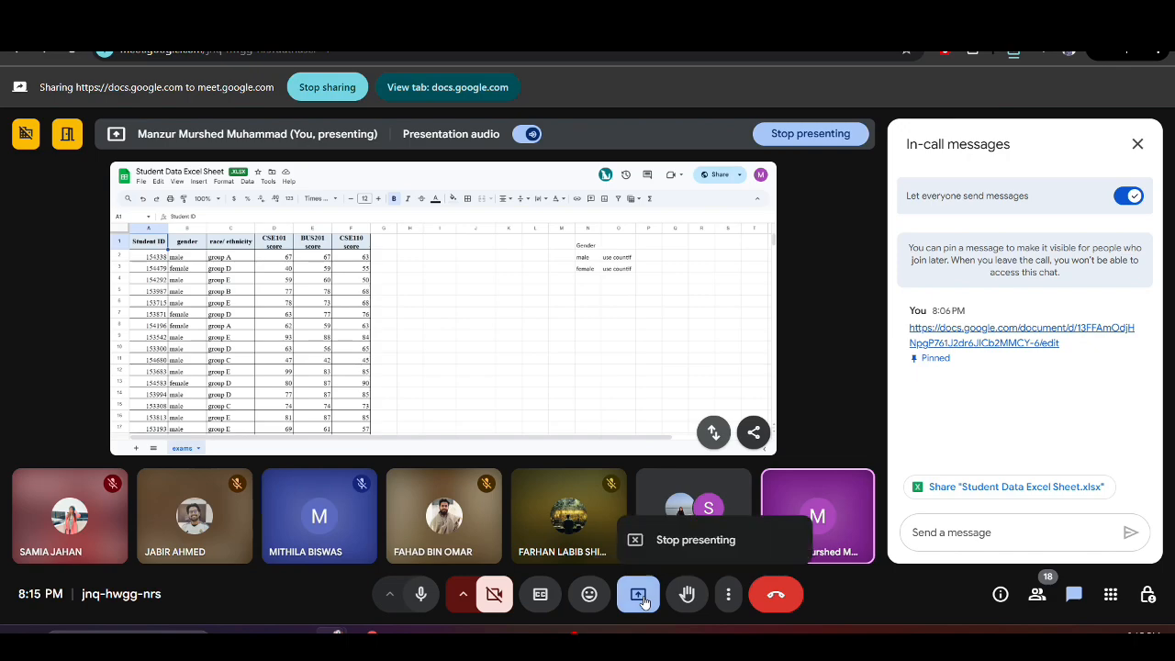
{"action": "left_click", "coordinate": [670, 540]}
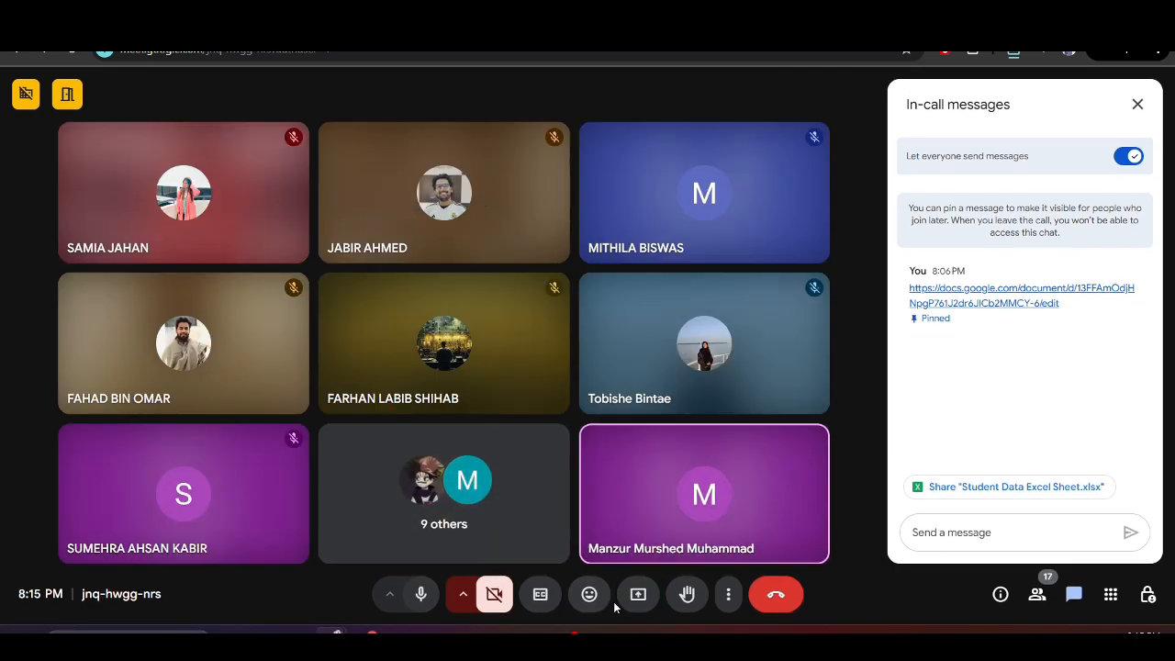
Start a new presentation and display the open windows as sharing choices
{"action": "left_click", "coordinate": [635, 597]}
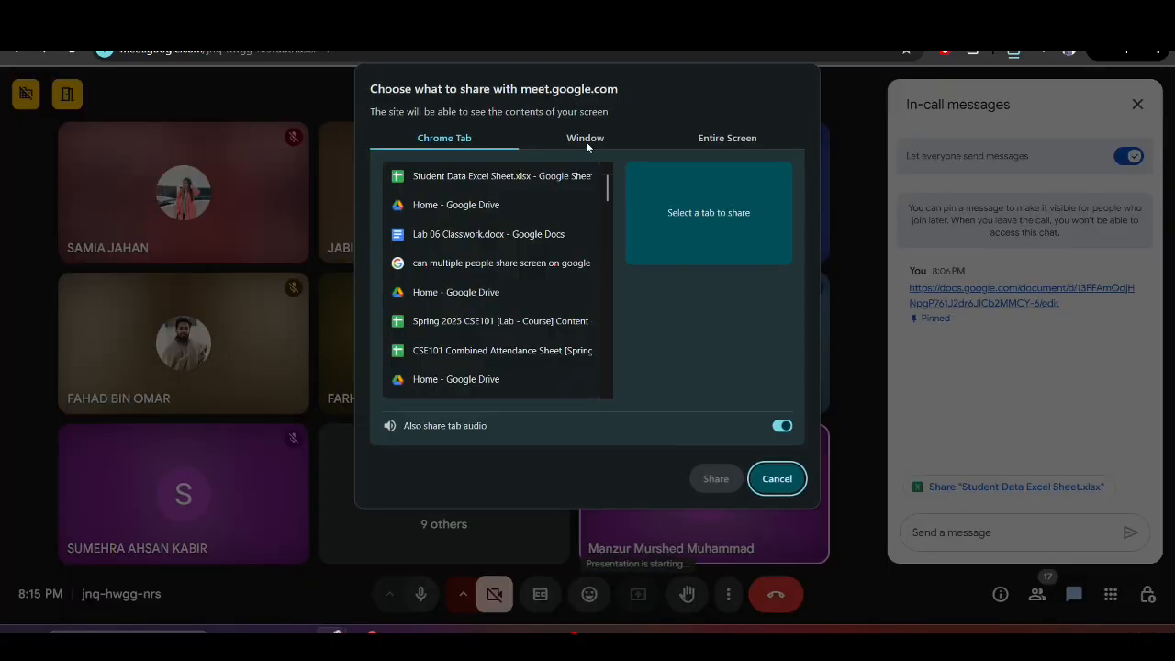
{"action": "left_click", "coordinate": [520, 180]}
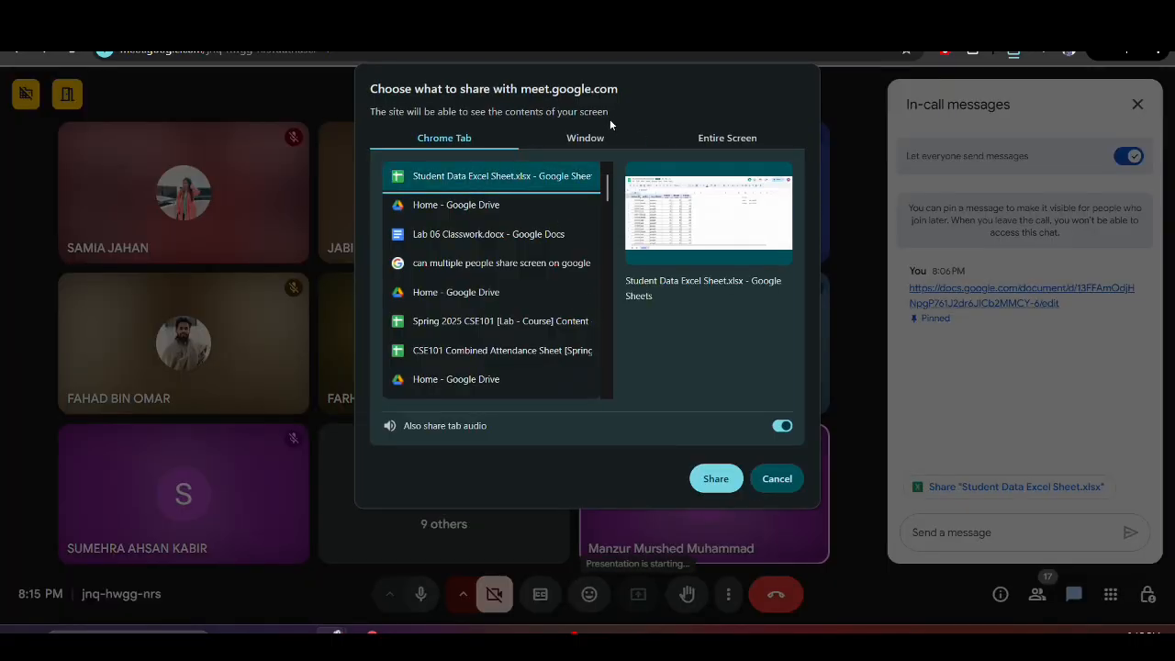
{"action": "left_click", "coordinate": [587, 139]}
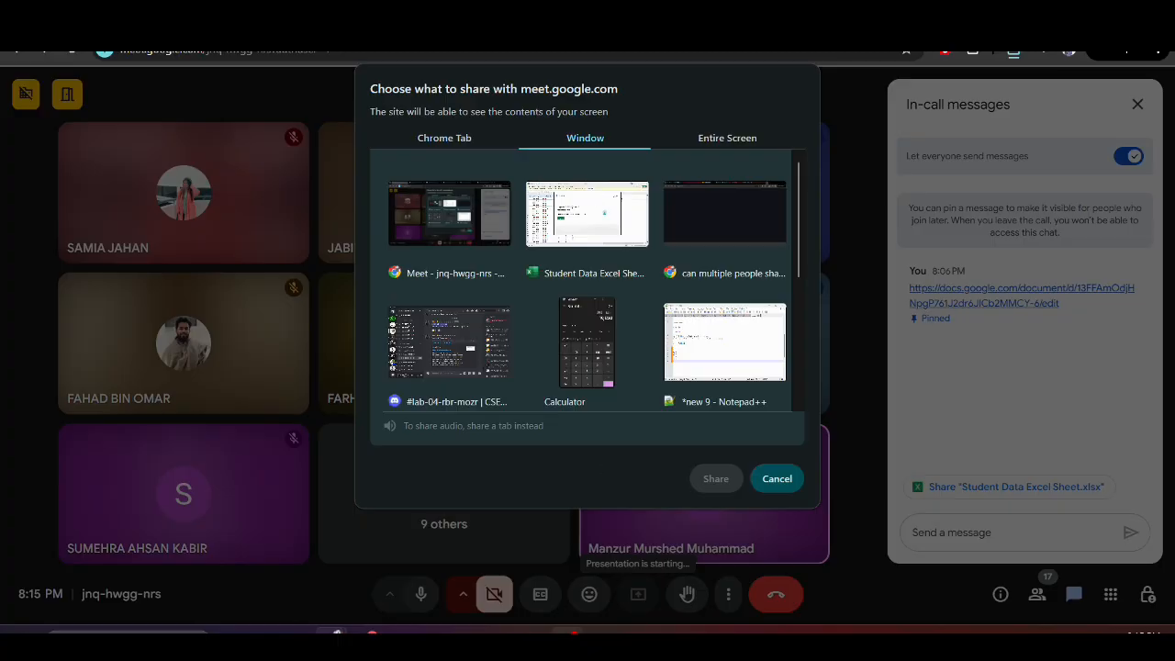
Switch to Excel, dismiss the Microsoft subscription sign-in dialog, and return to the Meet sharing choices
{"action": "left_click", "coordinate": [601, 639]}
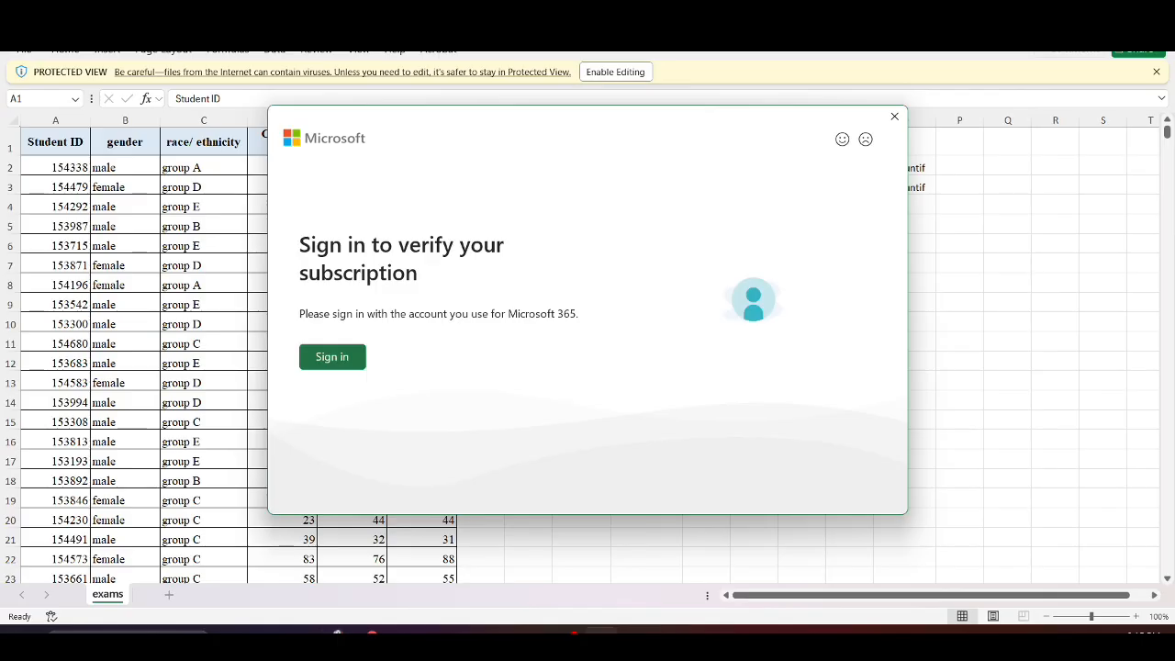
{"action": "left_click", "coordinate": [894, 117]}
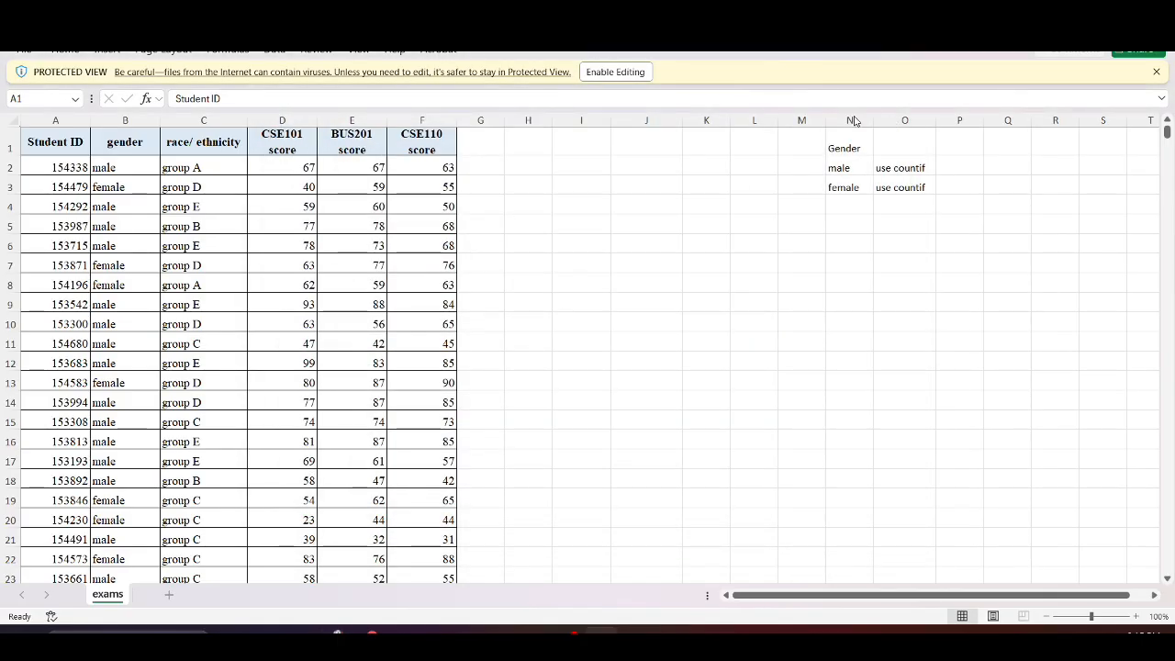
{"action": "key", "text": "alt+Tab"}
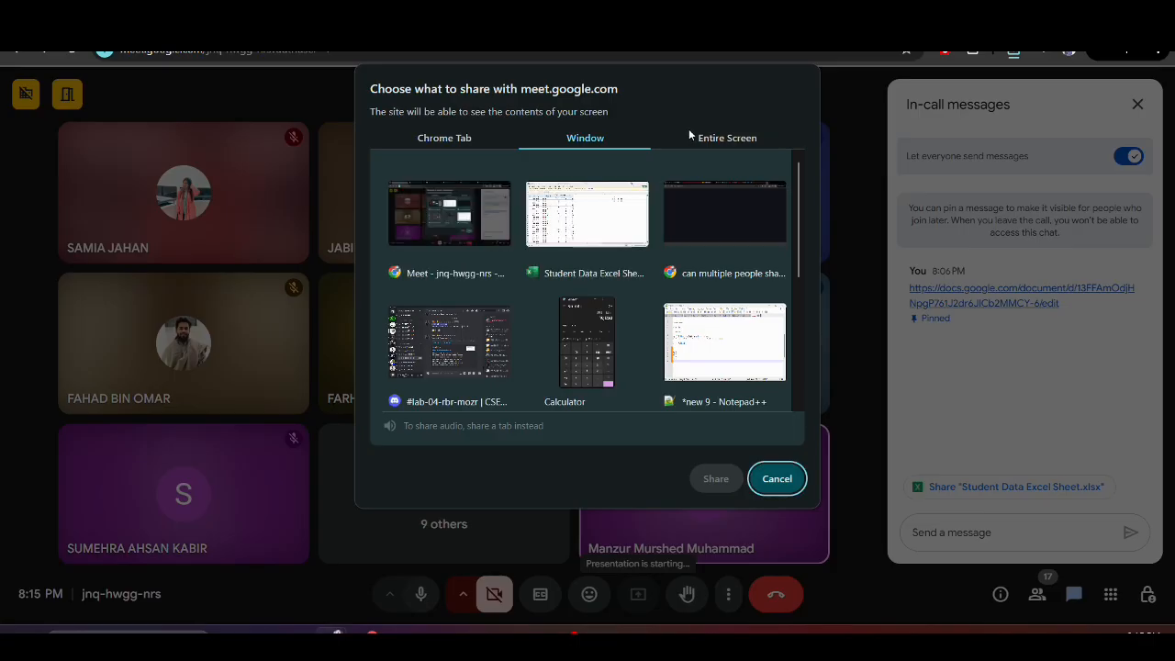
Share the Student Data Excel Sheet window in the call and ignore the infinity mirror warning
{"action": "left_click", "coordinate": [595, 216]}
{"action": "left_click", "coordinate": [715, 479]}
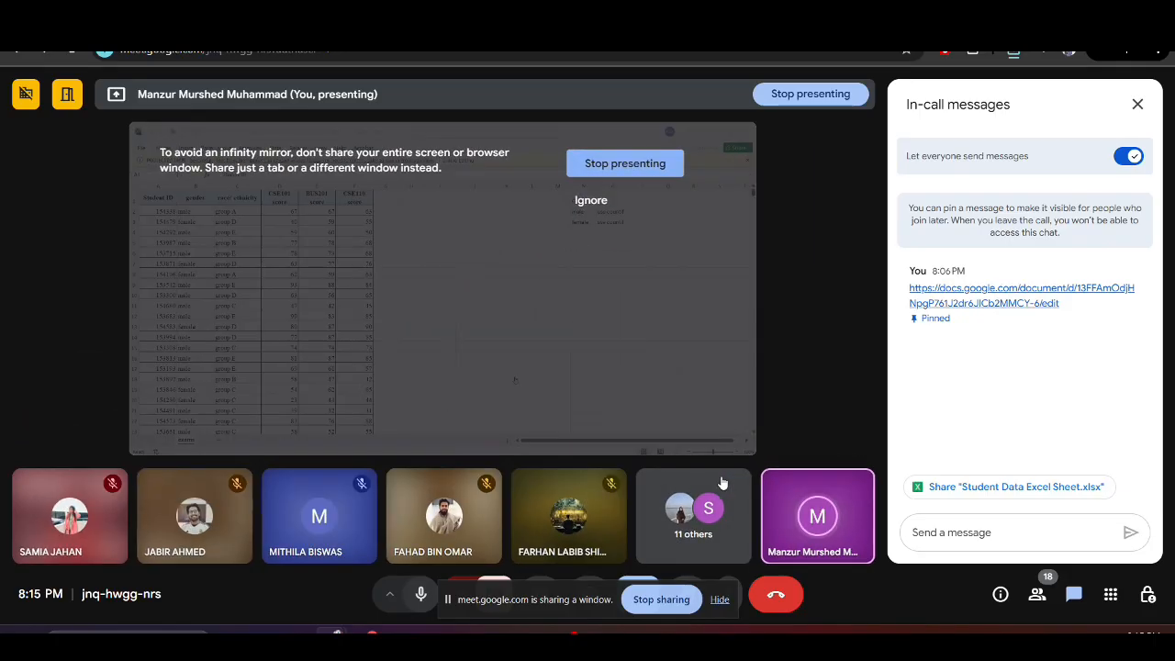
{"action": "left_click", "coordinate": [590, 199]}
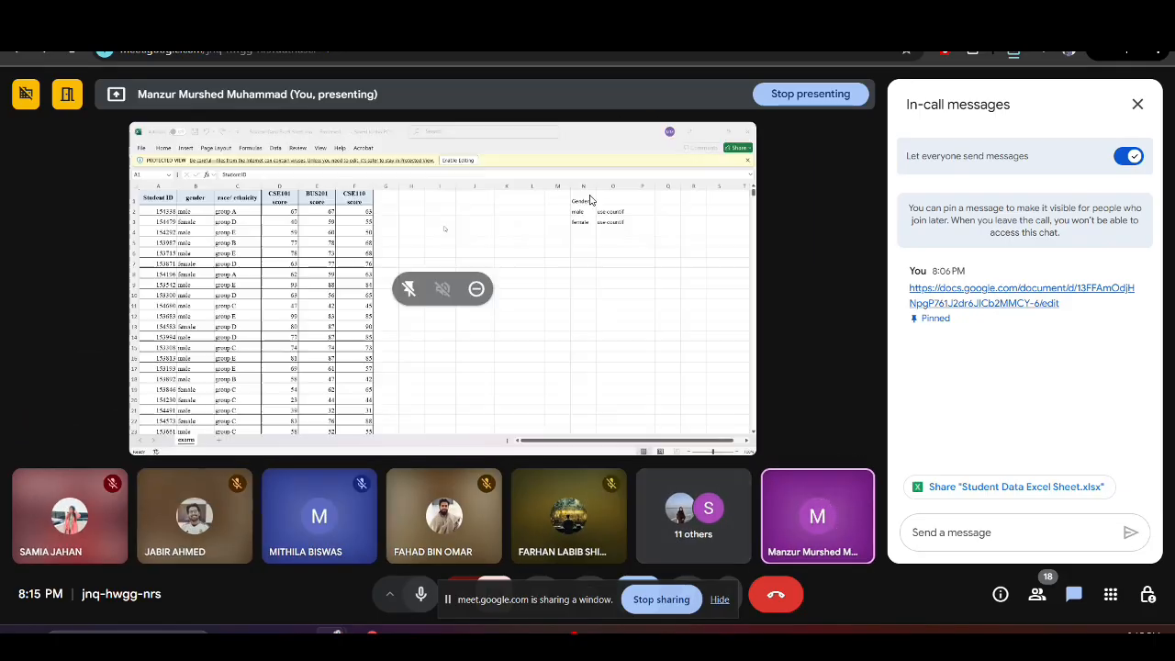
{"action": "key", "text": "alt+Tab"}
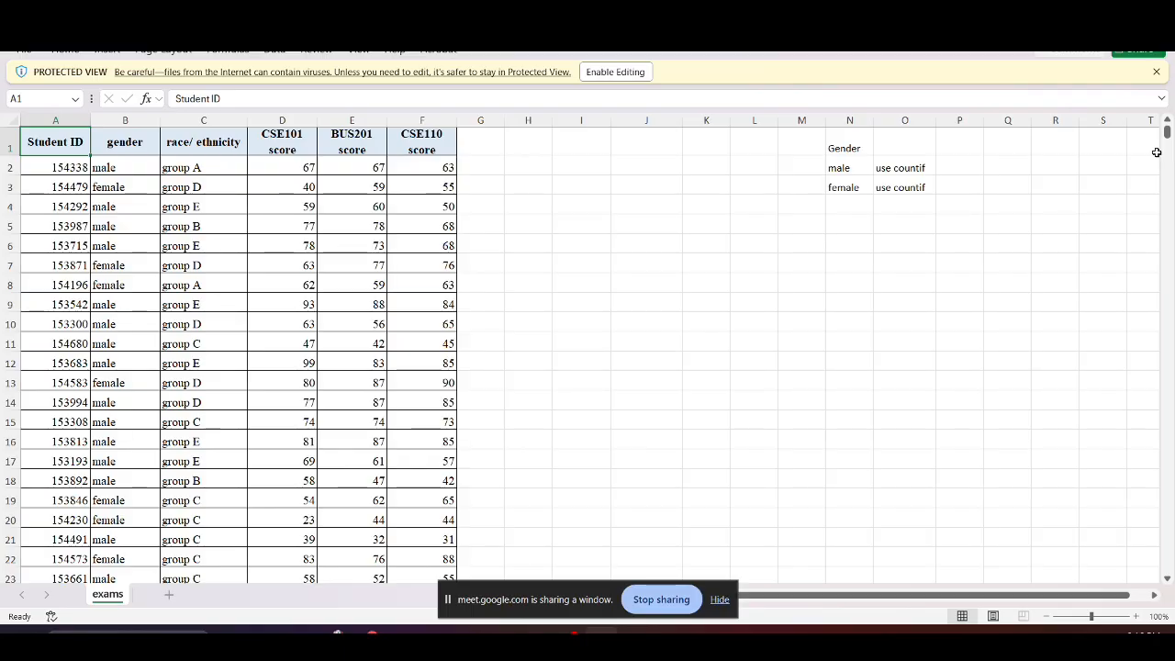
{"action": "key", "text": "alt+Tab"}
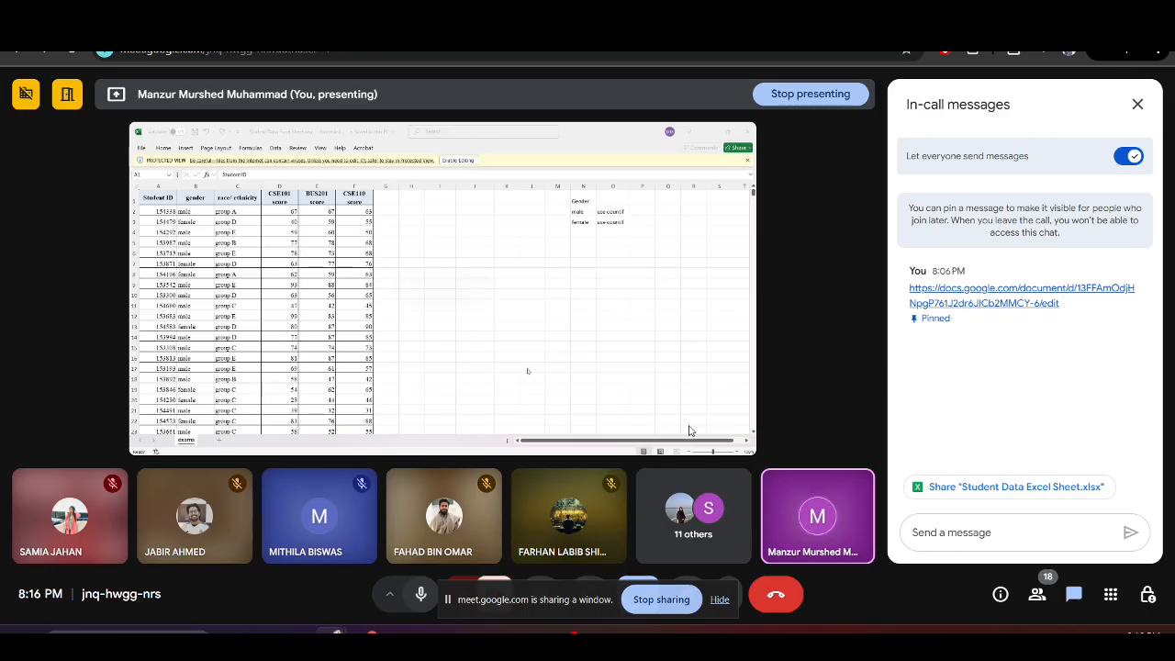
Look over the online student data sheet and the Lab 06 Classwork task list, and return to the Meet call
{"action": "mouse_move", "coordinate": [617, 356]}
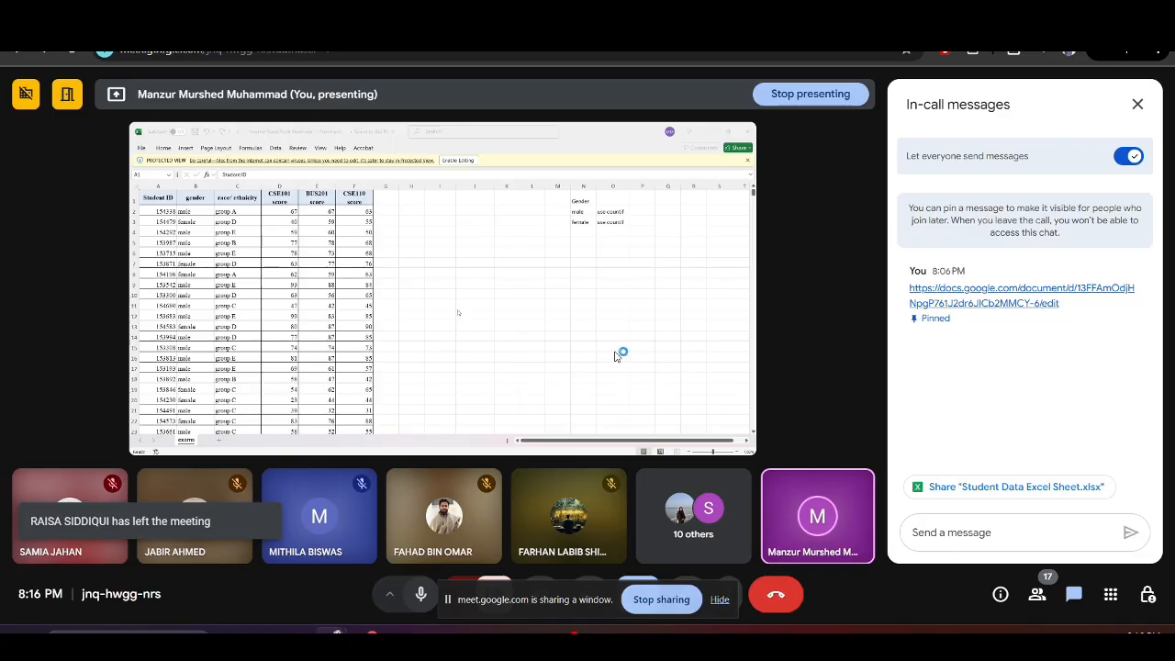
{"action": "left_click", "coordinate": [577, 11]}
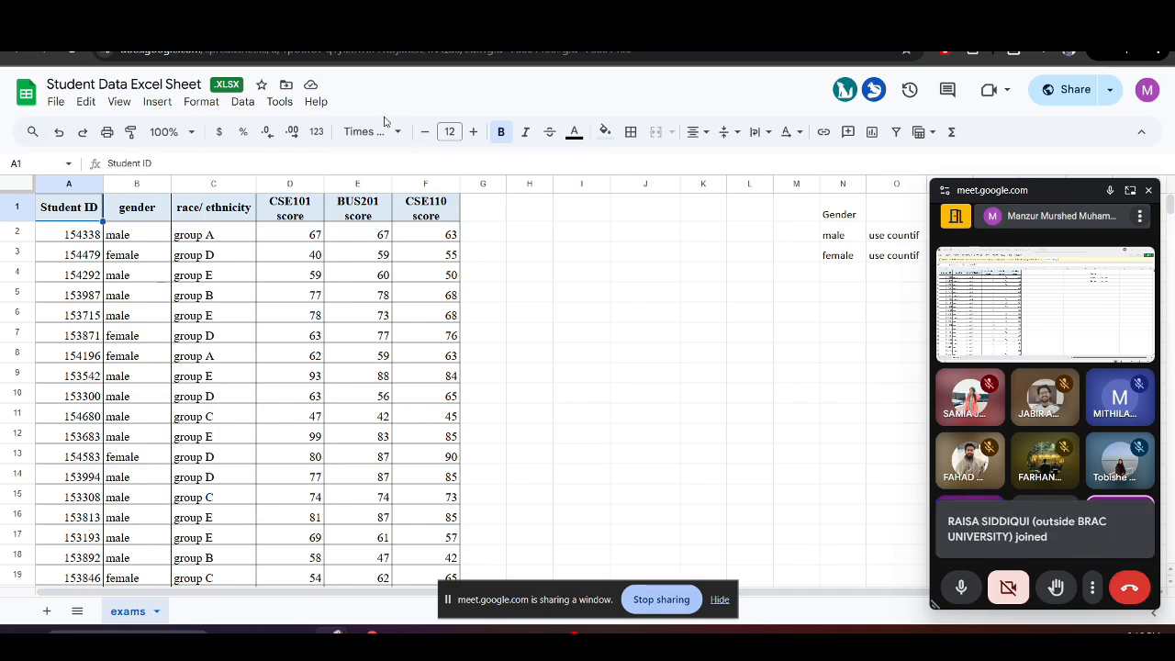
{"action": "left_click", "coordinate": [184, 22]}
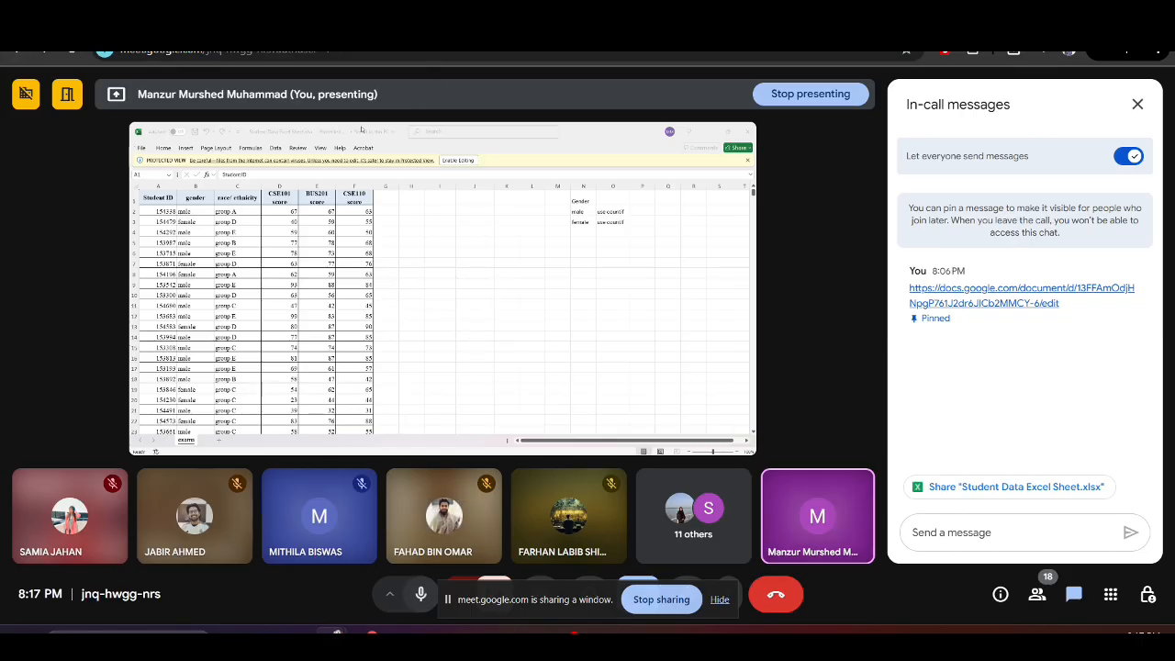
{"action": "left_click", "coordinate": [409, 26]}
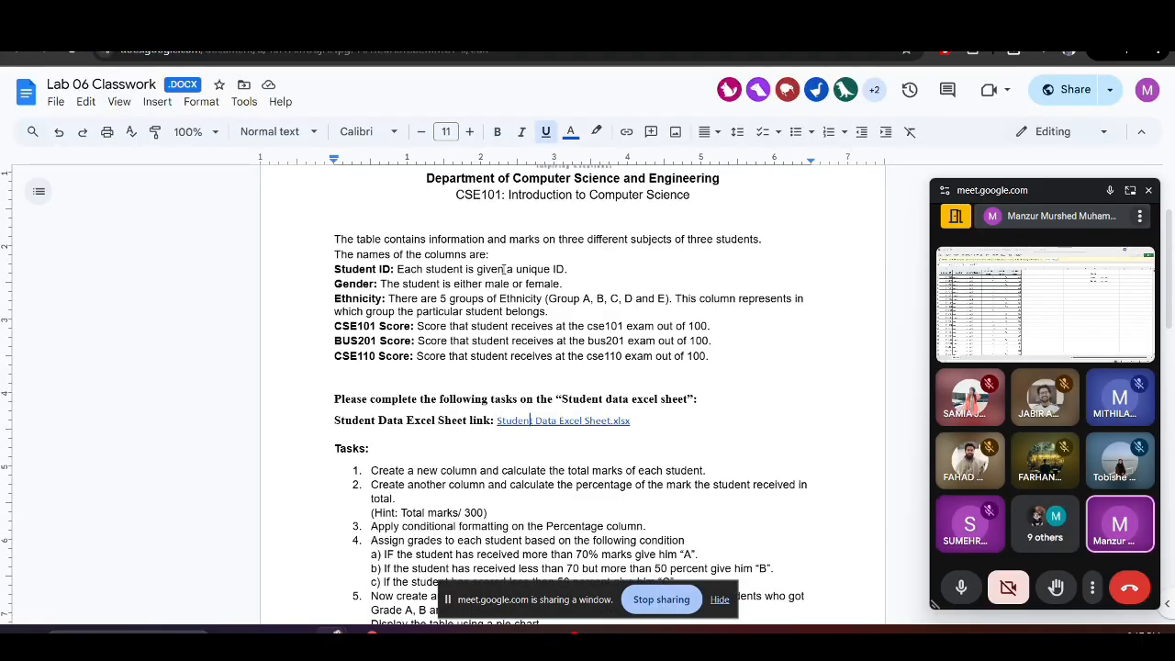
{"action": "scroll", "coordinate": [503, 269], "scroll_direction": "down", "scroll_amount": 2}
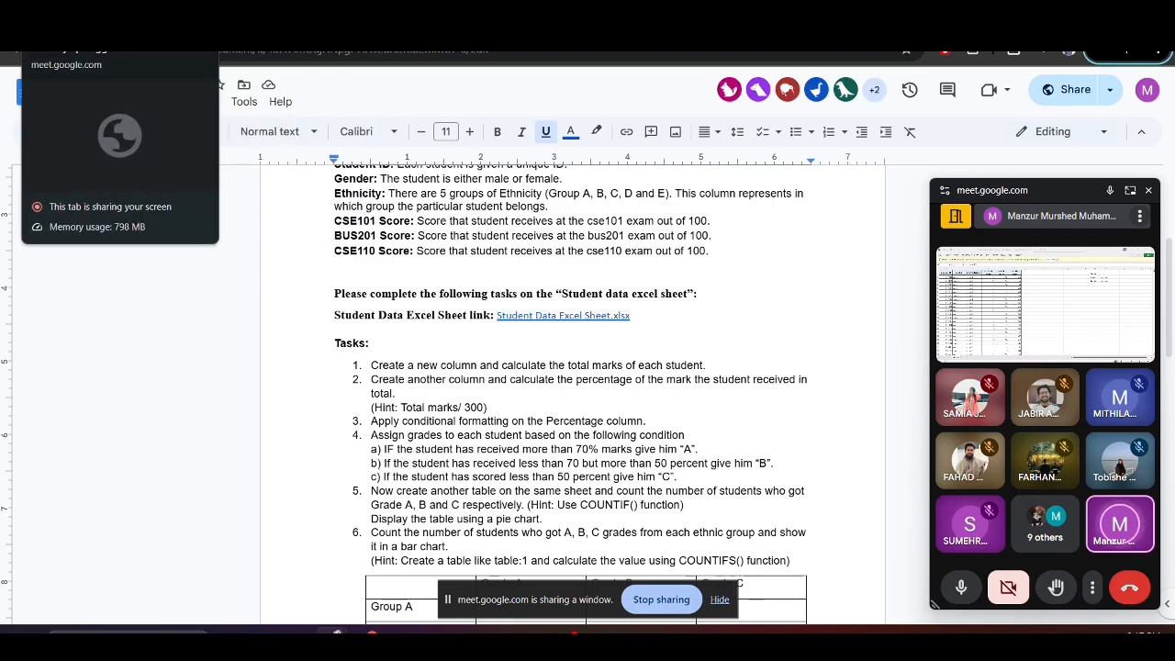
{"action": "left_click", "coordinate": [73, 20]}
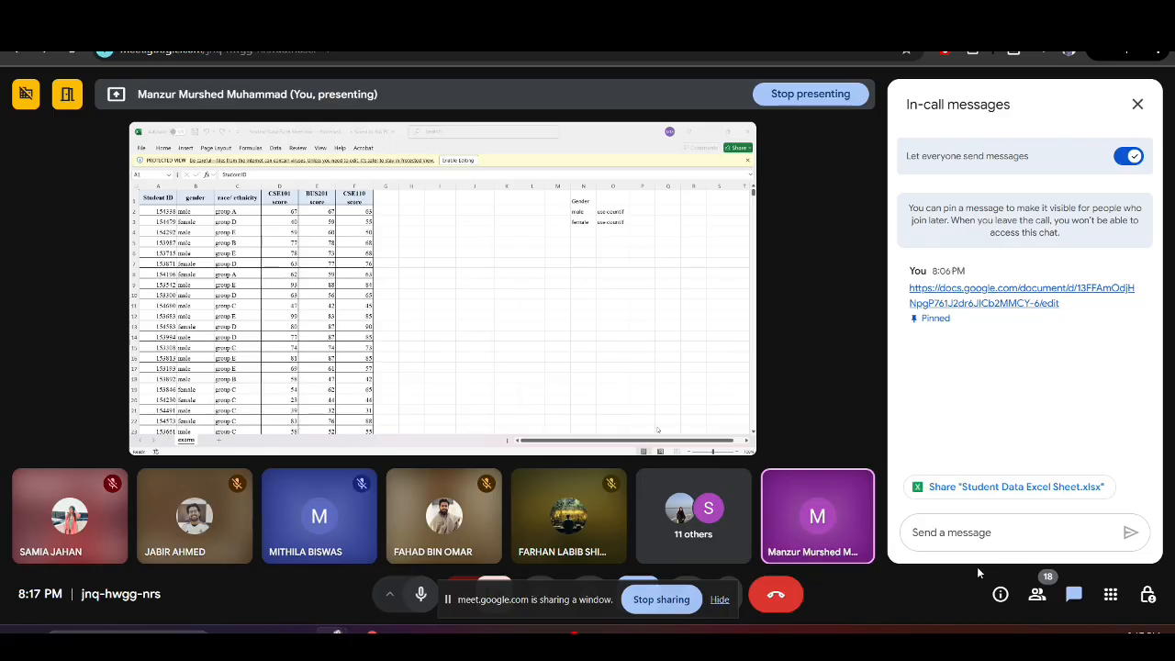
Switch to the Excel workbook, enable editing for it, and dismiss the subscription verification notice
{"action": "key", "text": "alt+Tab"}
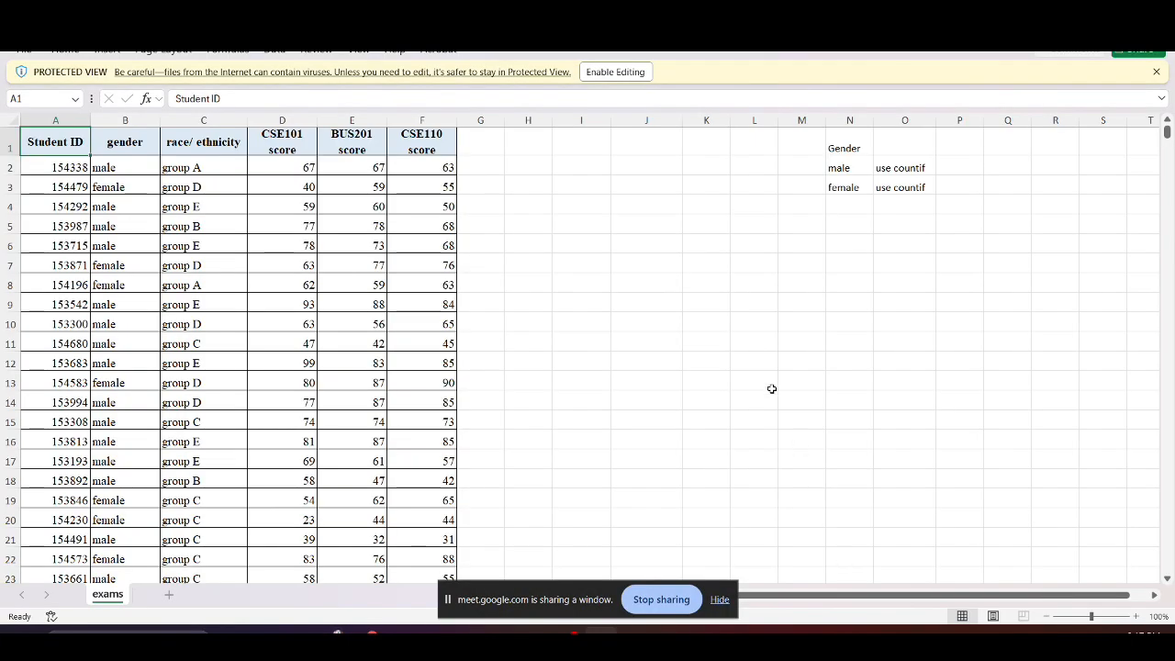
{"action": "left_click", "coordinate": [613, 73]}
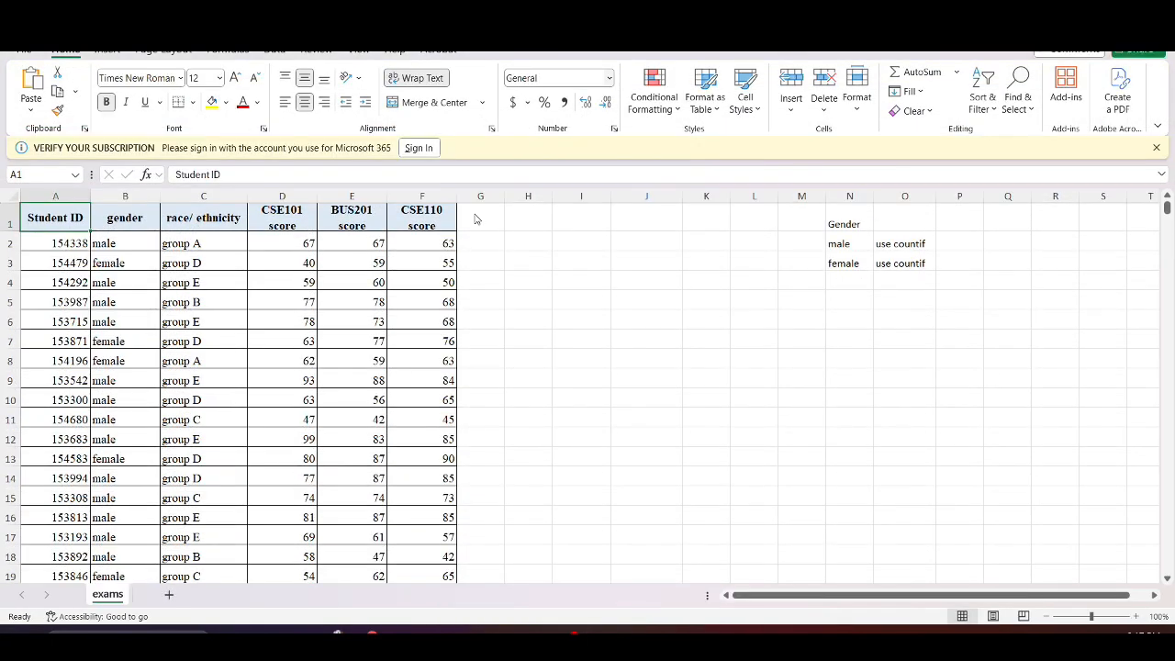
{"action": "left_click", "coordinate": [1158, 148]}
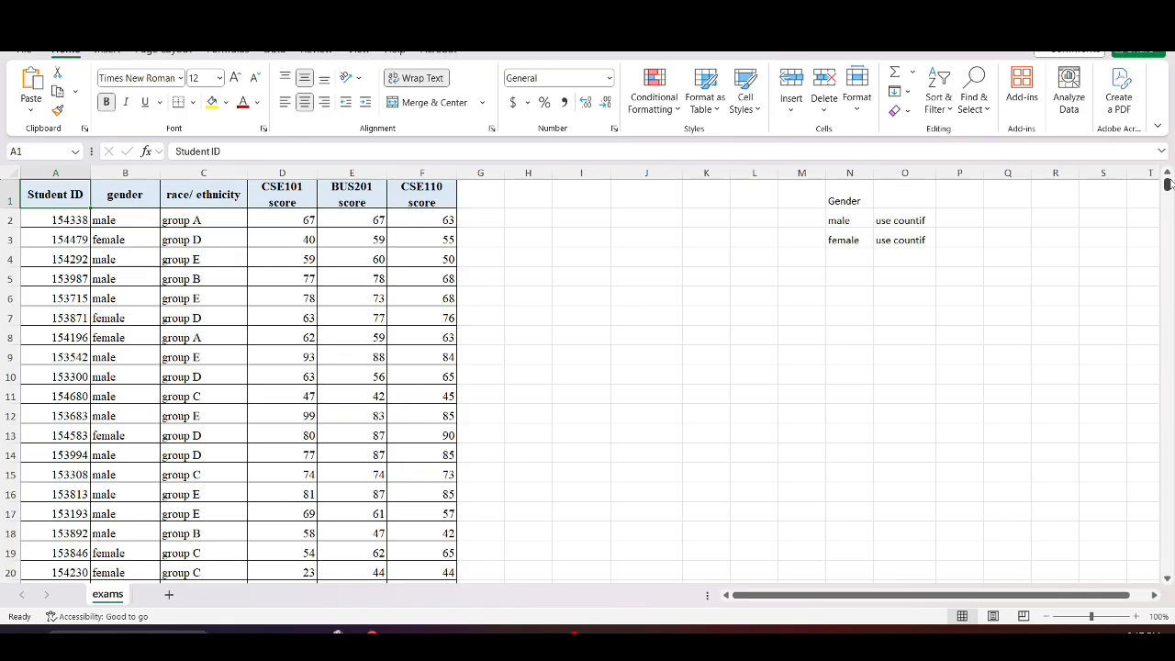
Examine how far the student records extend down to the last row, and return to the header row
{"action": "left_click_drag", "start_coordinate": [1166, 184], "coordinate": [1167, 185]}
{"action": "left_click_drag", "start_coordinate": [1166, 188], "coordinate": [1147, 612]}
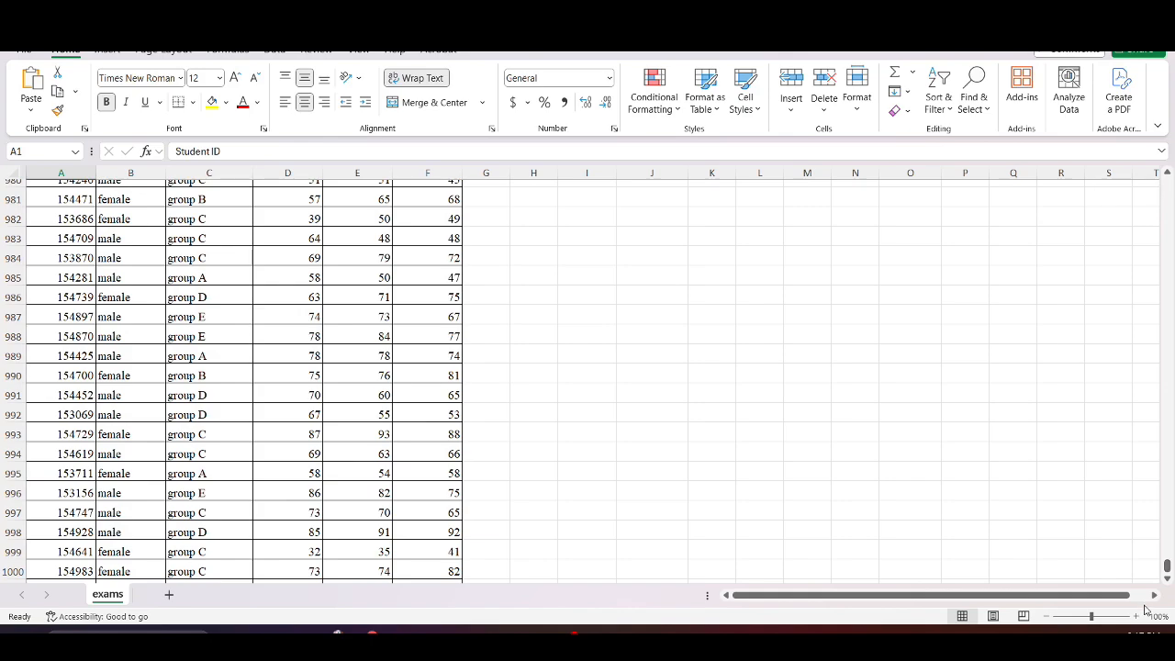
{"action": "scroll", "coordinate": [128, 551], "scroll_direction": "down", "scroll_amount": 3}
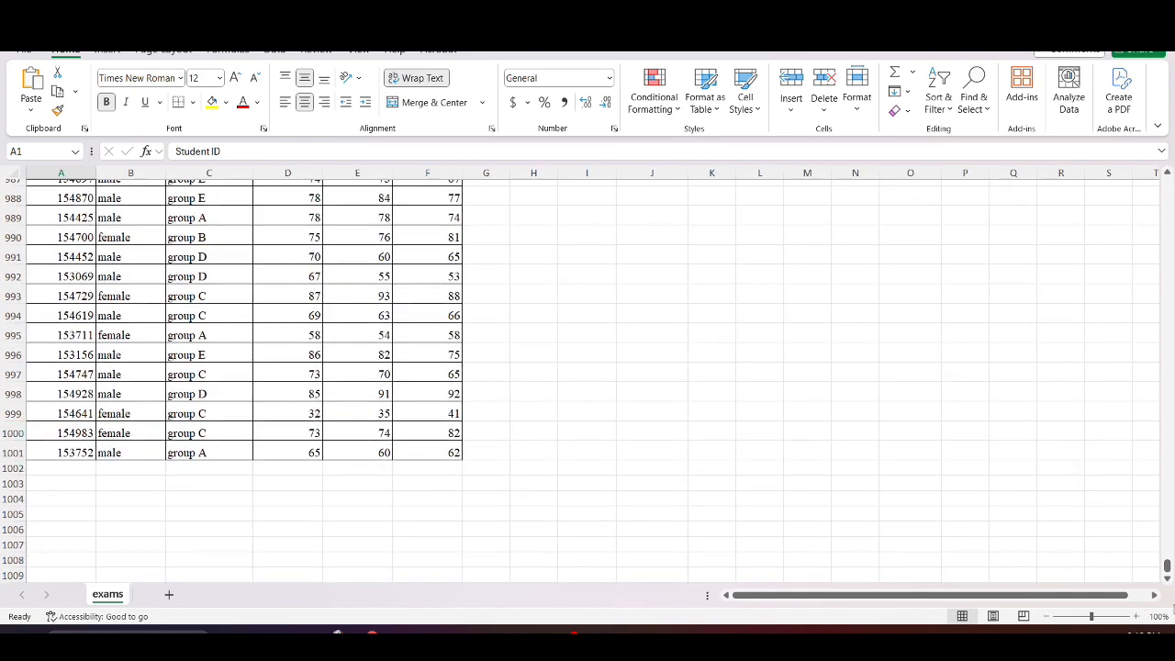
{"action": "left_click_drag", "start_coordinate": [1163, 571], "coordinate": [1156, 172]}
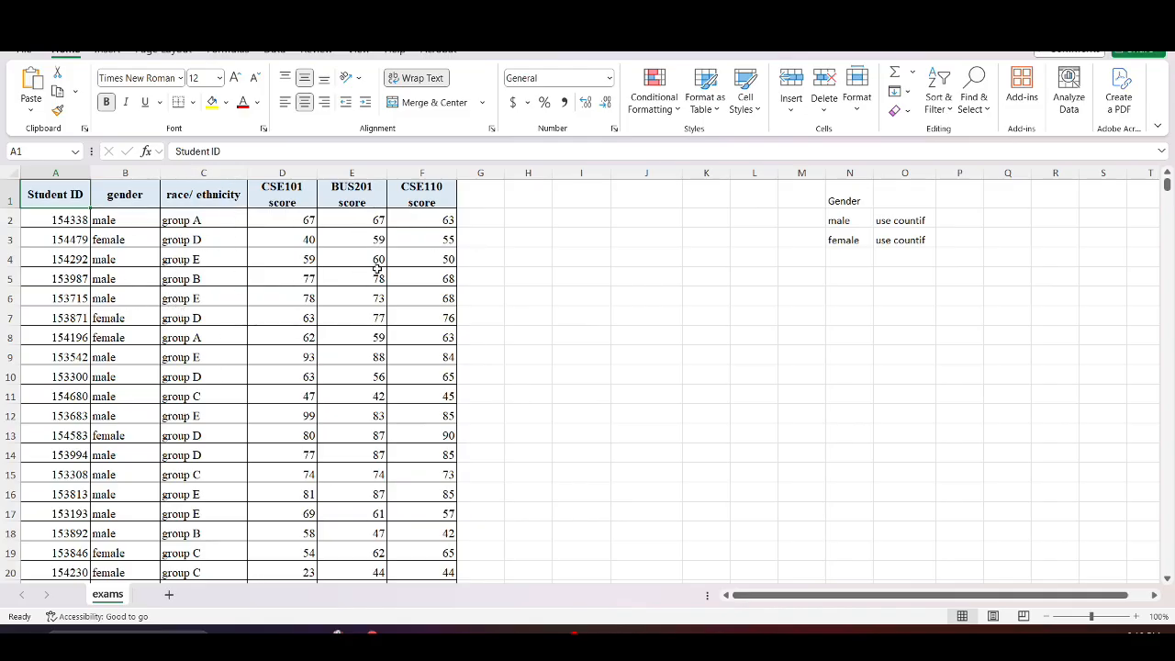
Check the task list in the Lab 06 Classwork document and switch back to the Excel workbook
{"action": "key", "text": "alt+Tab"}
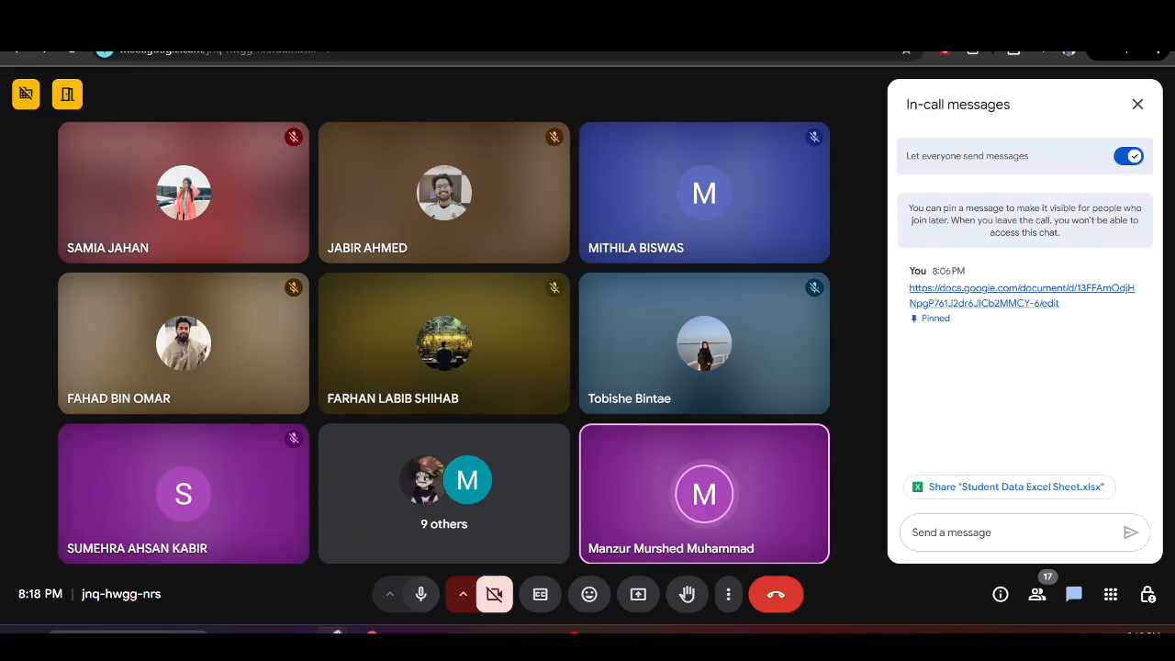
{"action": "key", "text": "alt+Tab"}
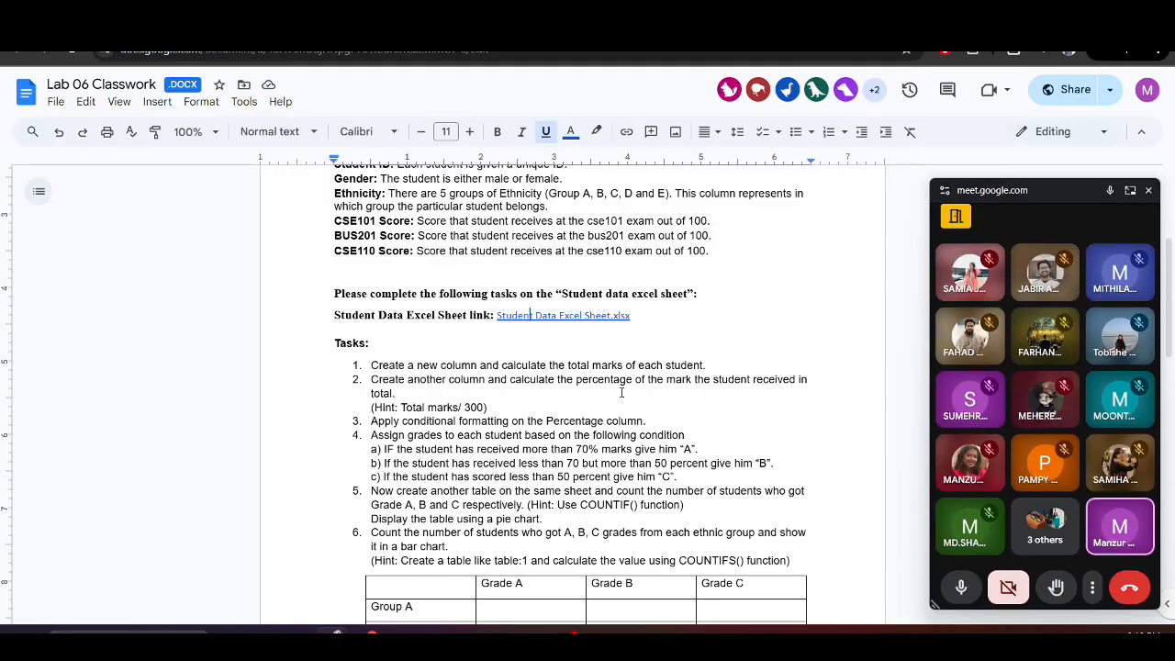
{"action": "key", "text": "alt+Tab"}
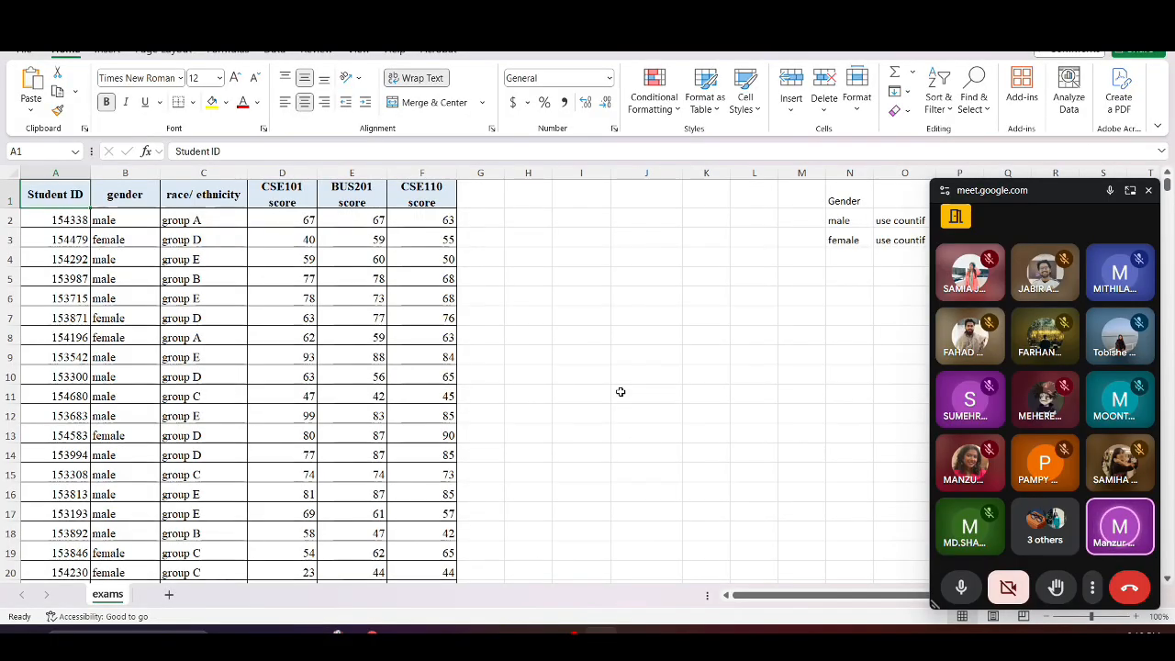
Add the header "Total Marks" in cell G1 and widen column G slightly
{"action": "left_click", "coordinate": [474, 193]}
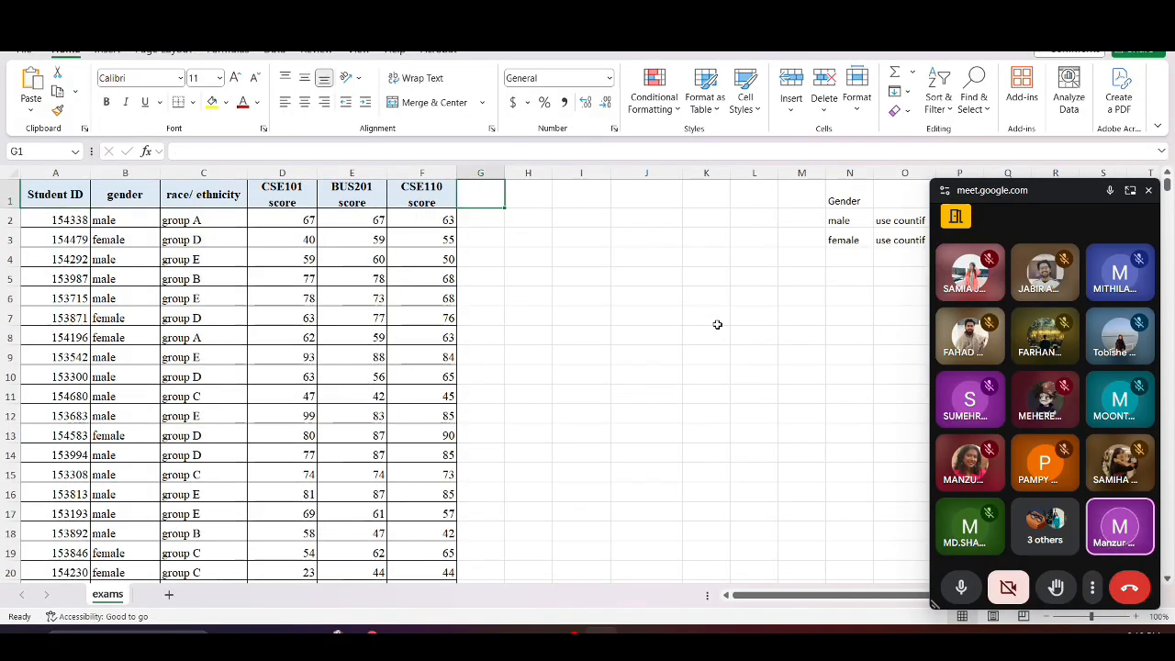
{"action": "type", "text": "Total Marks"}
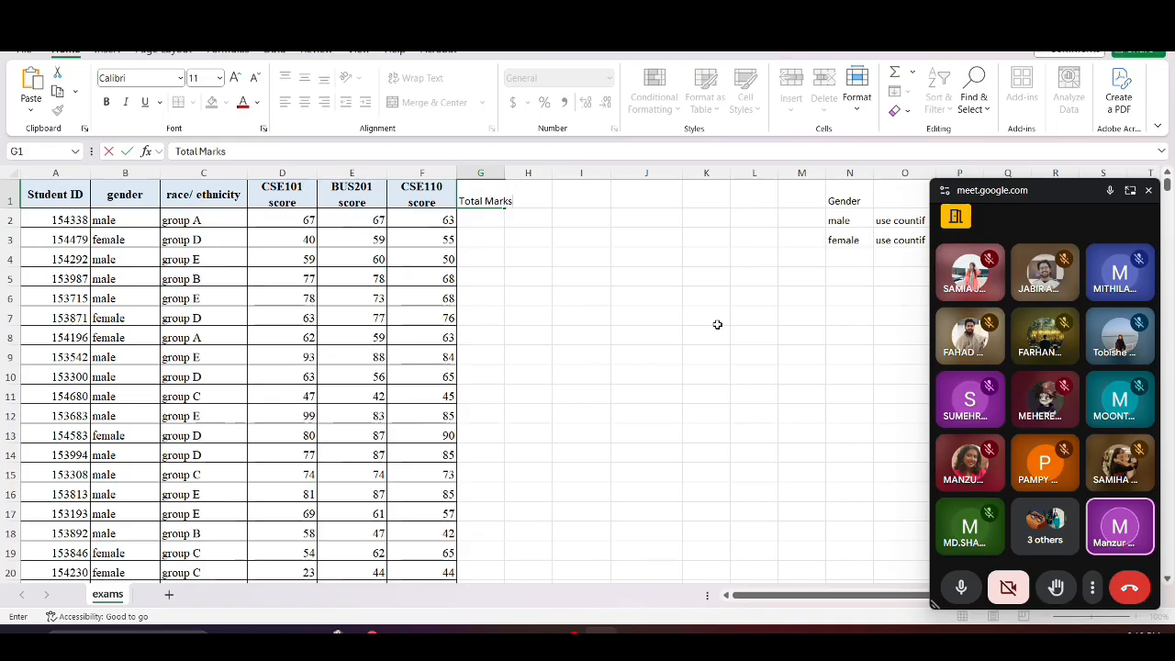
{"action": "key", "text": "Return"}
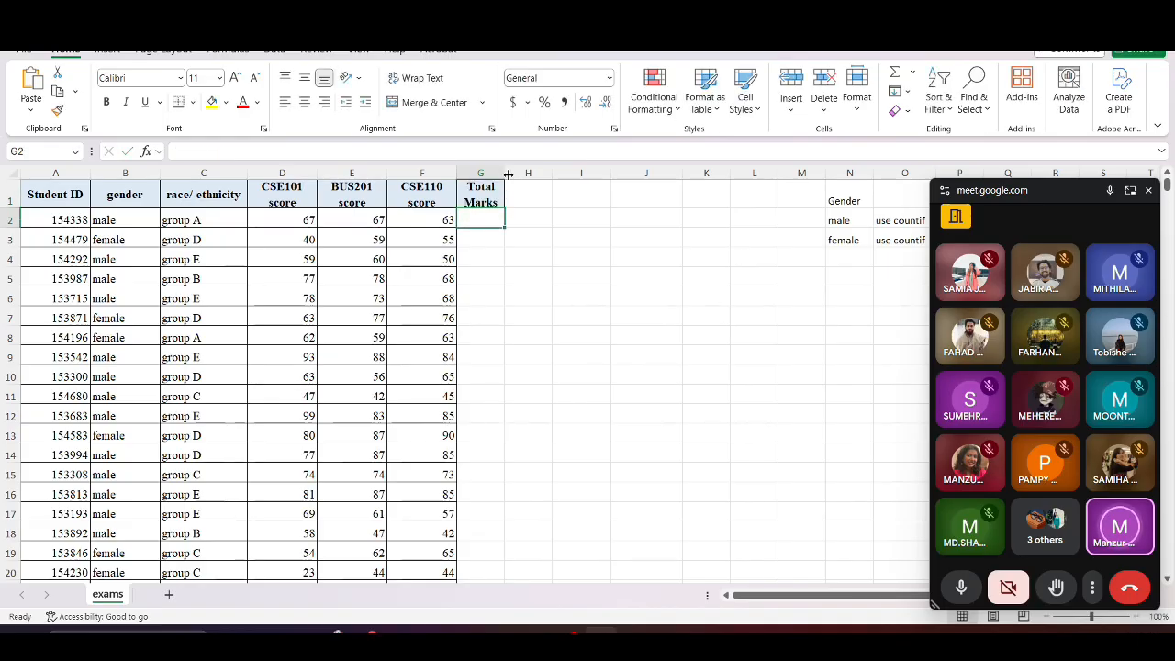
{"action": "left_click_drag", "start_coordinate": [504, 172], "coordinate": [523, 172]}
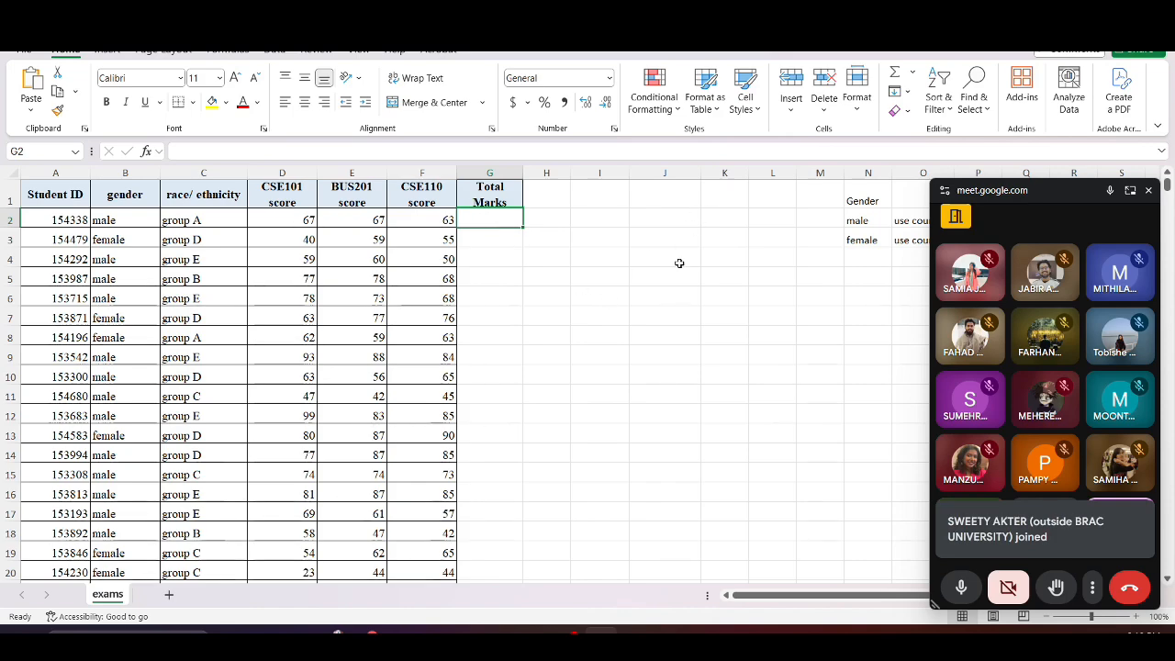
Switch to the Meet call, present the Student Data Excel Sheet window again, and return to Excel
{"action": "key", "text": "alt+Tab"}
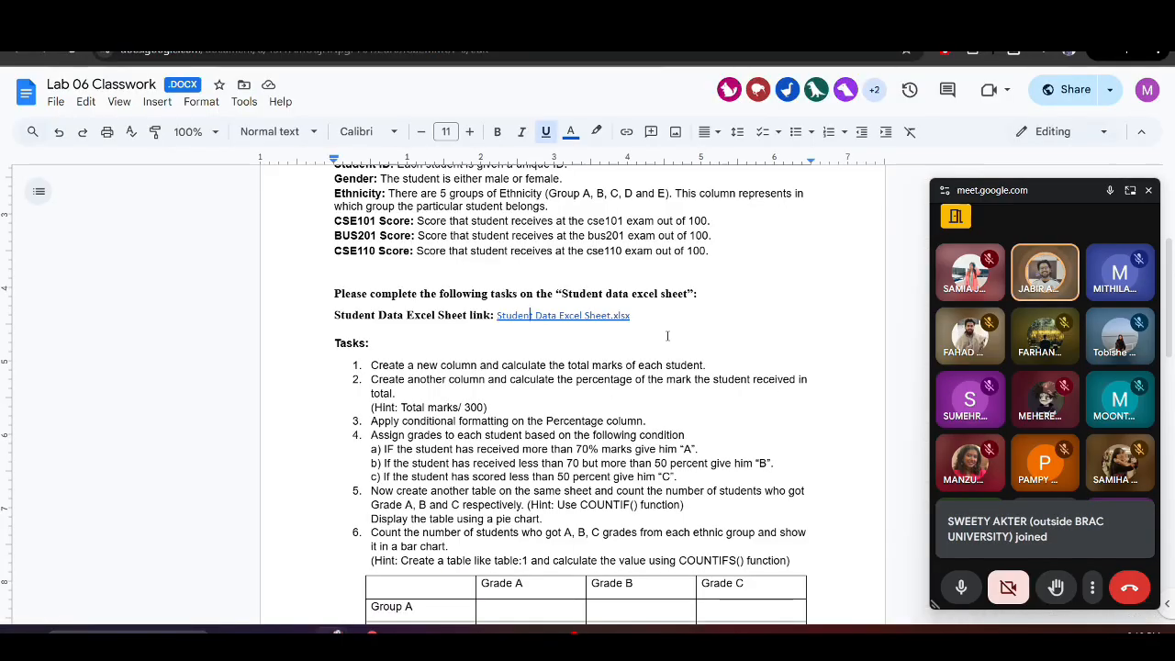
{"action": "key", "text": "ctrl+Tab"}
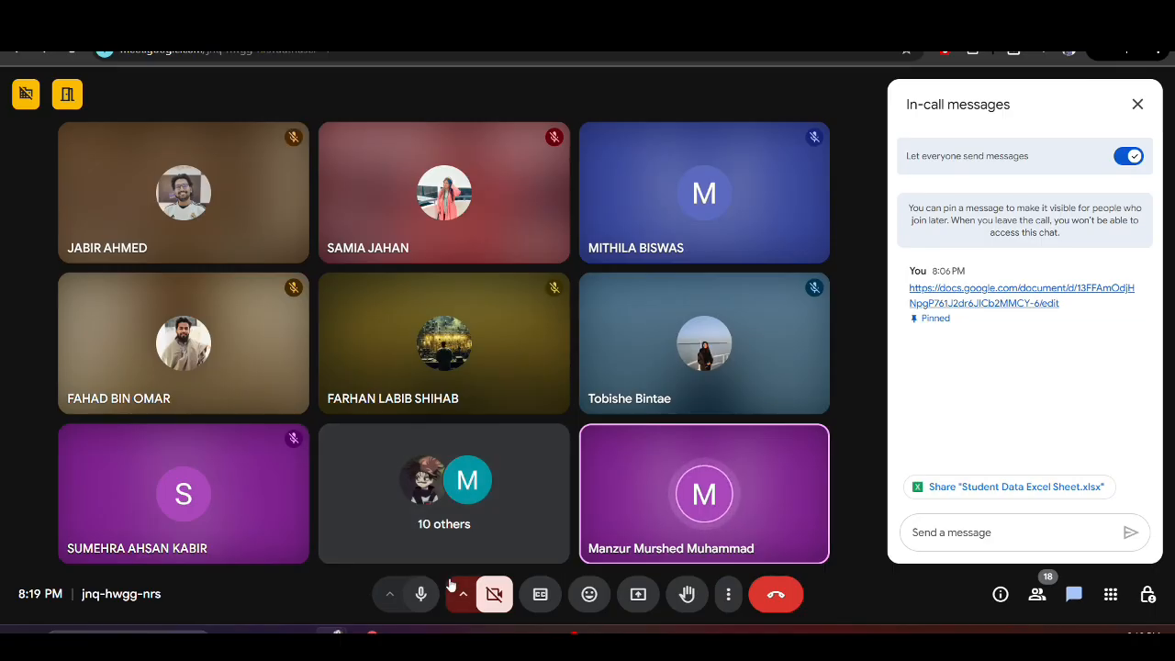
{"action": "left_click", "coordinate": [639, 597]}
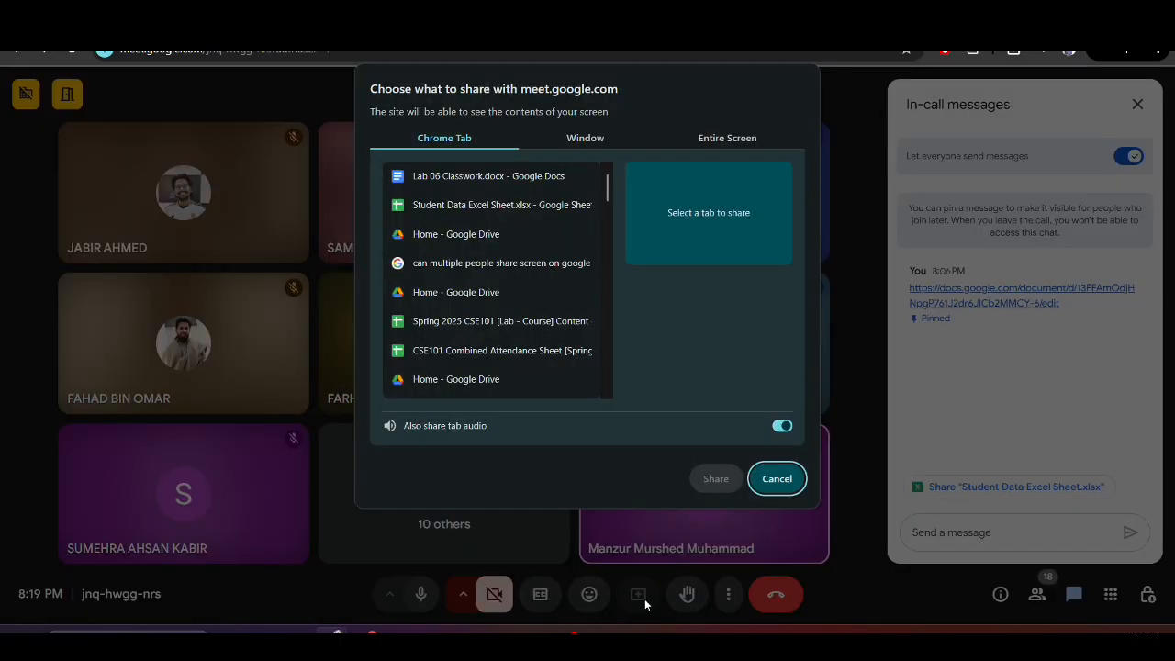
{"action": "left_click", "coordinate": [588, 139]}
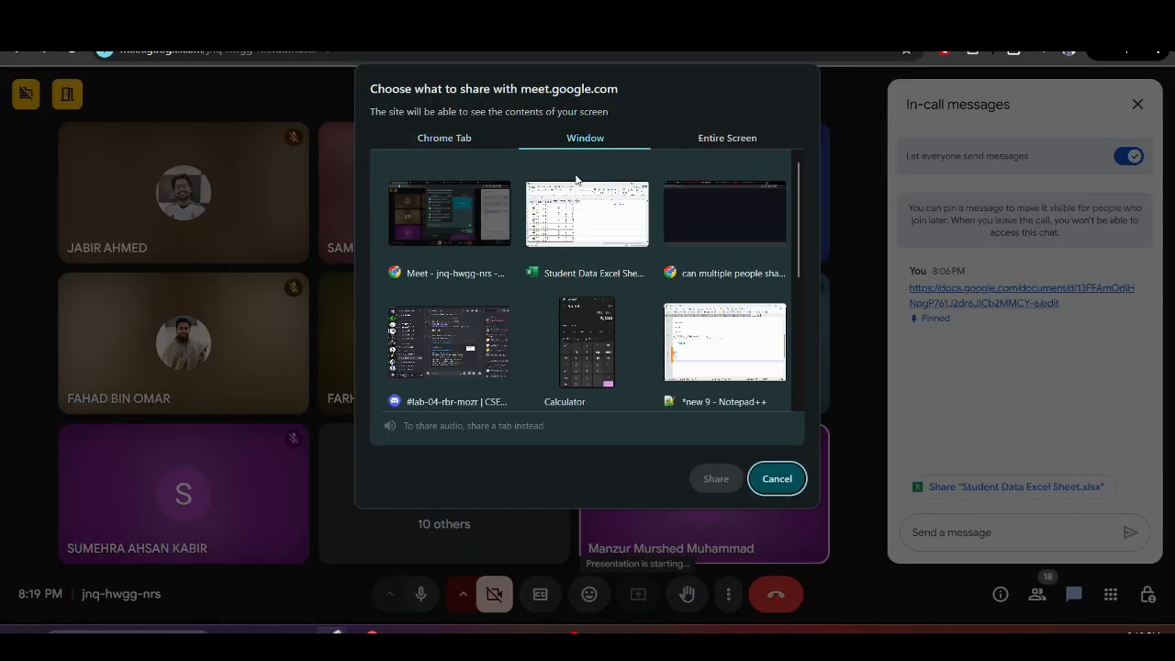
{"action": "left_click", "coordinate": [571, 215]}
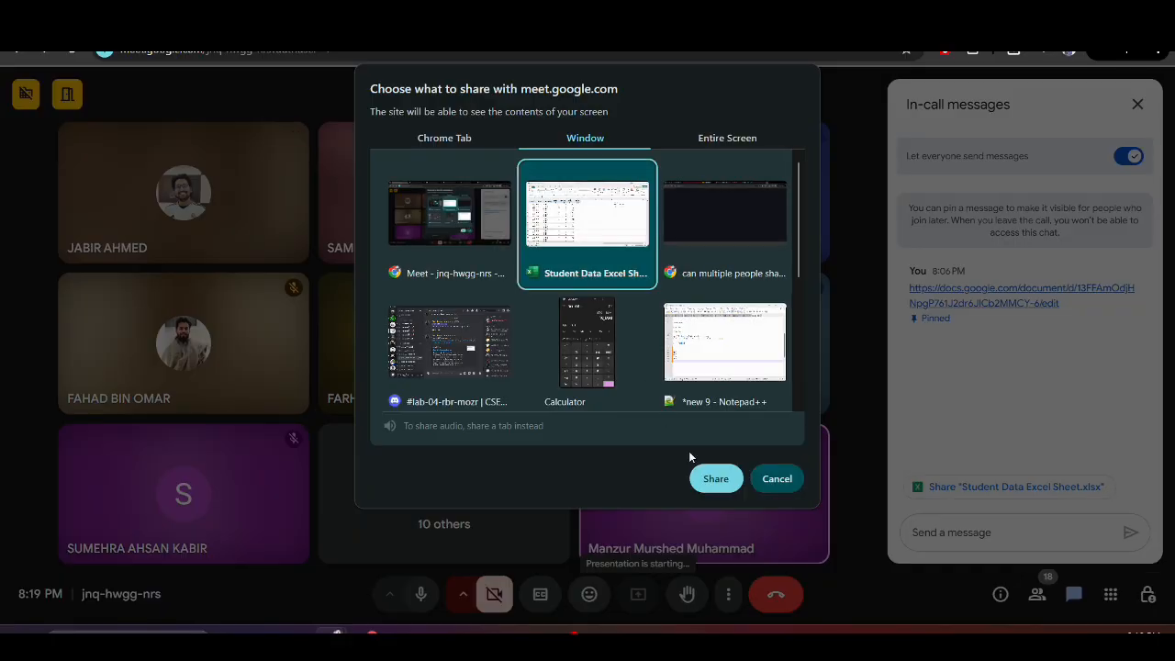
{"action": "left_click", "coordinate": [716, 478]}
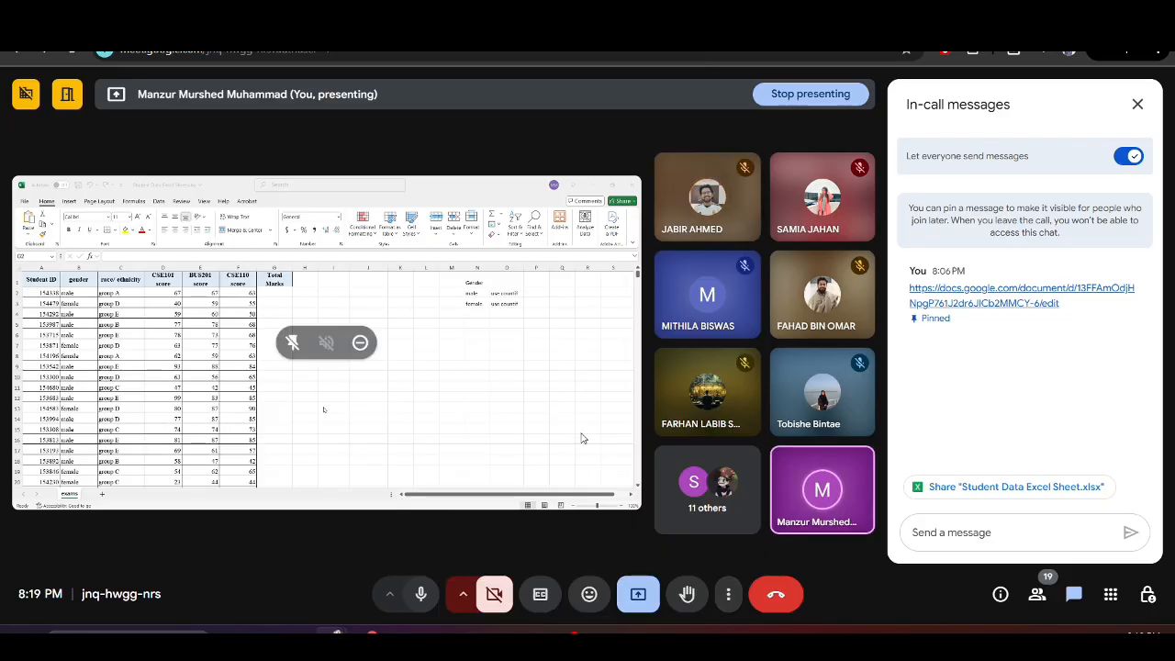
{"action": "key", "text": "alt+Tab"}
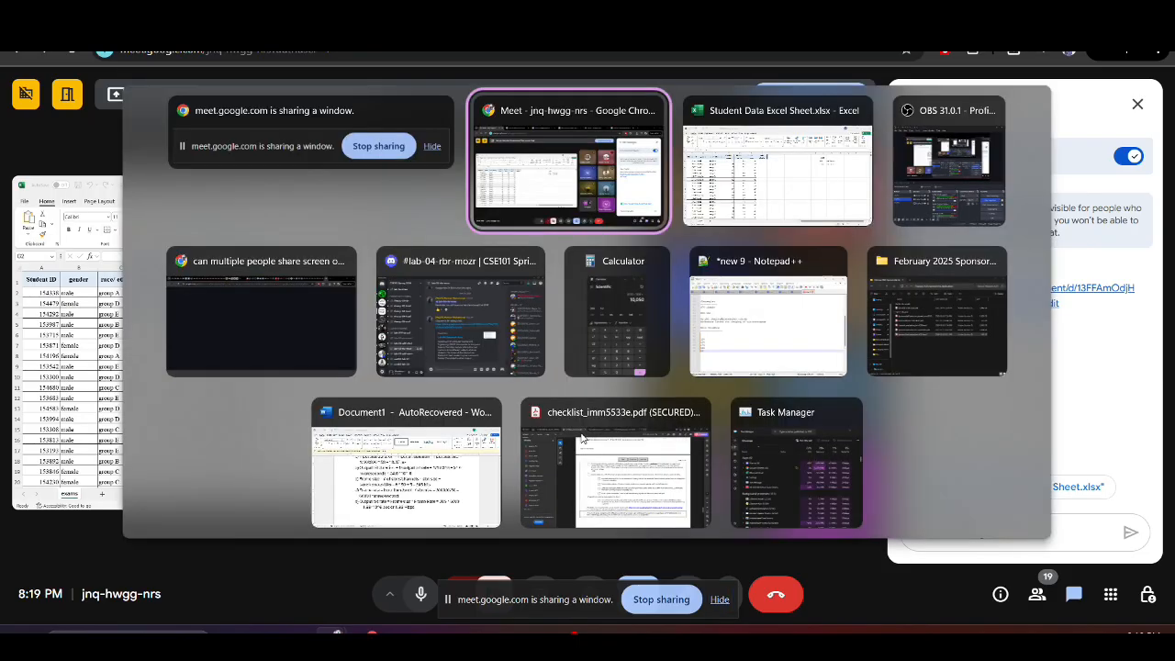
{"action": "key", "text": "alt+Tab"}
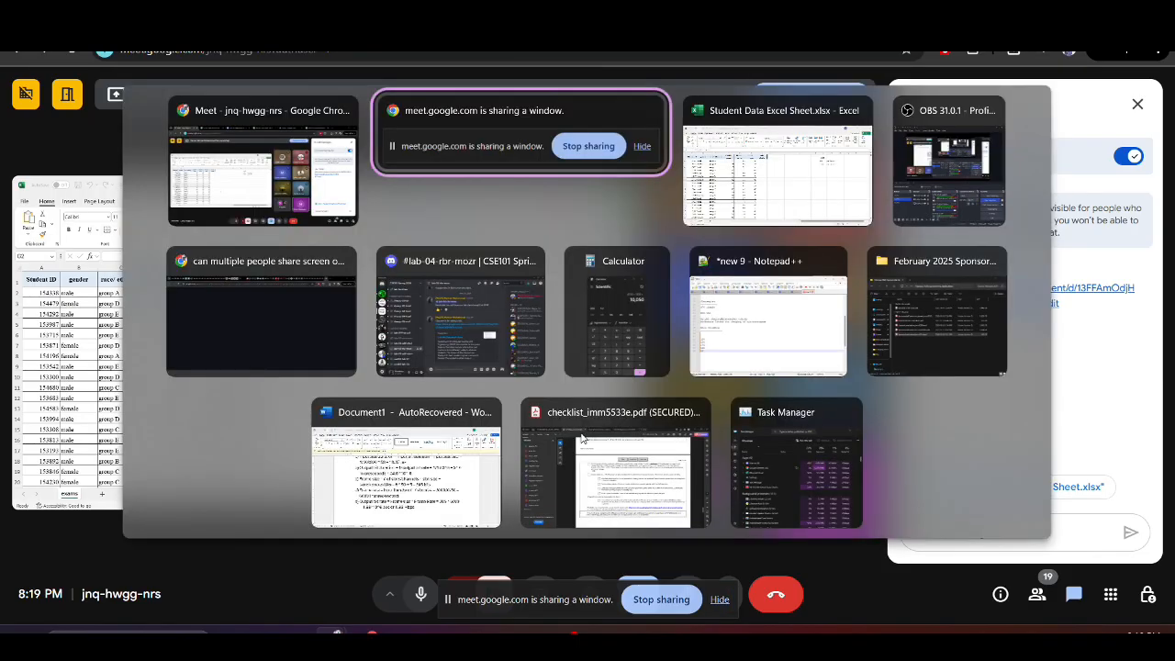
{"action": "key", "text": "alt+Tab"}
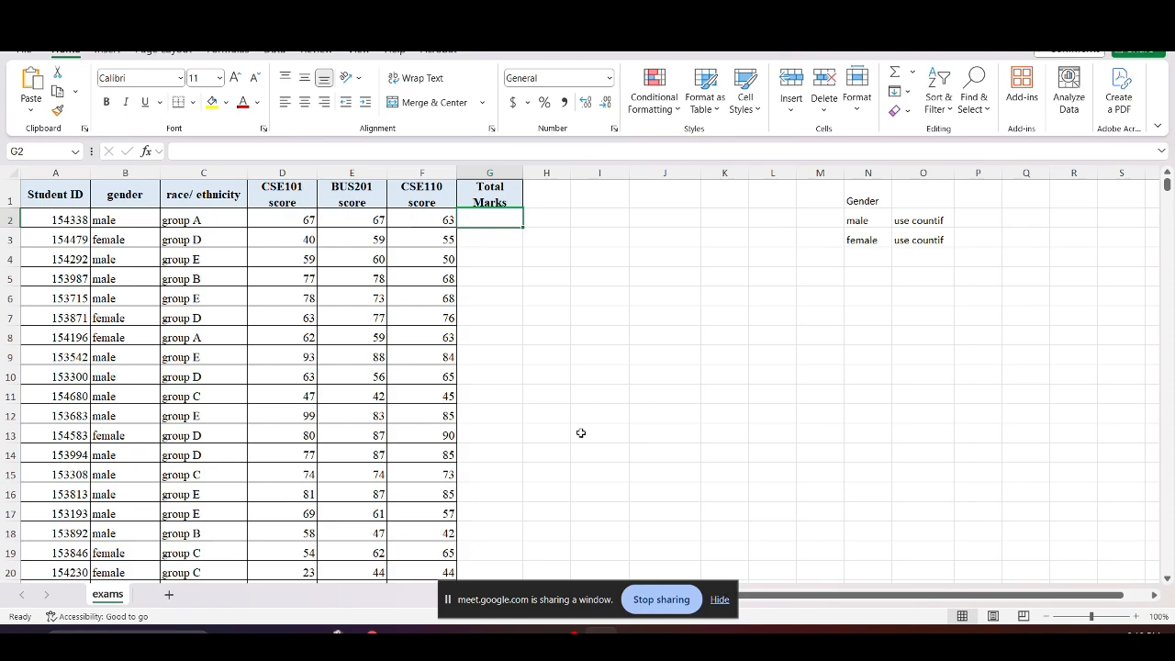
Calculate the first student's total marks in cell G2 with the formula =SUM(D2:F2)
{"action": "type", "text": "=SUM("}
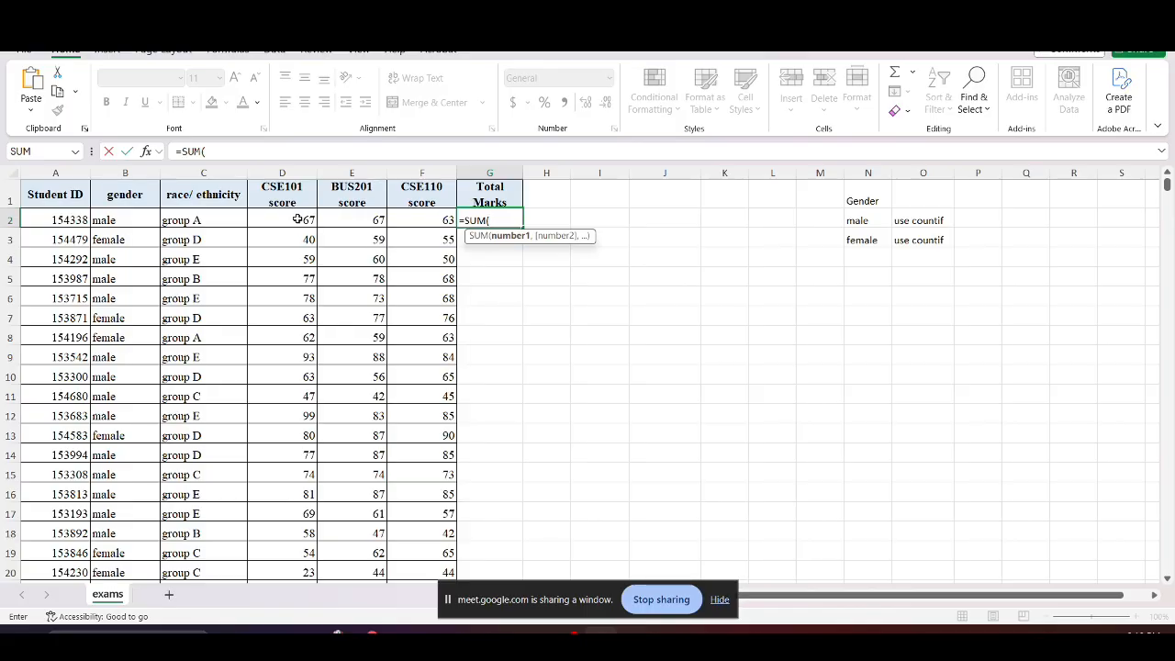
{"action": "left_click_drag", "start_coordinate": [296, 220], "coordinate": [427, 230]}
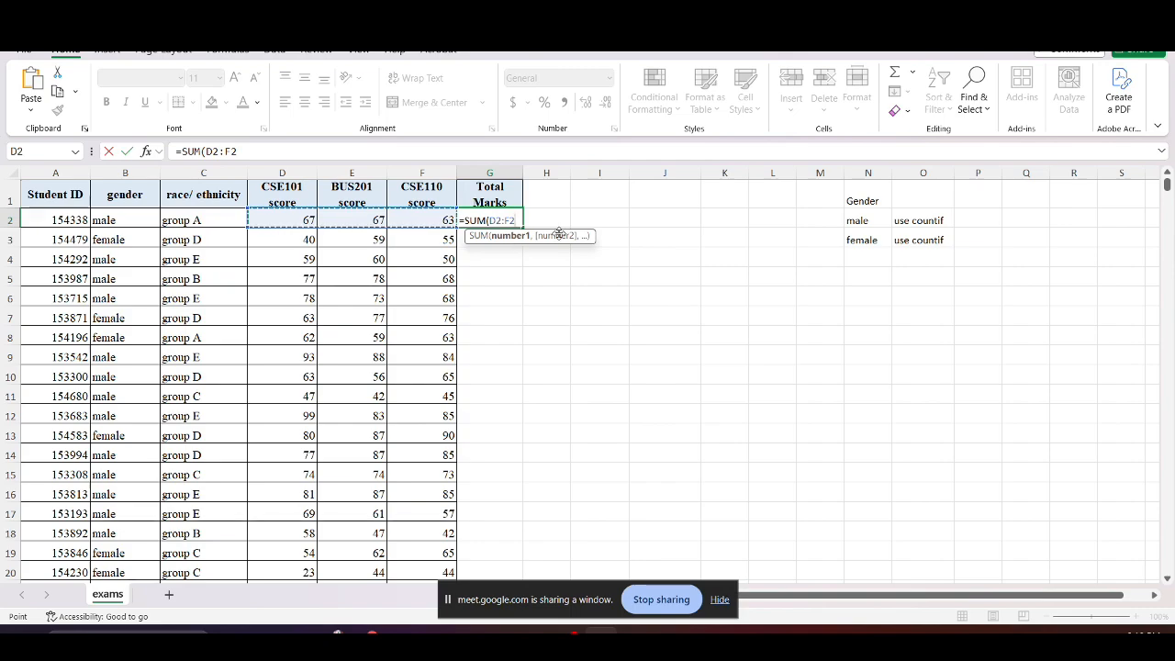
{"action": "type", "text": ")"}
{"action": "key", "text": "Return"}
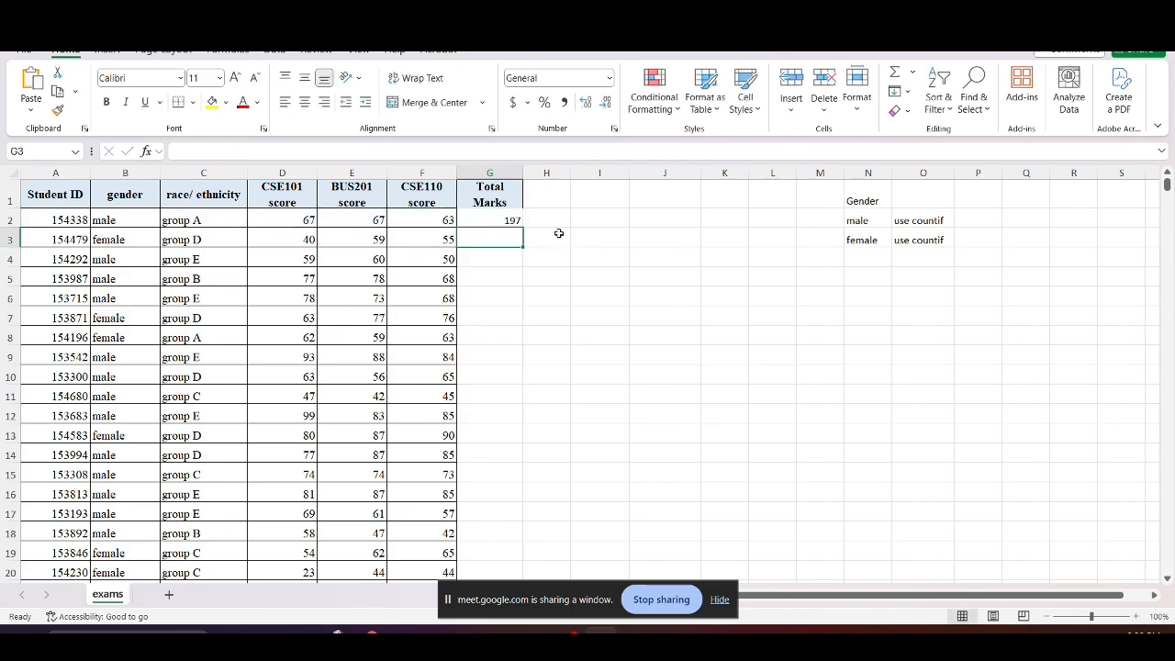
Enlarge the worksheet view to 130% zoom
{"action": "left_click", "coordinate": [1137, 616]}
{"action": "left_click", "coordinate": [1137, 617]}
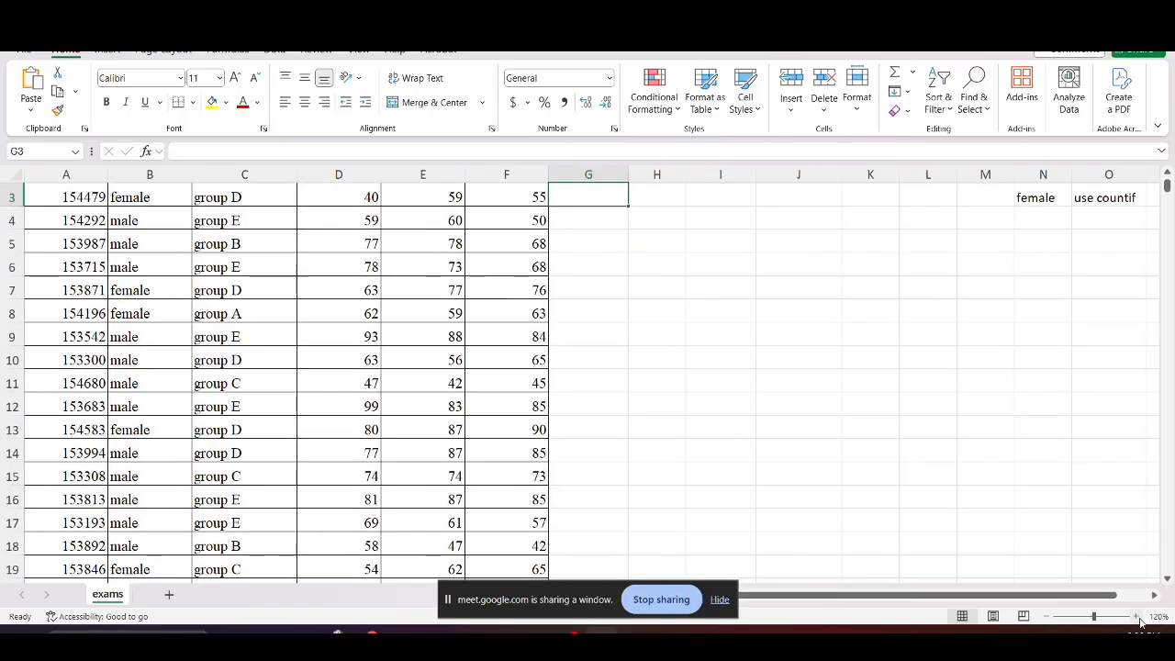
{"action": "left_click", "coordinate": [1167, 173]}
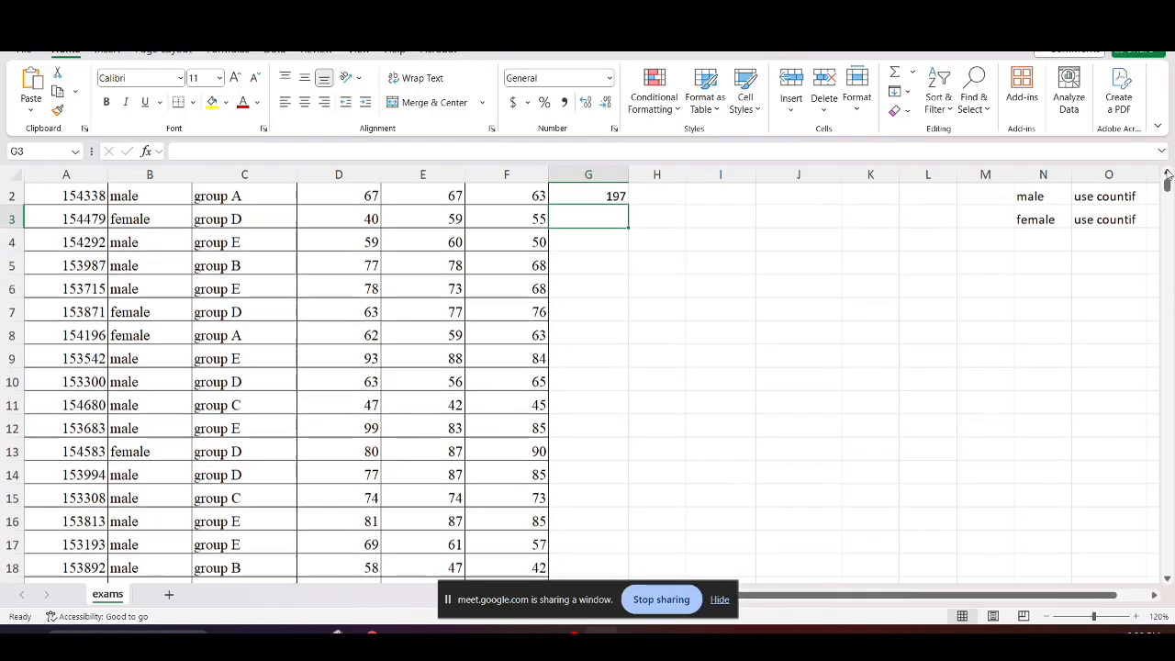
{"action": "left_click", "coordinate": [1166, 173]}
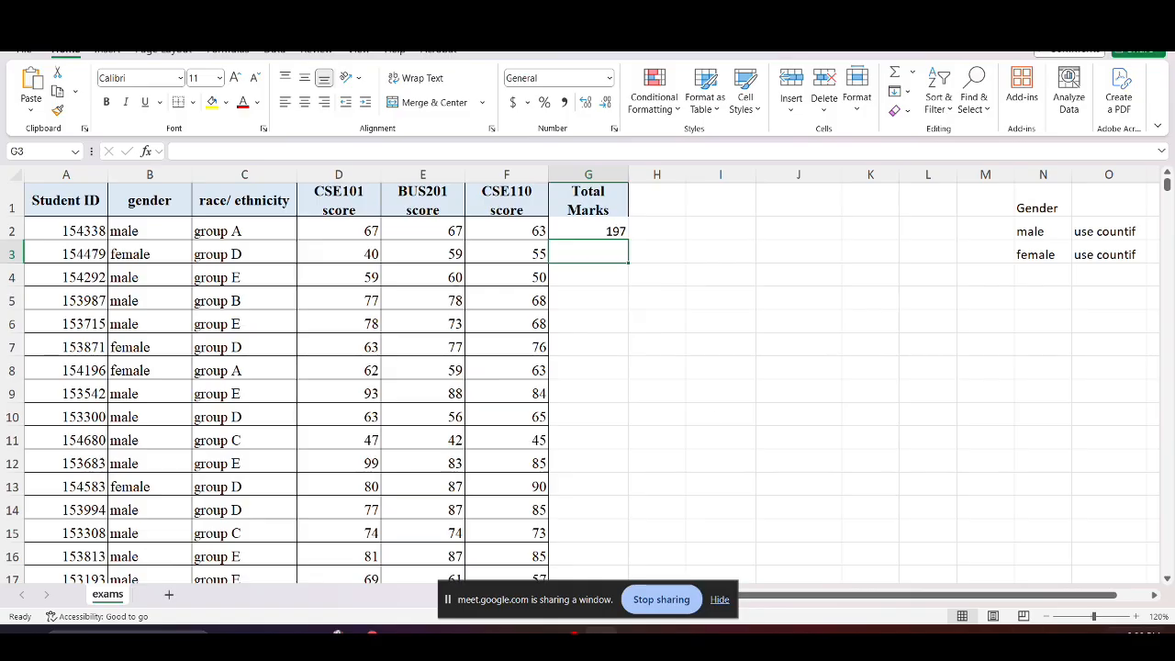
{"action": "left_click", "coordinate": [1136, 617]}
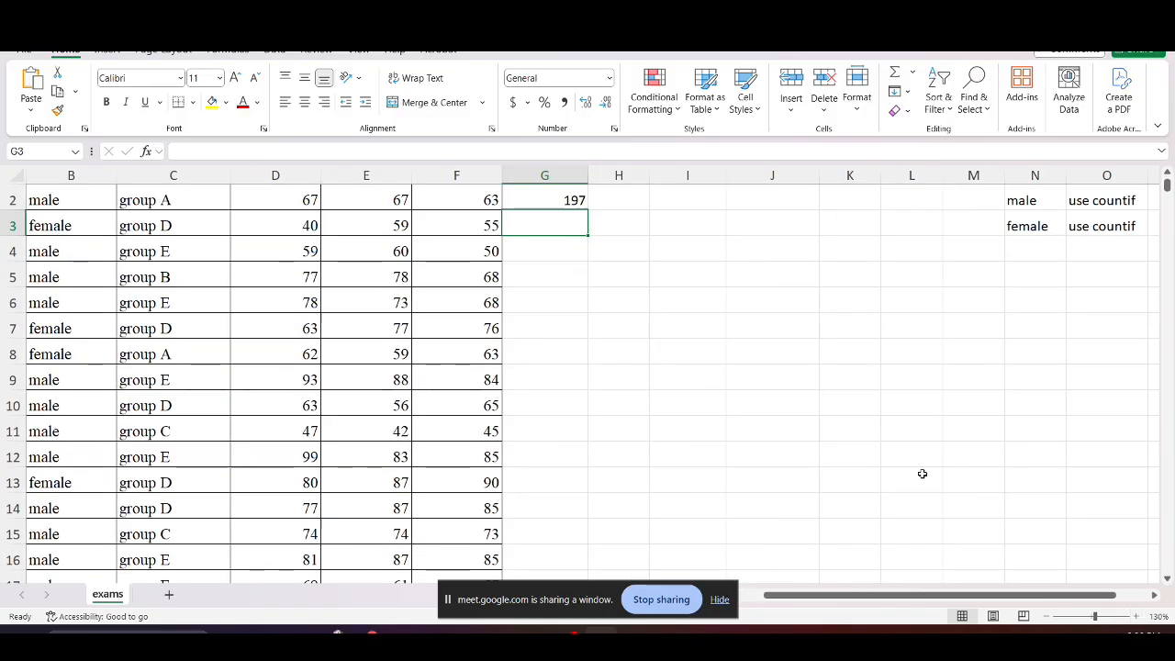
Review the first student's total formula in cell G2 and commit it again as =SUM(D2:F2)
{"action": "left_click", "coordinate": [1167, 179]}
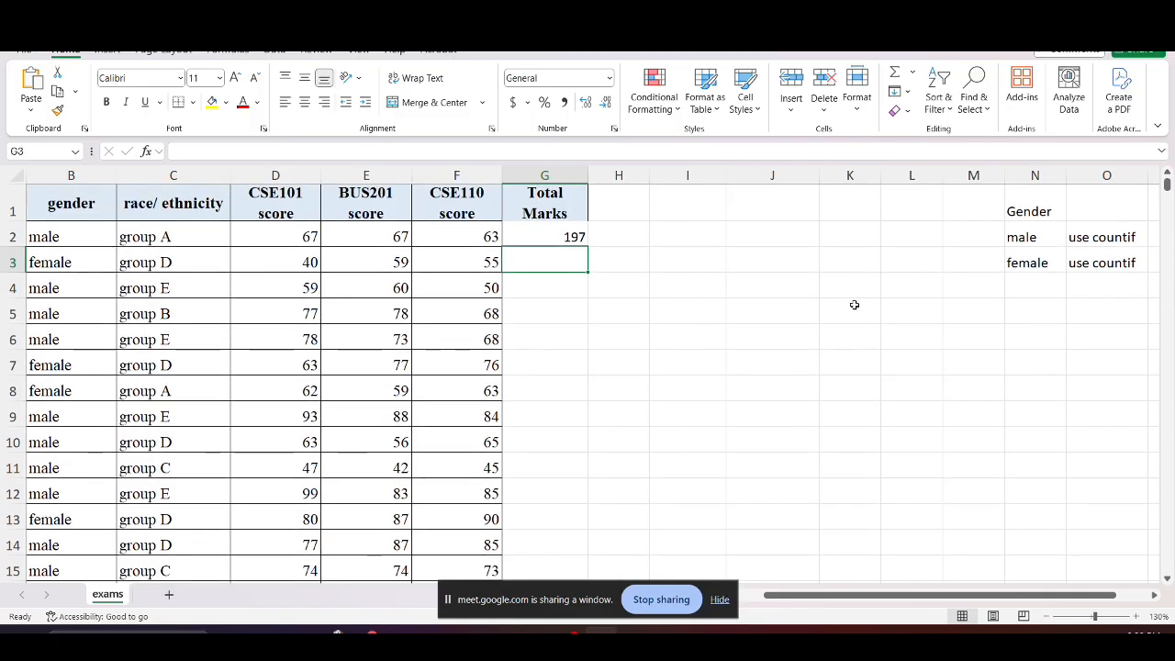
{"action": "left_click_drag", "start_coordinate": [826, 597], "coordinate": [745, 607]}
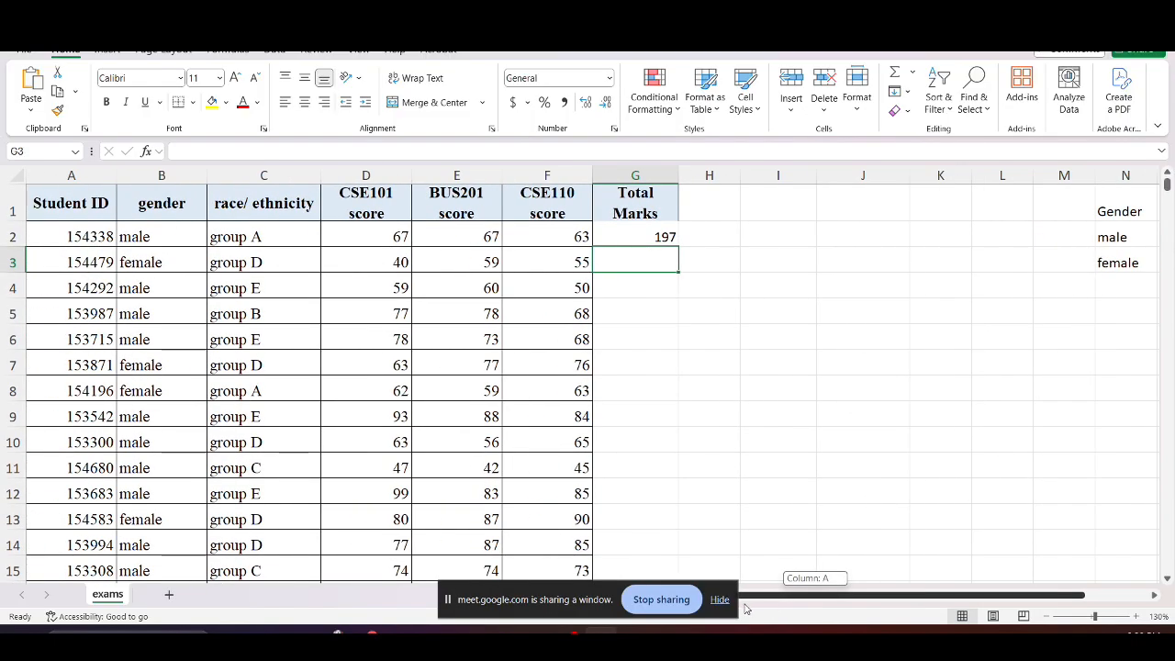
{"action": "left_click", "coordinate": [652, 236]}
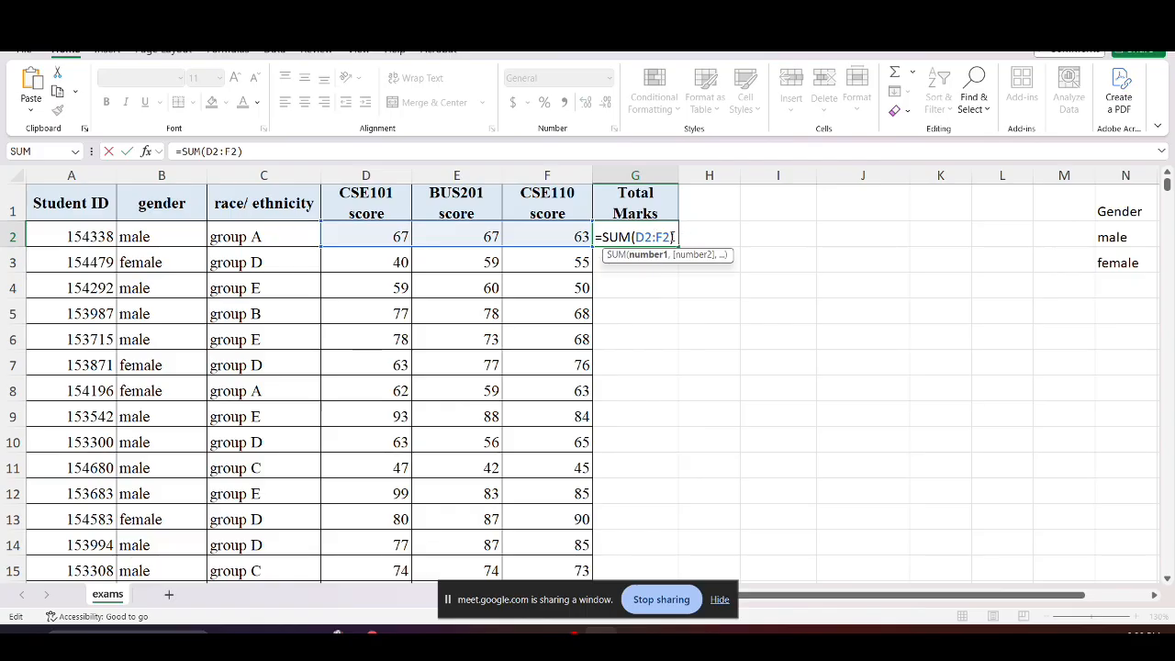
{"action": "type", "text": ")"}
{"action": "key", "text": "Return"}
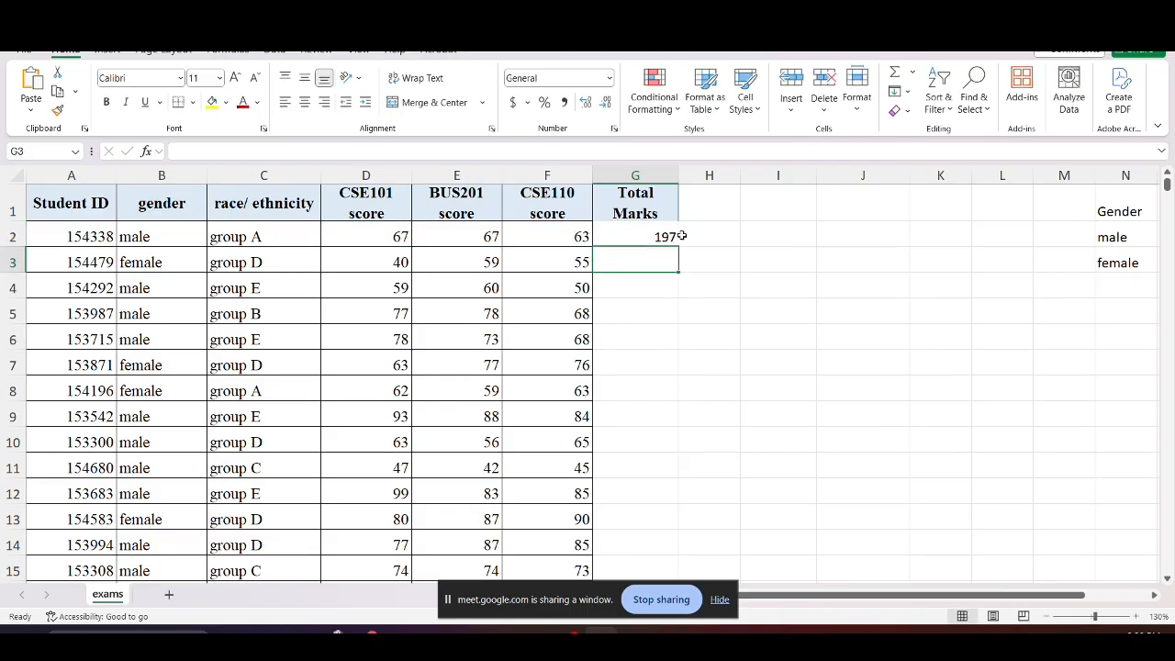
Fill the total formula from cell G2 down to G10 as a trial and undo the fill
{"action": "left_click", "coordinate": [675, 239]}
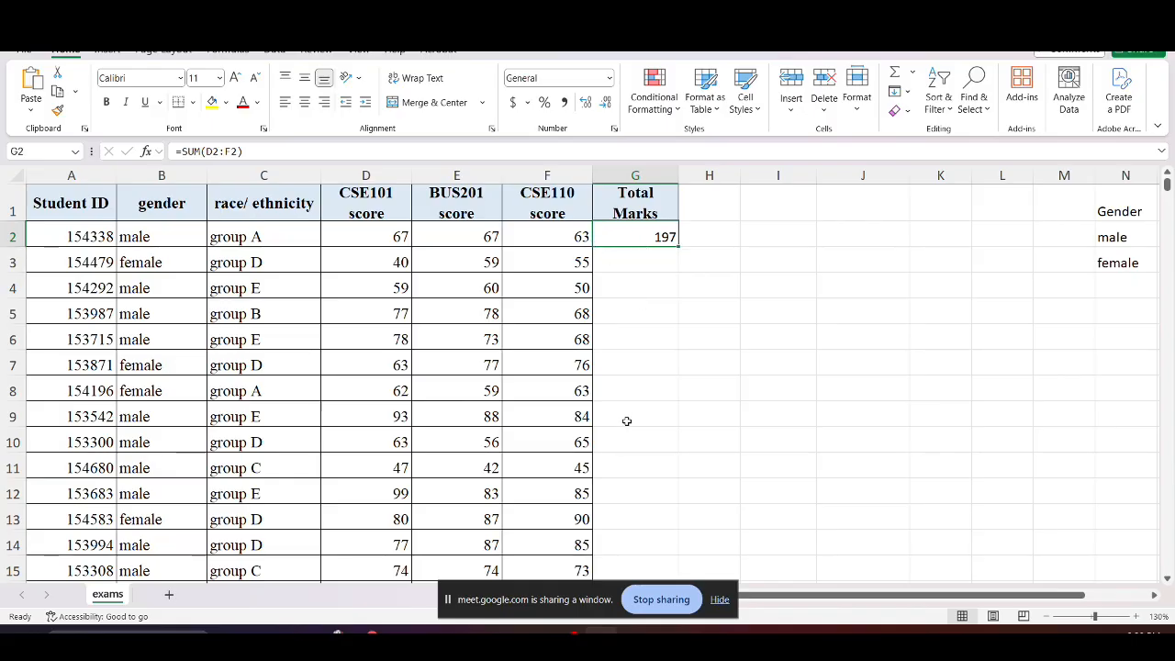
{"action": "left_click_drag", "start_coordinate": [678, 242], "coordinate": [680, 450]}
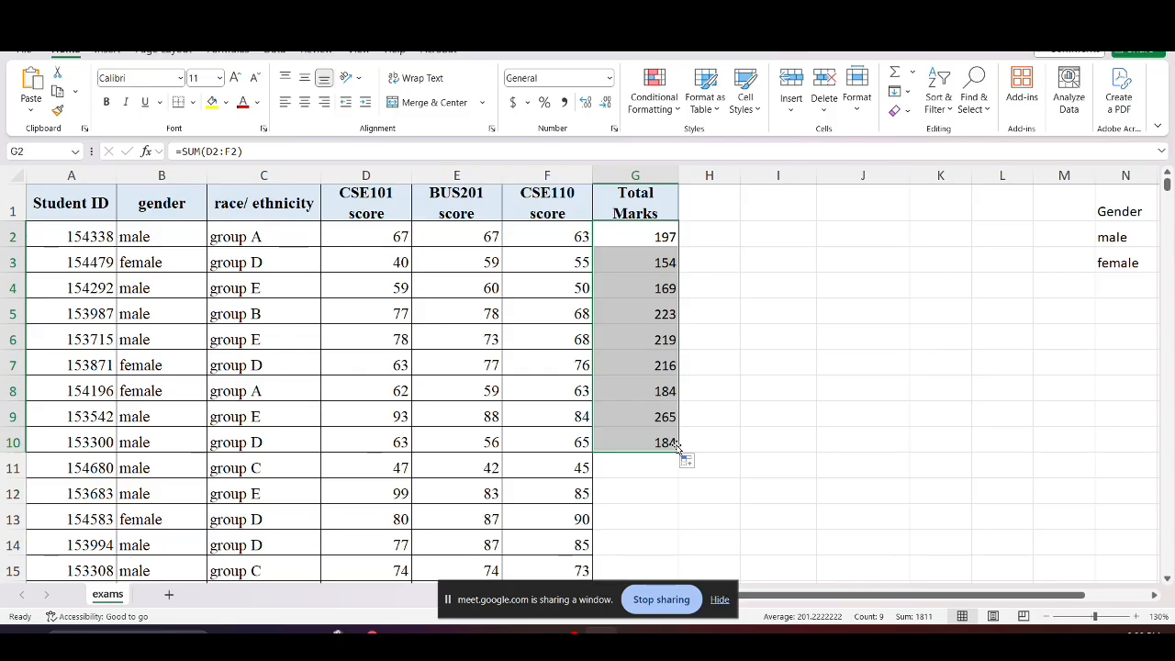
{"action": "key", "text": "ctrl+z"}
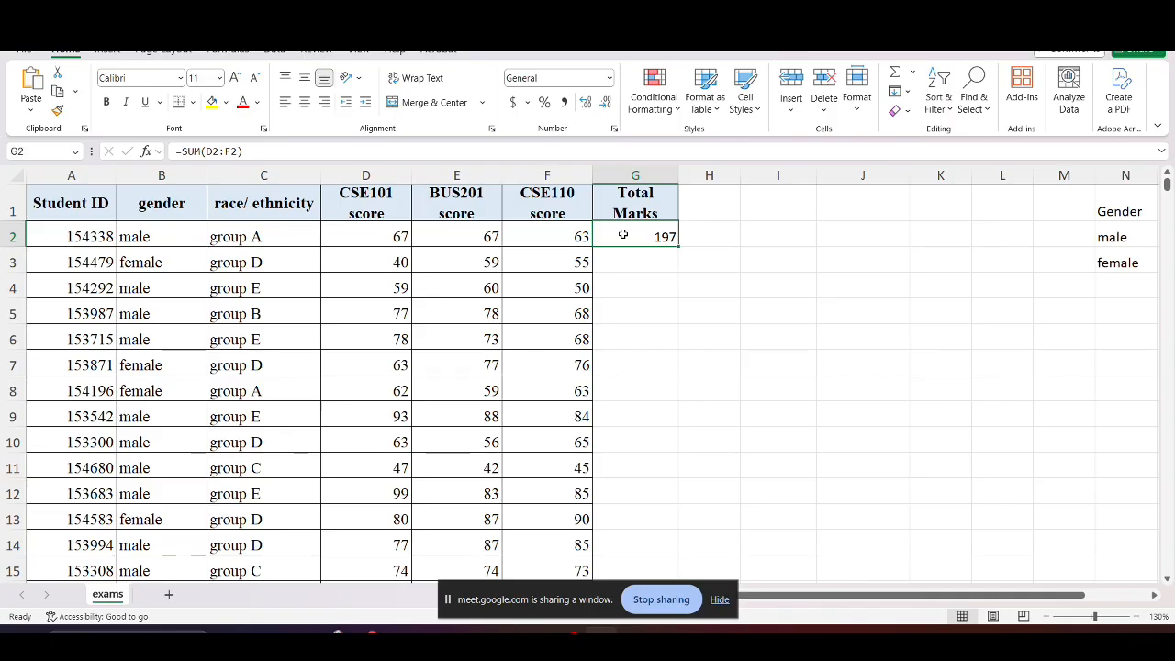
Check the Meet call, return to Excel, and fill the G2 formula down the whole Total Marks column before undoing it
{"action": "key", "text": "alt+Tab"}
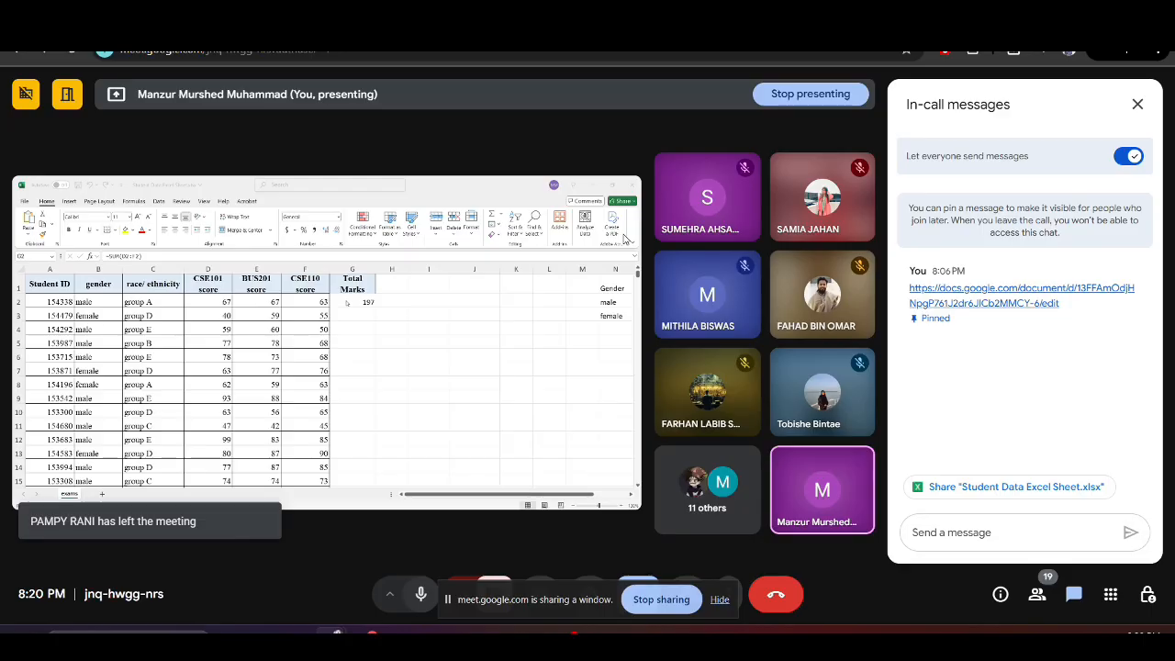
{"action": "key", "text": "alt+Tab"}
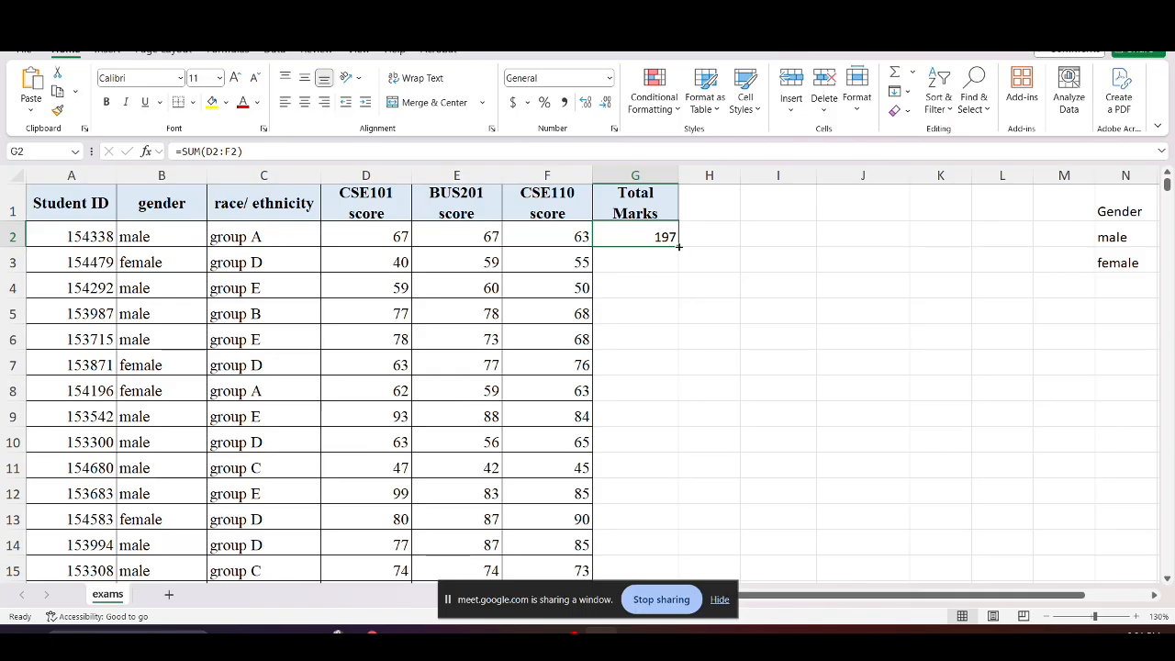
{"action": "double_click", "coordinate": [679, 246]}
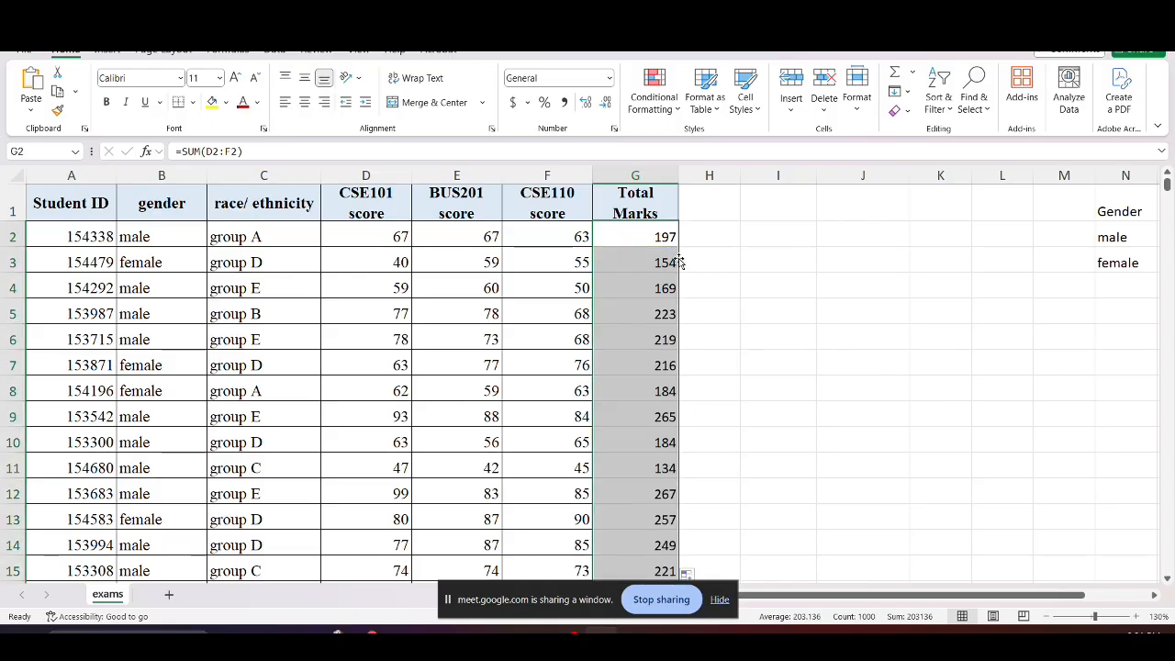
{"action": "left_click", "coordinate": [667, 232]}
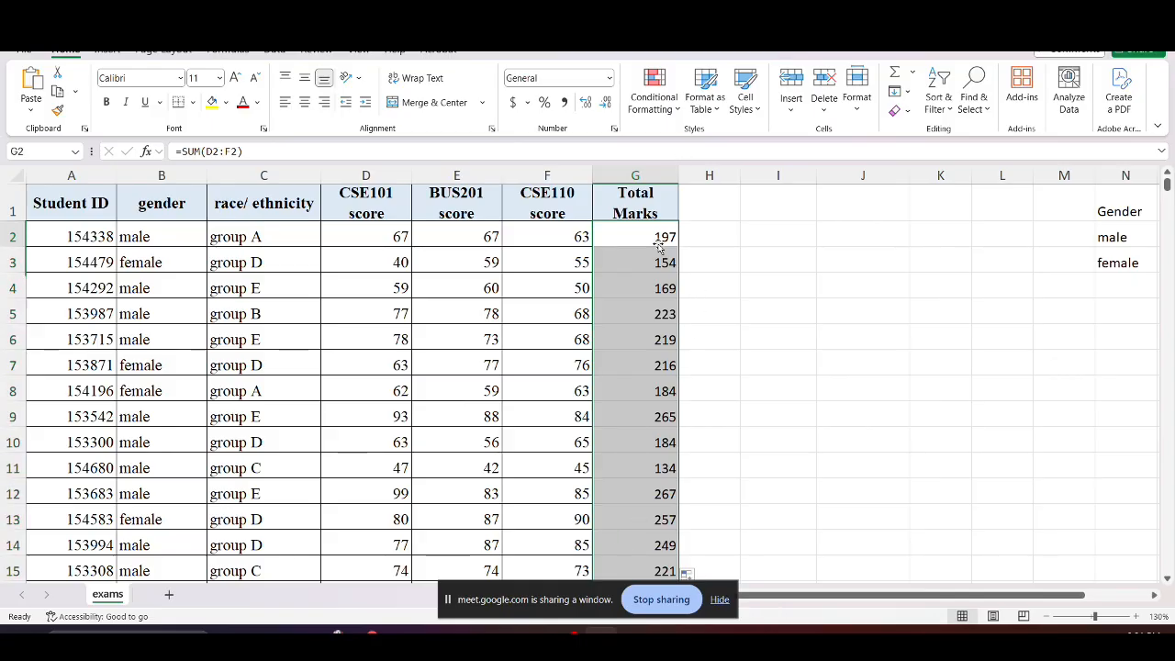
{"action": "mouse_move", "coordinate": [1168, 179]}
{"action": "left_mouse_down"}
{"action": "mouse_move", "coordinate": [1162, 606]}
{"action": "mouse_move", "coordinate": [1167, 179]}
{"action": "left_mouse_up"}
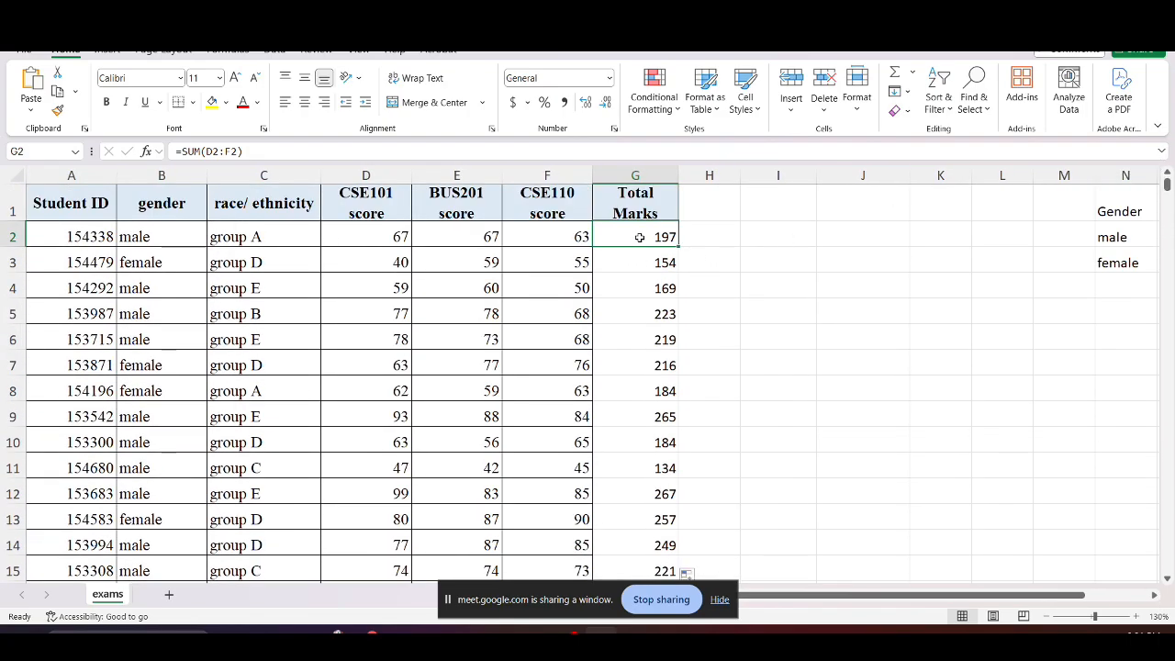
{"action": "key", "text": "ctrl+z"}
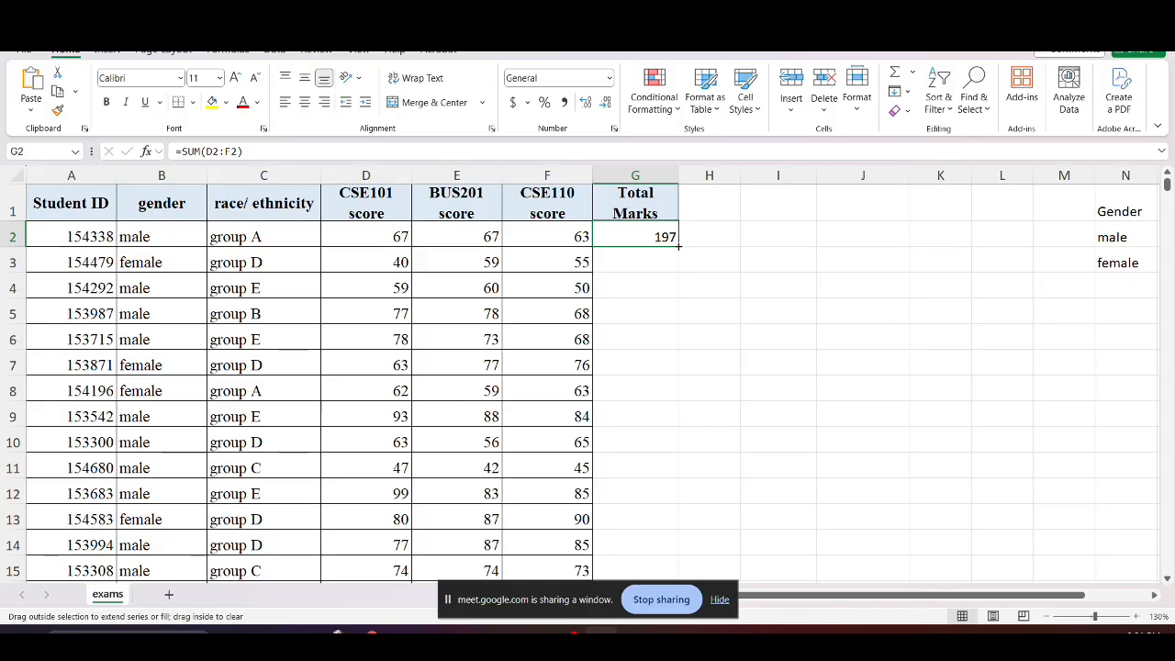
Fill the total formula from G2 down the Total Marks column for every student and inspect the copied formula in G3
{"action": "double_click", "coordinate": [678, 246]}
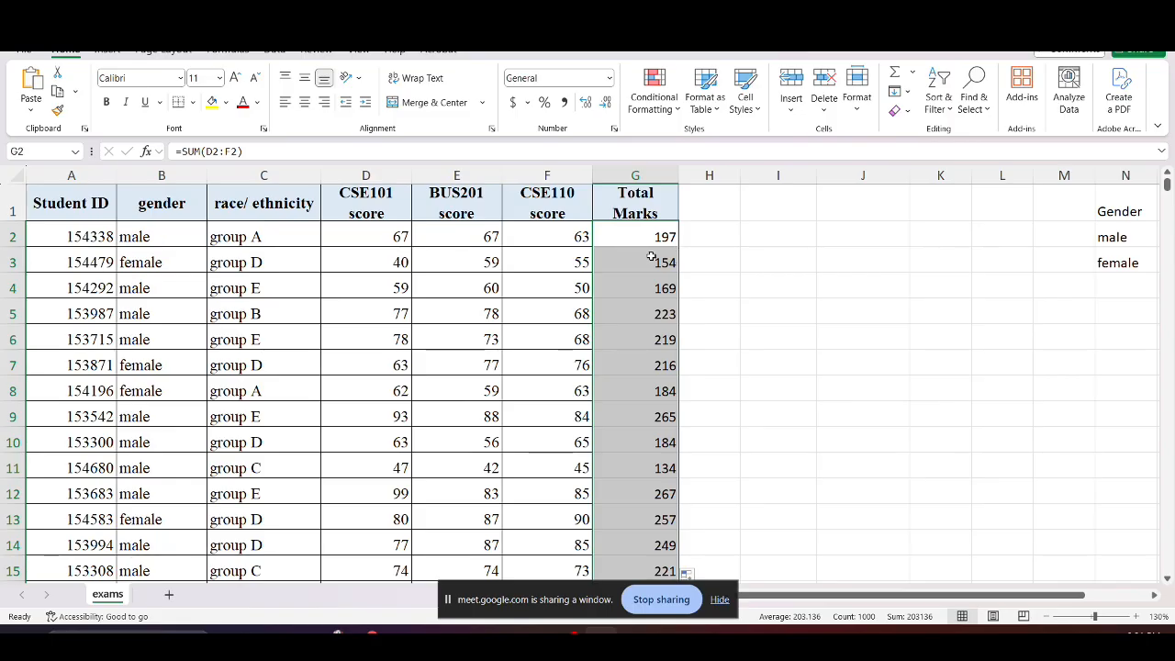
{"action": "left_click", "coordinate": [650, 258]}
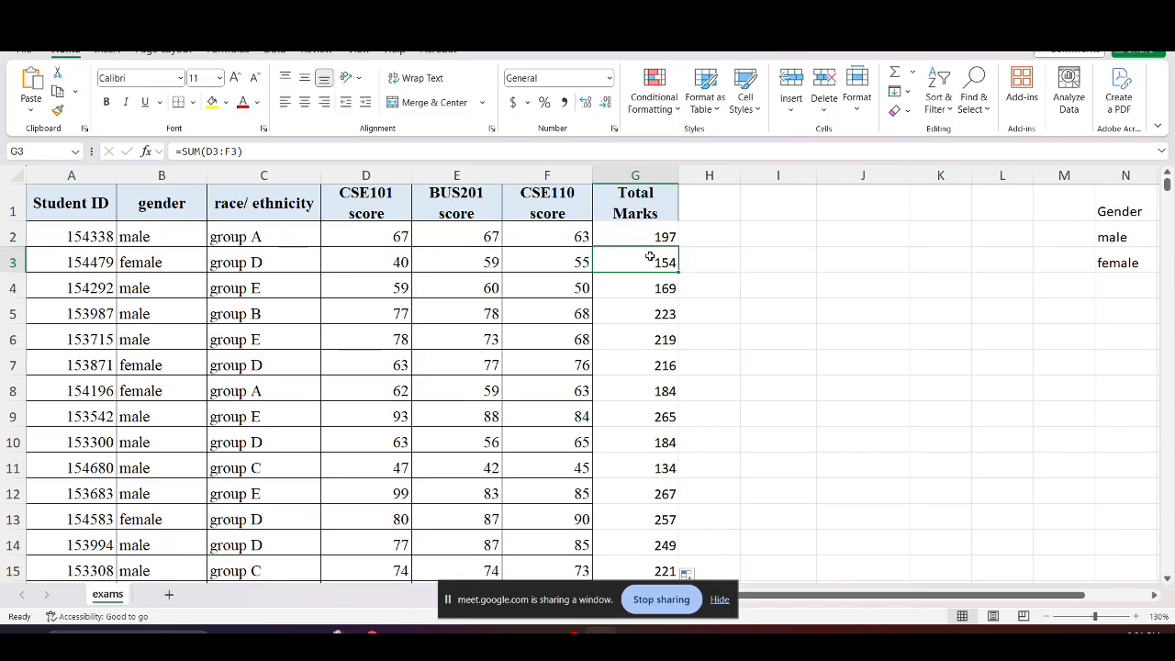
{"action": "scroll", "coordinate": [646, 338], "scroll_direction": "down", "scroll_amount": 3}
{"action": "scroll", "coordinate": [647, 338], "scroll_direction": "up", "scroll_amount": 4}
Check the Meet call, return to Excel, and review the first student's CSE101 score and total formula in G2
{"action": "key", "text": "alt+Tab"}
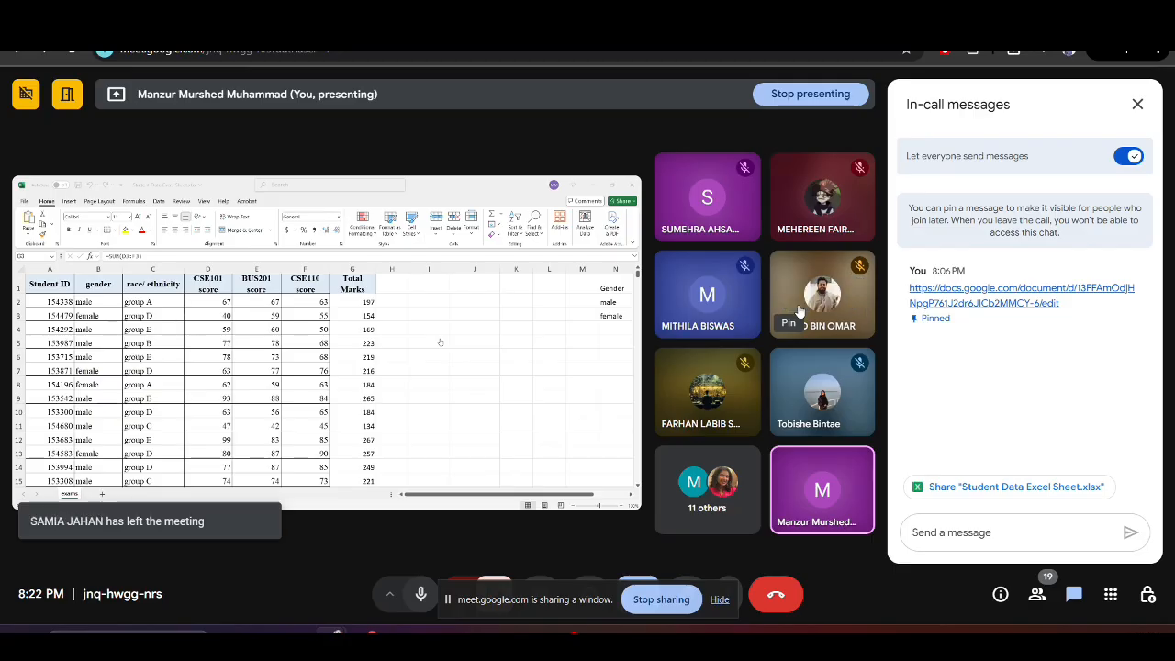
{"action": "key", "text": "alt+Tab"}
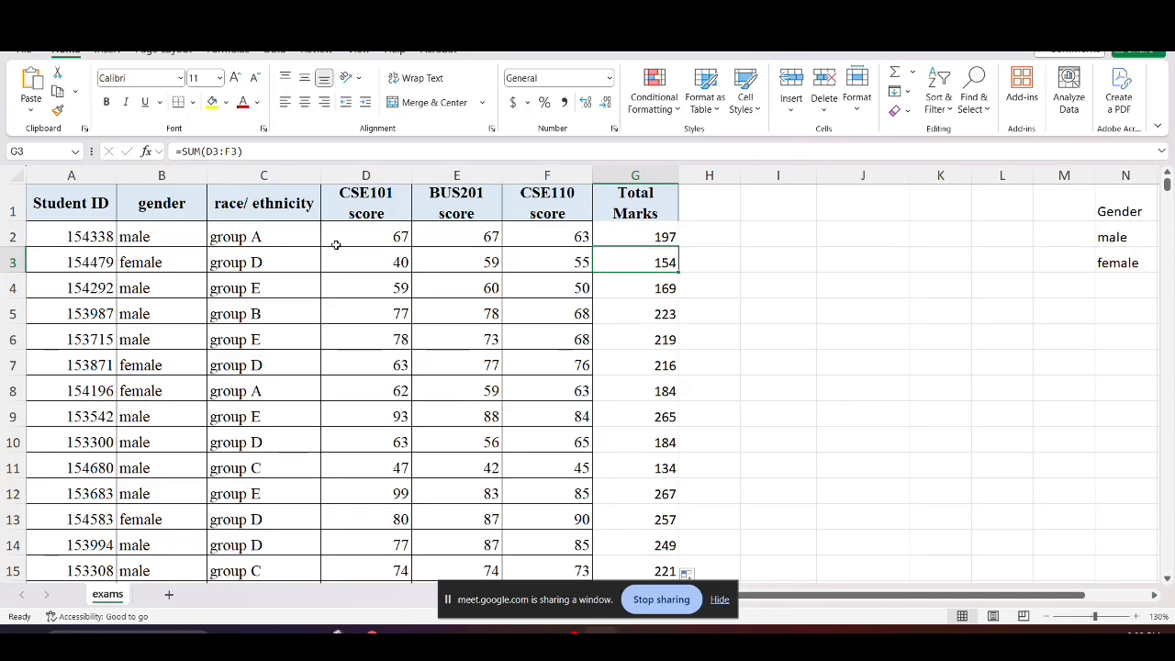
{"action": "left_click", "coordinate": [365, 200]}
{"action": "left_click", "coordinate": [369, 239]}
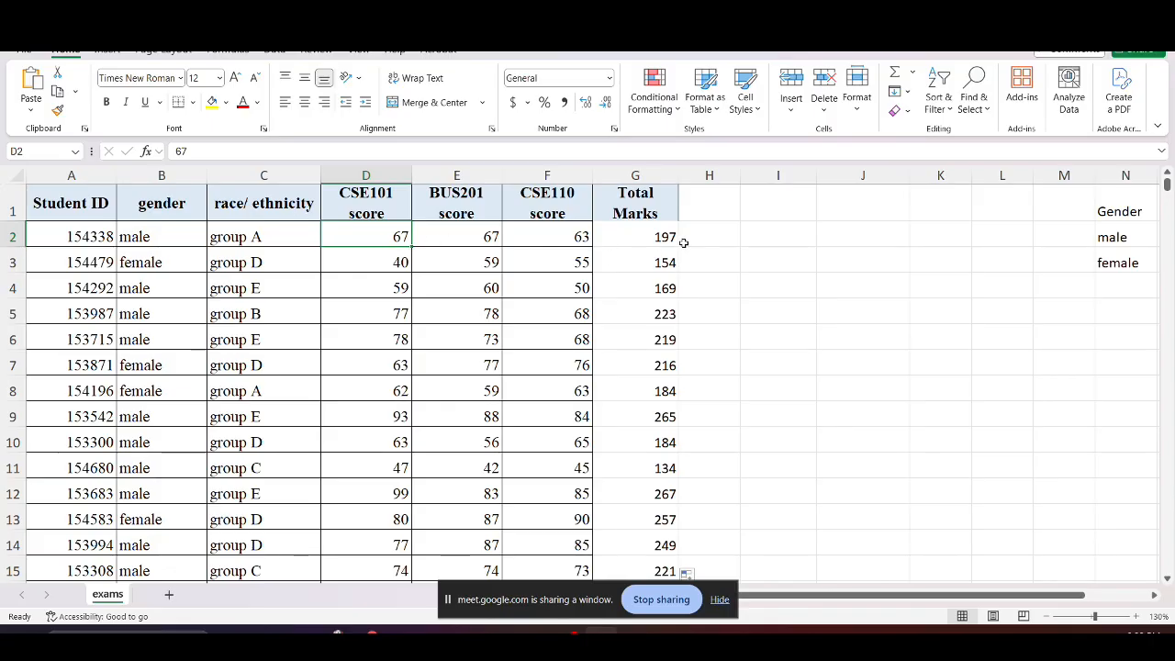
{"action": "left_click", "coordinate": [666, 237]}
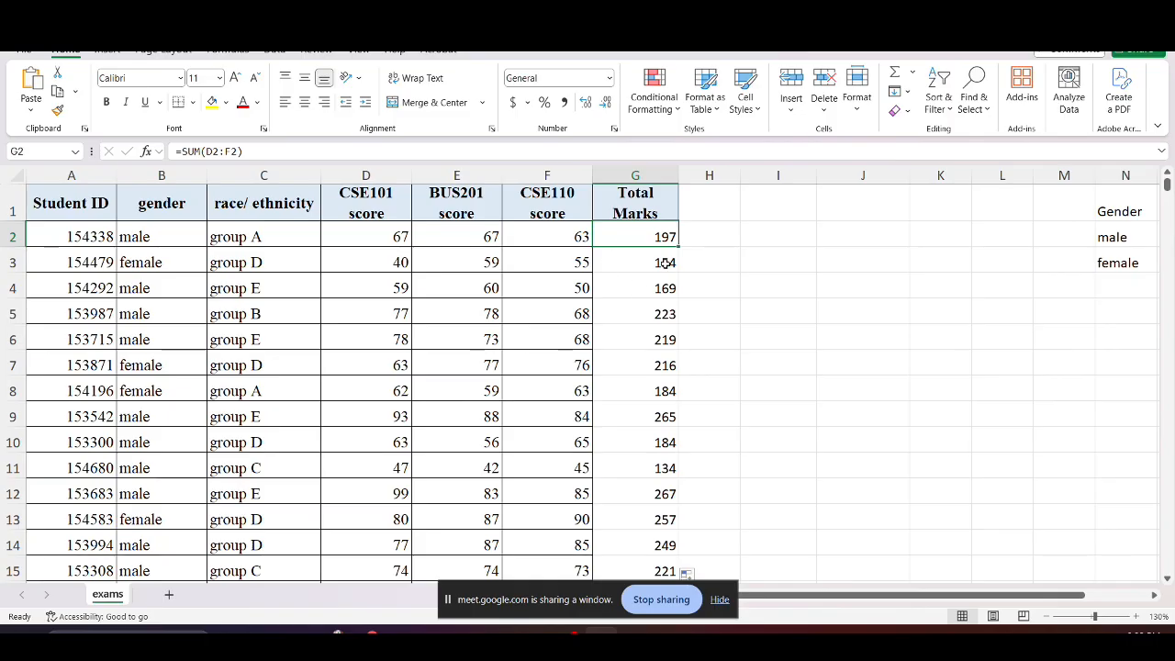
Switch to the Lab 06 Classwork document in Google Docs, read task 2 on percentages, and return to Excel
{"action": "key", "text": "alt+Tab"}
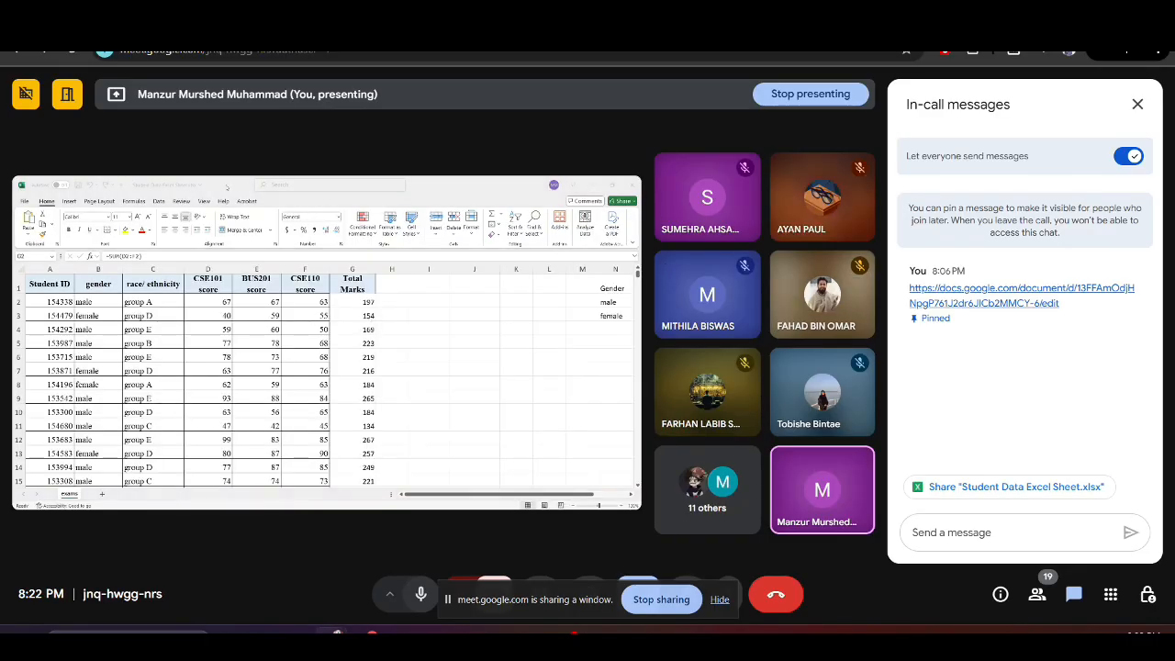
{"action": "left_click", "coordinate": [395, 20]}
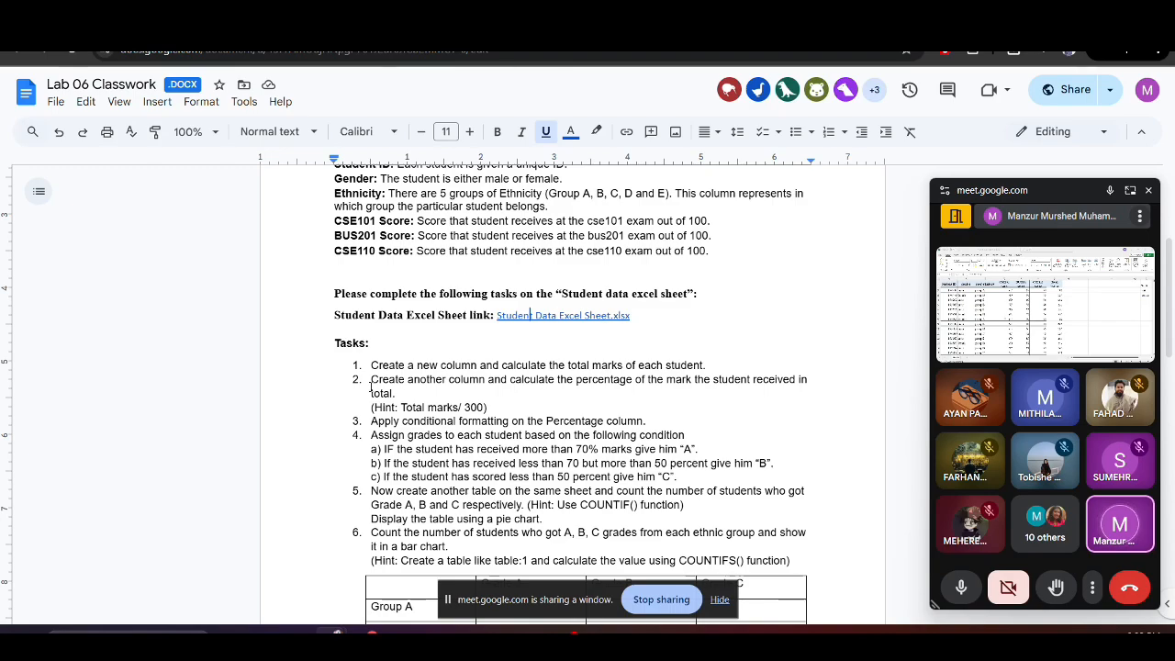
{"action": "left_click_drag", "start_coordinate": [371, 379], "coordinate": [427, 407]}
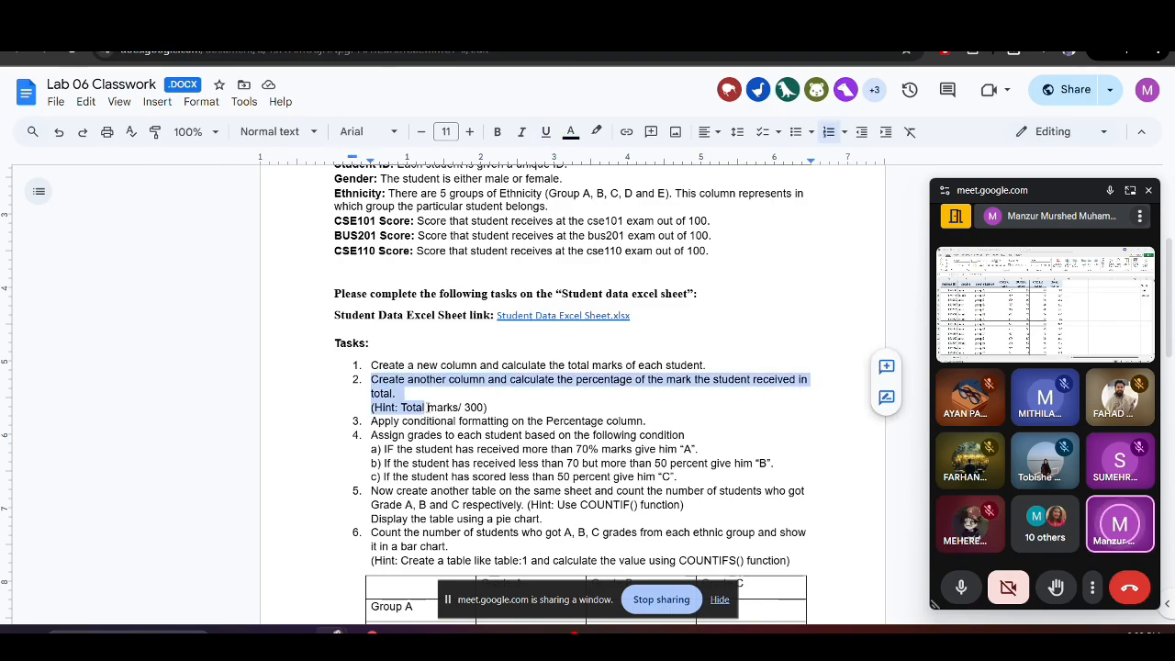
{"action": "left_click", "coordinate": [715, 395]}
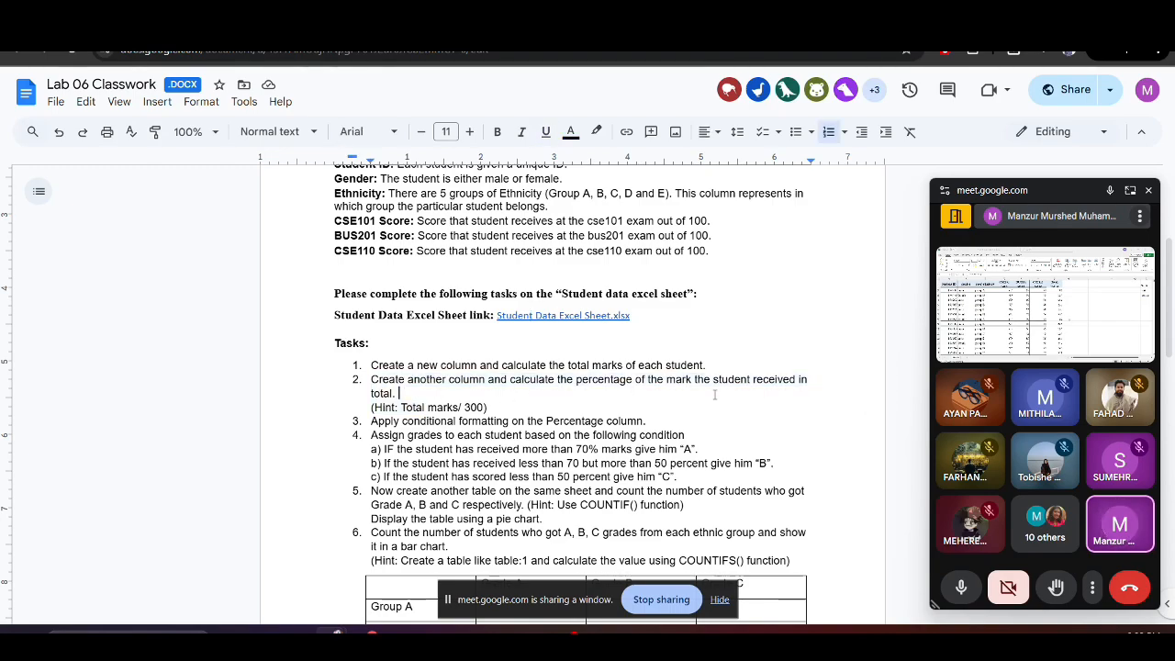
{"action": "key", "text": "alt+Tab"}
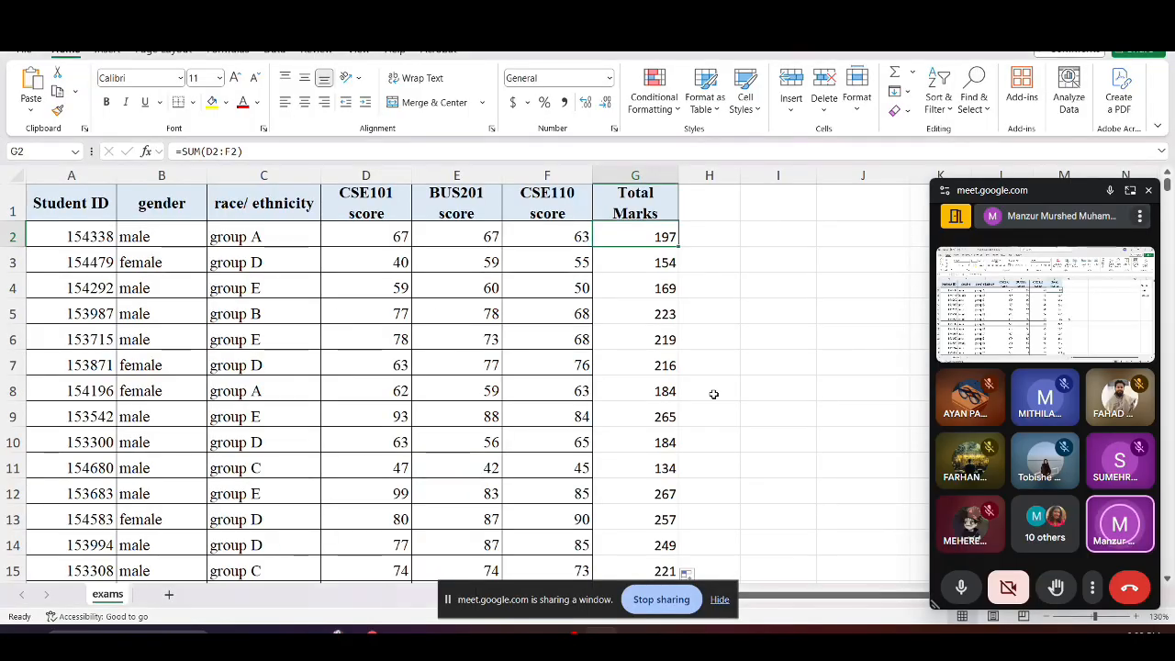
Add the header "Percentage" in cell H1 and widen column H so the header fits on one line
{"action": "left_click", "coordinate": [624, 254]}
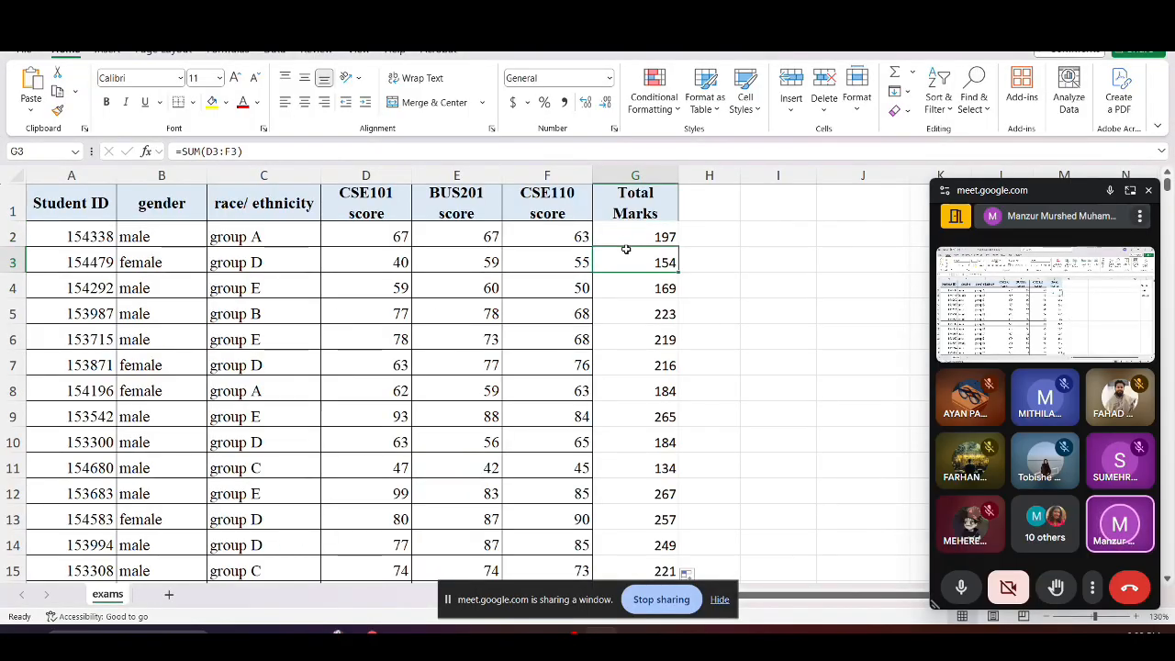
{"action": "left_click", "coordinate": [701, 211]}
{"action": "type", "text": "Per"}
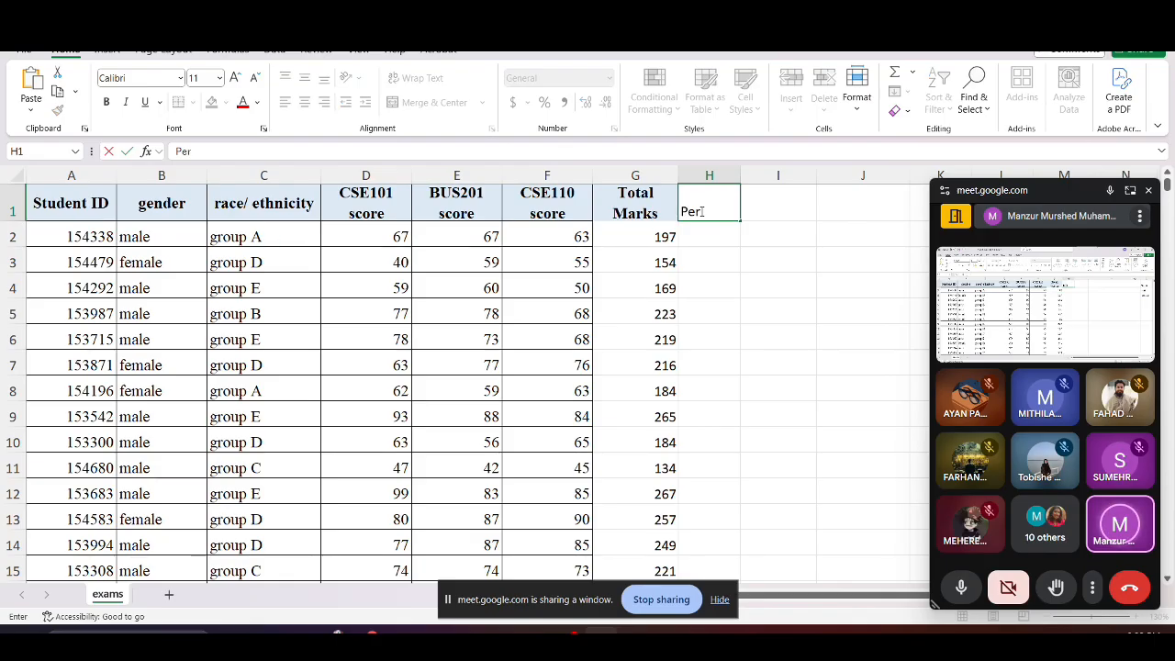
{"action": "type", "text": "centage"}
{"action": "key", "text": "Return"}
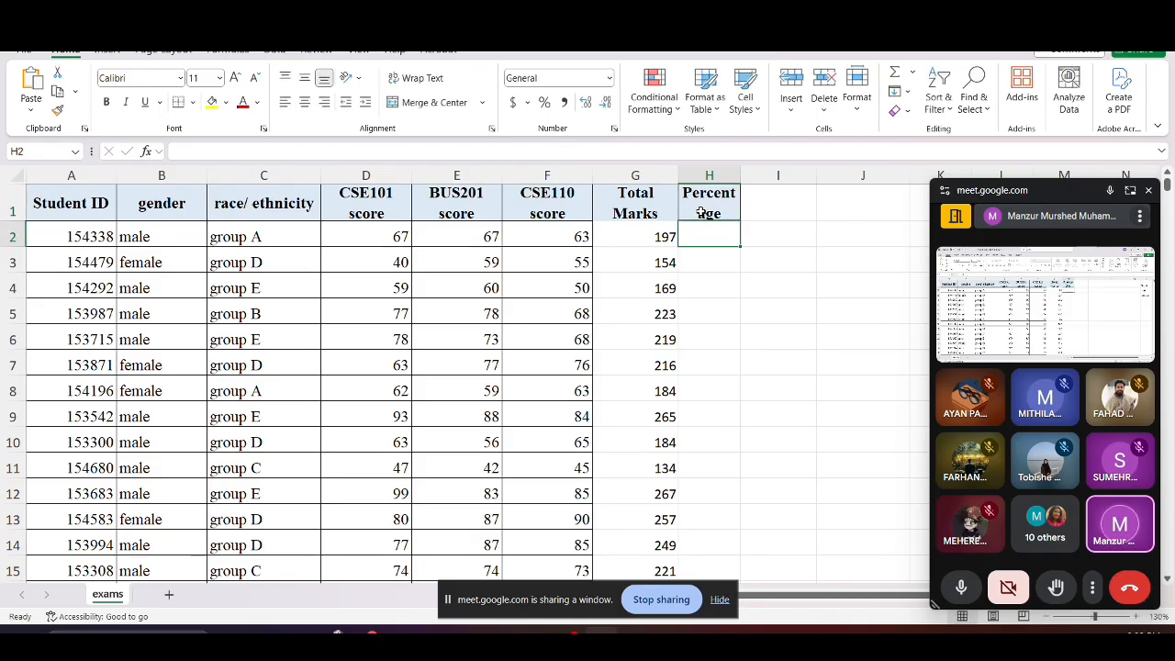
{"action": "left_click_drag", "start_coordinate": [741, 172], "coordinate": [768, 172]}
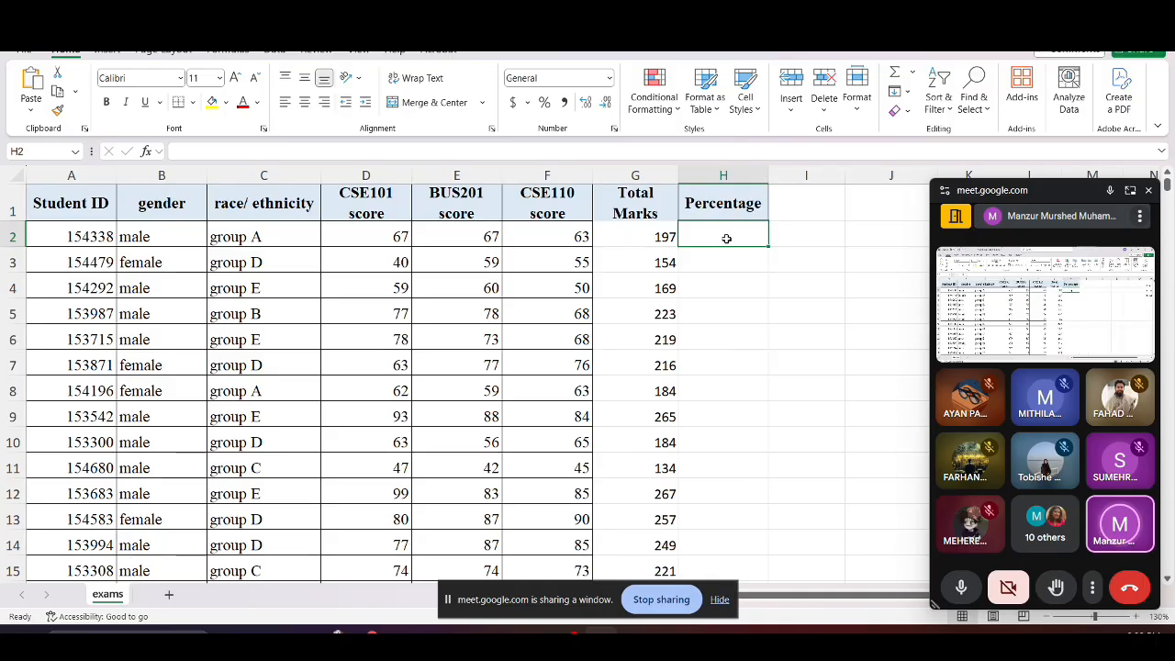
Close the floating Meet window and begin a formula with "=" in cell H2 for the first student's percentage
{"action": "left_click", "coordinate": [640, 238]}
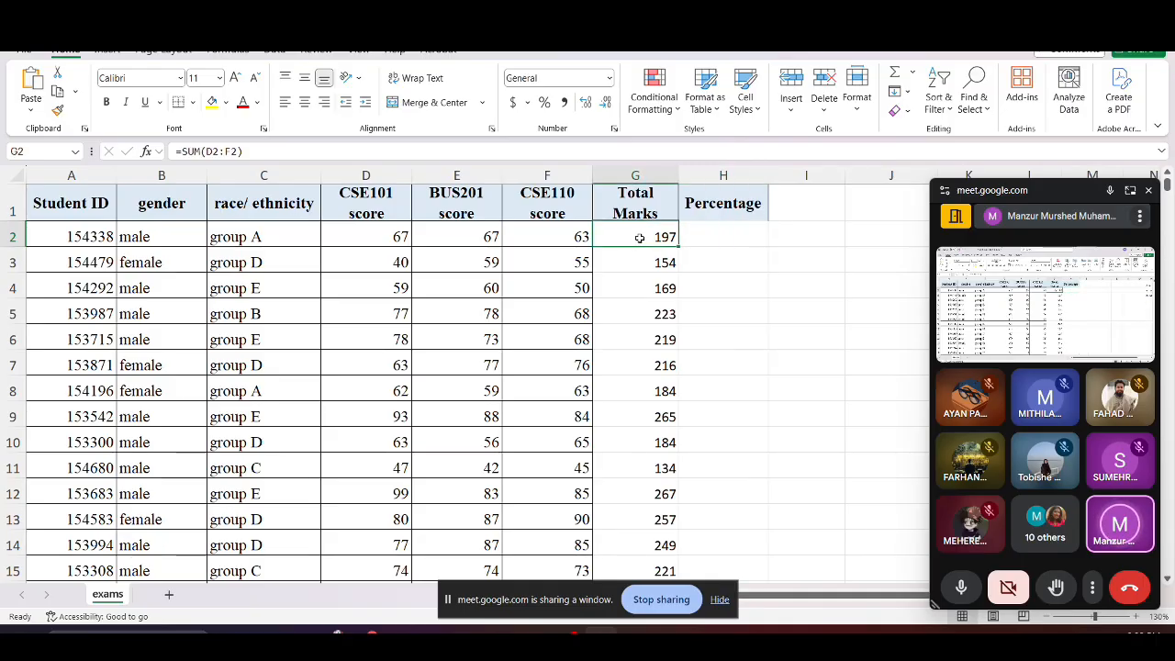
{"action": "left_click", "coordinate": [716, 244]}
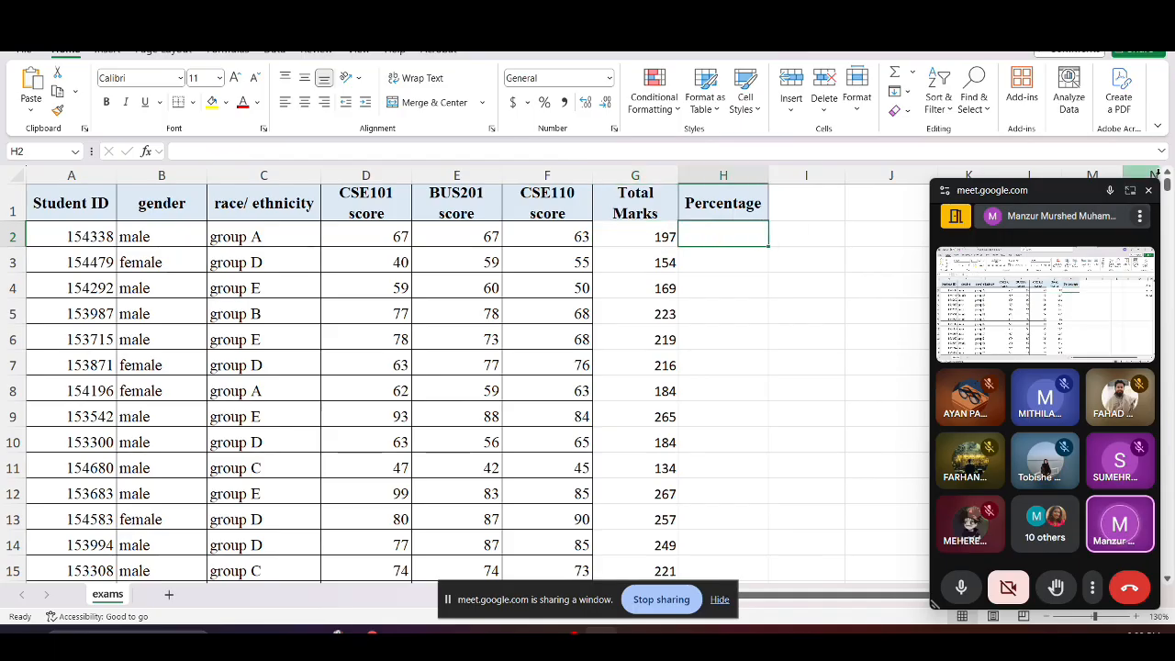
{"action": "left_click", "coordinate": [1148, 190]}
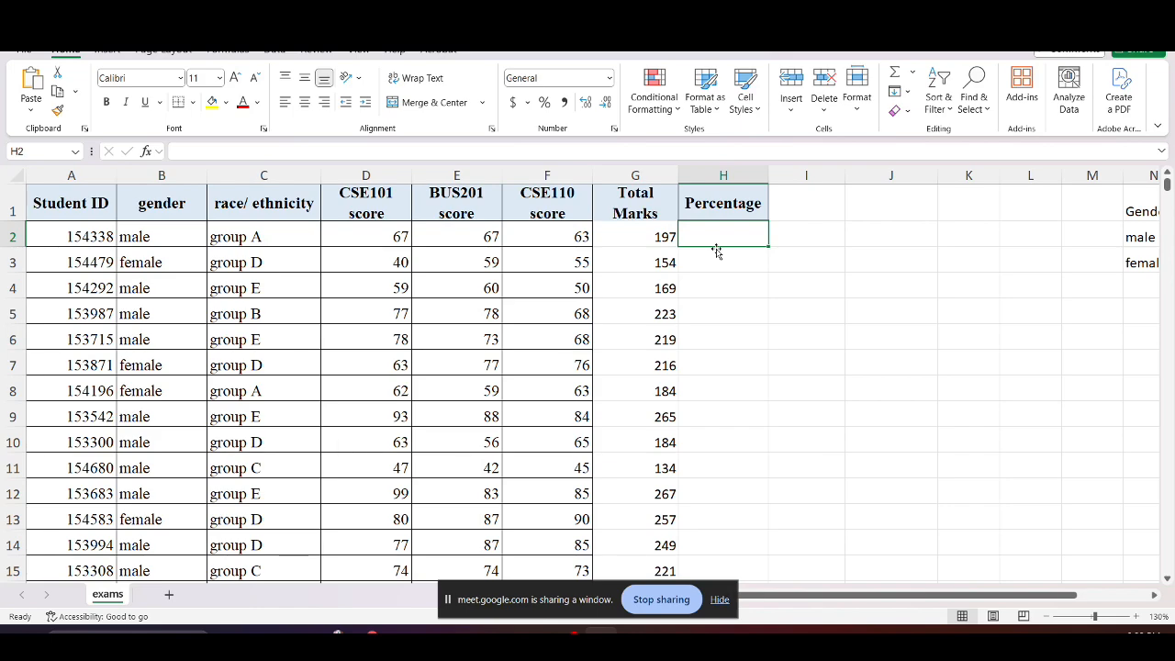
{"action": "type", "text": "="}
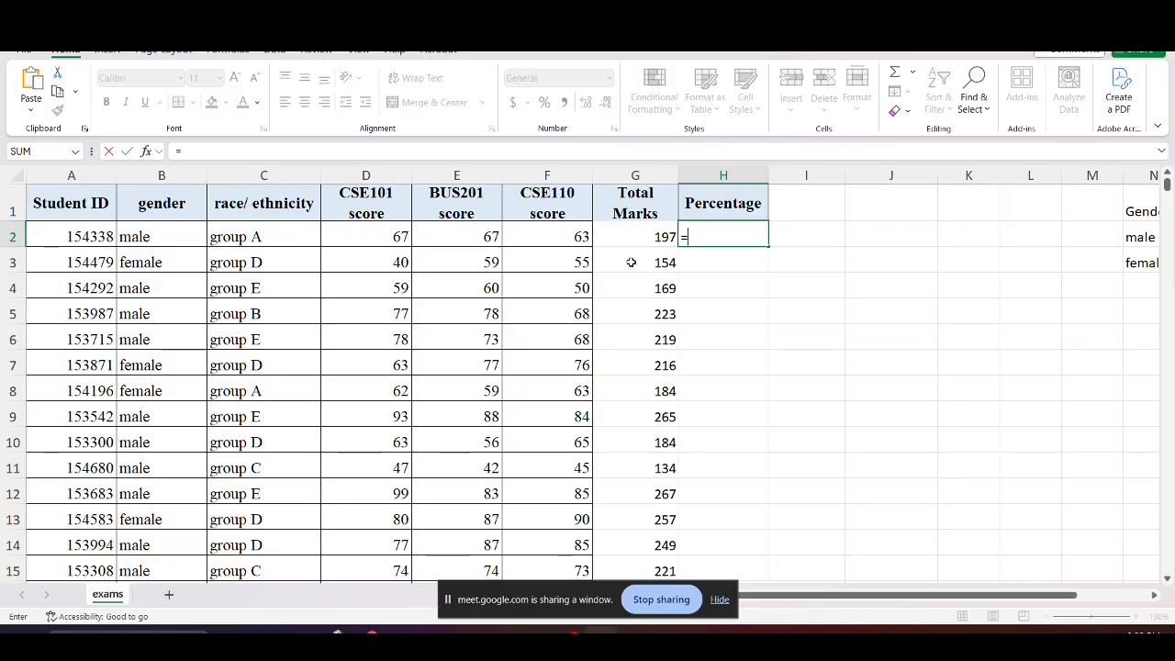
Revisit the task list in the Lab 06 Classwork document and switch to the Meet call
{"action": "key", "text": "alt+Tab"}
{"action": "key", "text": "alt+Tab"}
{"action": "key", "text": "alt+Tab"}
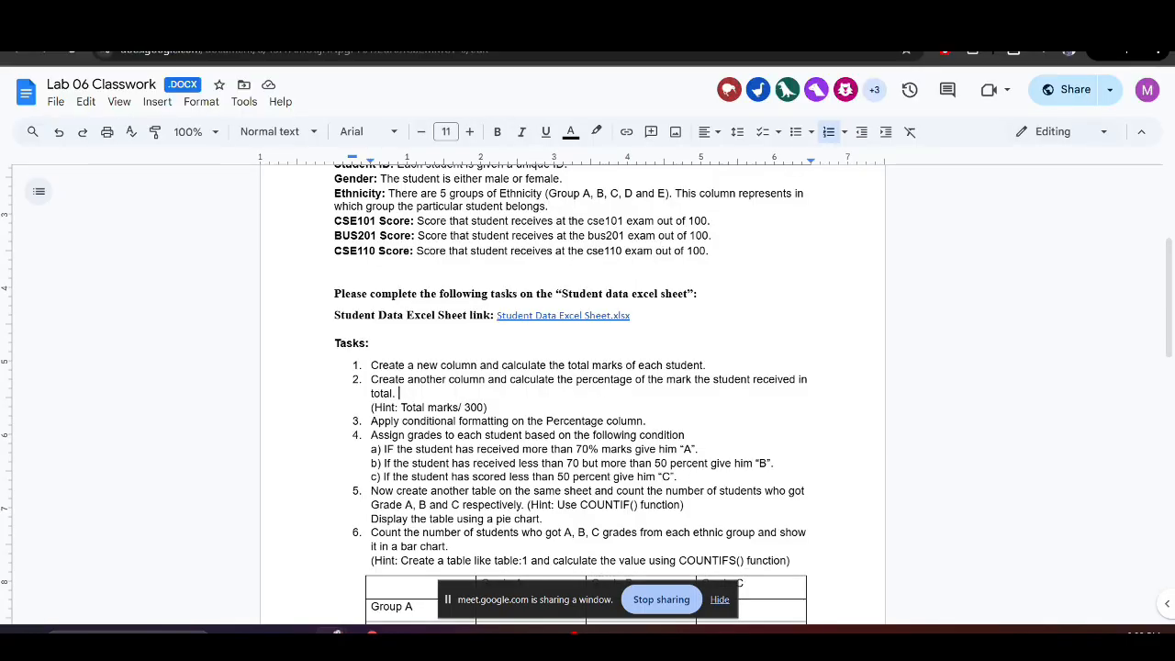
{"action": "left_click", "coordinate": [129, 17]}
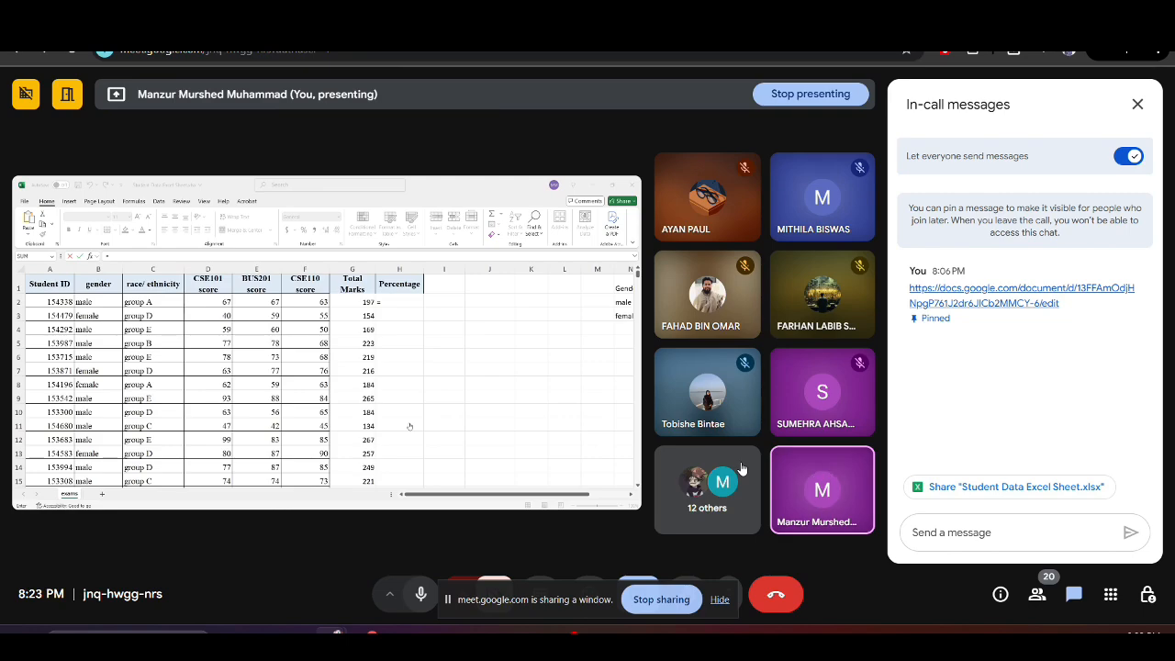
{"action": "mouse_move", "coordinate": [695, 404]}
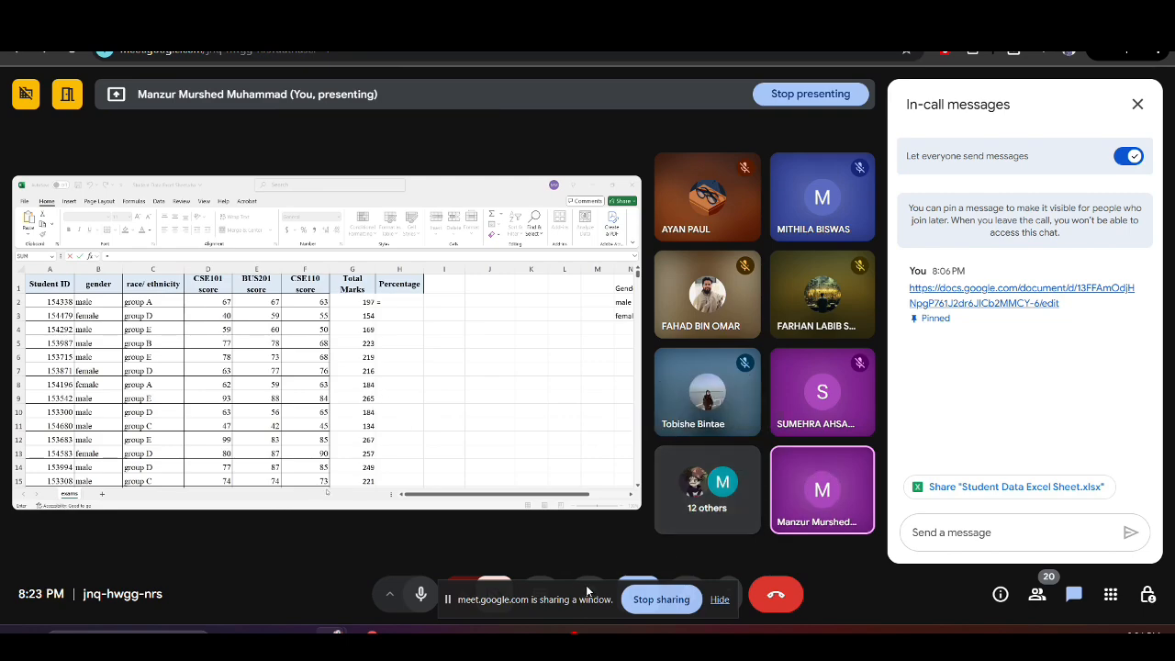
Return to Excel and complete the first student's percentage formula in H2 as =G2/300*100
{"action": "mouse_move", "coordinate": [745, 370]}
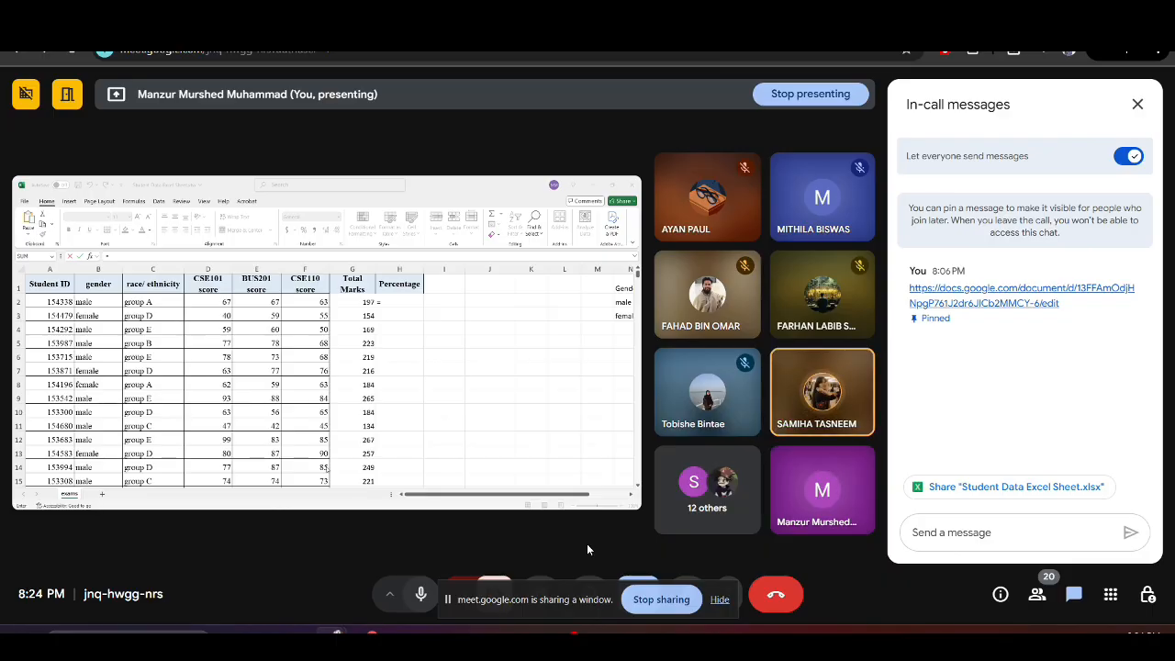
{"action": "key", "text": "alt+Tab"}
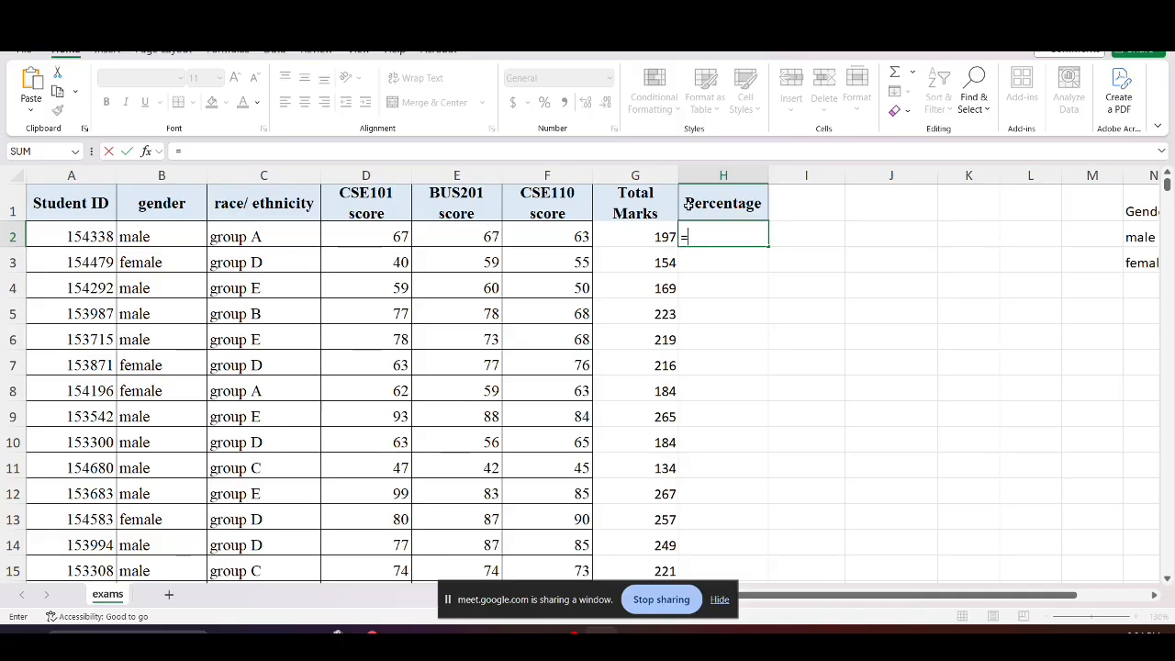
{"action": "left_click", "coordinate": [639, 240]}
{"action": "type", "text": "/"}
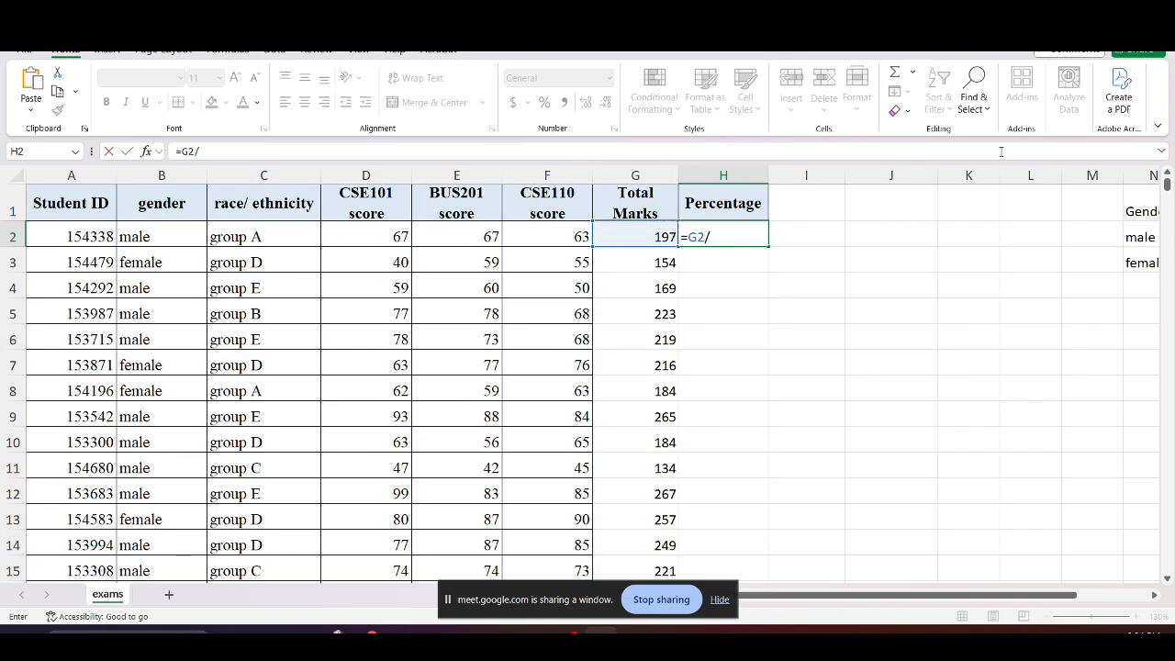
{"action": "type", "text": "300*100"}
{"action": "key", "text": "Return"}
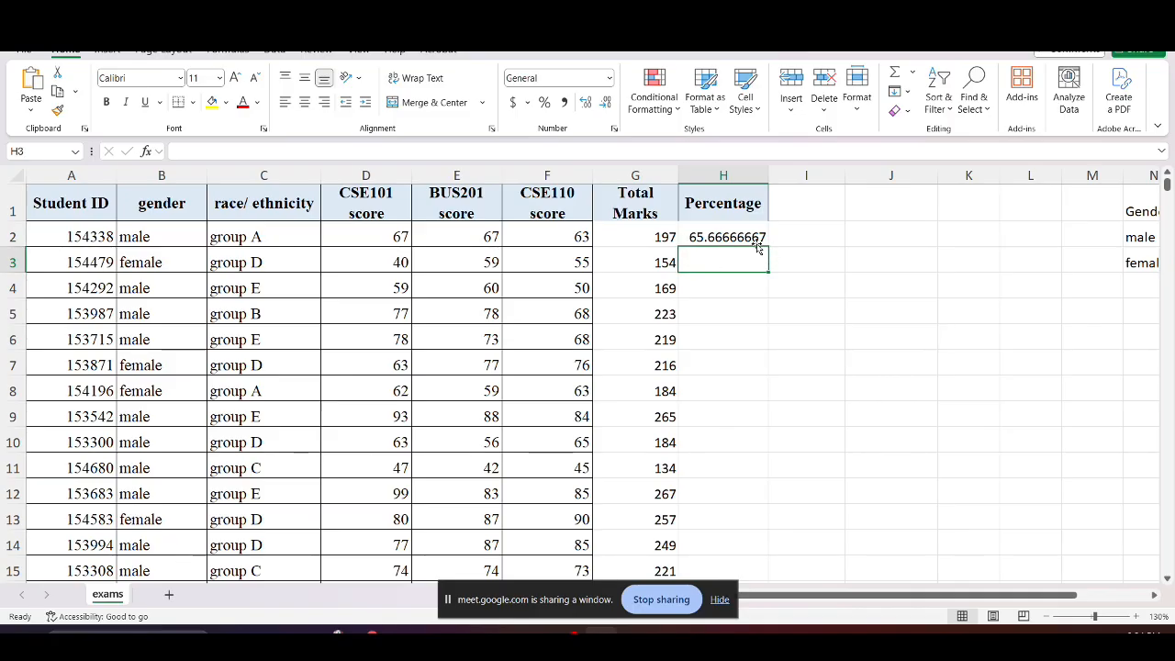
Wrap the H2 percentage formula in ROUND with two decimal digits, giving =ROUND(G2/300*100, 2)
{"action": "left_click", "coordinate": [727, 236]}
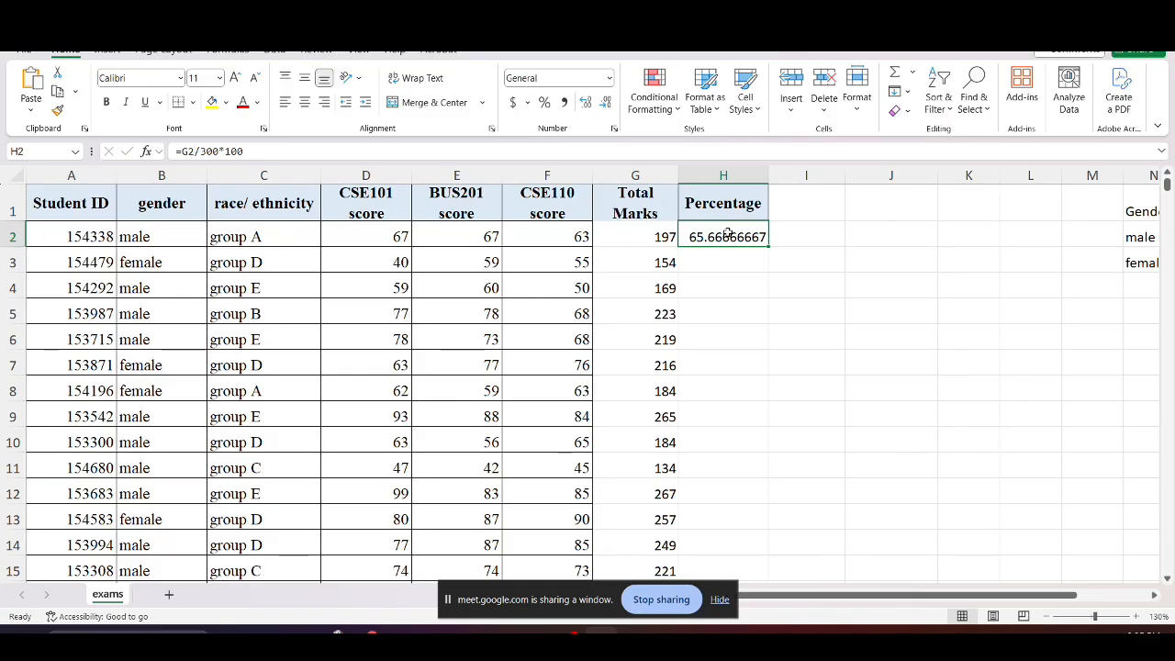
{"action": "left_click", "coordinate": [694, 258]}
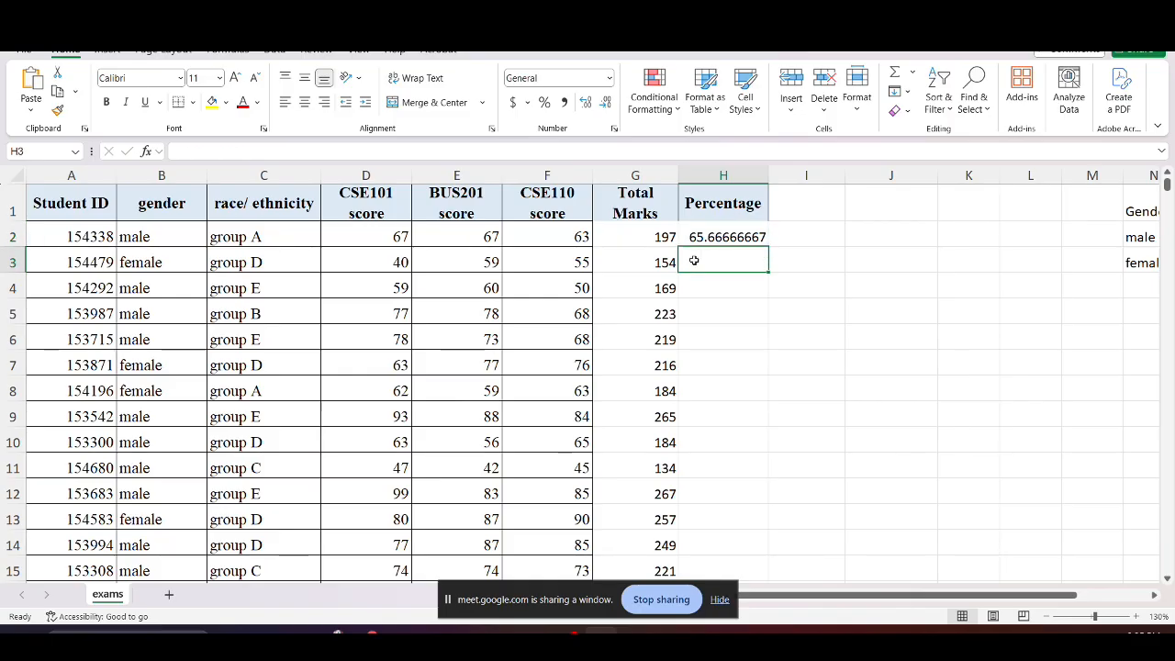
{"action": "left_click", "coordinate": [709, 236]}
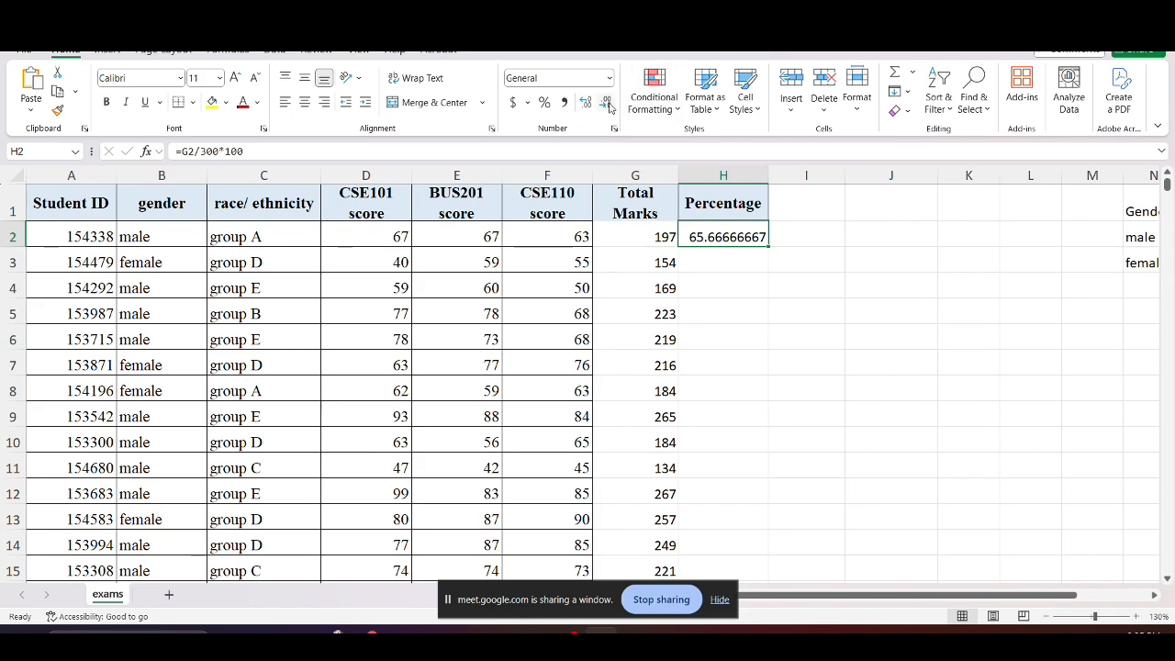
{"action": "left_click", "coordinate": [727, 262]}
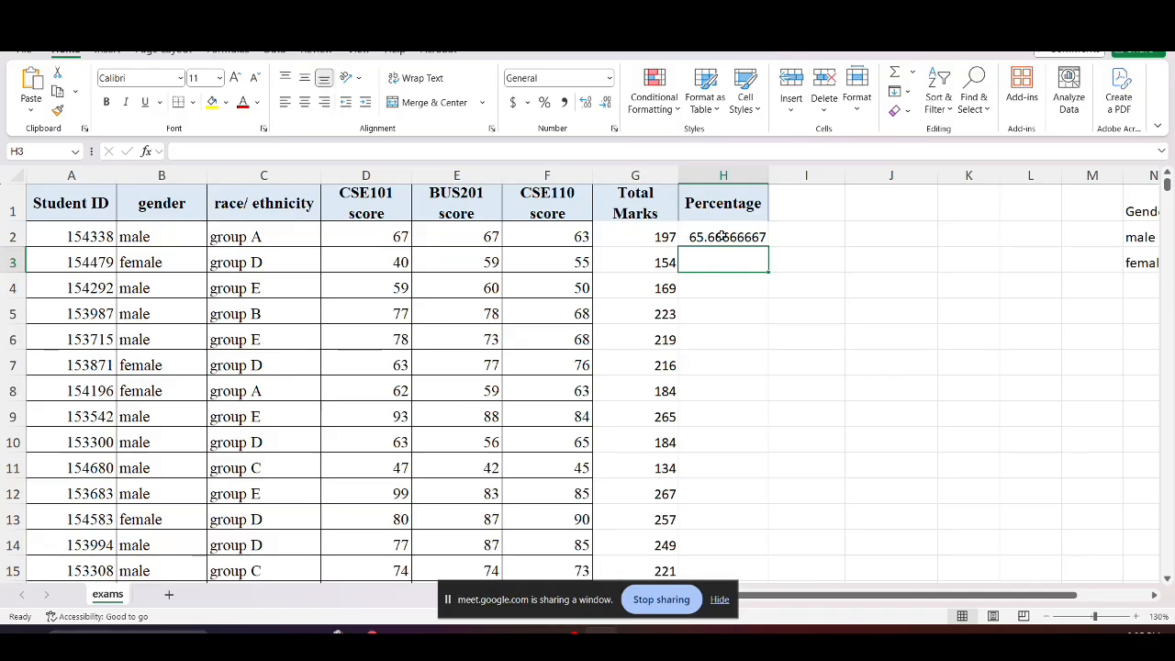
{"action": "double_click", "coordinate": [723, 237]}
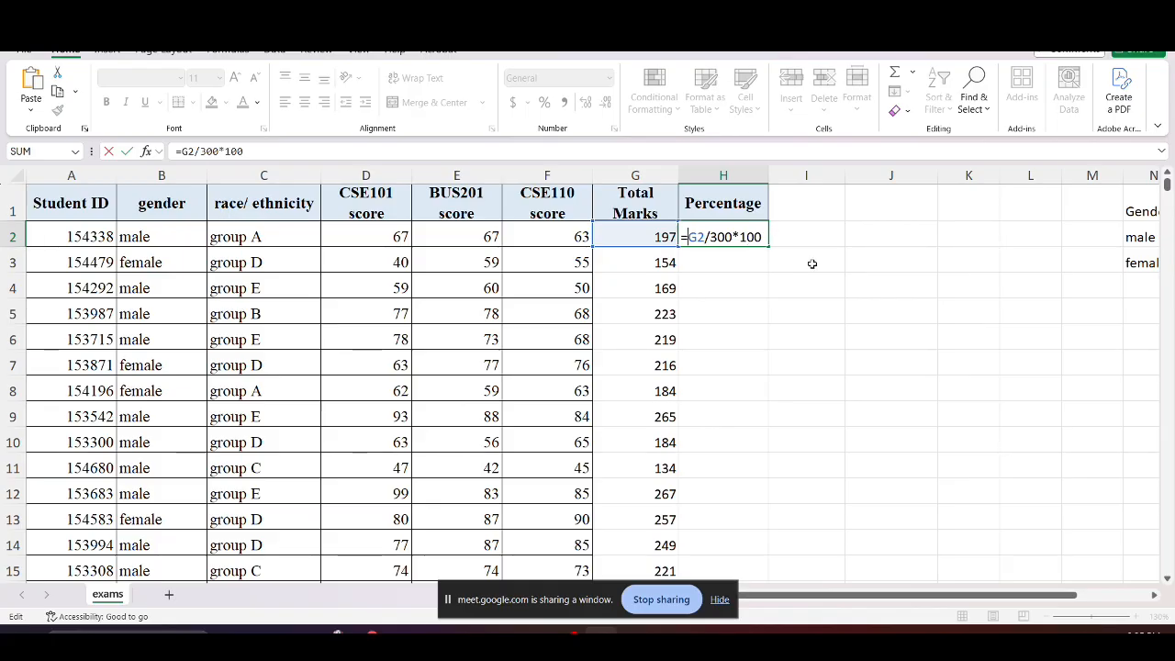
{"action": "type", "text": "ROUND"}
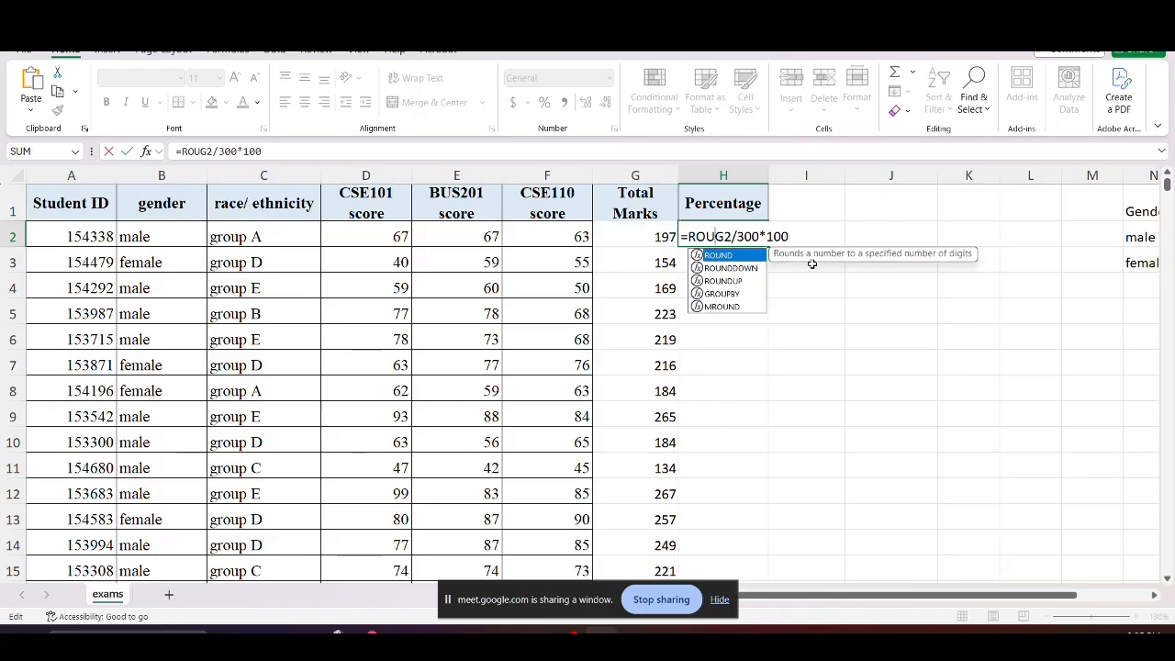
{"action": "type", "text": "("}
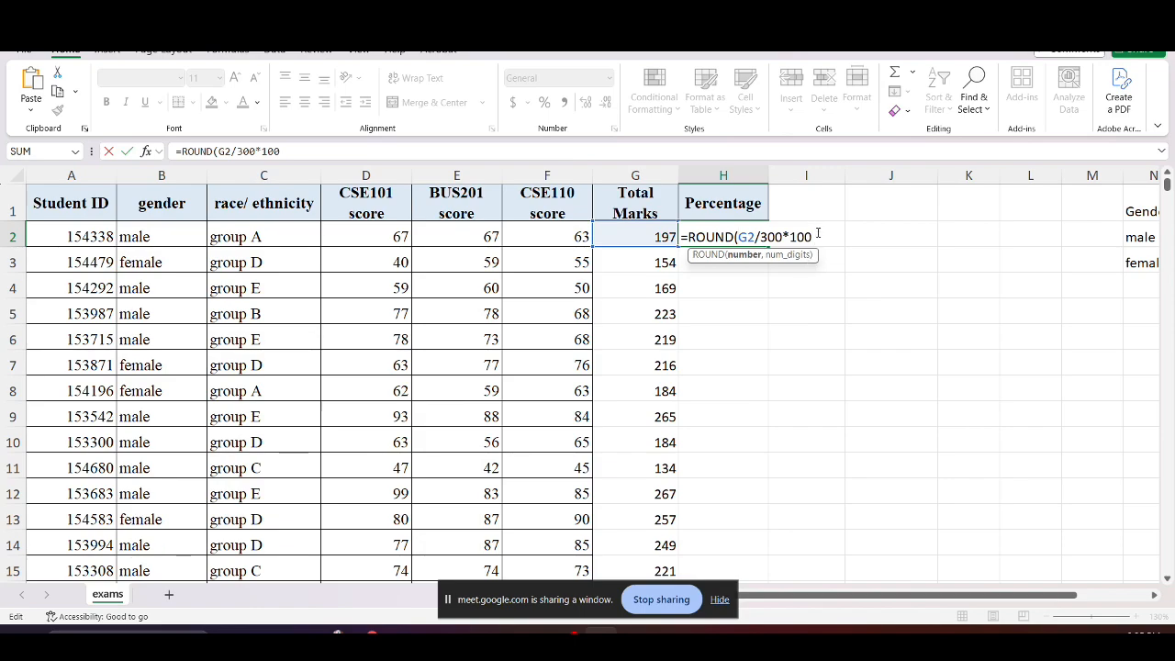
{"action": "type", "text": ","}
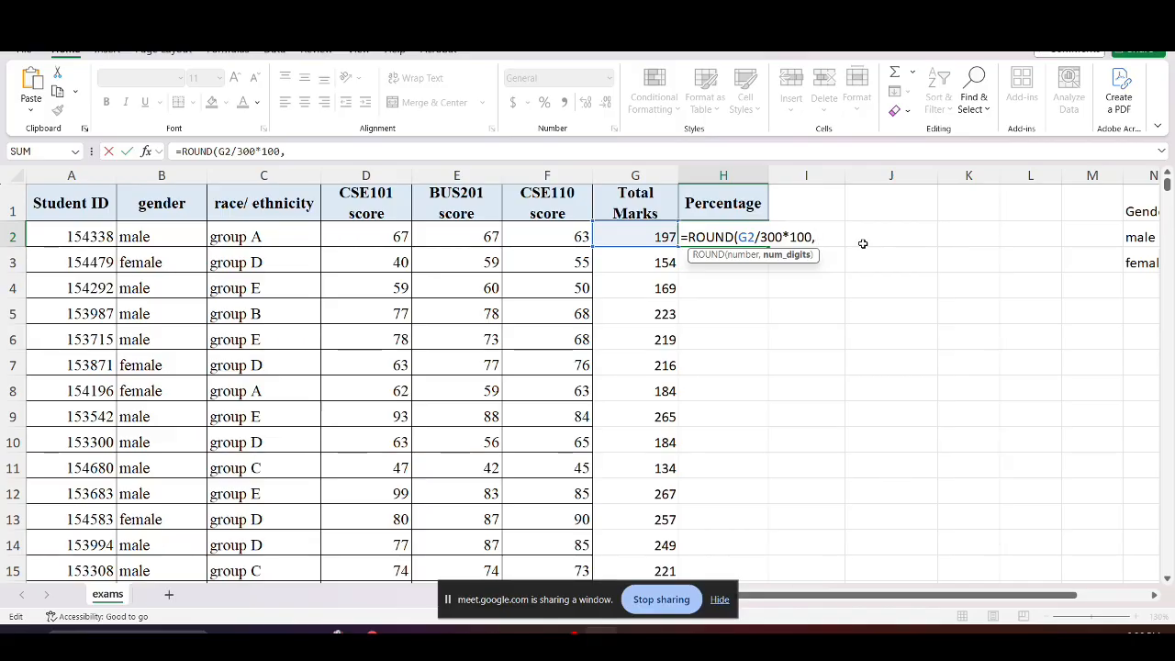
{"action": "type", "text": "2"}
{"action": "type", "text": ")"}
{"action": "key", "text": "Return"}
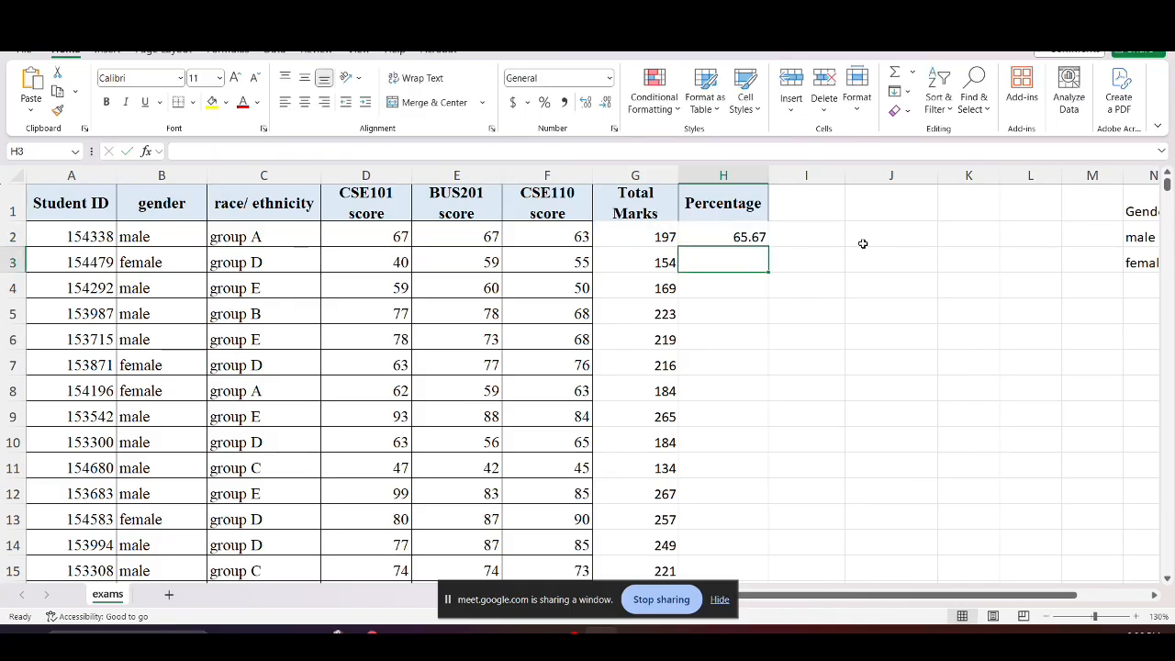
Fill the rounded percentage formula from H2 down the Percentage column for all students
{"action": "left_click", "coordinate": [744, 237]}
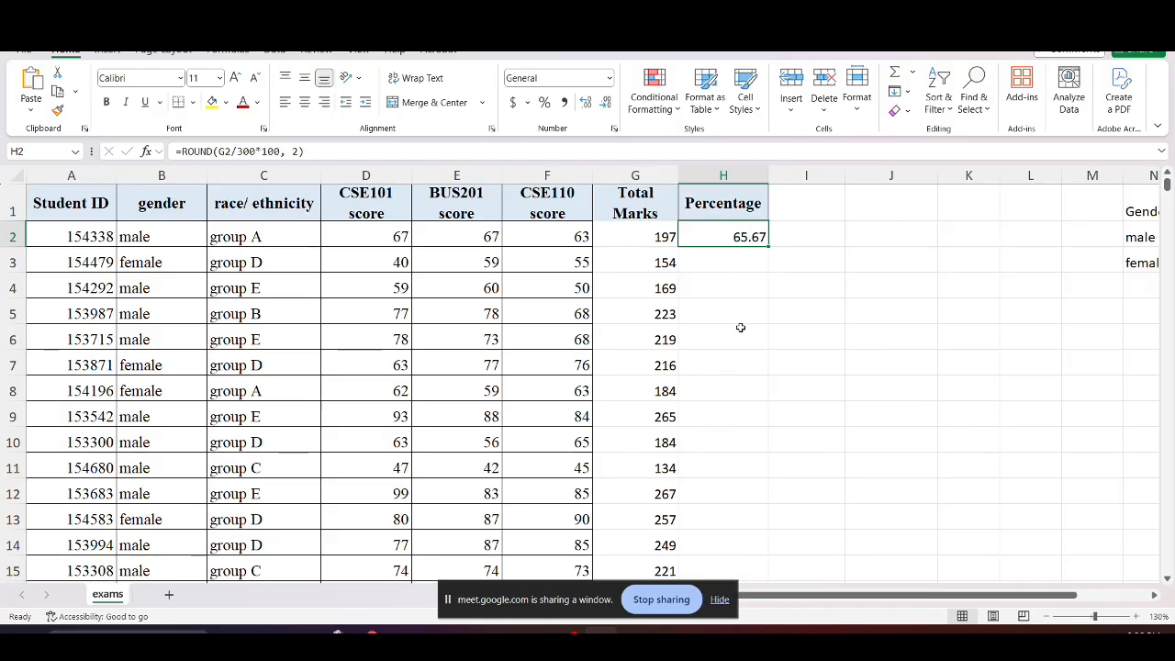
{"action": "double_click", "coordinate": [769, 247]}
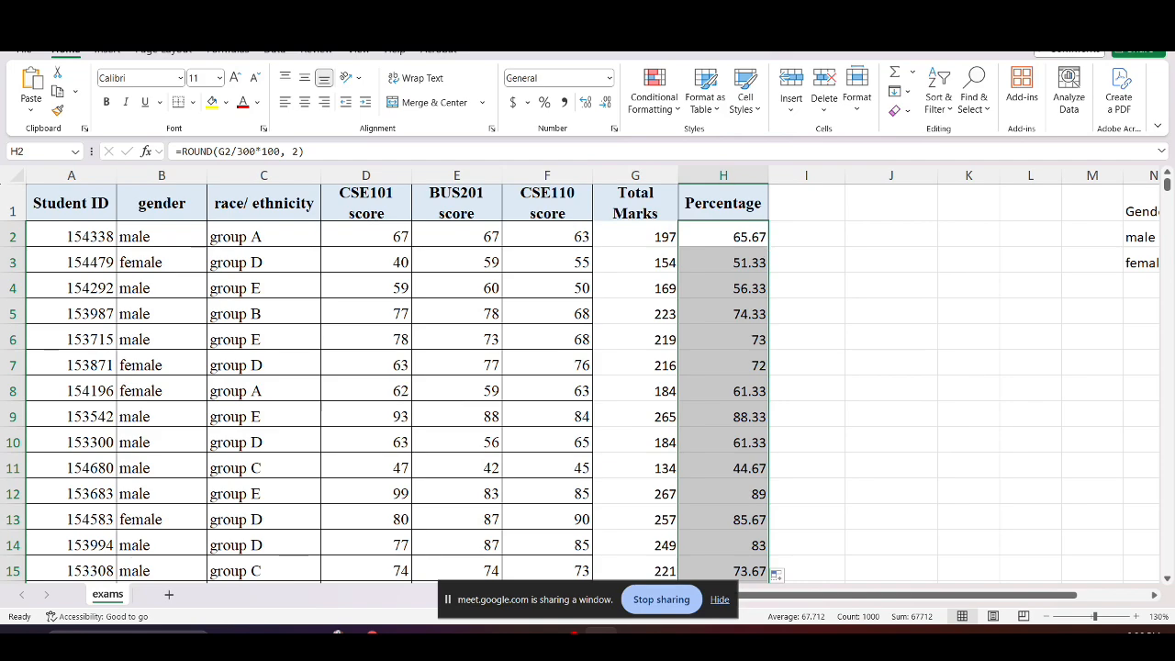
{"action": "left_click", "coordinate": [739, 407]}
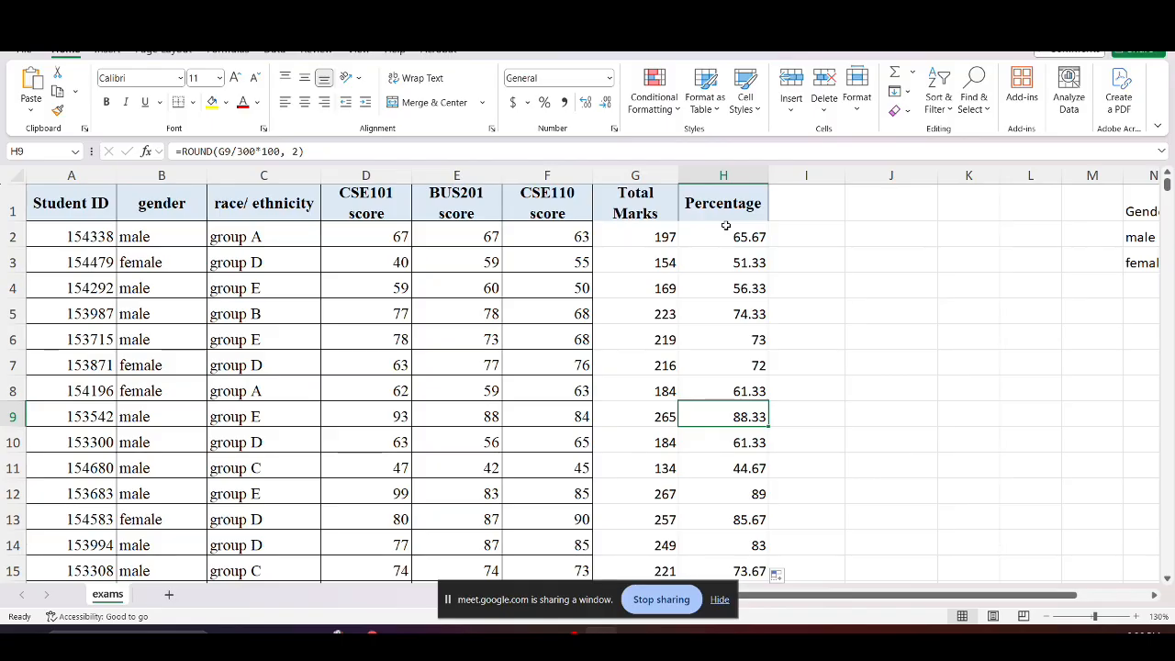
Check the Meet call and read the remaining tasks in the Lab 06 Classwork document, glancing back at the Excel sheet
{"action": "key", "text": "alt+Tab"}
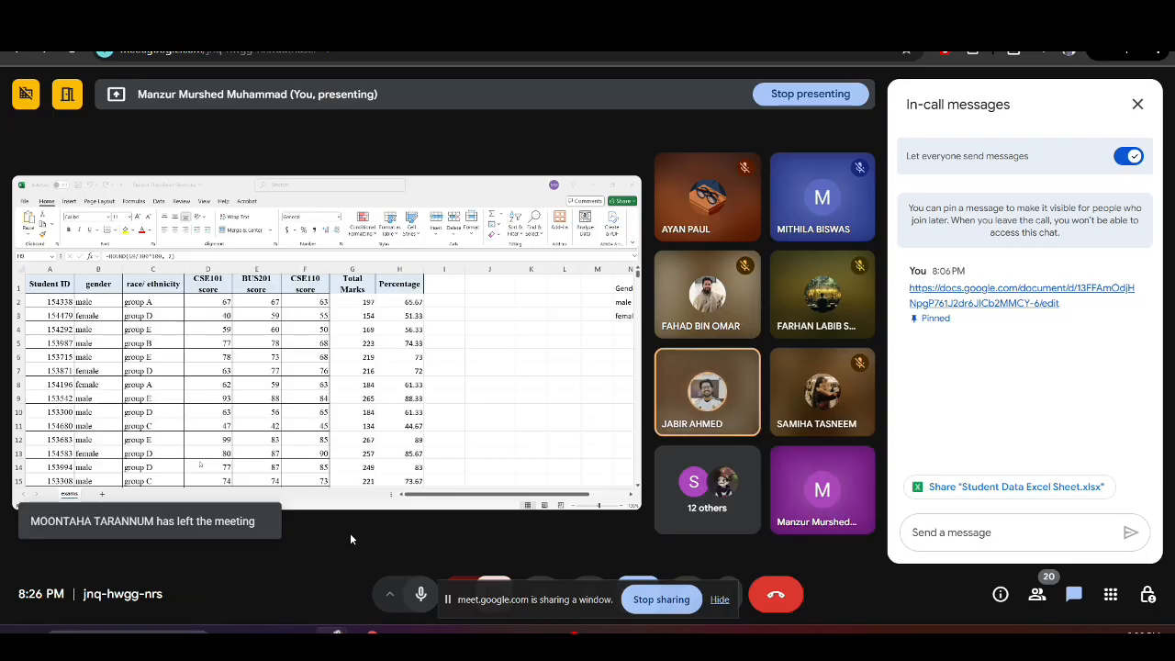
{"action": "key", "text": "alt+Tab"}
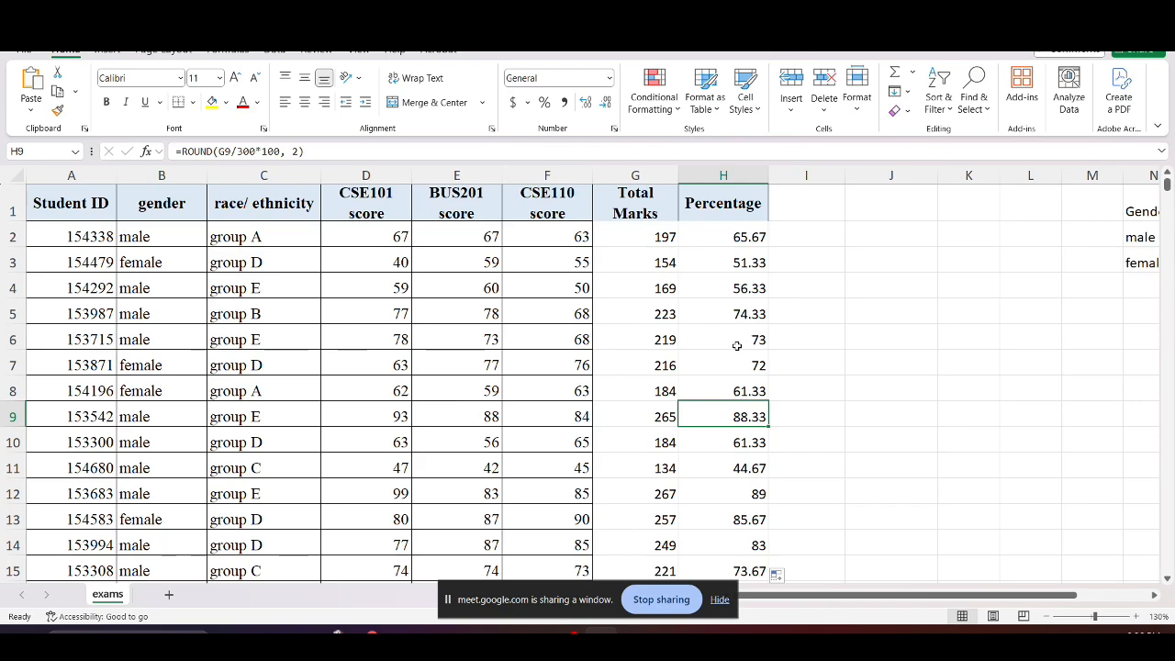
{"action": "key", "text": "alt+Tab"}
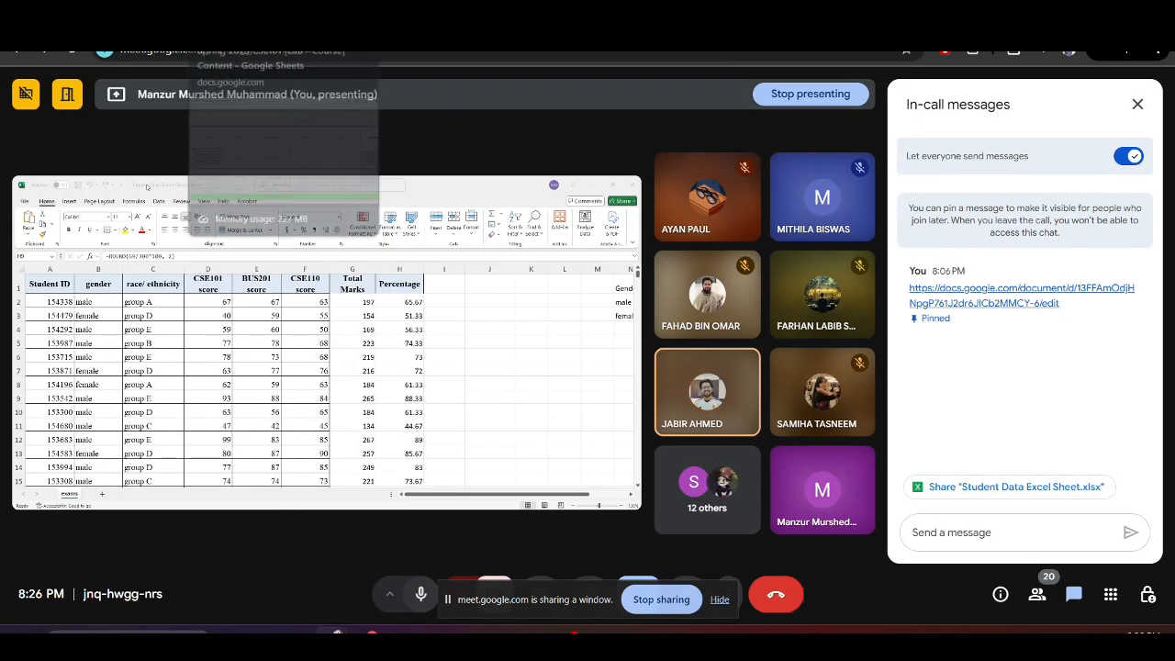
{"action": "left_click", "coordinate": [388, 25]}
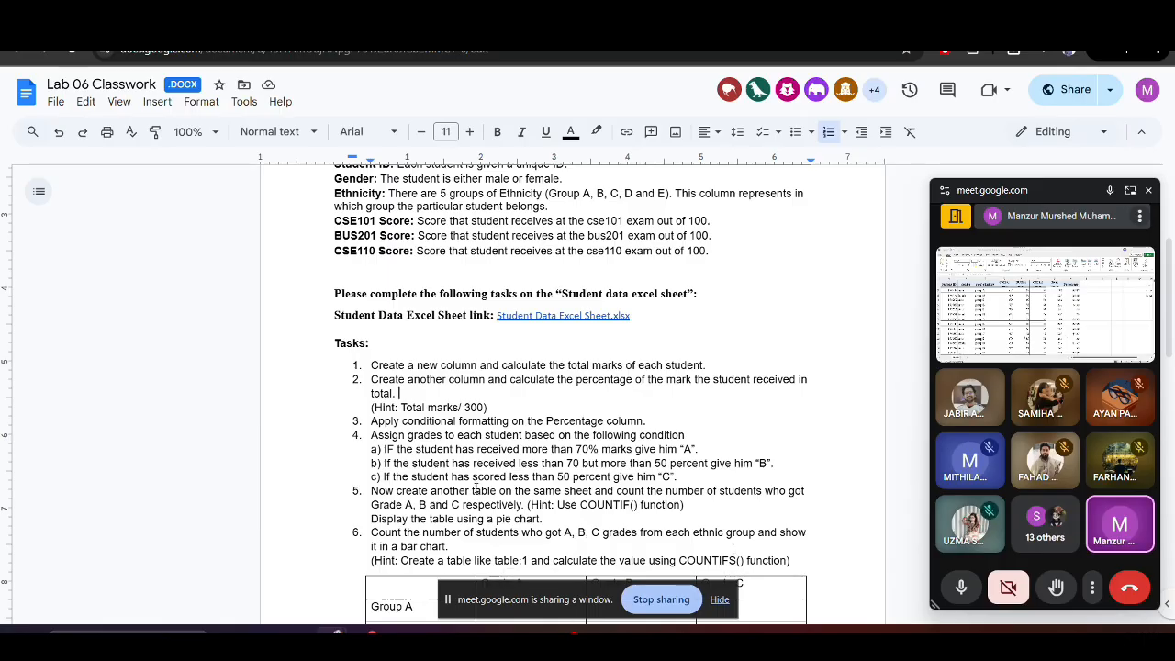
{"action": "key", "text": "alt+Tab"}
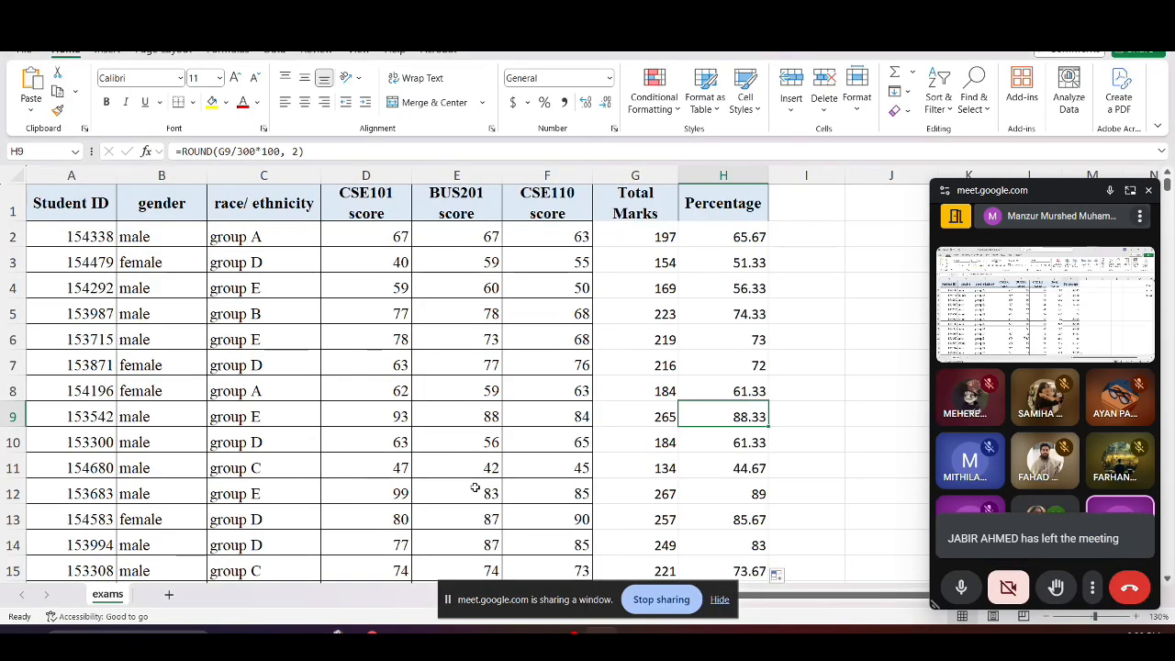
{"action": "key", "text": "alt+Tab"}
{"action": "key", "text": "alt+Tab"}
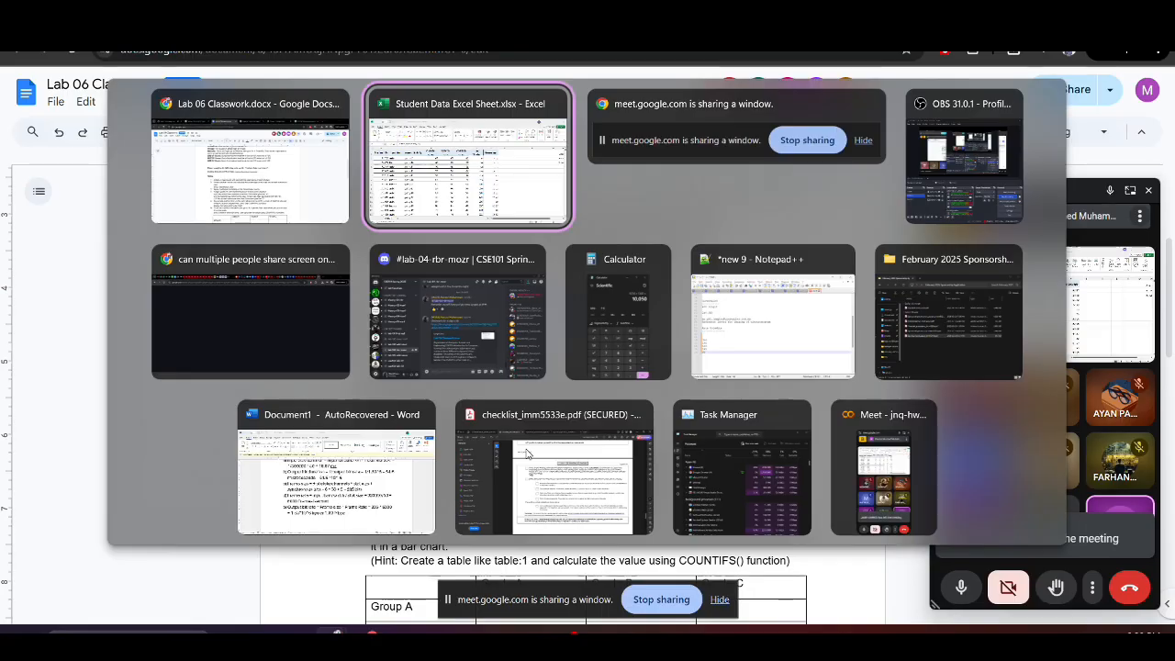
{"action": "key", "text": "alt+shift+Tab"}
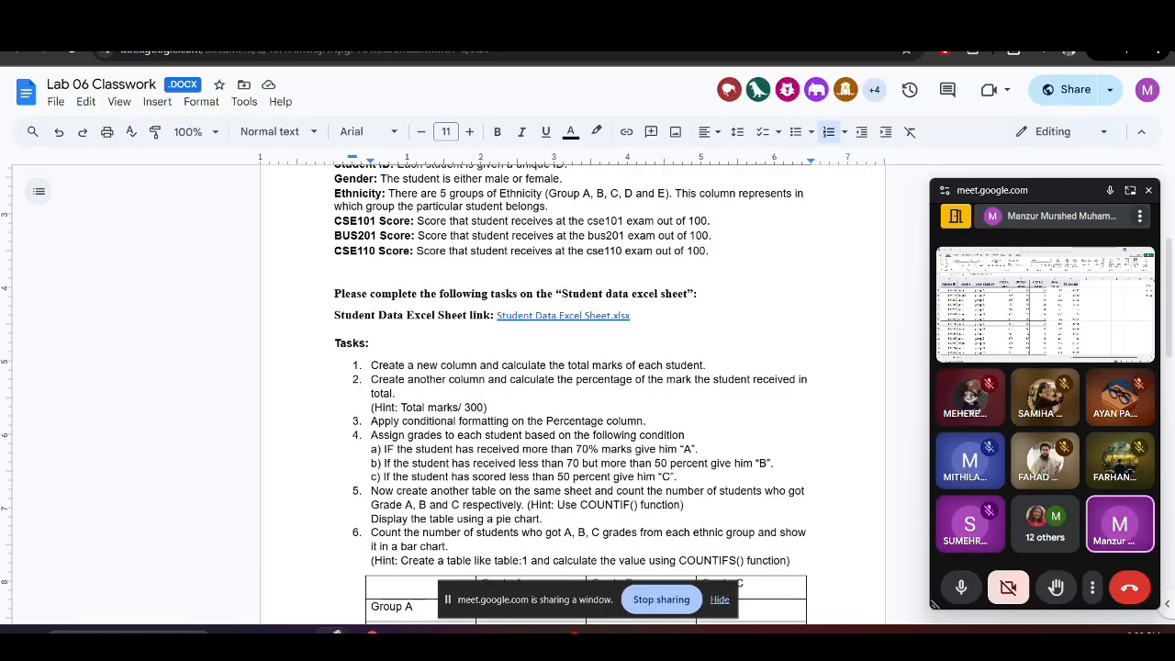
Hide the screen-sharing notice in the Meet call, and mute the microphone for a pause before unmuting it
{"action": "left_click", "coordinate": [92, 14]}
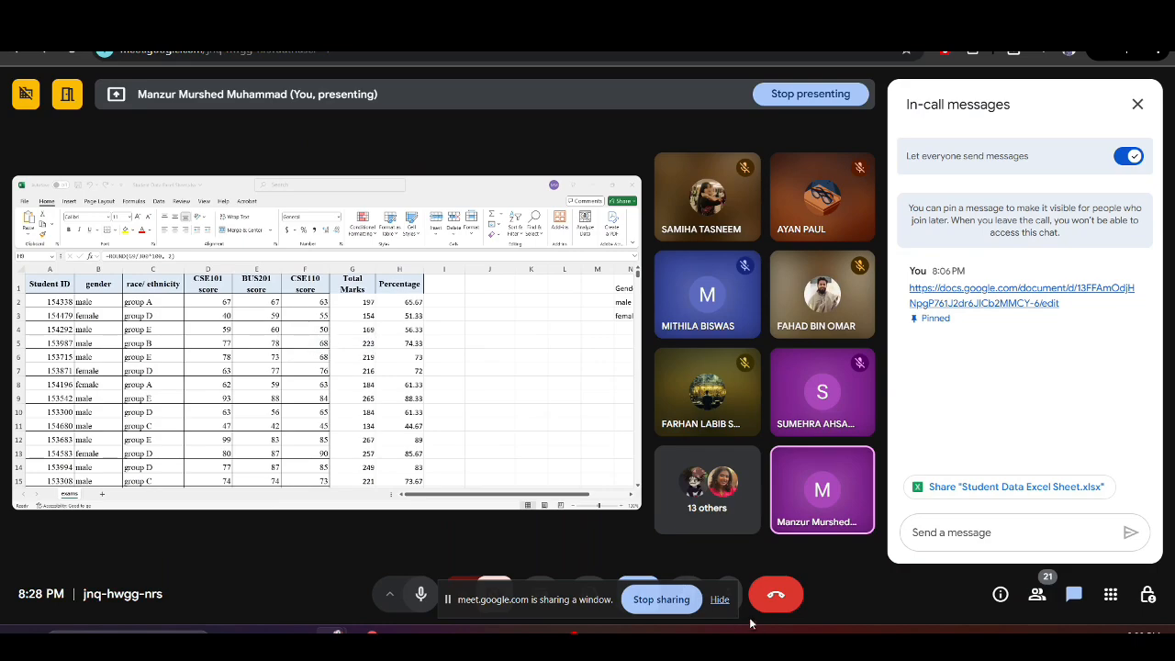
{"action": "left_click", "coordinate": [721, 602]}
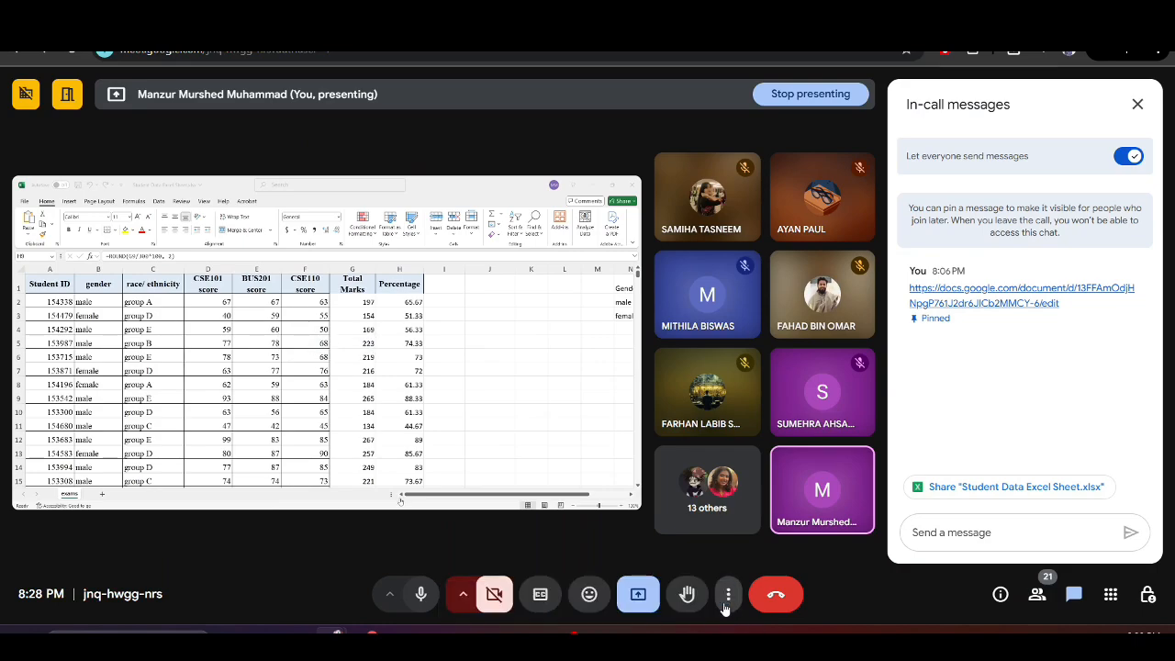
{"action": "left_click", "coordinate": [422, 593]}
{"action": "mouse_move", "coordinate": [432, 635]}
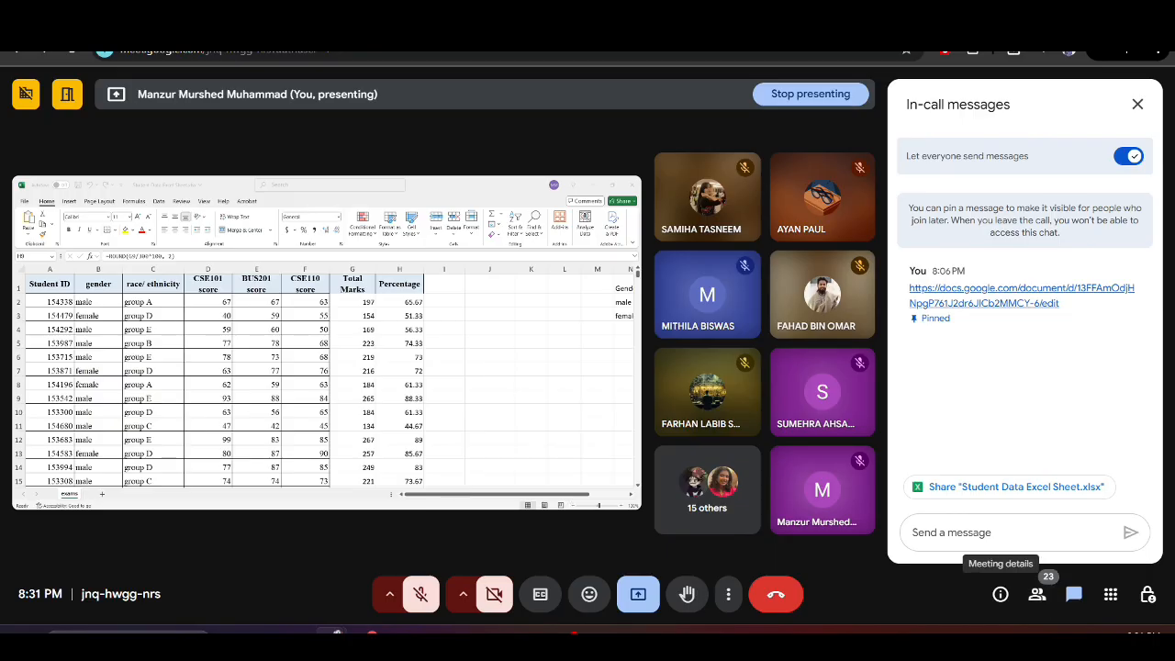
{"action": "left_click", "coordinate": [421, 593]}
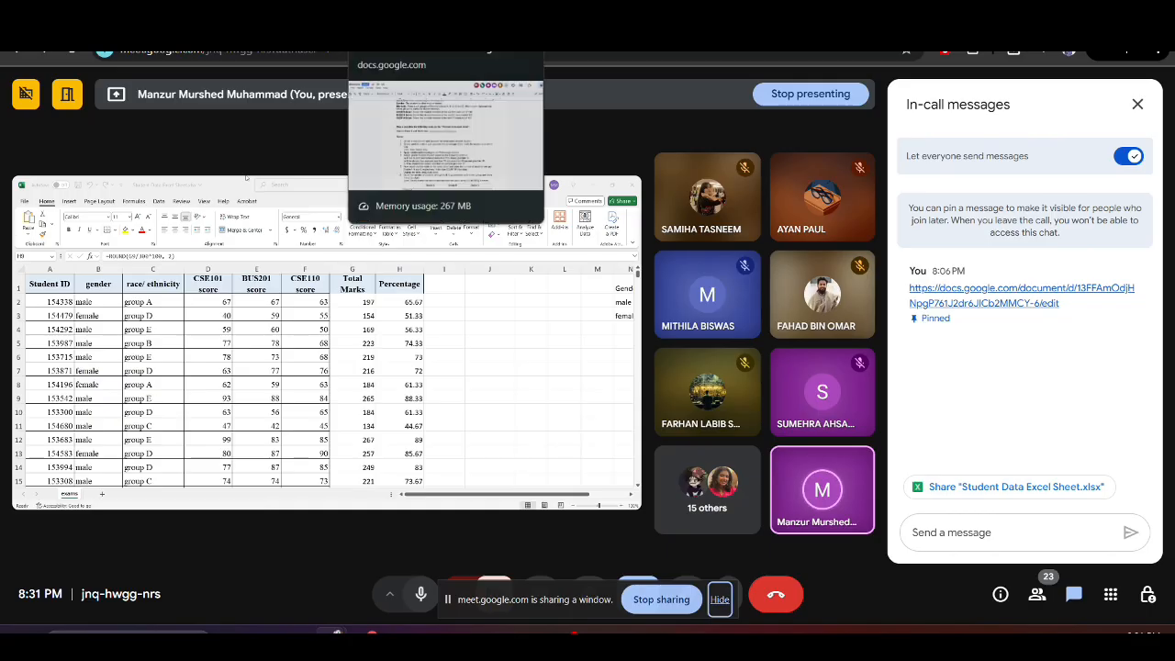
Revisit the Lab 06 Classwork task list, and return to Excel with the floating Meet window closed
{"action": "left_click", "coordinate": [413, 21]}
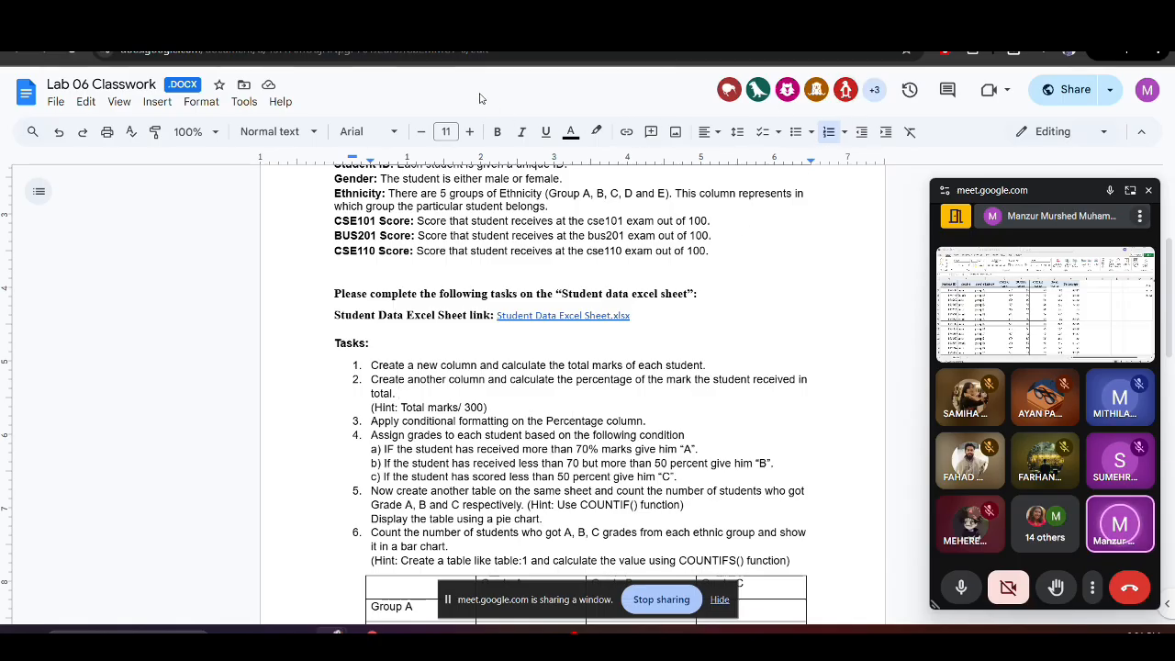
{"action": "key", "text": "alt+Tab"}
{"action": "key", "text": "alt+Tab"}
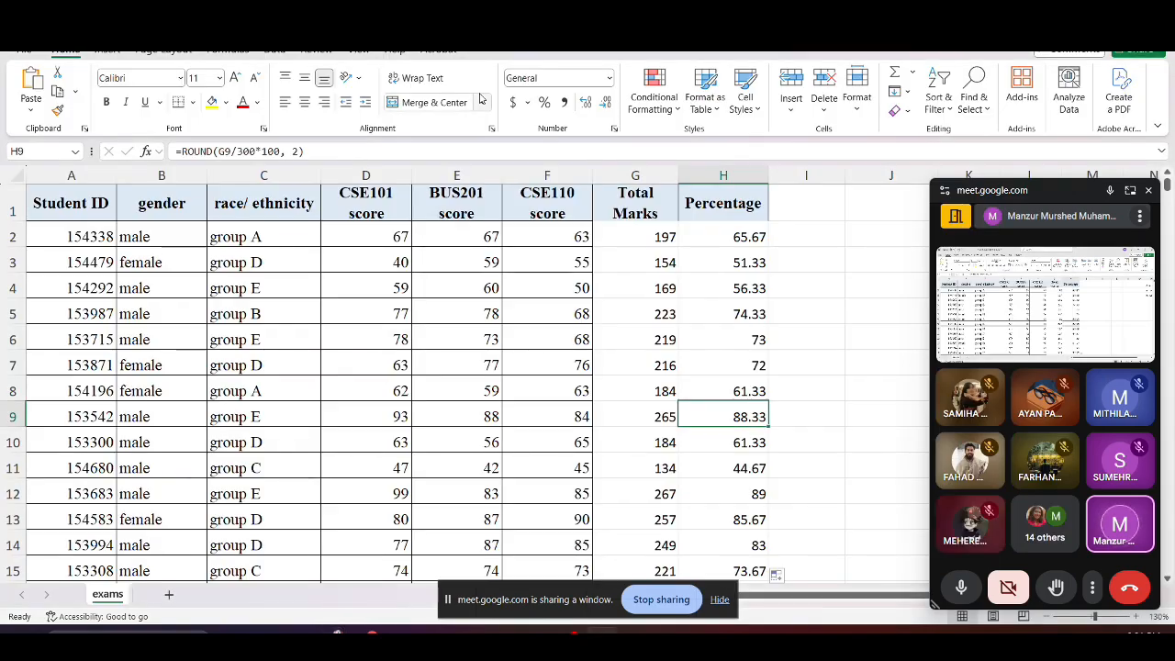
{"action": "left_click", "coordinate": [1149, 191]}
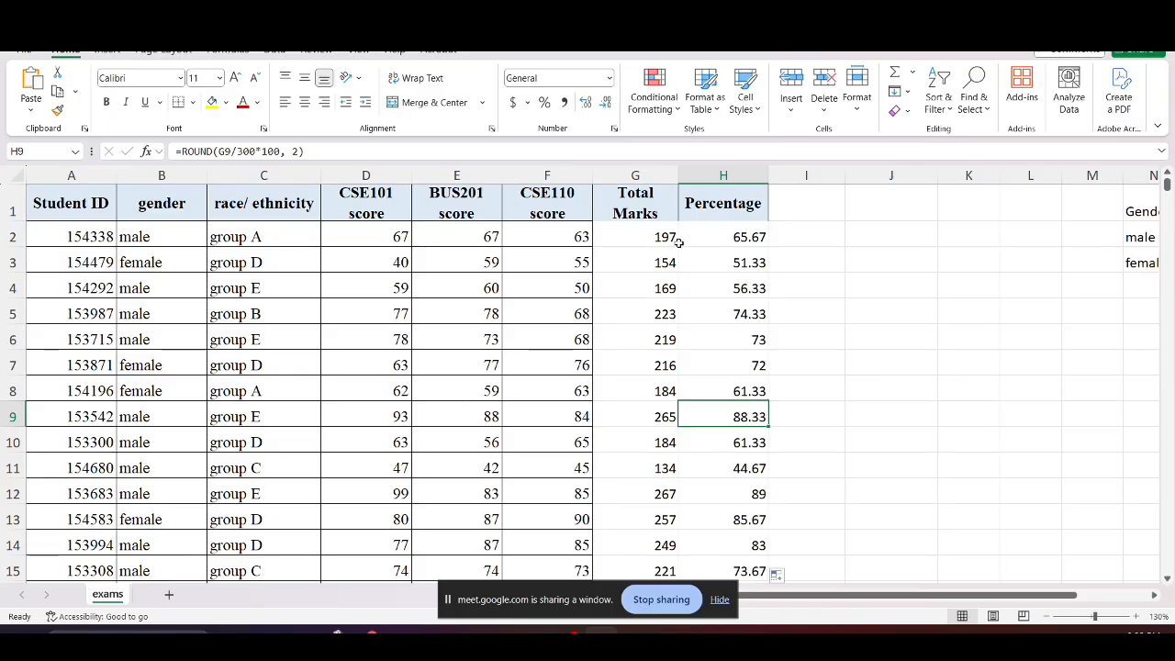
{"action": "left_click_drag", "start_coordinate": [730, 236], "coordinate": [737, 418]}
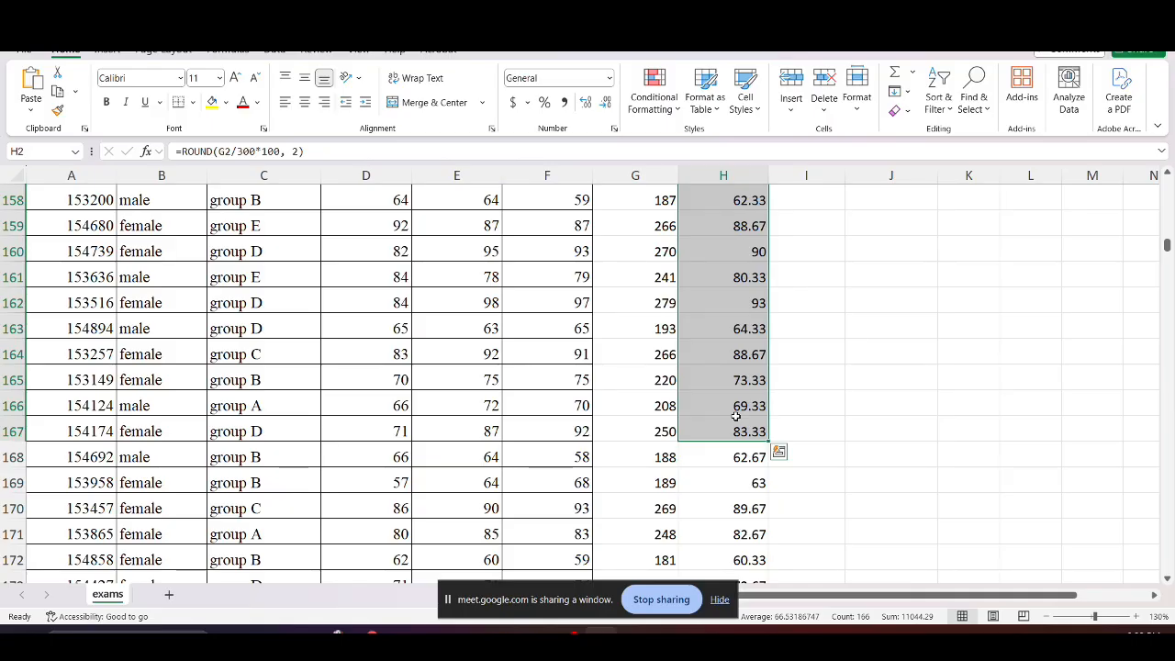
{"action": "left_click", "coordinate": [736, 419]}
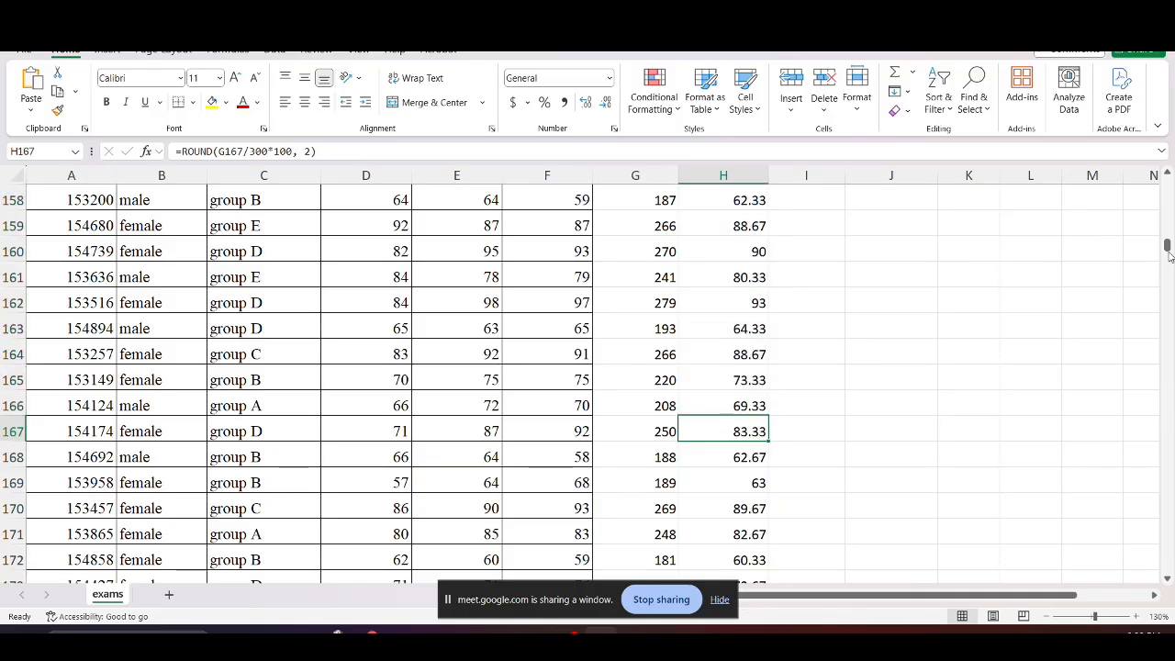
{"action": "scroll", "coordinate": [1168, 191], "scroll_direction": "down", "scroll_amount": 5}
{"action": "left_click_drag", "start_coordinate": [1167, 250], "coordinate": [1168, 173]}
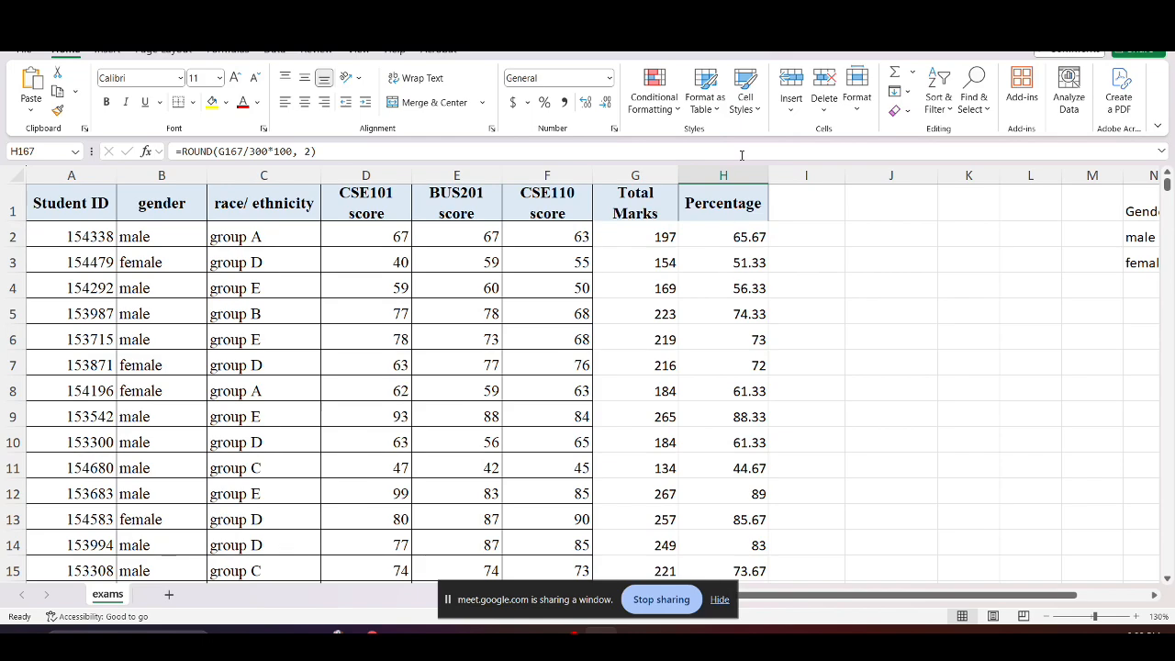
Highlight the student percentages in column H greater than 70 with Green Fill with Dark Green Text
{"action": "left_click", "coordinate": [709, 240]}
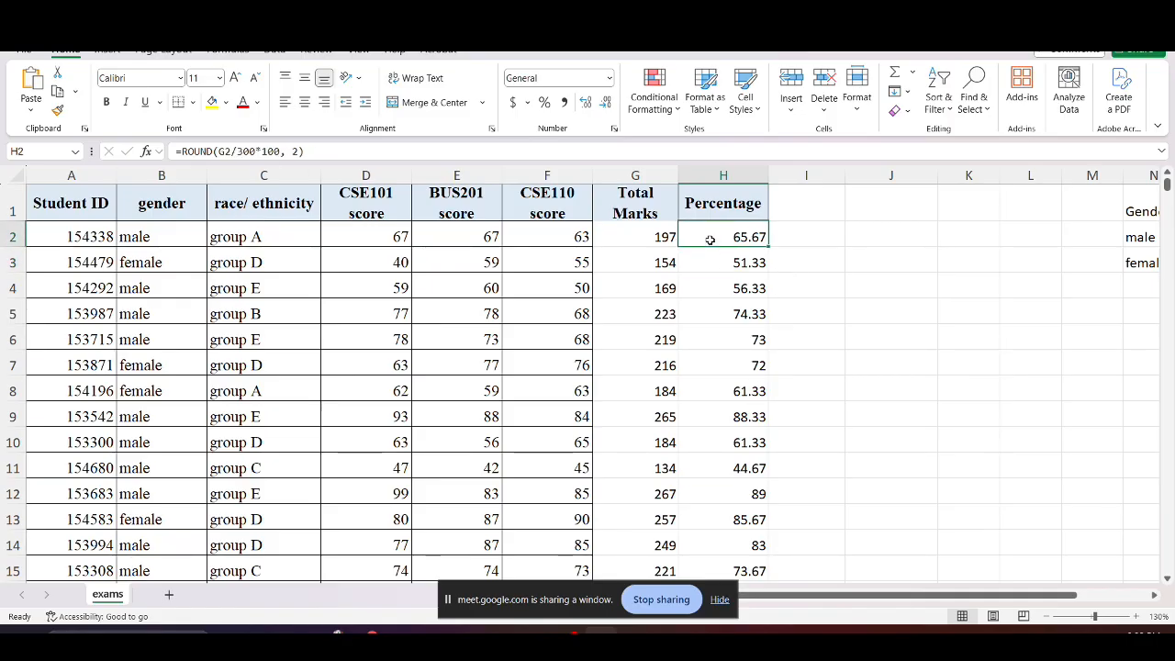
{"action": "key", "text": "ctrl+shift+Down"}
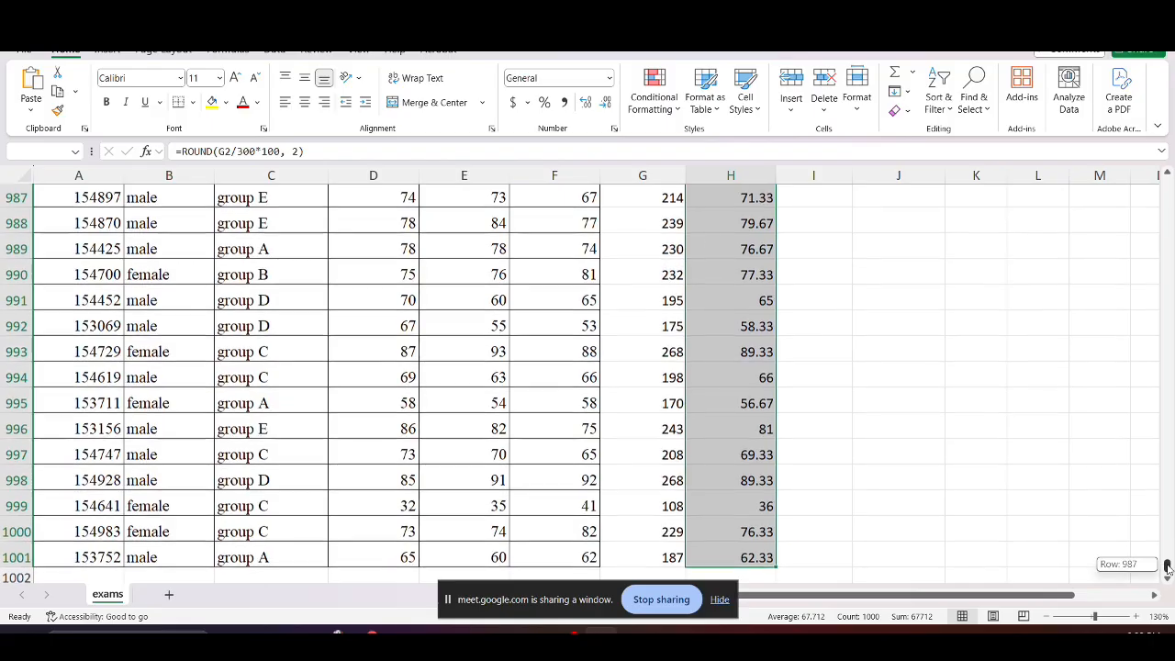
{"action": "left_click_drag", "start_coordinate": [1167, 568], "coordinate": [1131, 181]}
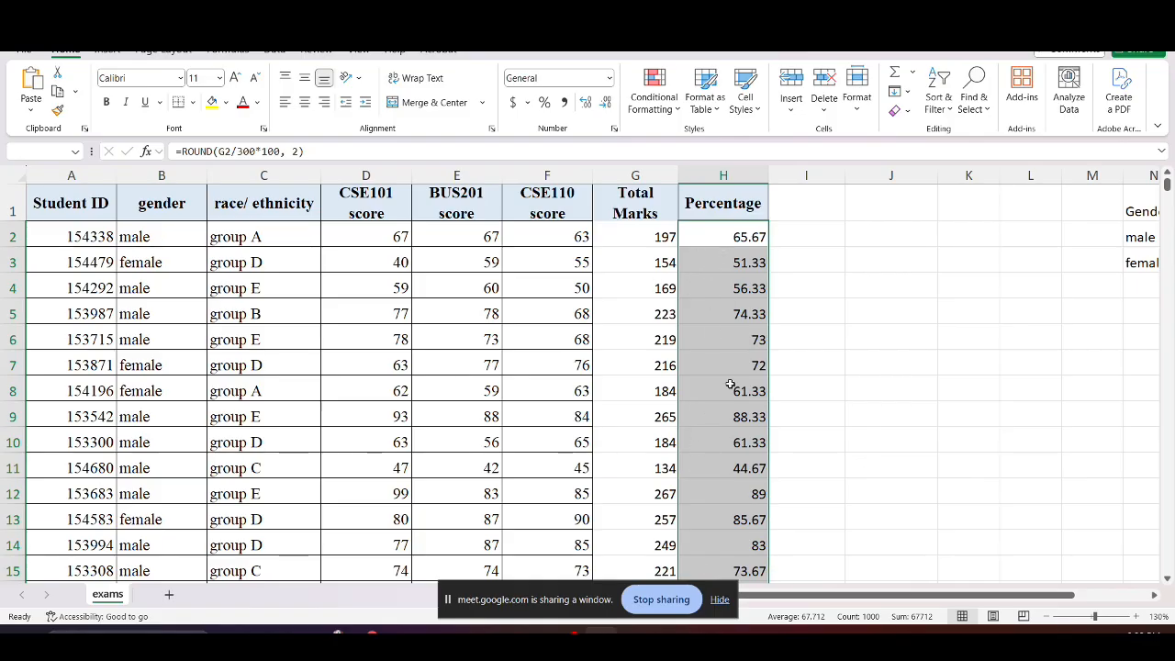
{"action": "left_click", "coordinate": [657, 108]}
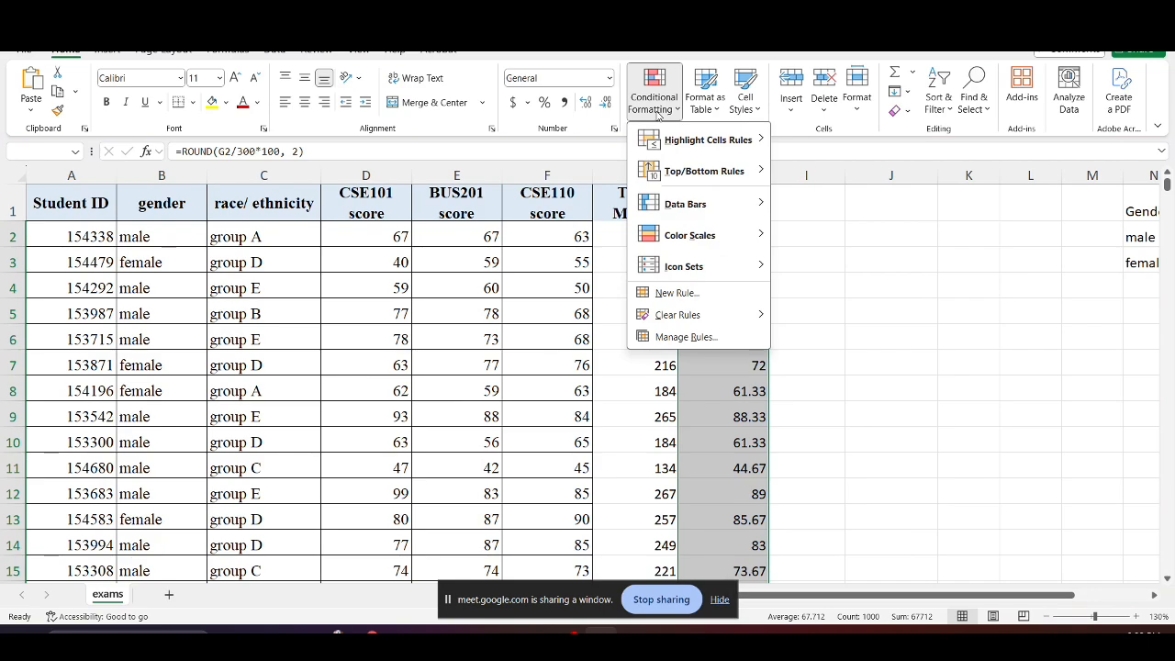
{"action": "mouse_move", "coordinate": [680, 147]}
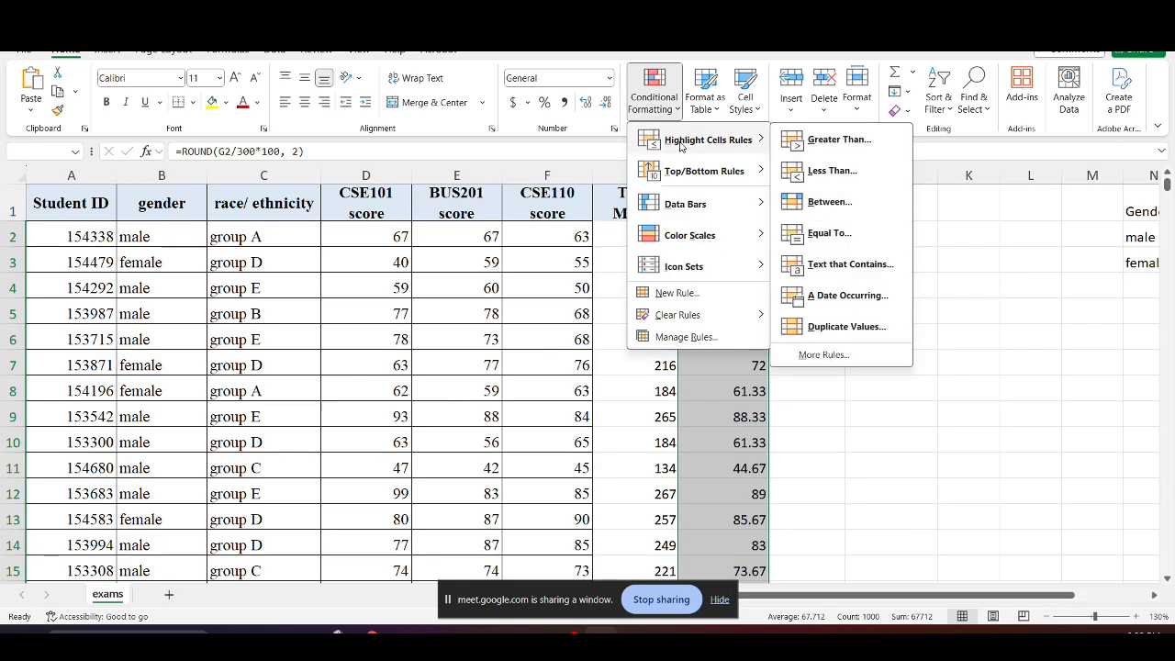
{"action": "left_click", "coordinate": [846, 146]}
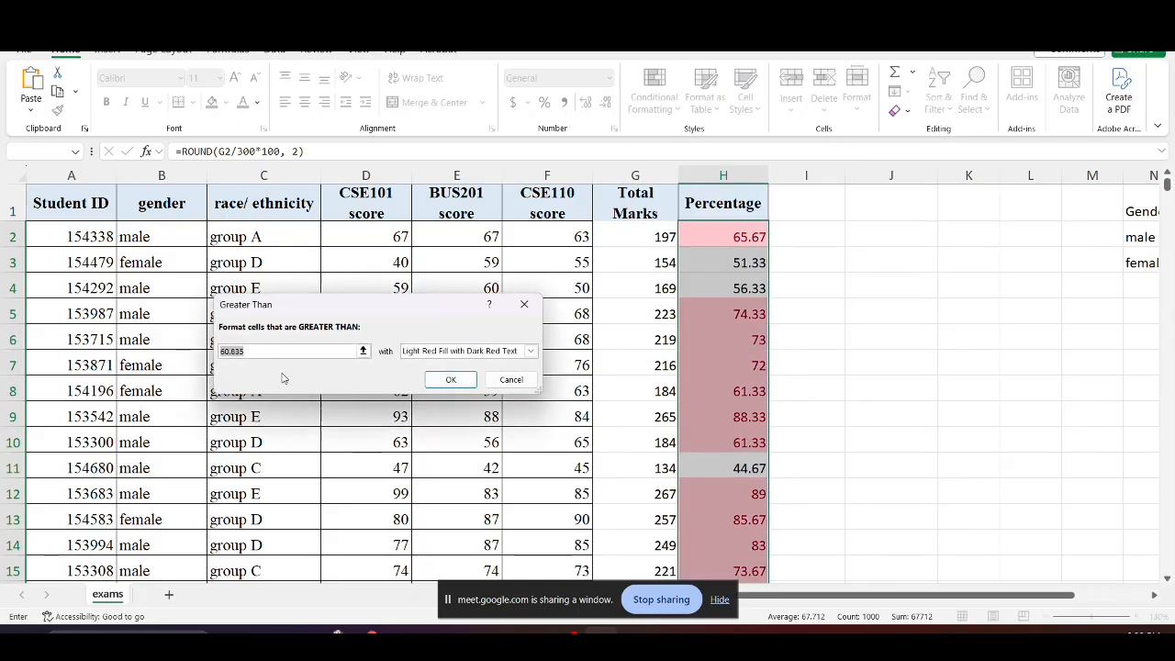
{"action": "type", "text": "7"}
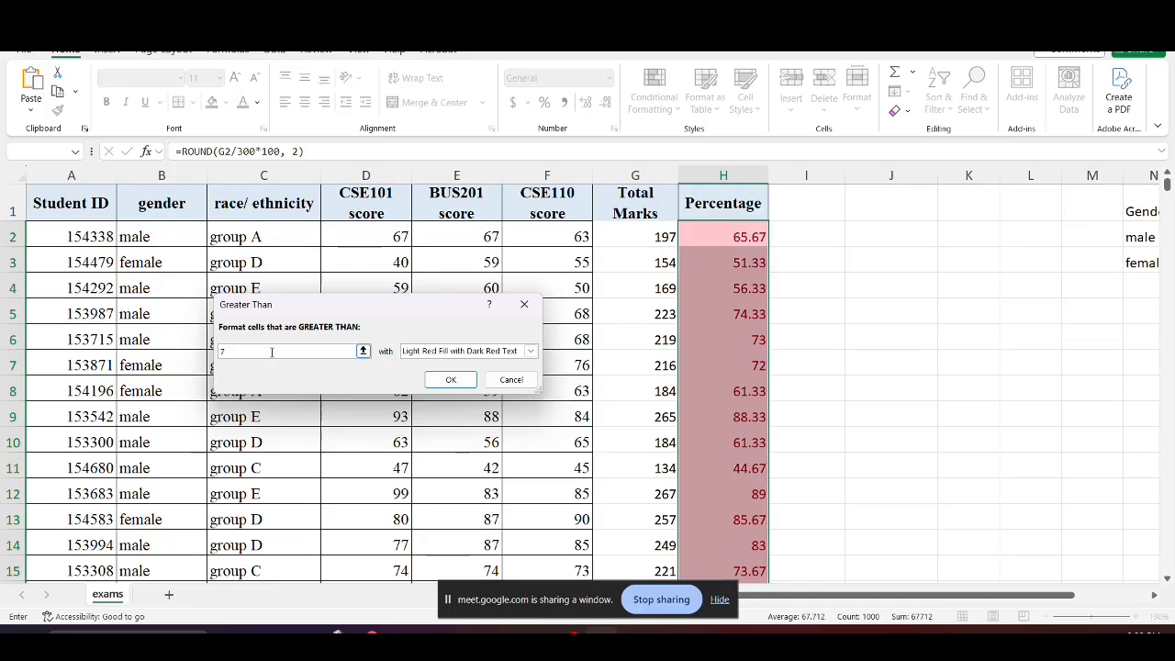
{"action": "type", "text": "0"}
{"action": "left_click", "coordinate": [494, 353]}
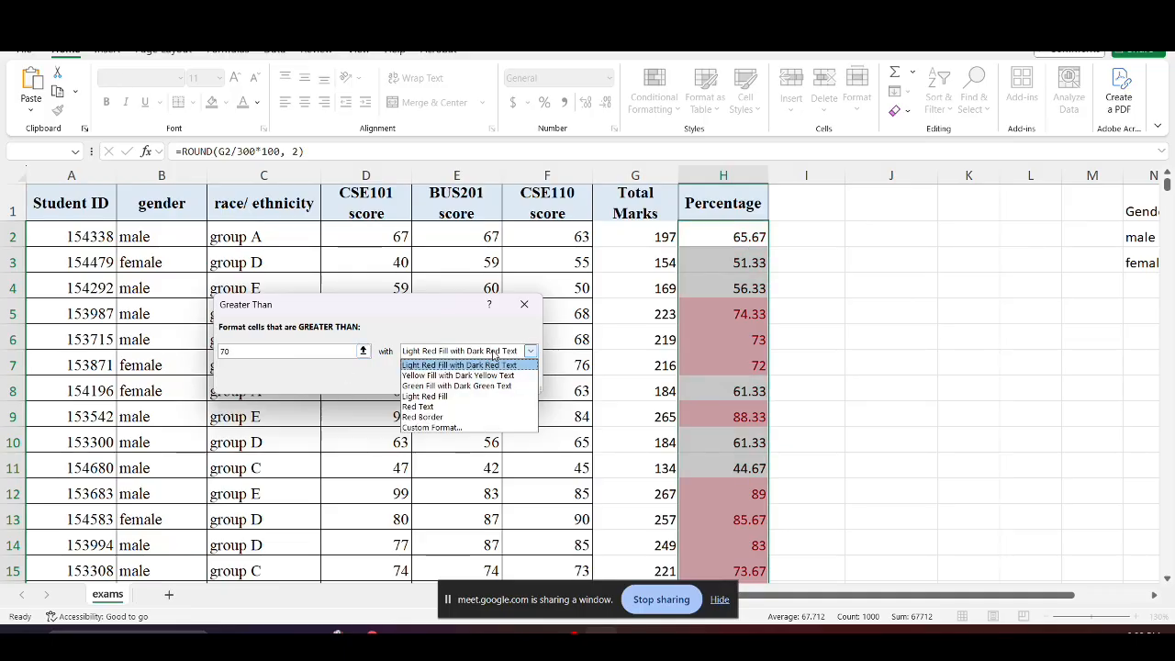
{"action": "left_click", "coordinate": [459, 386]}
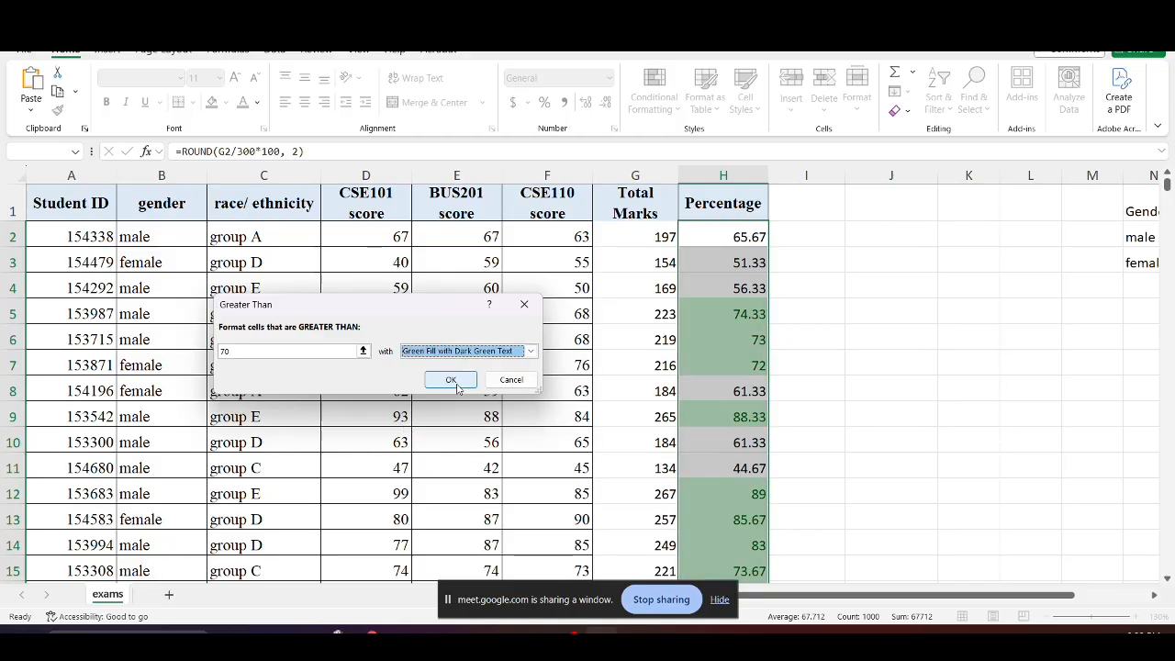
{"action": "left_click", "coordinate": [452, 380]}
{"action": "left_click", "coordinate": [723, 314]}
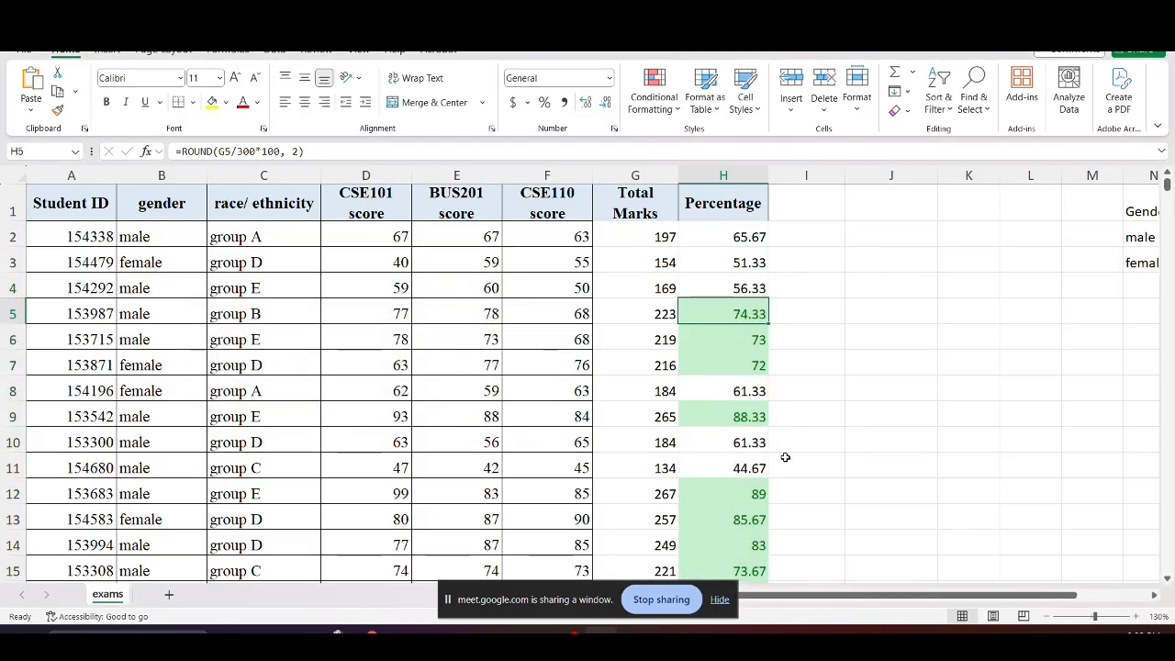
Start a new conditional formatting rule on the whole Percentage column for cell values greater than or equal to 70
{"action": "left_click", "coordinate": [723, 175]}
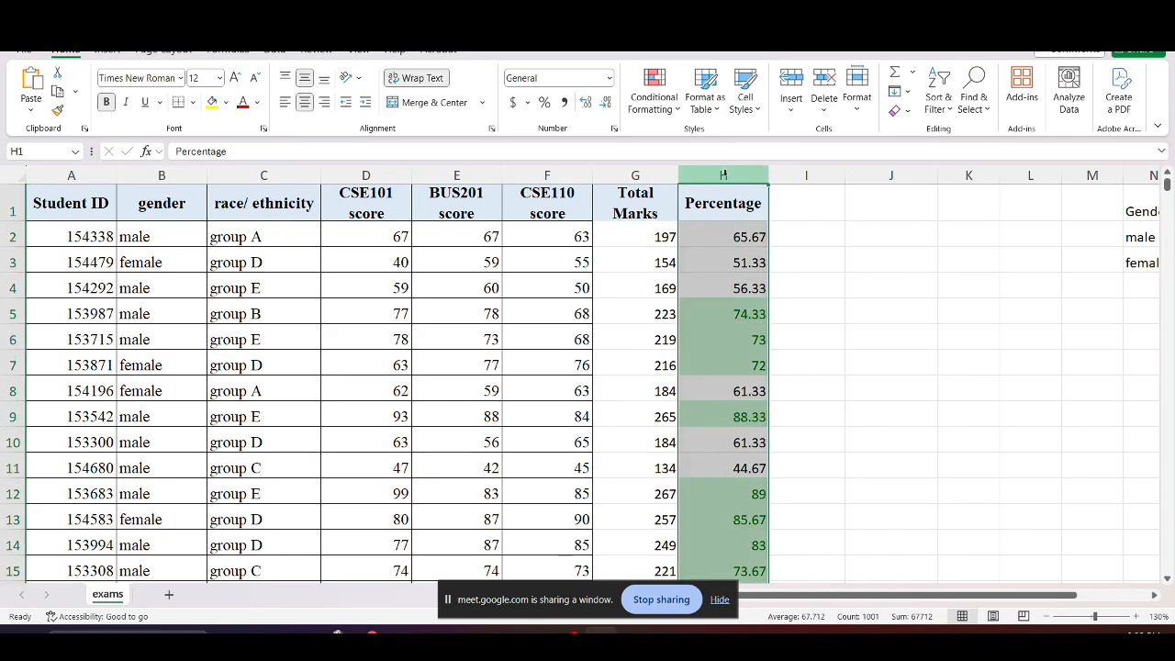
{"action": "left_click", "coordinate": [650, 117]}
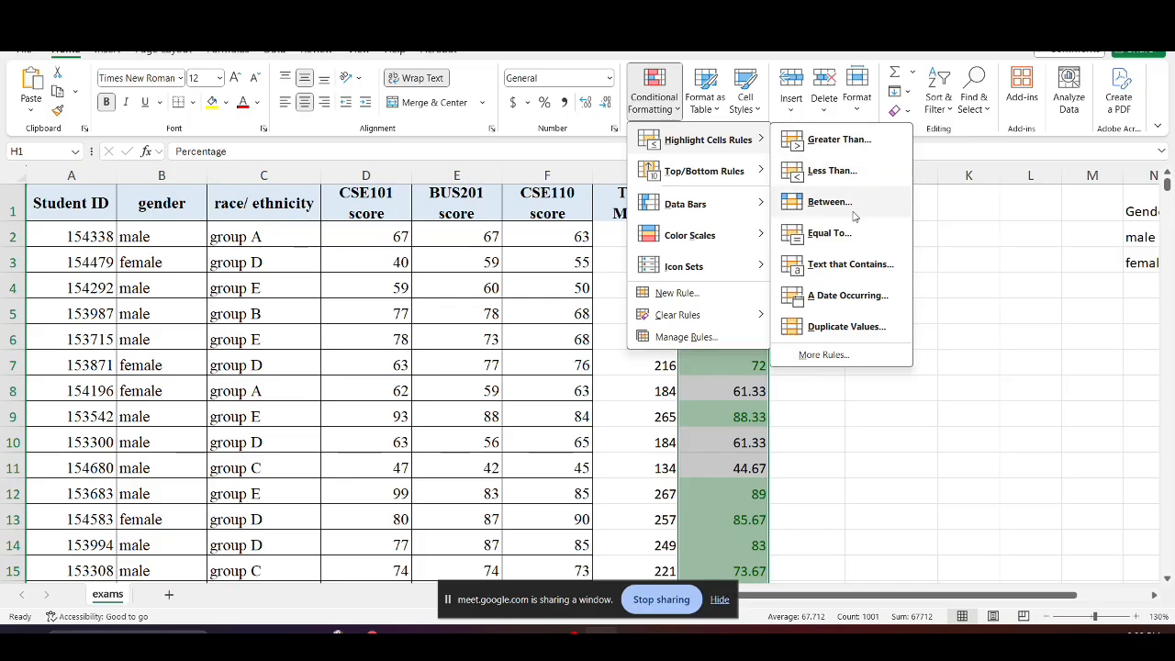
{"action": "left_click", "coordinate": [823, 355]}
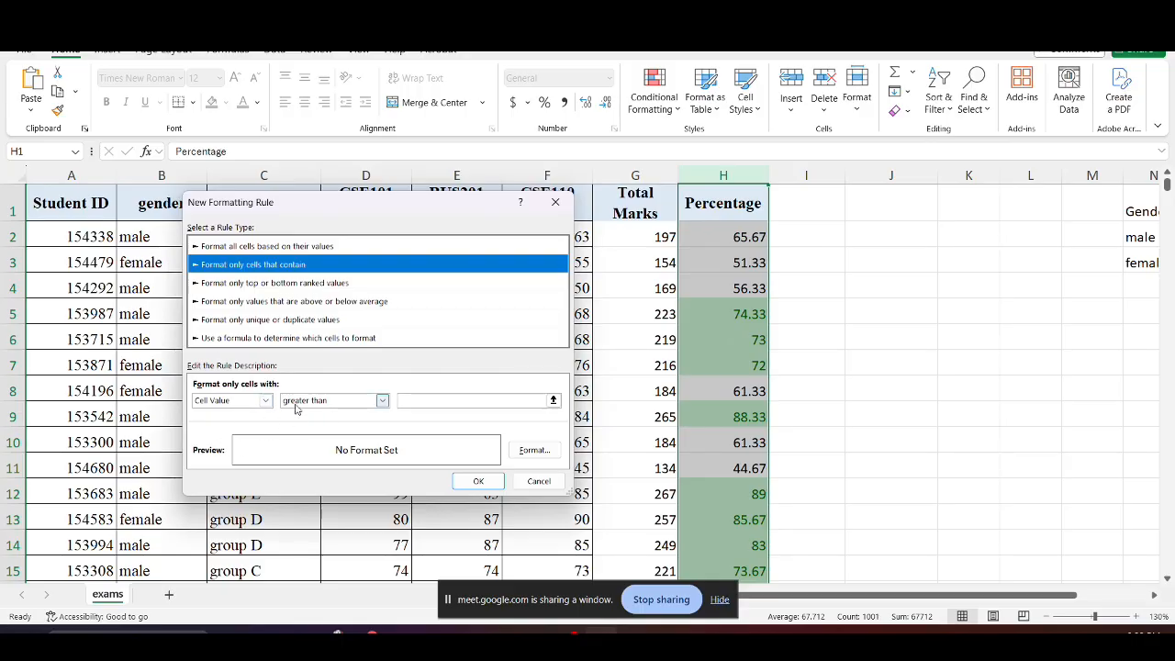
{"action": "left_click", "coordinate": [357, 401]}
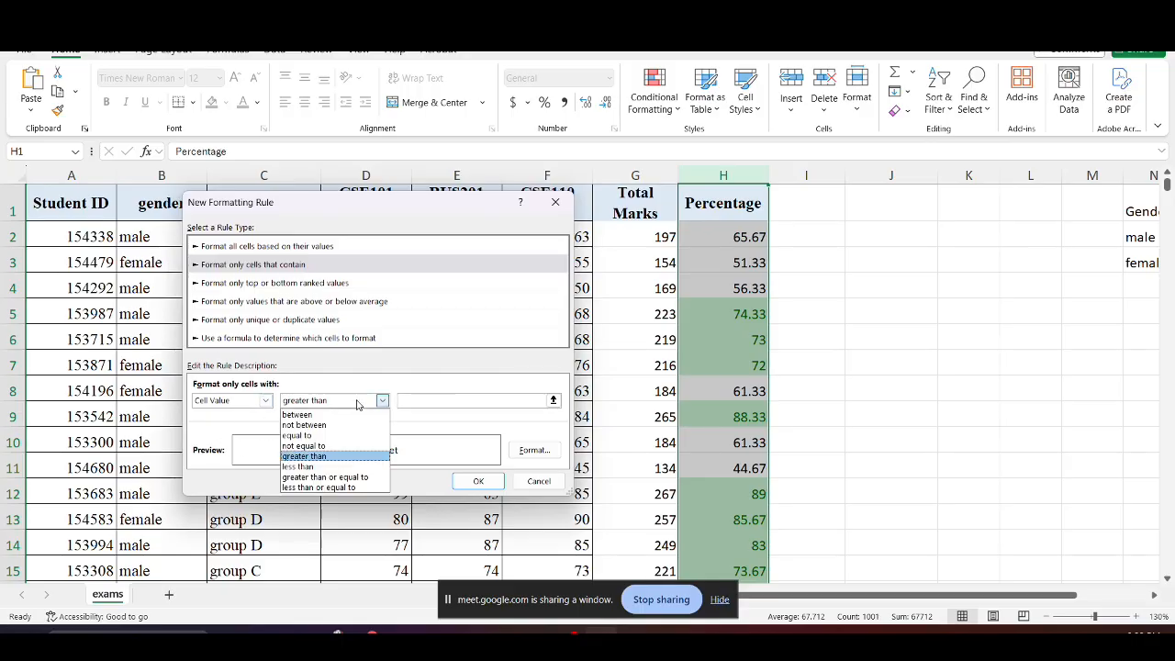
{"action": "left_click", "coordinate": [317, 477]}
{"action": "left_click", "coordinate": [265, 401]}
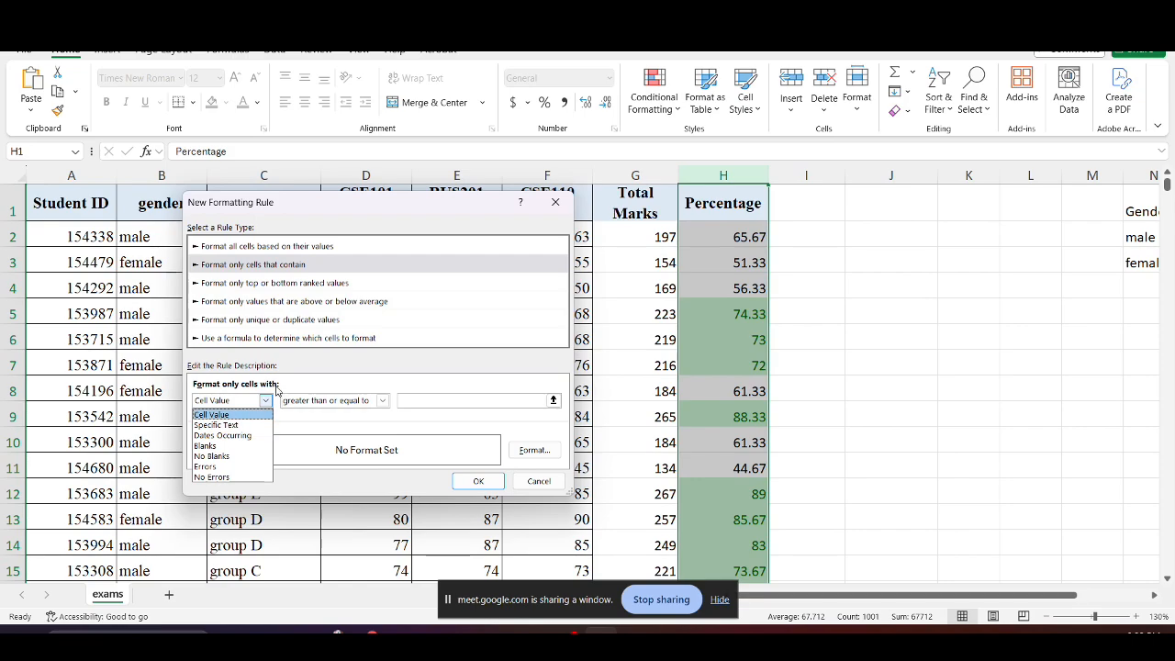
{"action": "left_click", "coordinate": [286, 385]}
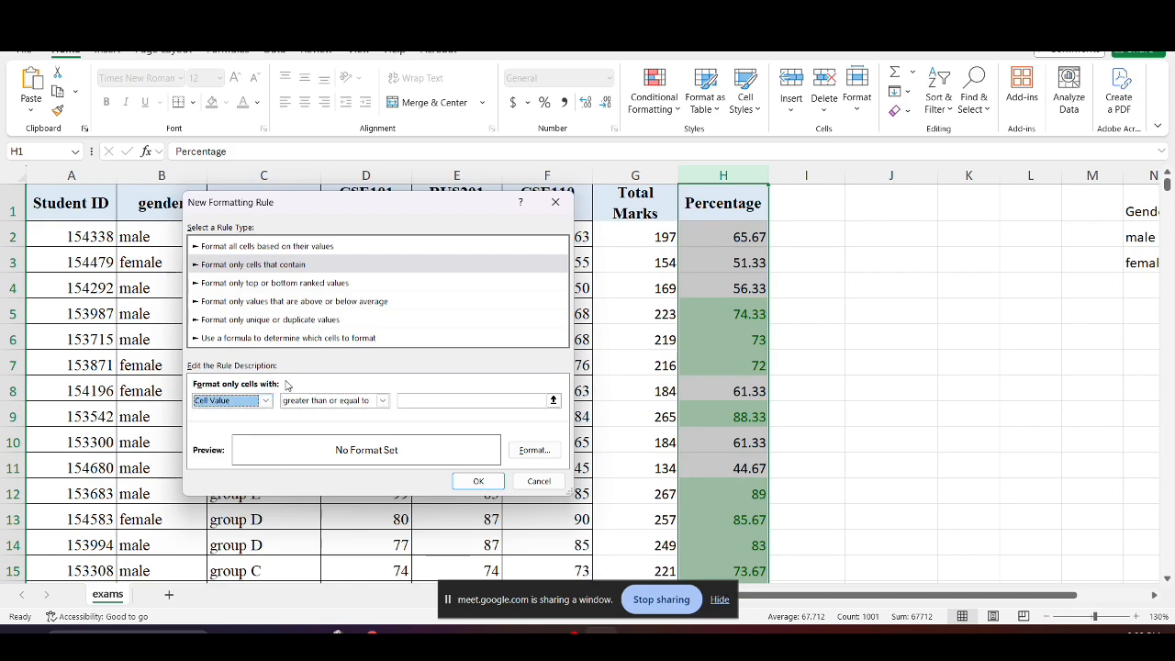
{"action": "left_click", "coordinate": [382, 401]}
{"action": "left_click", "coordinate": [335, 478]}
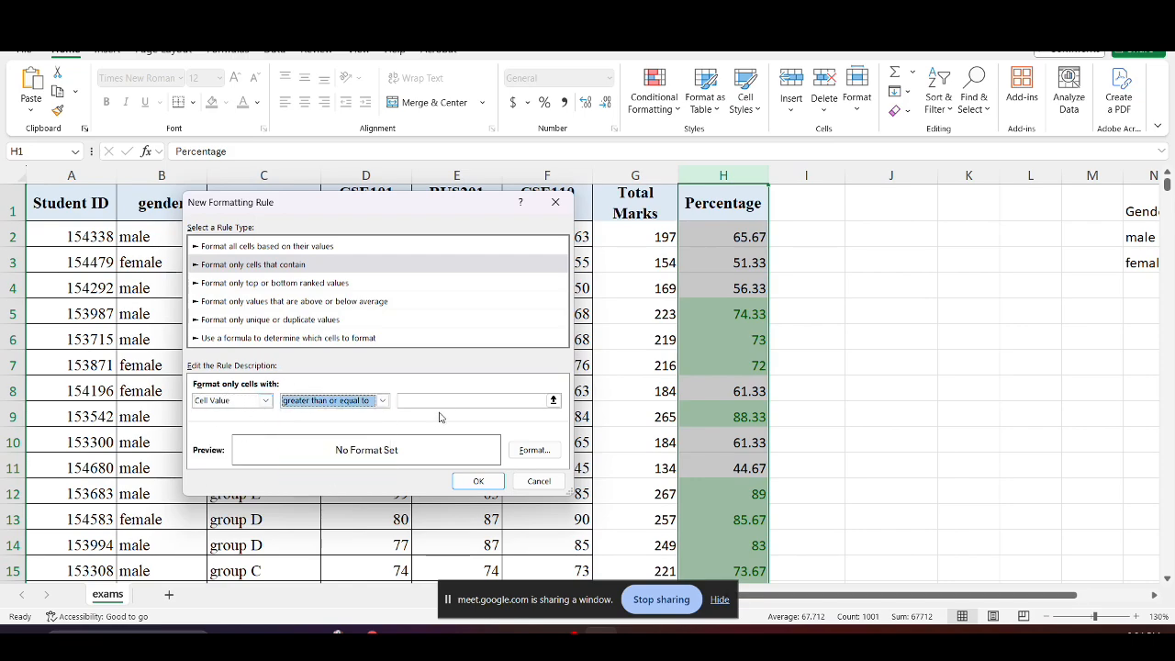
{"action": "left_click", "coordinate": [459, 400]}
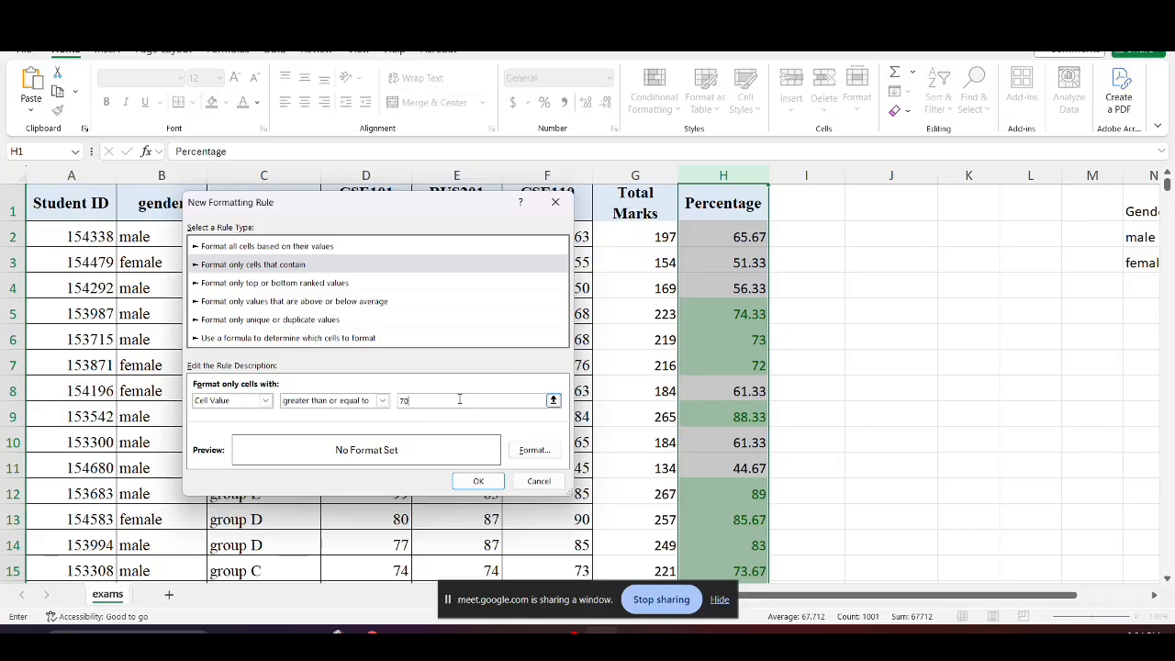
Give the new formatting rule a light green background fill and apply it to the Percentage column
{"action": "left_click", "coordinate": [525, 450]}
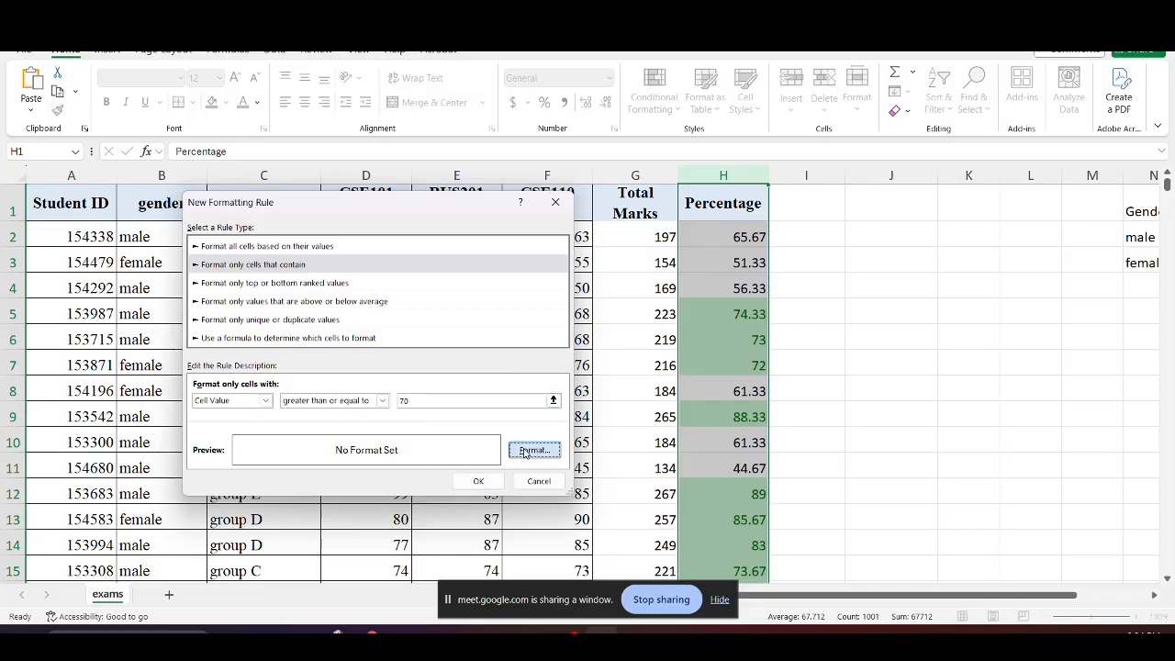
{"action": "left_click", "coordinate": [303, 148]}
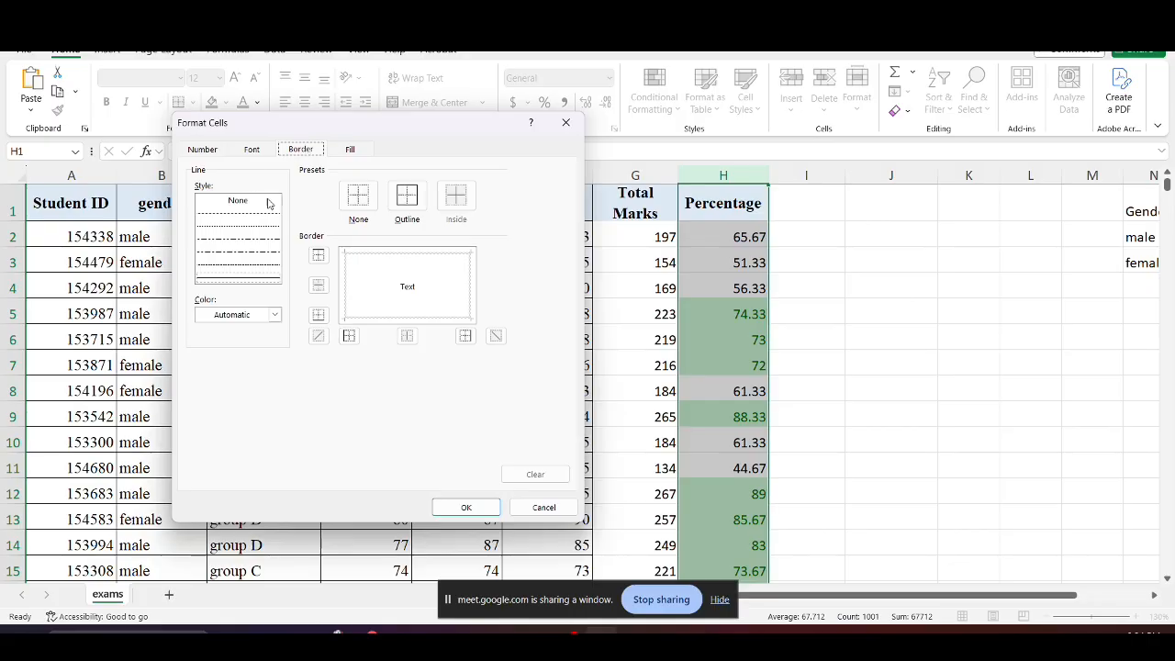
{"action": "left_click", "coordinate": [256, 151]}
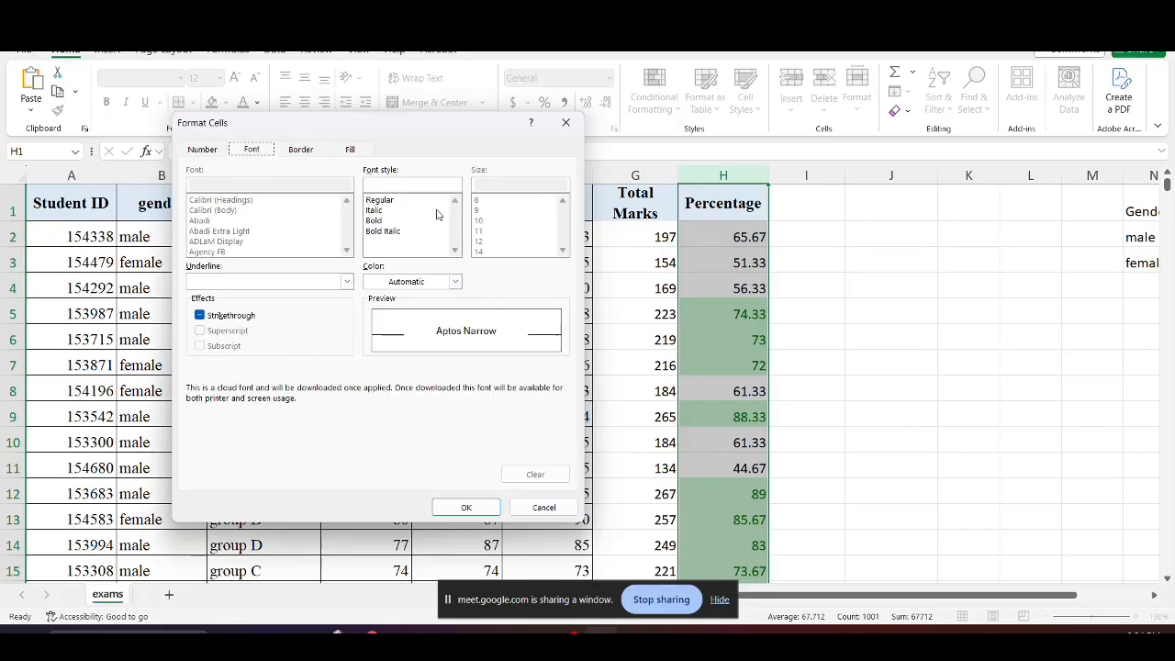
{"action": "left_click", "coordinate": [349, 149]}
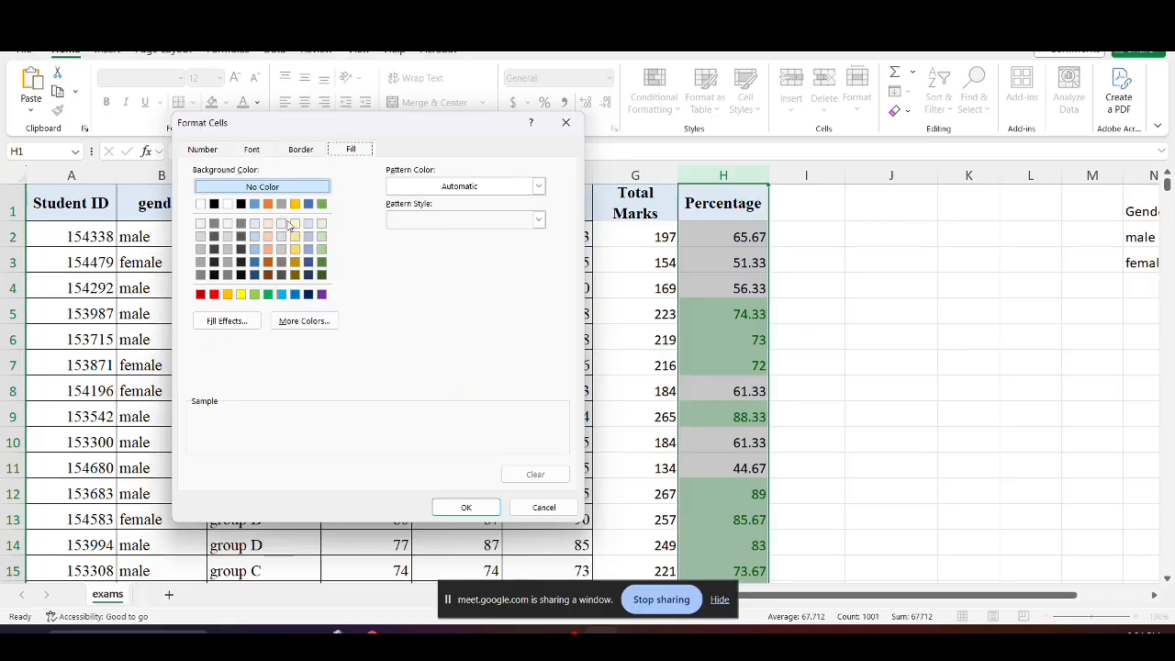
{"action": "left_click", "coordinate": [269, 236]}
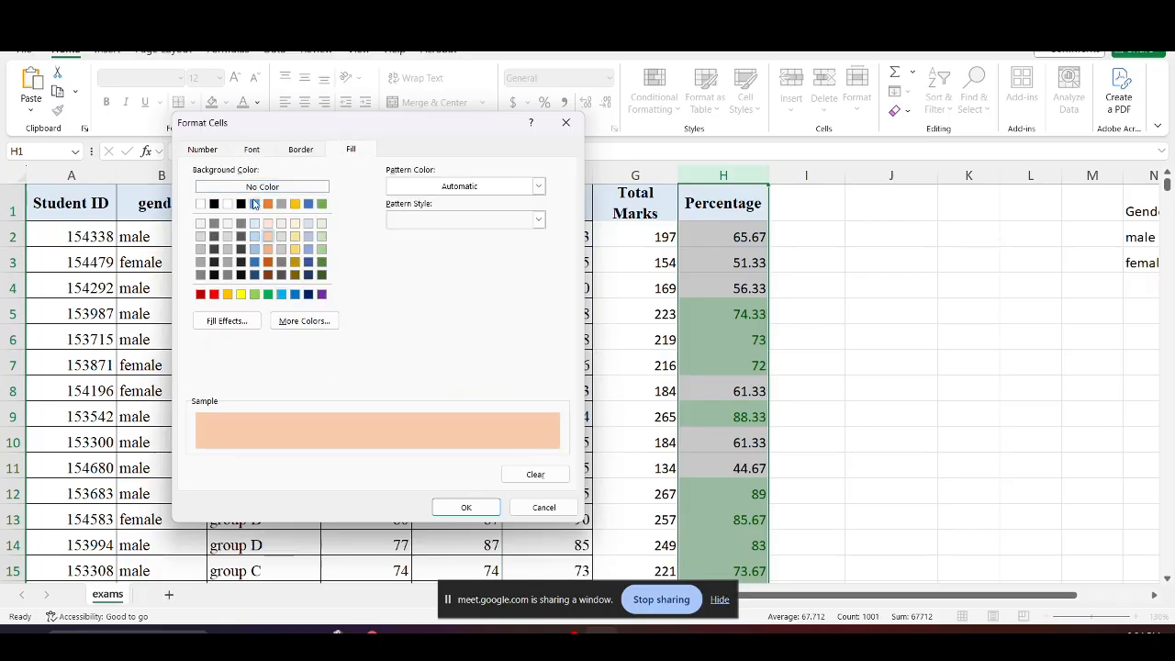
{"action": "left_click", "coordinate": [321, 203]}
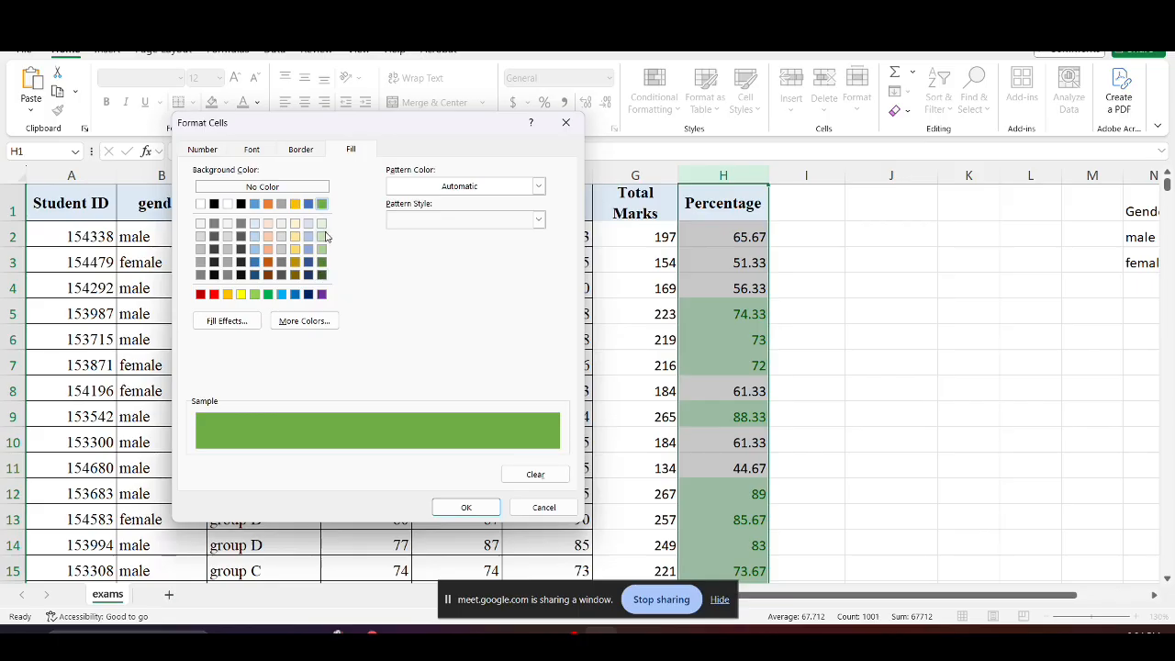
{"action": "left_click", "coordinate": [323, 236]}
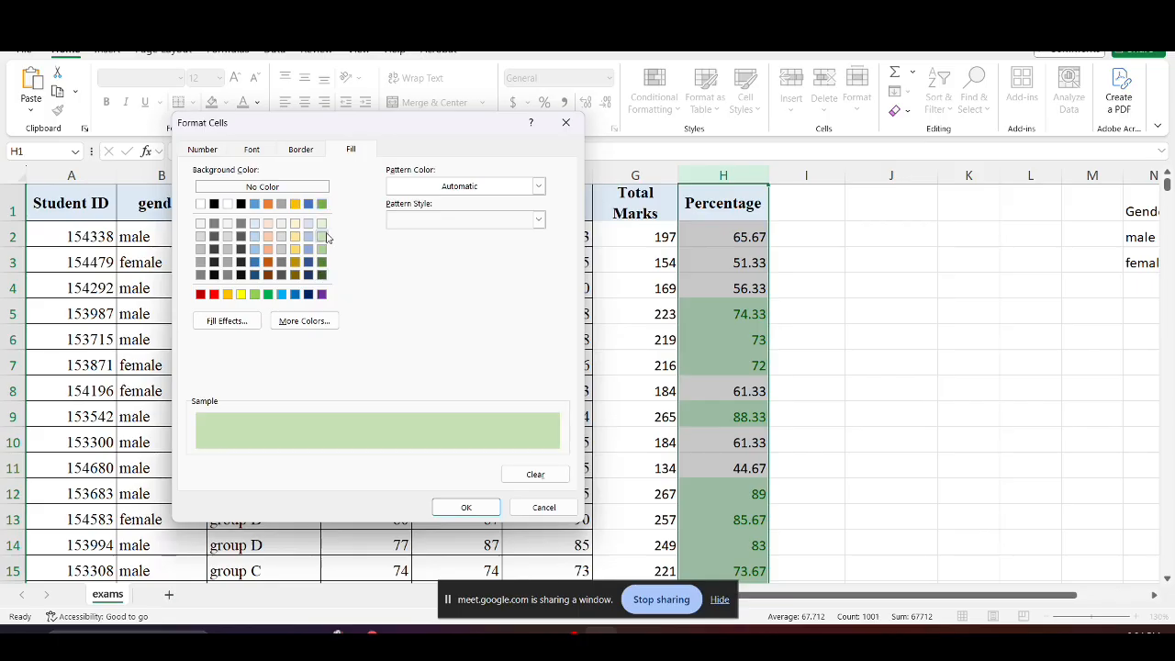
{"action": "left_click", "coordinate": [479, 512]}
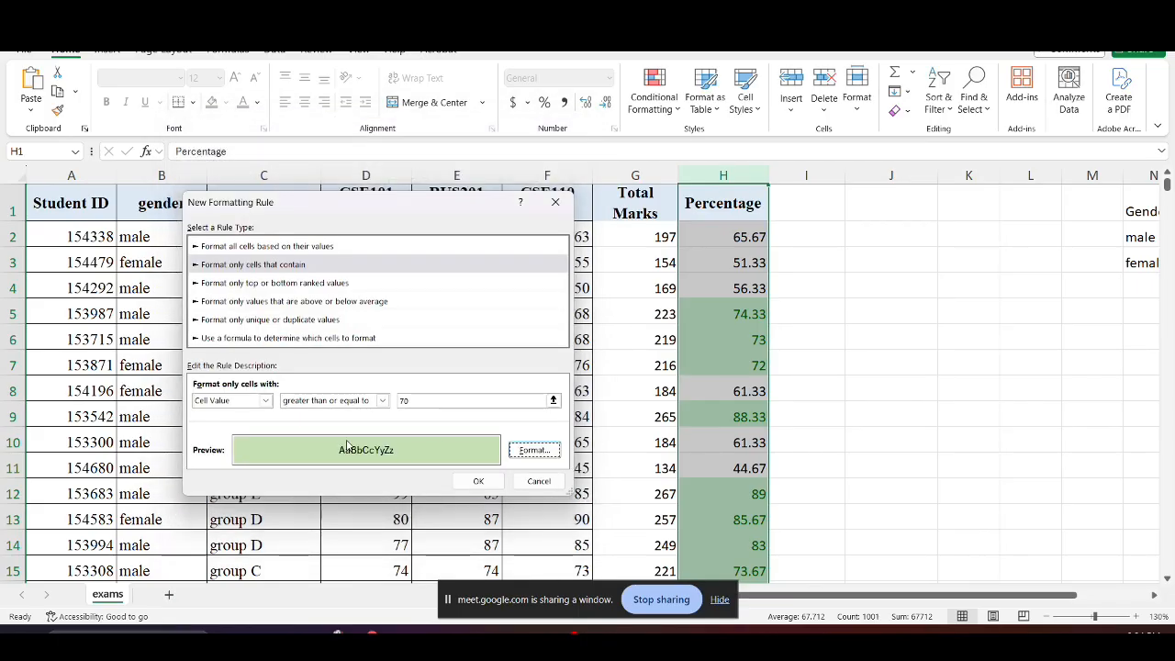
{"action": "left_click", "coordinate": [476, 483]}
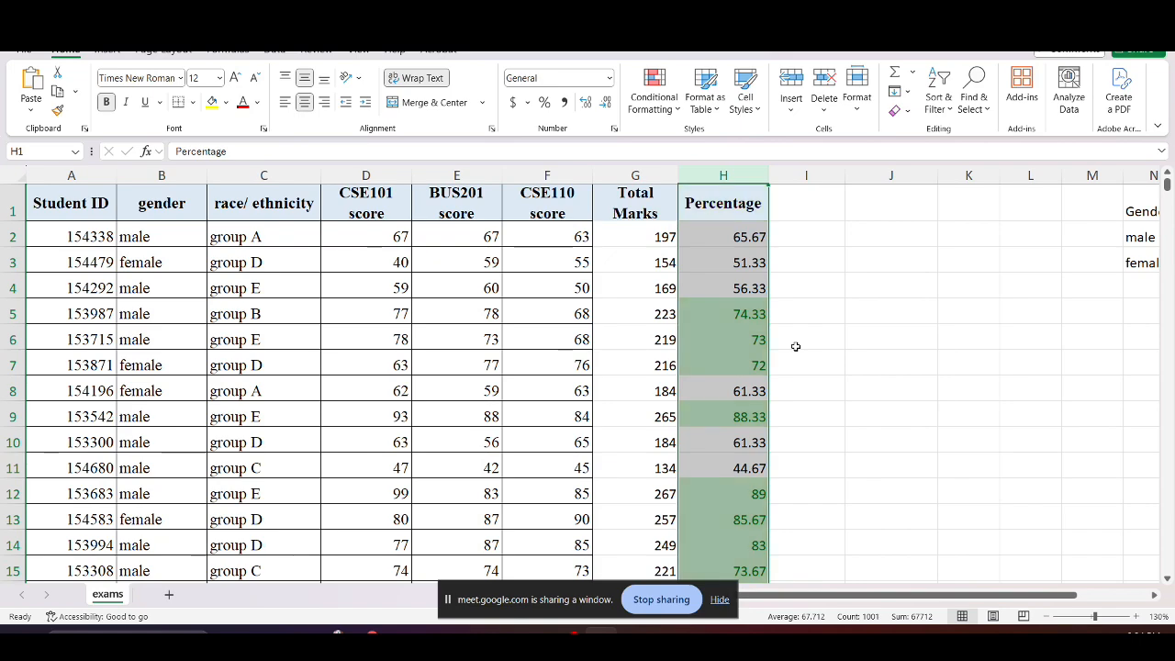
{"action": "left_click", "coordinate": [812, 297]}
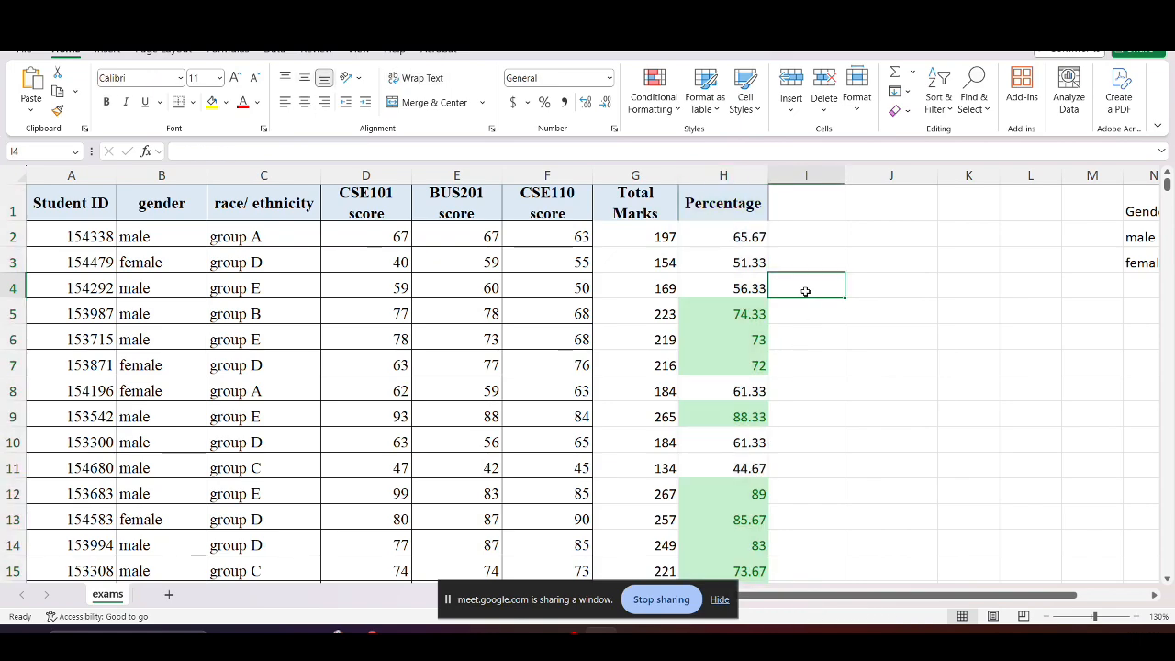
Highlight the student percentages from H2 down that are less than 70 with Light Red Fill with Dark Red Text
{"action": "left_click", "coordinate": [723, 236]}
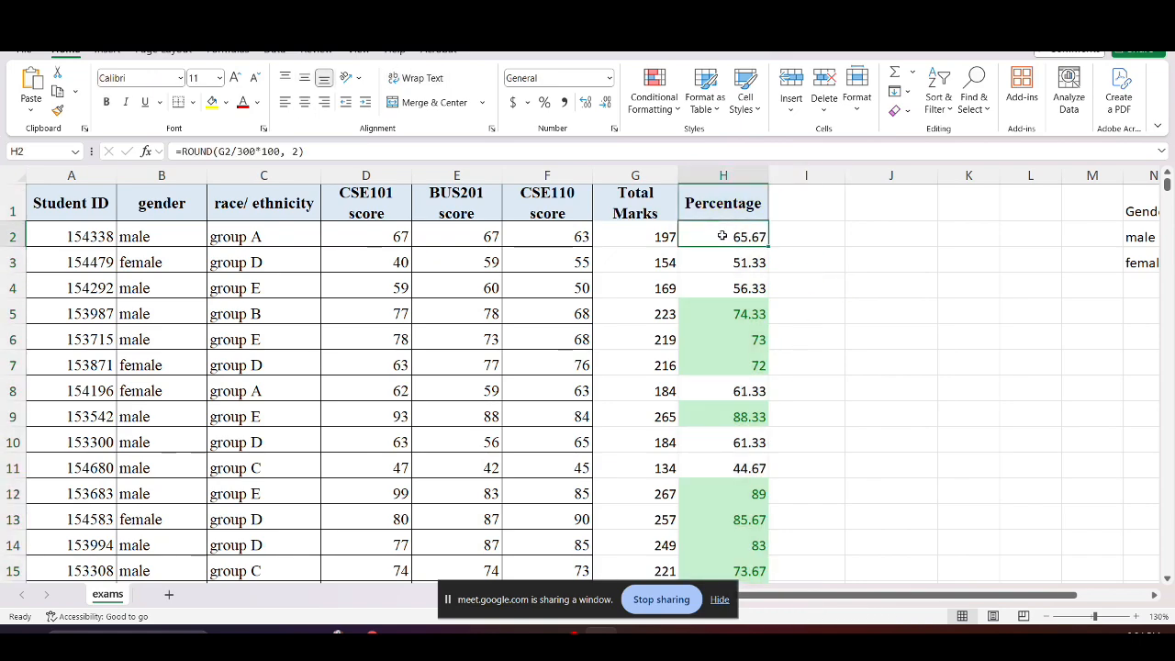
{"action": "key", "text": "ctrl+shift+Down"}
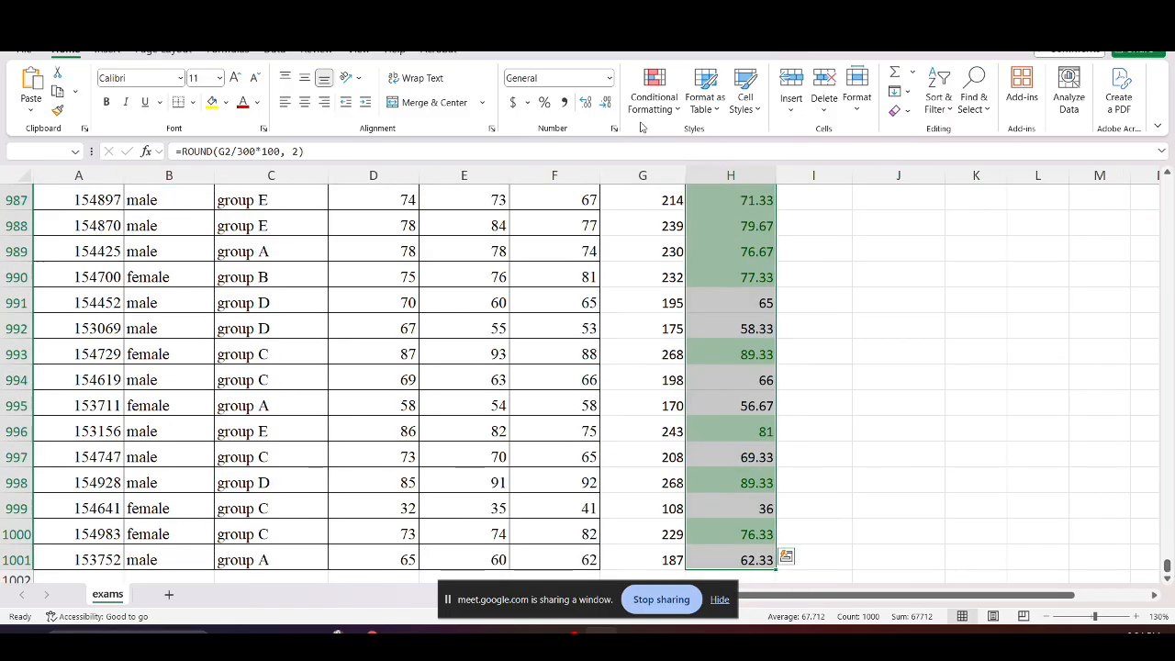
{"action": "left_click", "coordinate": [654, 92]}
{"action": "mouse_move", "coordinate": [693, 177]}
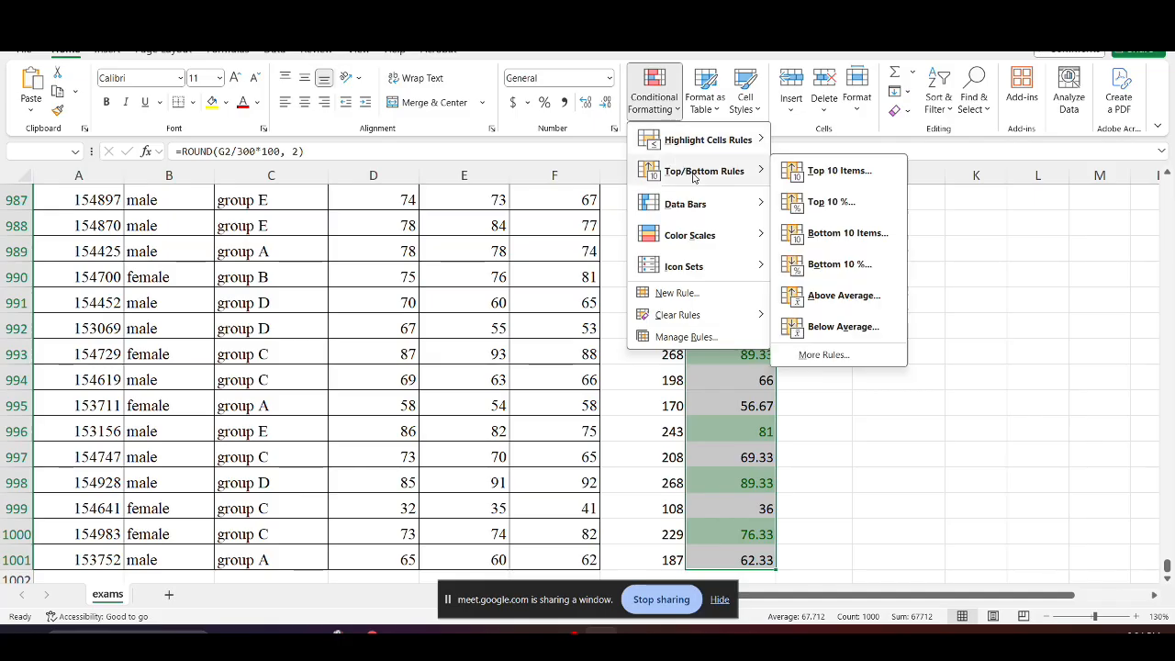
{"action": "mouse_move", "coordinate": [743, 142]}
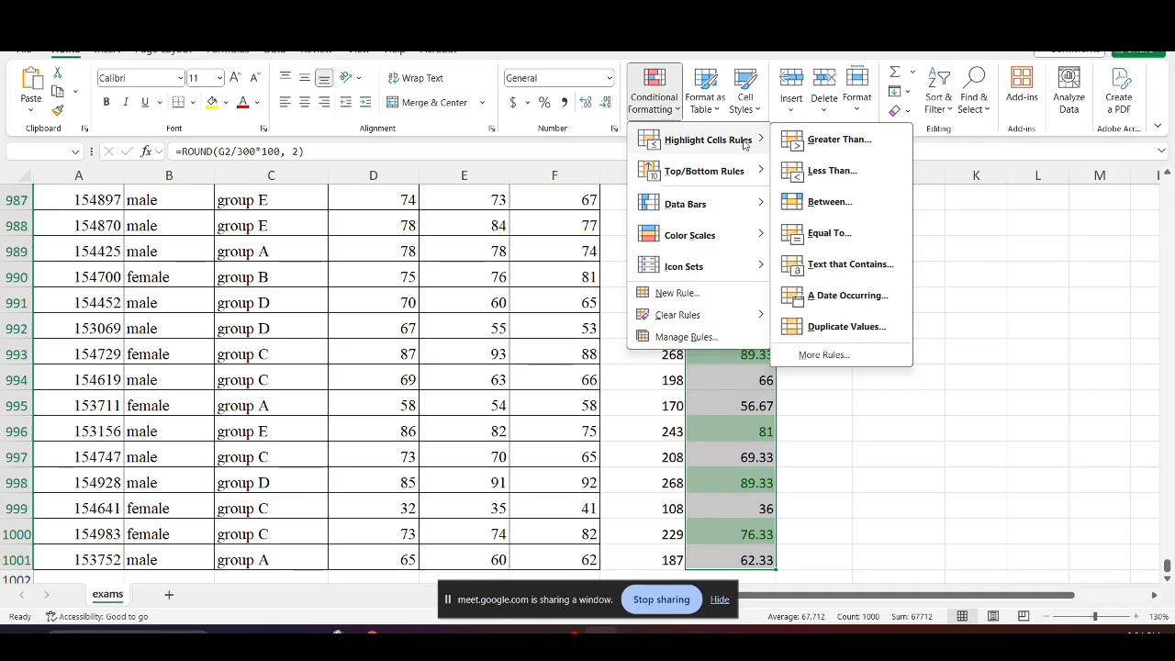
{"action": "left_click", "coordinate": [832, 172]}
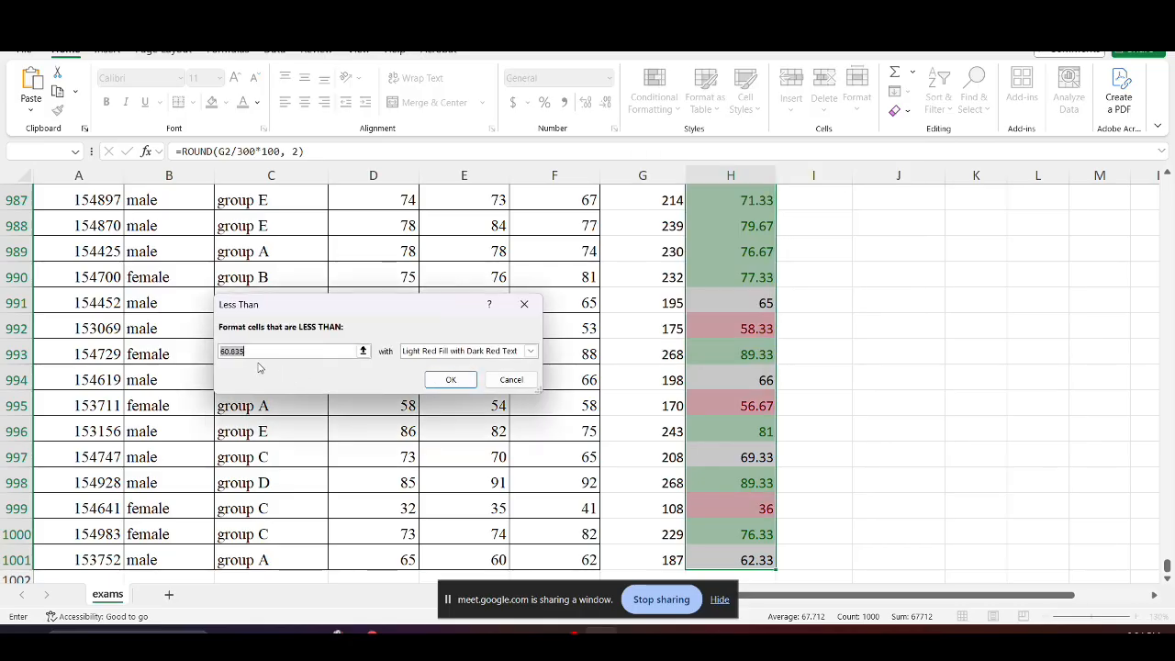
{"action": "left_click_drag", "start_coordinate": [312, 349], "coordinate": [189, 352]}
{"action": "type", "text": "70"}
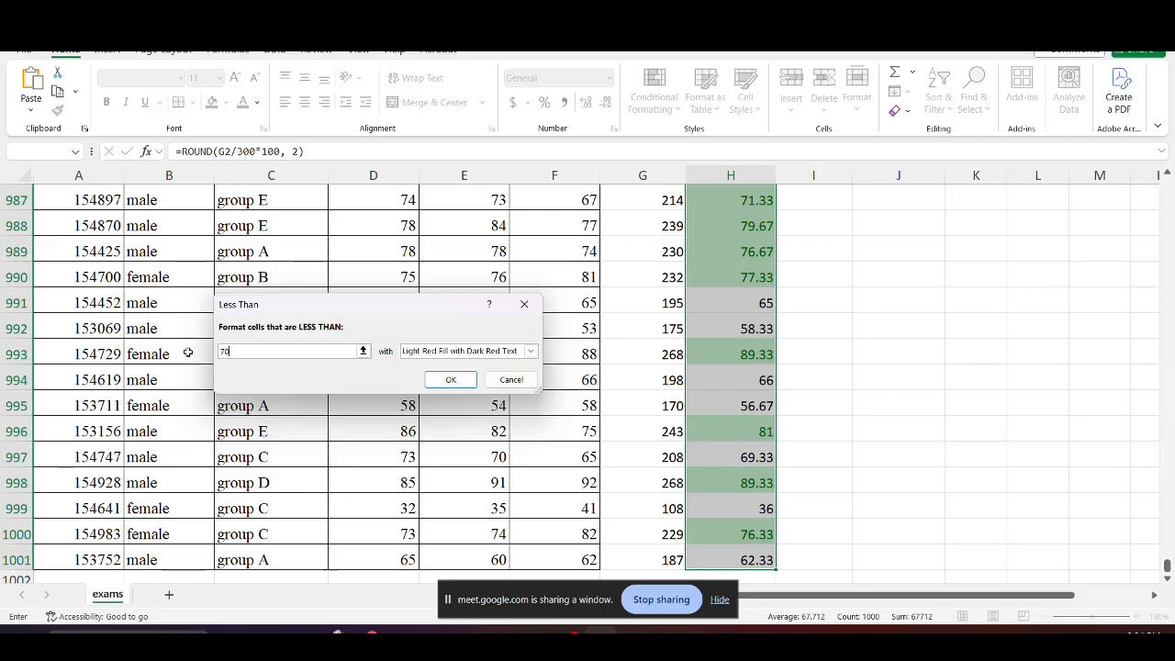
{"action": "left_click", "coordinate": [453, 380]}
{"action": "left_click", "coordinate": [998, 450]}
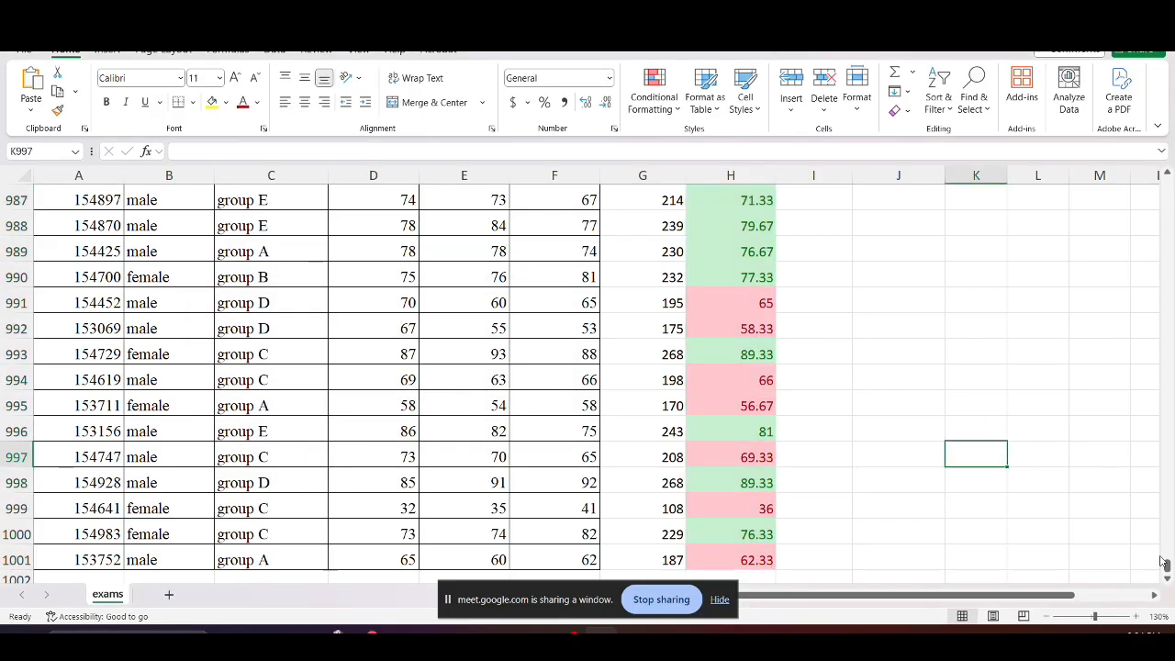
Test the percentage highlighting by setting the first student's BUS201 score in E2 to 90, then undo the change
{"action": "left_click_drag", "start_coordinate": [1165, 566], "coordinate": [1149, 160]}
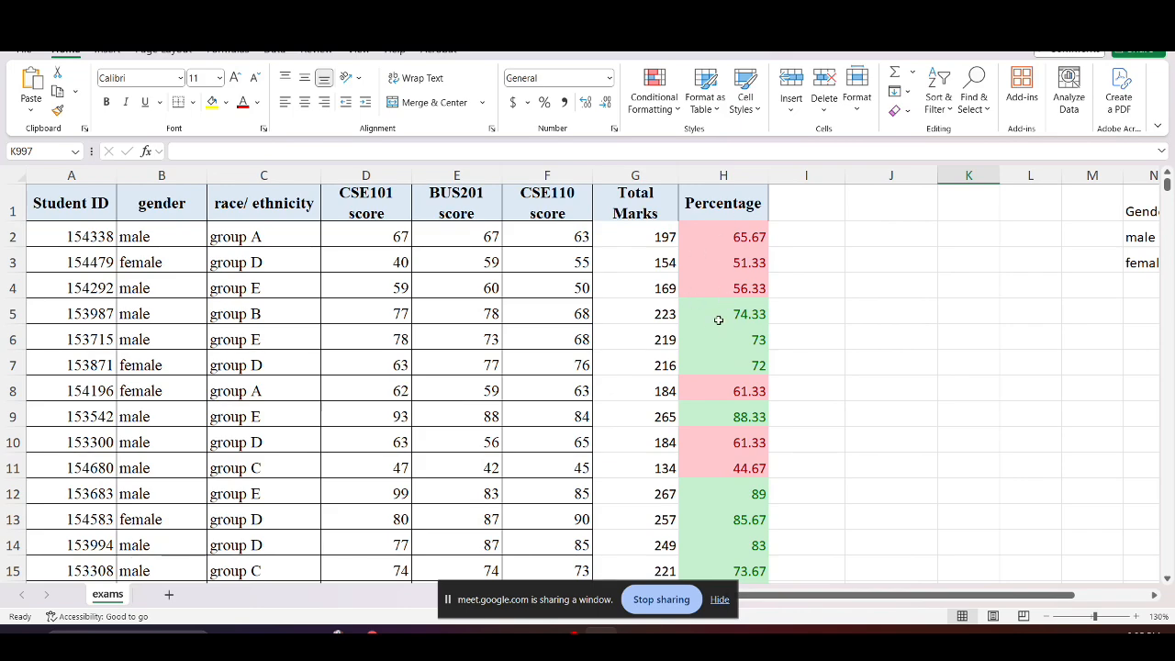
{"action": "left_click", "coordinate": [743, 238]}
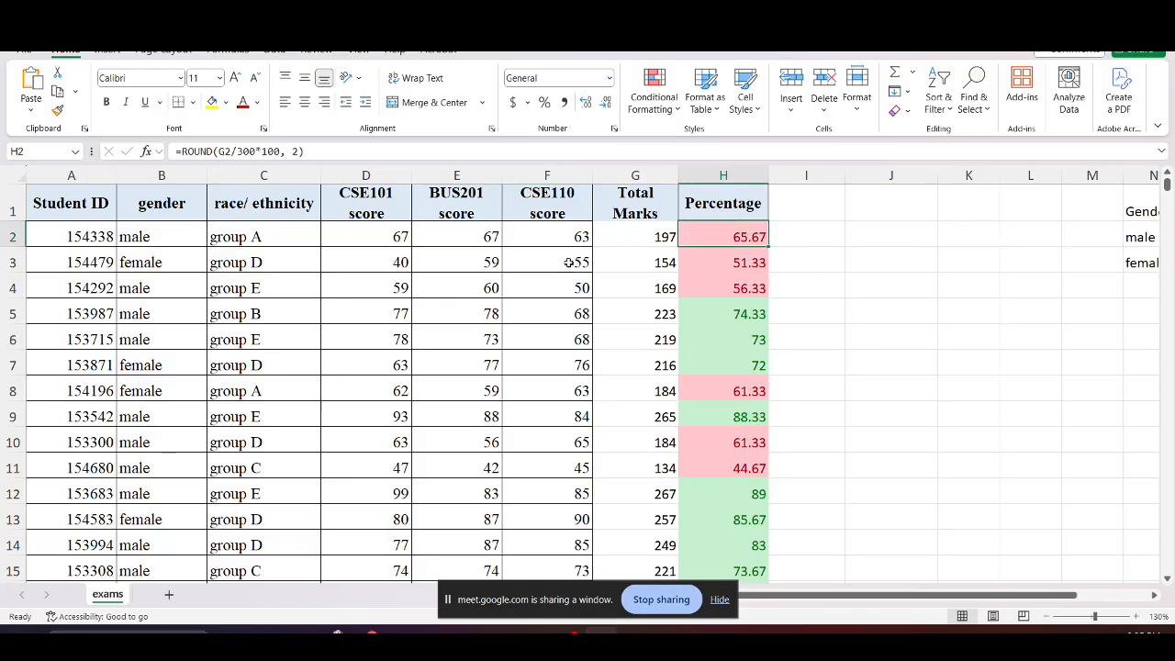
{"action": "left_click", "coordinate": [473, 241]}
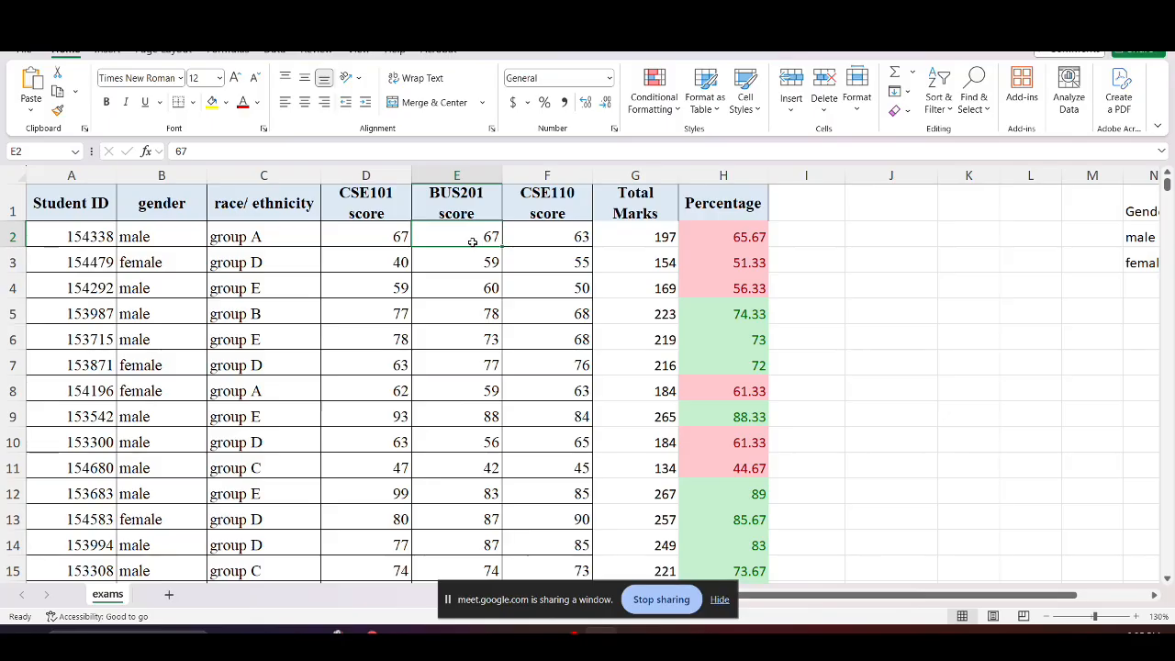
{"action": "type", "text": "90"}
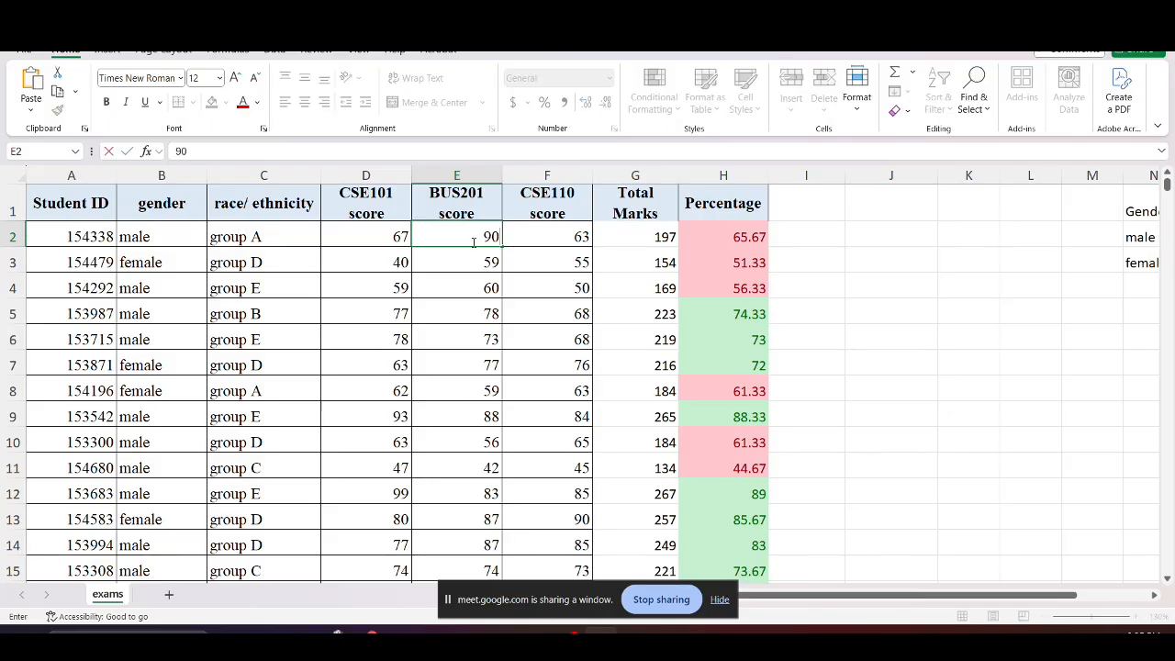
{"action": "key", "text": "Return"}
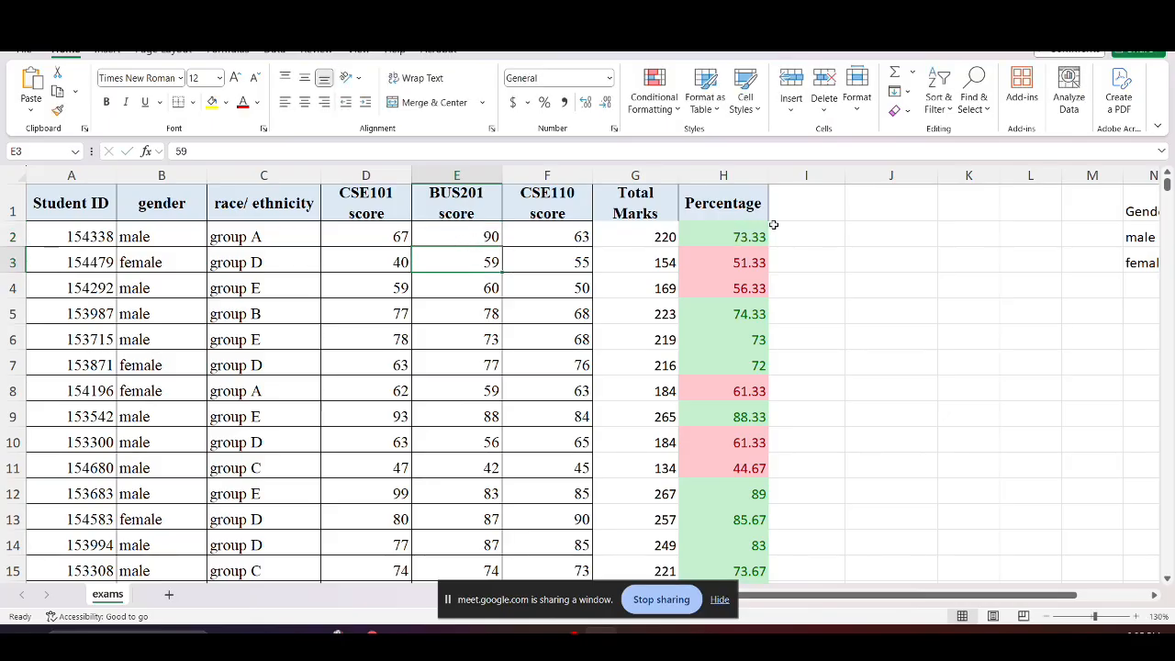
{"action": "left_click", "coordinate": [716, 233]}
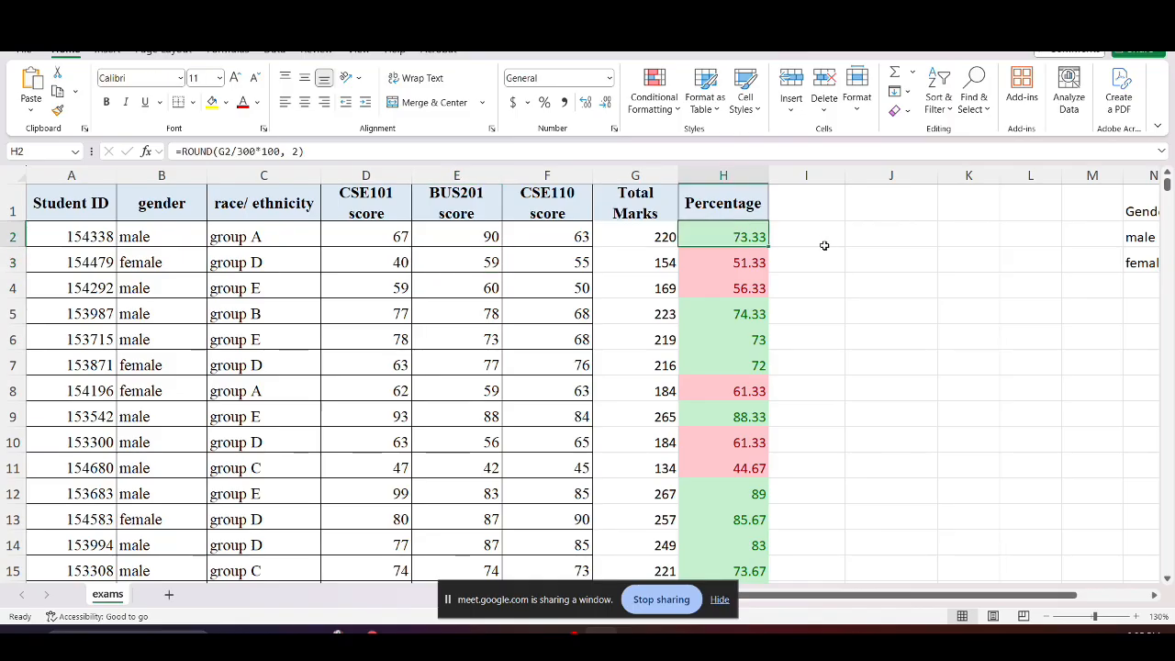
{"action": "key", "text": "ctrl+z"}
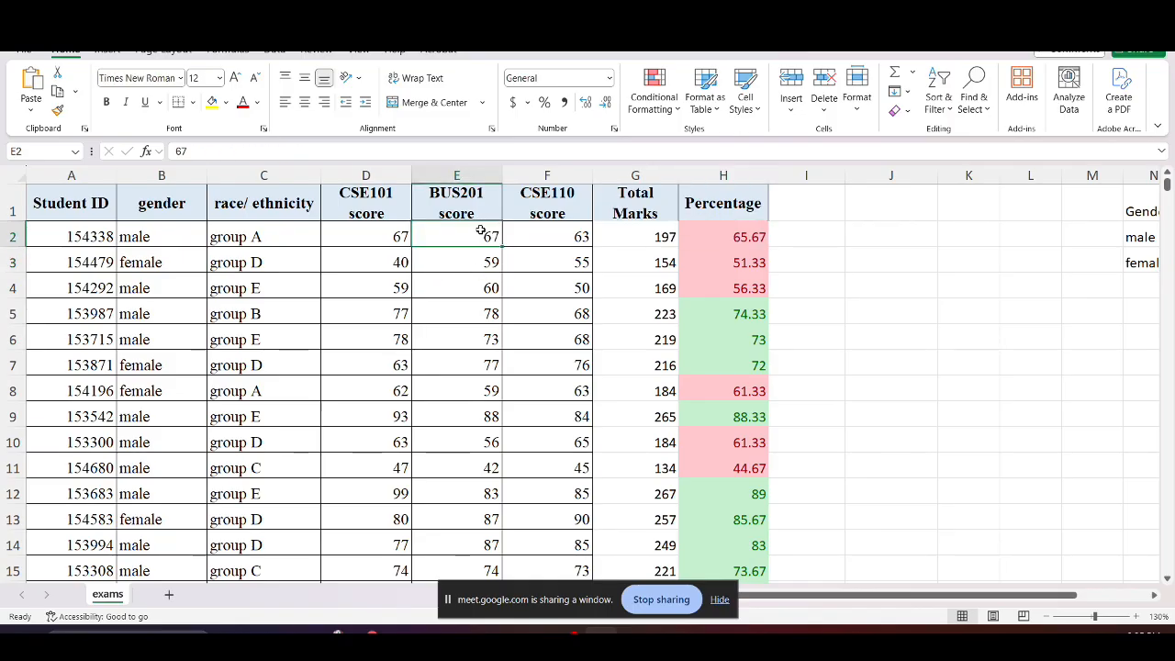
Repeat the highlighting test with a BUS201 score of 90 in E2 and undo it again
{"action": "type", "text": "90"}
{"action": "key", "text": "Return"}
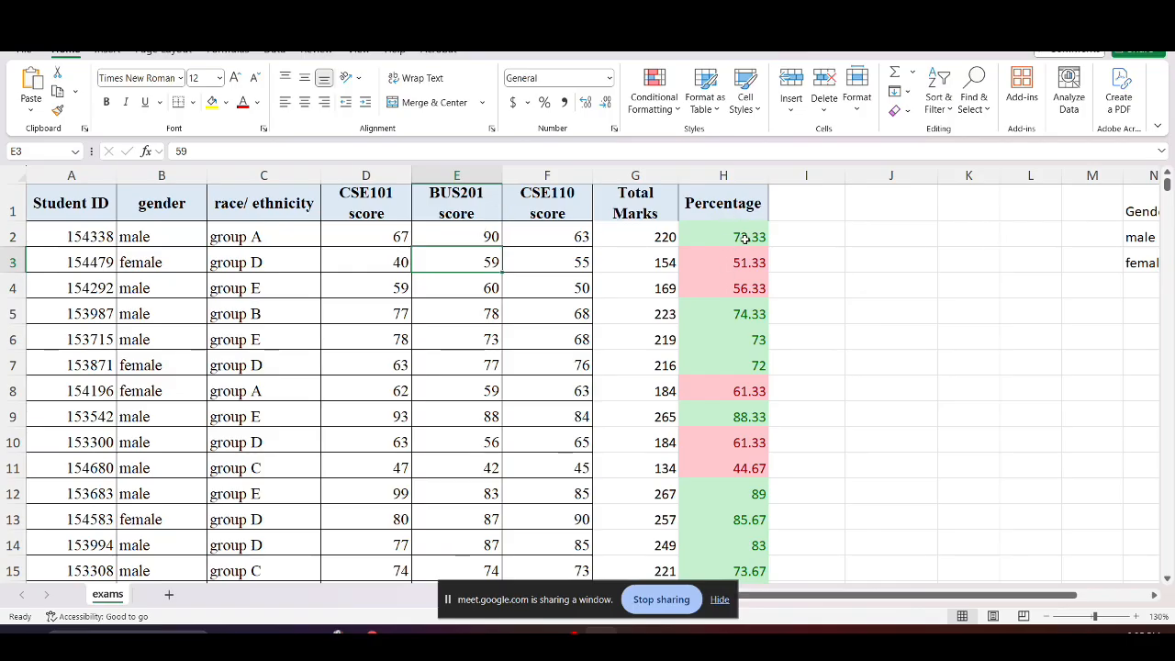
{"action": "key", "text": "ctrl+z"}
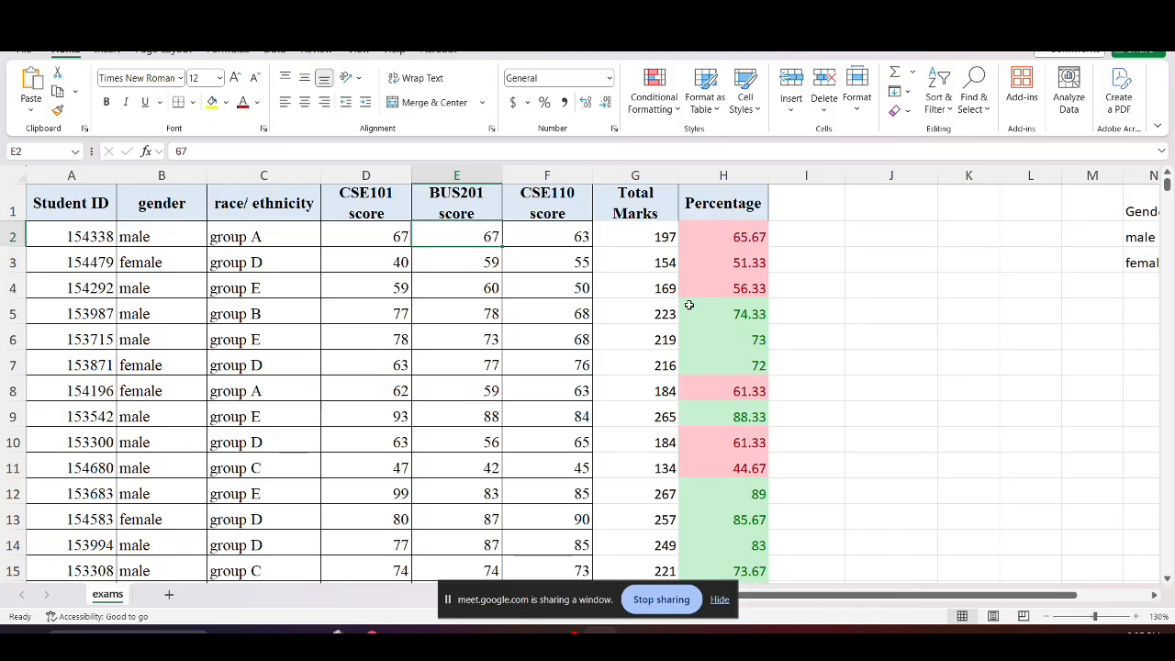
Test the highlighting with a BUS201 score of 30 in E5, then undo the change
{"action": "left_click", "coordinate": [484, 321]}
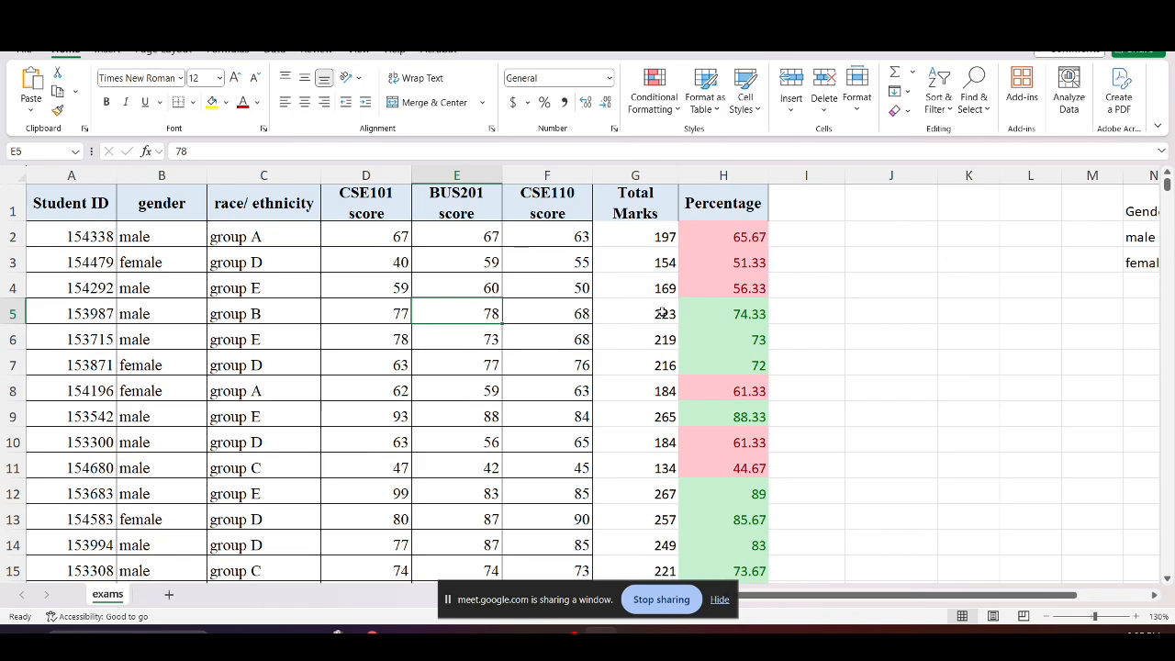
{"action": "type", "text": "30"}
{"action": "key", "text": "Return"}
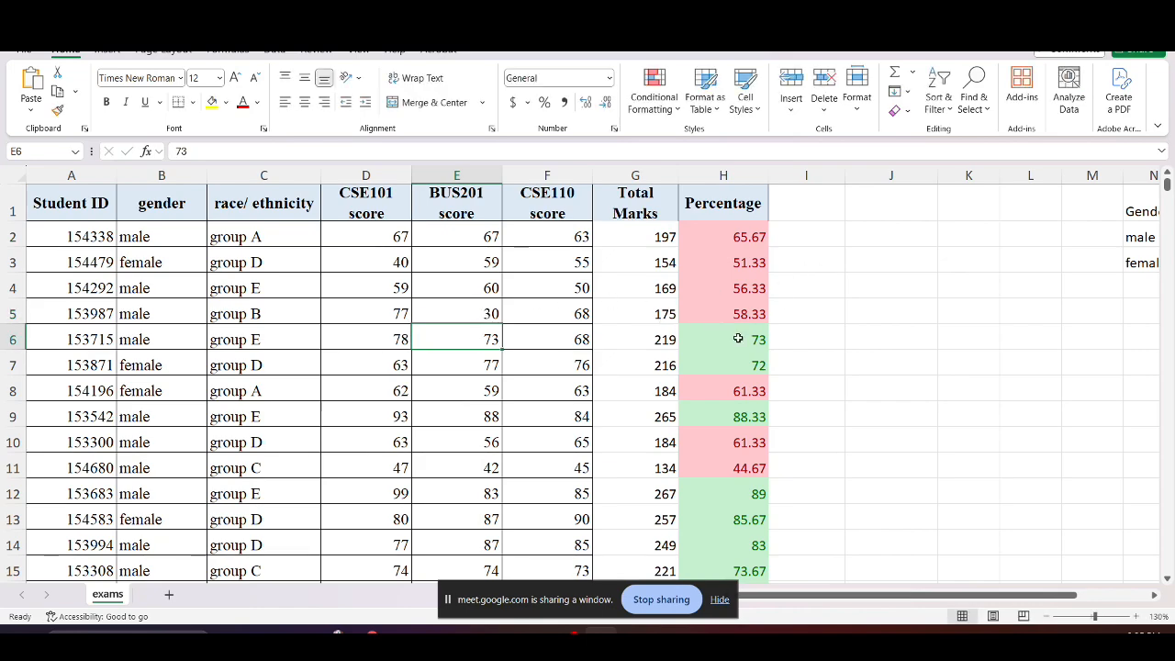
{"action": "key", "text": "ctrl+z"}
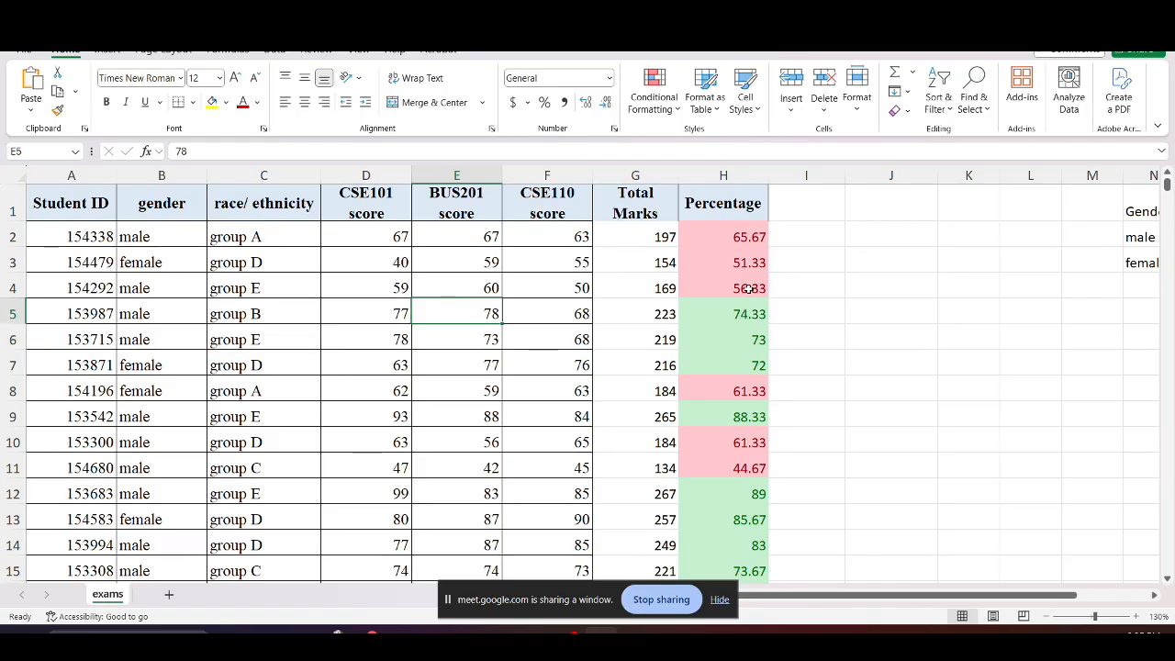
Edit the green conditional formatting rule on the Percentage column to cover cell values greater than or equal to 70 and apply it
{"action": "left_click", "coordinate": [748, 288]}
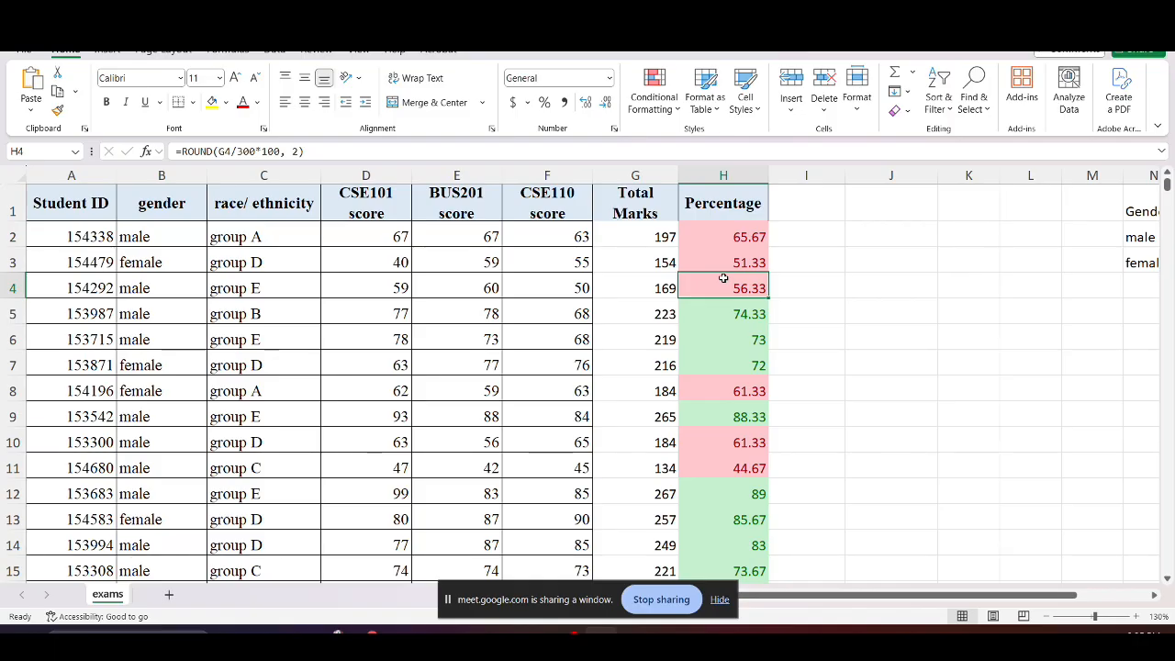
{"action": "left_click", "coordinate": [655, 111]}
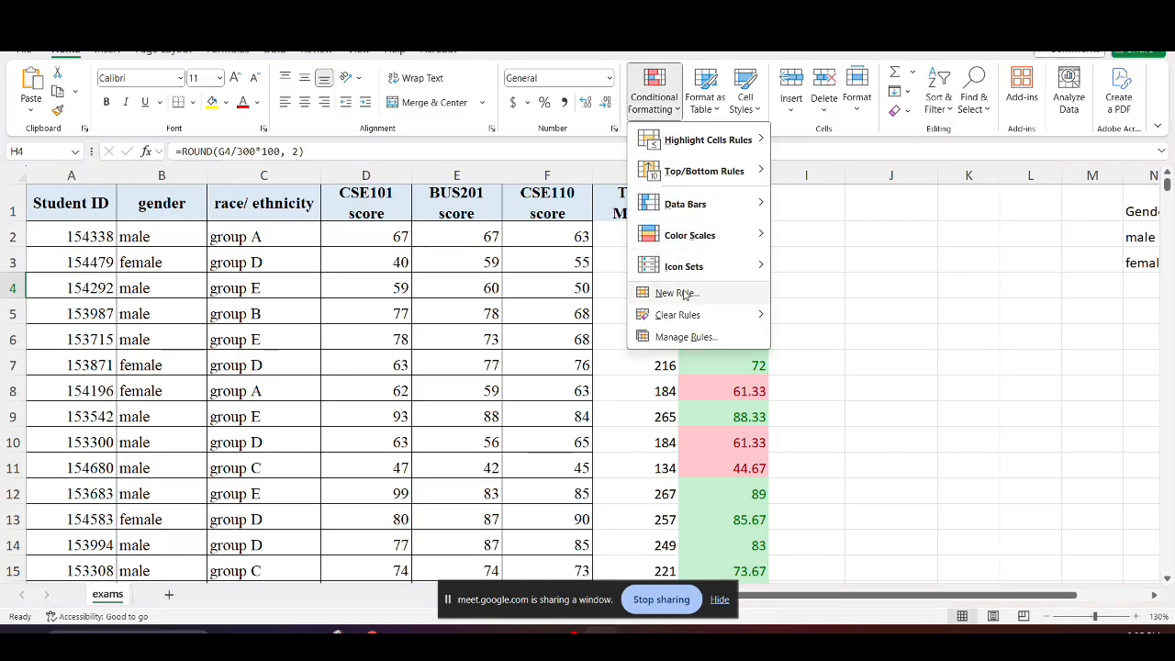
{"action": "left_click", "coordinate": [667, 339]}
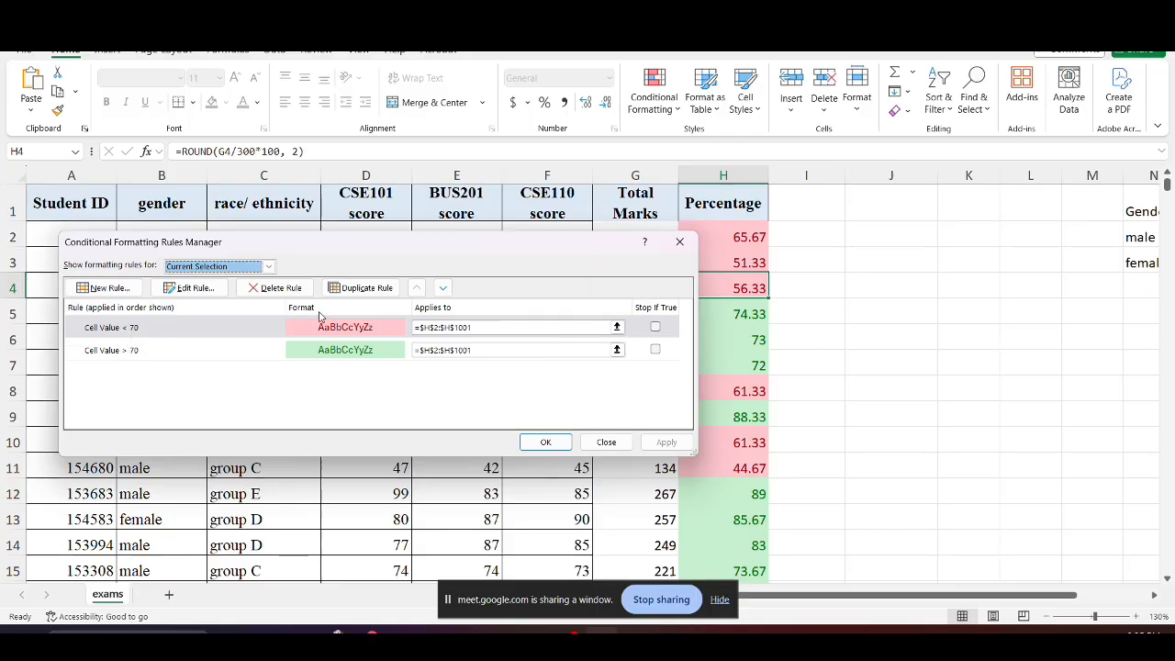
{"action": "left_click", "coordinate": [148, 356]}
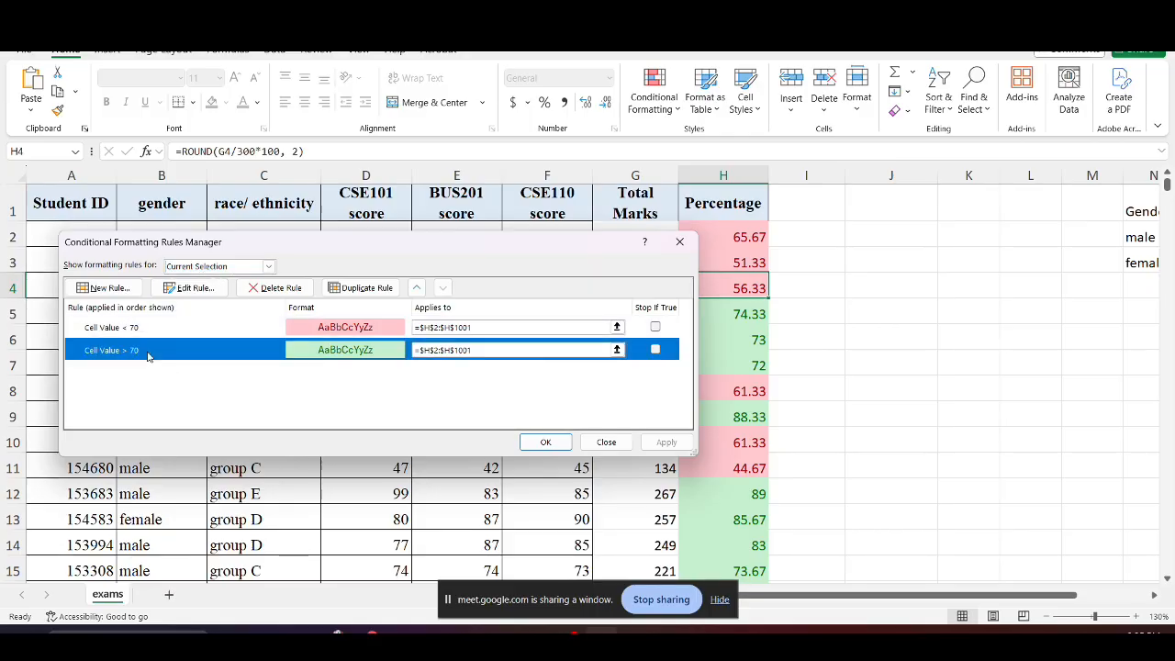
{"action": "left_click", "coordinate": [190, 288]}
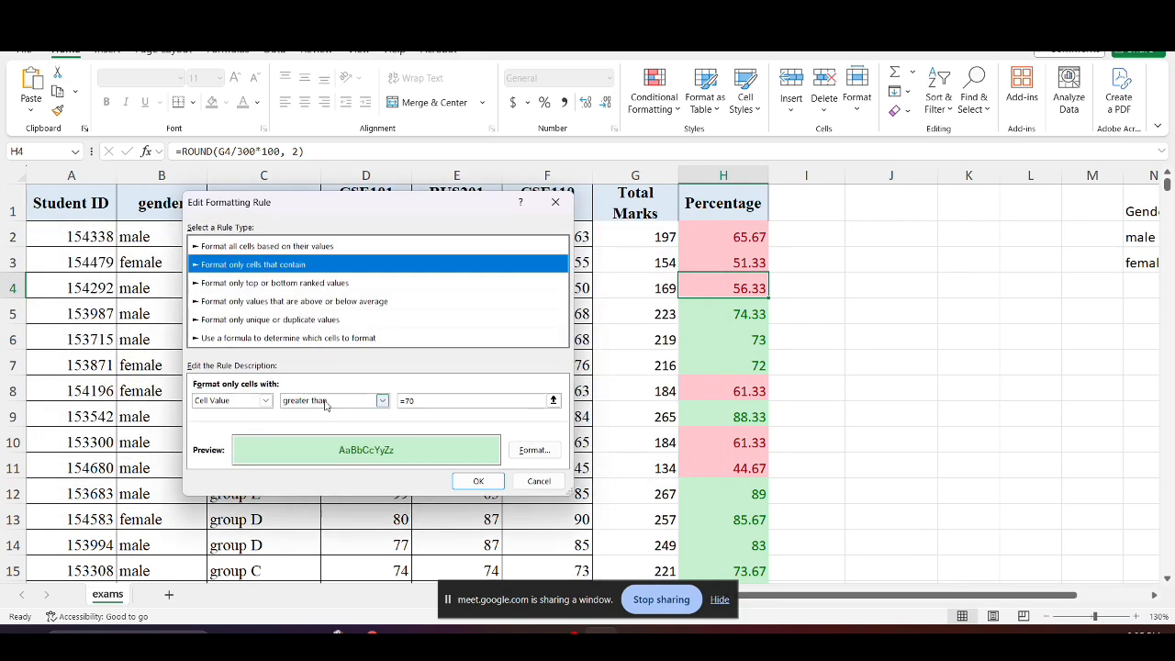
{"action": "left_click", "coordinate": [382, 401]}
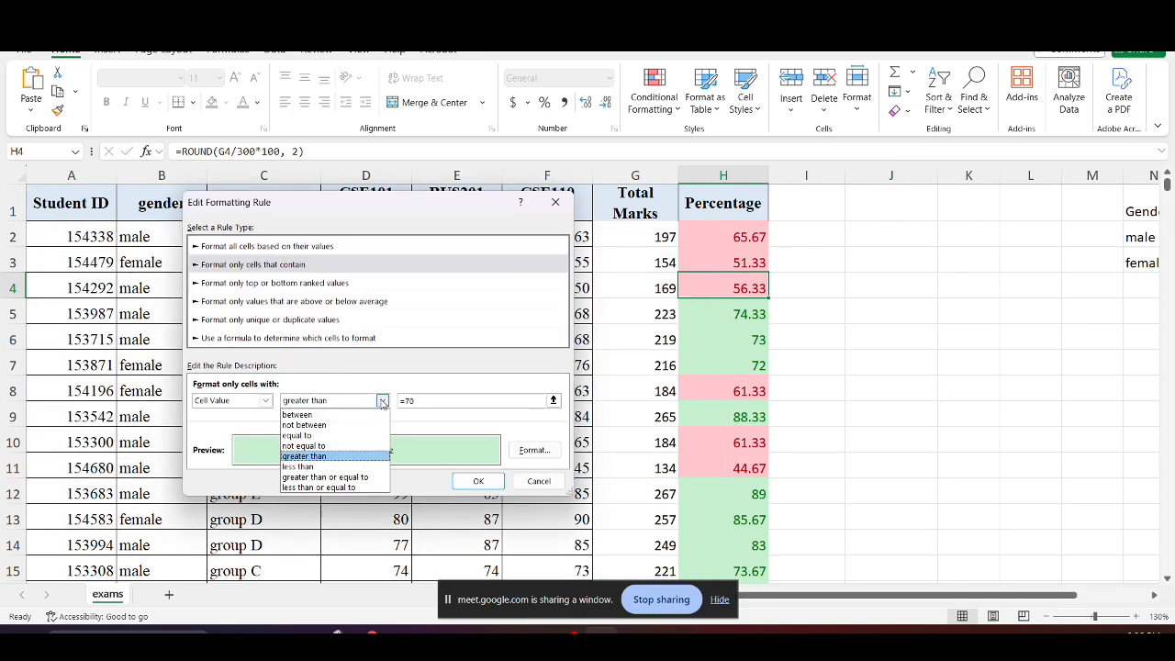
{"action": "left_click", "coordinate": [348, 478]}
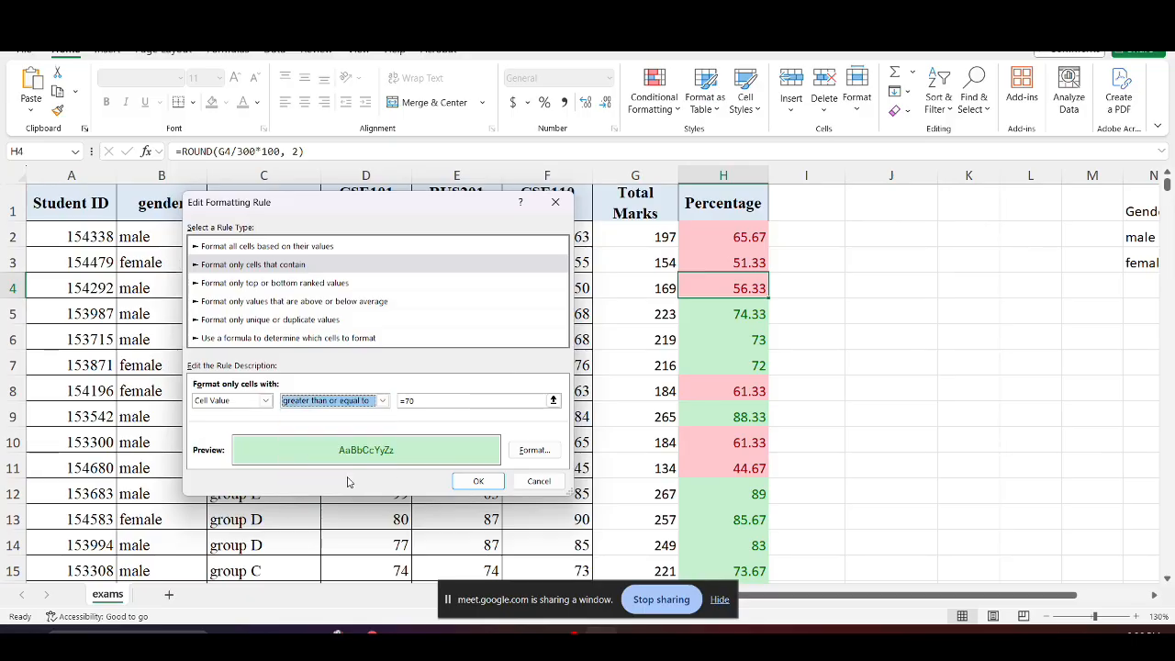
{"action": "left_click", "coordinate": [476, 485]}
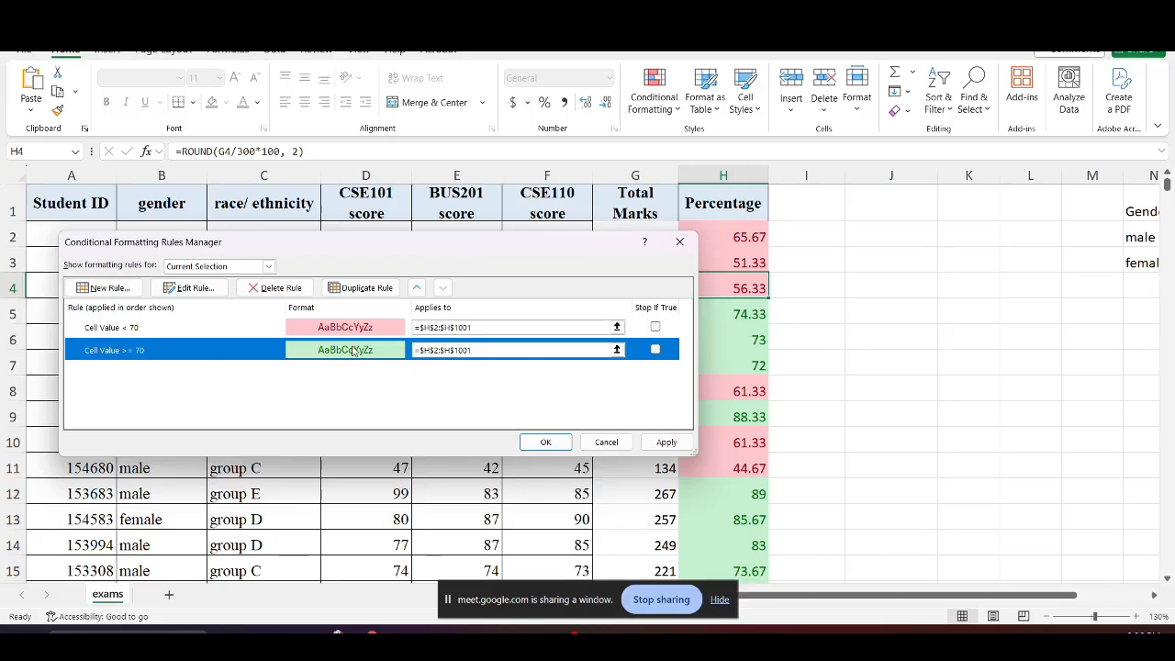
{"action": "left_click", "coordinate": [393, 327]}
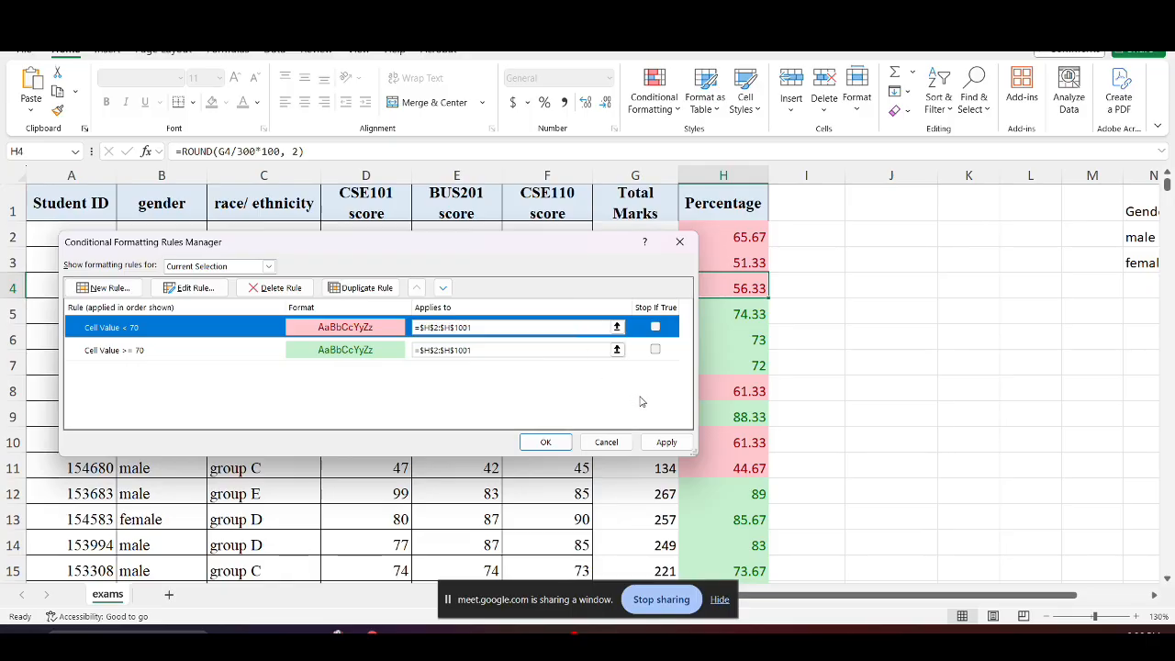
{"action": "left_click", "coordinate": [667, 442]}
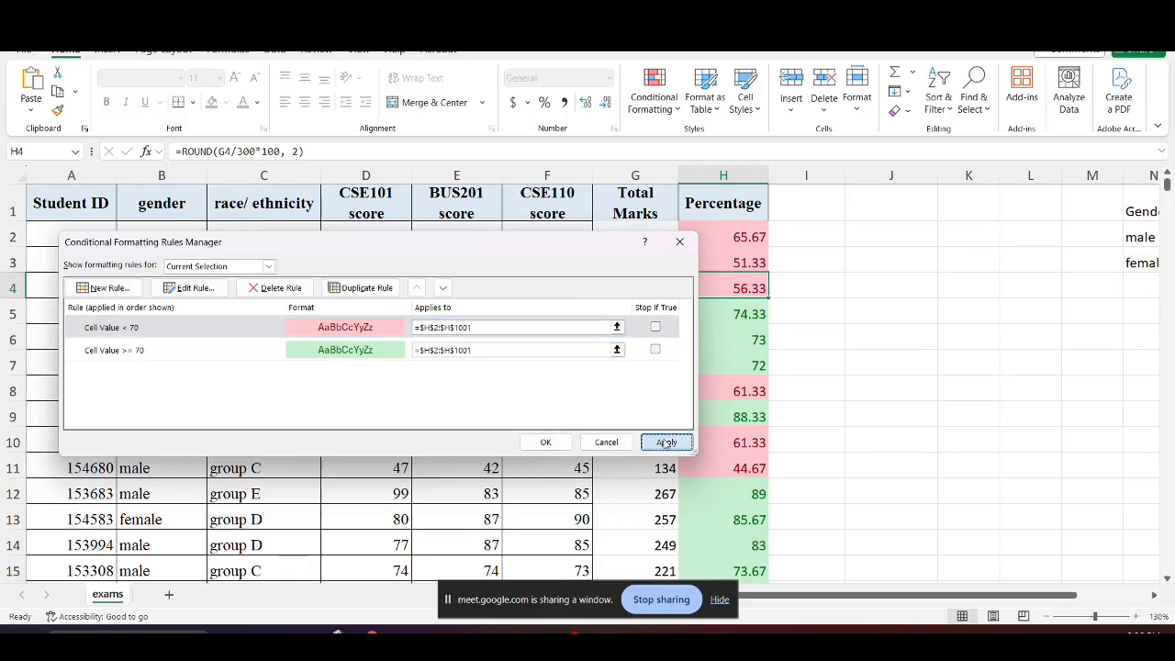
{"action": "left_click", "coordinate": [546, 442]}
Review the conditional formatting rules that apply to the Percentage column in the Rules Manager
{"action": "left_click", "coordinate": [716, 266]}
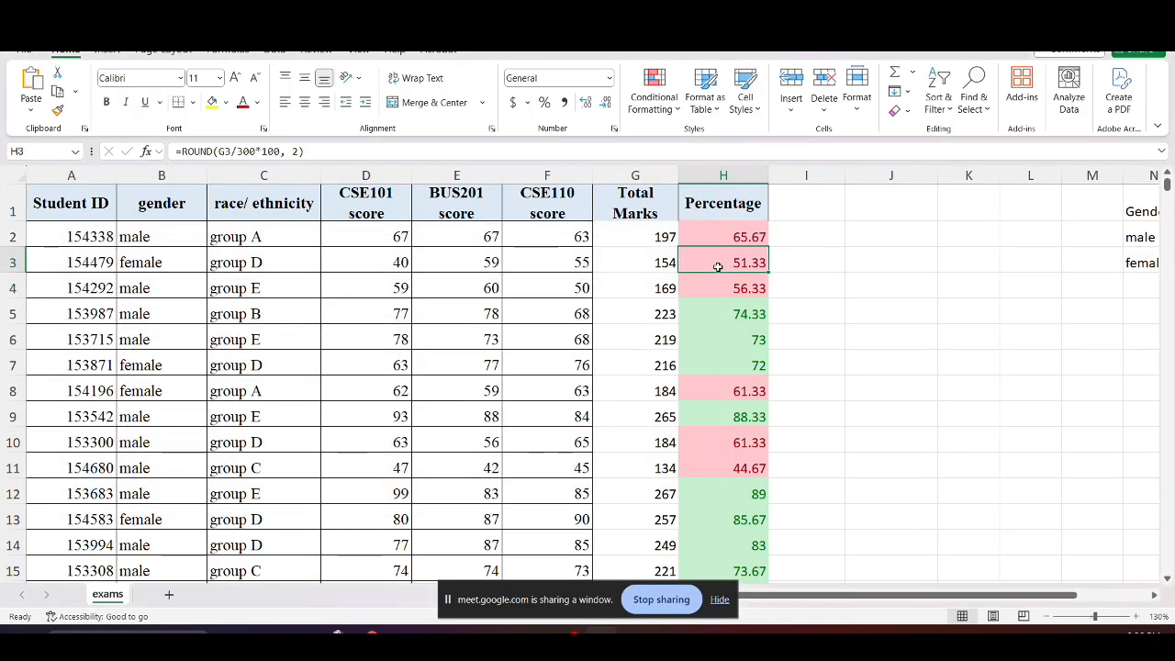
{"action": "left_click", "coordinate": [652, 107]}
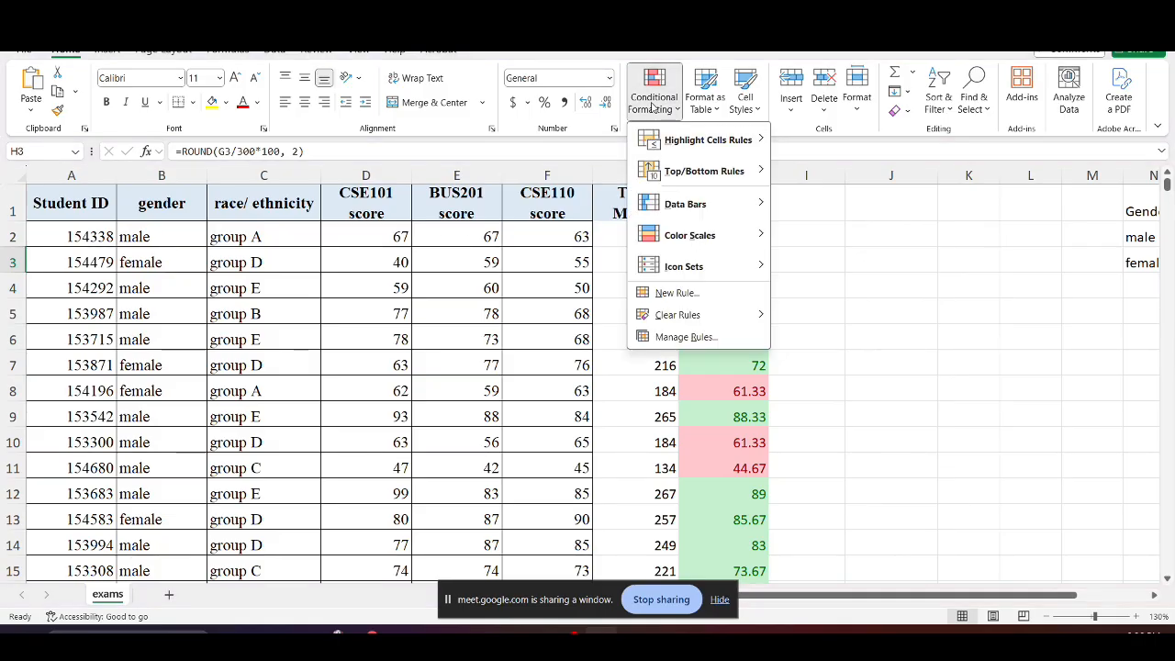
{"action": "left_click", "coordinate": [685, 337]}
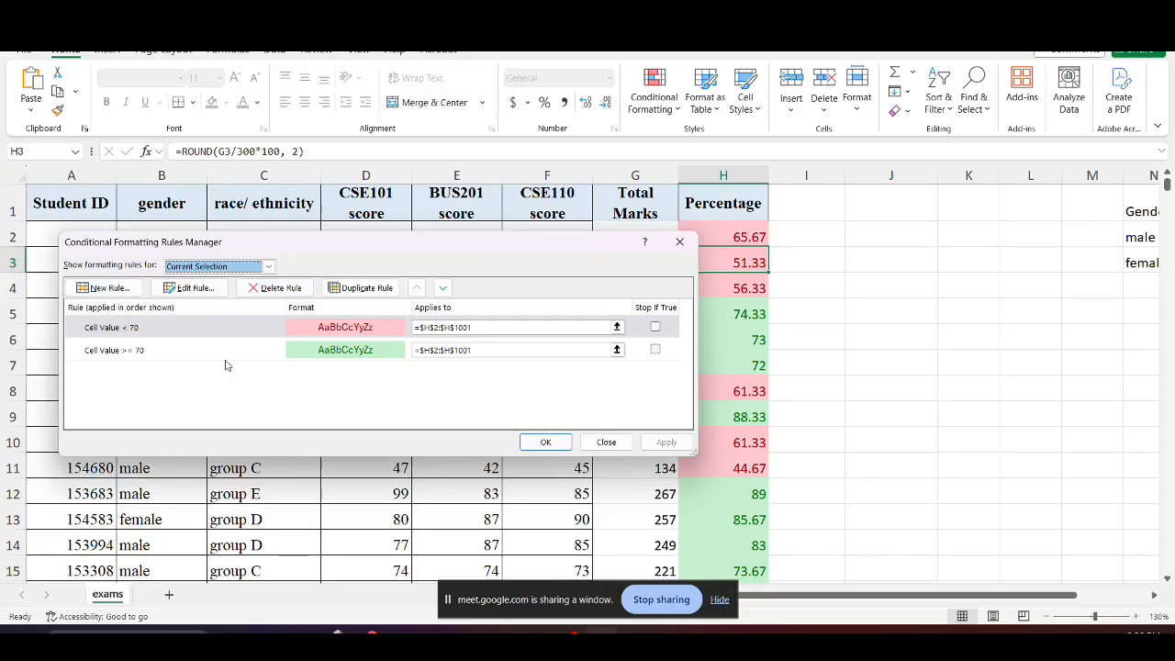
{"action": "left_click", "coordinate": [545, 442]}
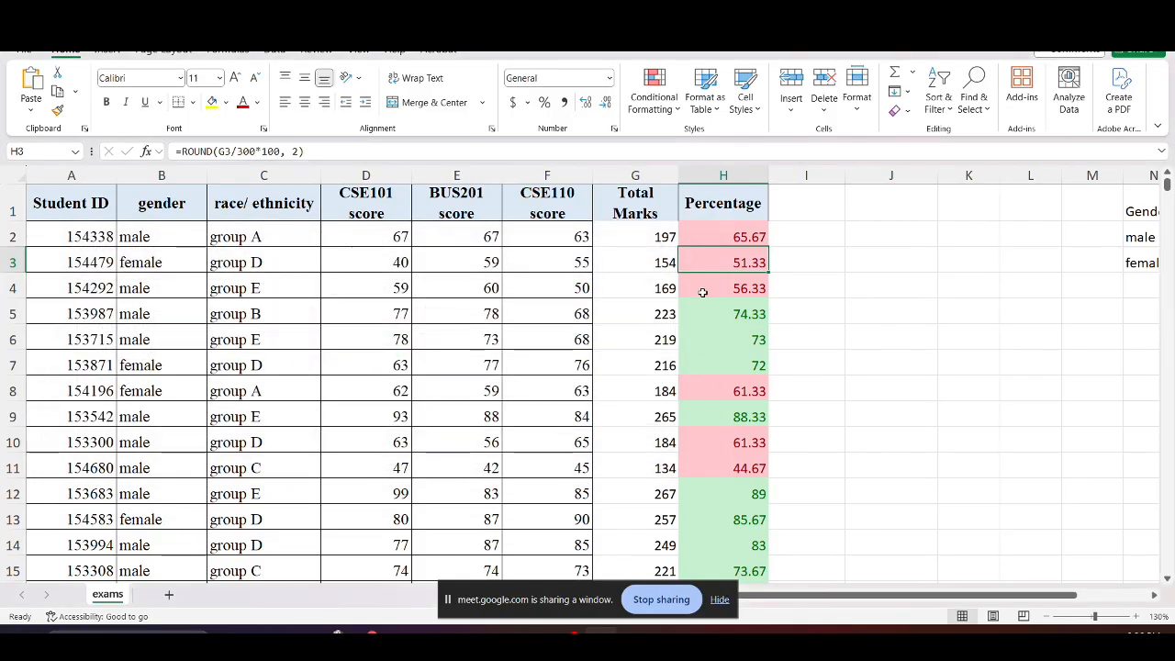
{"action": "left_click", "coordinate": [712, 304]}
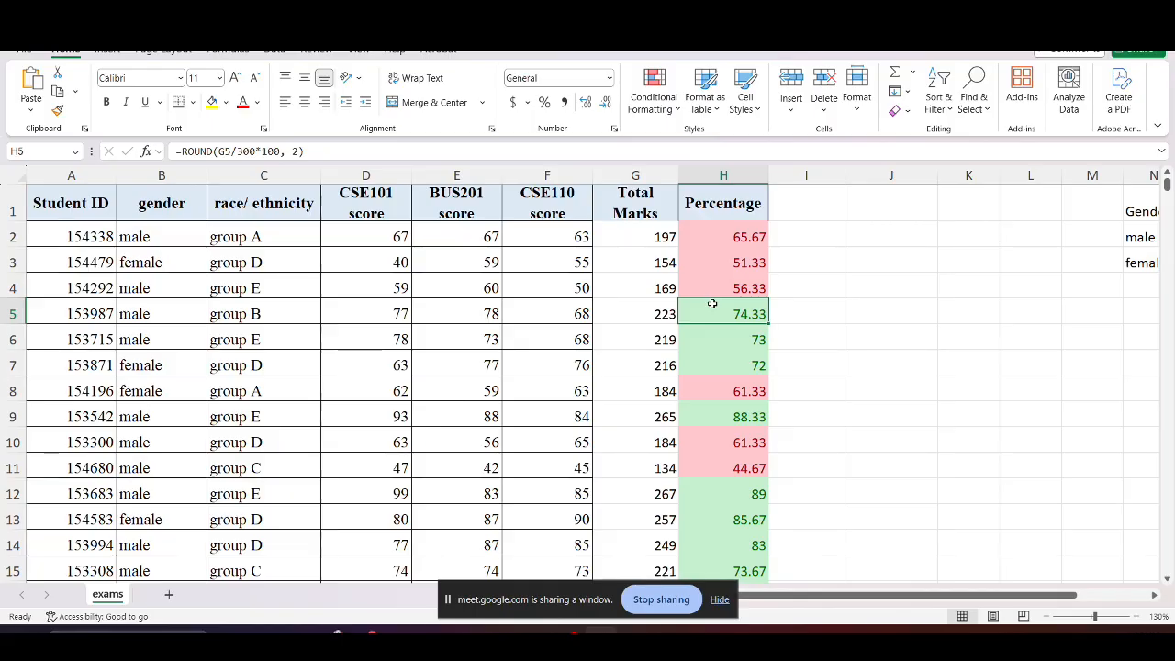
Switch to the Lab 06 Classwork document to check the tasks, then return to the Excel workbook
{"action": "key", "text": "alt+Tab"}
{"action": "key", "text": "alt+Tab"}
{"action": "key", "text": "alt+Tab"}
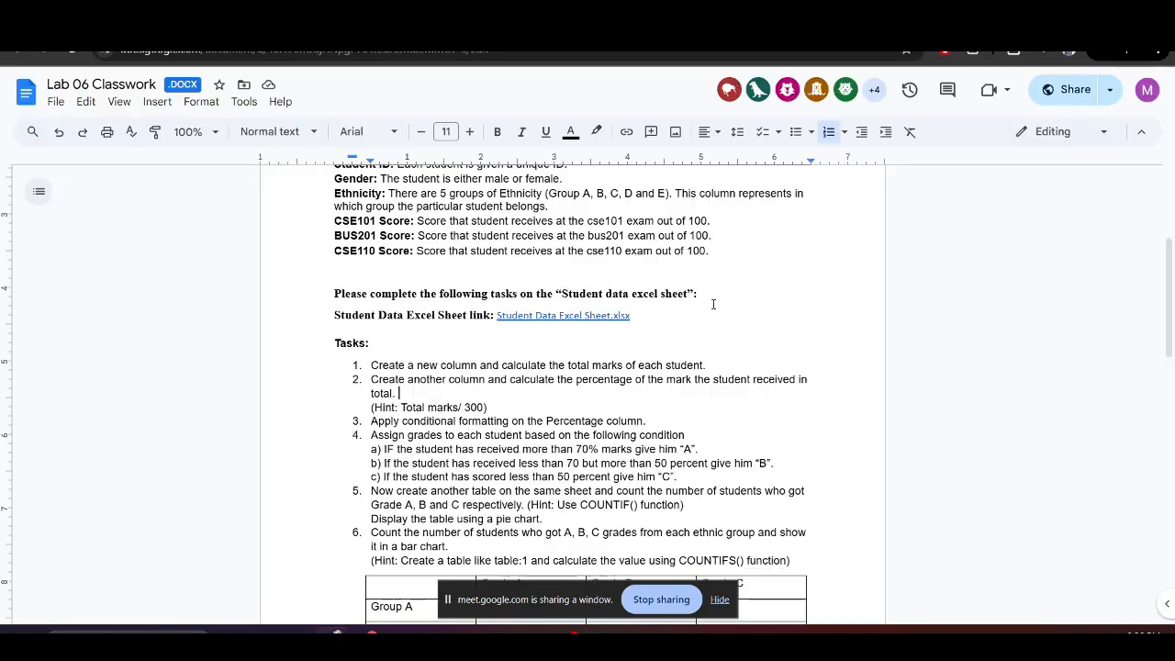
{"action": "key", "text": "alt+Tab"}
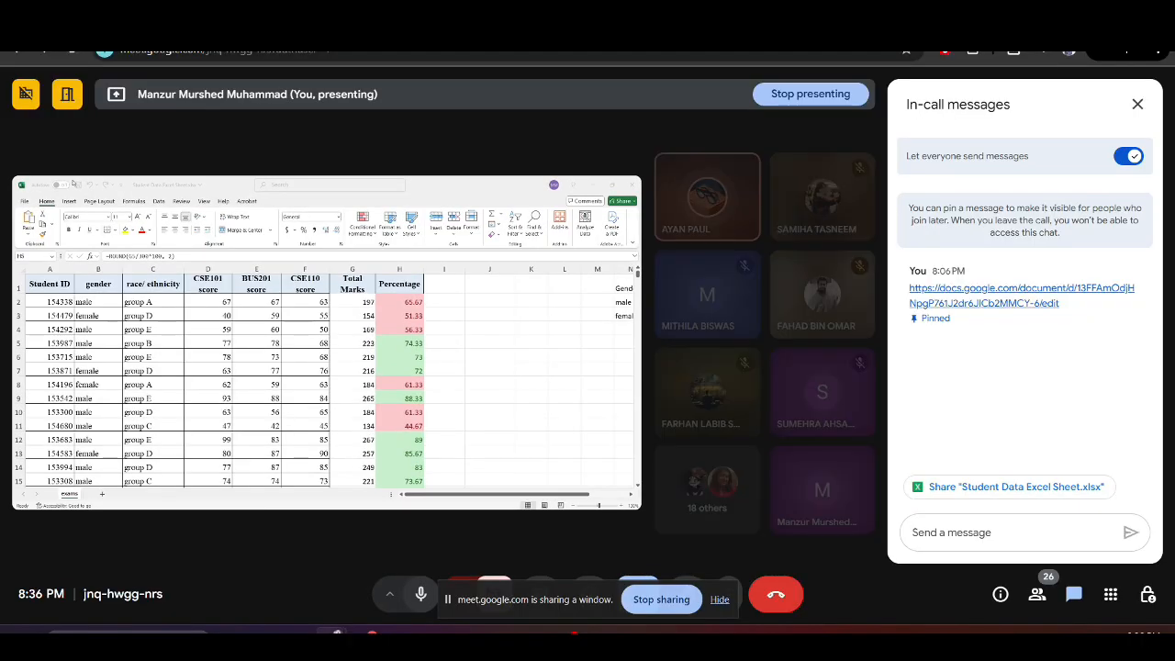
{"action": "key", "text": "alt+Tab"}
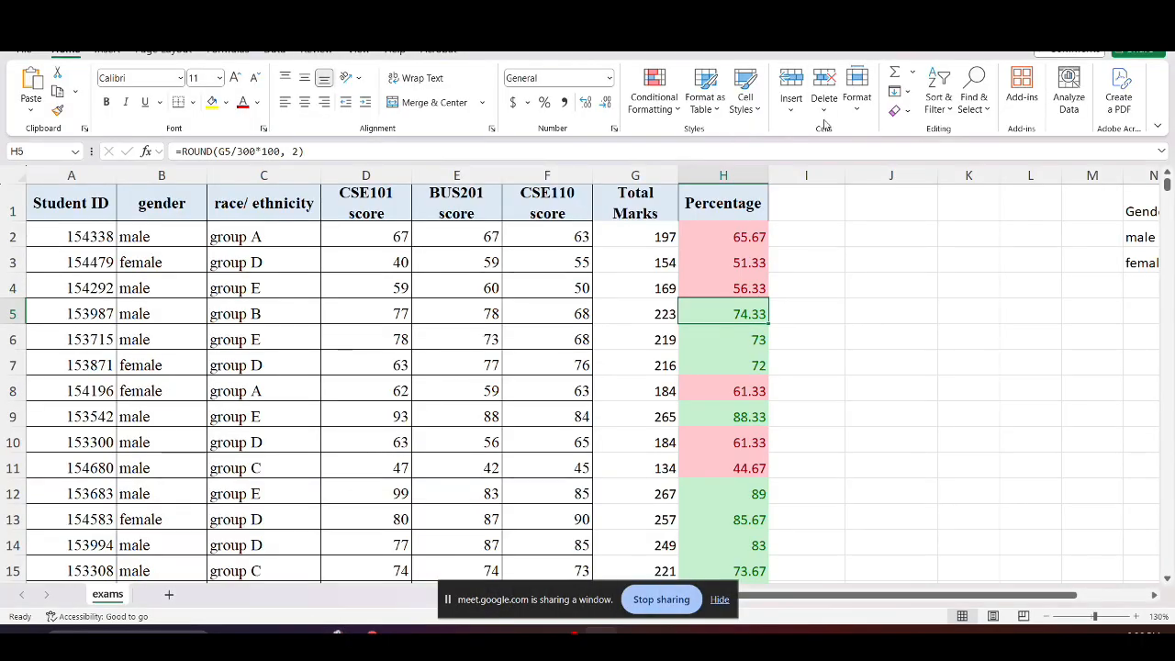
Undo the conditional formatting on the Percentage column until its percentages are unformatted again
{"action": "left_click", "coordinate": [728, 237]}
{"action": "key", "text": "ctrl+z"}
{"action": "key", "text": "ctrl+z"}
{"action": "key", "text": "ctrl+z"}
{"action": "key", "text": "ctrl+z"}
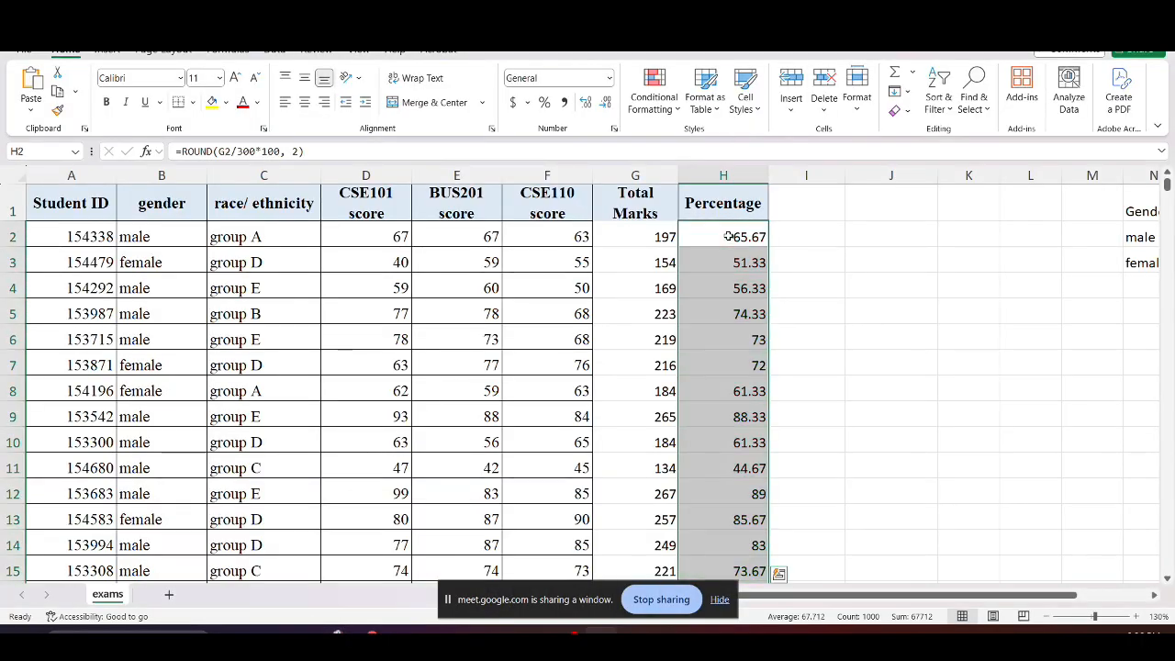
{"action": "double_click", "coordinate": [758, 237]}
{"action": "left_click", "coordinate": [888, 237]}
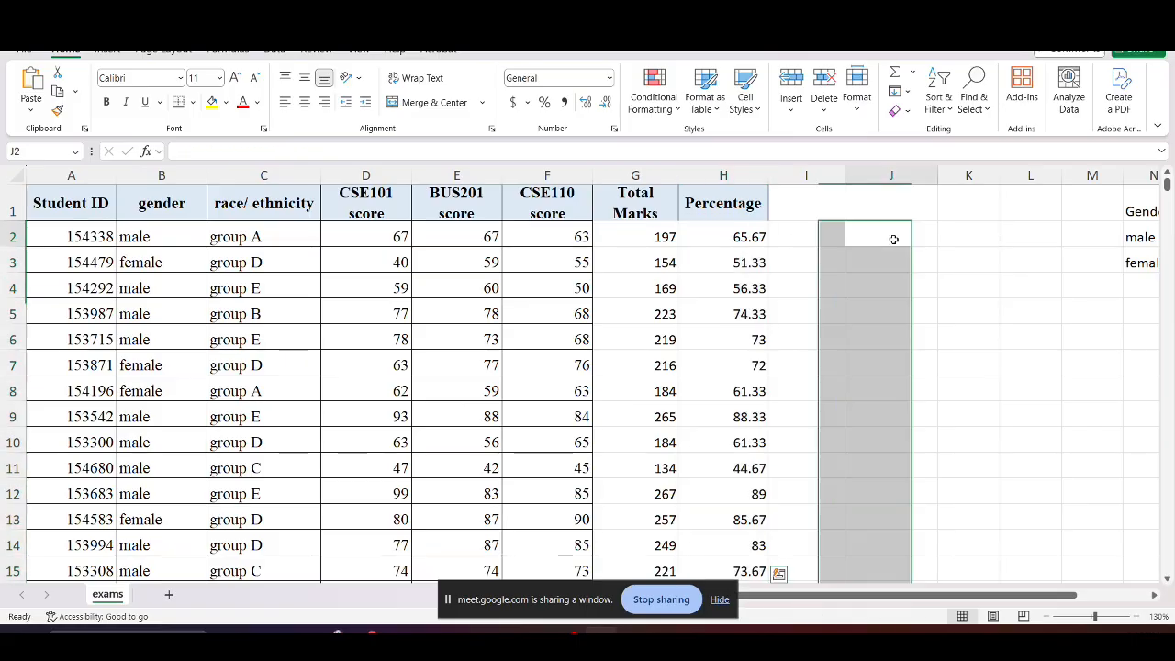
Highlight cells greater than 70 in the Percentage column with Green Fill with Dark Green Text
{"action": "left_click", "coordinate": [724, 176]}
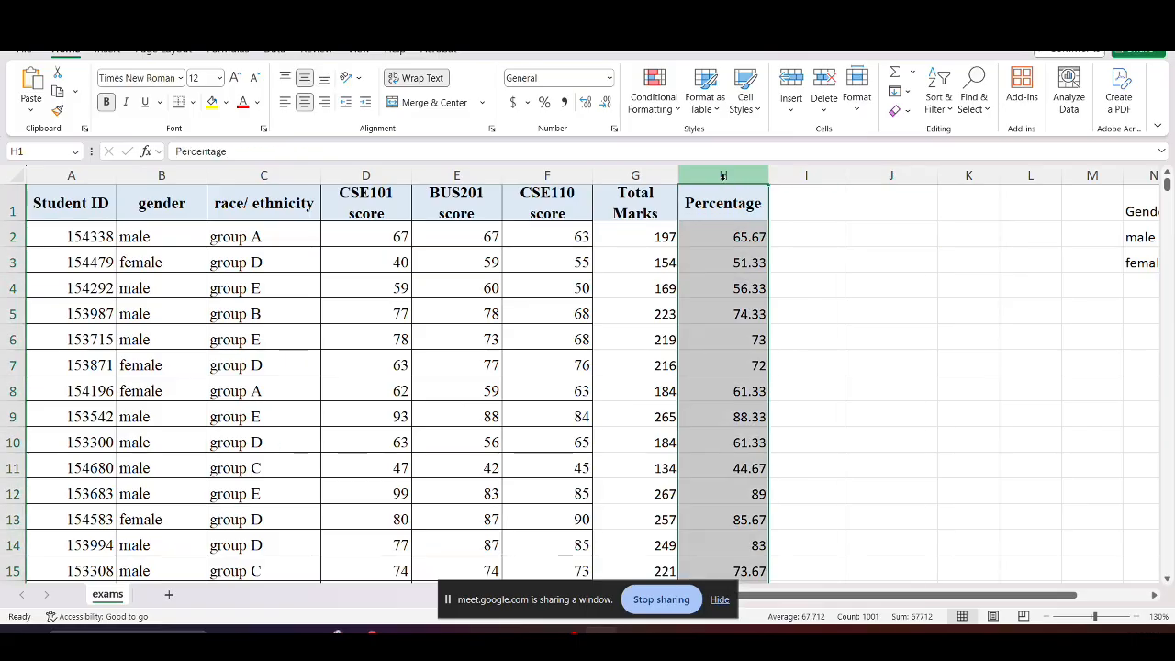
{"action": "left_click", "coordinate": [643, 99]}
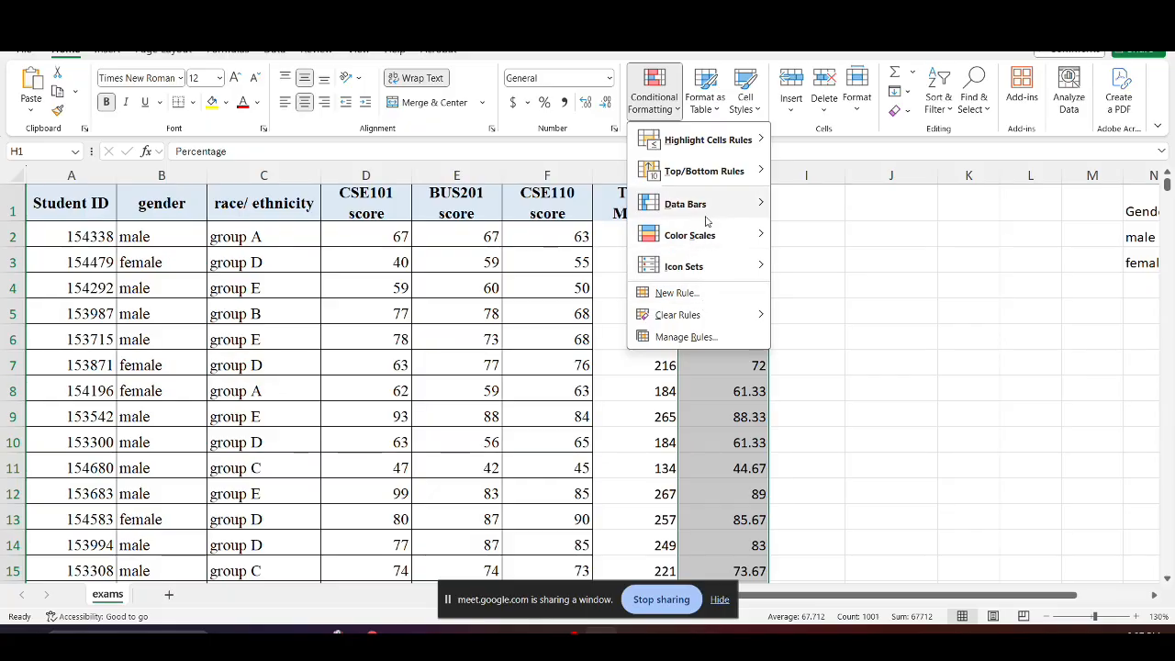
{"action": "mouse_move", "coordinate": [702, 143]}
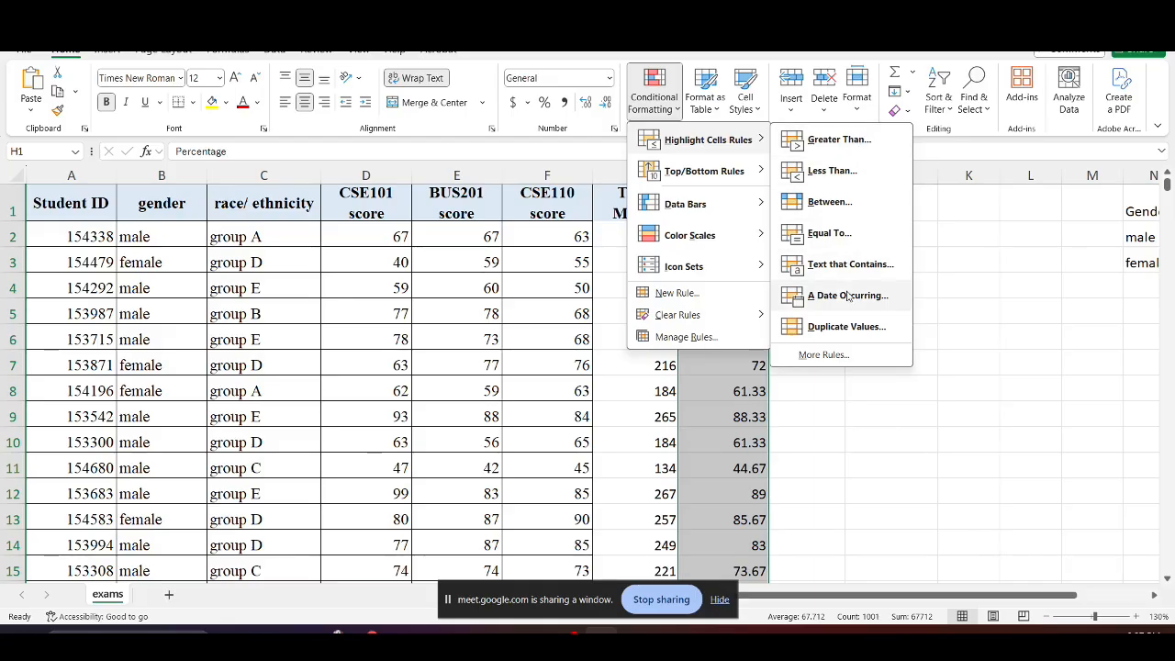
{"action": "left_click", "coordinate": [838, 140]}
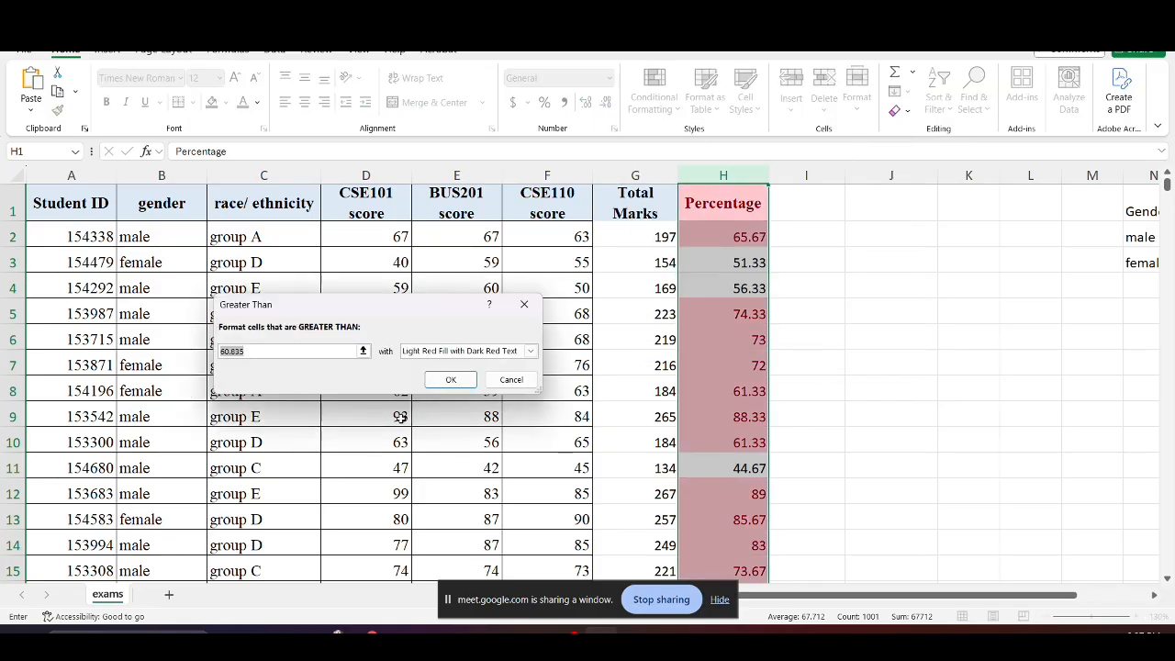
{"action": "left_click", "coordinate": [272, 348]}
{"action": "key", "text": "BackSpace"}
{"action": "key", "text": "BackSpace"}
{"action": "key", "text": "BackSpace"}
{"action": "key", "text": "BackSpace"}
{"action": "key", "text": "BackSpace"}
{"action": "key", "text": "BackSpace"}
{"action": "type", "text": "7"}
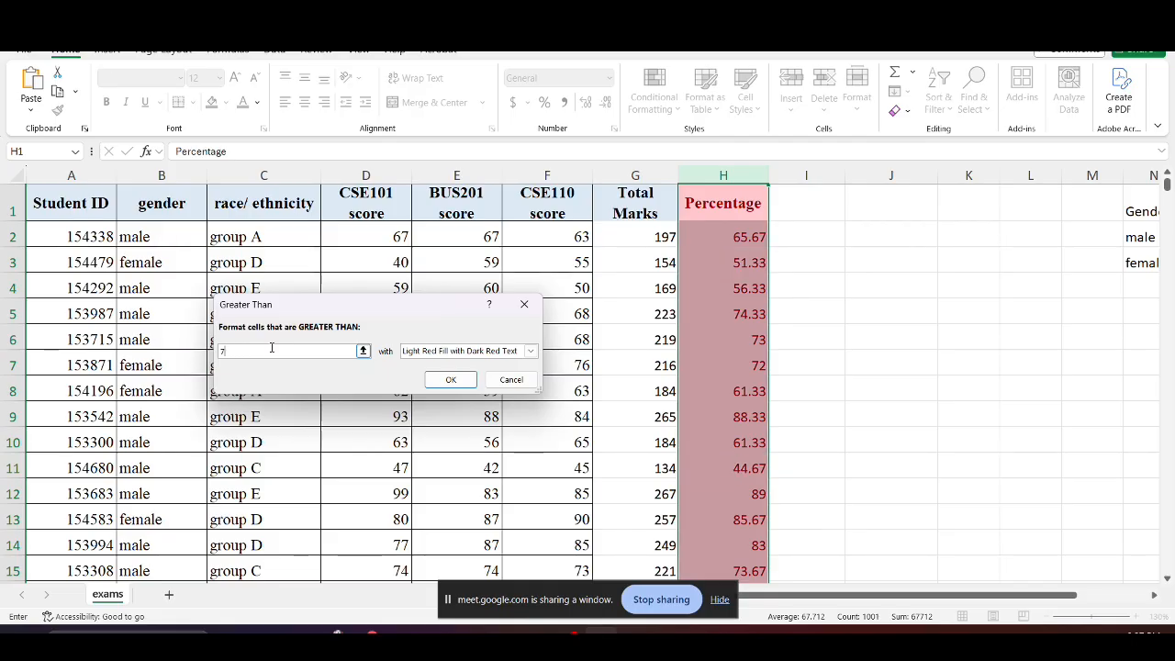
{"action": "type", "text": "0"}
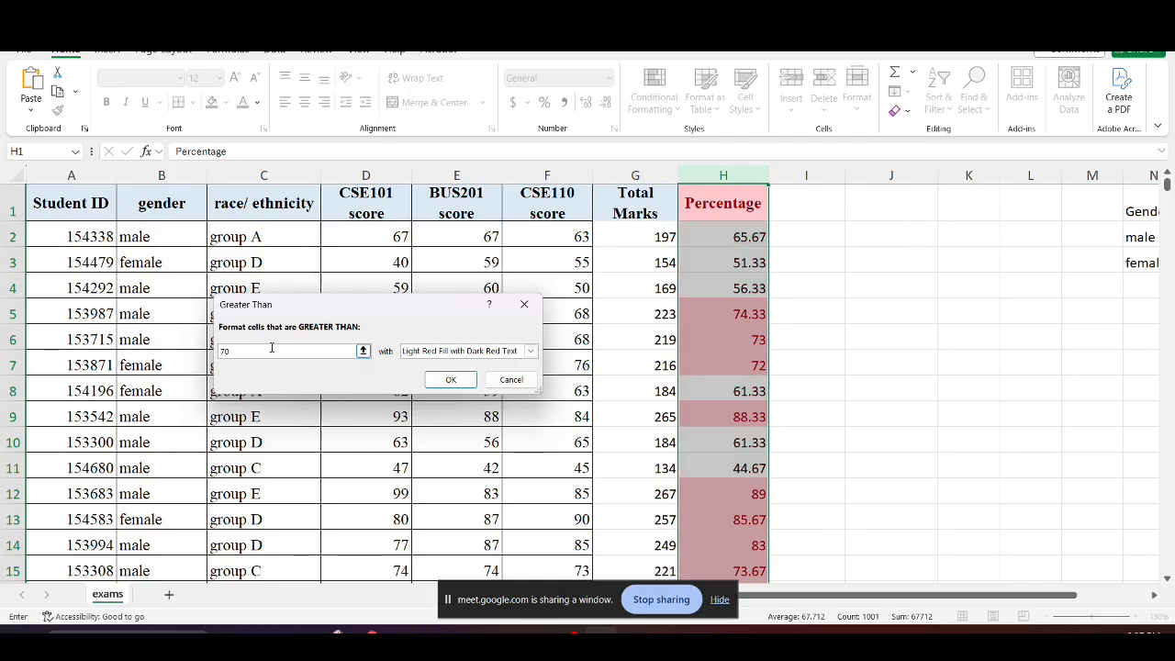
{"action": "left_click", "coordinate": [472, 353]}
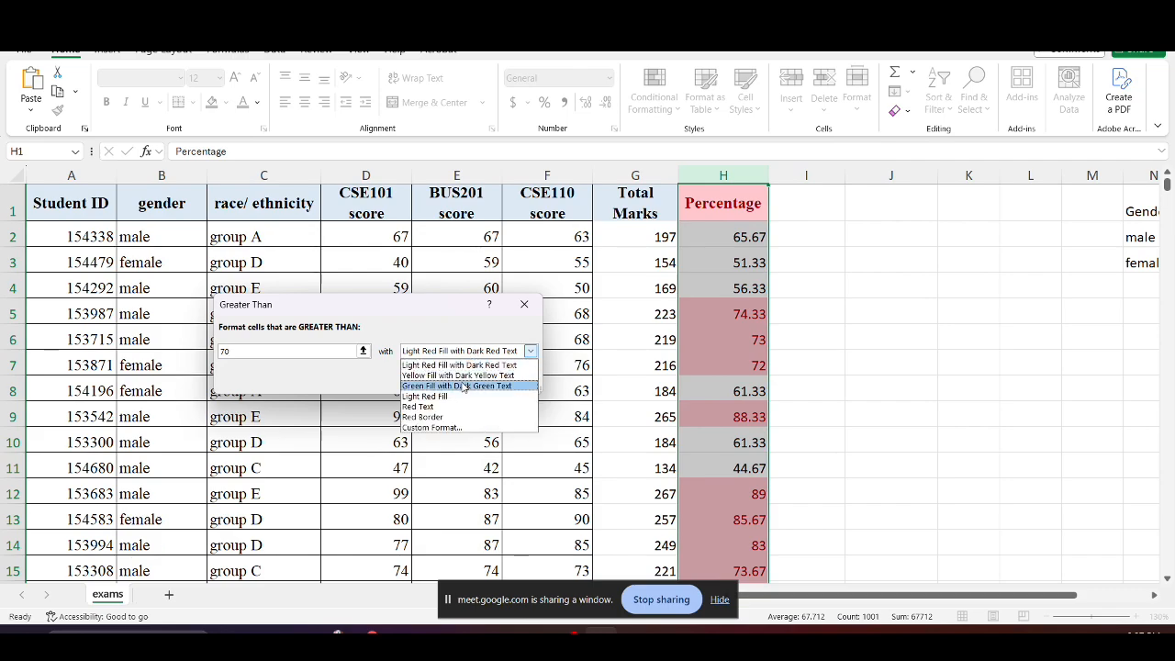
{"action": "left_click", "coordinate": [464, 385]}
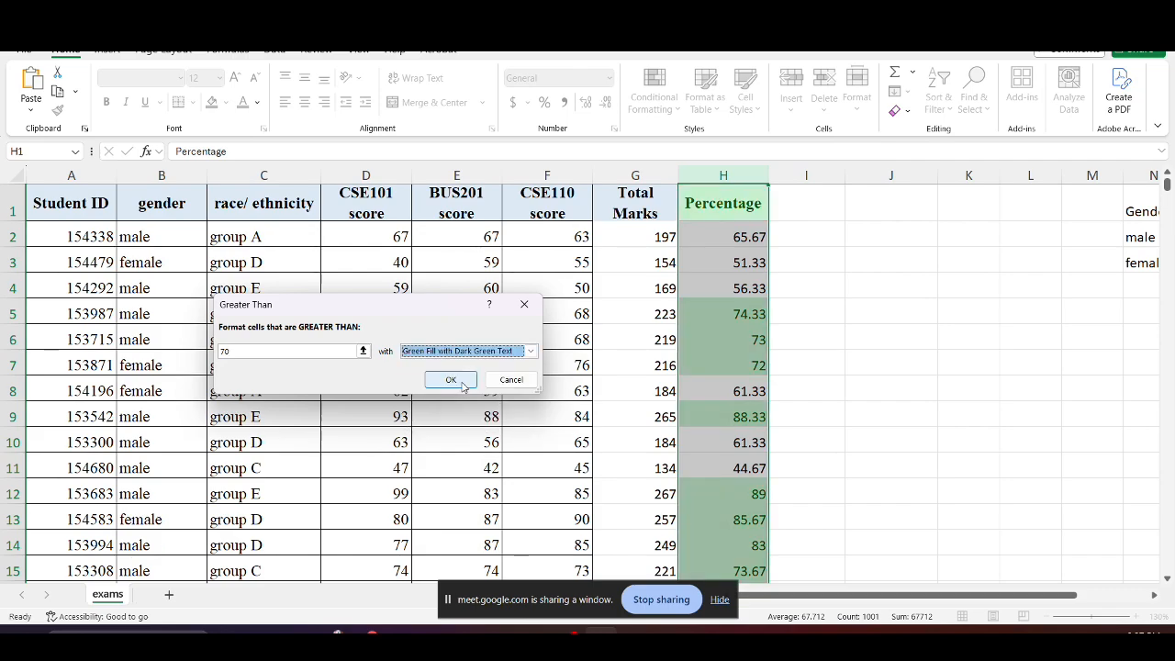
{"action": "left_click", "coordinate": [460, 384]}
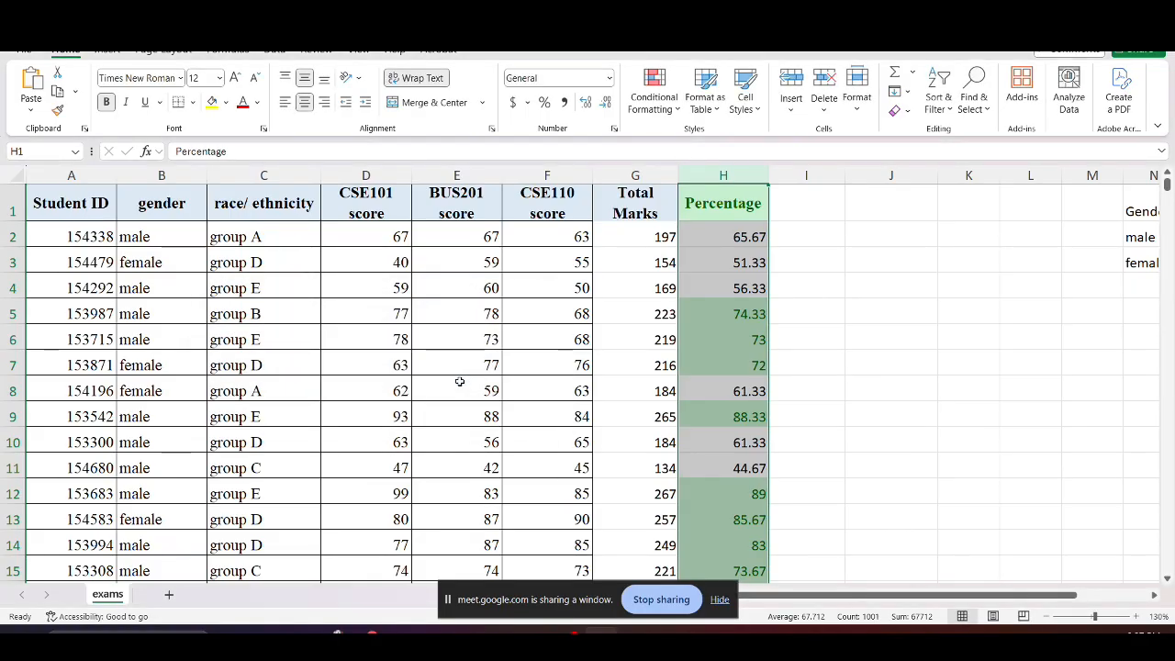
{"action": "key", "text": "alt+Tab"}
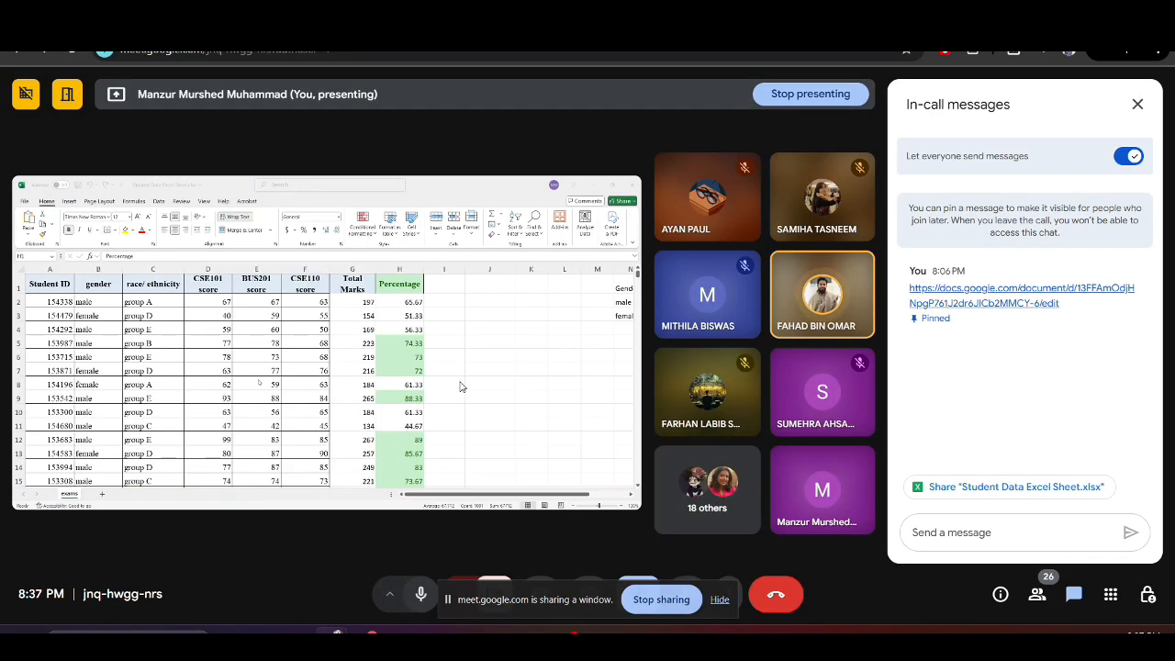
{"action": "key", "text": "alt+Tab"}
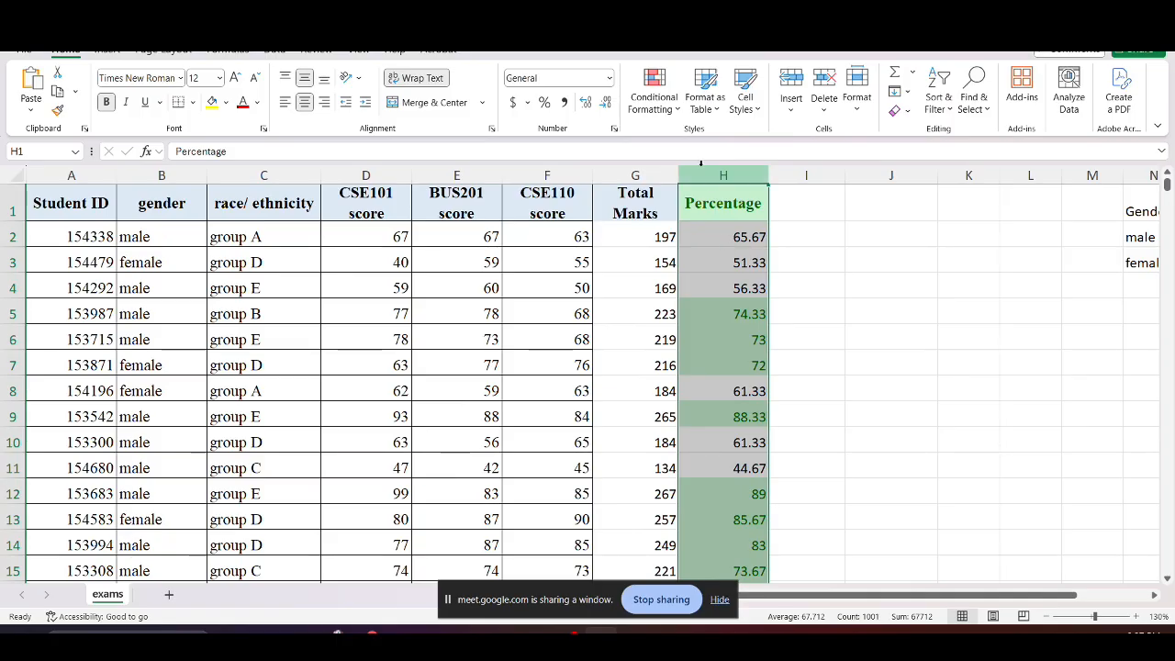
{"action": "left_click", "coordinate": [654, 90]}
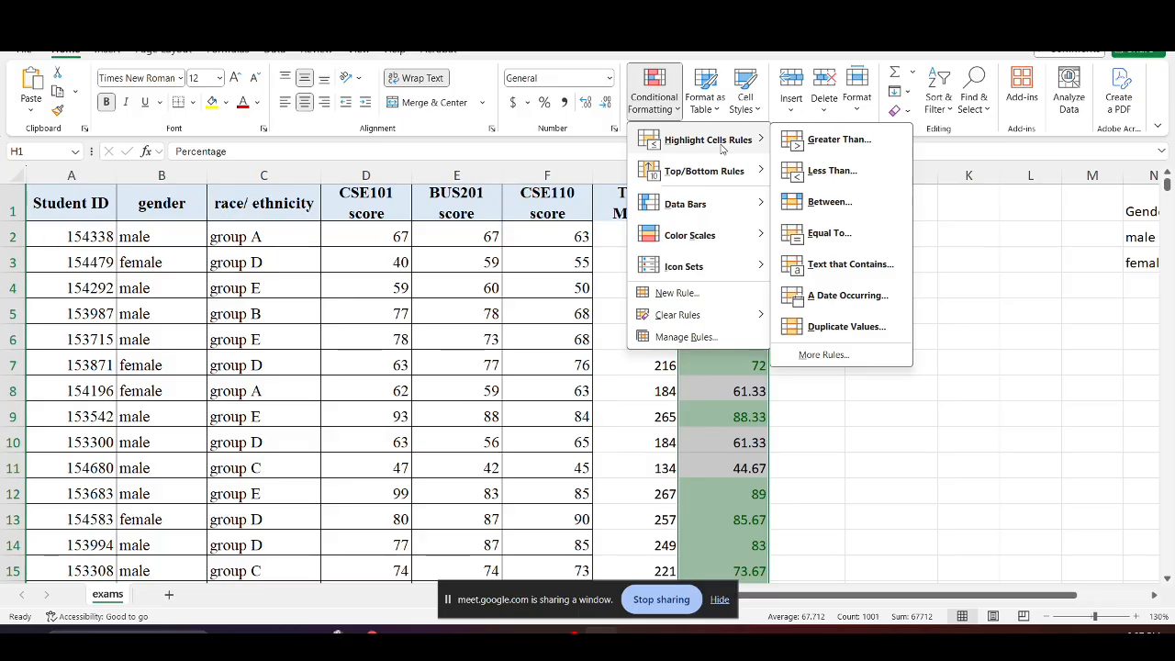
{"action": "left_click", "coordinate": [867, 401]}
Switch to the Google Meet call, stop sharing the Excel window, and check the participant list
{"action": "key", "text": "alt+Tab"}
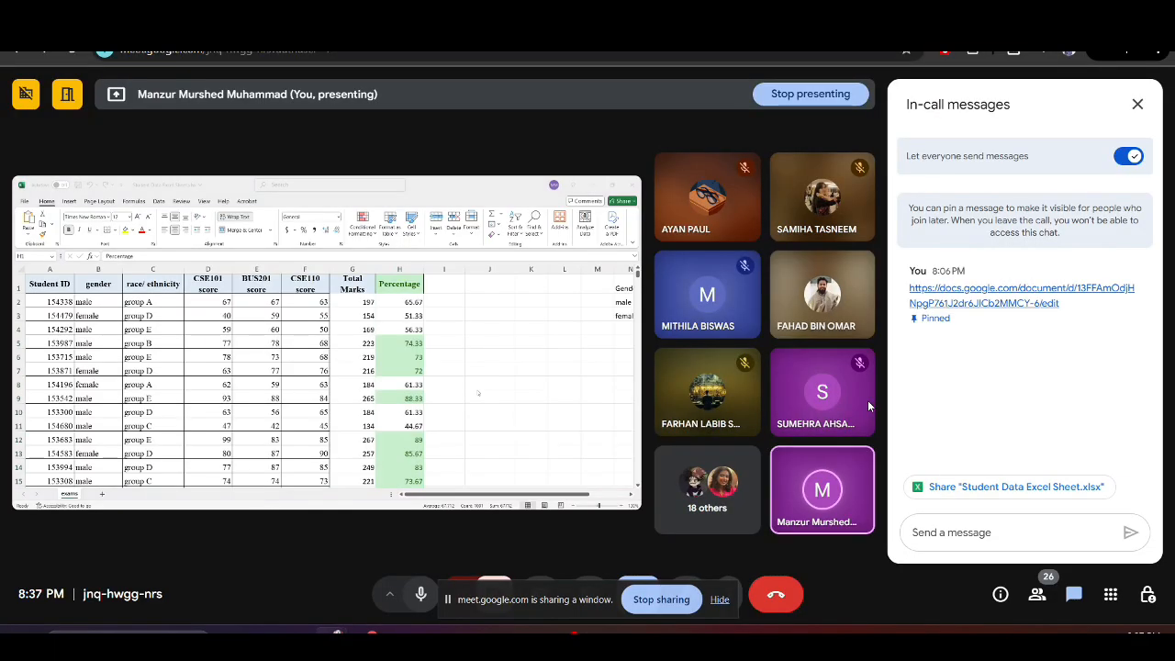
{"action": "left_click", "coordinate": [679, 608]}
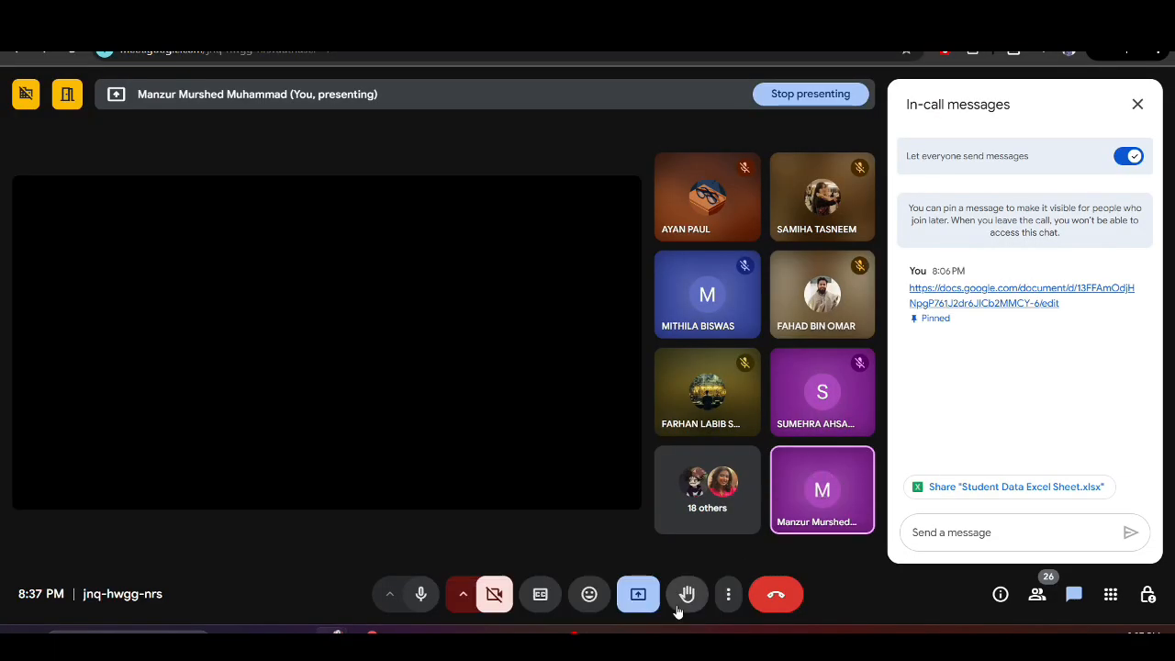
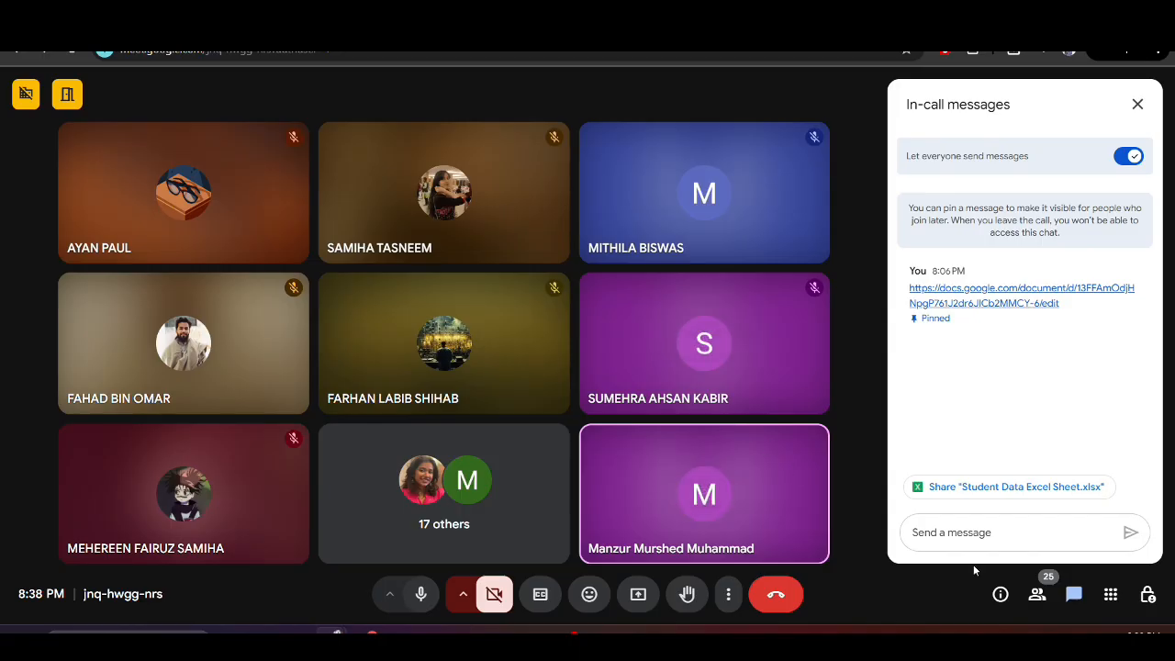
{"action": "left_click", "coordinate": [1036, 596]}
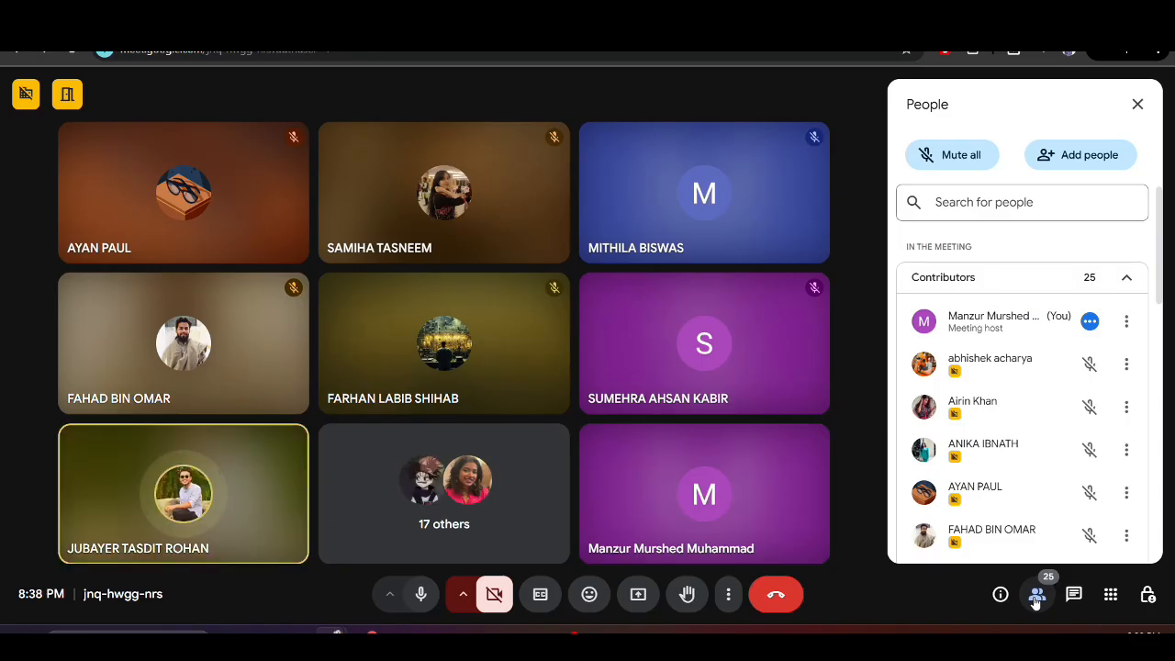
{"action": "left_click", "coordinate": [1036, 597]}
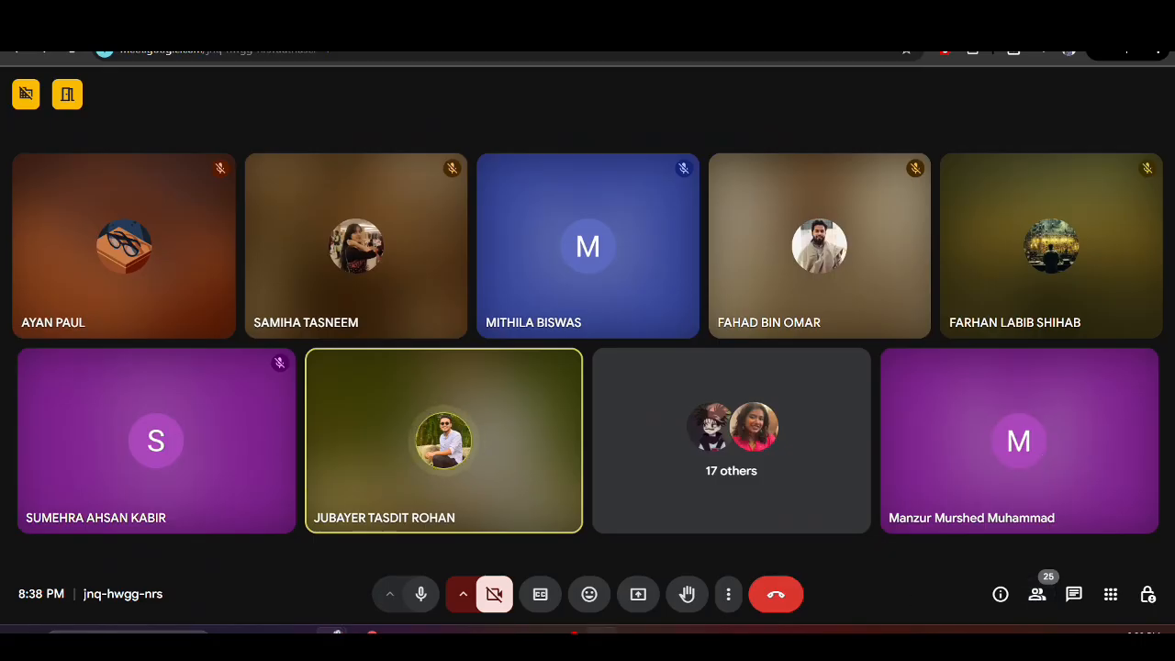
Present the Student Data Excel Sheet window in the meeting again and switch back to the Excel workbook
{"action": "left_click", "coordinate": [602, 633]}
{"action": "left_click", "coordinate": [602, 633]}
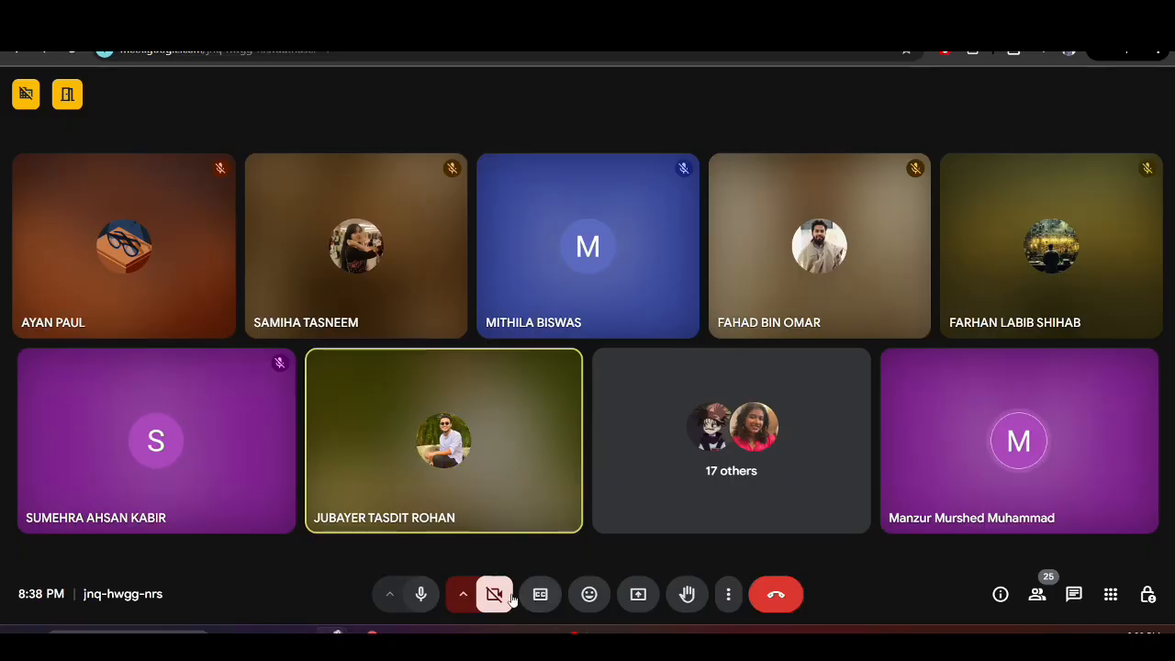
{"action": "left_click", "coordinate": [637, 594]}
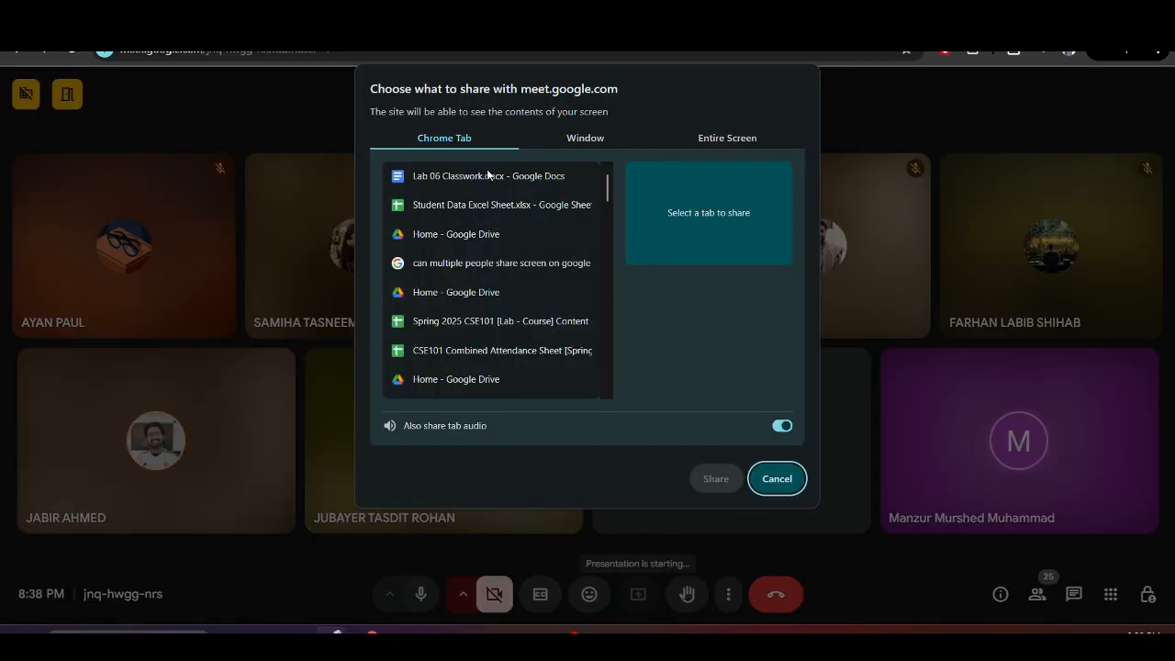
{"action": "left_click", "coordinate": [584, 144]}
{"action": "left_click", "coordinate": [587, 217]}
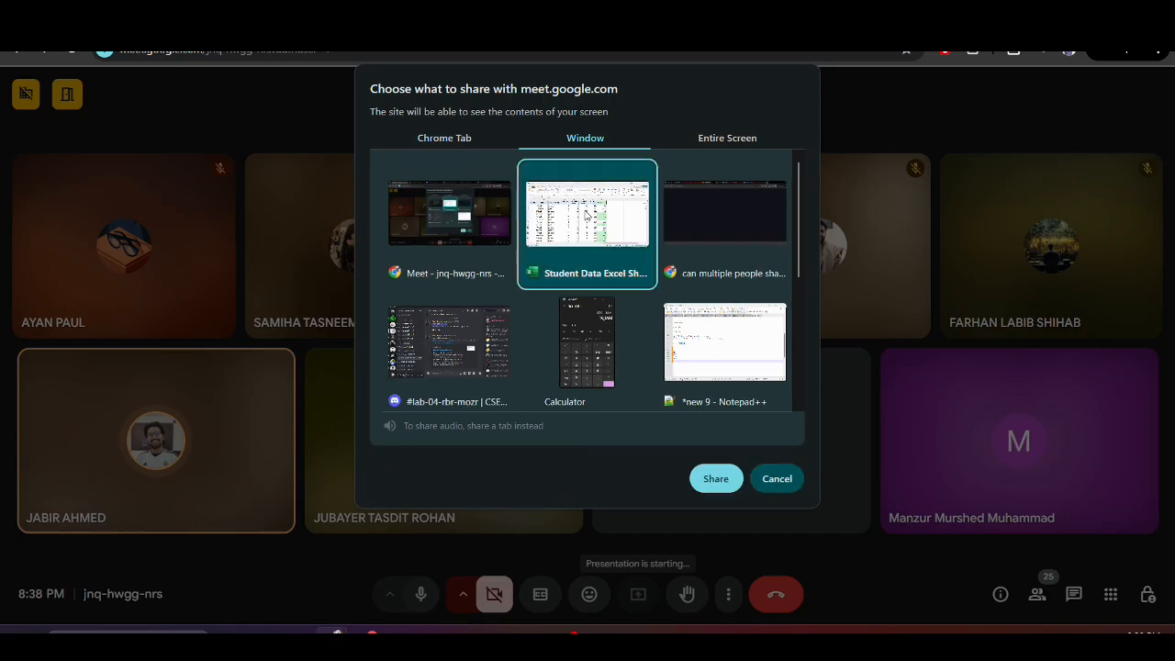
{"action": "left_click", "coordinate": [715, 478]}
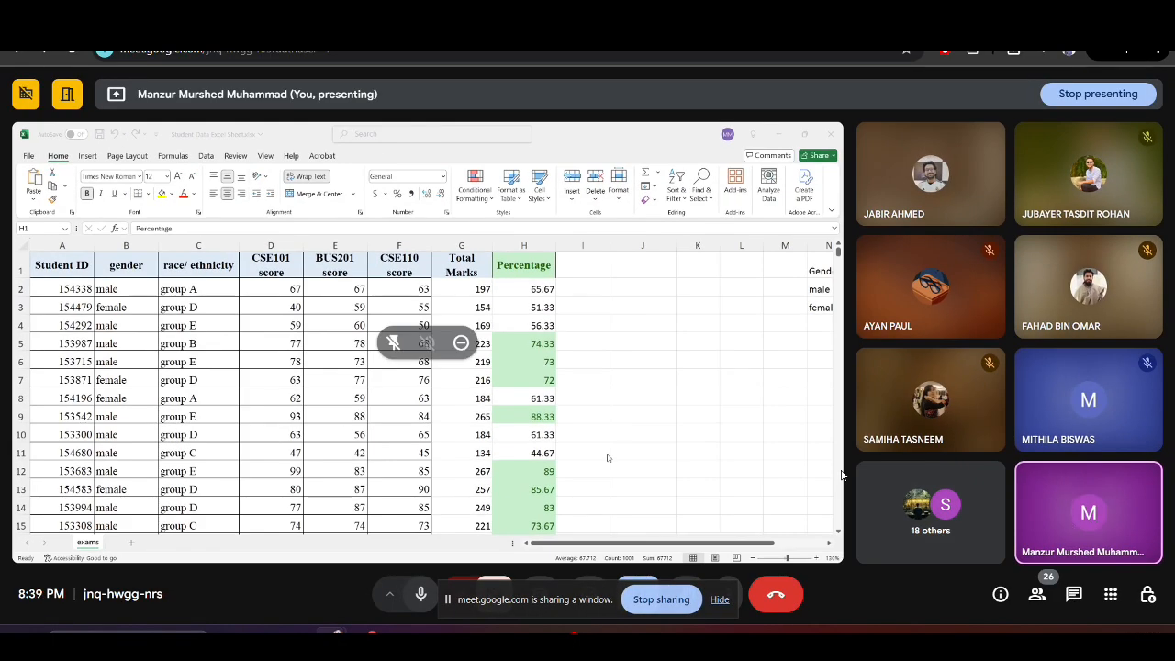
{"action": "key", "text": "alt+Tab"}
Undo the green highlighting rule on the Percentage column
{"action": "left_click", "coordinate": [724, 235]}
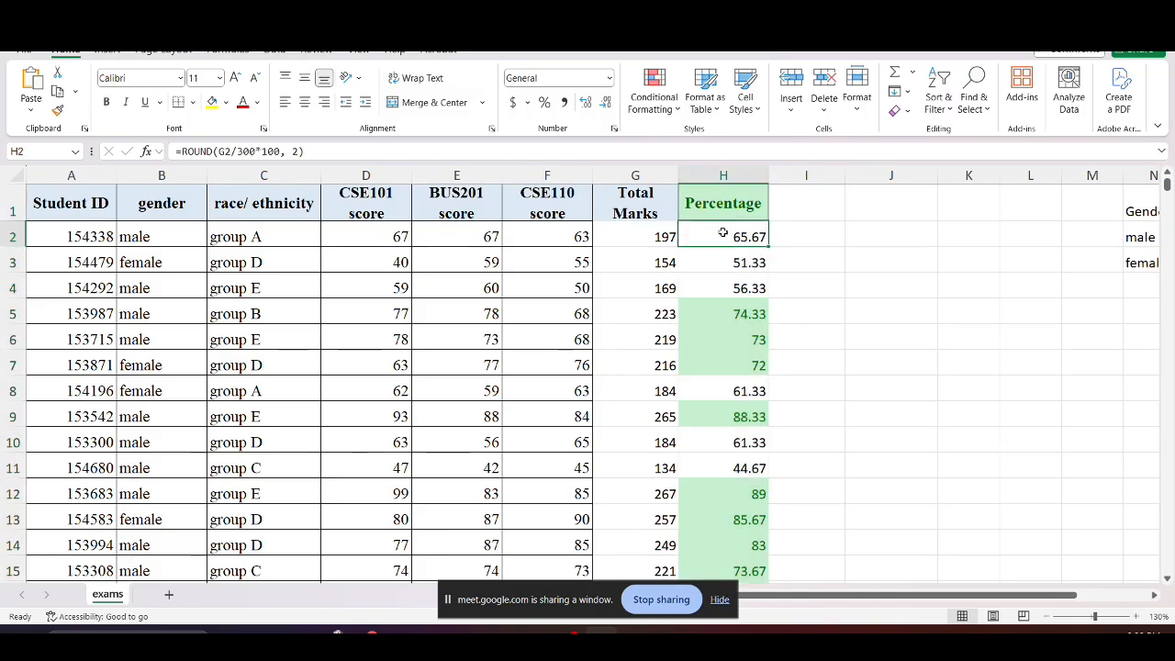
{"action": "key", "text": "ctrl+z"}
{"action": "left_click", "coordinate": [826, 257]}
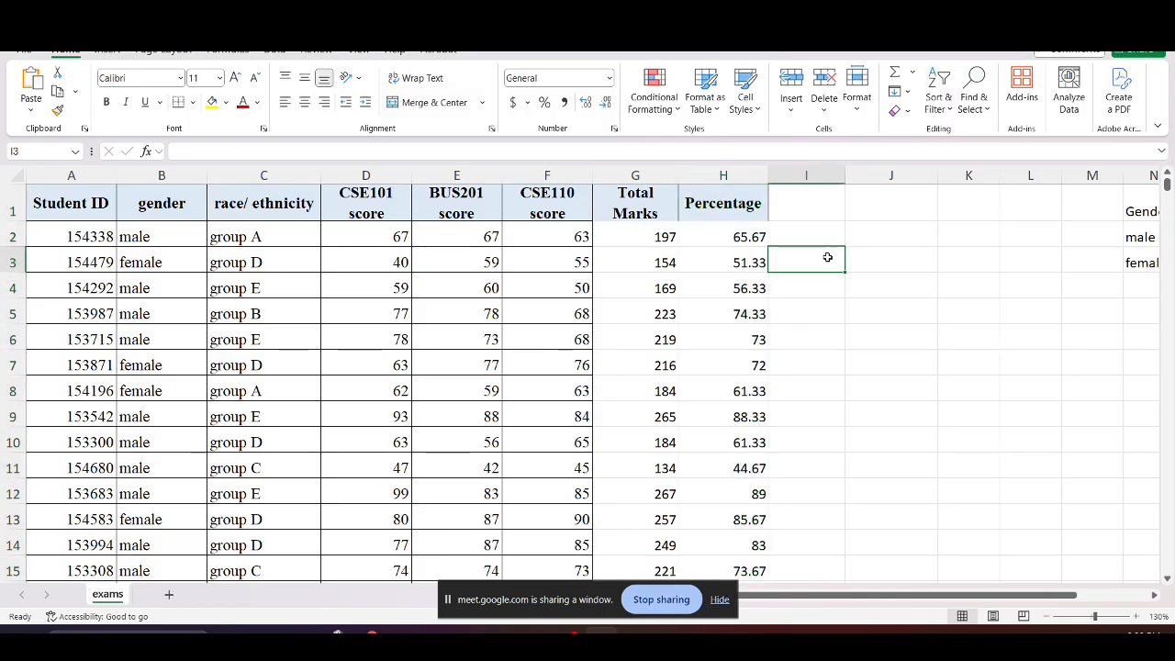
Select the whole Percentage column and start a Greater Than highlight cells rule on it
{"action": "left_click", "coordinate": [731, 239]}
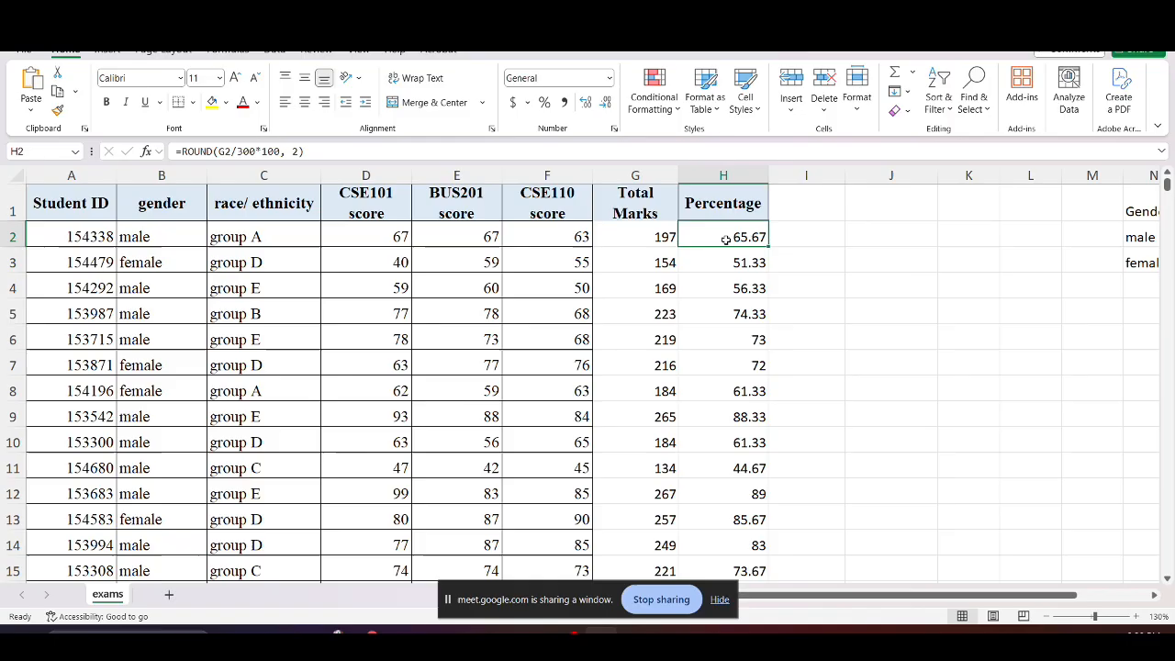
{"action": "left_click", "coordinate": [725, 172]}
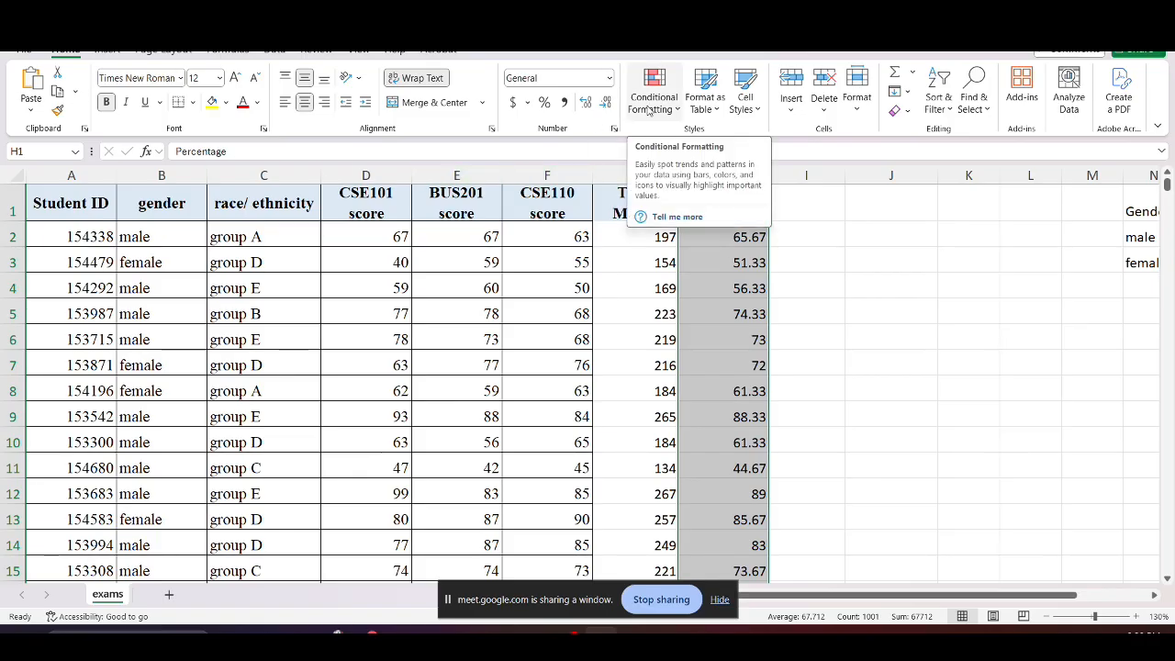
{"action": "left_click", "coordinate": [649, 103]}
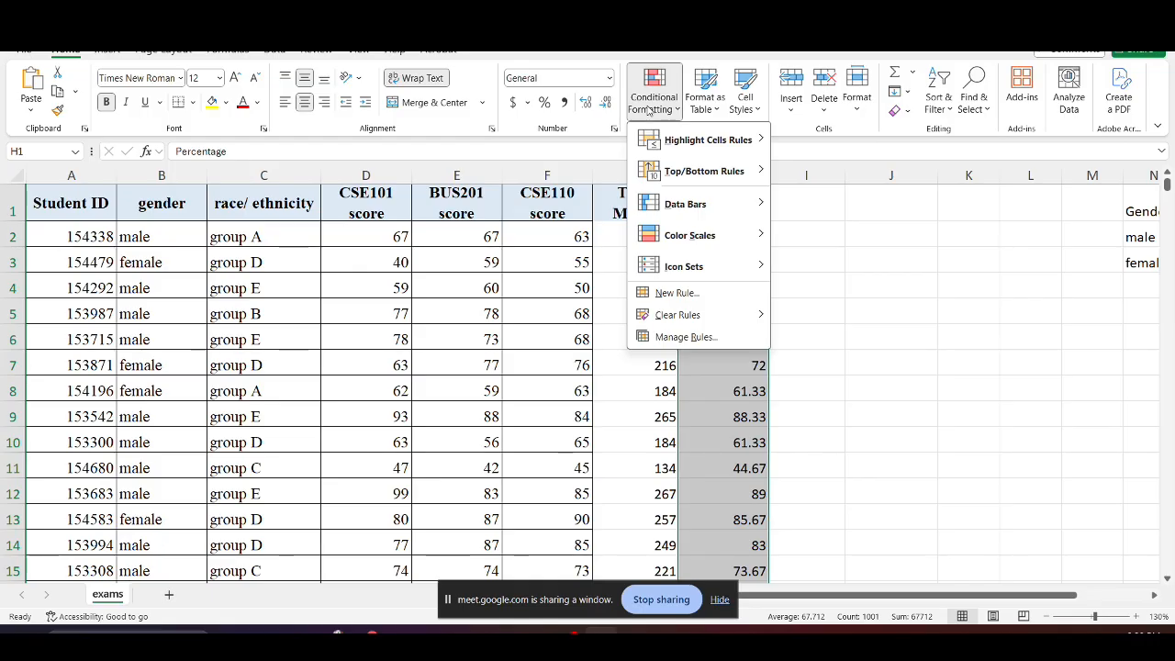
{"action": "left_click", "coordinate": [649, 103]}
{"action": "key", "text": "alt+Tab"}
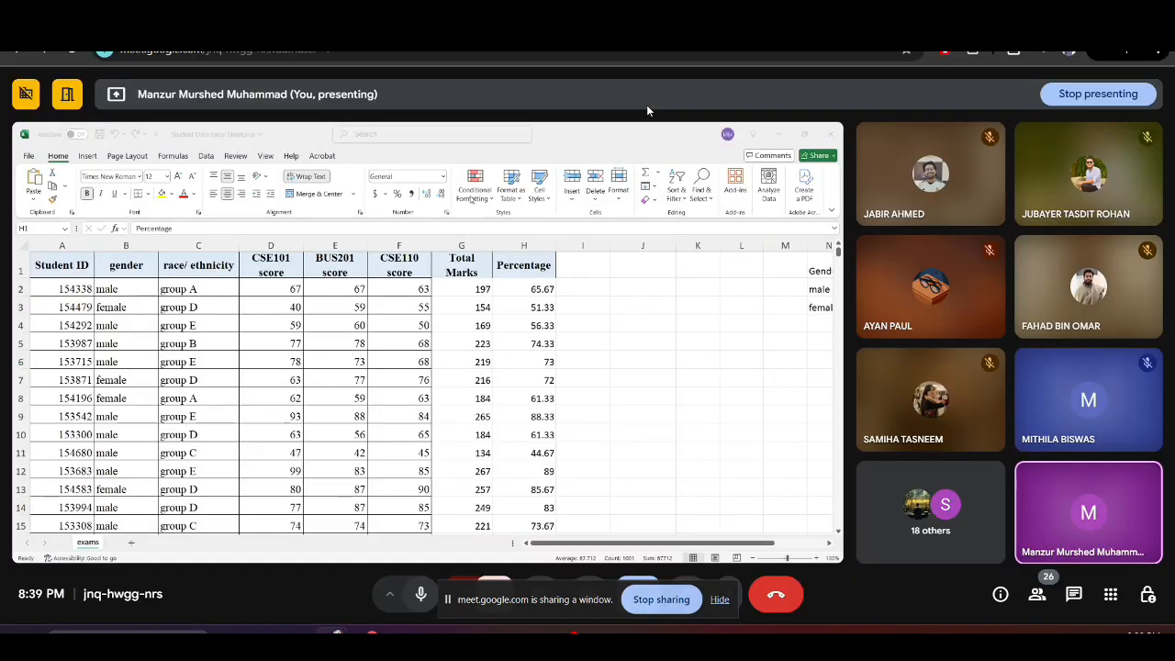
{"action": "key", "text": "alt+Tab"}
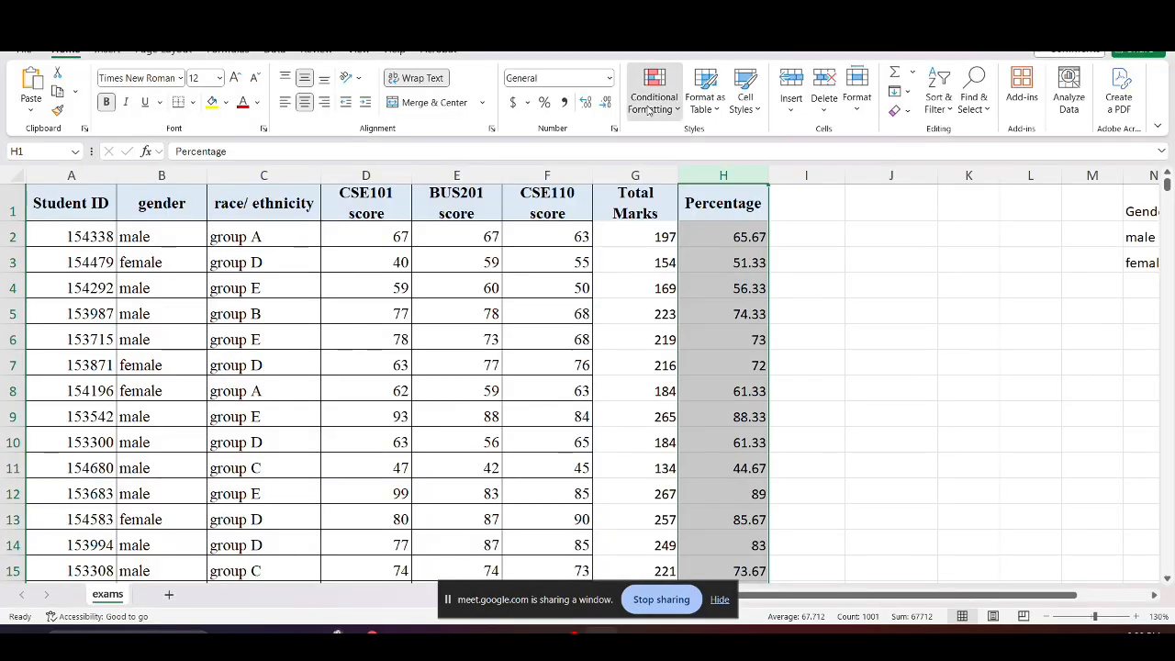
{"action": "left_click", "coordinate": [649, 107]}
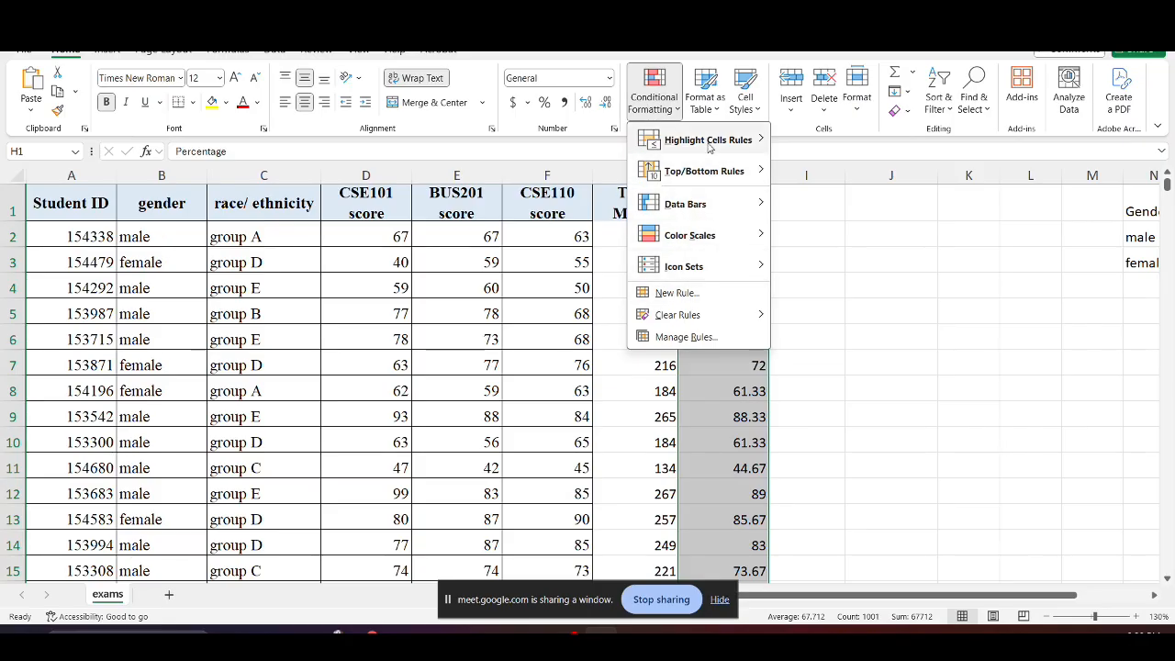
{"action": "mouse_move", "coordinate": [704, 181]}
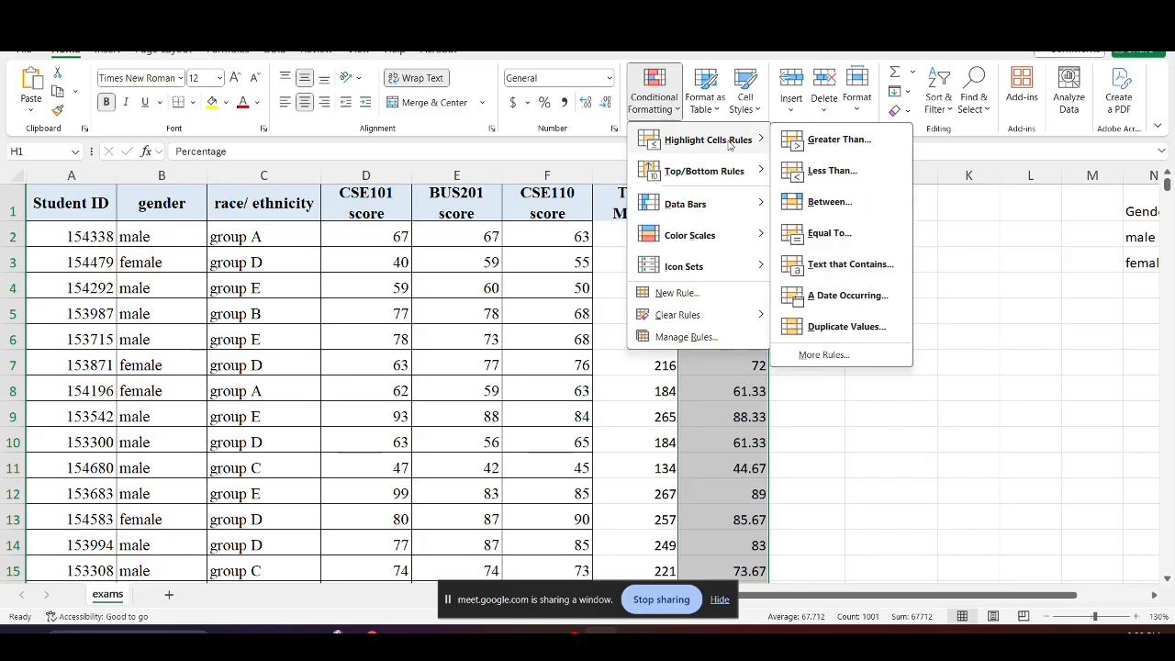
{"action": "left_click", "coordinate": [830, 141]}
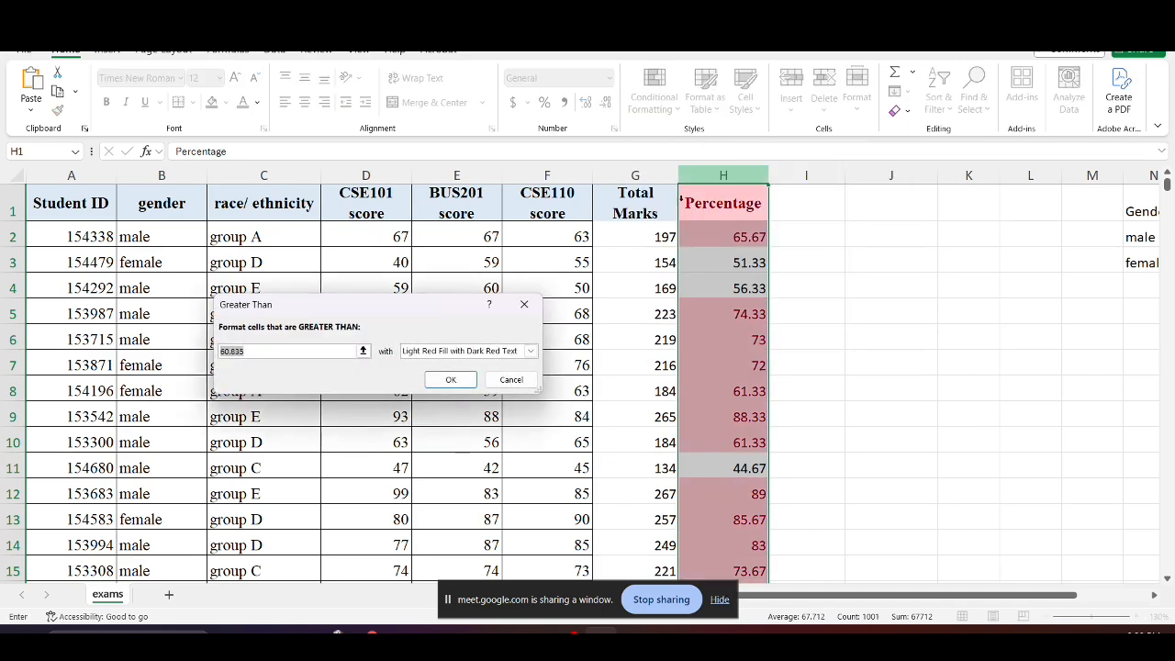
{"action": "left_click", "coordinate": [271, 352]}
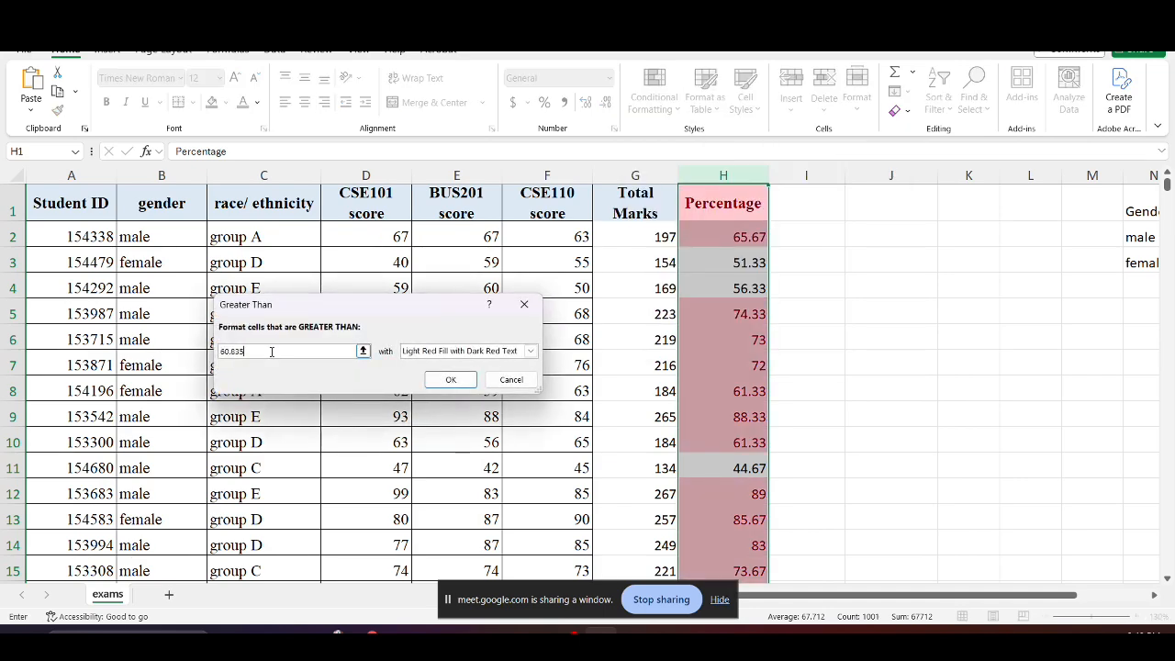
Switch to the Google Meet call to check how the open Greater Than rule is being presented
{"action": "key", "text": "alt+Tab"}
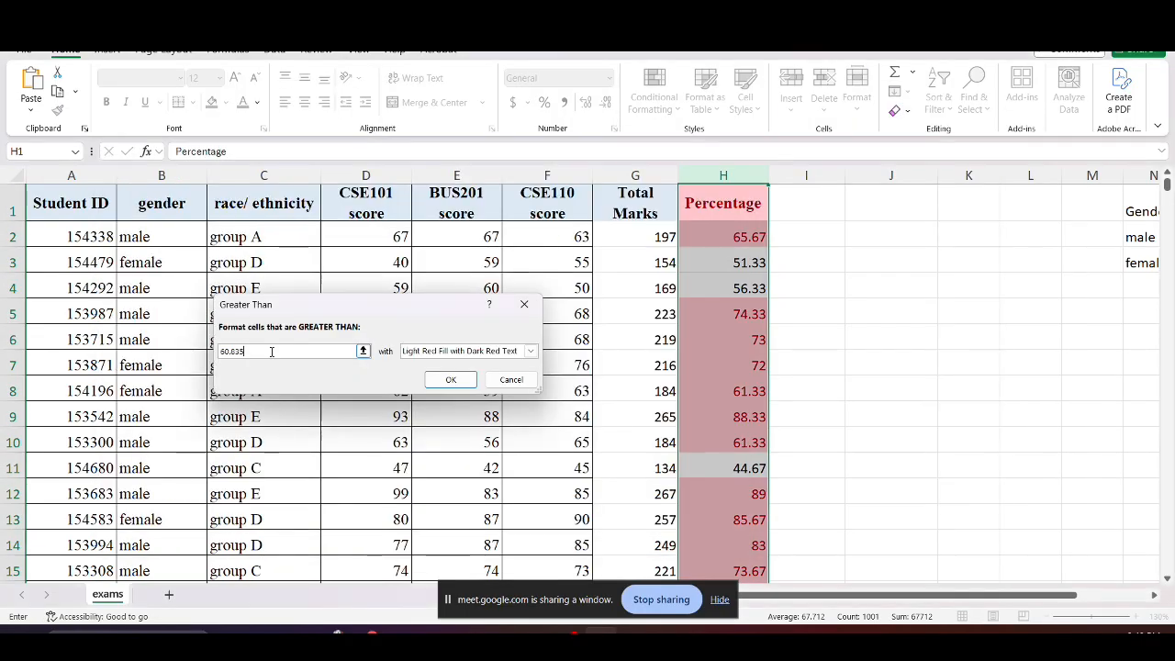
{"action": "key", "text": "alt+Tab"}
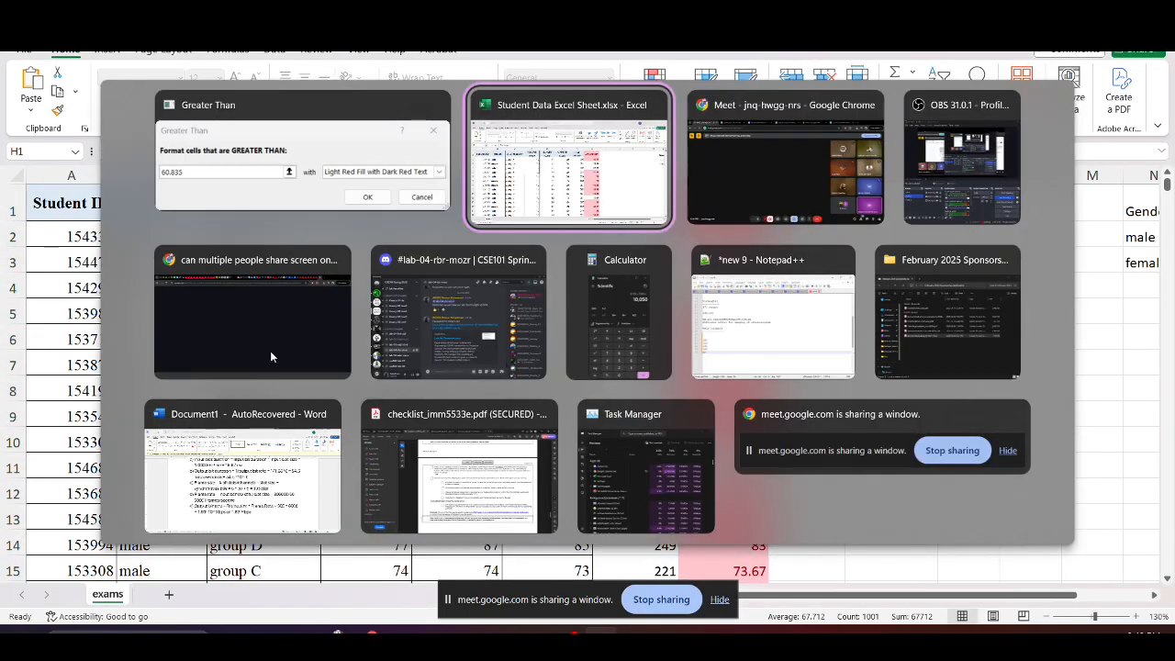
{"action": "key", "text": "alt+Tab"}
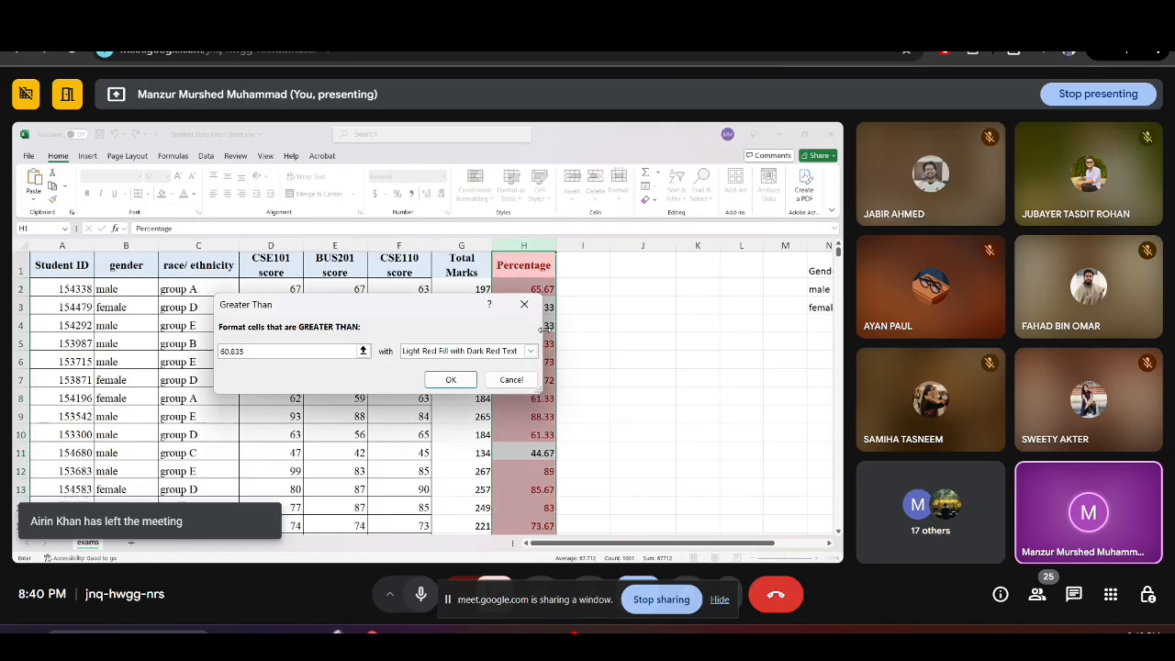
Cancel the open Greater Than rule on the Percentage column and return to the Google Meet call
{"action": "left_click", "coordinate": [508, 380]}
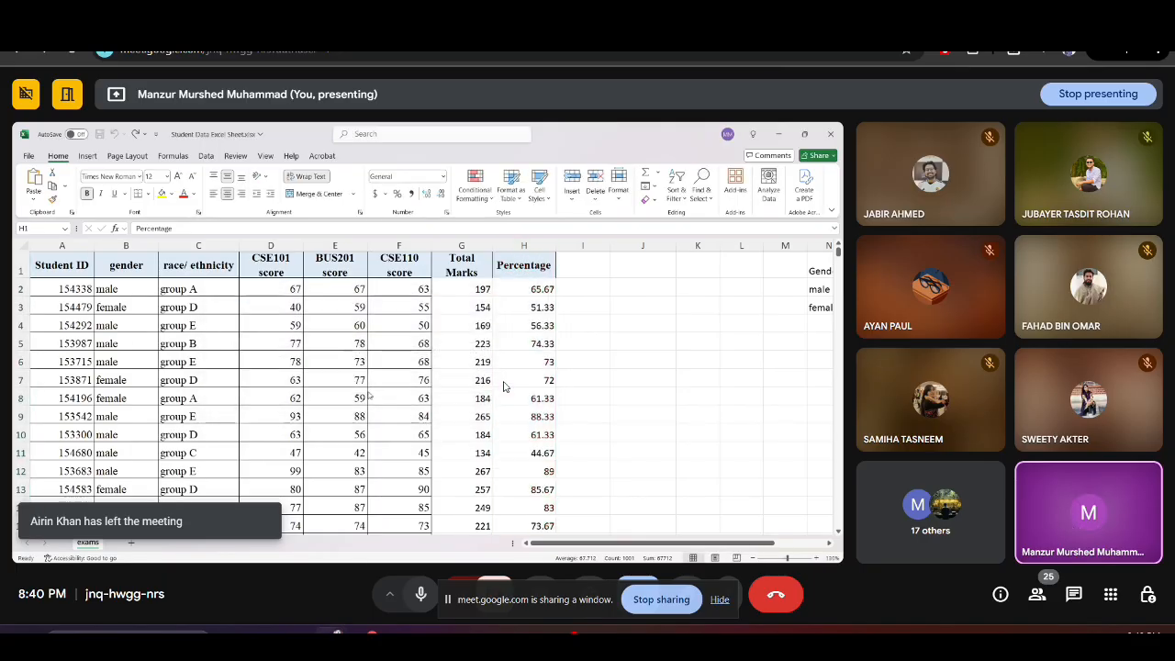
{"action": "key", "text": "alt+Tab"}
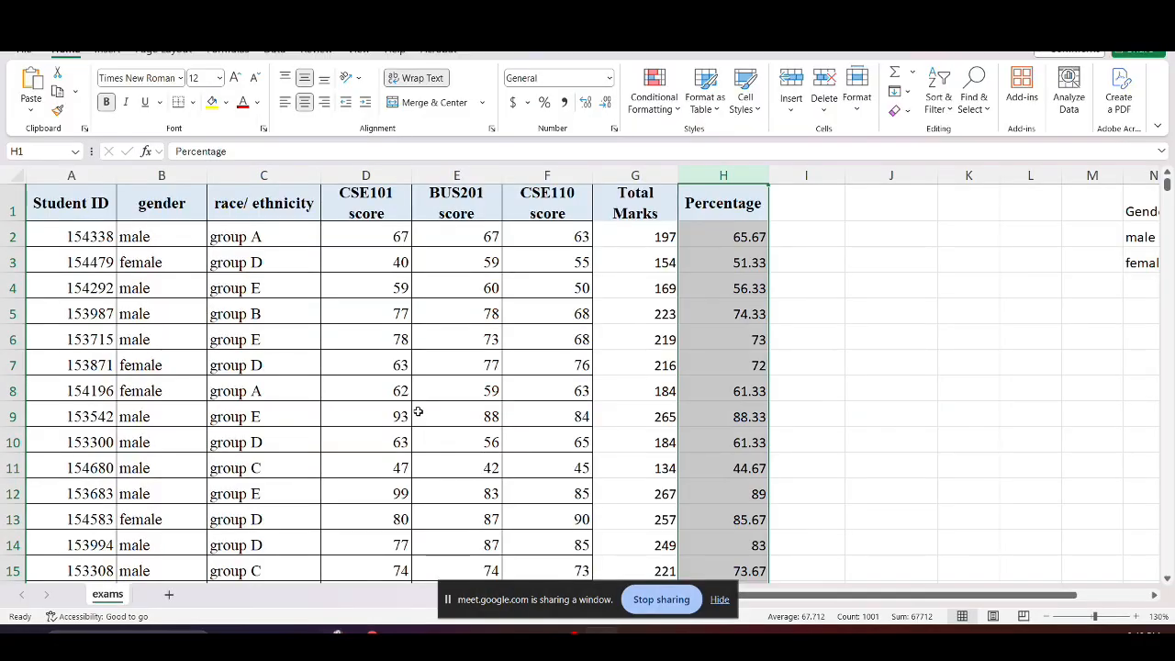
{"action": "left_click", "coordinate": [725, 254]}
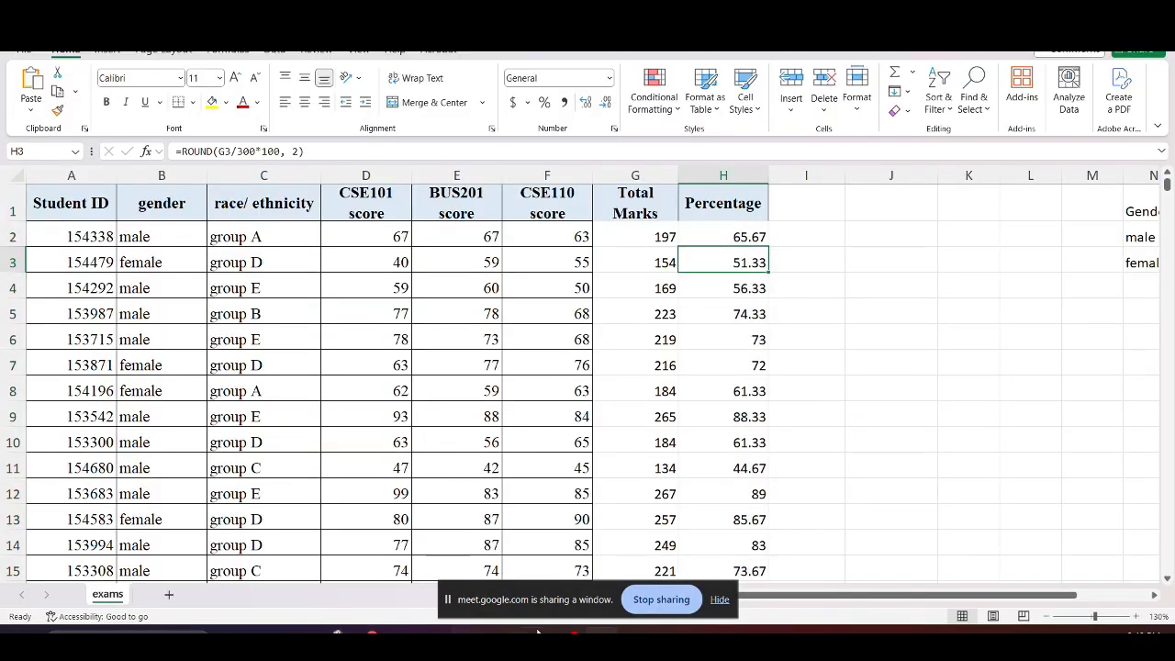
{"action": "key", "text": "alt+Tab"}
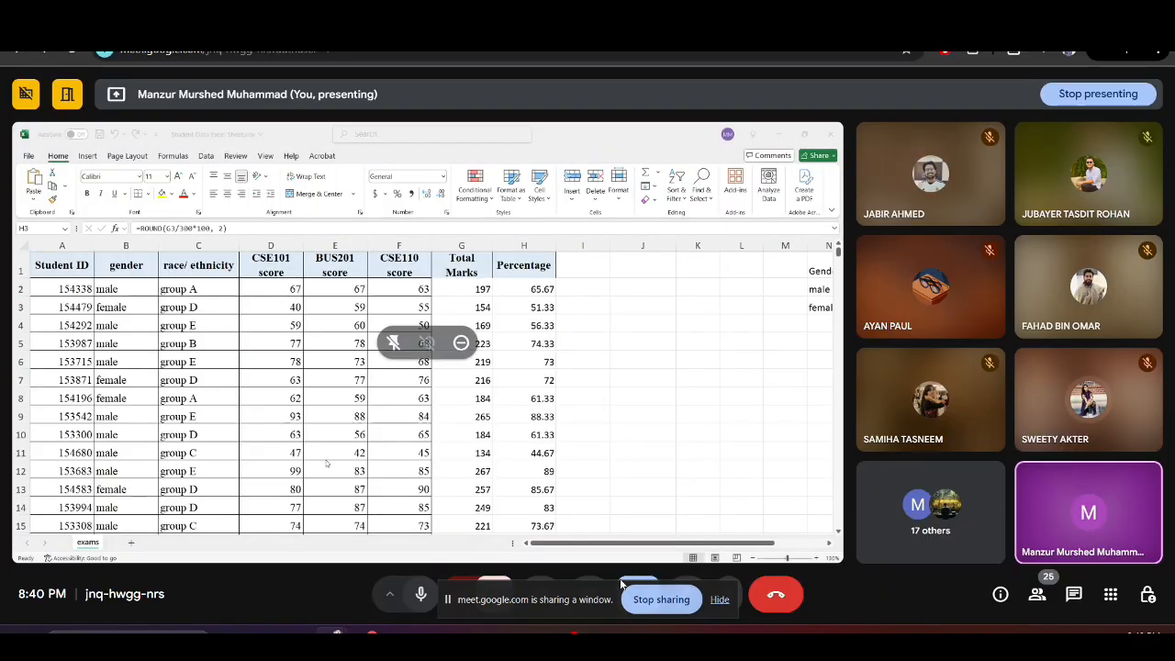
Replace the shared window with the entire screen as the meeting presentation and switch back to the Excel workbook
{"action": "left_click", "coordinate": [659, 599]}
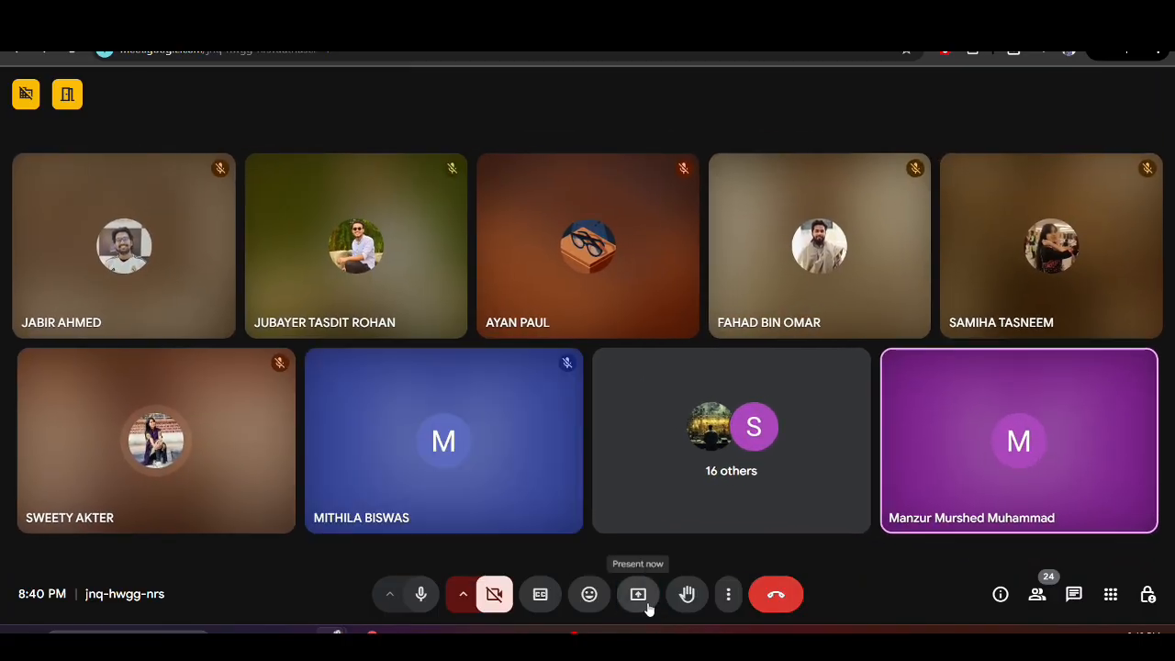
{"action": "left_click", "coordinate": [647, 602]}
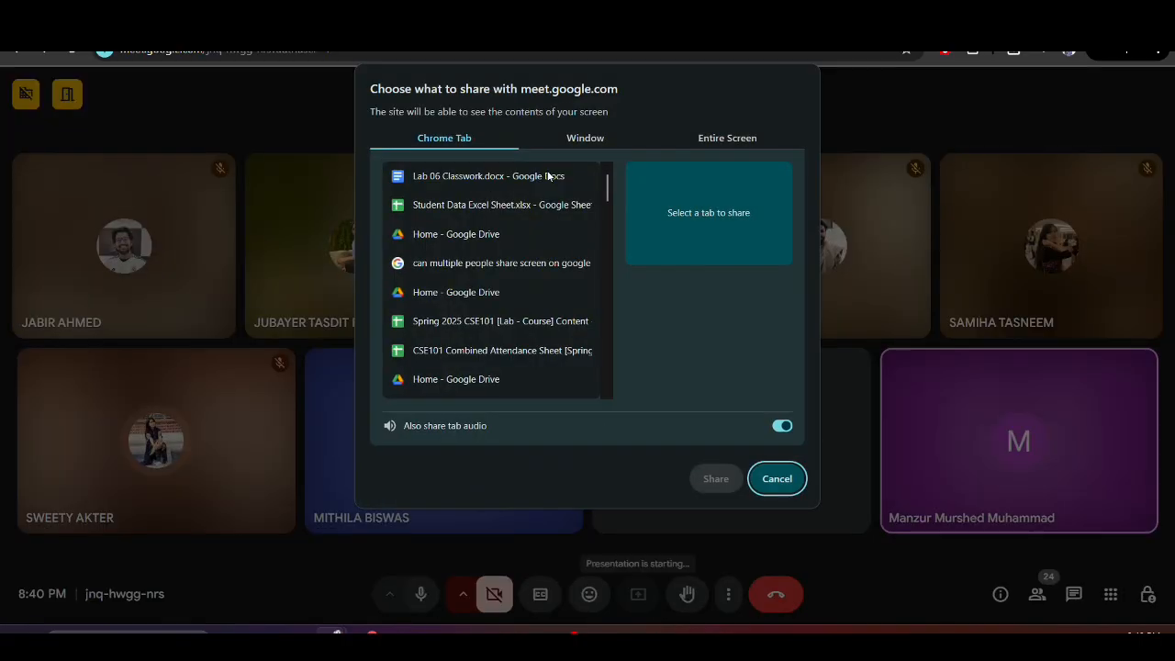
{"action": "left_click", "coordinate": [576, 140]}
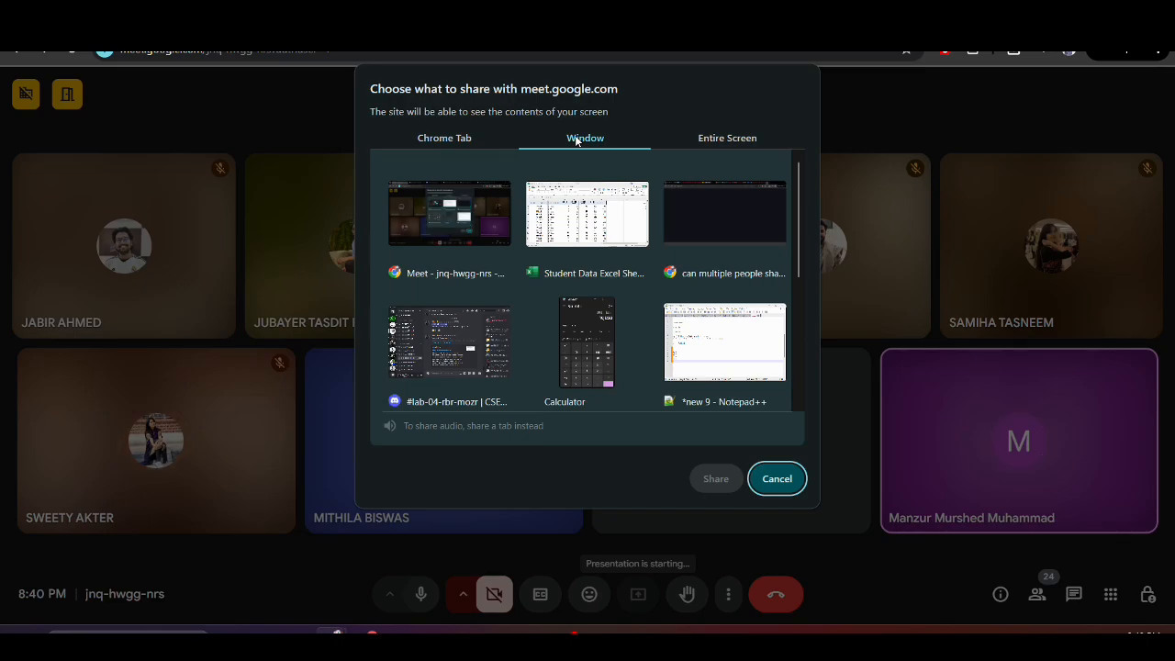
{"action": "left_click", "coordinate": [728, 139]}
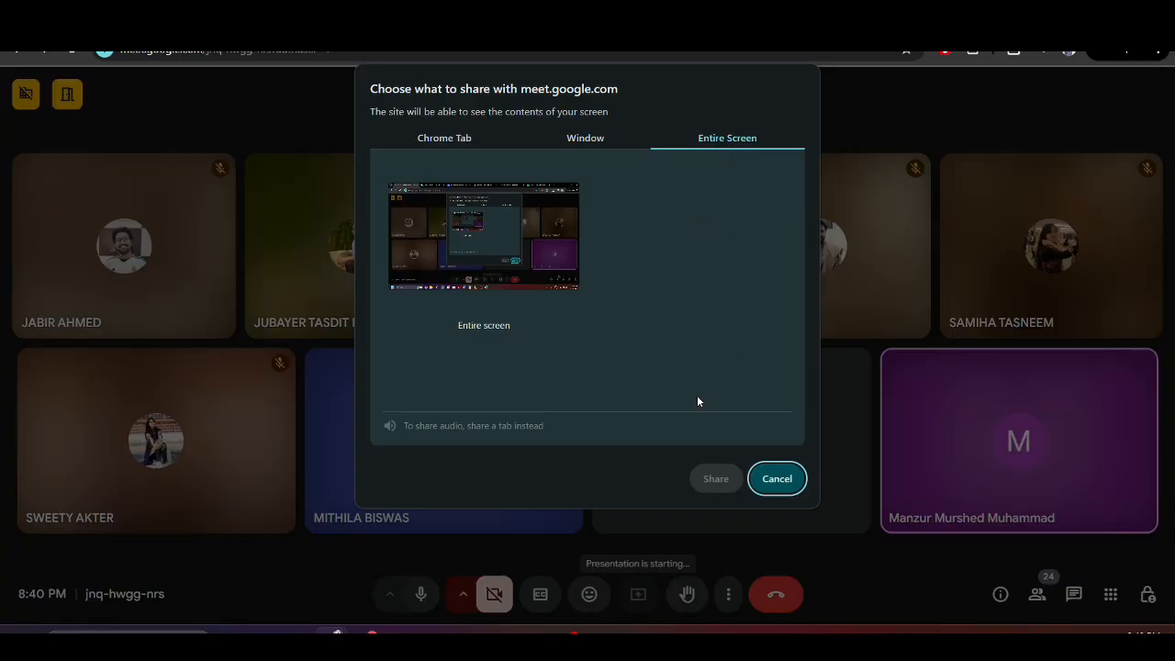
{"action": "left_click", "coordinate": [501, 244]}
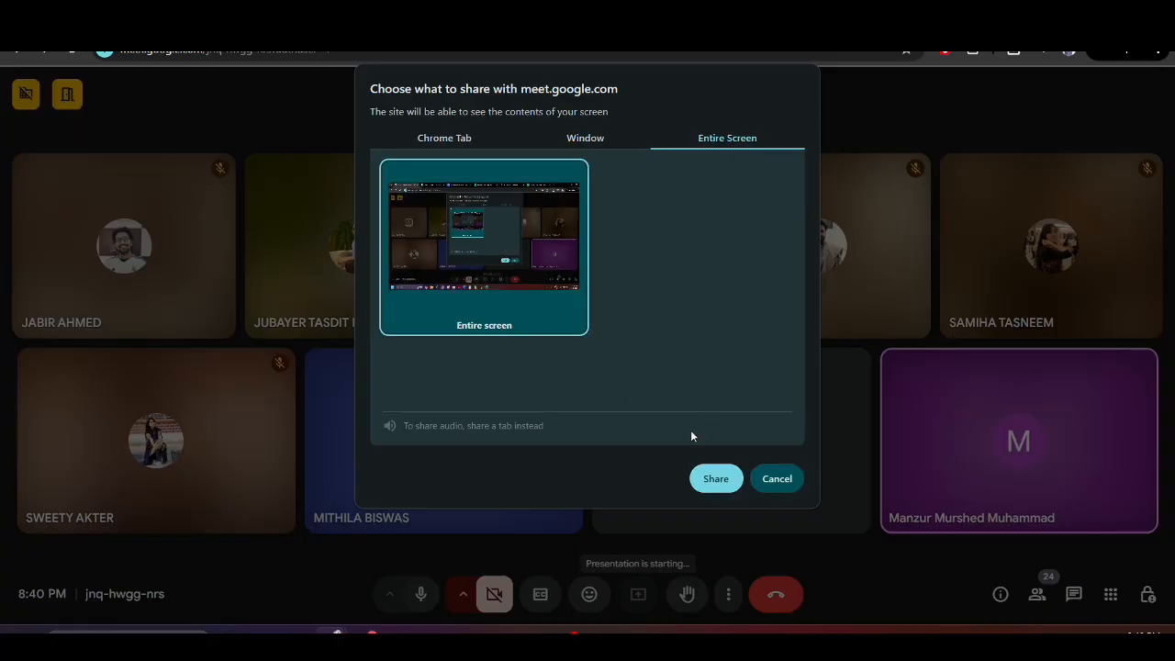
{"action": "left_click", "coordinate": [715, 478]}
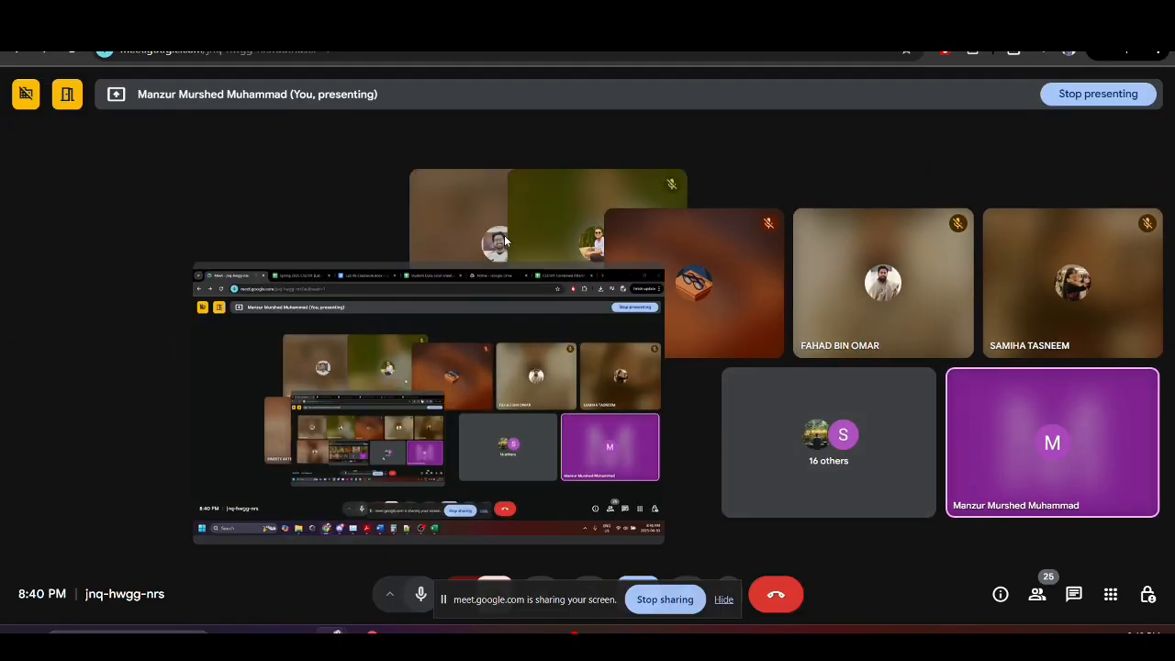
{"action": "left_click", "coordinate": [602, 645]}
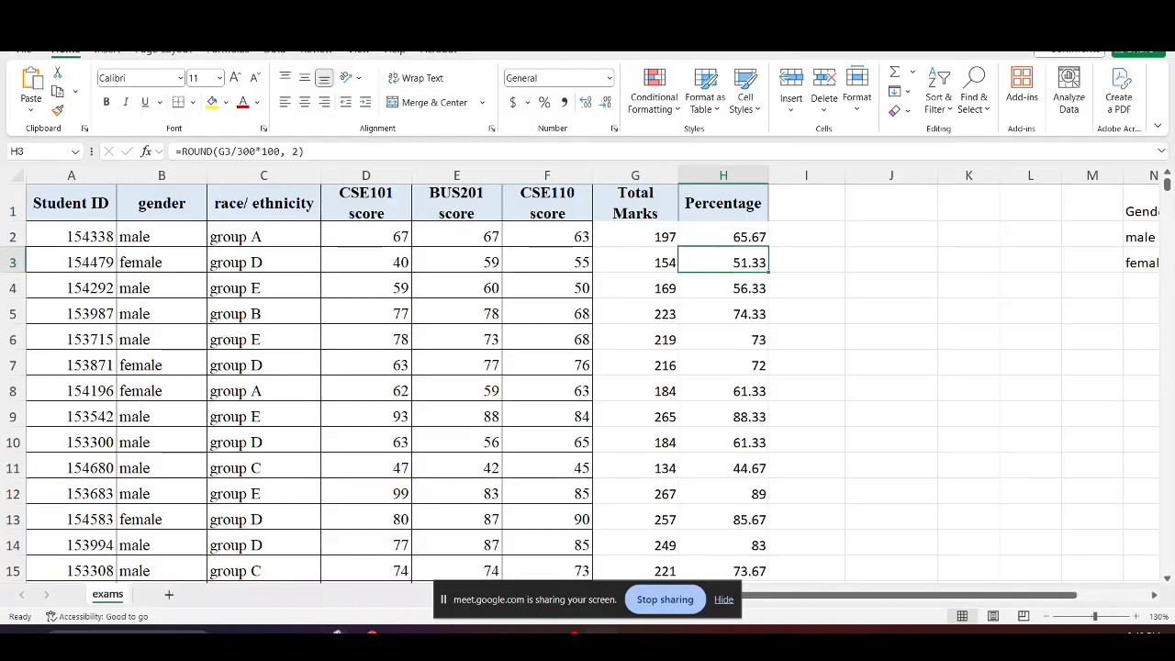
{"action": "left_click", "coordinate": [602, 644]}
{"action": "left_click", "coordinate": [602, 645]}
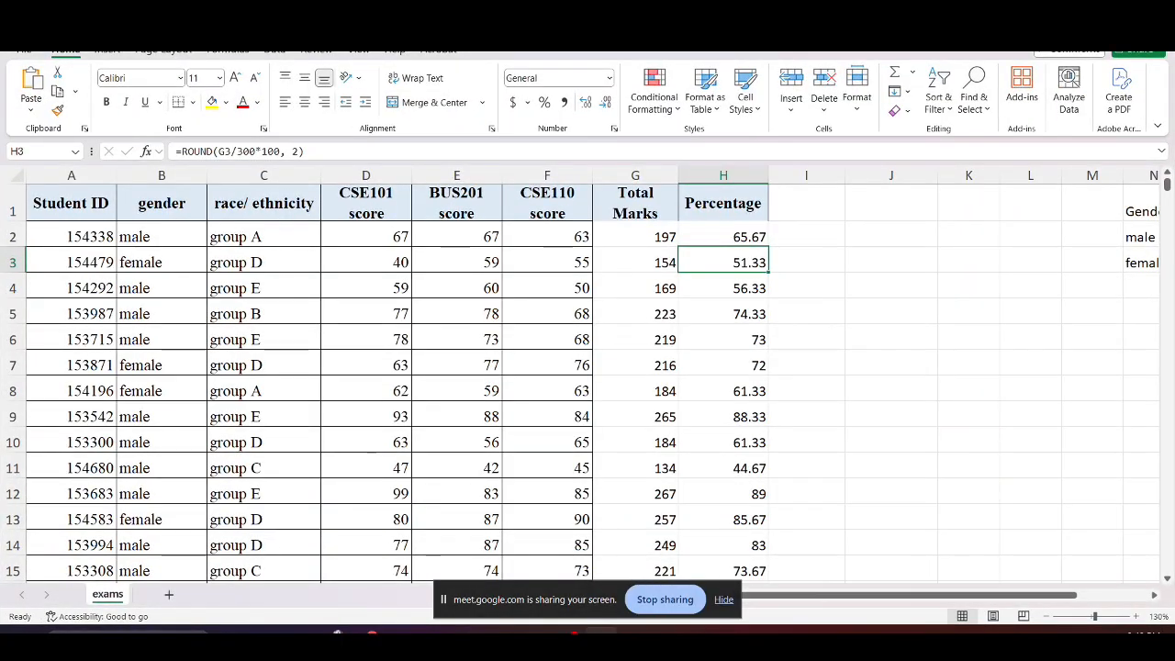
{"action": "left_click", "coordinate": [741, 239]}
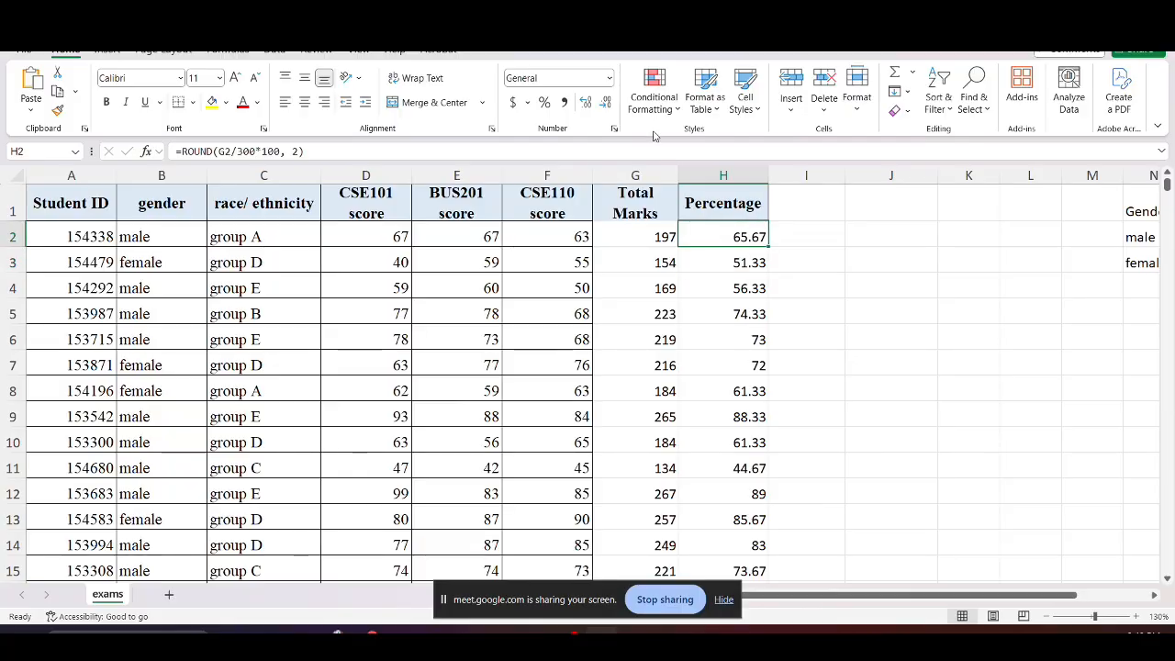
{"action": "left_click", "coordinate": [652, 103]}
{"action": "mouse_move", "coordinate": [670, 145]}
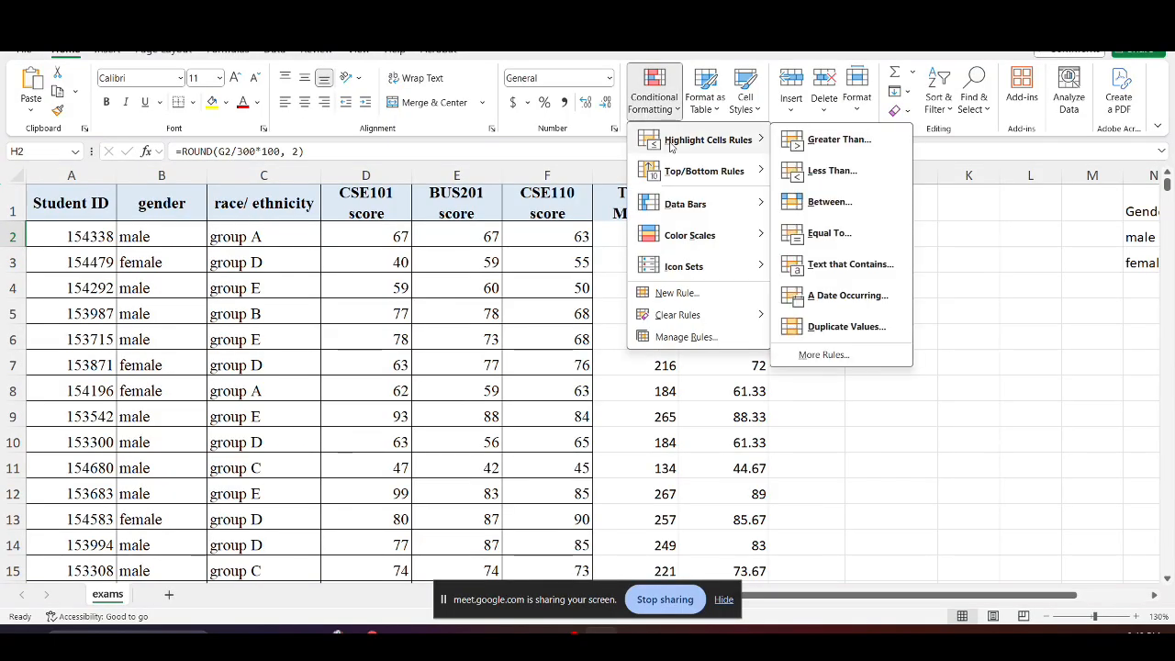
{"action": "left_click", "coordinate": [829, 141]}
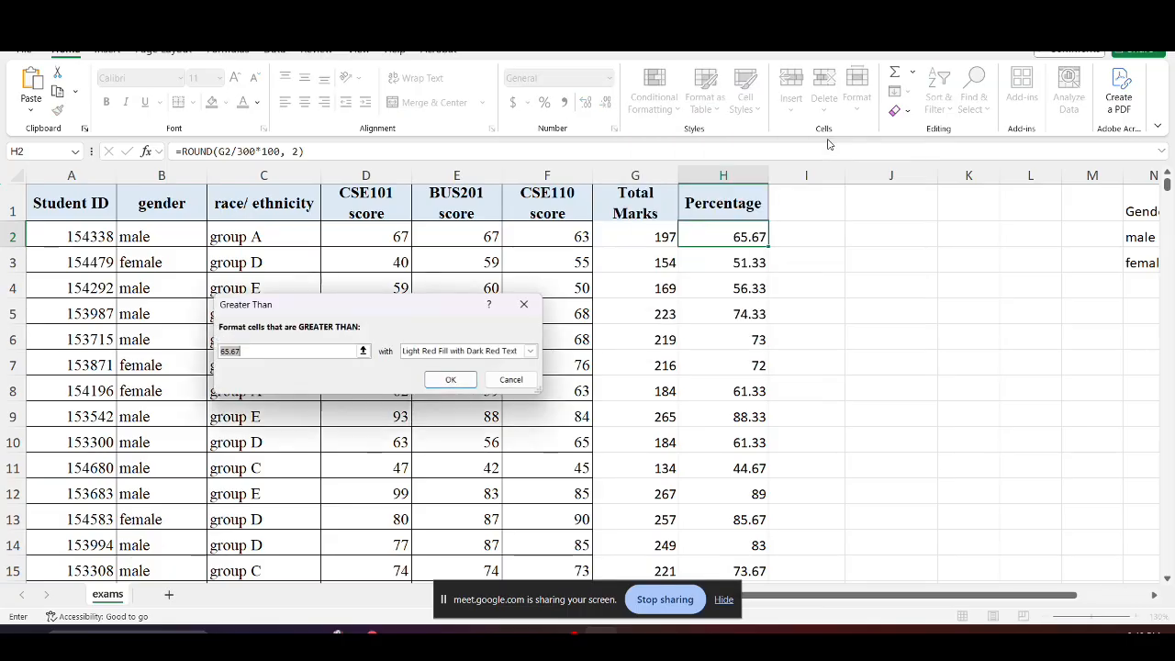
{"action": "left_click_drag", "start_coordinate": [339, 309], "coordinate": [353, 274]}
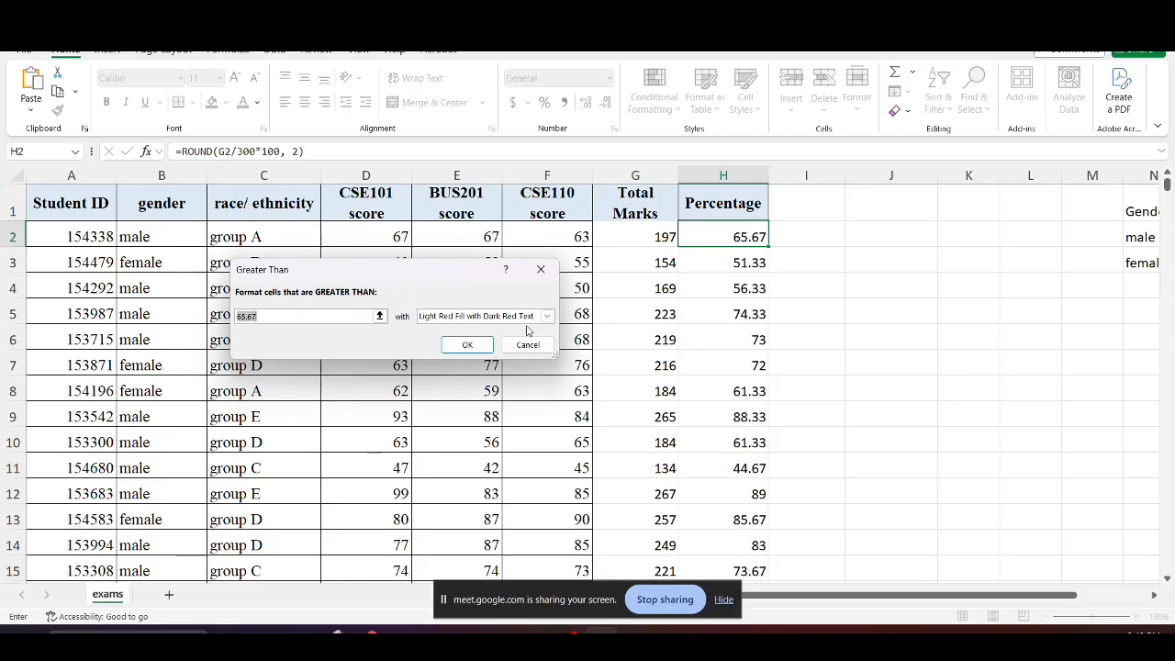
{"action": "left_click", "coordinate": [528, 344]}
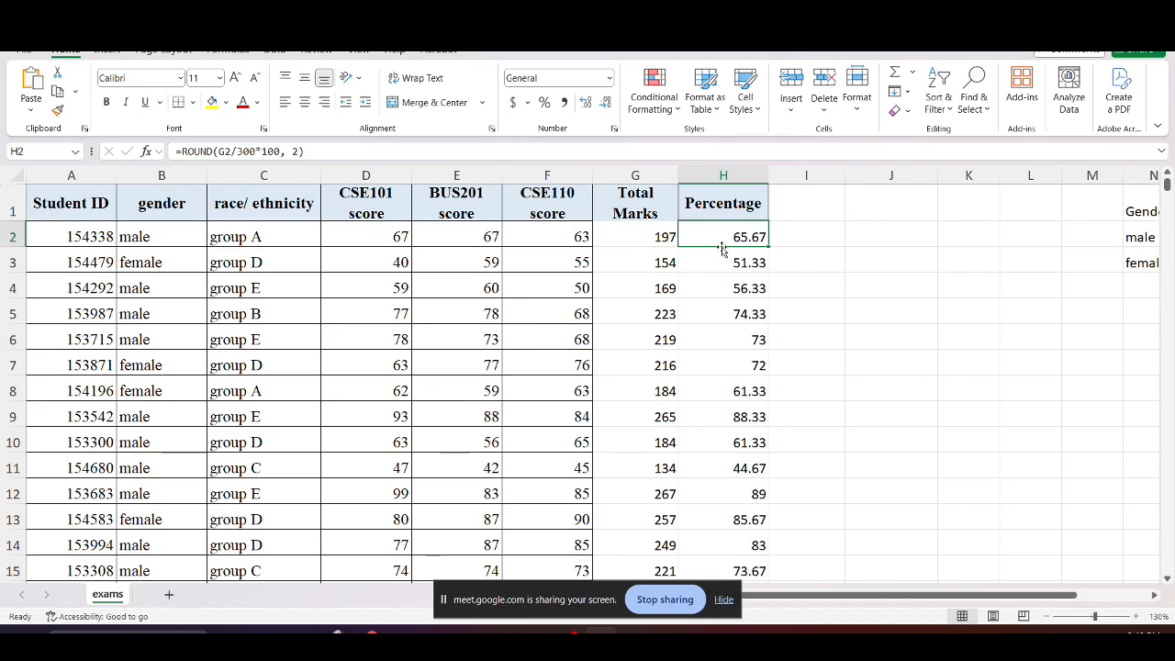
Highlight the percentages from H2 down to H1001 that are greater than 70 using Green Fill with Dark Green Text
{"action": "left_click", "coordinate": [725, 174]}
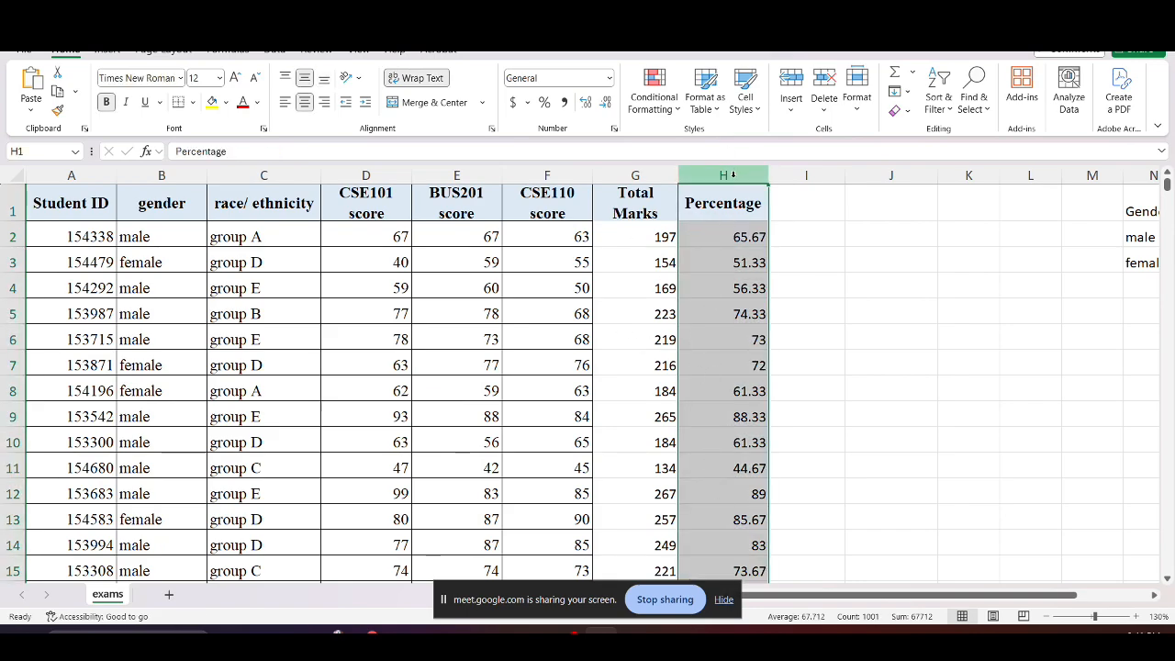
{"action": "left_click", "coordinate": [714, 245]}
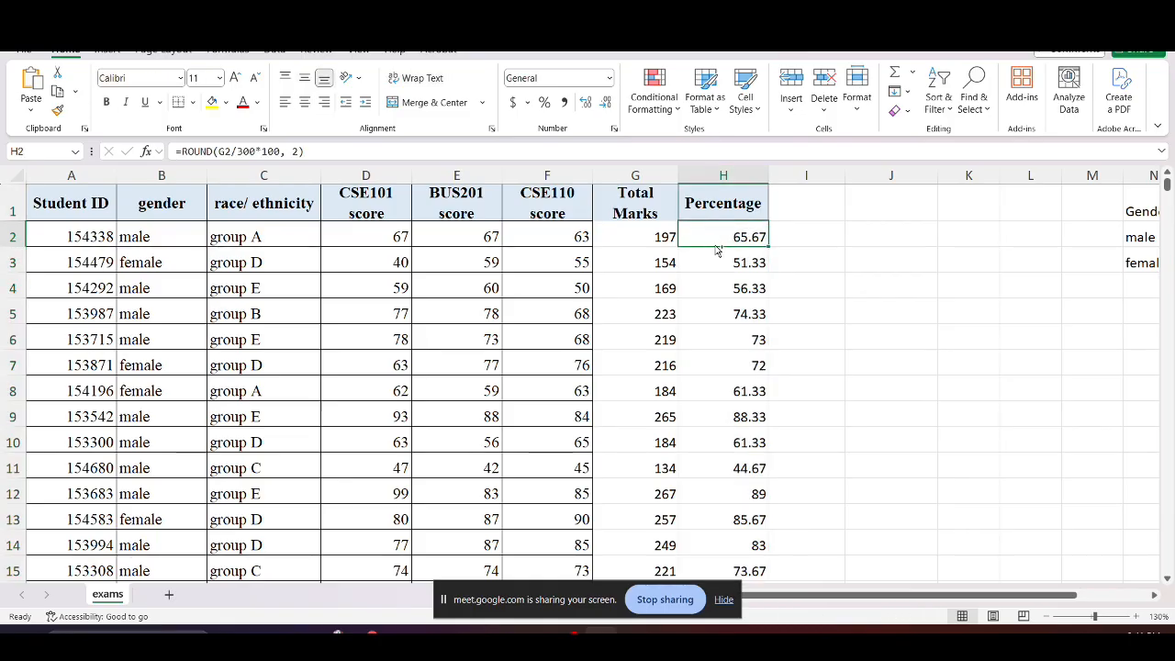
{"action": "key", "text": "ctrl+shift+Down"}
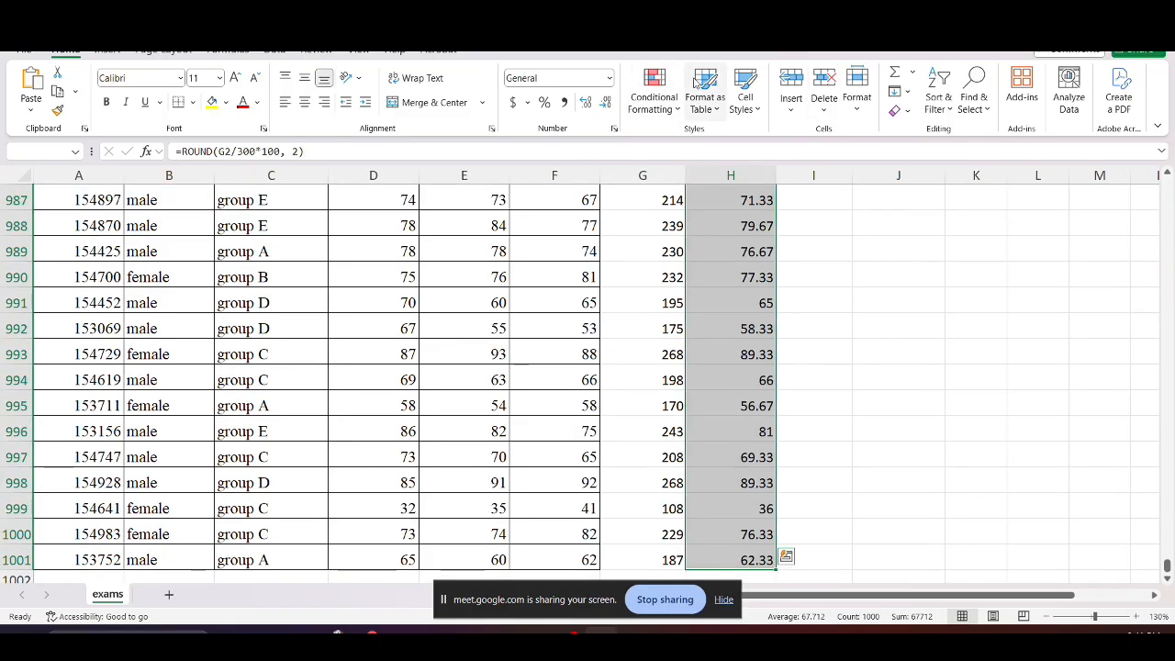
{"action": "left_click", "coordinate": [647, 108]}
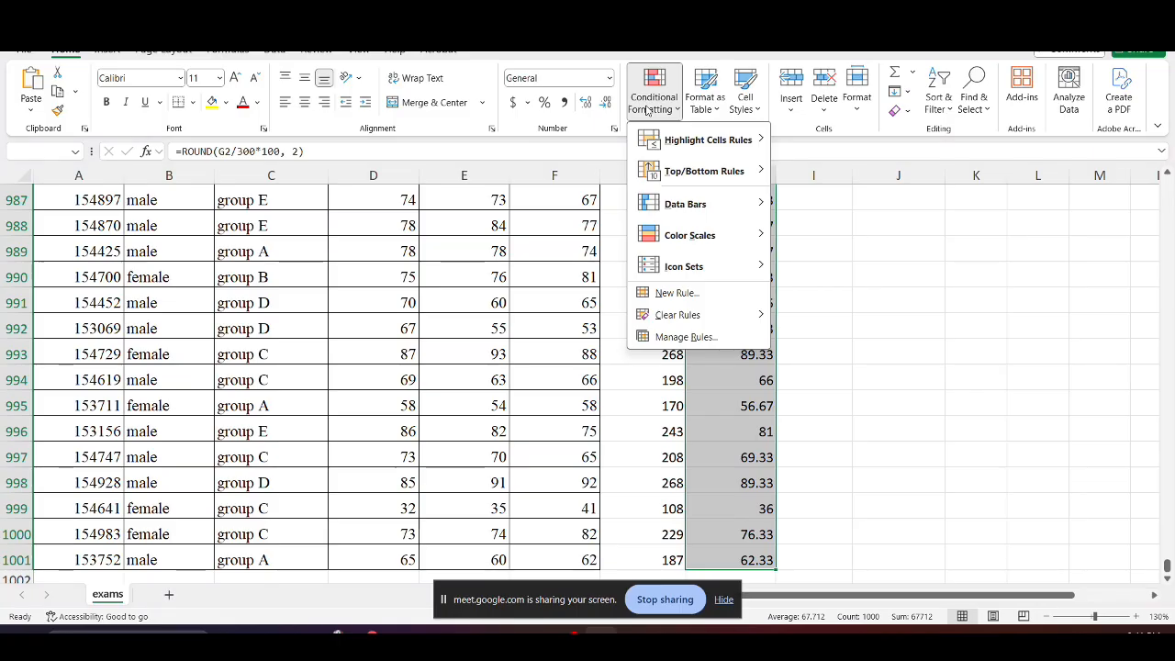
{"action": "mouse_move", "coordinate": [716, 142]}
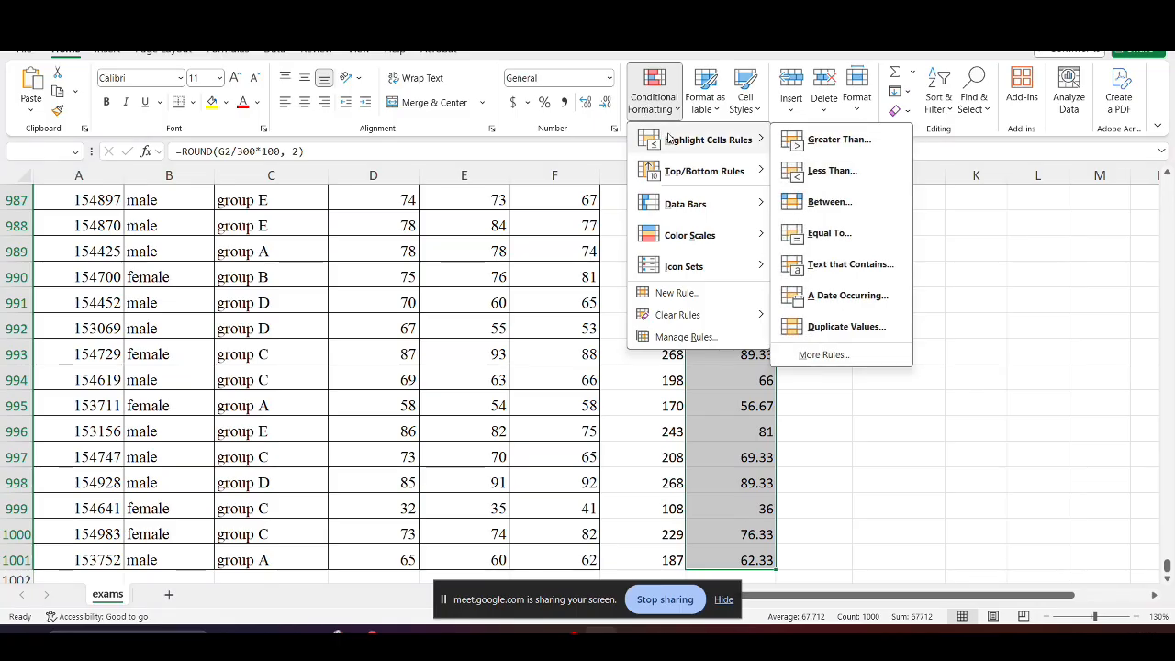
{"action": "left_click", "coordinate": [801, 142]}
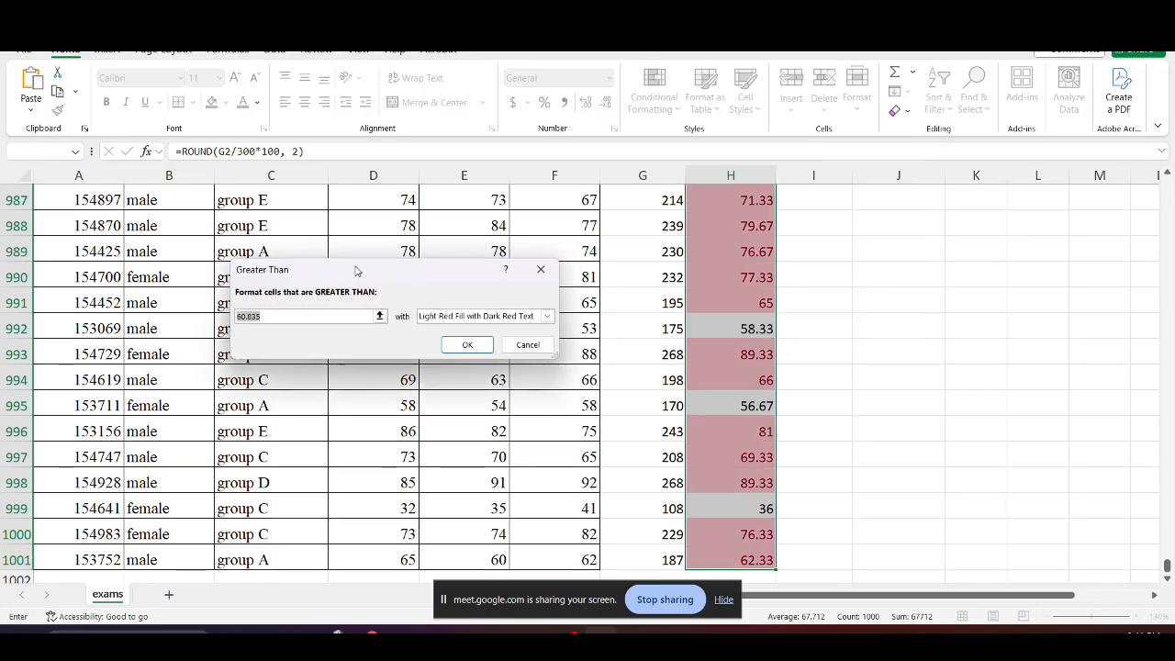
{"action": "left_click_drag", "start_coordinate": [373, 275], "coordinate": [437, 248]}
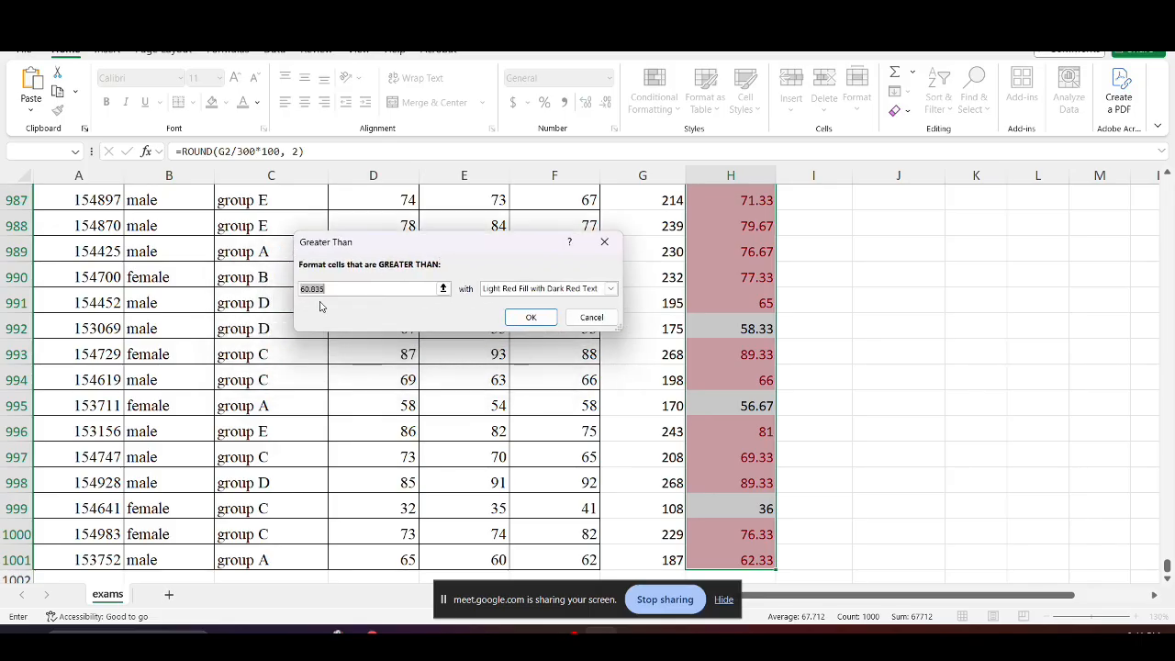
{"action": "left_click", "coordinate": [357, 287]}
{"action": "left_click_drag", "start_coordinate": [341, 290], "coordinate": [297, 291]}
{"action": "type", "text": "70"}
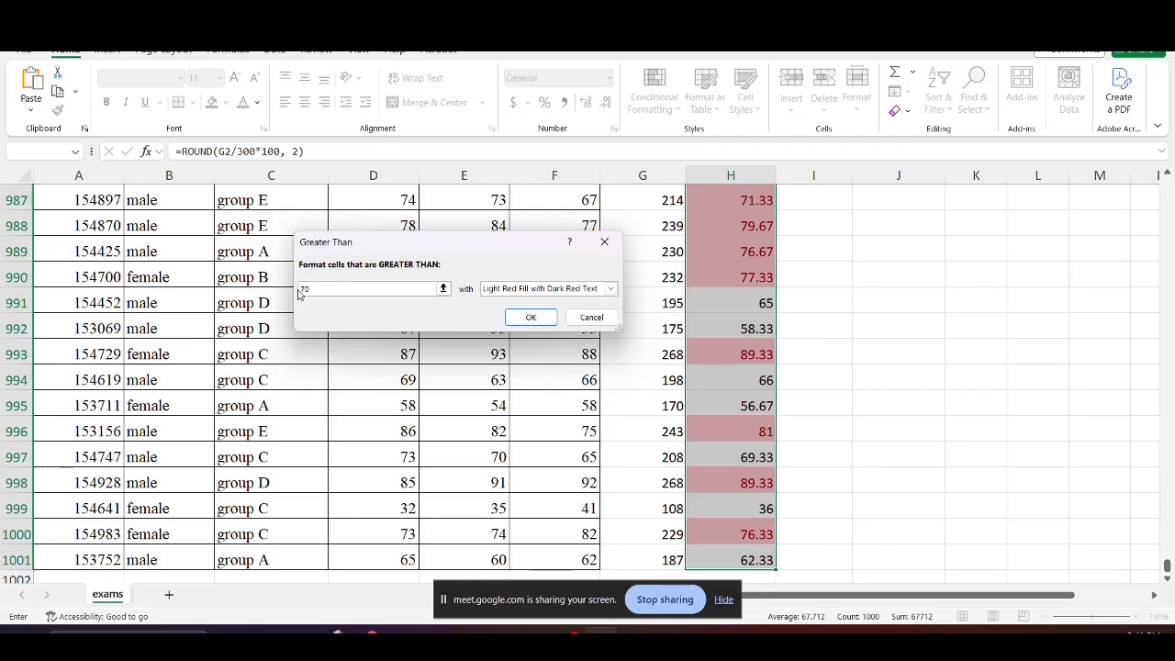
{"action": "left_click", "coordinate": [607, 293]}
{"action": "left_click", "coordinate": [540, 329]}
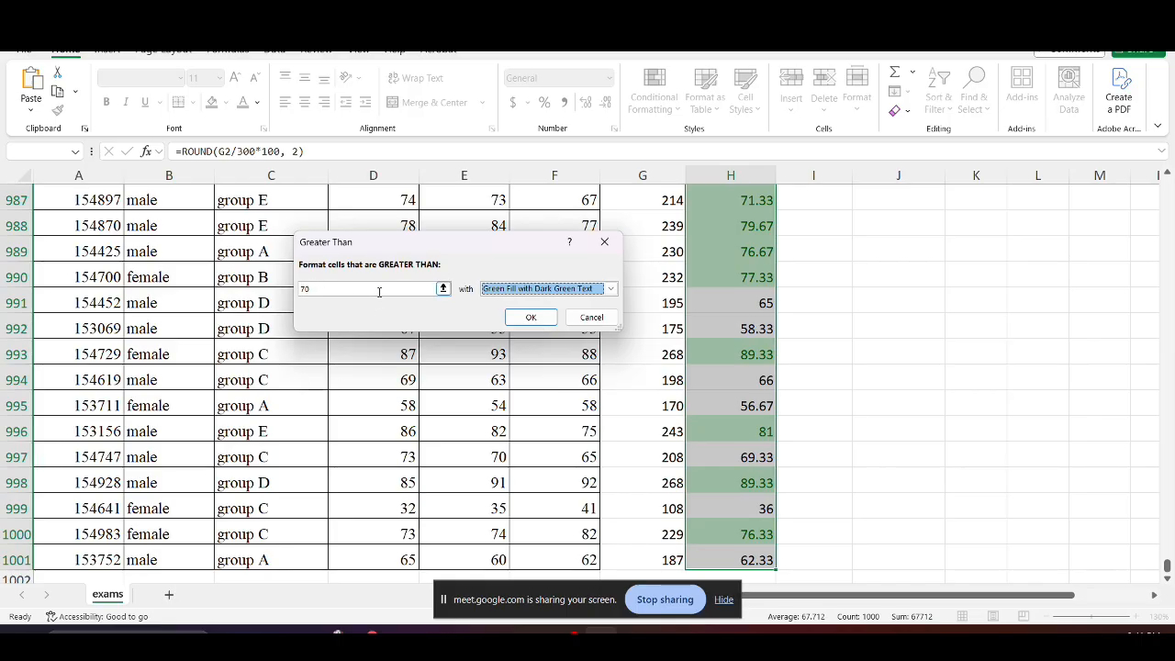
{"action": "left_click", "coordinate": [531, 318]}
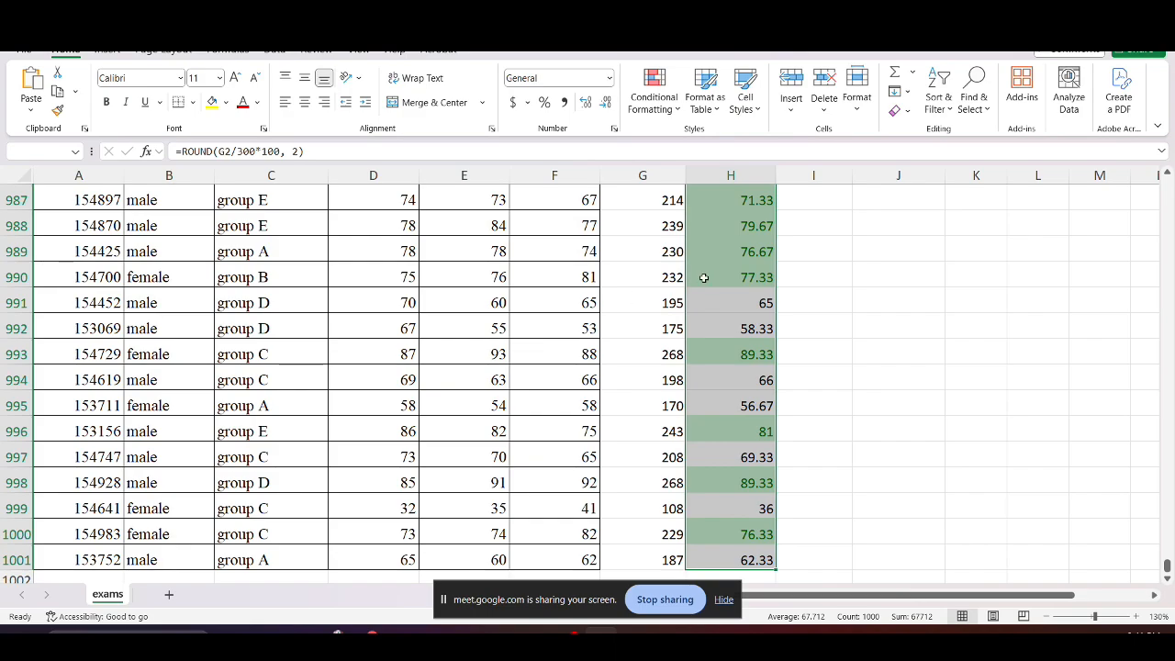
Add a Less Than rule to the same percentages, highlighting values below 70 using Light Red Fill with Dark Red Text
{"action": "left_click_drag", "start_coordinate": [1168, 567], "coordinate": [1165, 174]}
{"action": "left_click", "coordinate": [655, 101]}
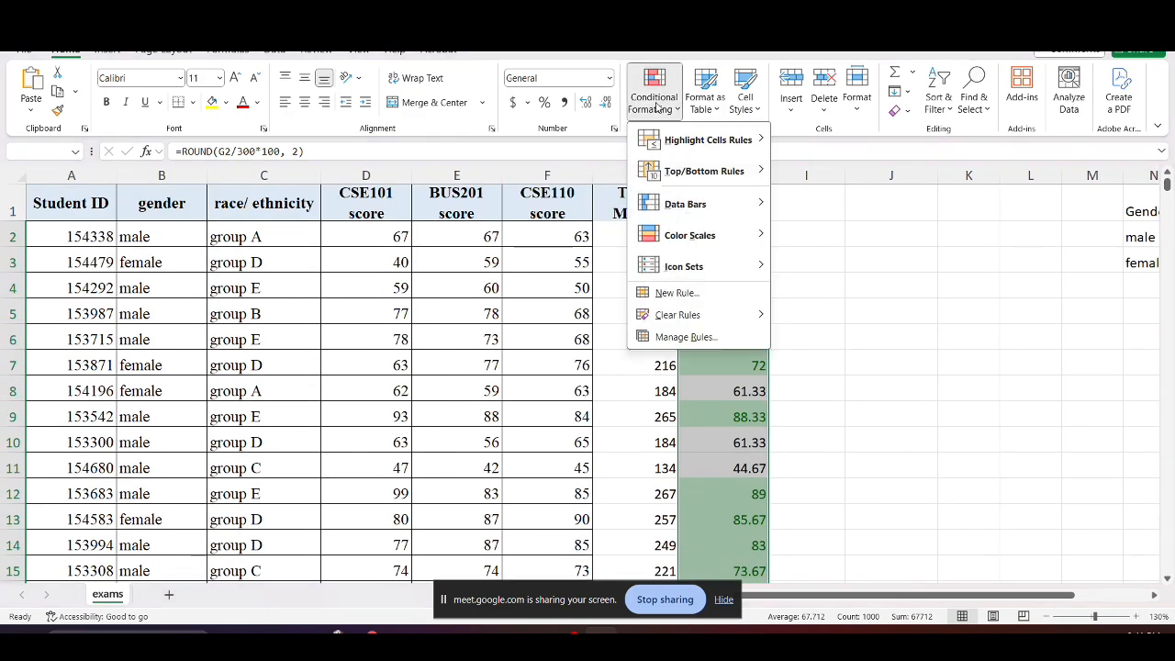
{"action": "mouse_move", "coordinate": [683, 138]}
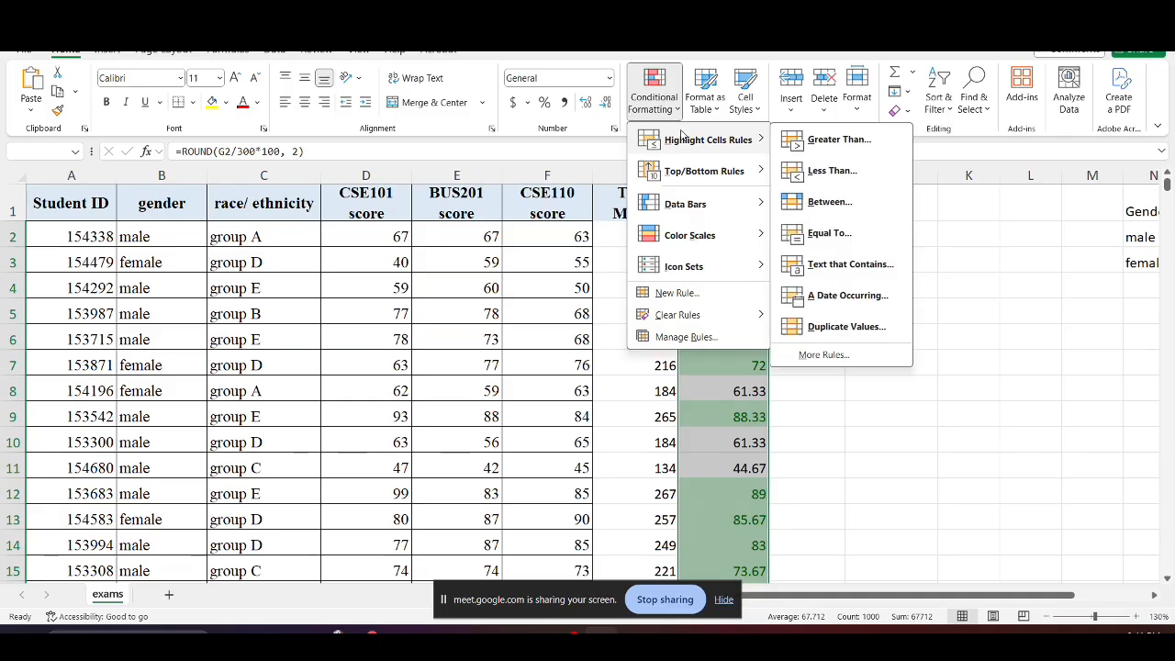
{"action": "left_click", "coordinate": [833, 171]}
{"action": "left_click", "coordinate": [334, 288]}
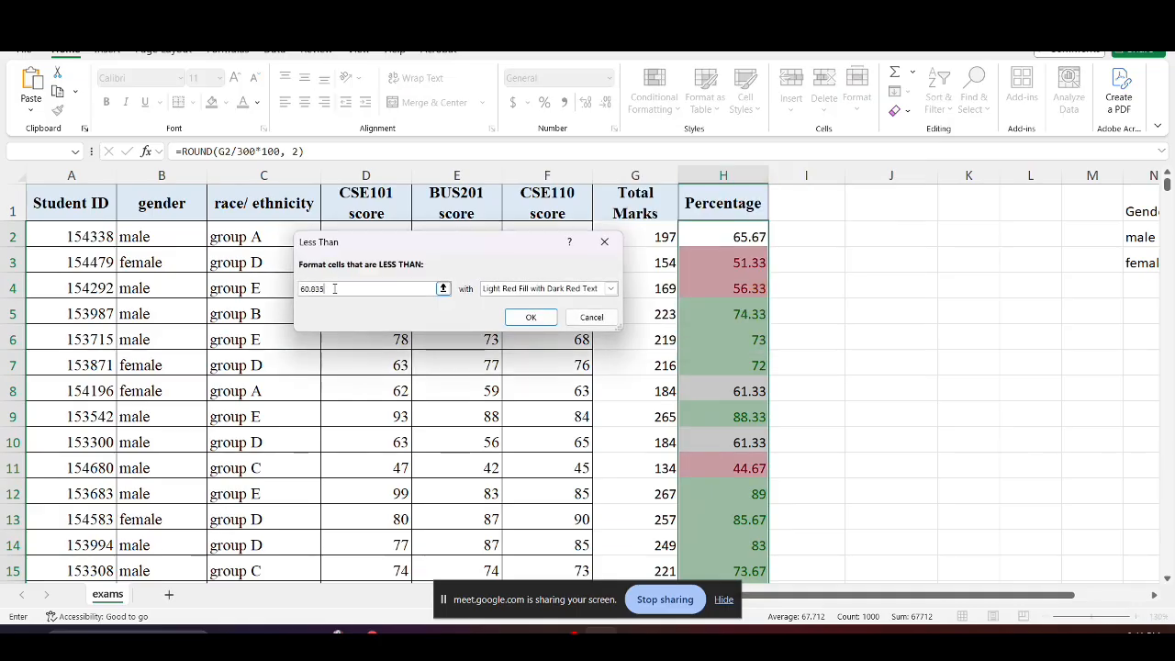
{"action": "key", "text": "BackSpace"}
{"action": "key", "text": "BackSpace"}
{"action": "key", "text": "BackSpace"}
{"action": "key", "text": "BackSpace"}
{"action": "key", "text": "BackSpace"}
{"action": "key", "text": "BackSpace"}
{"action": "type", "text": "7"}
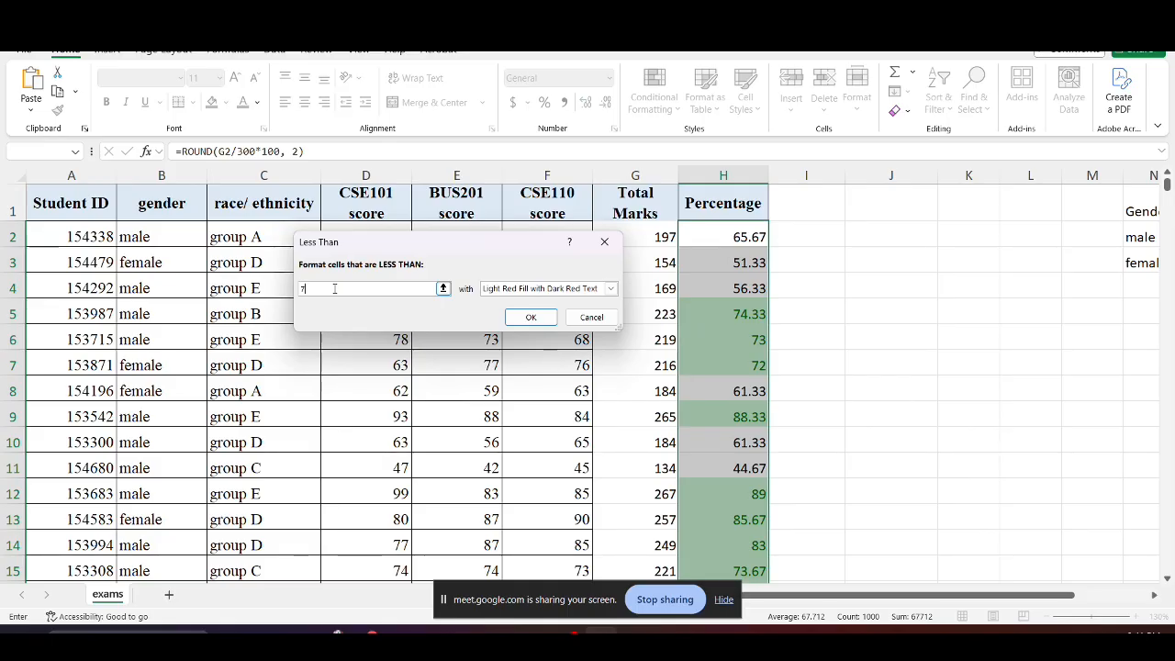
{"action": "type", "text": "0"}
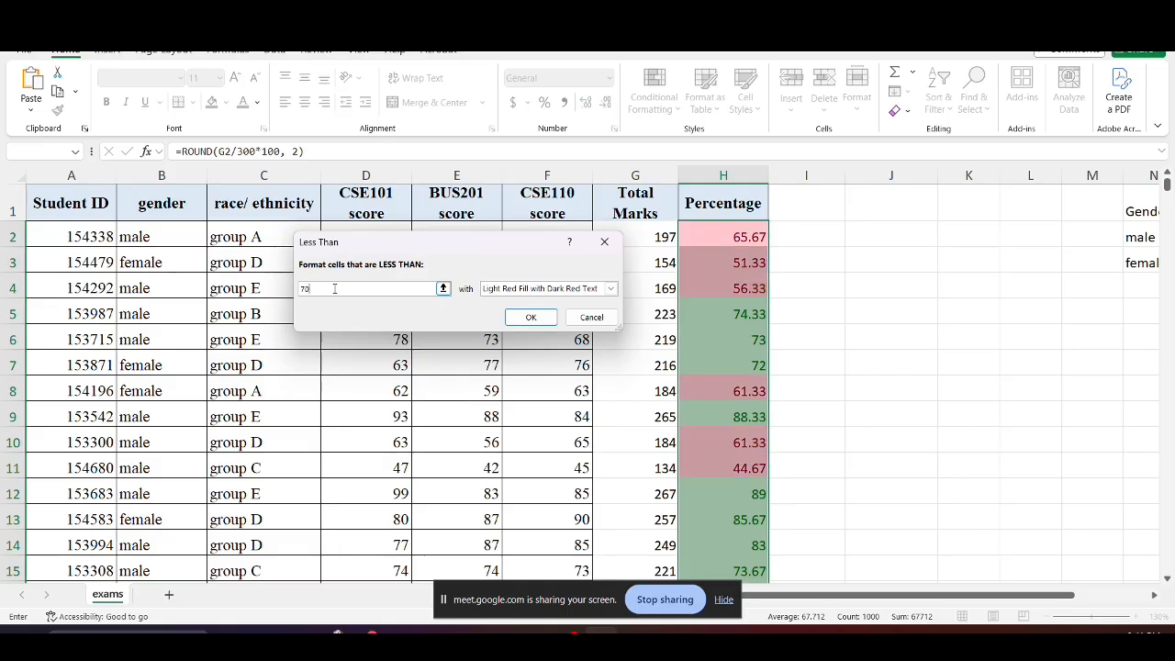
{"action": "left_click", "coordinate": [531, 317]}
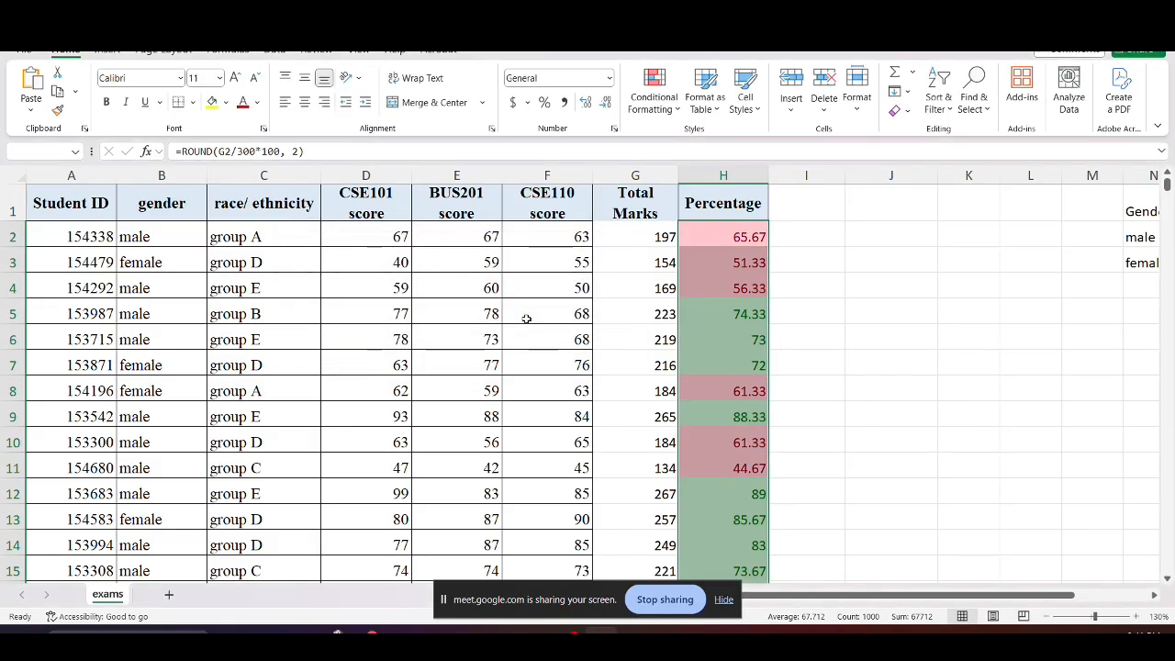
Switch to the Google Meet call to check the presentation and the participants
{"action": "key", "text": "alt+Tab"}
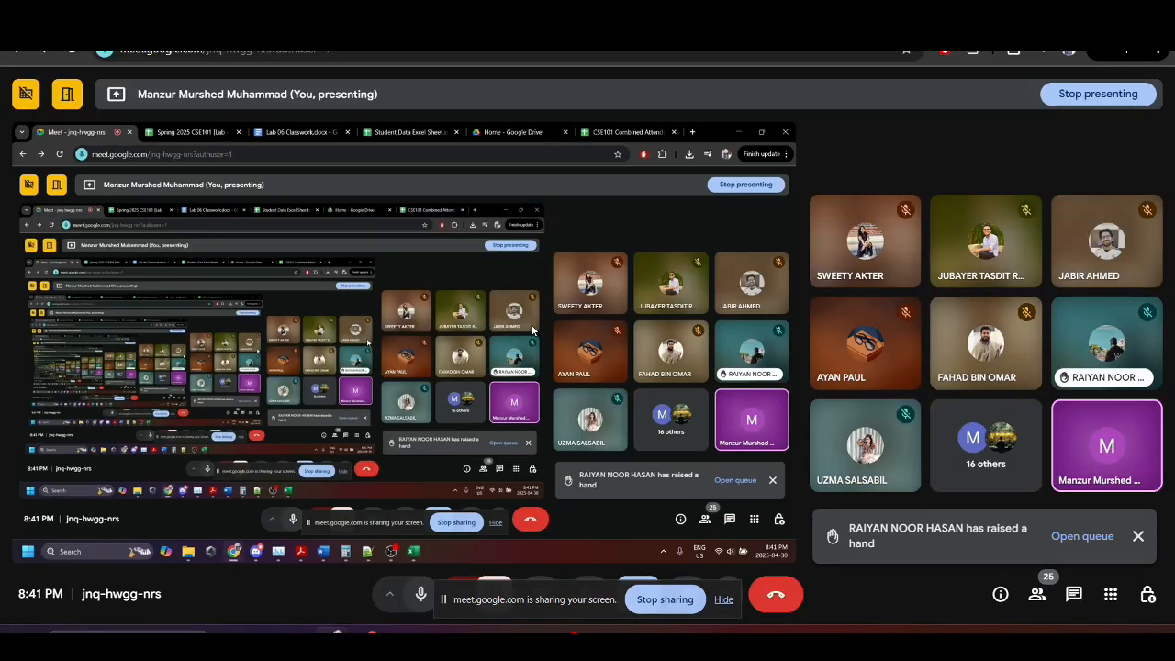
{"action": "mouse_move", "coordinate": [1113, 478]}
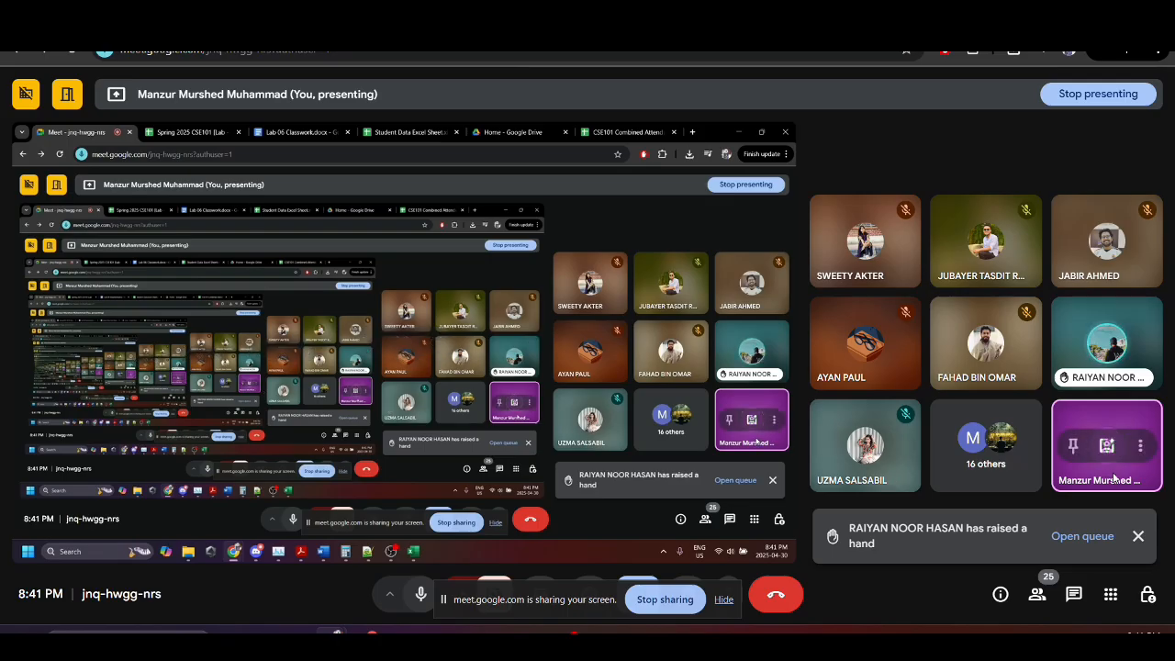
Switch back to the Excel workbook and undo the Greater Than and Less Than highlighting on the percentages
{"action": "key", "text": "alt+Tab"}
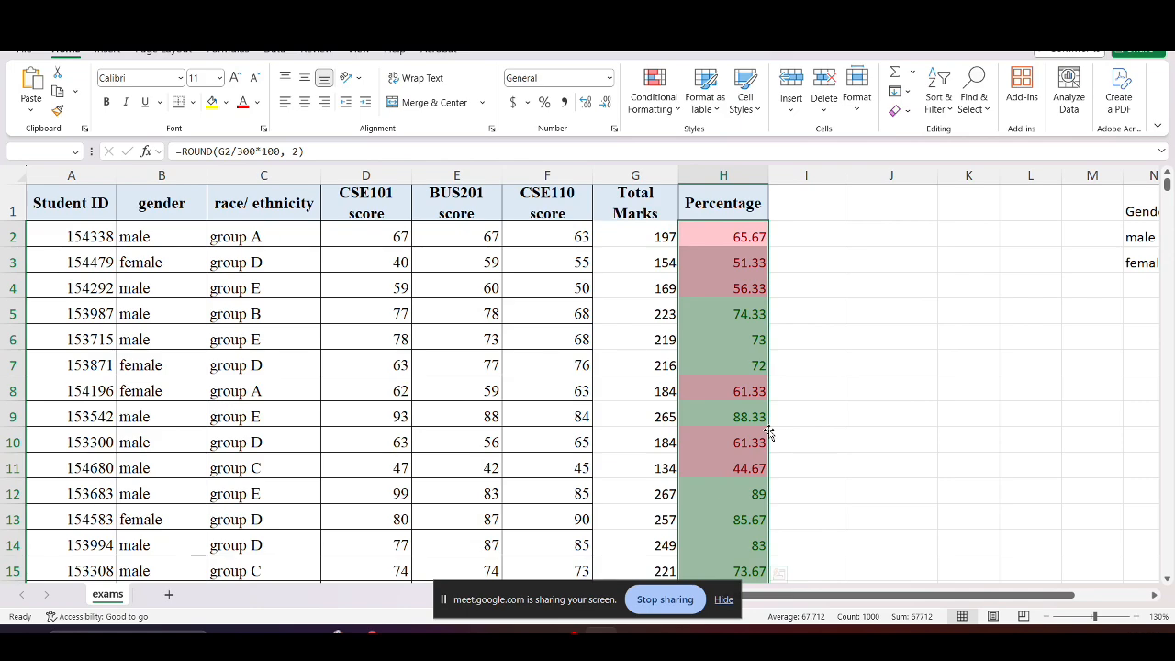
{"action": "left_click", "coordinate": [735, 356]}
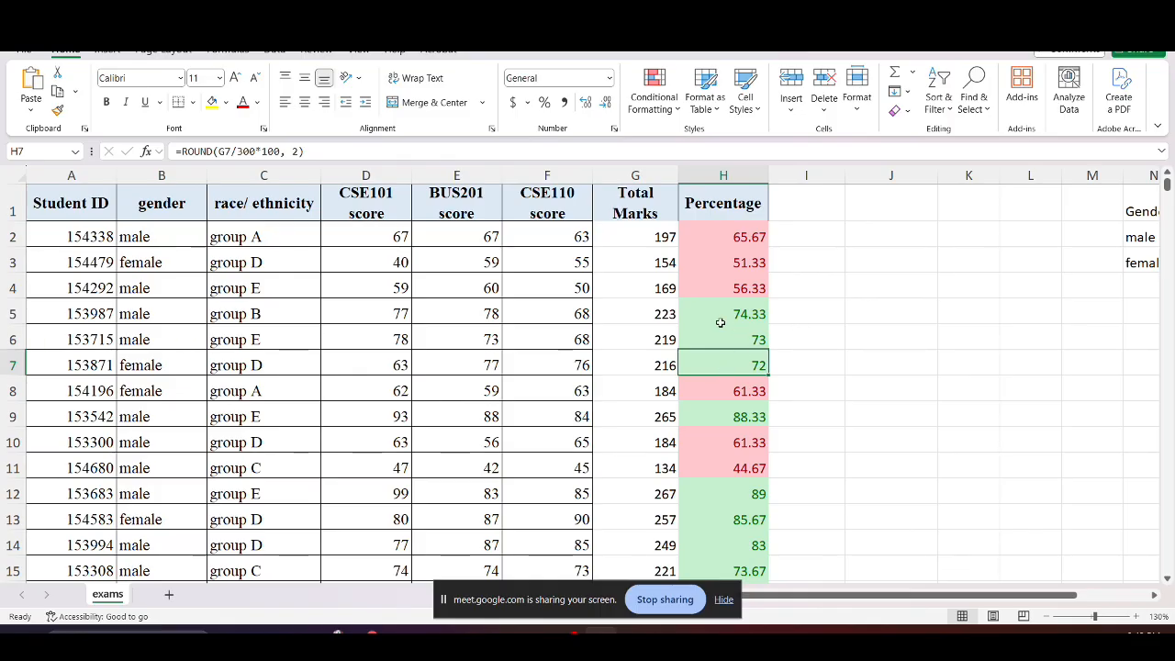
{"action": "left_click", "coordinate": [695, 237]}
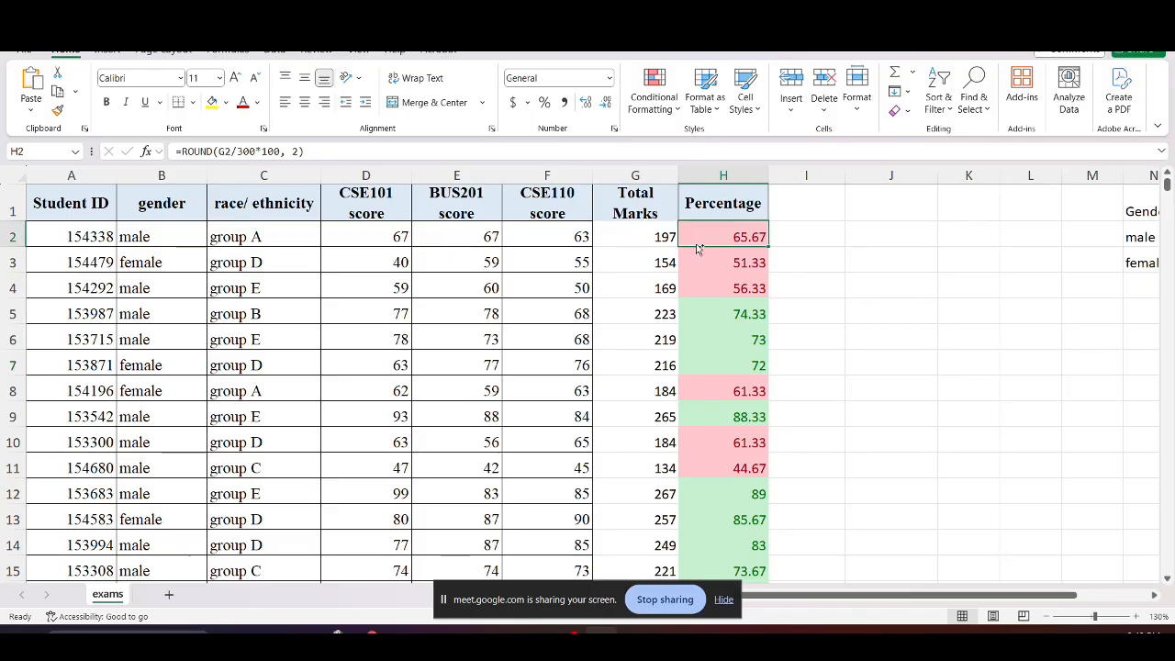
{"action": "key", "text": "ctrl+z"}
{"action": "left_click", "coordinate": [789, 237]}
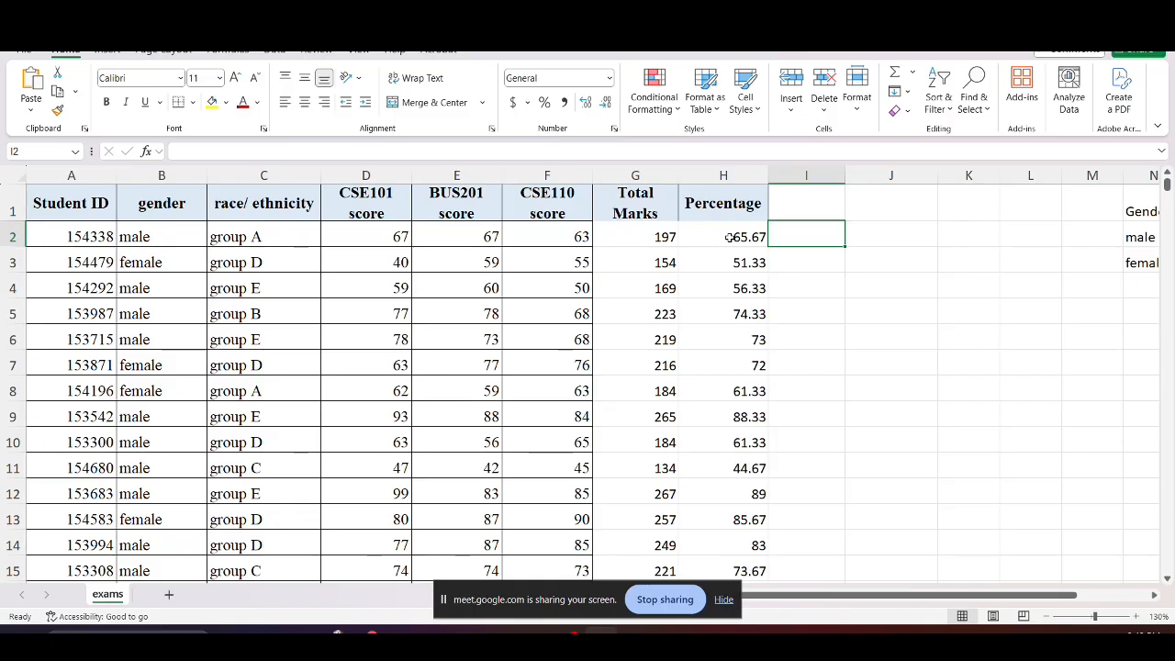
Highlight values greater than 70 across the entire Percentage column H using Green Fill with Dark Green Text
{"action": "left_click", "coordinate": [735, 237]}
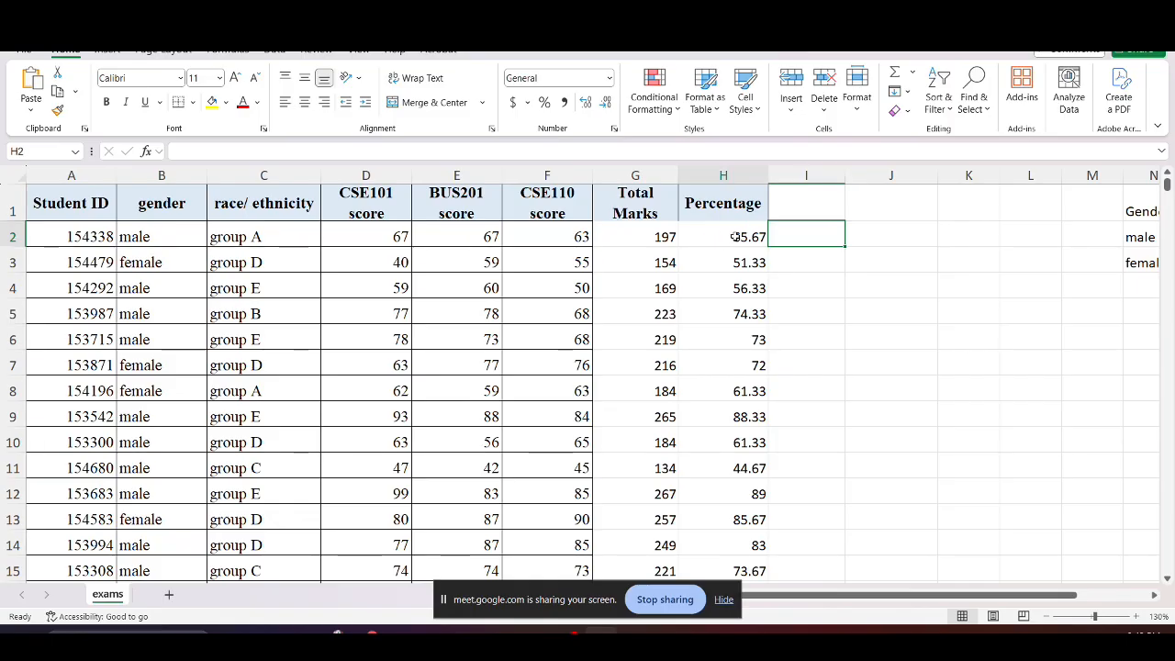
{"action": "left_click", "coordinate": [723, 176]}
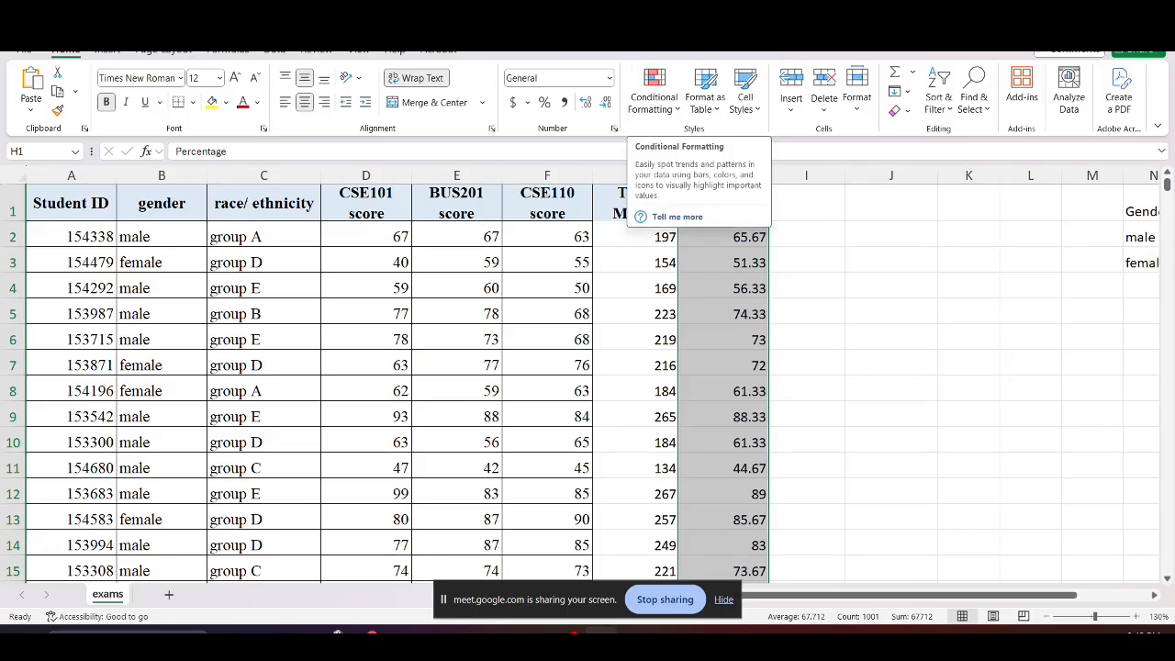
{"action": "left_click", "coordinate": [652, 107]}
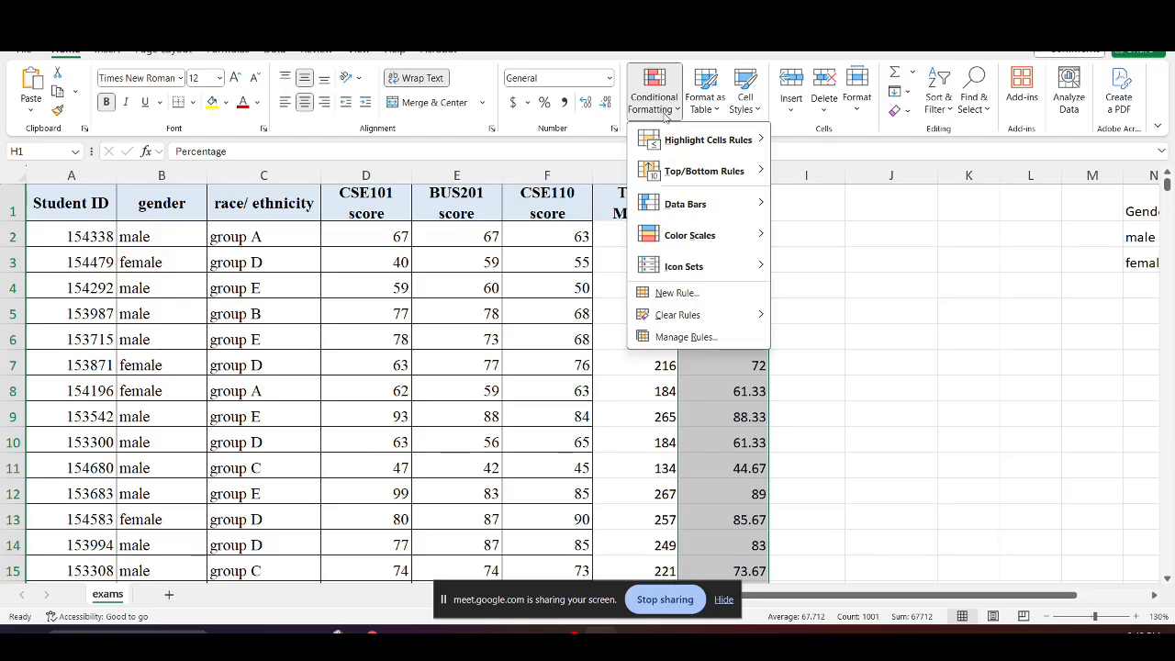
{"action": "mouse_move", "coordinate": [705, 146]}
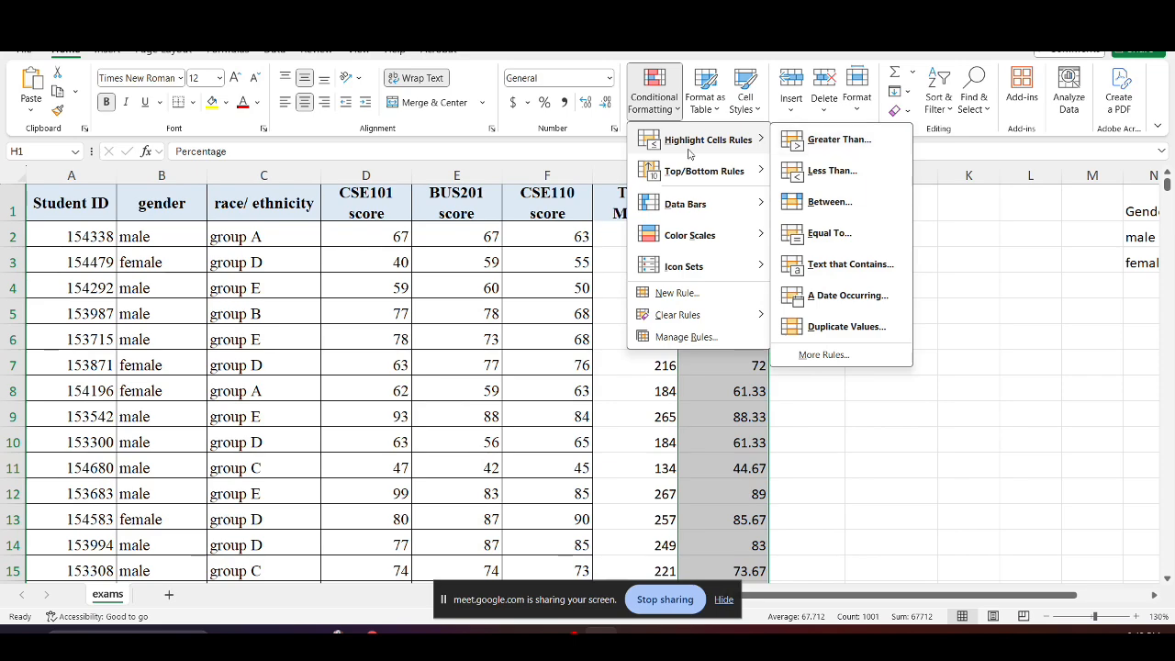
{"action": "left_click", "coordinate": [845, 149]}
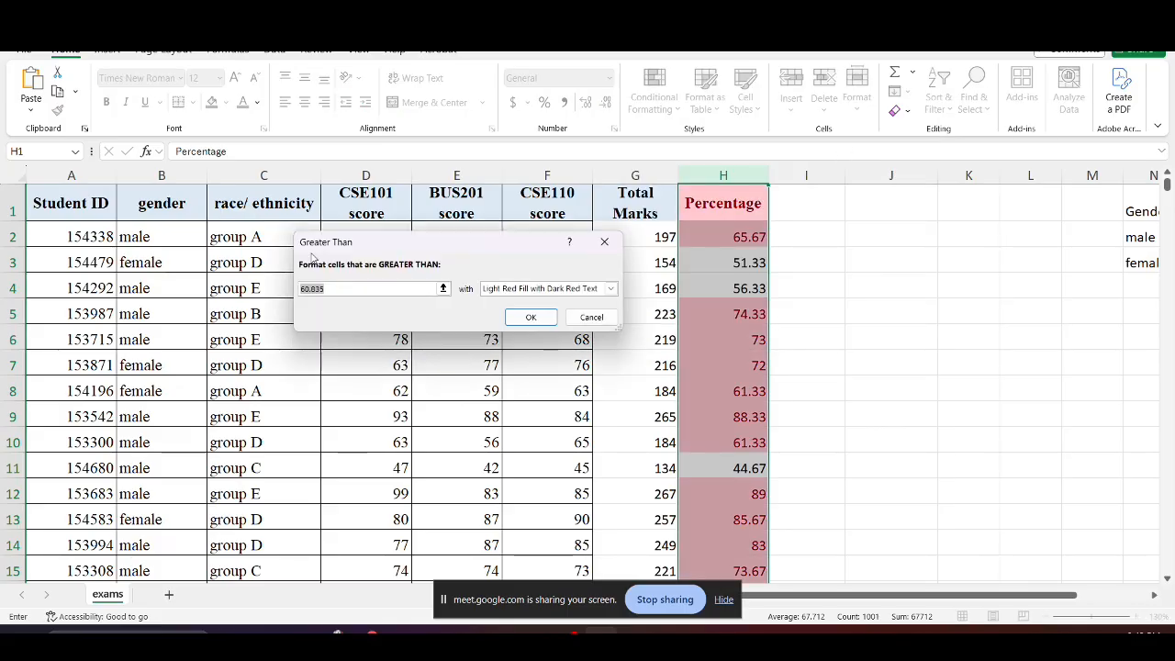
{"action": "left_click", "coordinate": [348, 286]}
{"action": "key", "text": "BackSpace"}
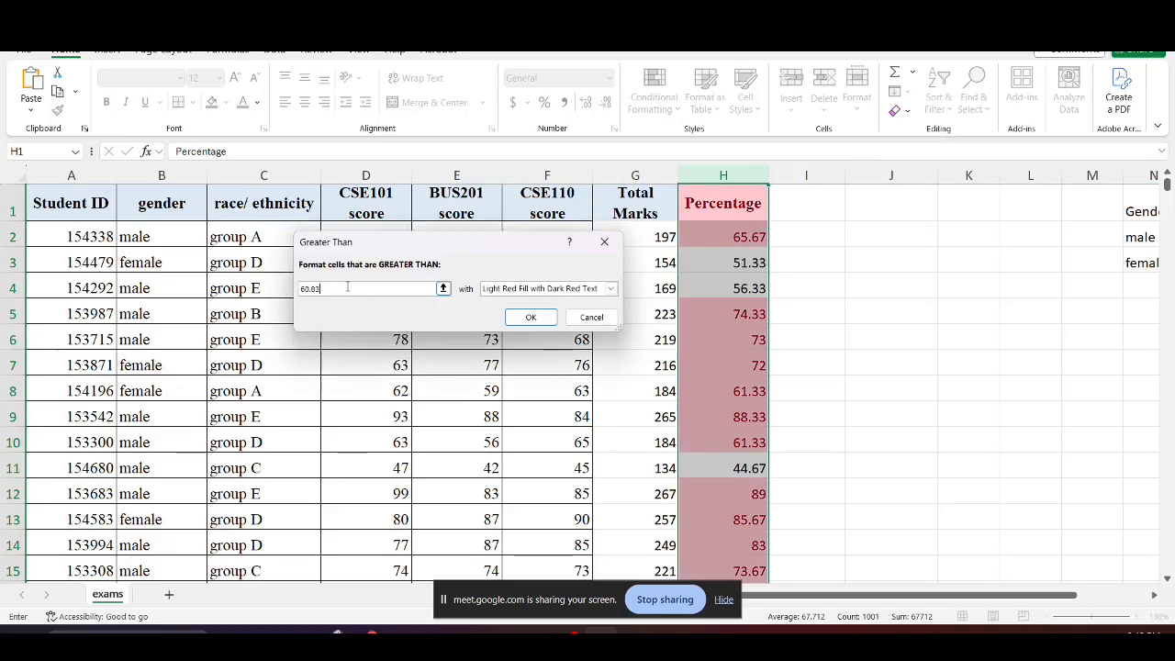
{"action": "key", "text": "BackSpace"}
{"action": "key", "text": "BackSpace"}
{"action": "type", "text": "70"}
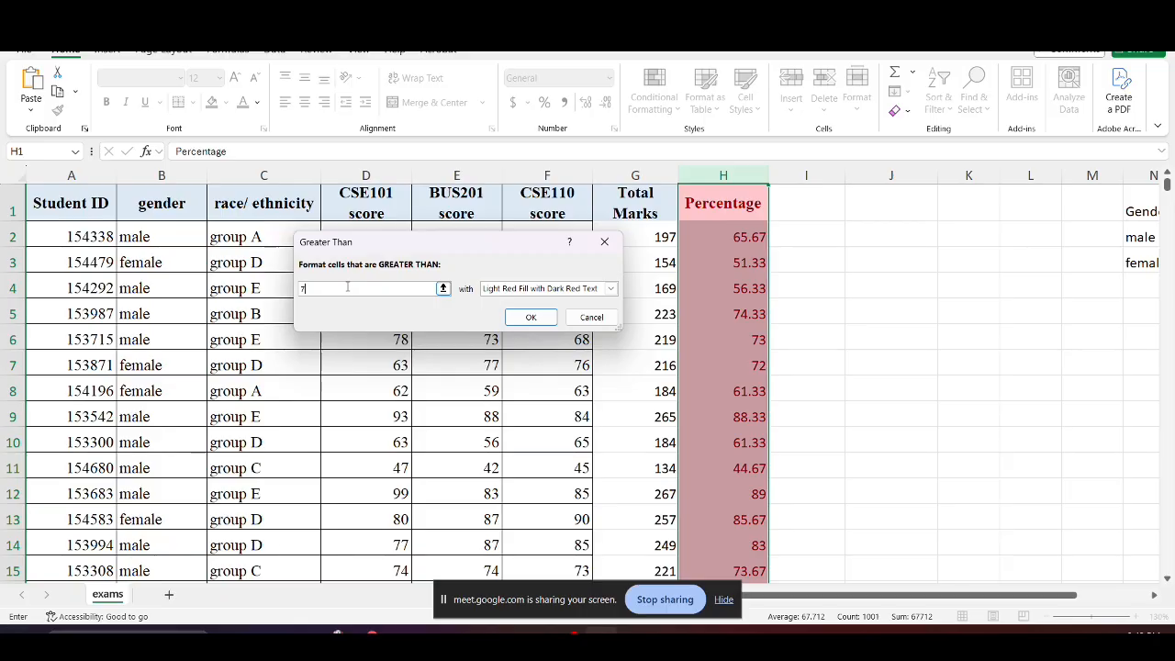
{"action": "left_click", "coordinate": [547, 290]}
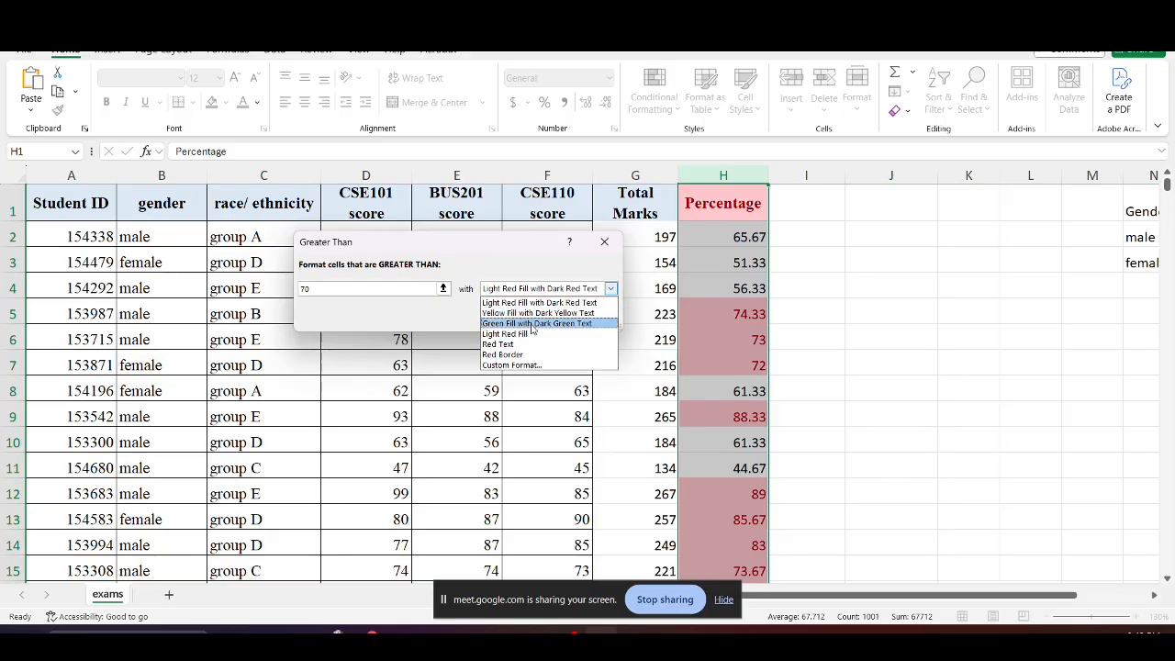
{"action": "left_click", "coordinate": [536, 324]}
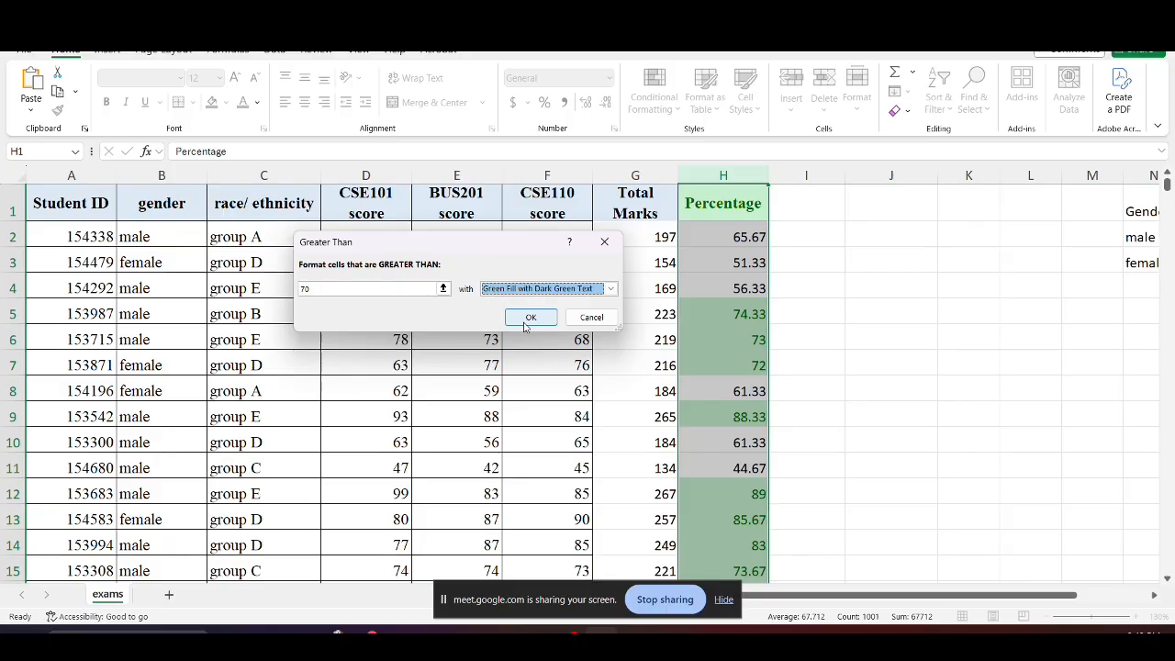
{"action": "left_click", "coordinate": [529, 320]}
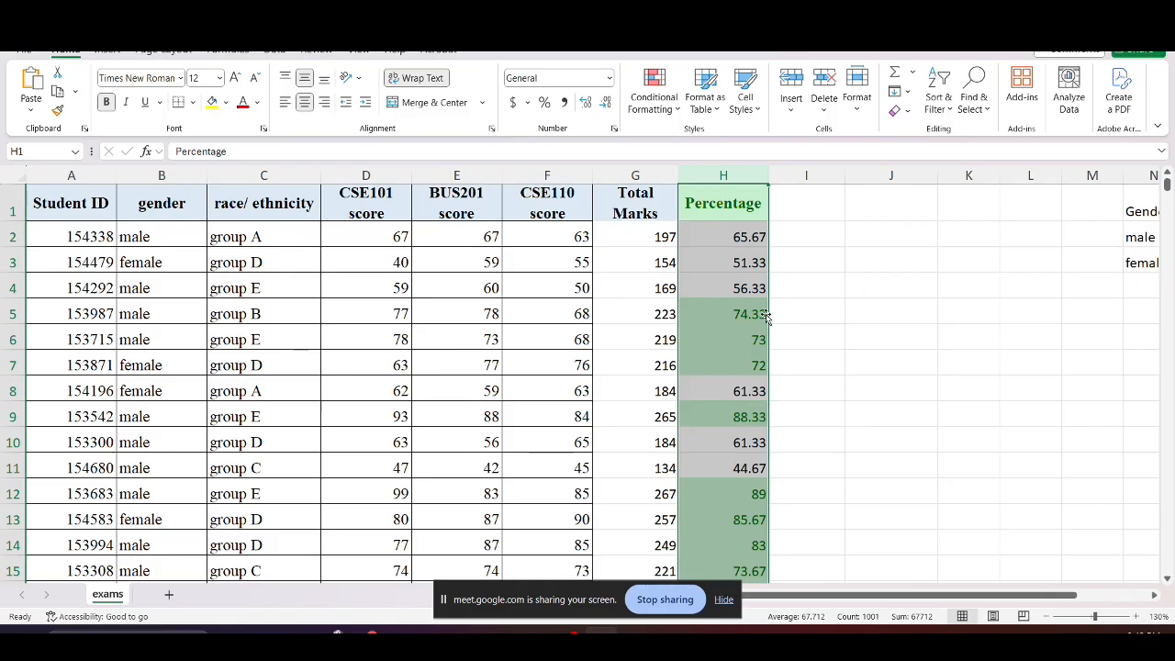
Add a Less Than rule to the whole column H, highlighting values below 70 using Light Red Fill with Dark Red Text
{"action": "left_click", "coordinate": [668, 111]}
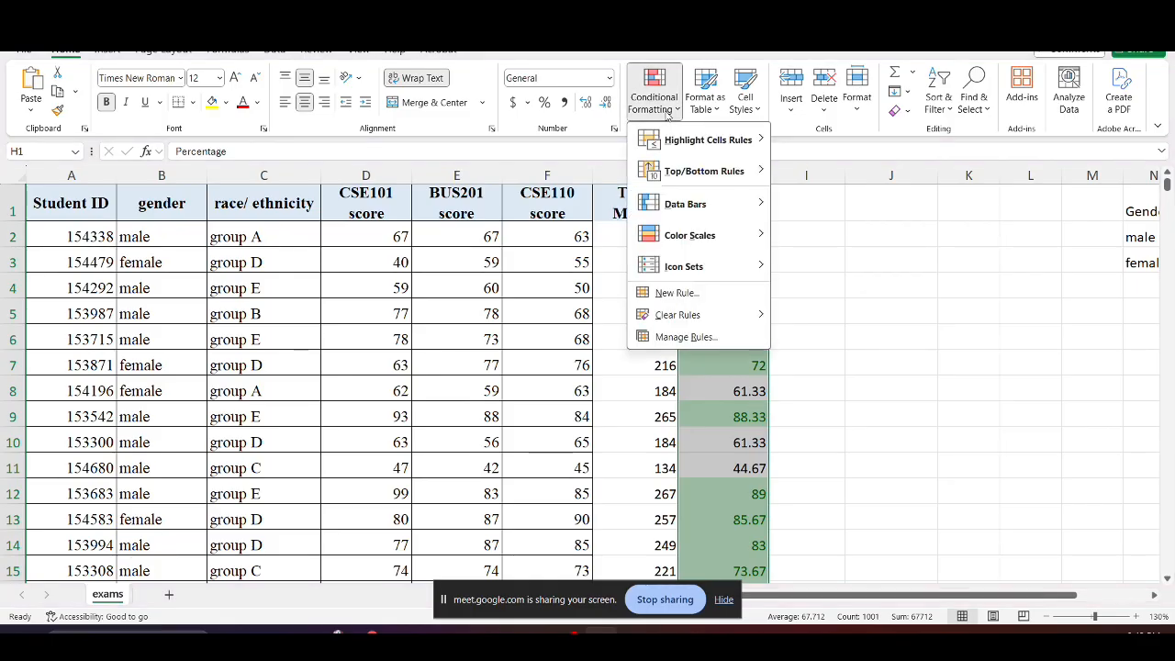
{"action": "mouse_move", "coordinate": [747, 145]}
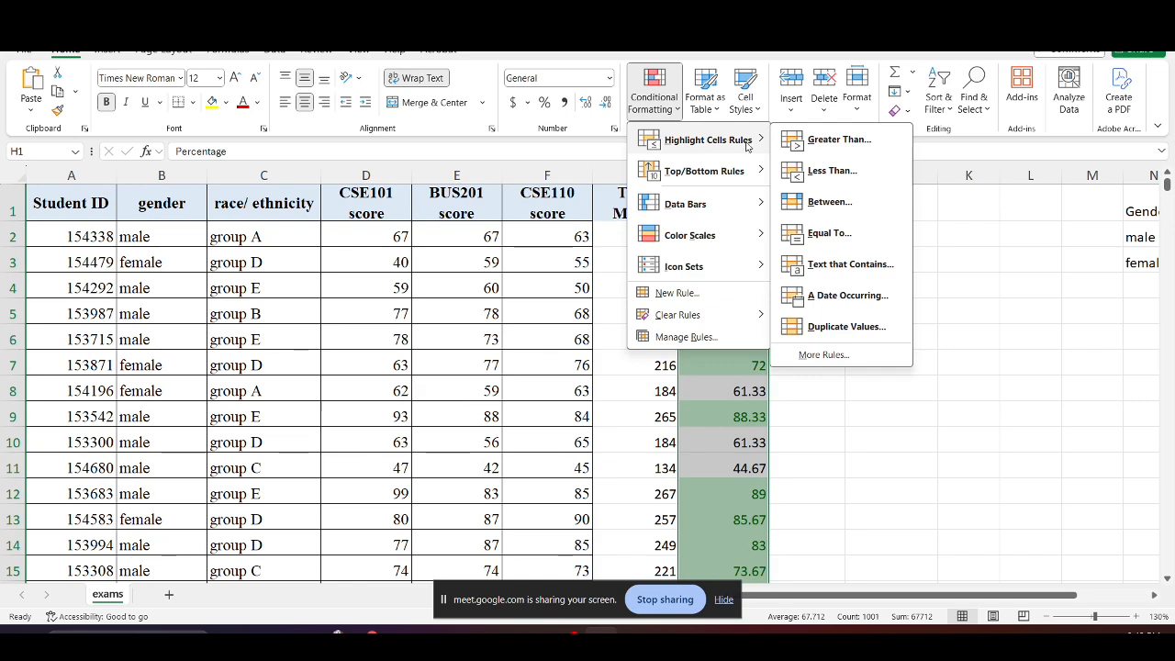
{"action": "left_click", "coordinate": [833, 170]}
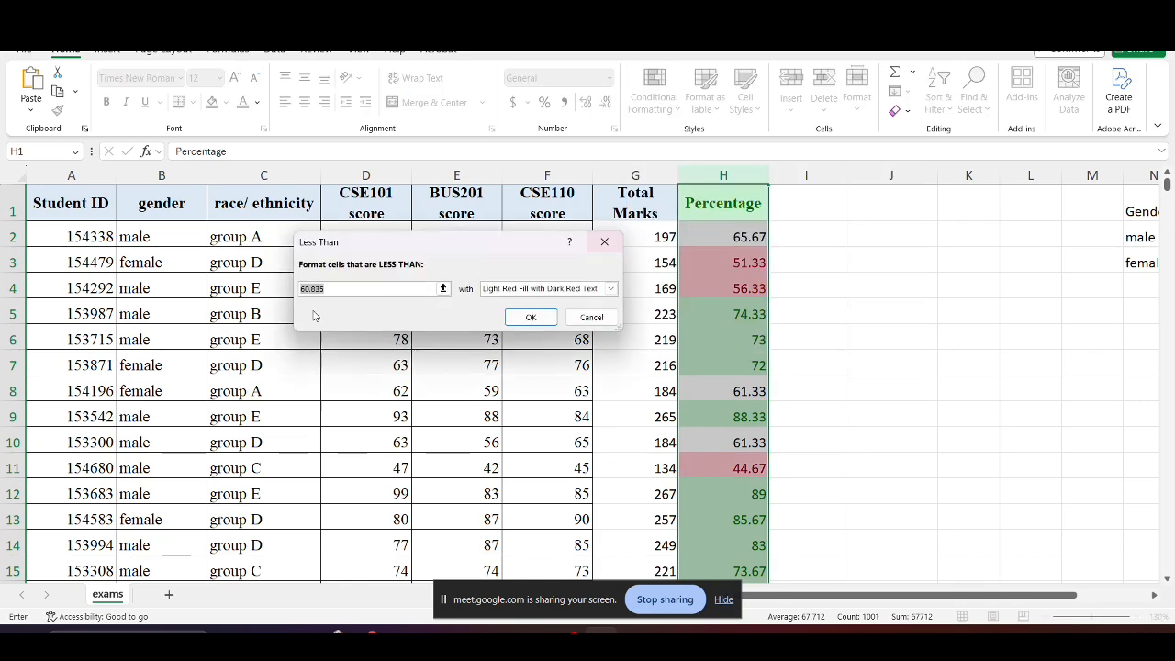
{"action": "type", "text": "70"}
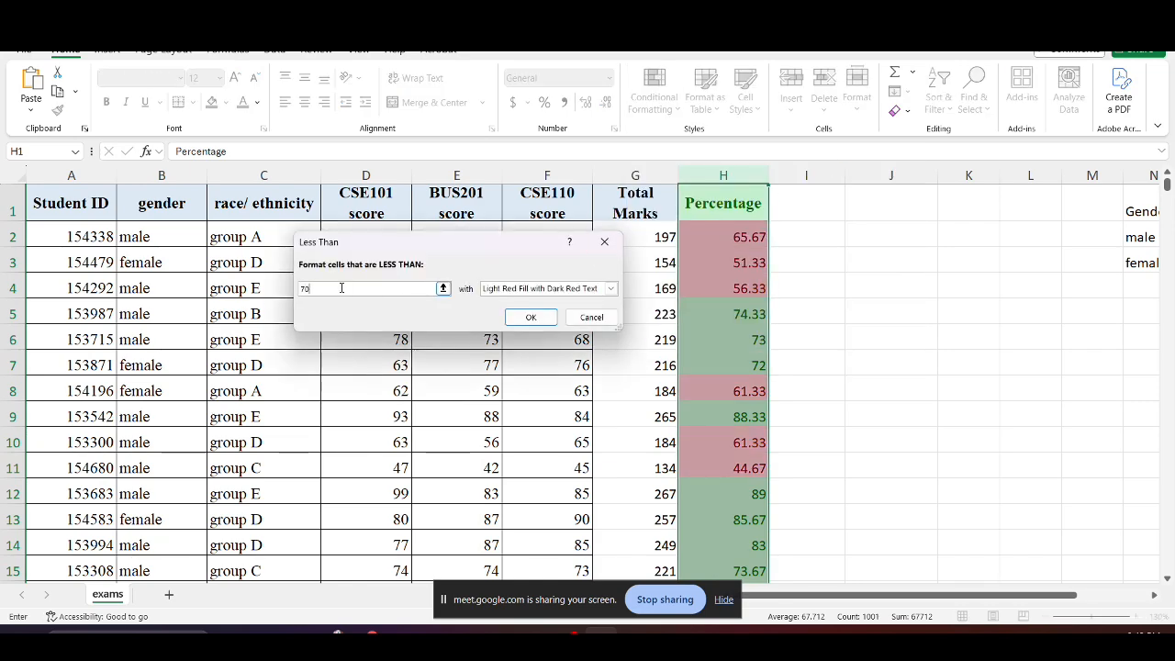
{"action": "left_click", "coordinate": [531, 317]}
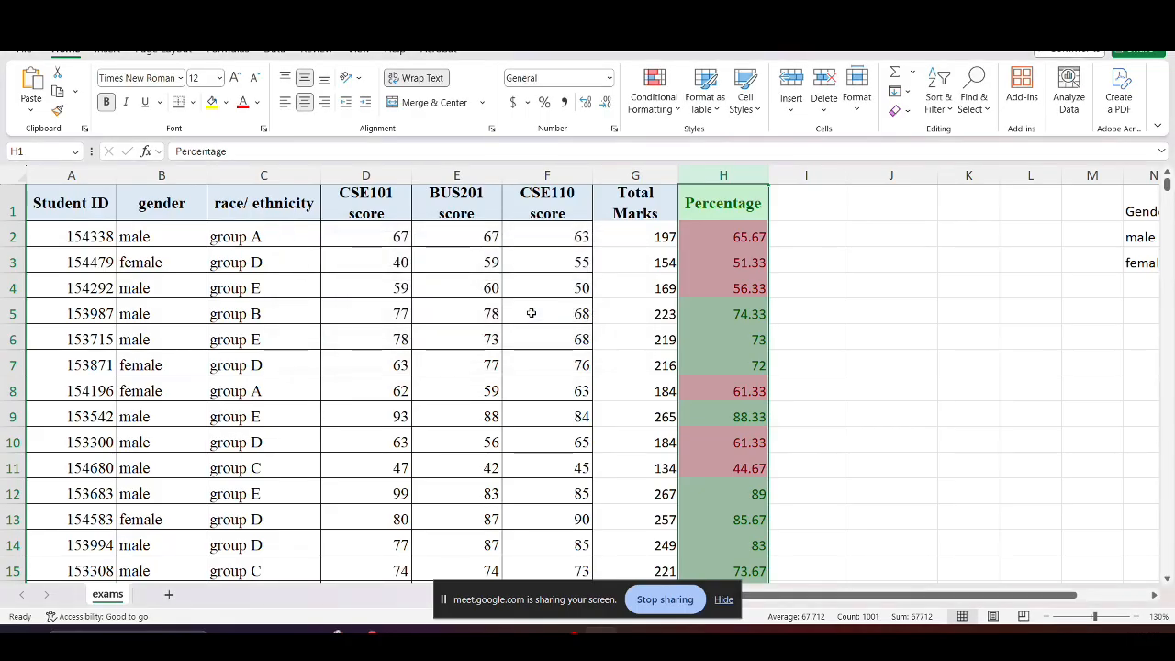
{"action": "left_click", "coordinate": [741, 329]}
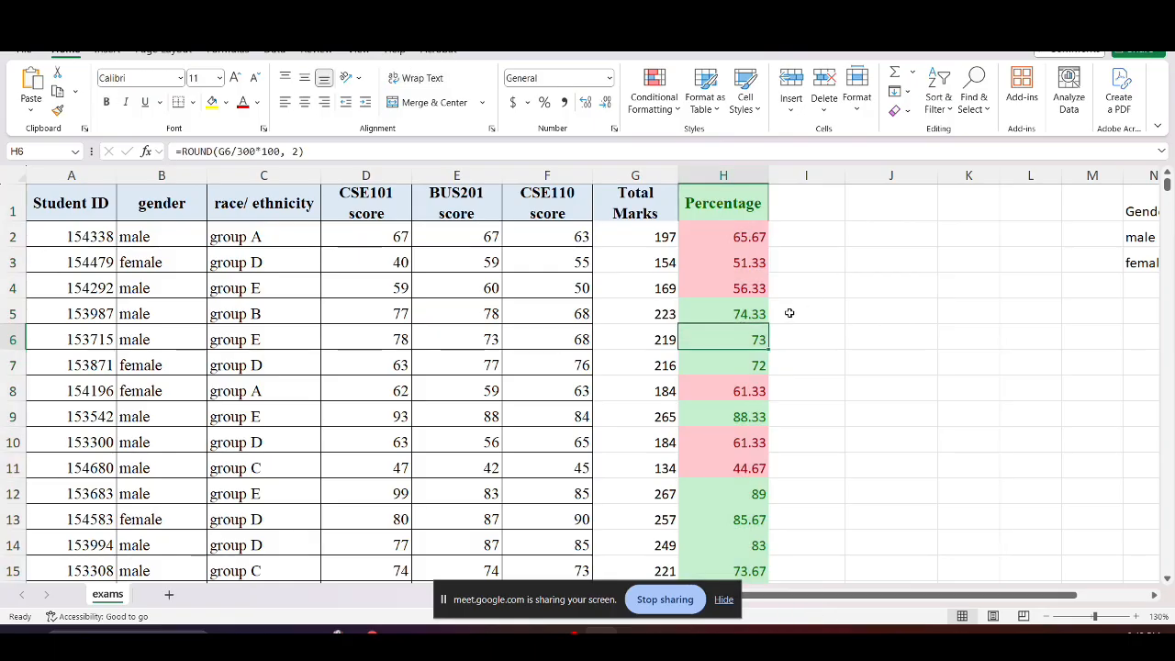
In the Conditional Formatting Rules Manager, change the green rule's condition from greater than to greater than or equal to 70
{"action": "left_click", "coordinate": [707, 237]}
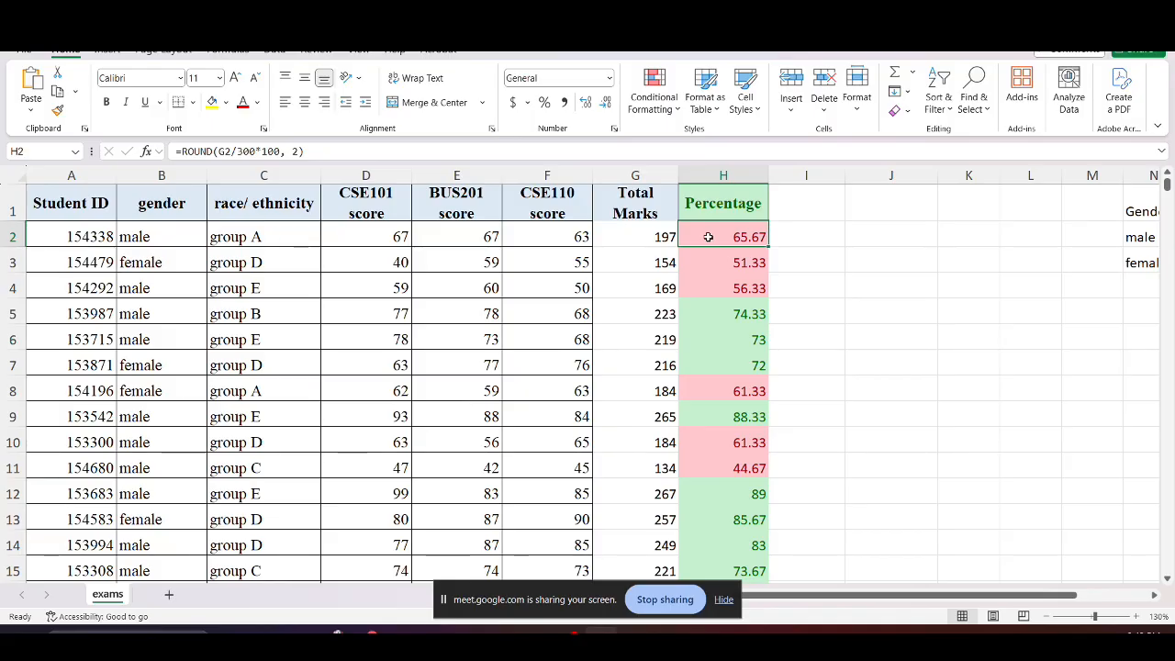
{"action": "left_click", "coordinate": [649, 106]}
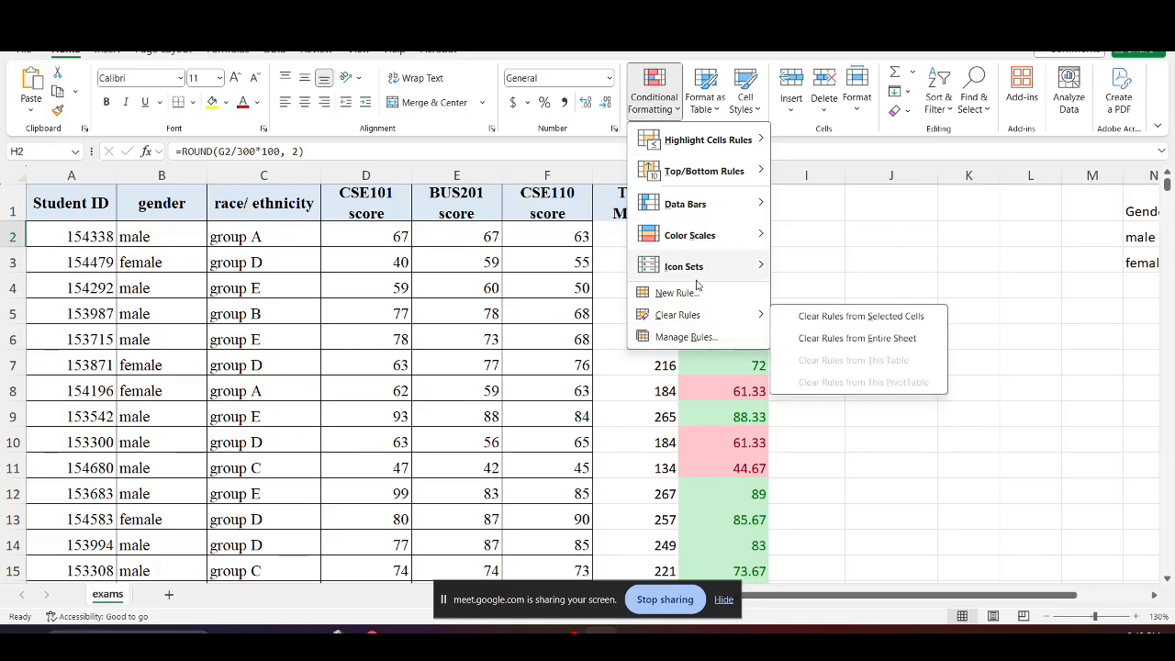
{"action": "left_click", "coordinate": [686, 337]}
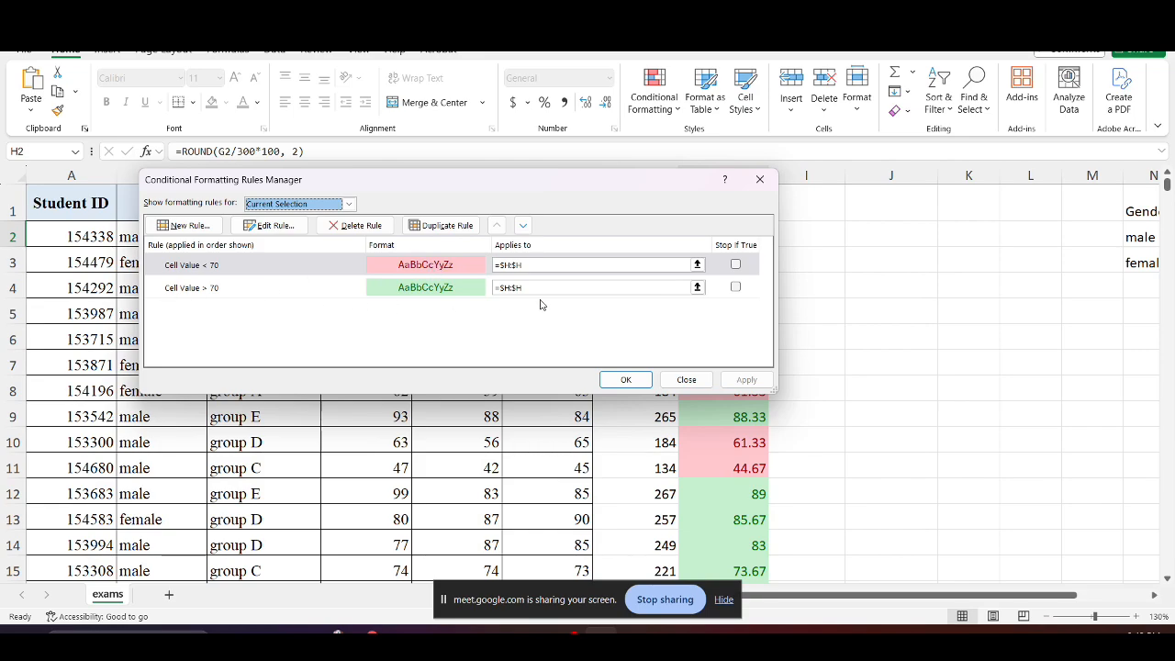
{"action": "left_click", "coordinate": [213, 287]}
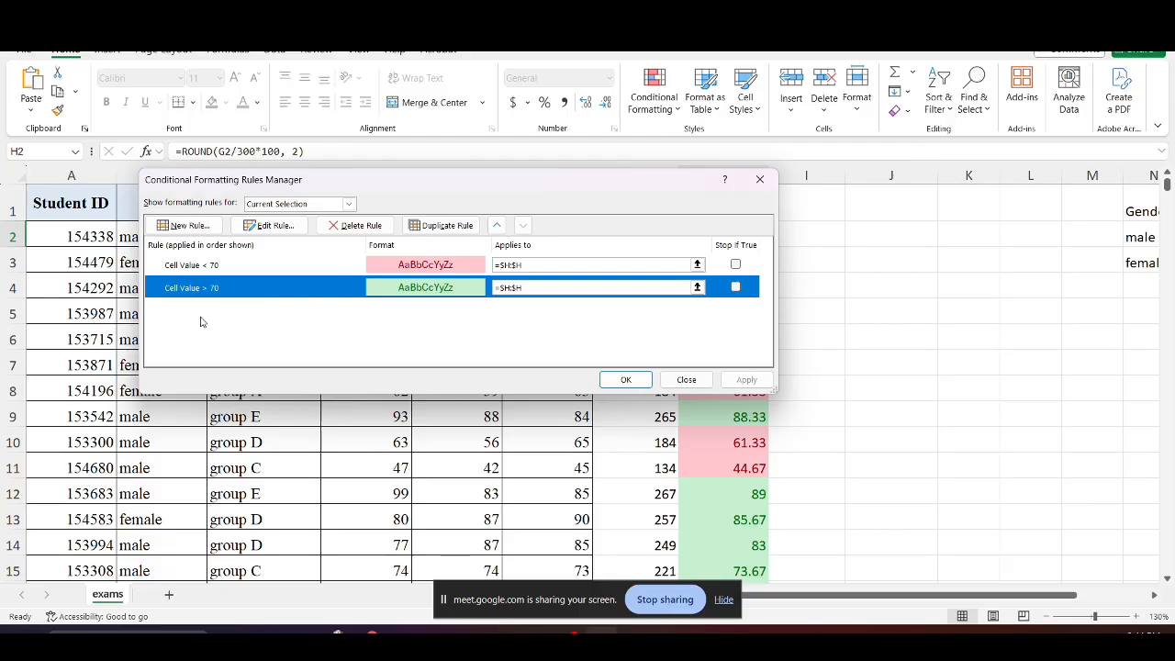
{"action": "left_click", "coordinate": [271, 229]}
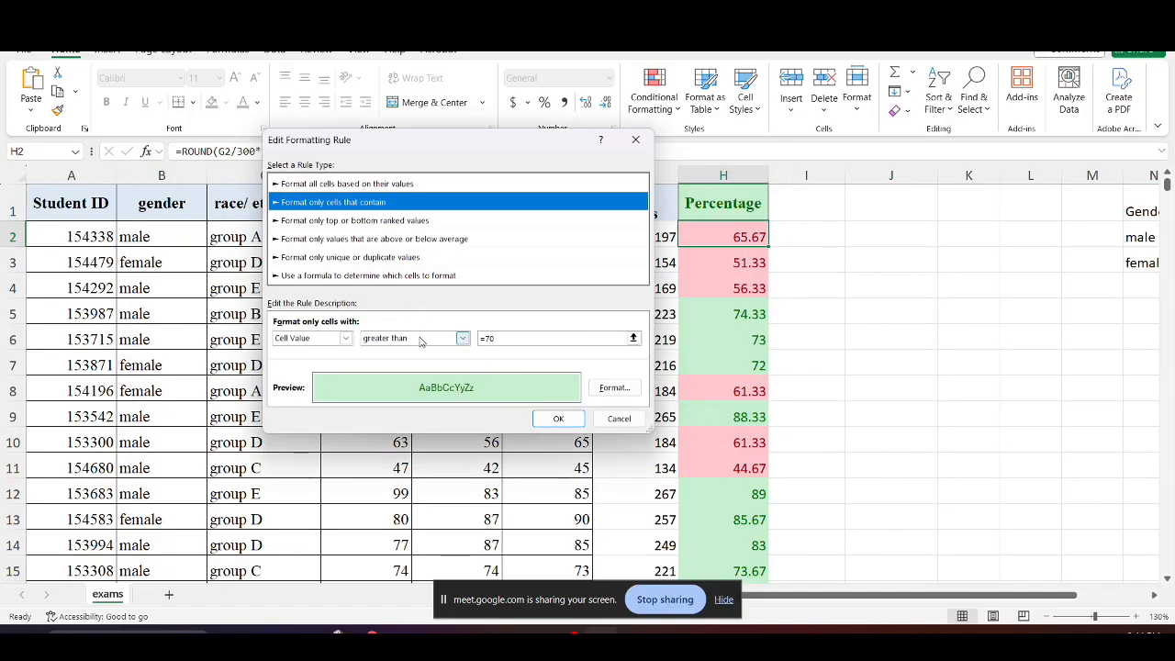
{"action": "left_click", "coordinate": [462, 339]}
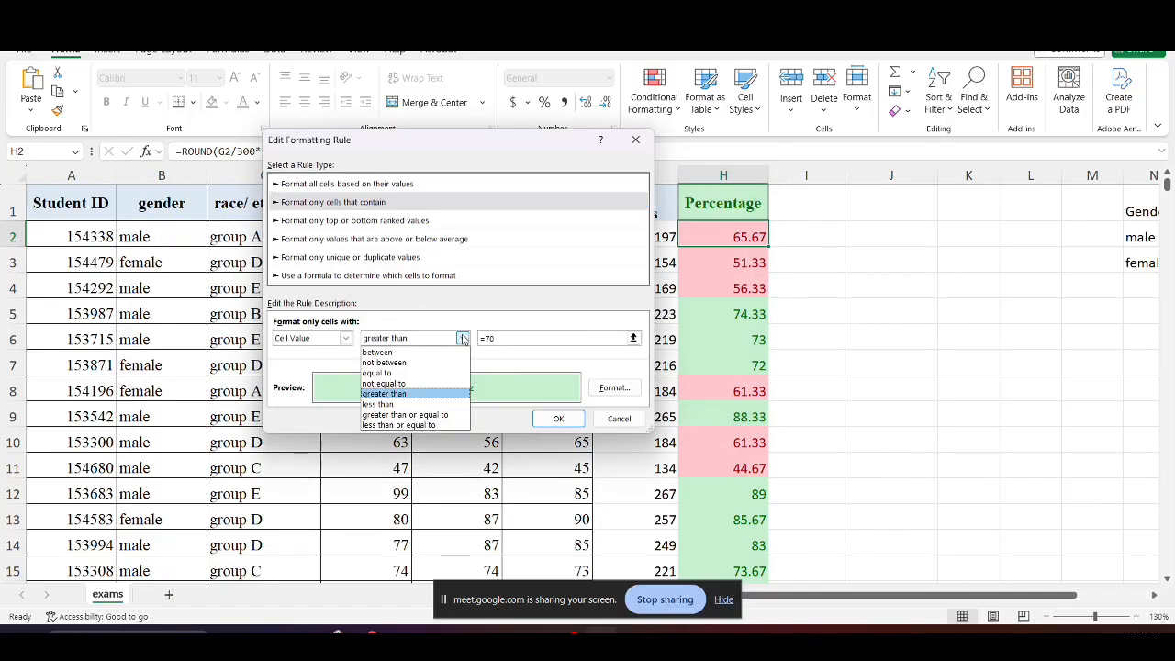
{"action": "left_click", "coordinate": [432, 414]}
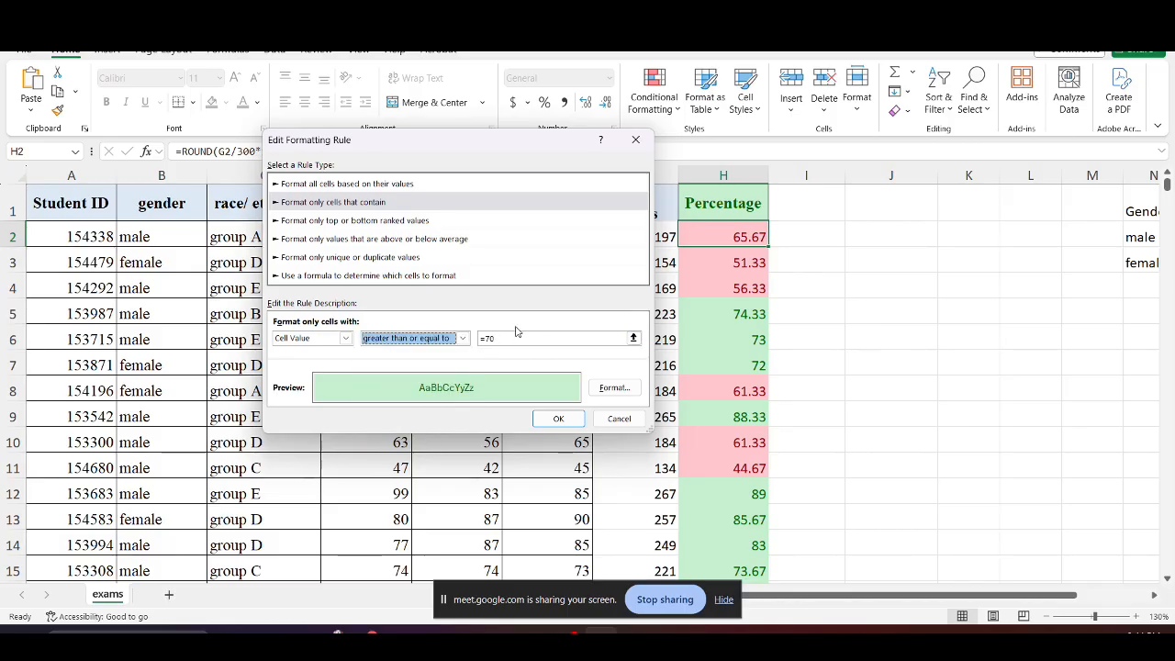
{"action": "left_click", "coordinate": [558, 418]}
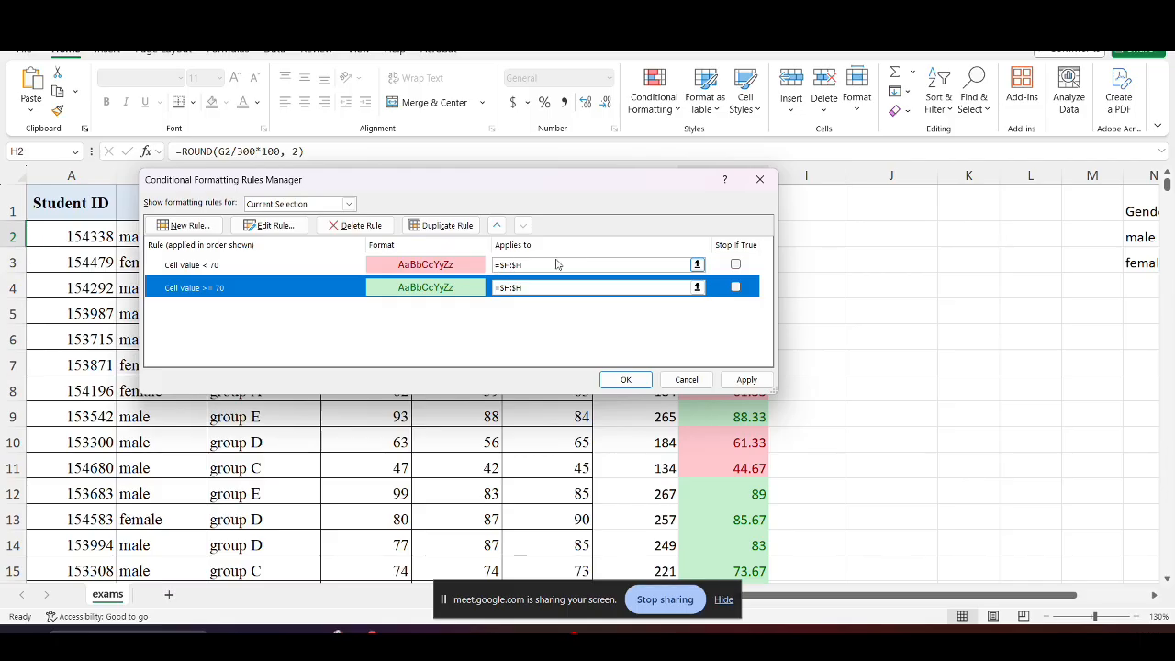
Open the green greater-than-or-equal-to rule for editing again
{"action": "left_click", "coordinate": [269, 227]}
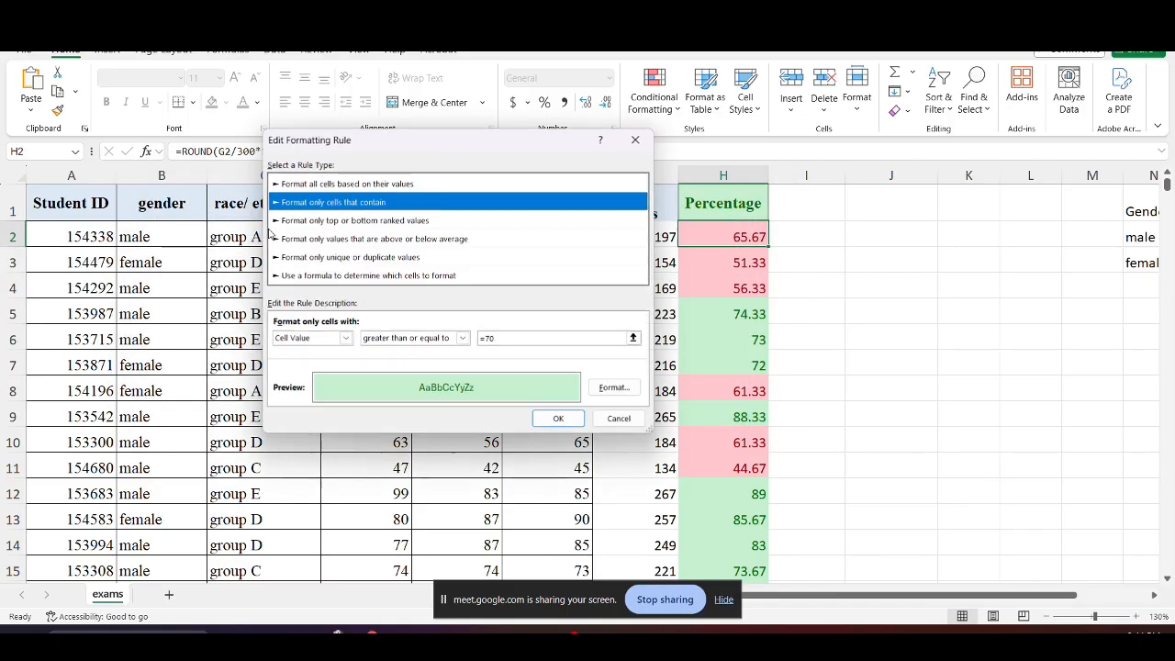
Review the comparison operators and cell-content types available for the rule formatting values of at least 70, and cancel the rule edit
{"action": "left_click", "coordinate": [463, 338]}
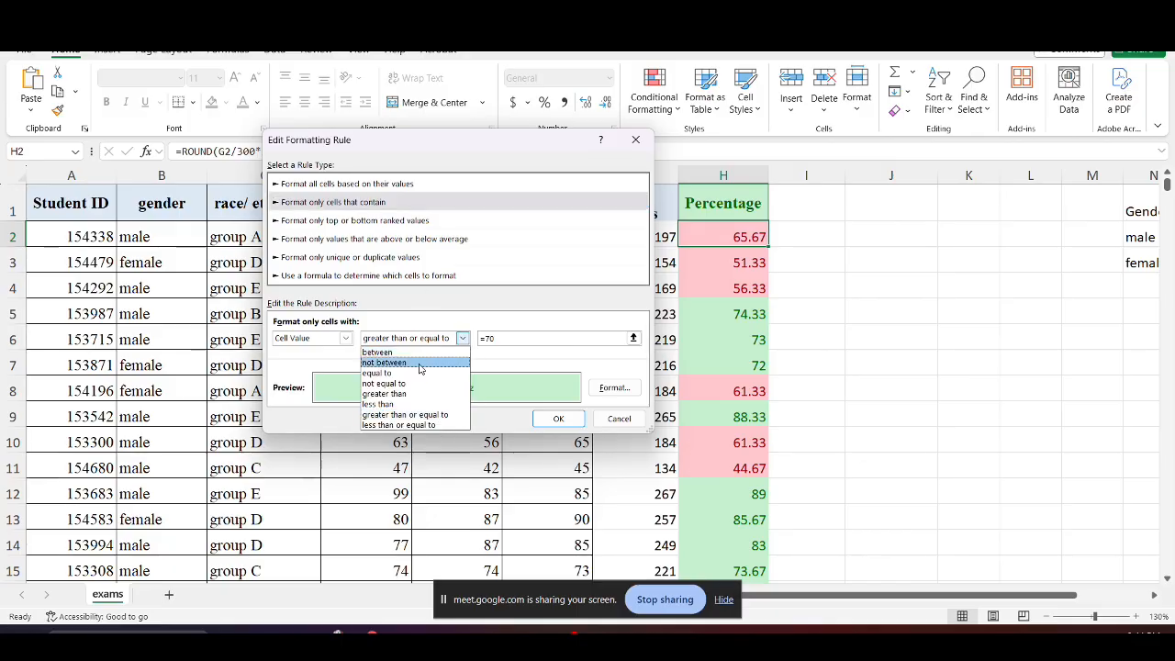
{"action": "left_click", "coordinate": [289, 368]}
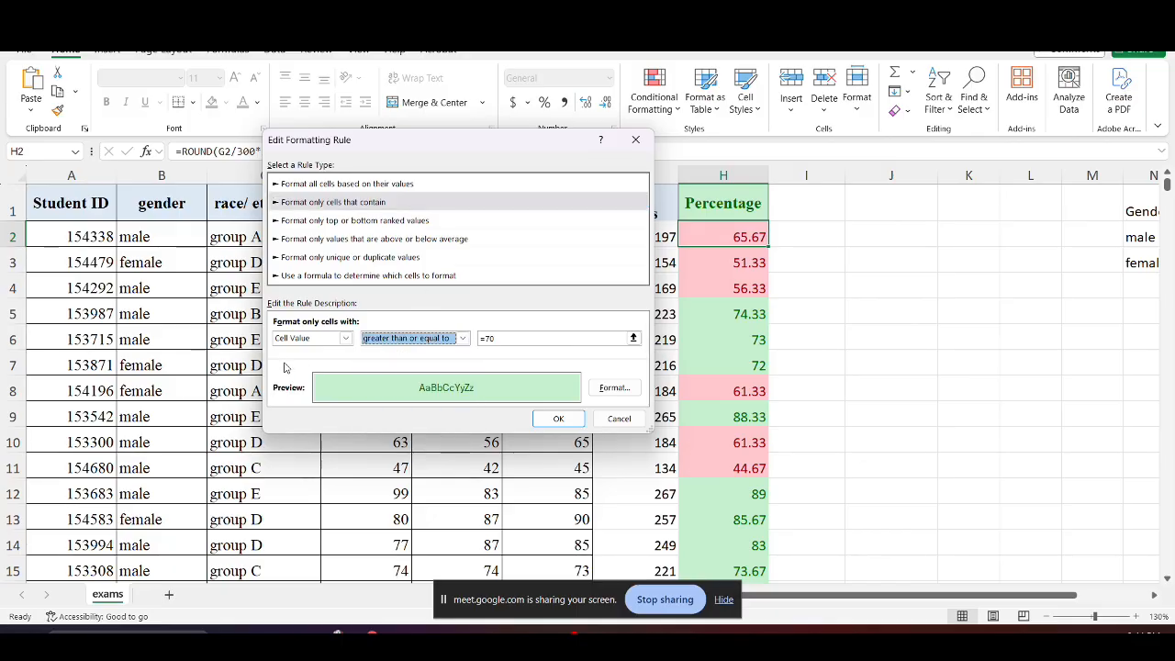
{"action": "left_click", "coordinate": [331, 339]}
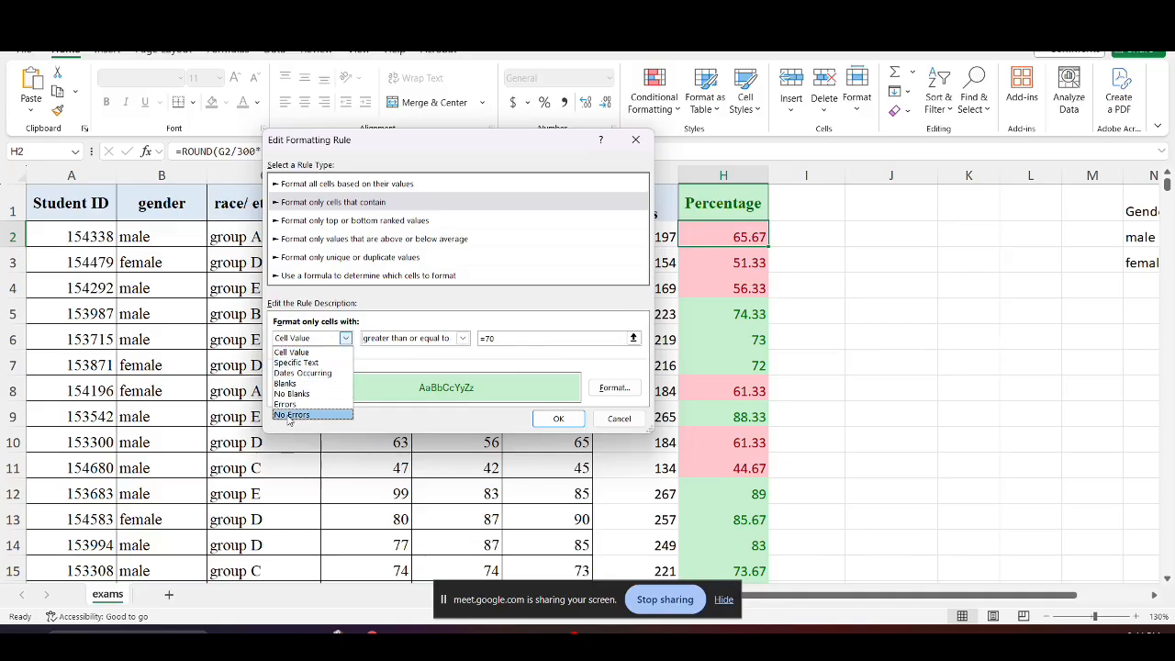
{"action": "left_click", "coordinate": [620, 419]}
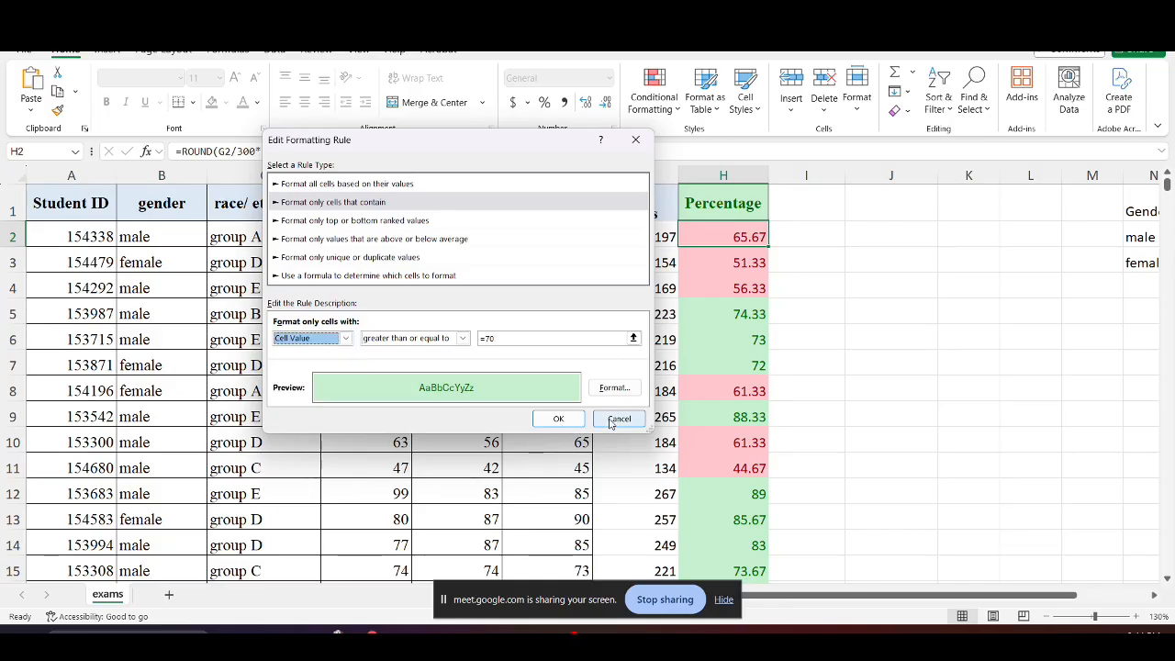
{"action": "left_click", "coordinate": [613, 419]}
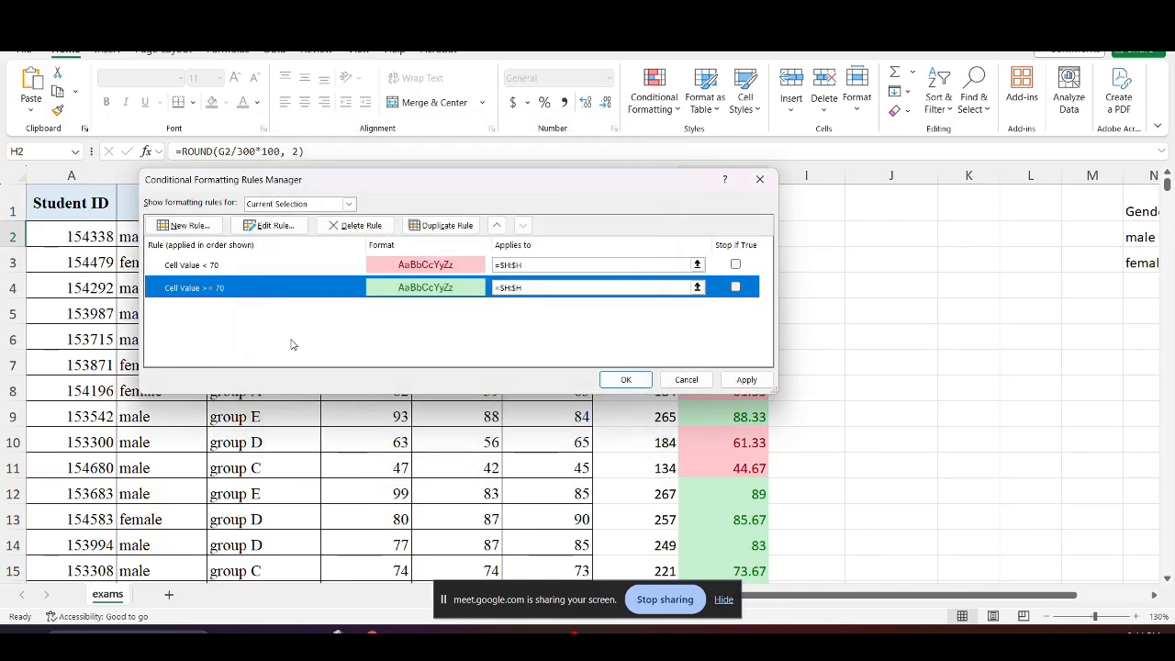
Delete the green conditional formatting rule for cell values >= 70 from column H and apply the change
{"action": "left_click", "coordinate": [216, 265]}
{"action": "left_click", "coordinate": [229, 288]}
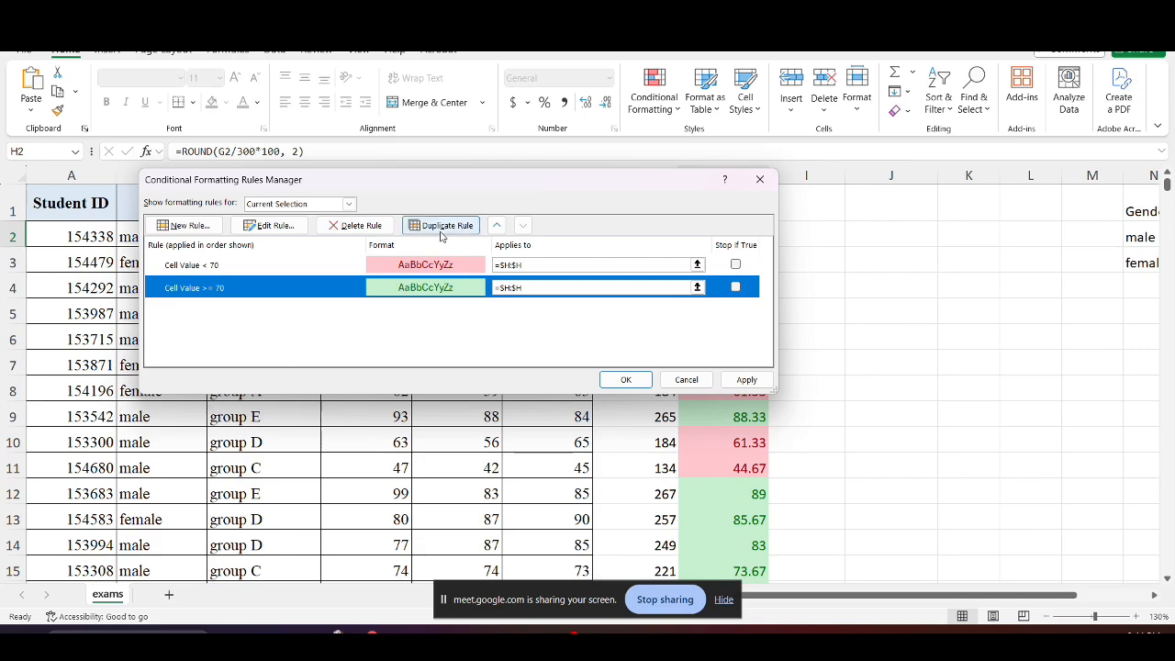
{"action": "left_click", "coordinate": [354, 226]}
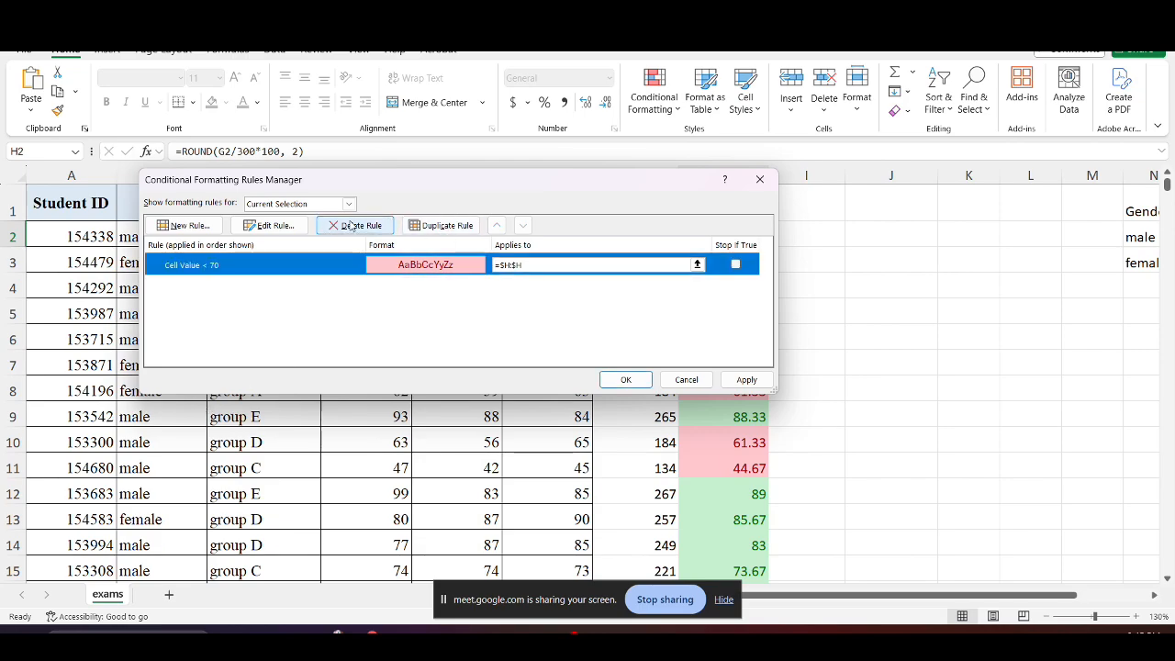
{"action": "left_click", "coordinate": [746, 380]}
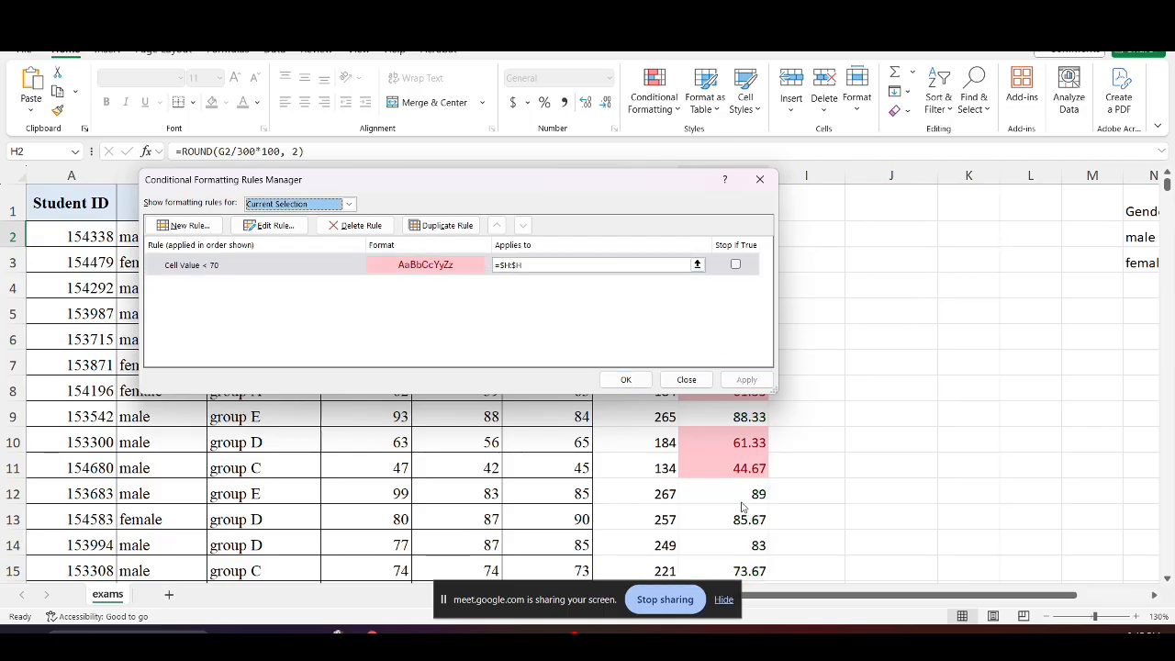
{"action": "left_click", "coordinate": [622, 379]}
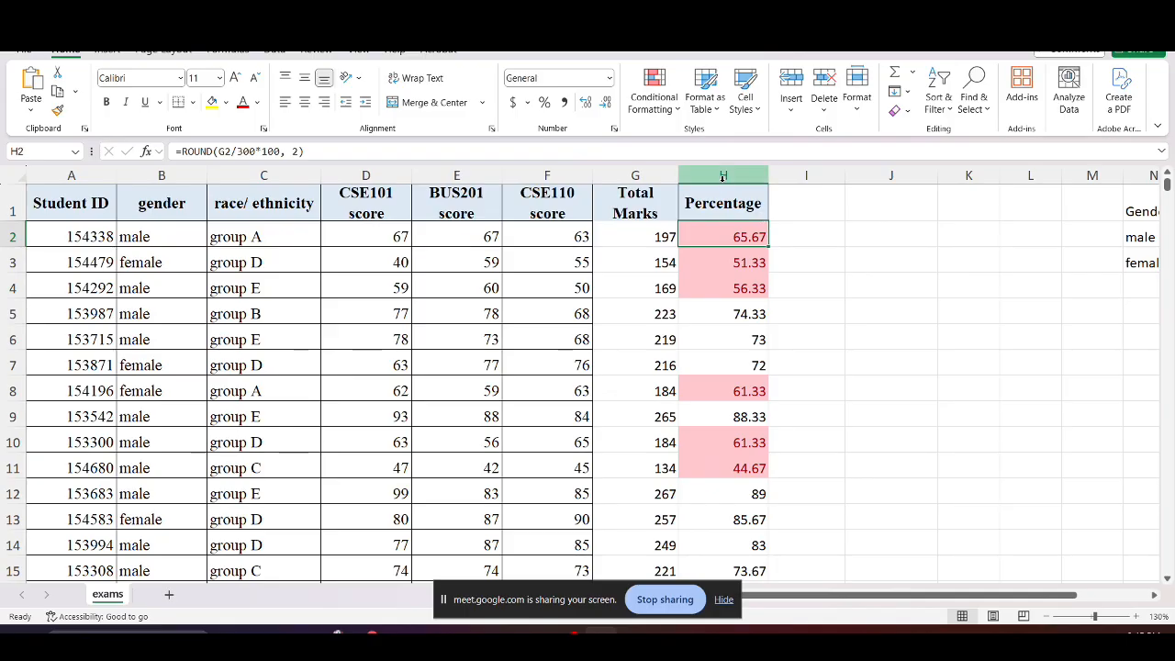
Add a Greater Than 70 highlight rule to the whole Percentage column with Green Fill with Dark Green Text
{"action": "left_click", "coordinate": [748, 175]}
{"action": "left_click", "coordinate": [654, 101]}
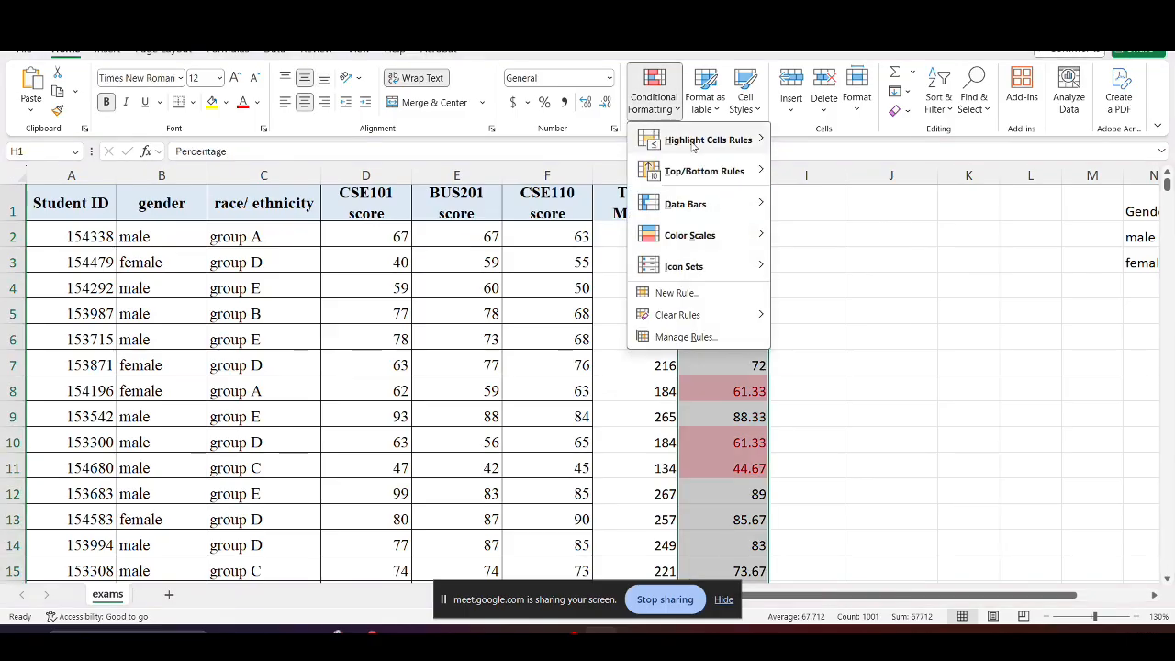
{"action": "mouse_move", "coordinate": [699, 144]}
{"action": "left_click", "coordinate": [860, 147]}
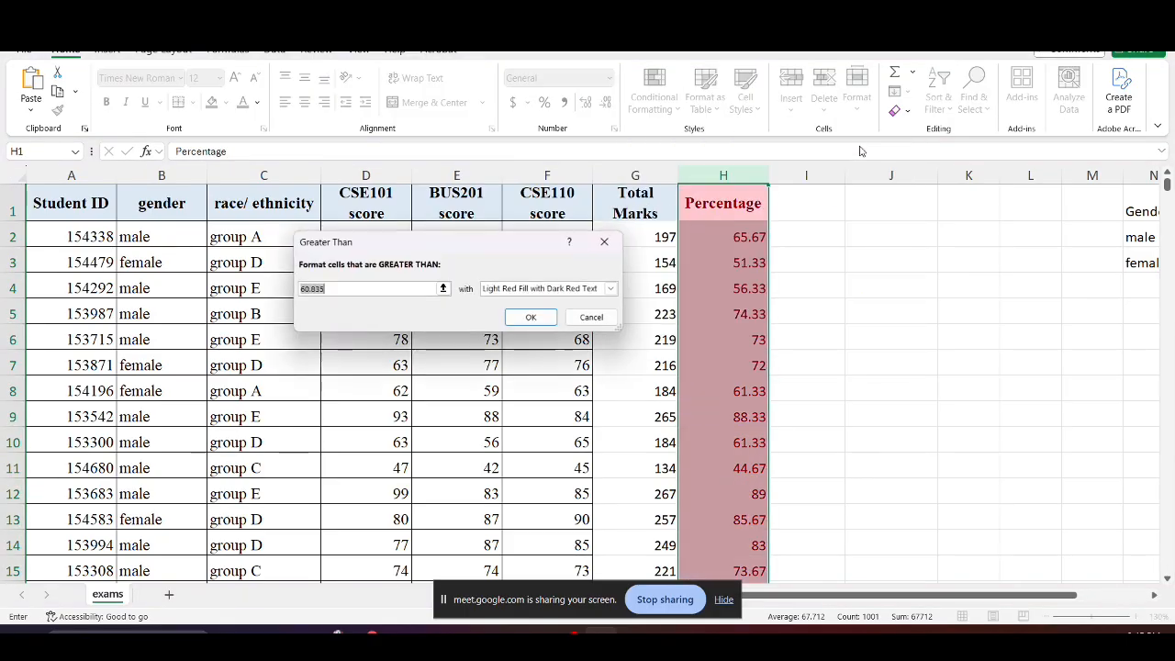
{"action": "type", "text": "70"}
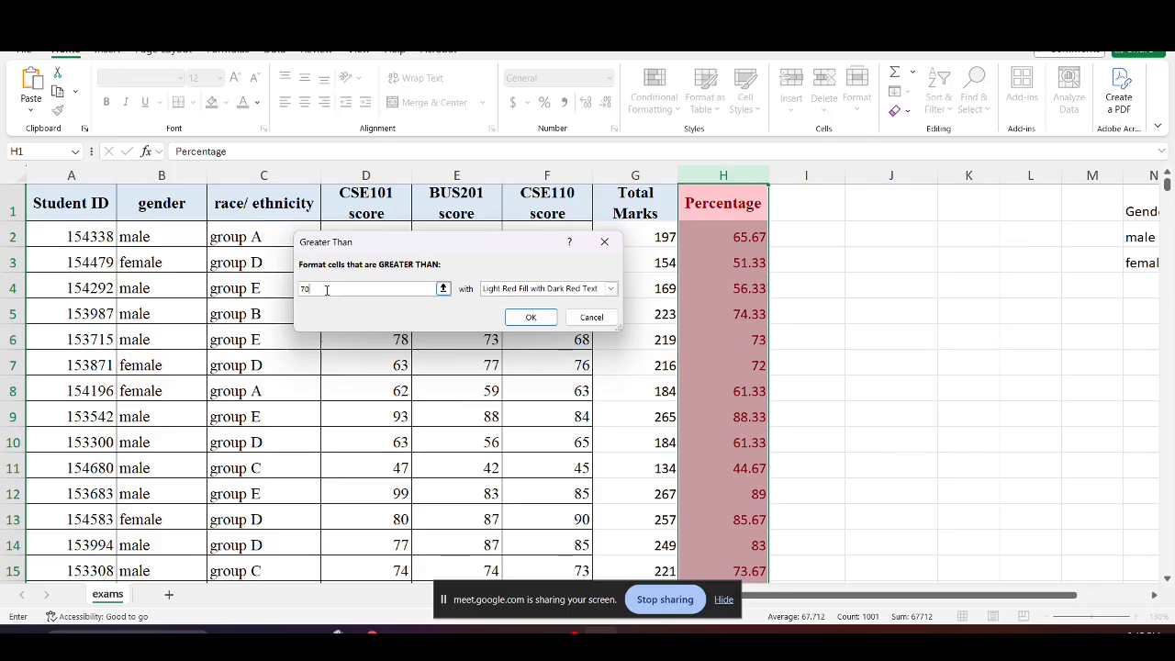
{"action": "left_click", "coordinate": [514, 290]}
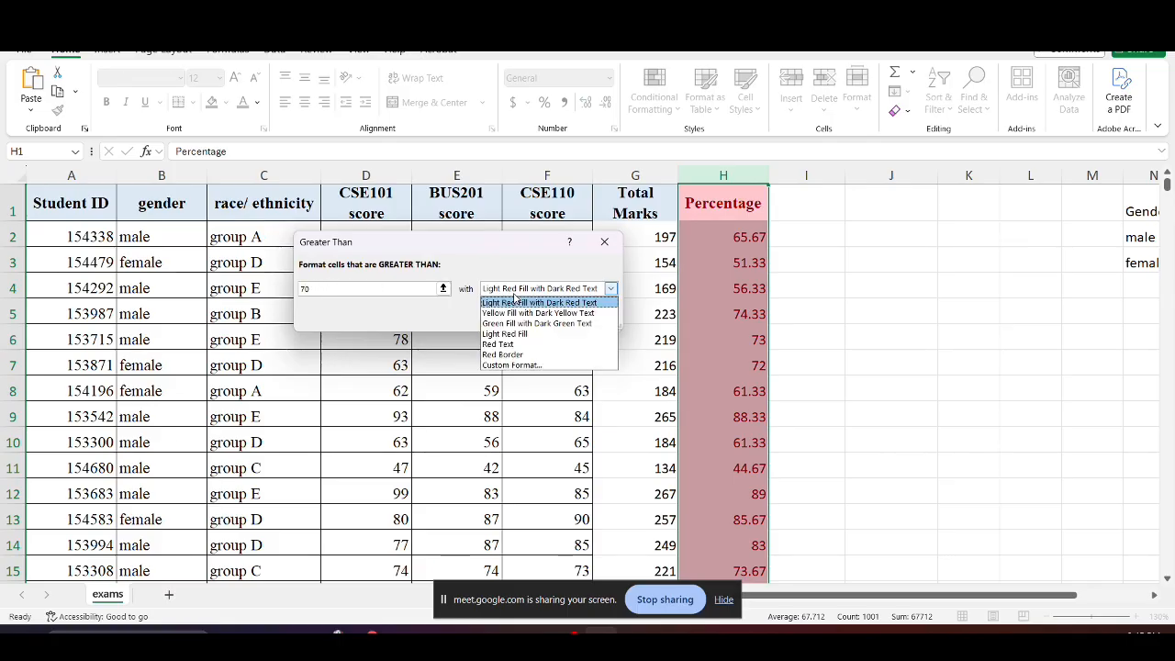
{"action": "left_click", "coordinate": [517, 323]}
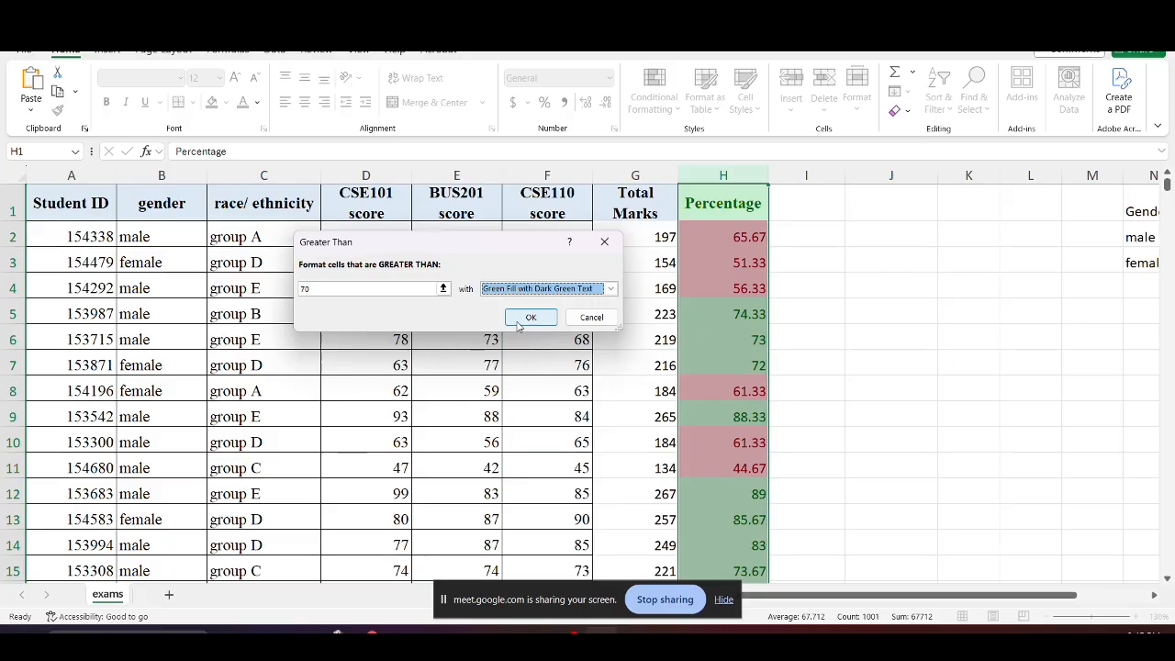
{"action": "left_click", "coordinate": [520, 321]}
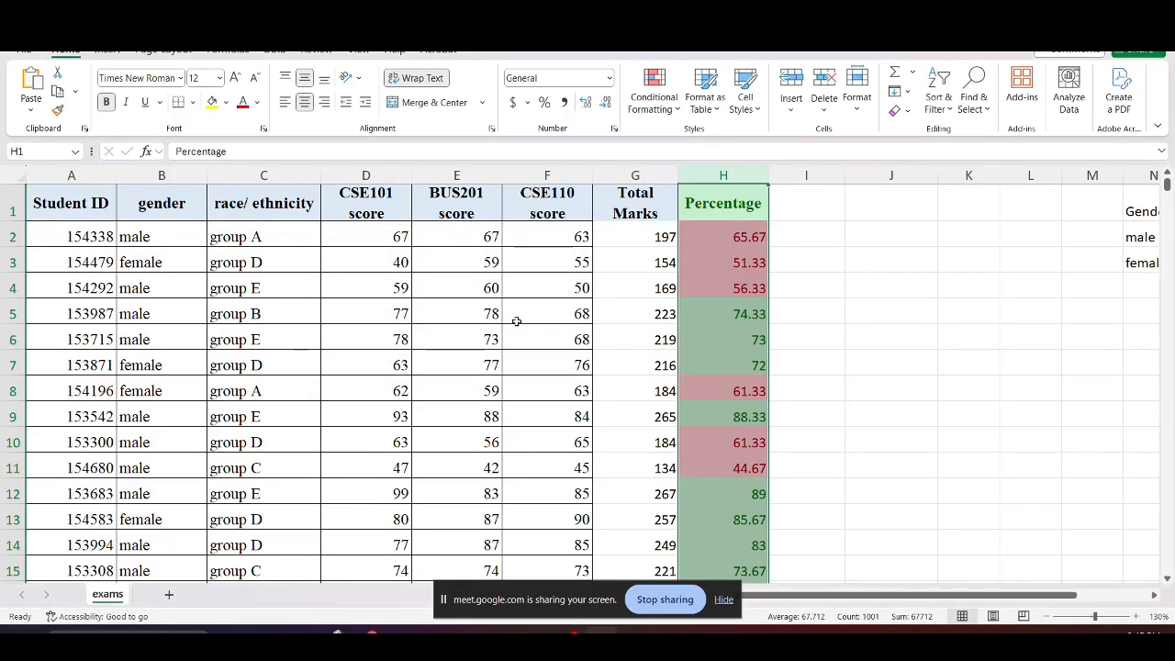
{"action": "left_click", "coordinate": [749, 264]}
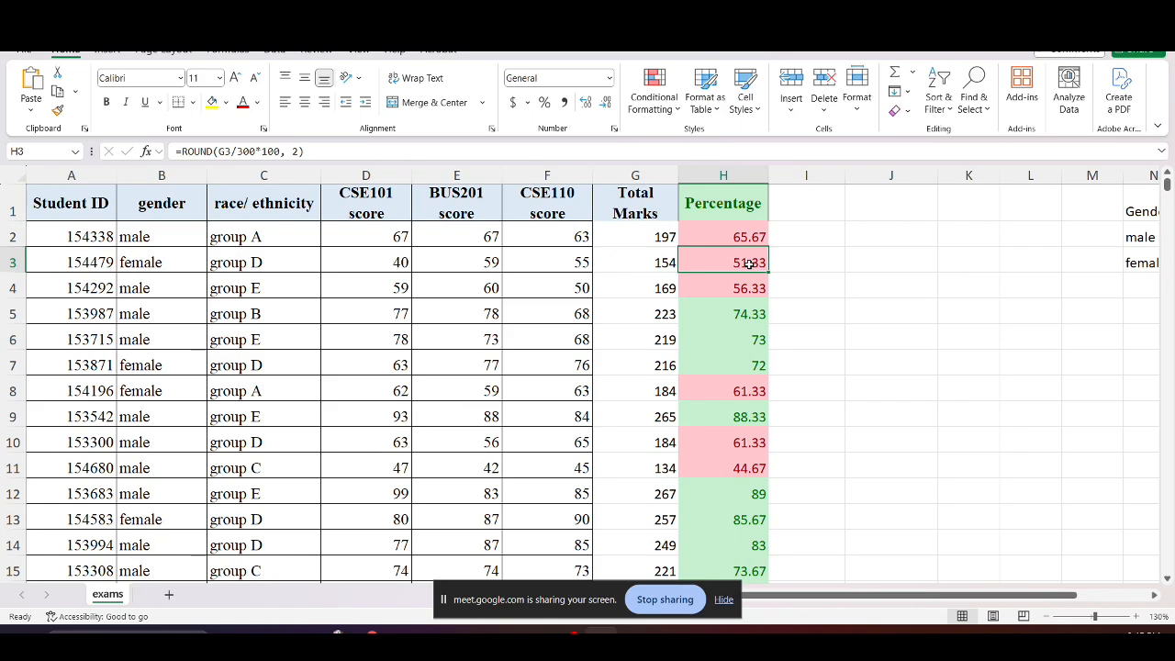
Switch to the Lab 06 Classwork document in the browser and read task 4 on assigning grades to each student
{"action": "left_click", "coordinate": [806, 237]}
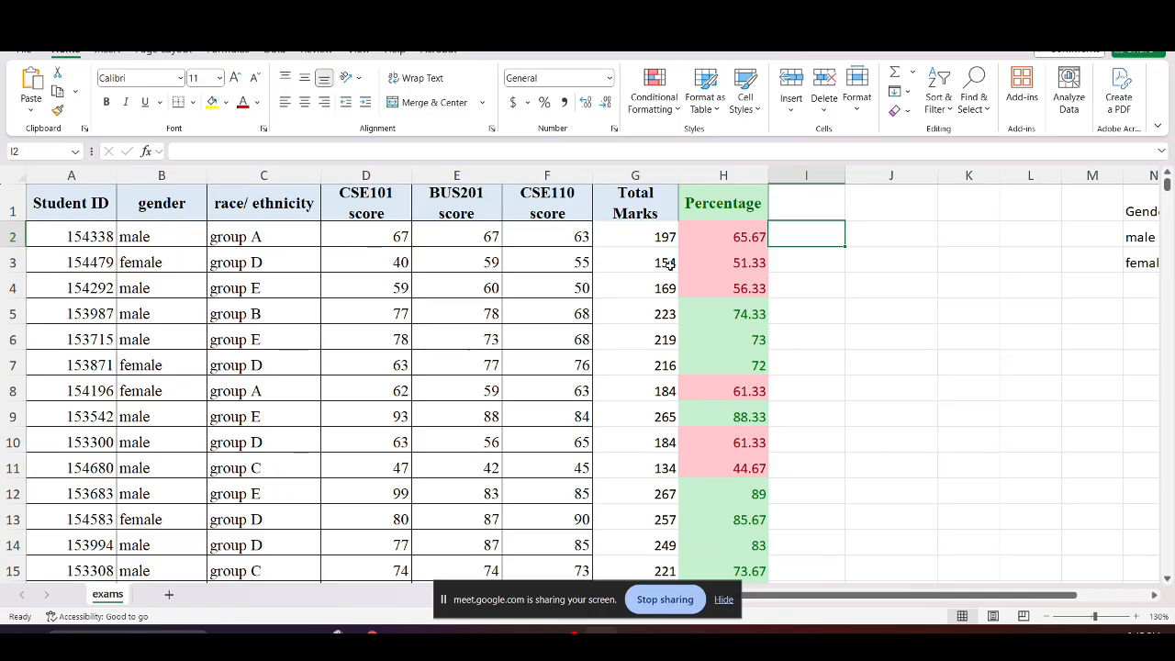
{"action": "key", "text": "alt+Tab"}
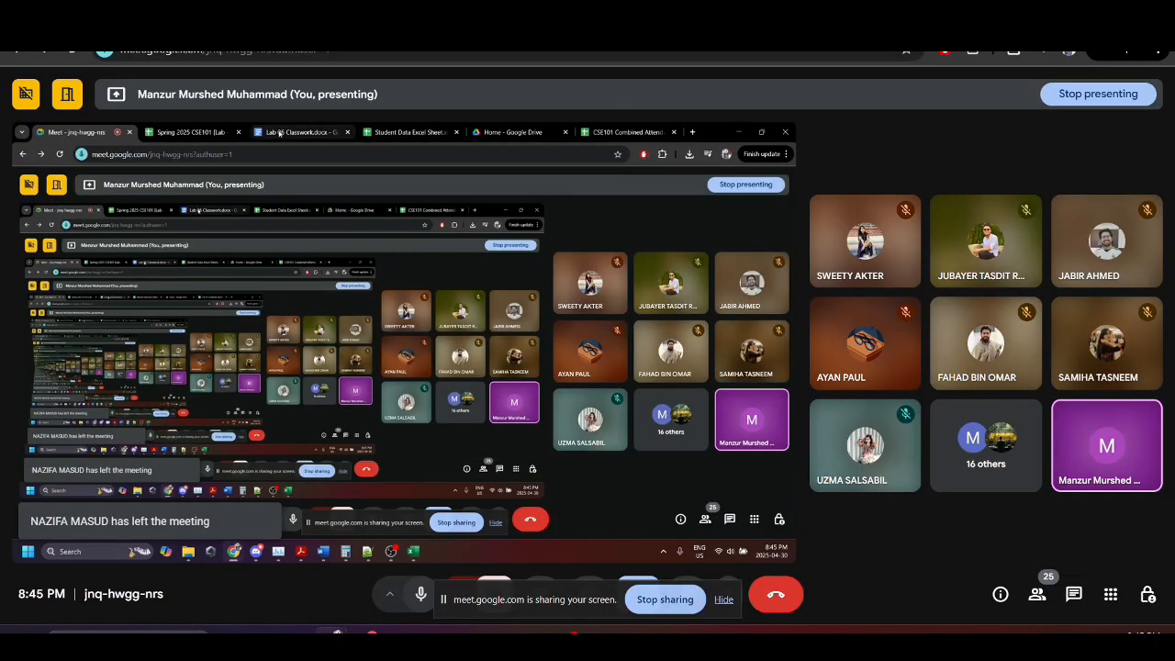
{"action": "left_click", "coordinate": [402, 15]}
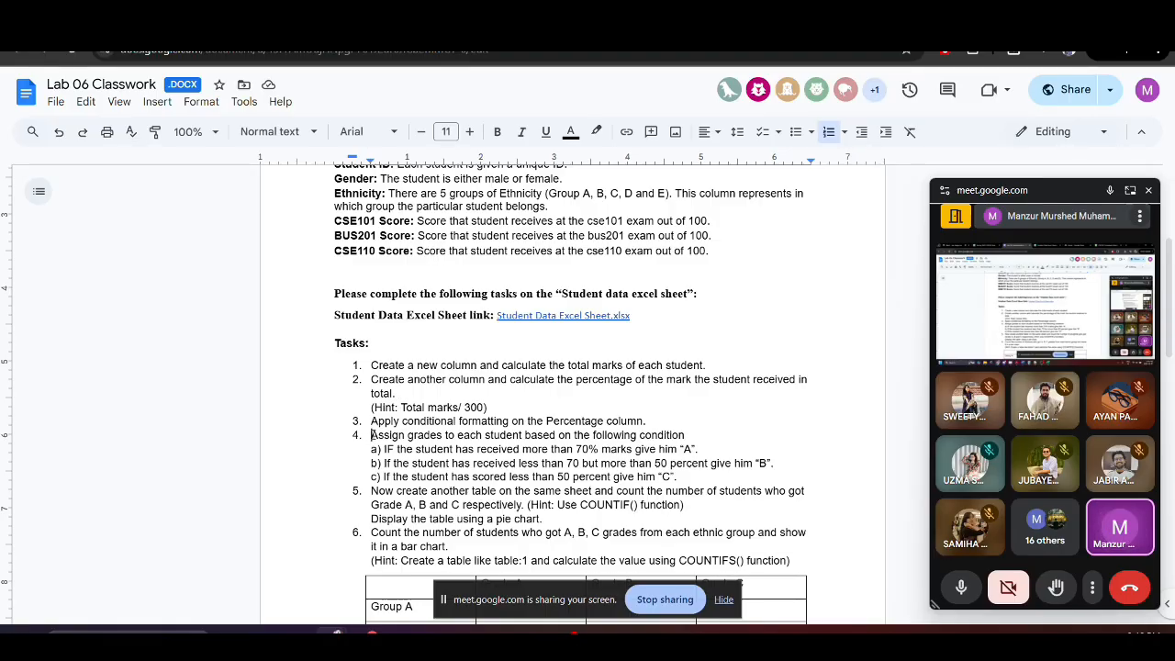
{"action": "left_click_drag", "start_coordinate": [370, 435], "coordinate": [685, 435]}
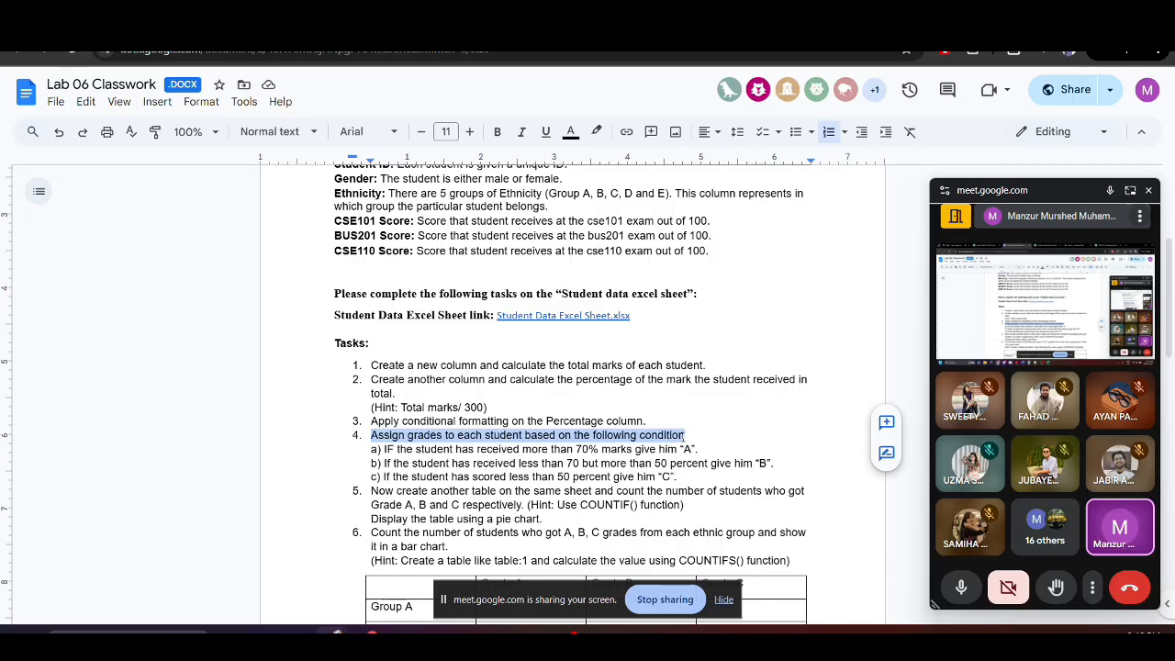
Return to the Excel workbook and enter the header Grades in cell I1 beside Percentage
{"action": "key", "text": "alt+Tab"}
{"action": "double_click", "coordinate": [795, 208]}
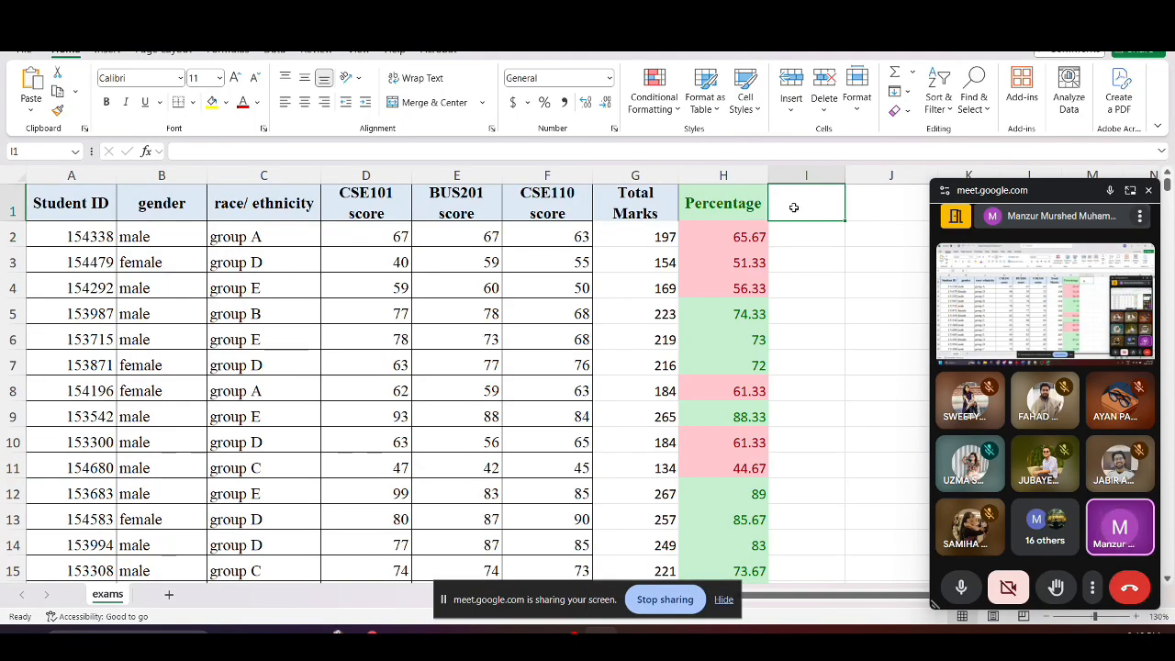
{"action": "type", "text": "Grades"}
{"action": "key", "text": "Return"}
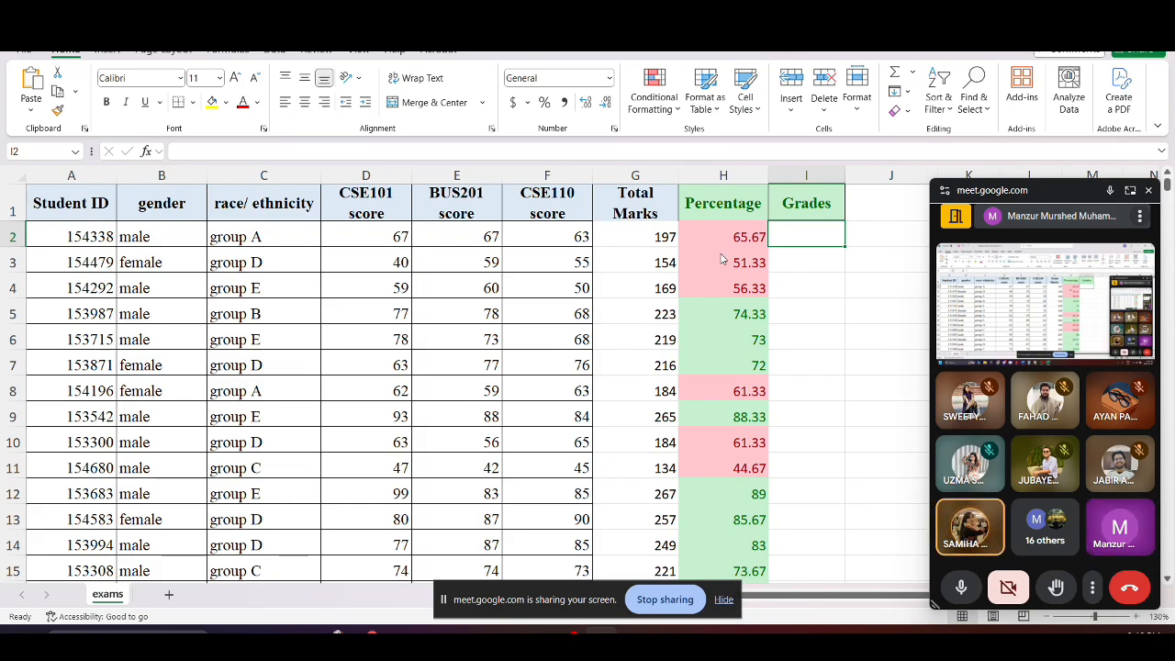
Check the A, B and C grade conditions in the Lab 06 Classwork document and return to the Excel workbook
{"action": "key", "text": "alt+Tab"}
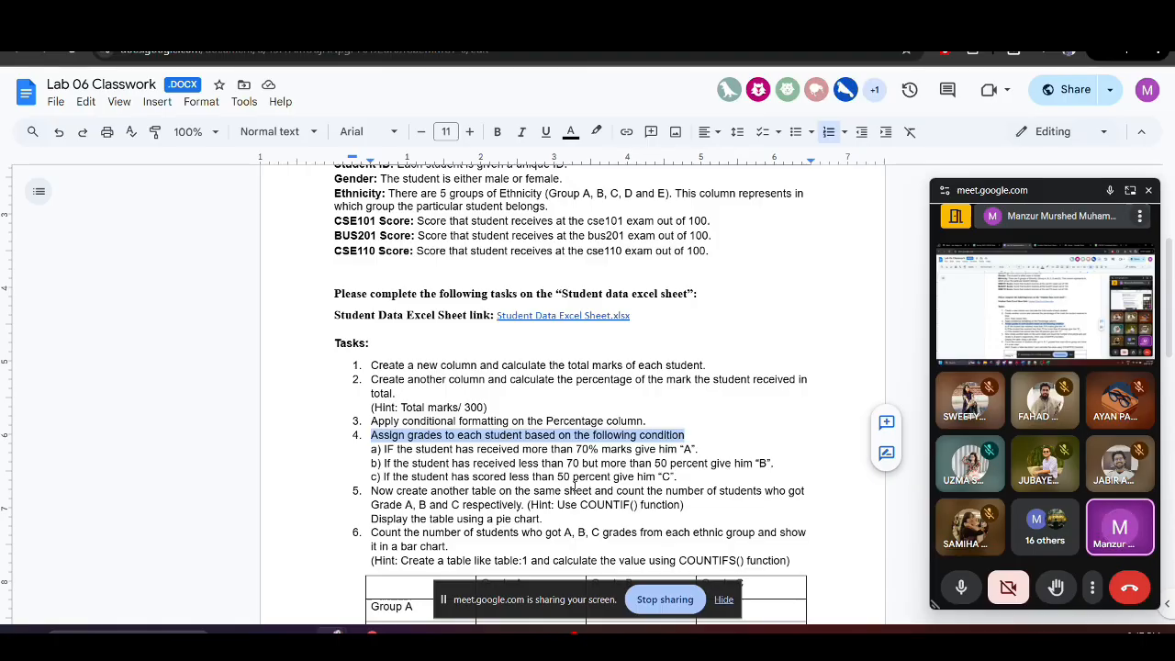
{"action": "key", "text": "alt+Tab"}
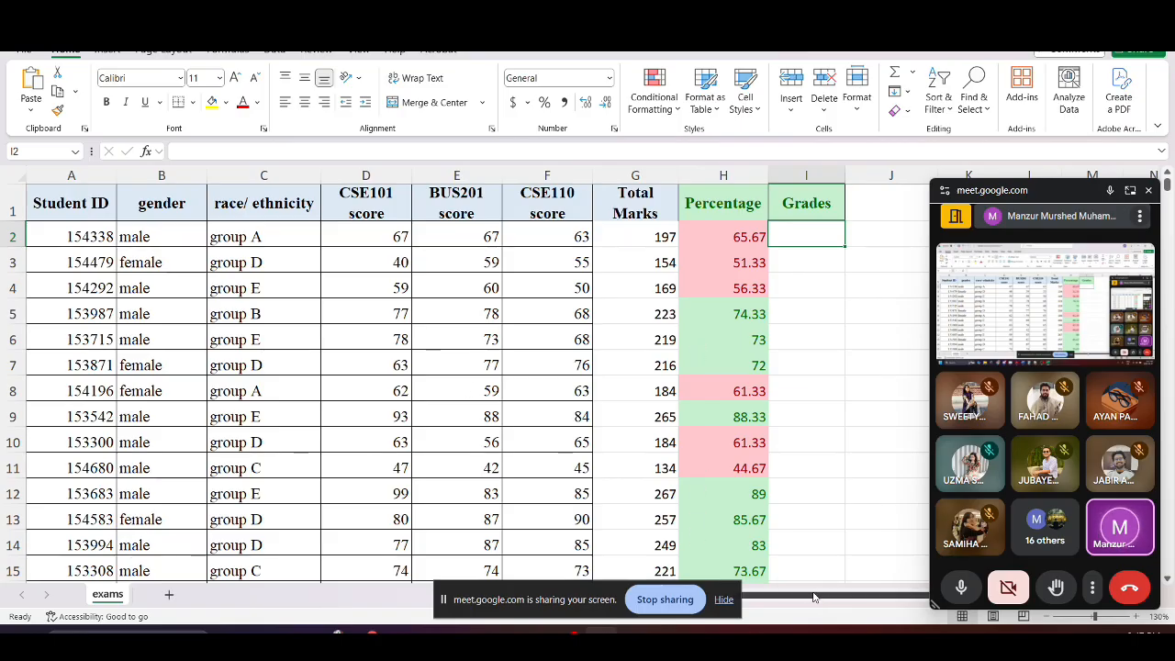
Start an IF formula in cell I2 under Grades with the logical test >=70
{"action": "left_click_drag", "start_coordinate": [815, 599], "coordinate": [923, 600]}
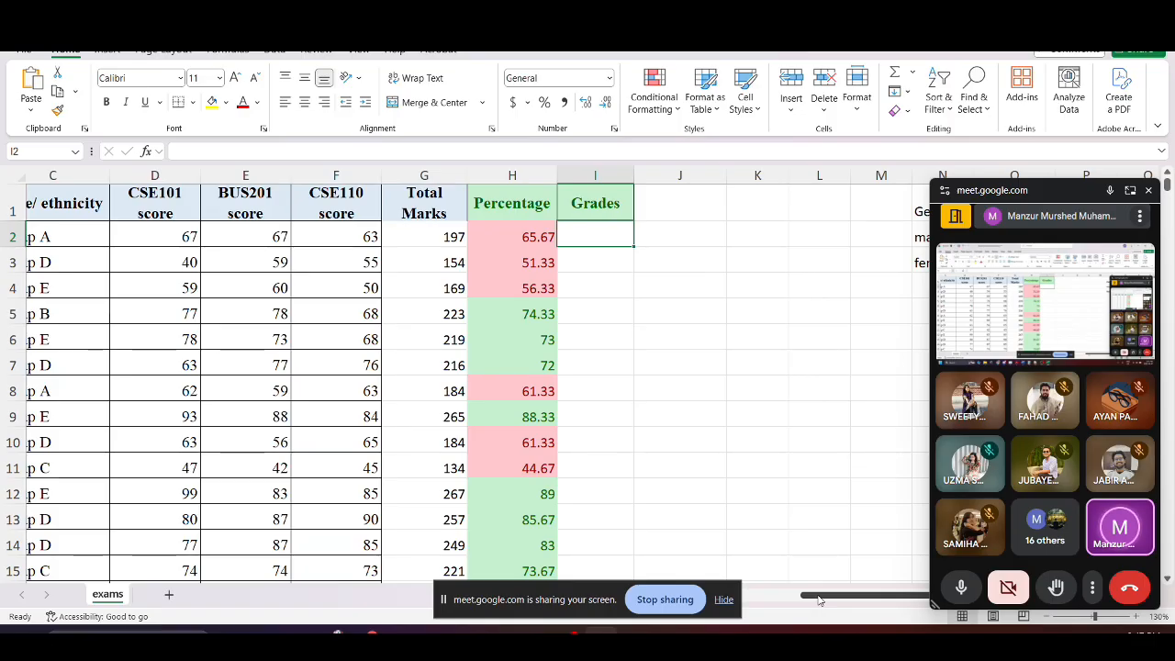
{"action": "type", "text": "="}
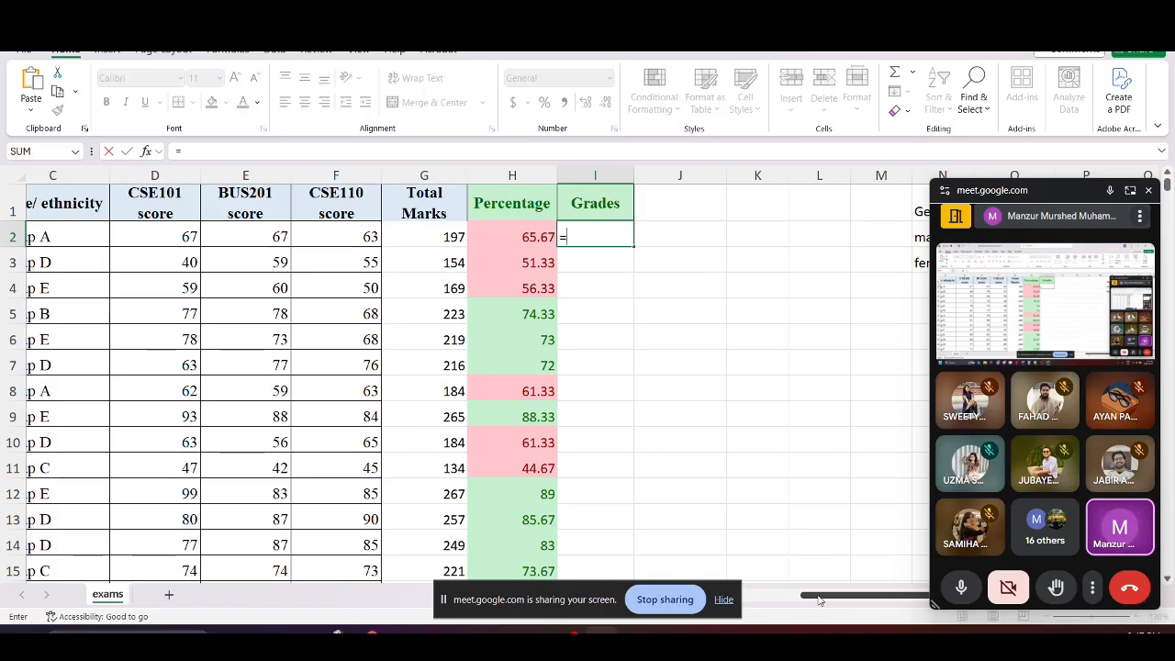
{"action": "type", "text": "IF"}
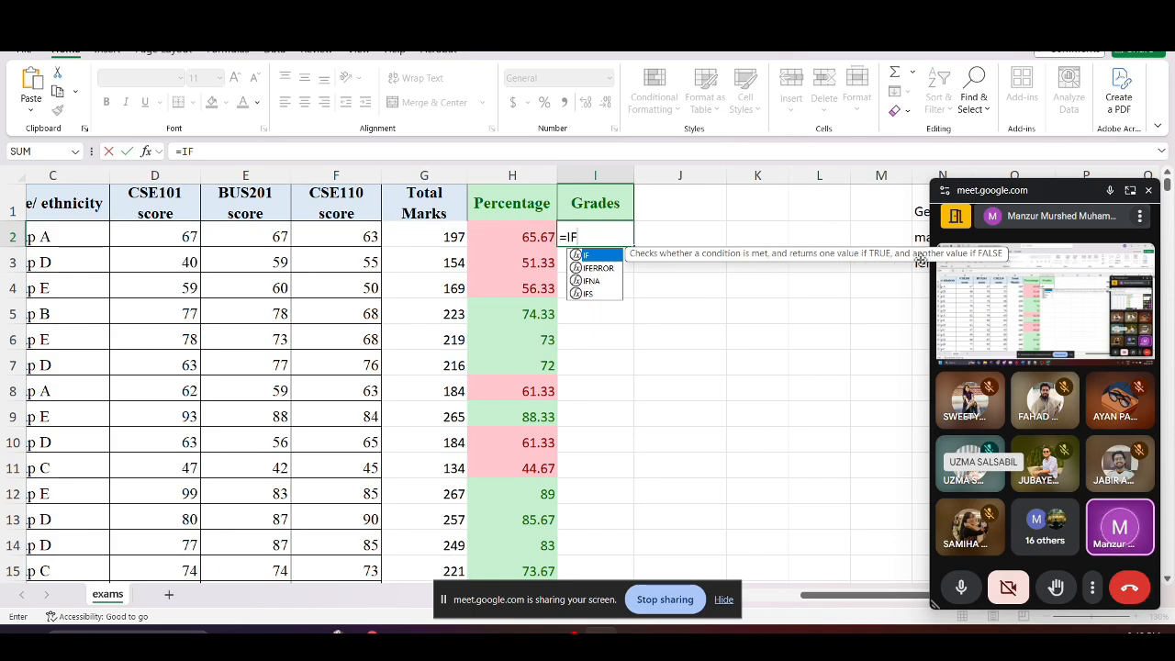
{"action": "double_click", "coordinate": [592, 256]}
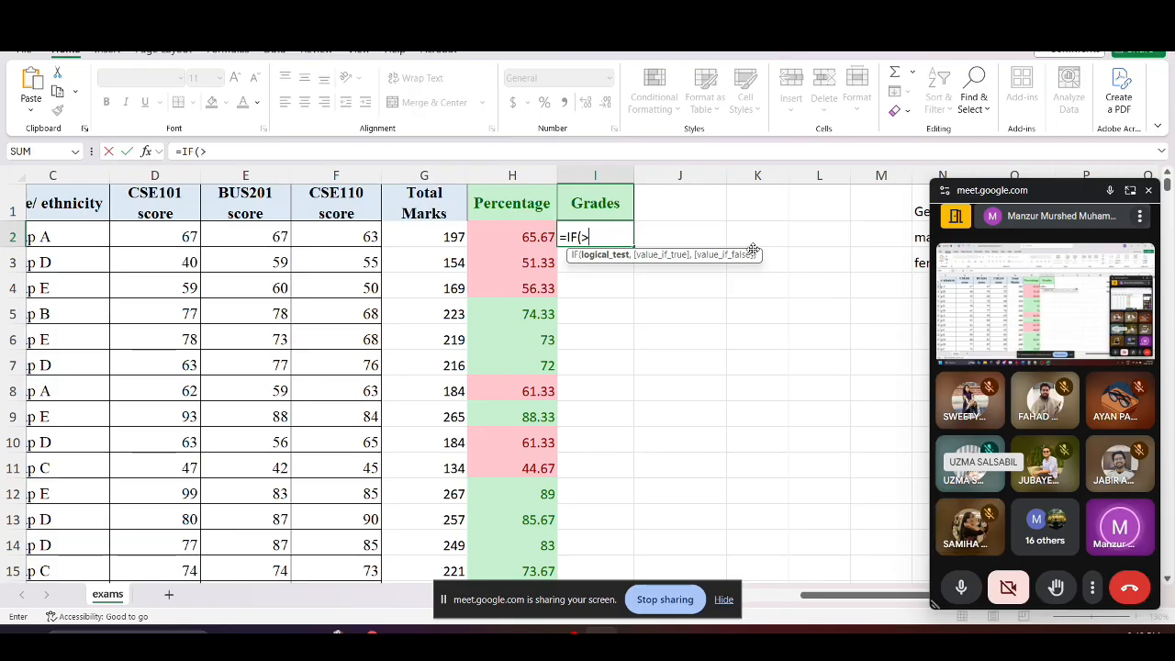
{"action": "type", "text": ">=70"}
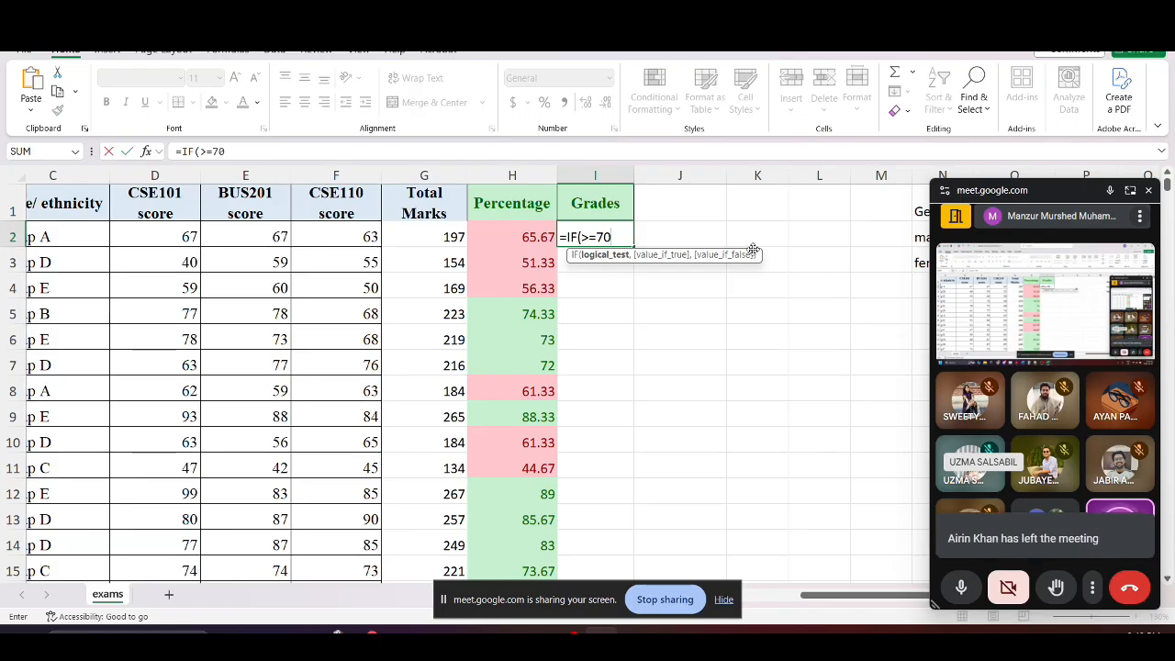
Complete the I2 formula as =IF(>=70, "A", "B") and try to enter it
{"action": "type", "text": ","}
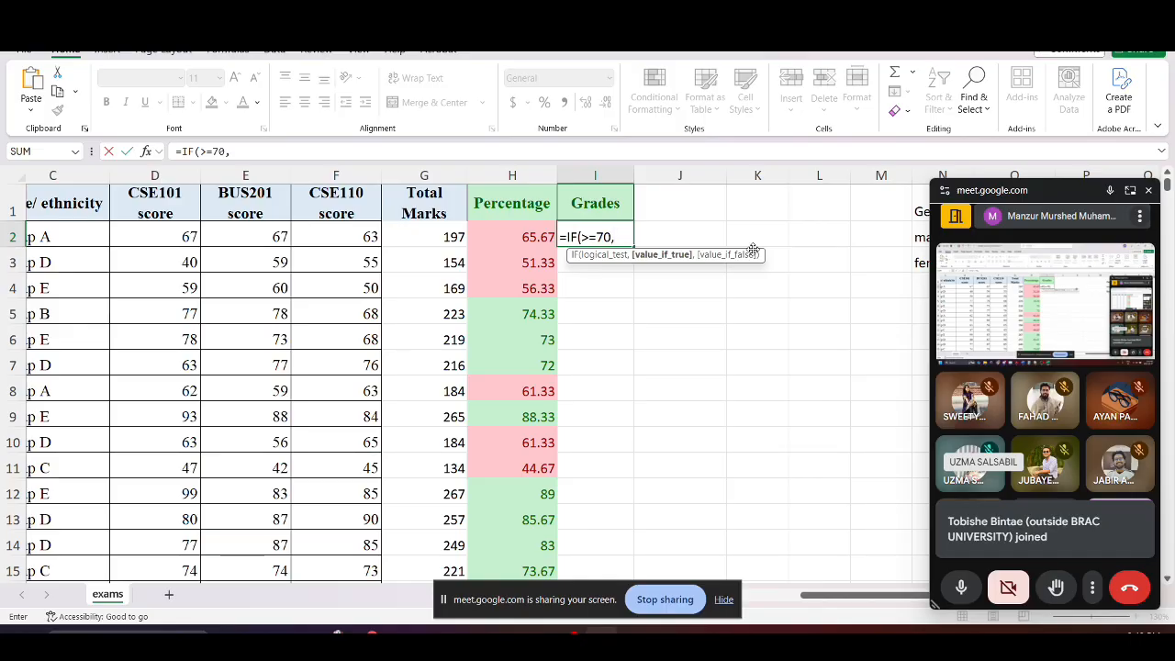
{"action": "type", "text": "\""}
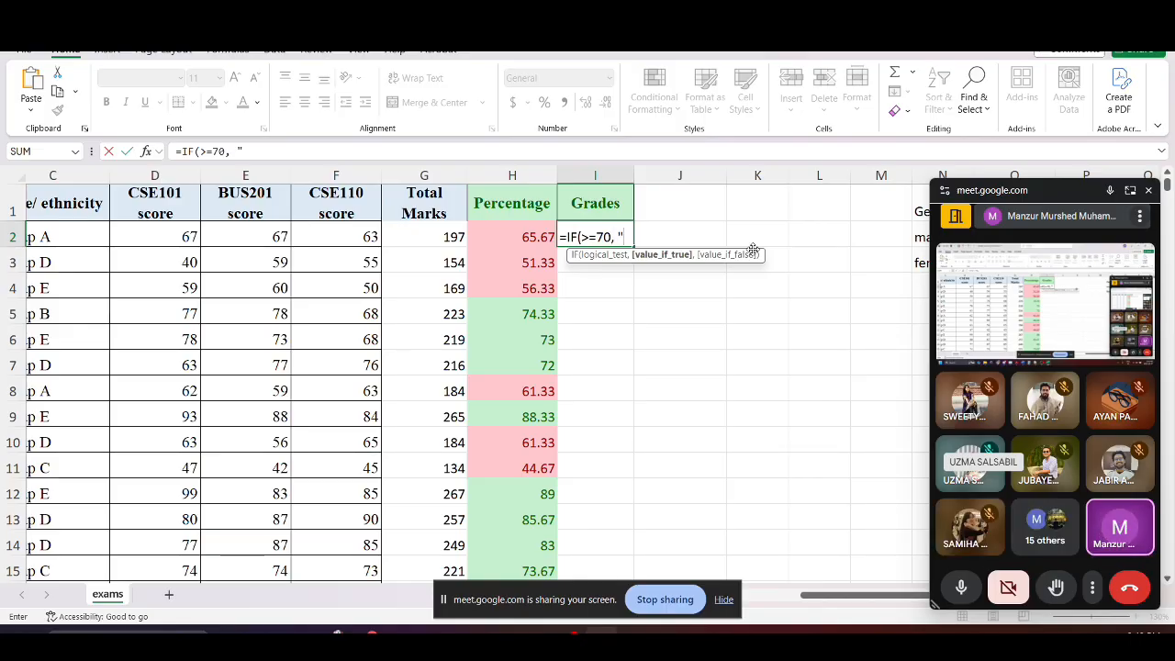
{"action": "type", "text": "A\""}
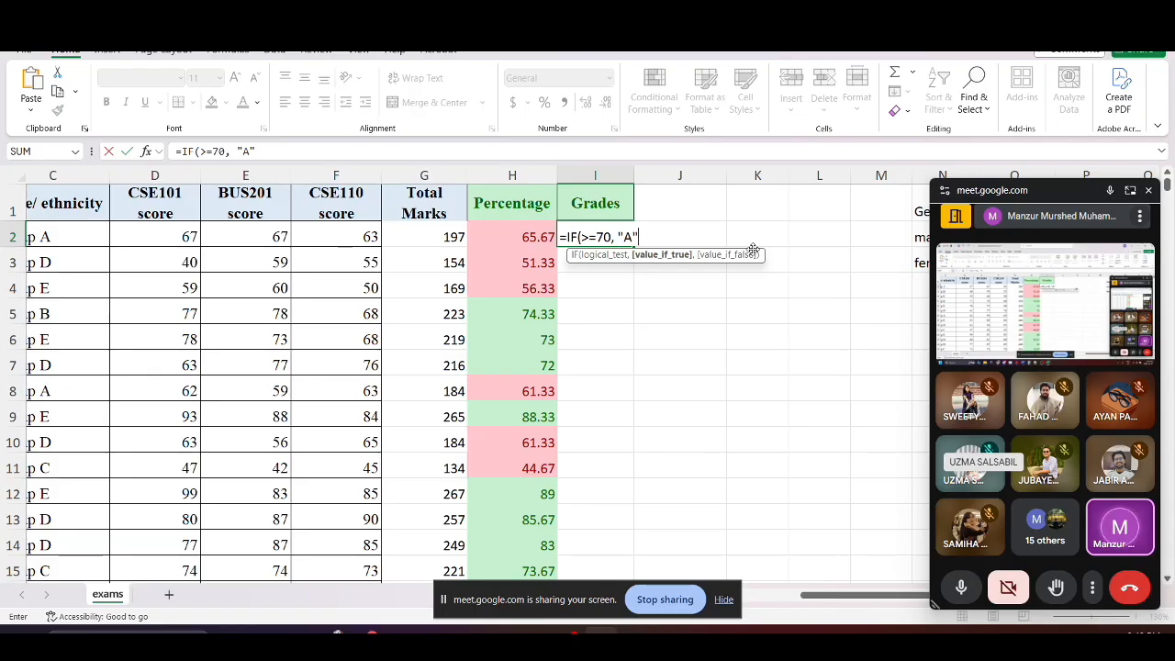
{"action": "type", "text": ", "}
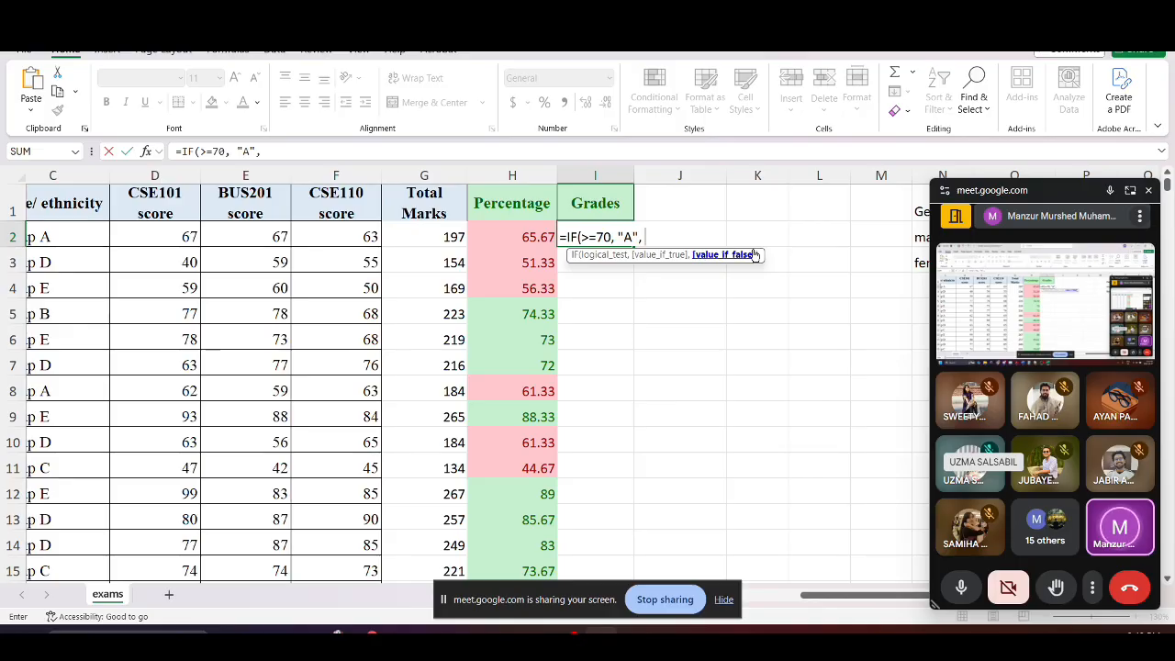
{"action": "type", "text": "\"B"}
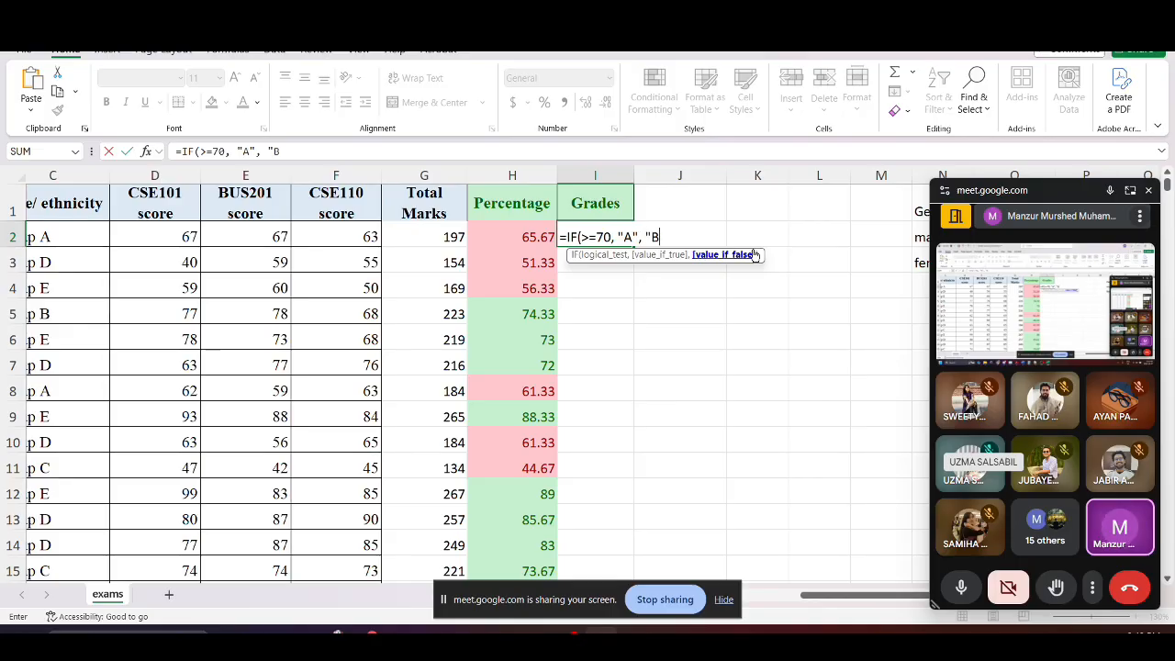
{"action": "type", "text": "\")"}
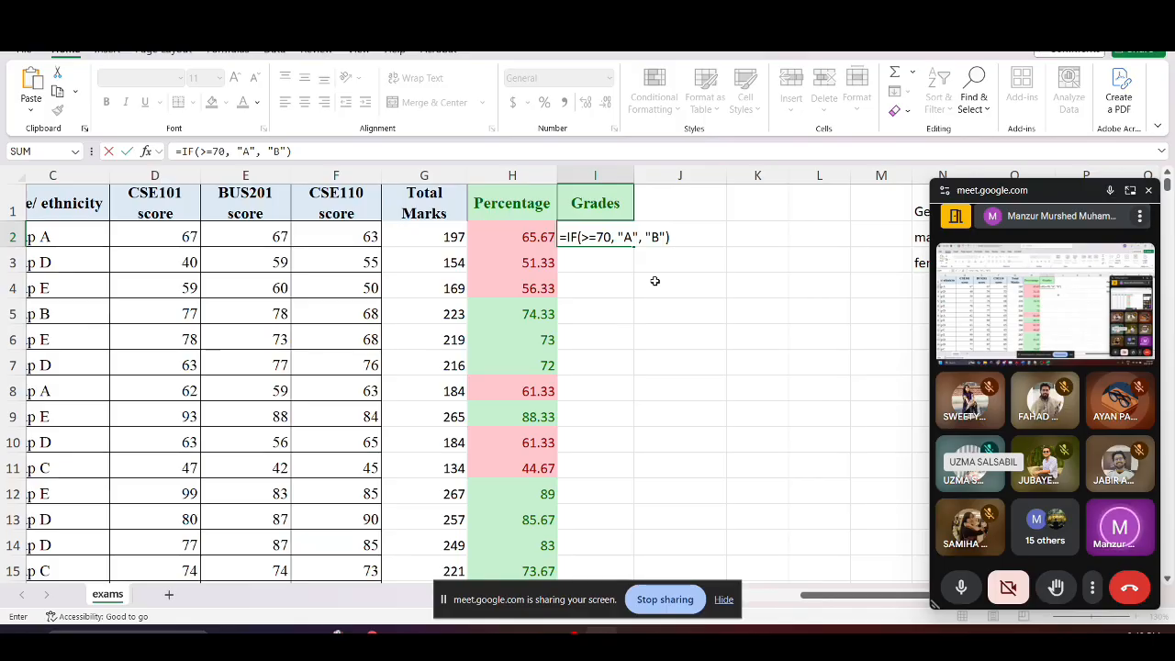
{"action": "key", "text": "Return"}
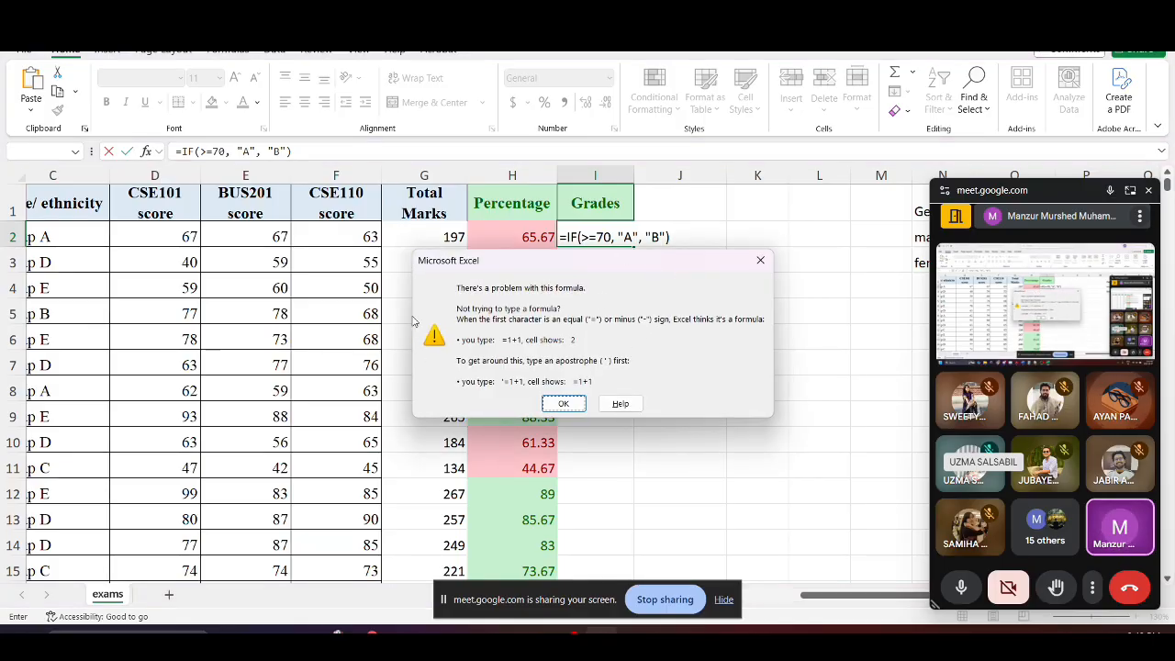
{"action": "left_click", "coordinate": [561, 403]}
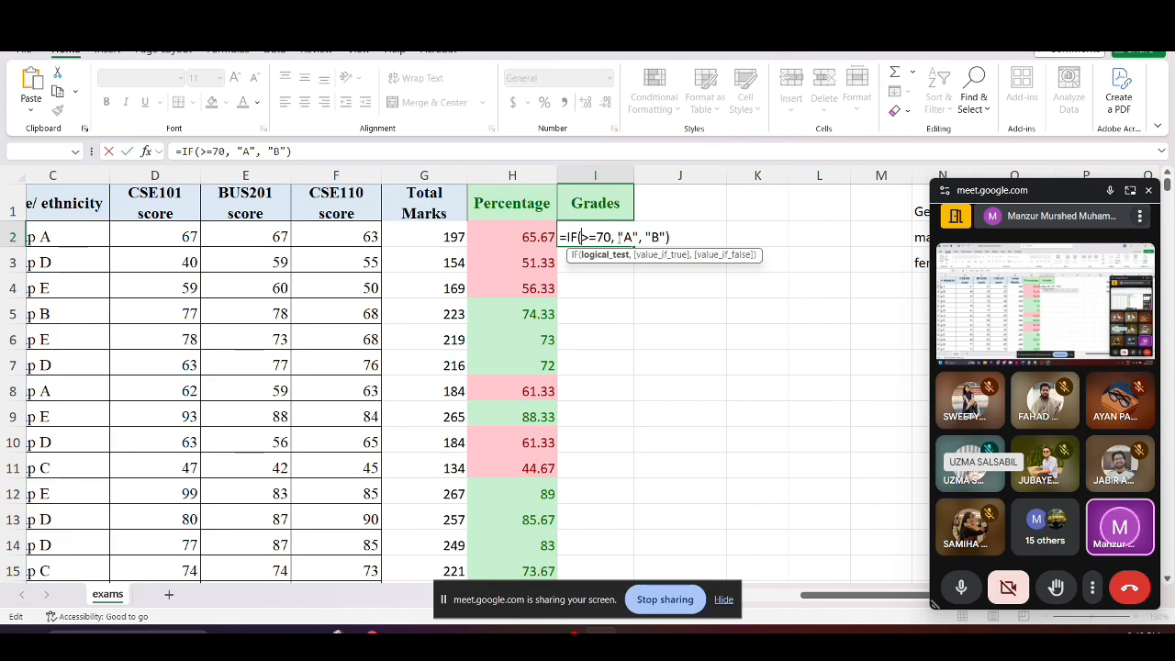
{"action": "key", "text": "Return"}
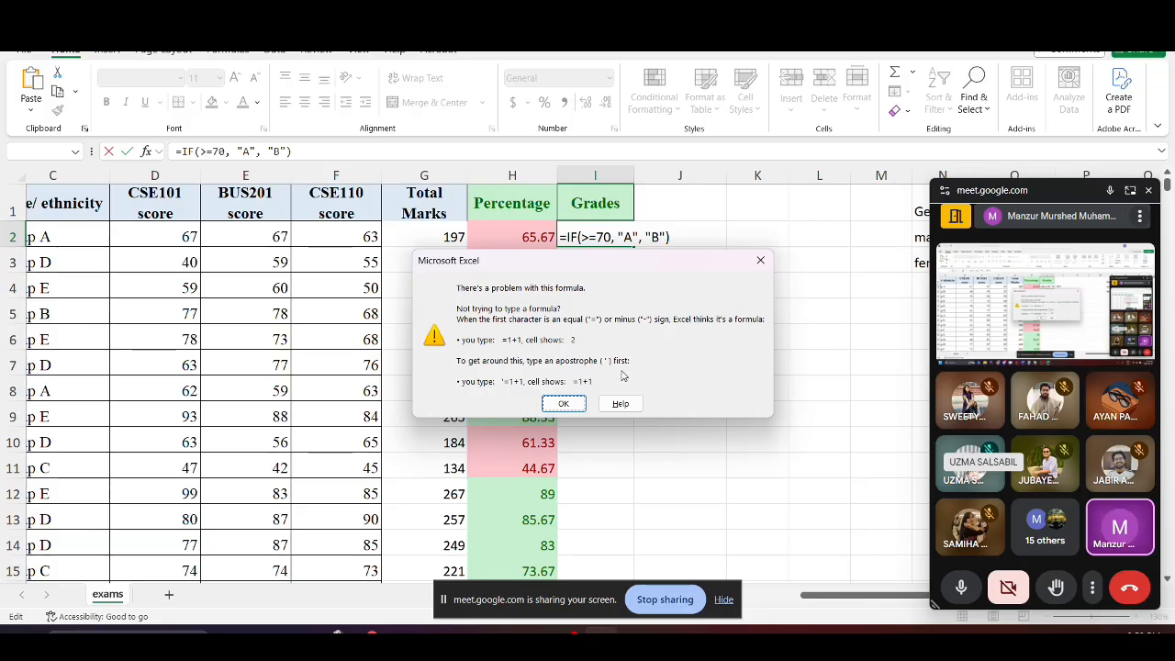
{"action": "left_click", "coordinate": [560, 403]}
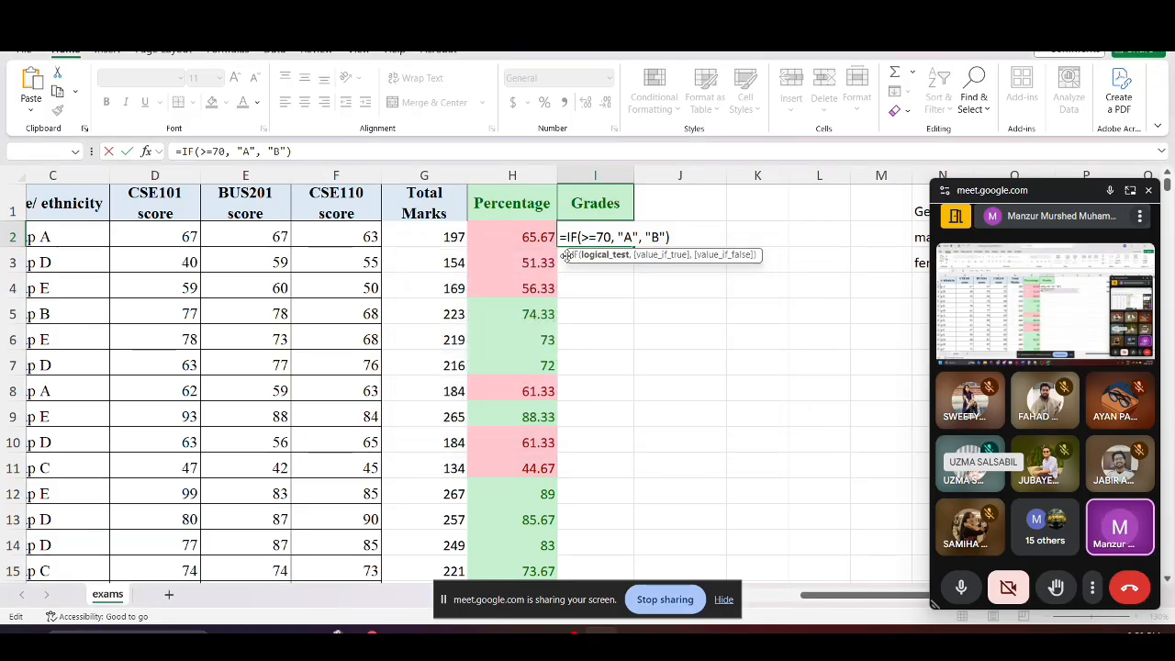
Try enclosing the logical test >=70 in double quotes and enter the formula in I2
{"action": "type", "text": "\""}
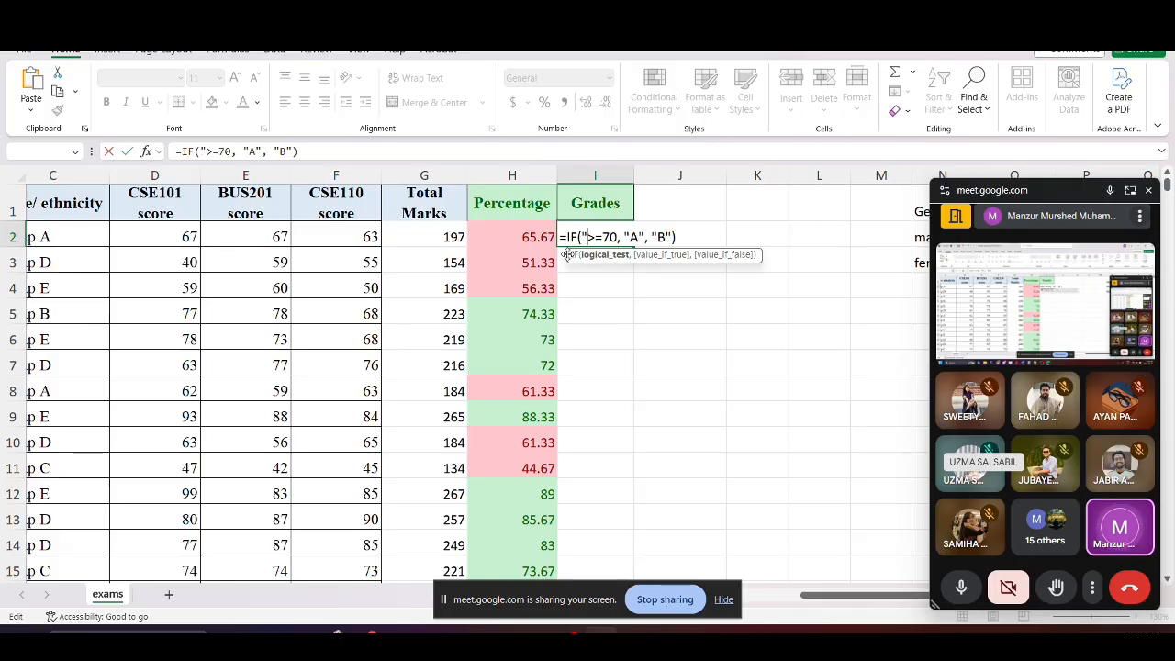
{"action": "key", "text": "Right"}
{"action": "key", "text": "Right"}
{"action": "key", "text": "Right"}
{"action": "type", "text": "\""}
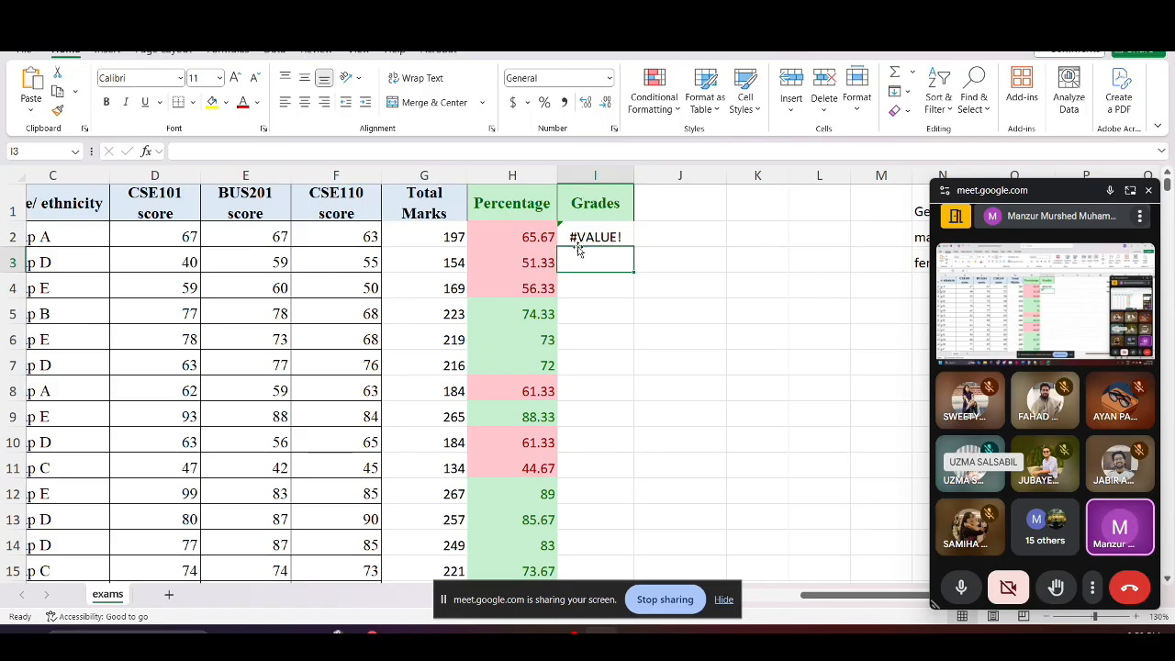
Change the logical test in the I2 formula to >70 without quotes and try to enter it
{"action": "double_click", "coordinate": [590, 237]}
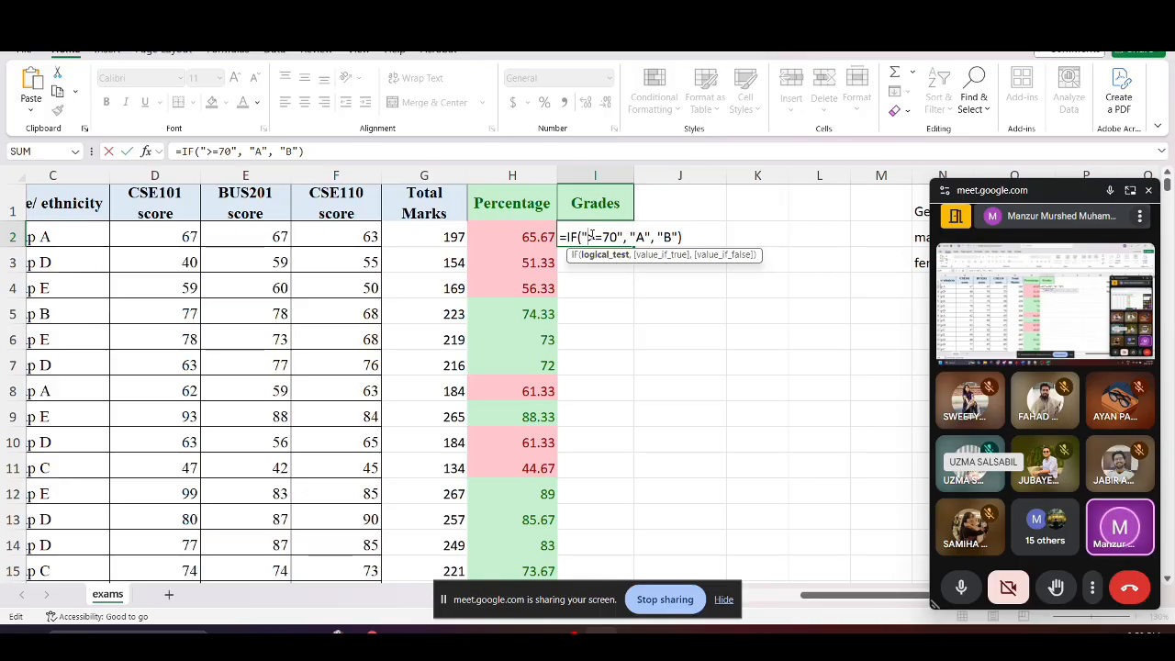
{"action": "key", "text": "BackSpace"}
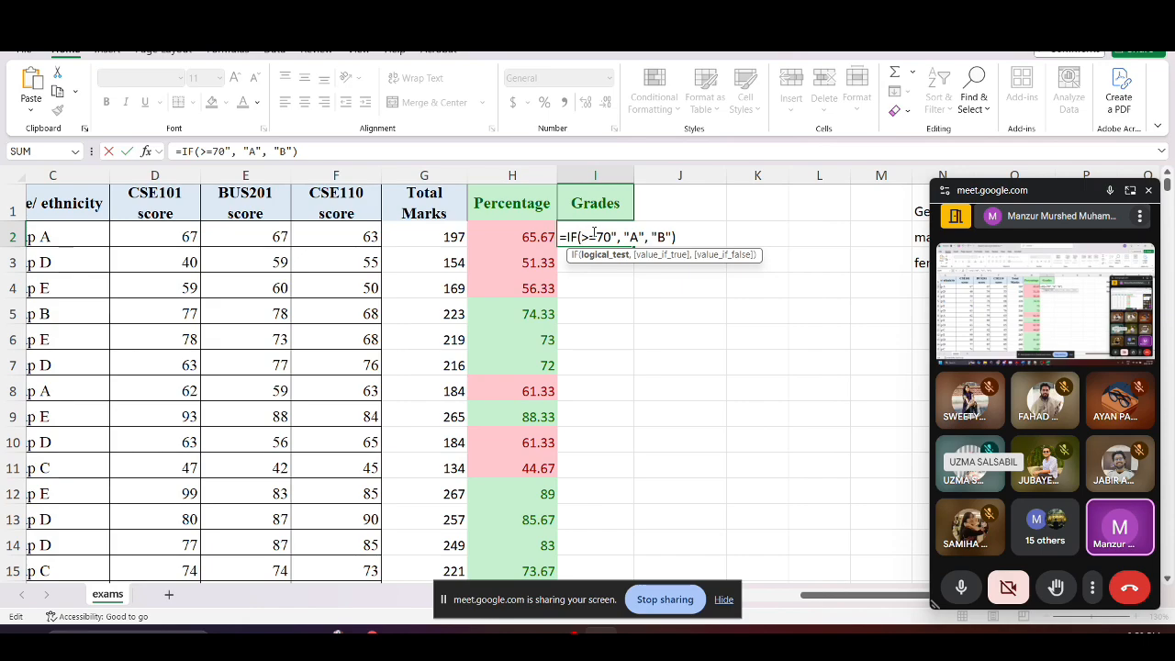
{"action": "left_click", "coordinate": [593, 235]}
{"action": "key", "text": "BackSpace"}
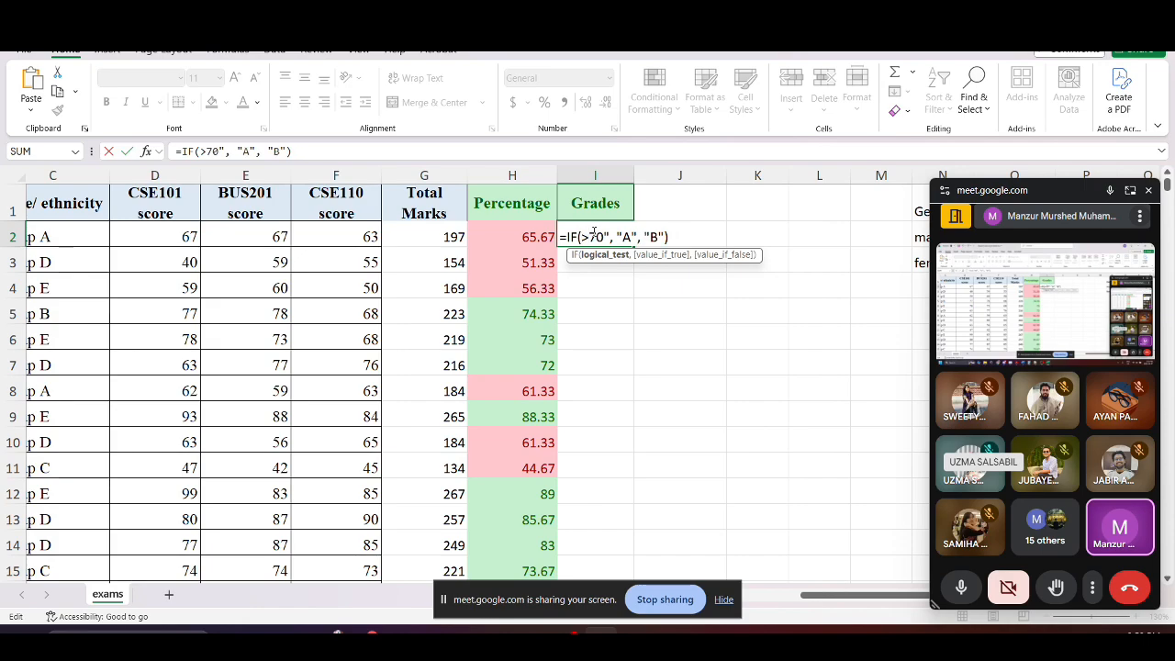
{"action": "key", "text": "Right"}
{"action": "key", "text": "Right"}
{"action": "key", "text": "Right"}
{"action": "key", "text": "BackSpace"}
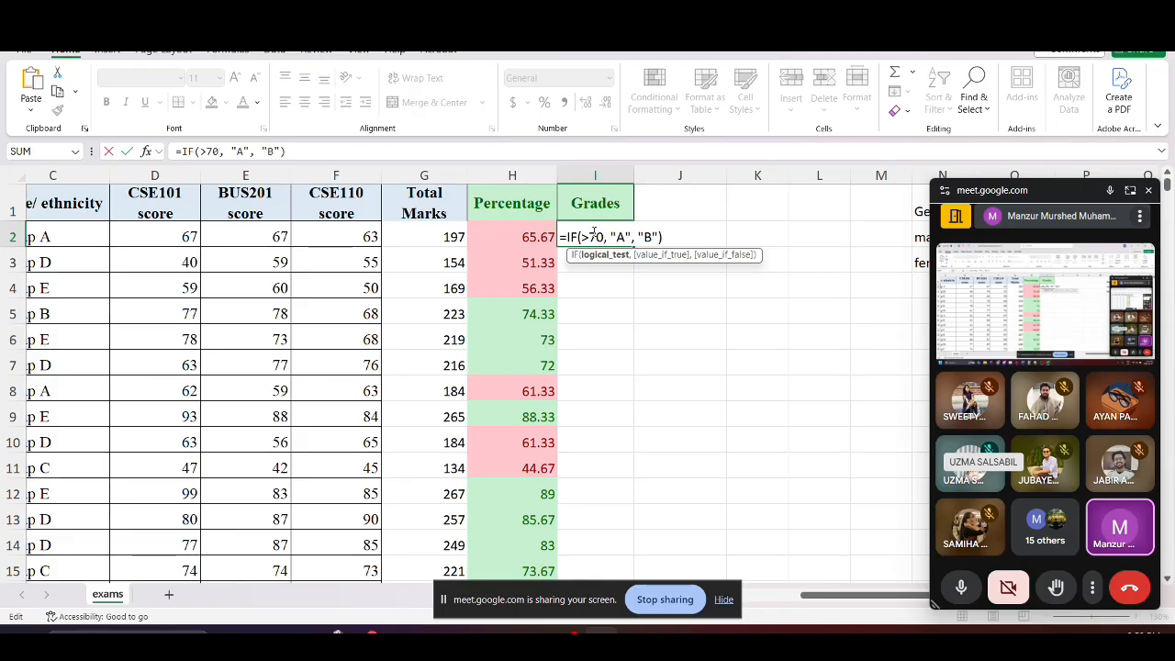
{"action": "key", "text": "Return"}
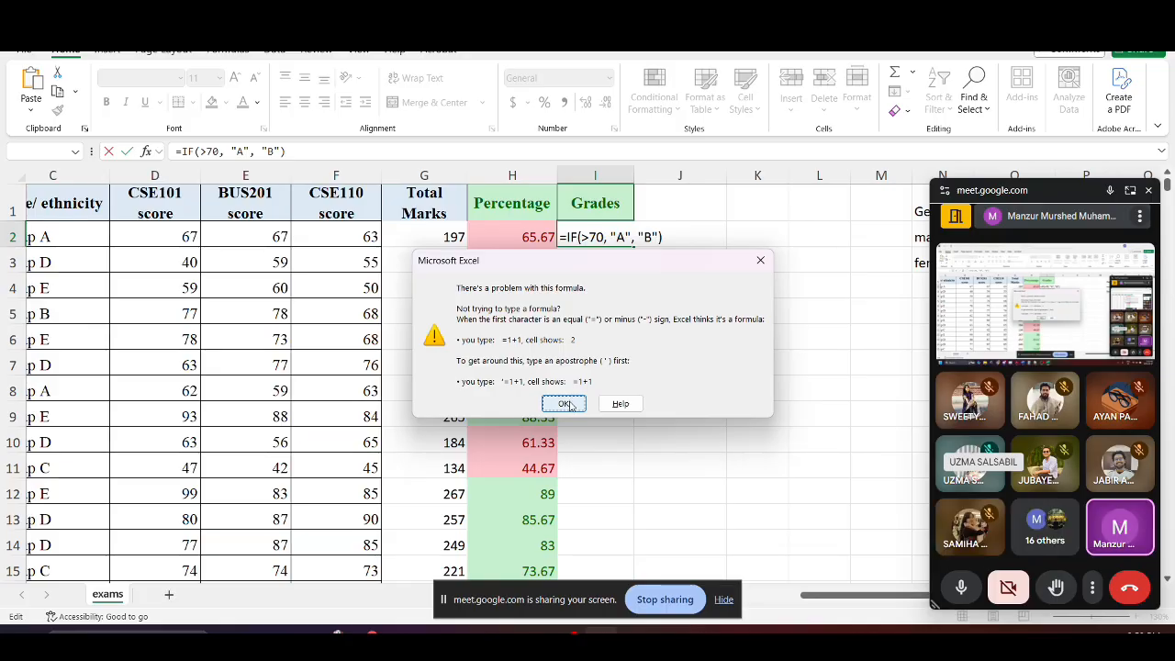
{"action": "left_click", "coordinate": [563, 404]}
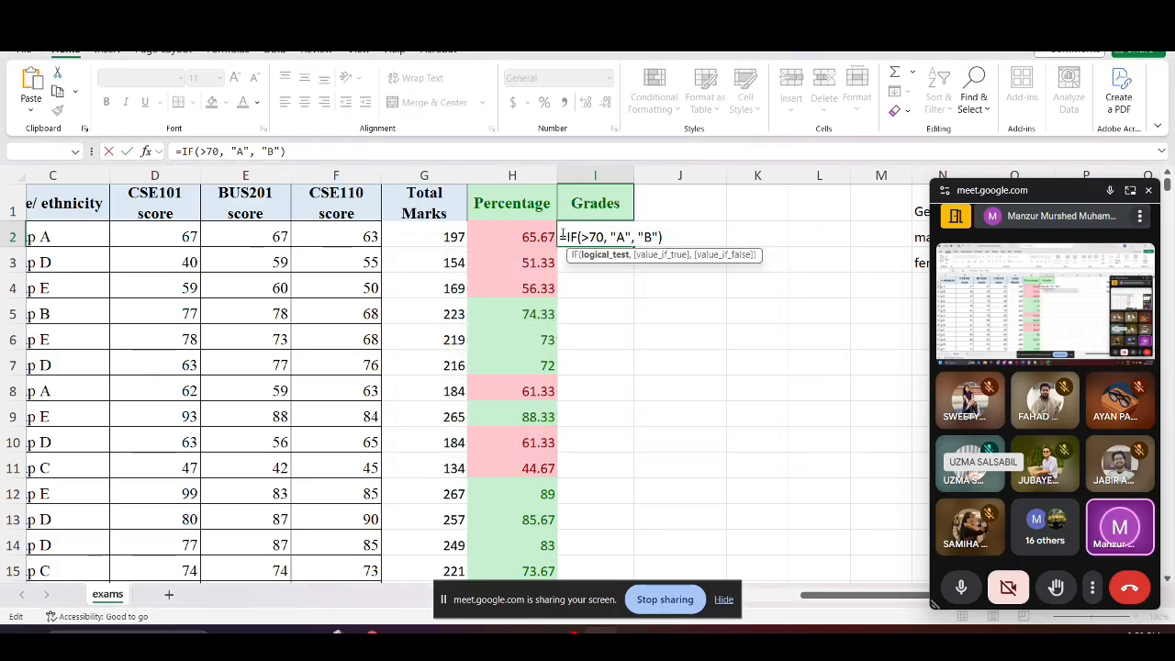
Try enclosing the logical test >70 in single quotes in the I2 formula
{"action": "left_click", "coordinate": [562, 234]}
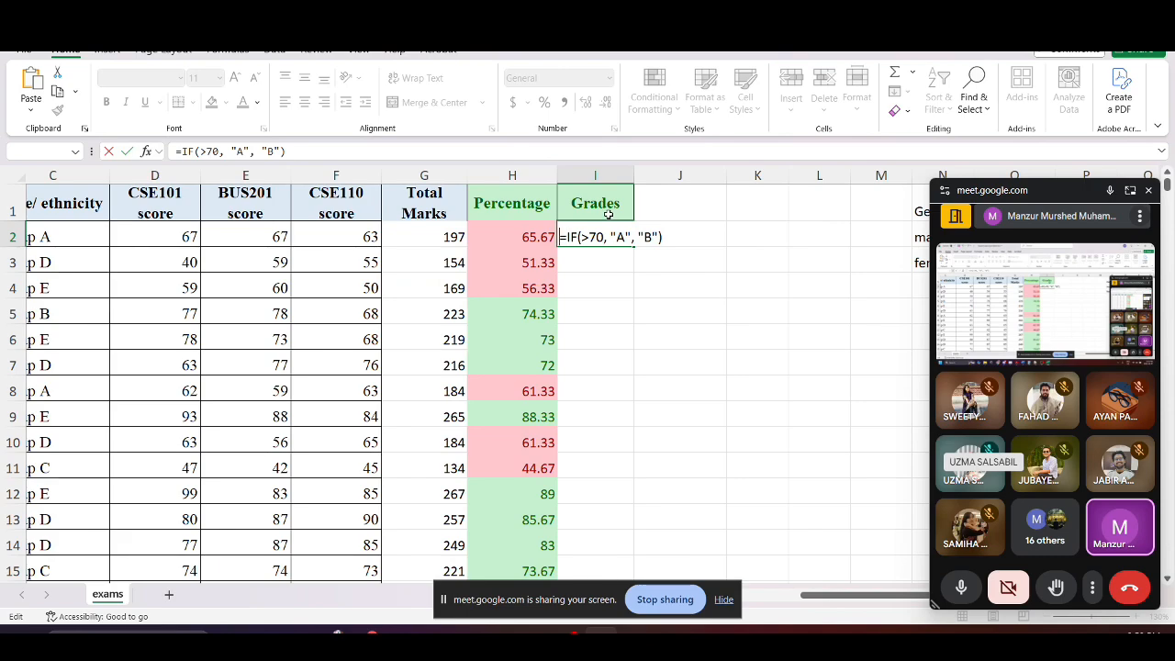
{"action": "key", "text": "Right"}
{"action": "key", "text": "Right"}
{"action": "key", "text": "Right"}
{"action": "key", "text": "Right"}
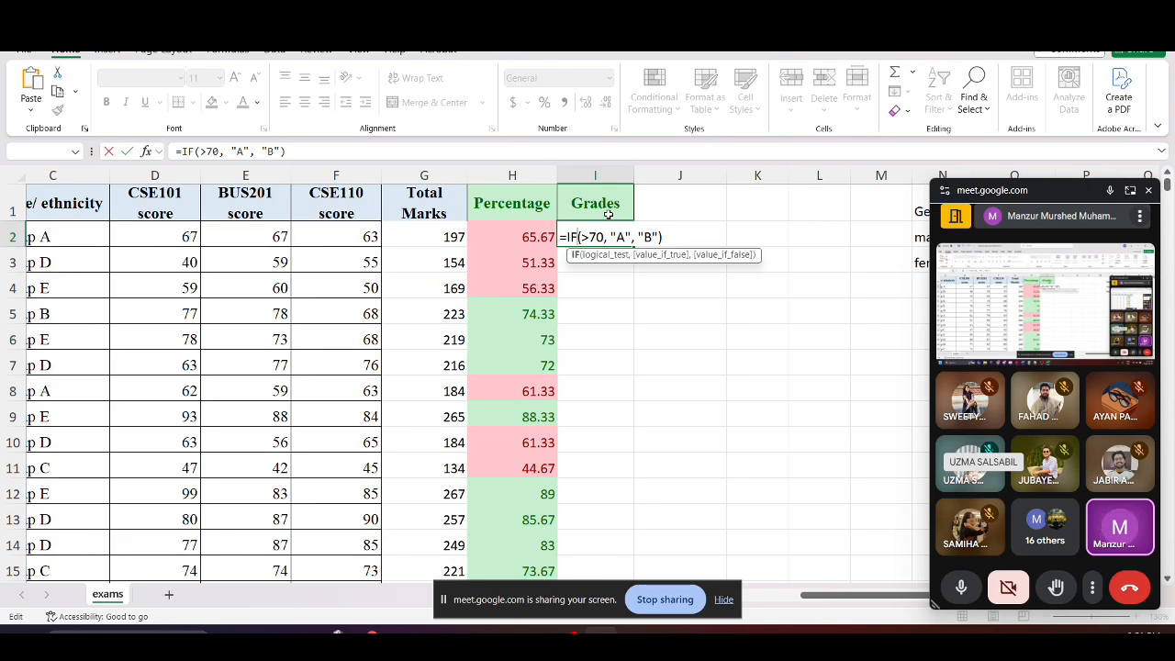
{"action": "type", "text": "'"}
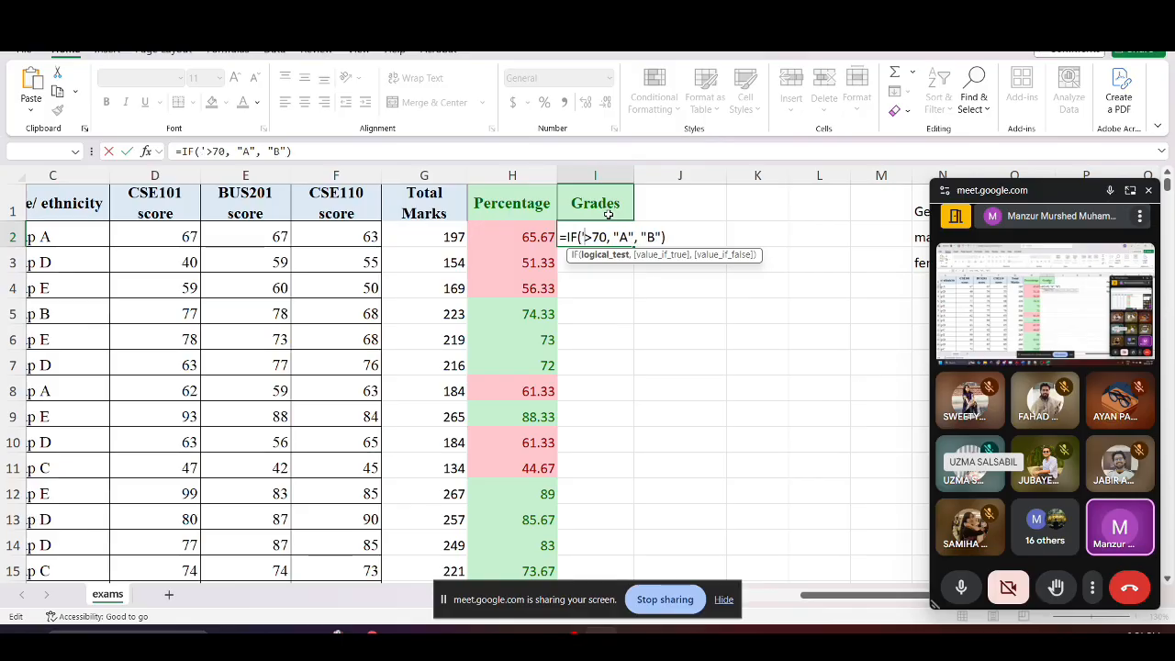
{"action": "key", "text": "Right"}
{"action": "key", "text": "Right"}
{"action": "key", "text": "Right"}
{"action": "type", "text": "'"}
{"action": "key", "text": "Return"}
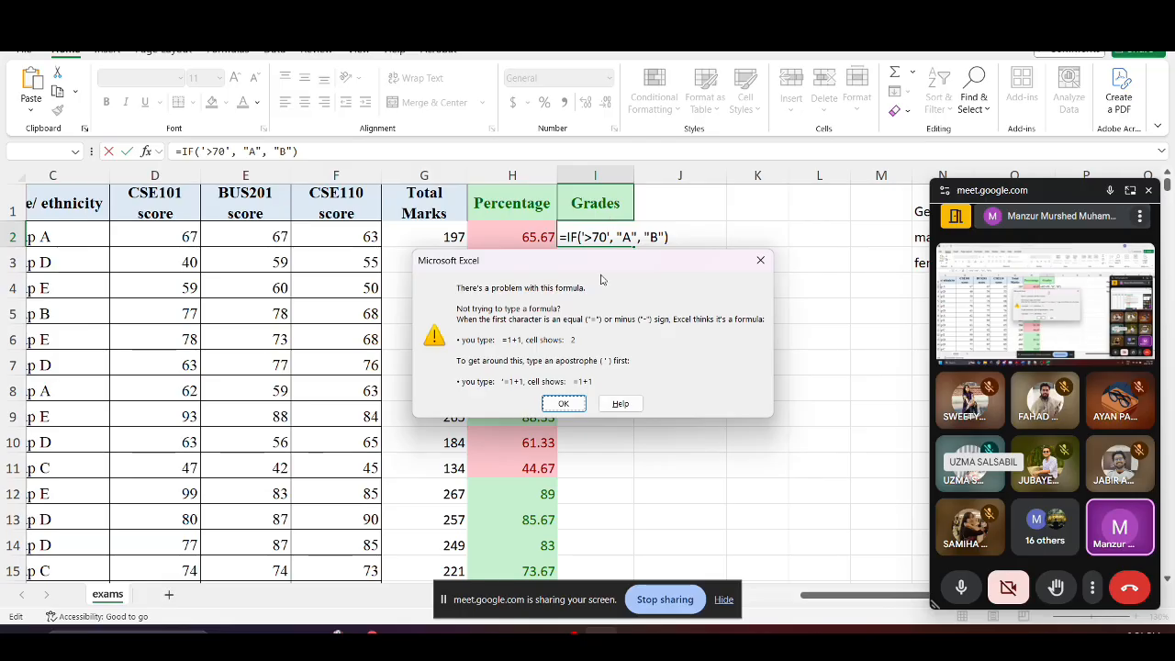
{"action": "left_click", "coordinate": [563, 403]}
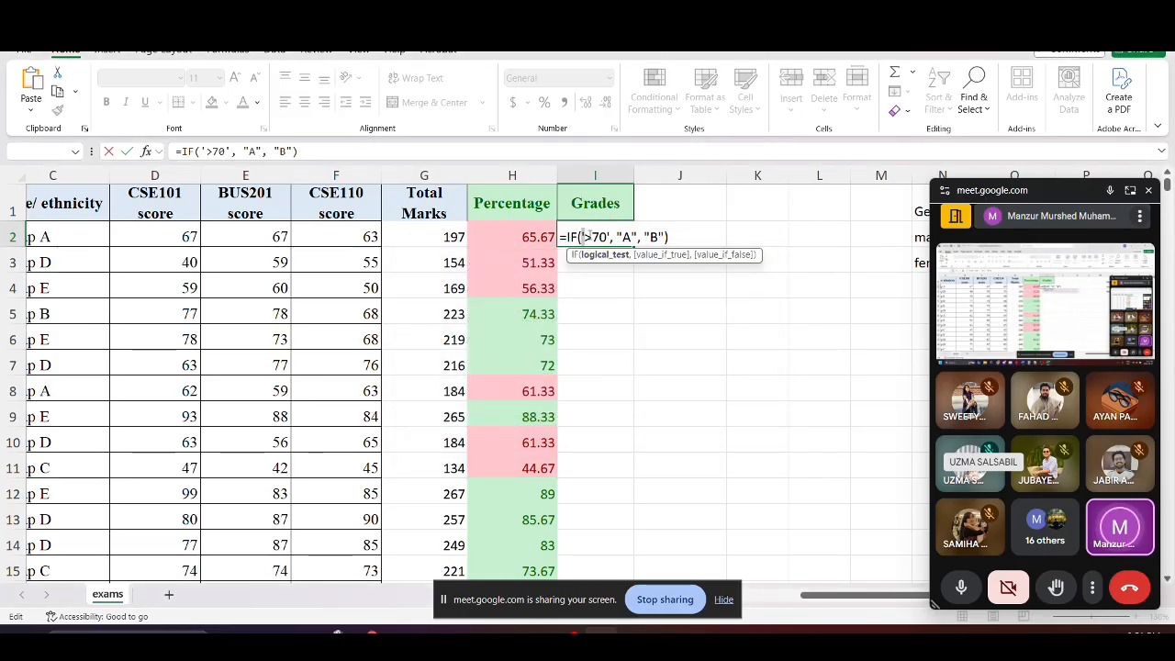
Remove the single quotes around >70, restoring the I2 formula to =IF(>70, "A", "B")
{"action": "key", "text": "BackSpace"}
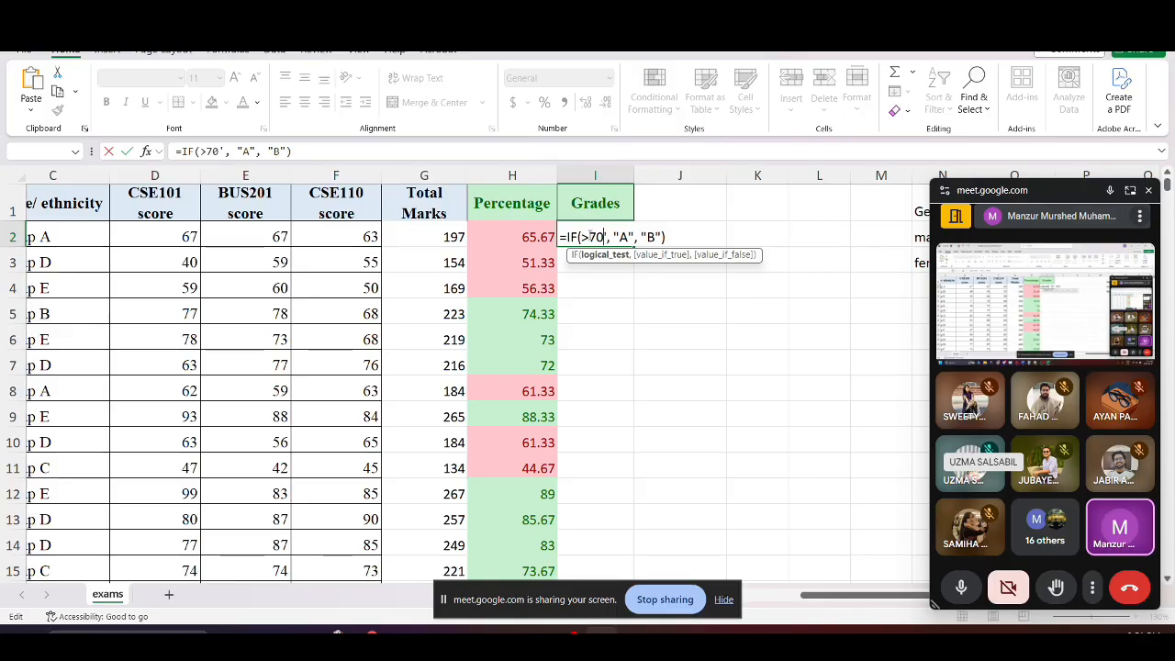
{"action": "key", "text": "Delete"}
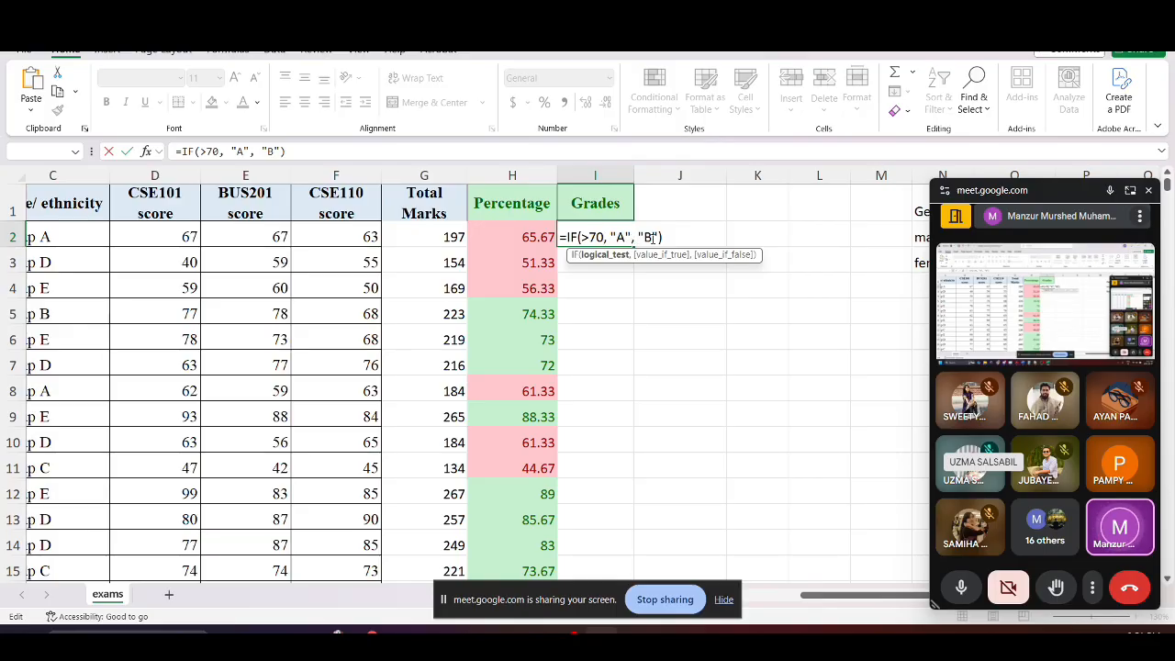
{"action": "left_click", "coordinate": [567, 236]}
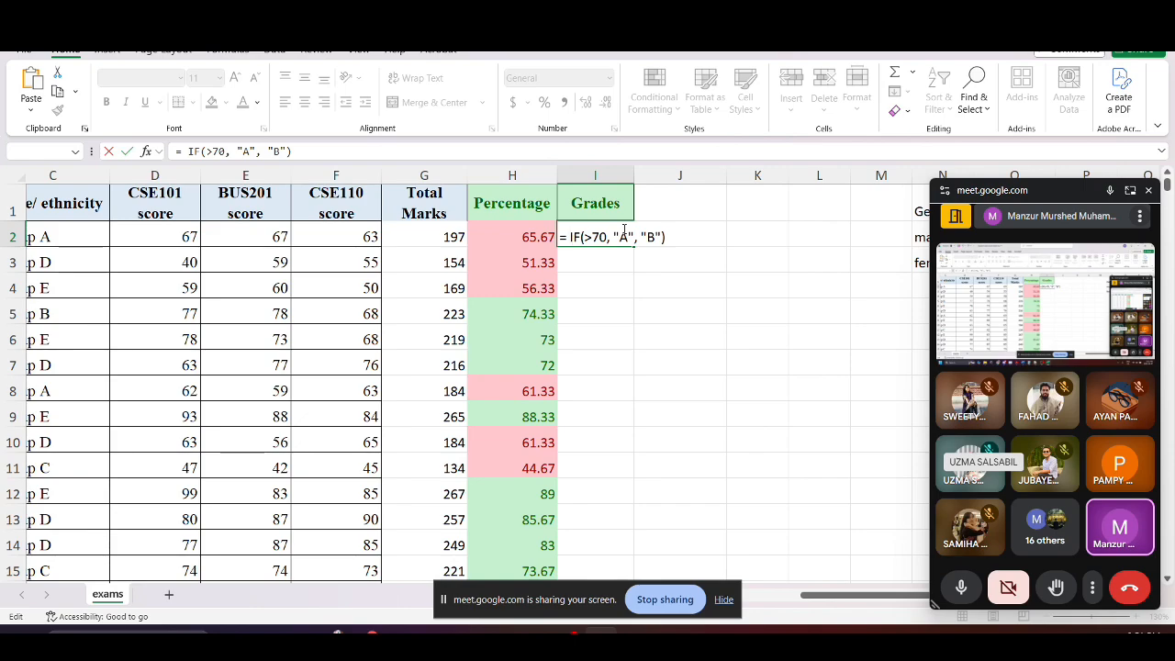
{"action": "key", "text": "BackSpace"}
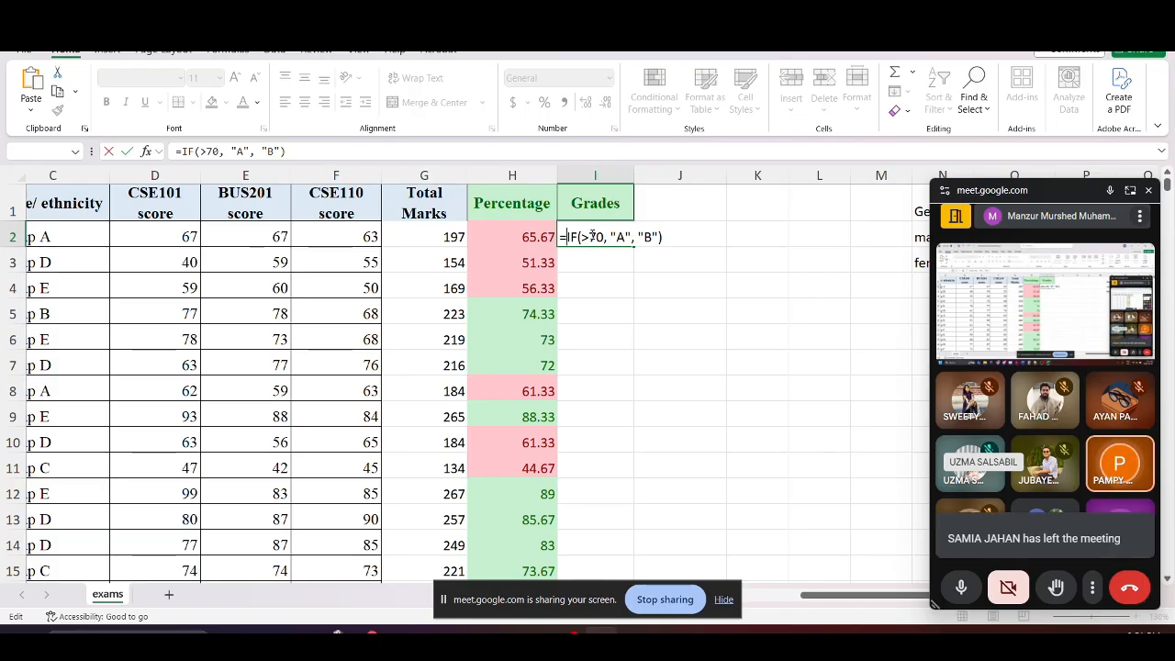
Enclose the logical test in double quotes and enter =IF(">70", "A", "B") in cell I2
{"action": "left_click", "coordinate": [581, 237]}
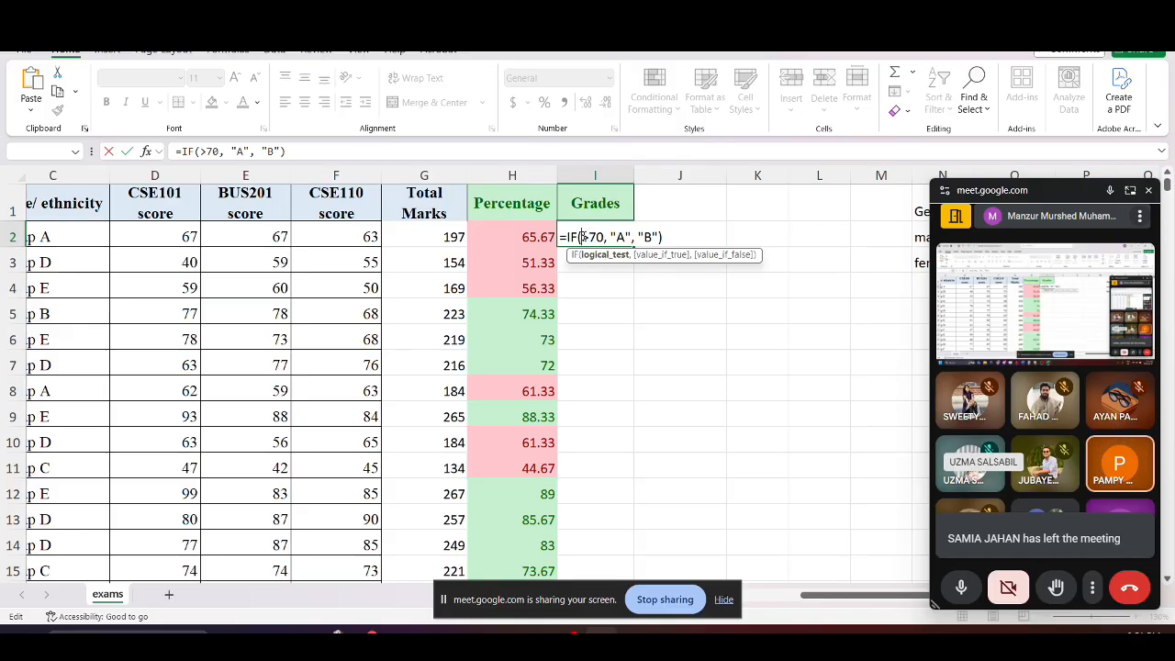
{"action": "type", "text": "\""}
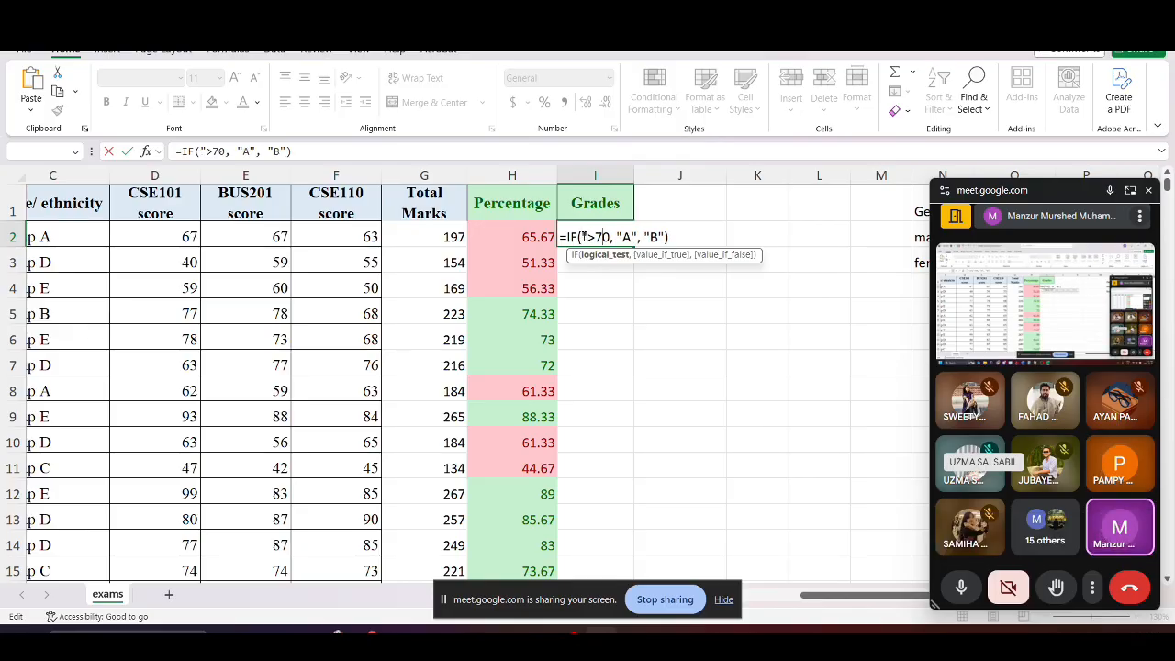
{"action": "type", "text": "\""}
{"action": "key", "text": "Return"}
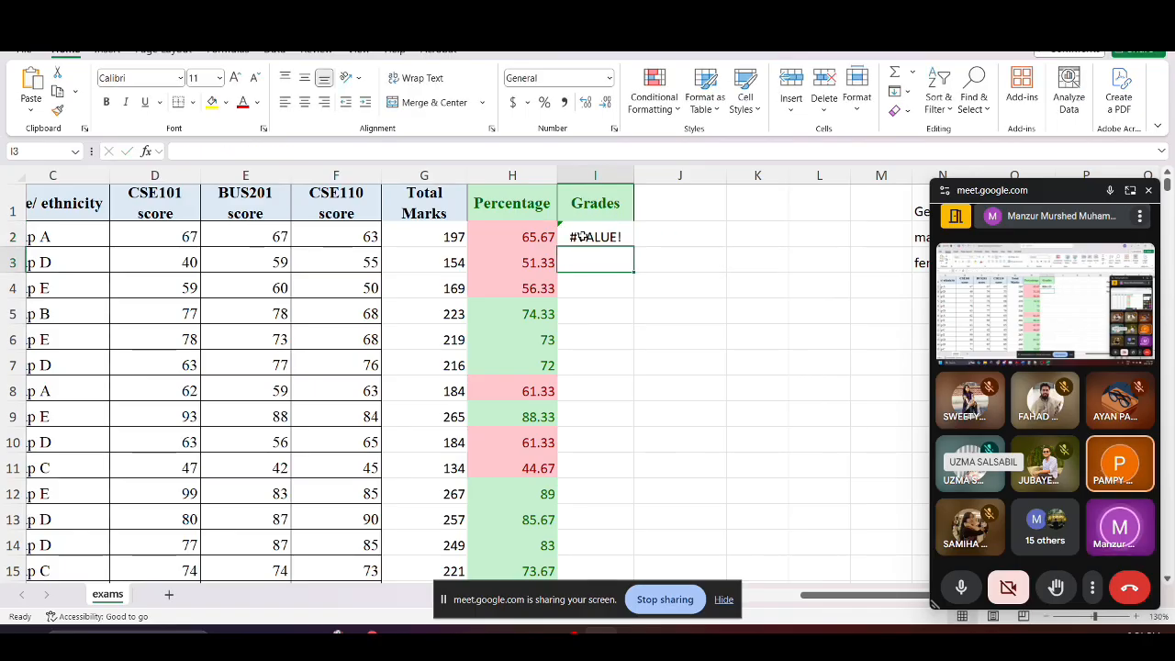
Try adding an extra double quote before >70 in the I2 formula's logical test and enter it
{"action": "left_click", "coordinate": [585, 237]}
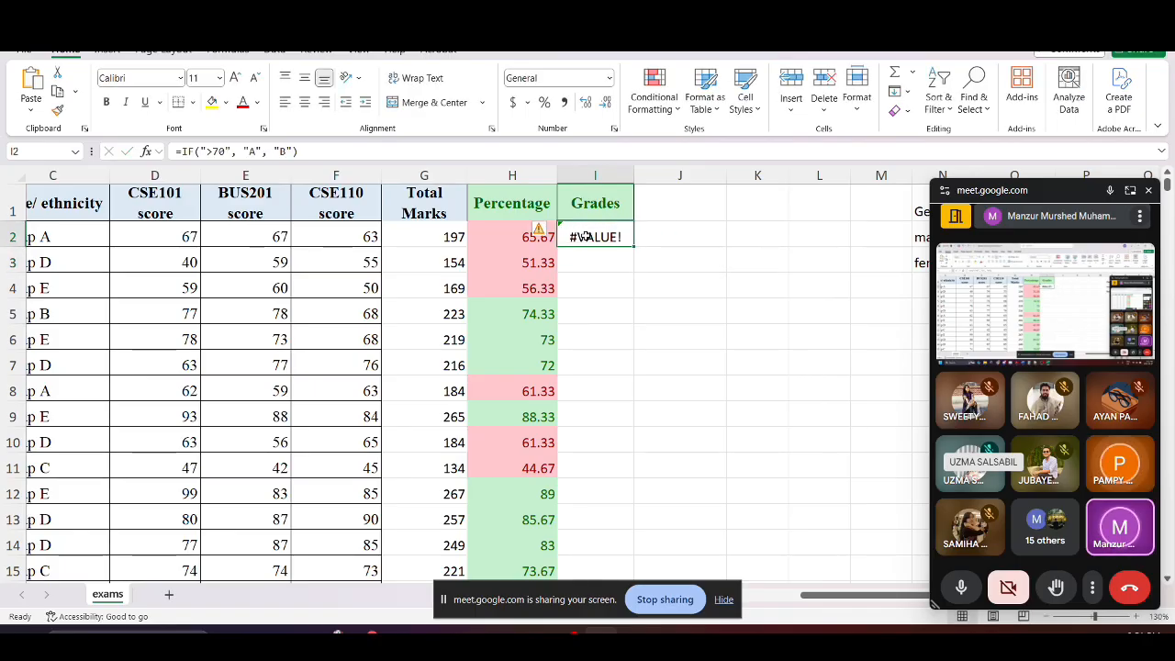
{"action": "double_click", "coordinate": [587, 237]}
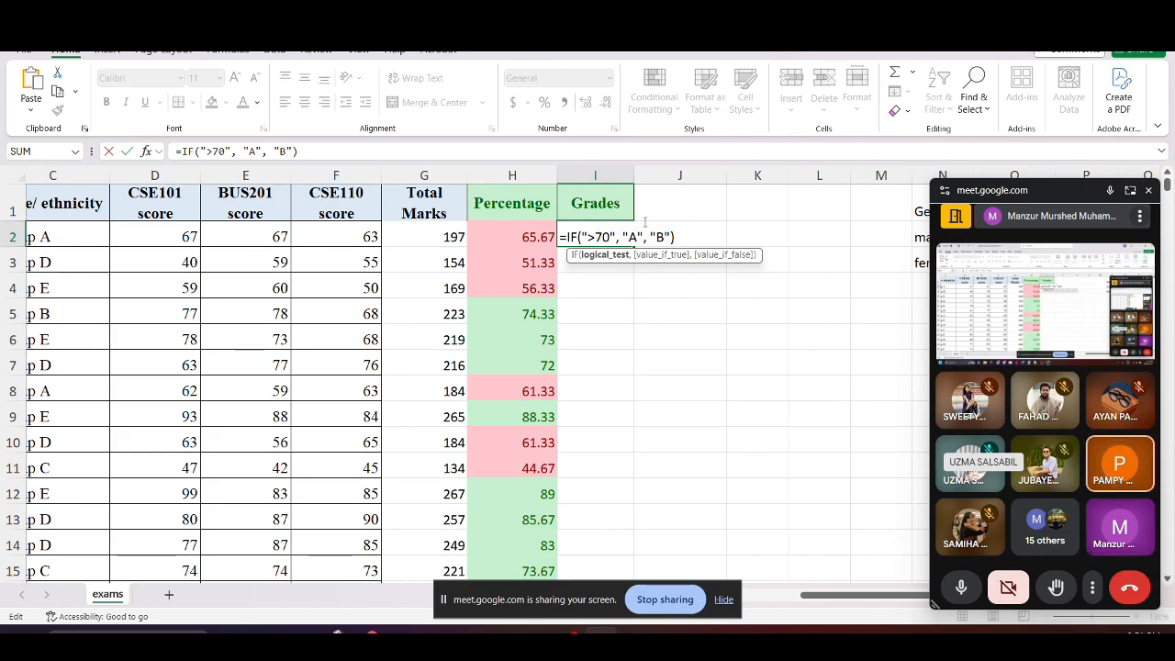
{"action": "type", "text": "\""}
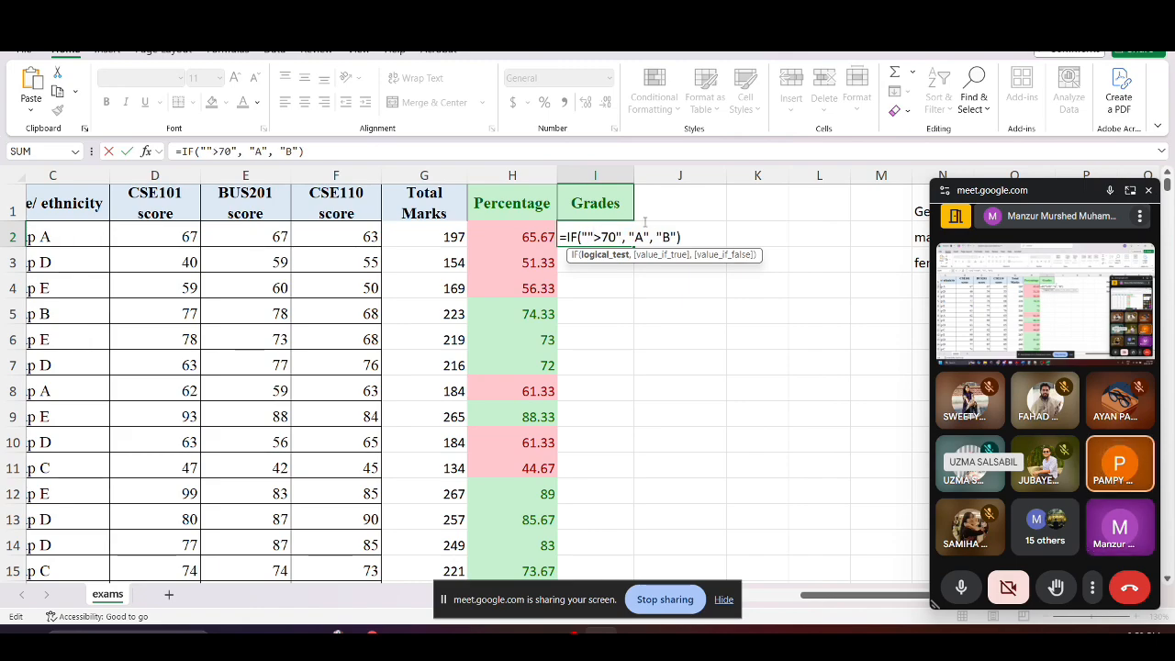
{"action": "key", "text": "BackSpace"}
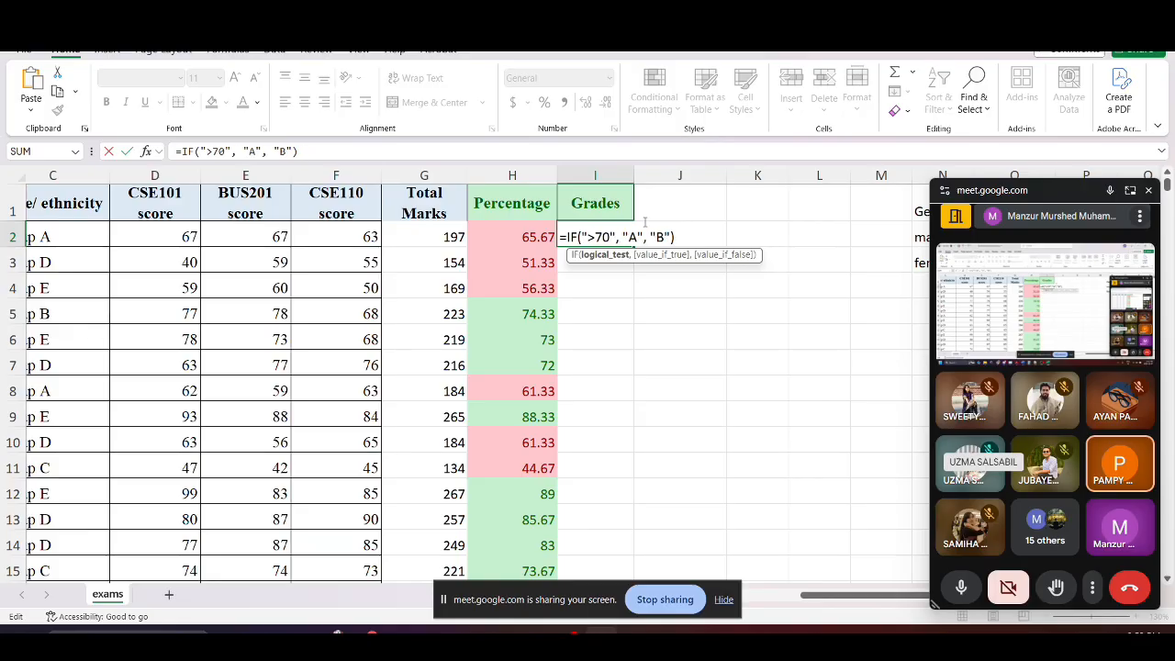
{"action": "key", "text": "BackSpace"}
{"action": "type", "text": "\"\""}
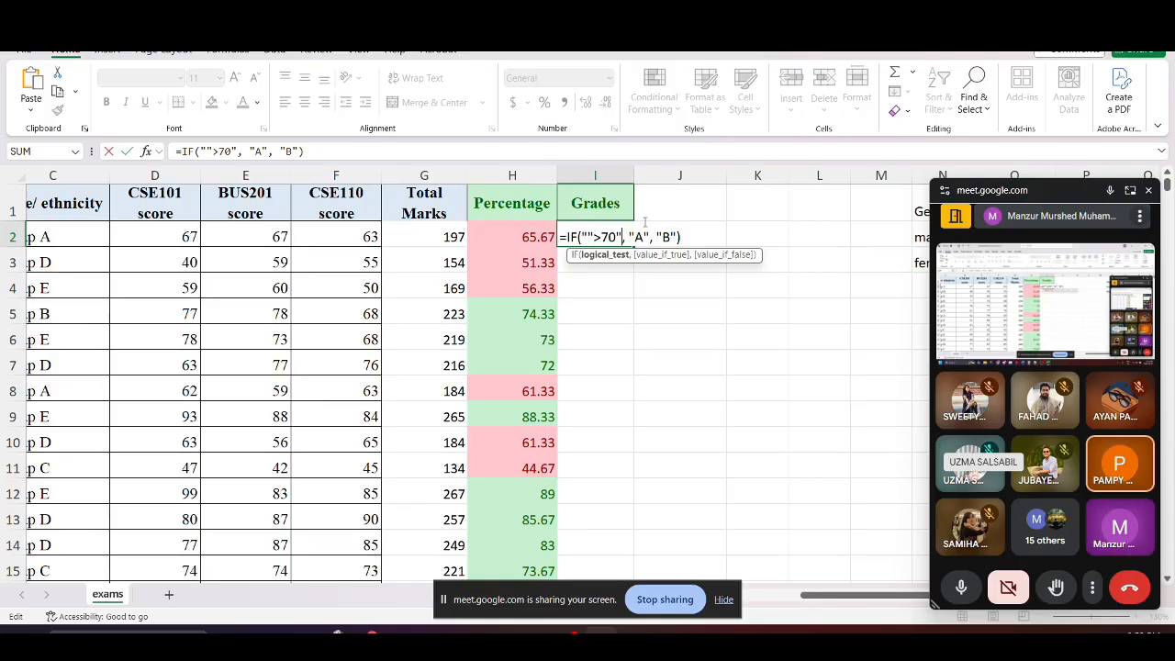
{"action": "key", "text": "Return"}
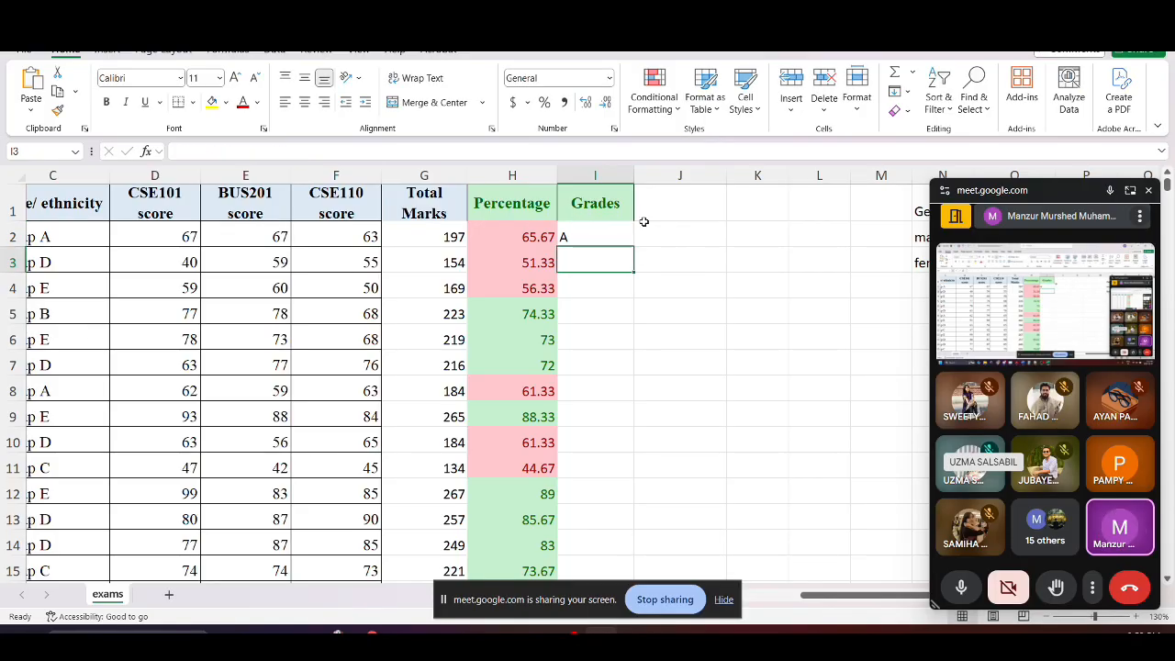
Replace the logical test in cell I2 with a reference to H2 and enter =IF(H2>=70, "A", "B")
{"action": "left_click", "coordinate": [611, 235]}
{"action": "double_click", "coordinate": [612, 237]}
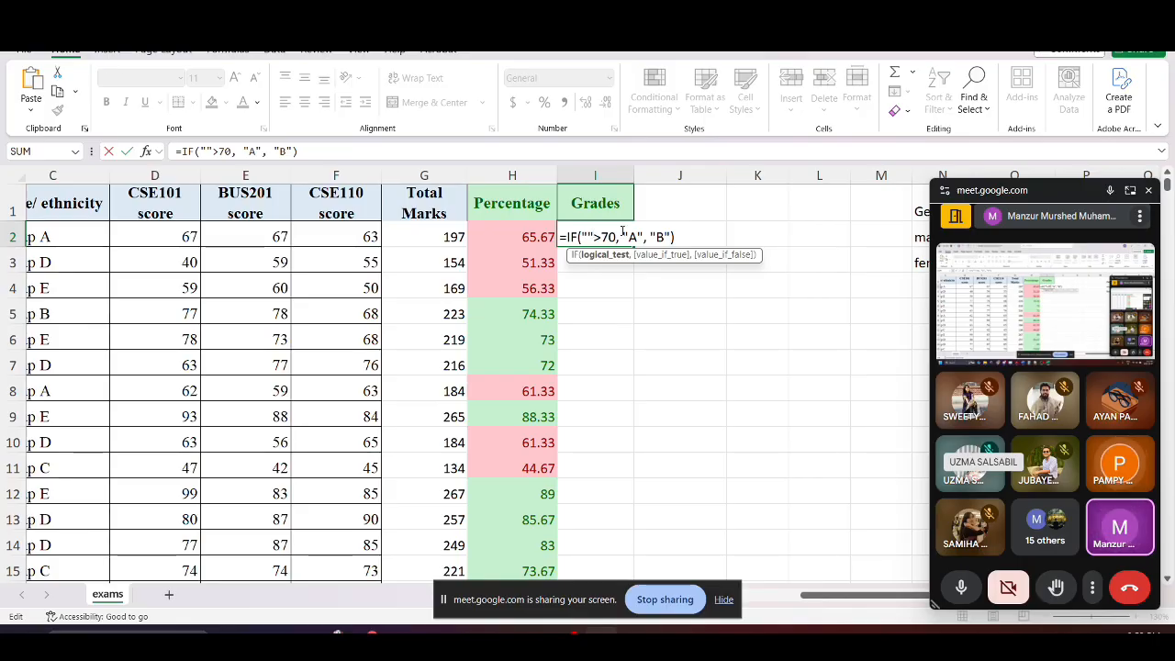
{"action": "key", "text": "BackSpace"}
{"action": "key", "text": "BackSpace"}
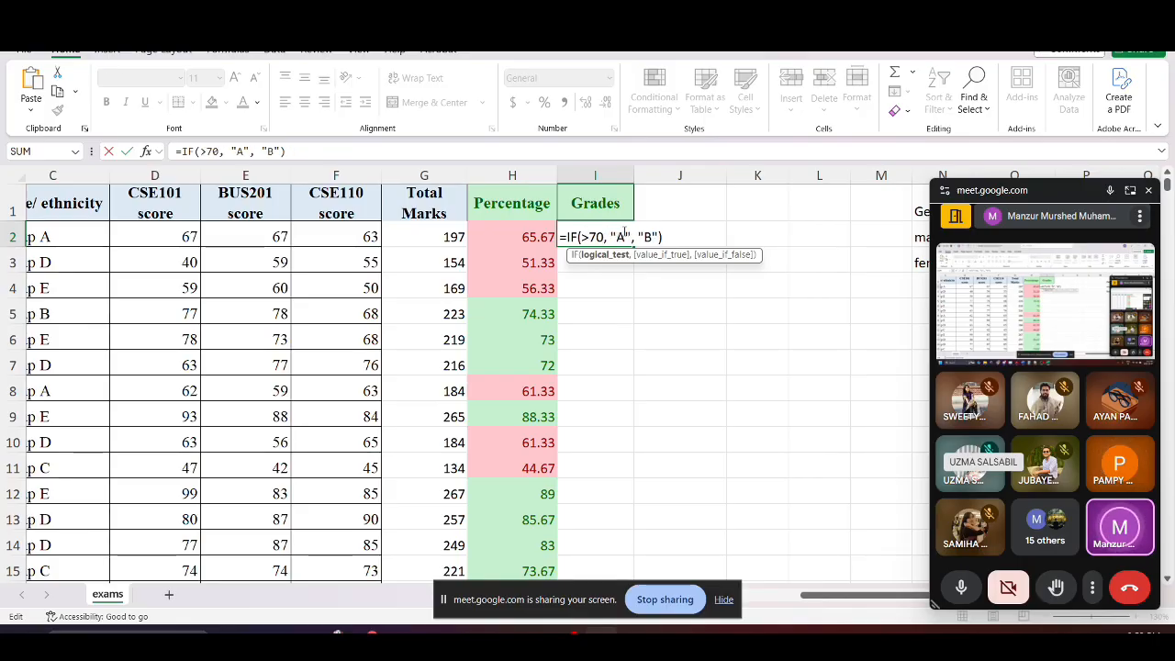
{"action": "left_click", "coordinate": [500, 237]}
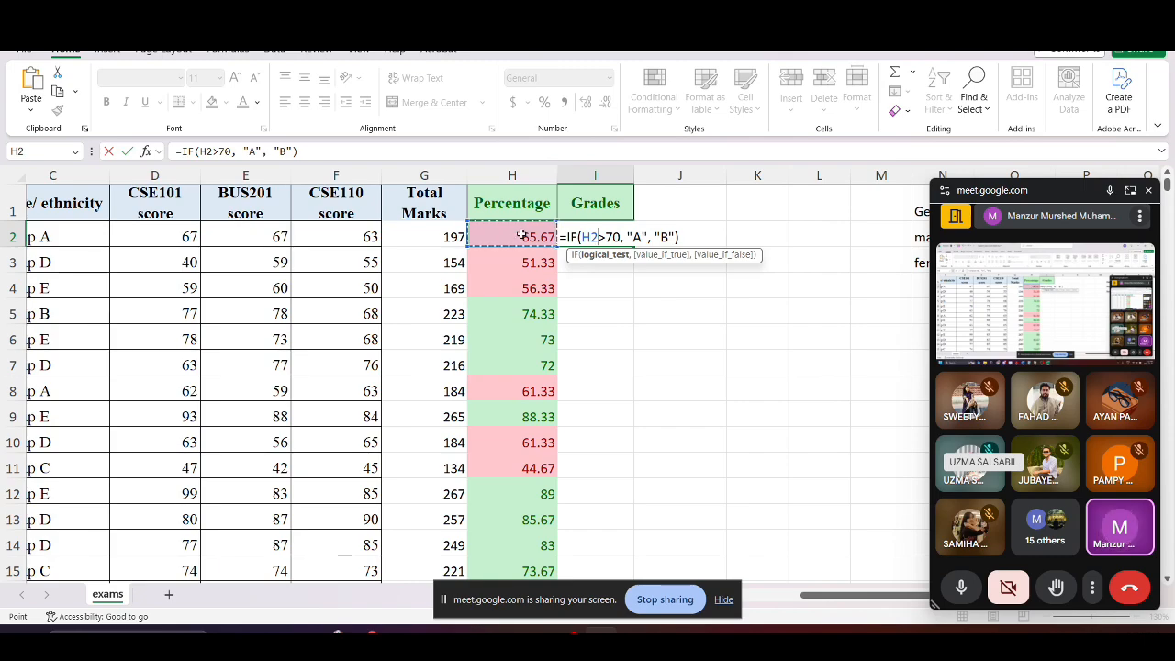
{"action": "left_click", "coordinate": [607, 237]}
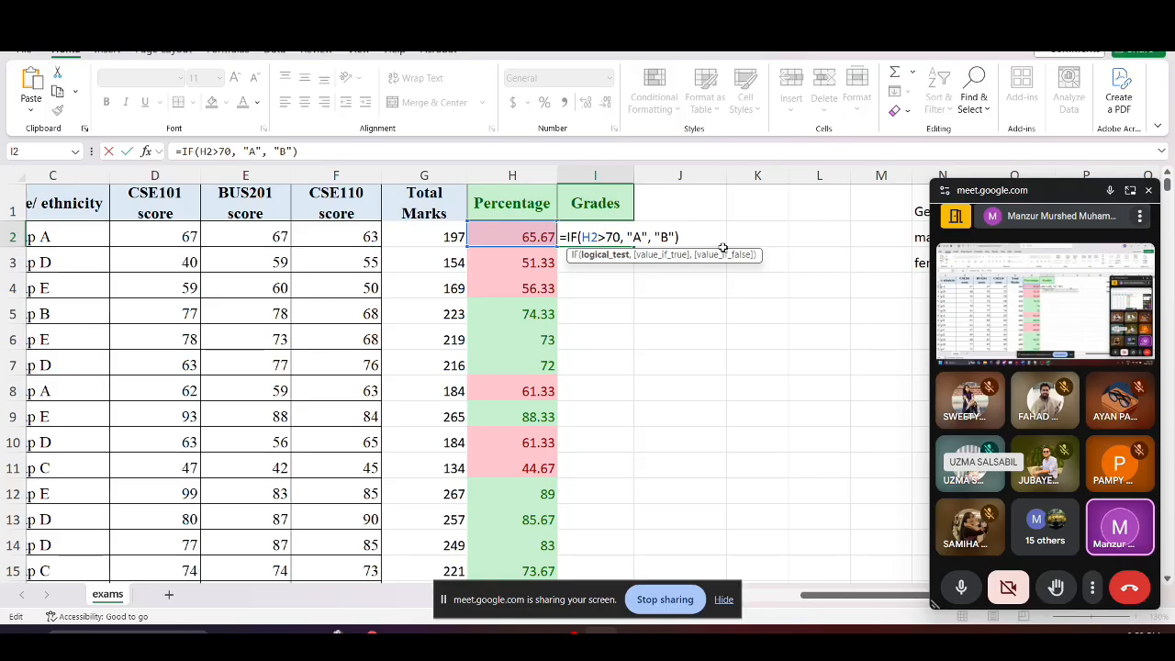
{"action": "type", "text": "="}
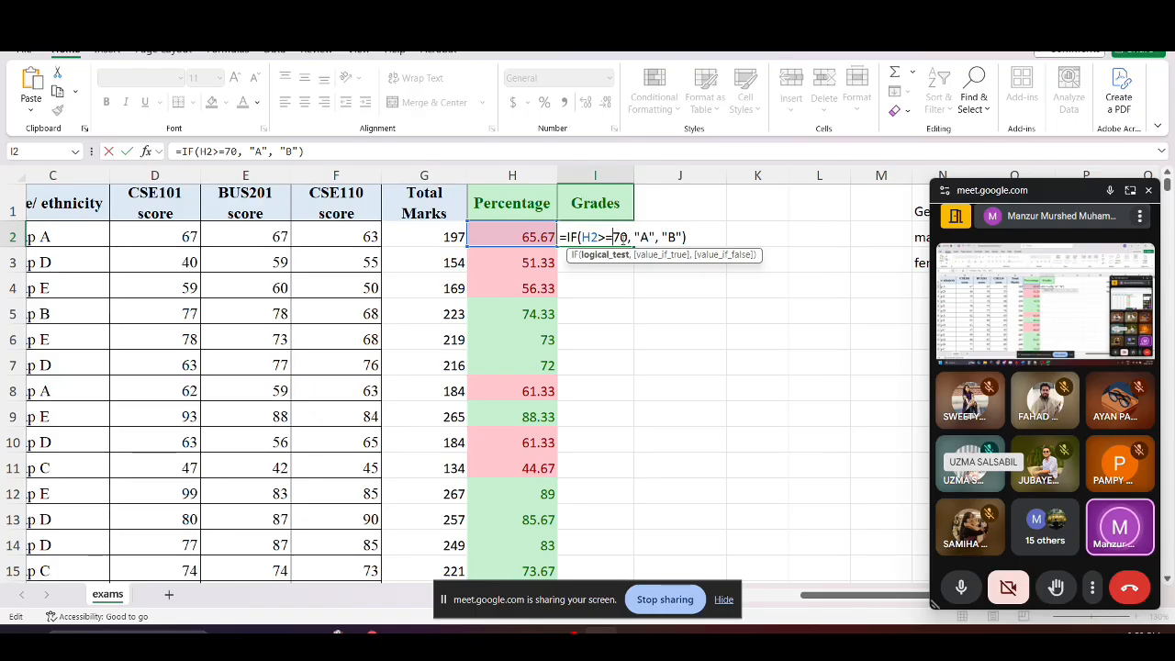
{"action": "key", "text": "Return"}
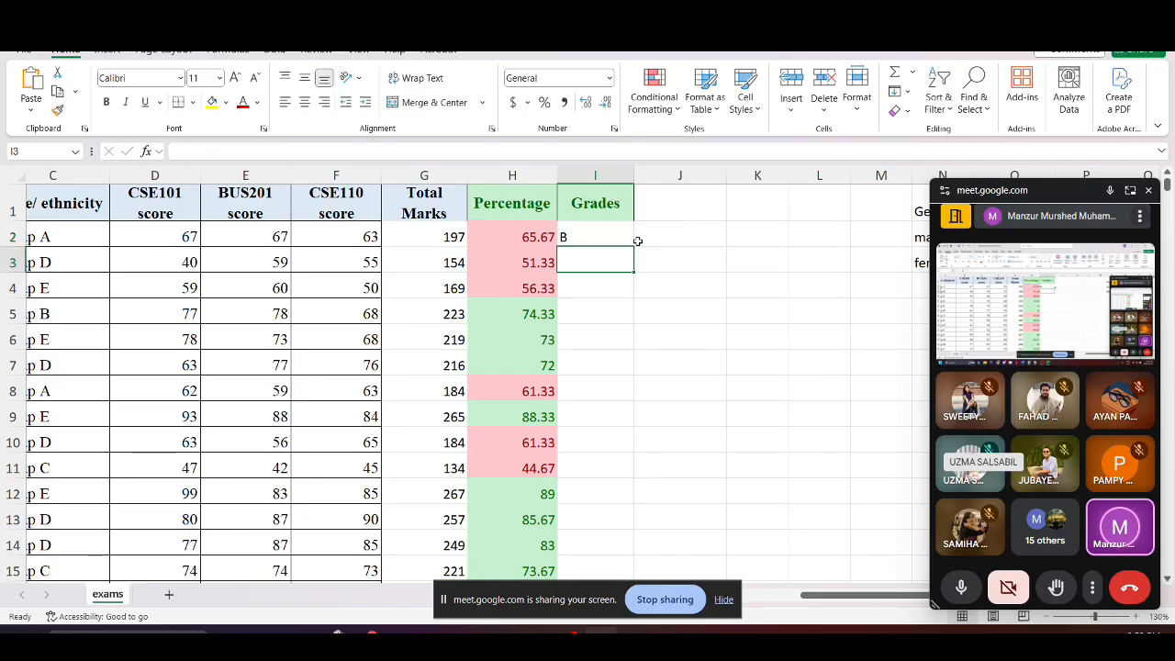
{"action": "left_click", "coordinate": [601, 235]}
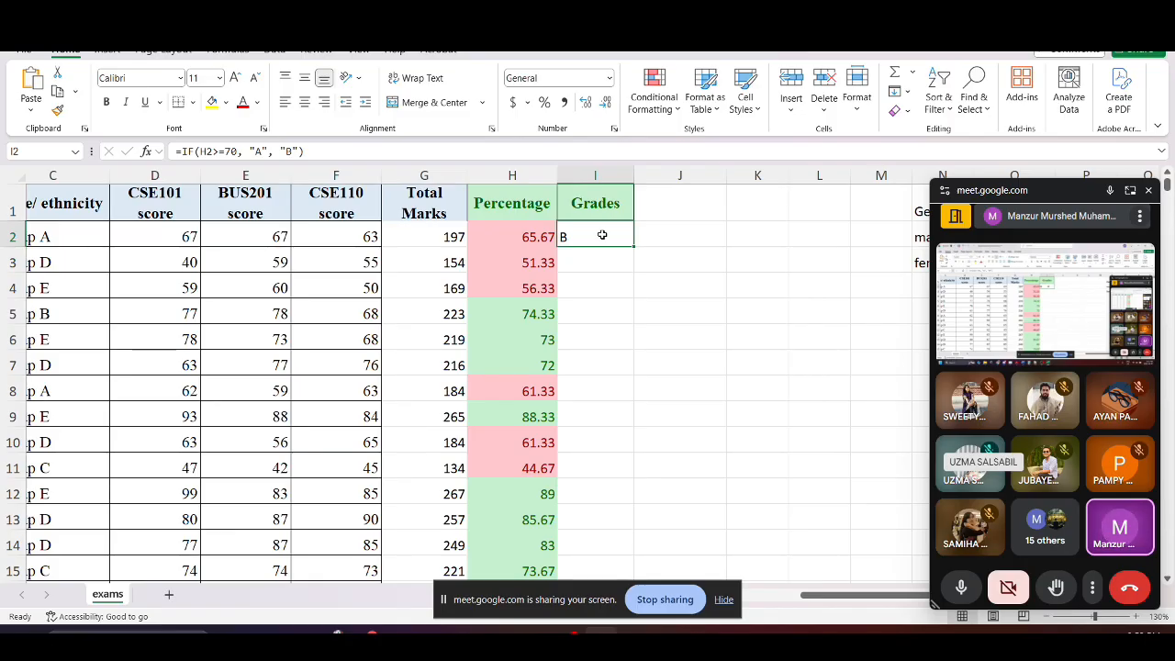
{"action": "double_click", "coordinate": [604, 236]}
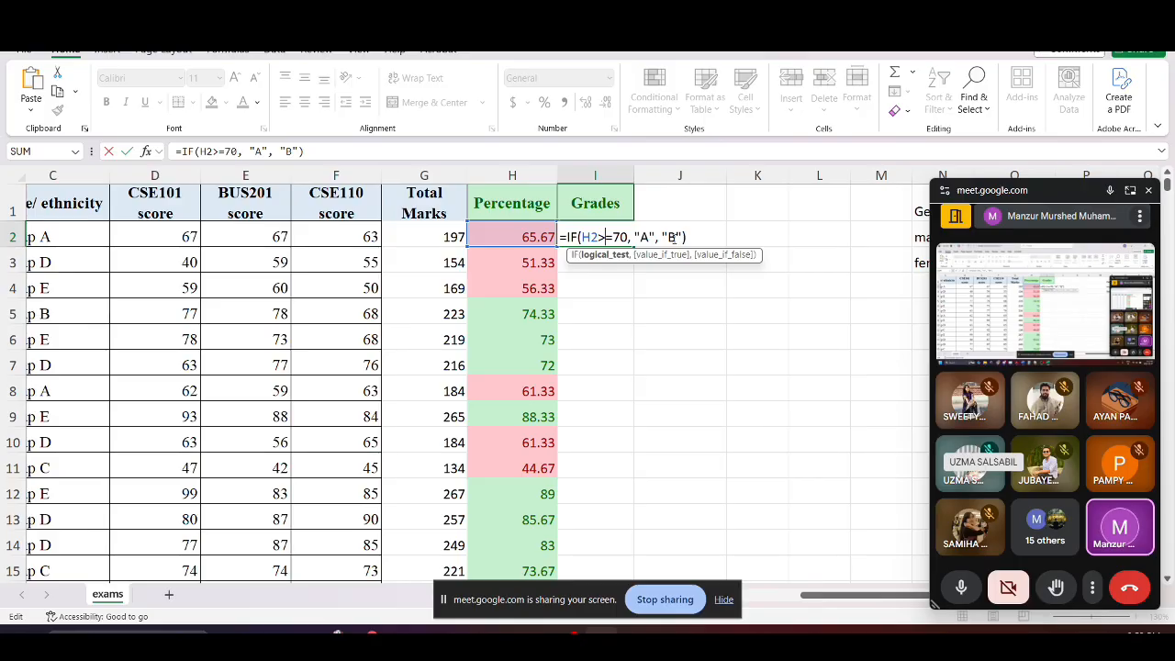
{"action": "key", "text": "super"}
{"action": "key", "text": "super"}
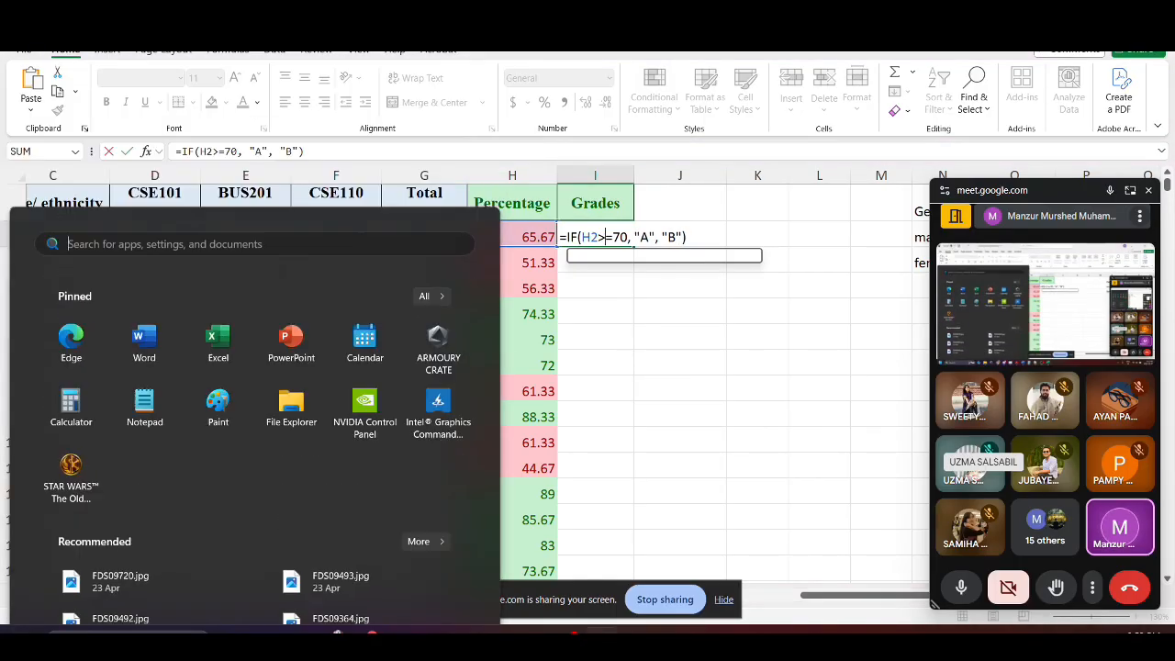
{"action": "type", "text": "pain"}
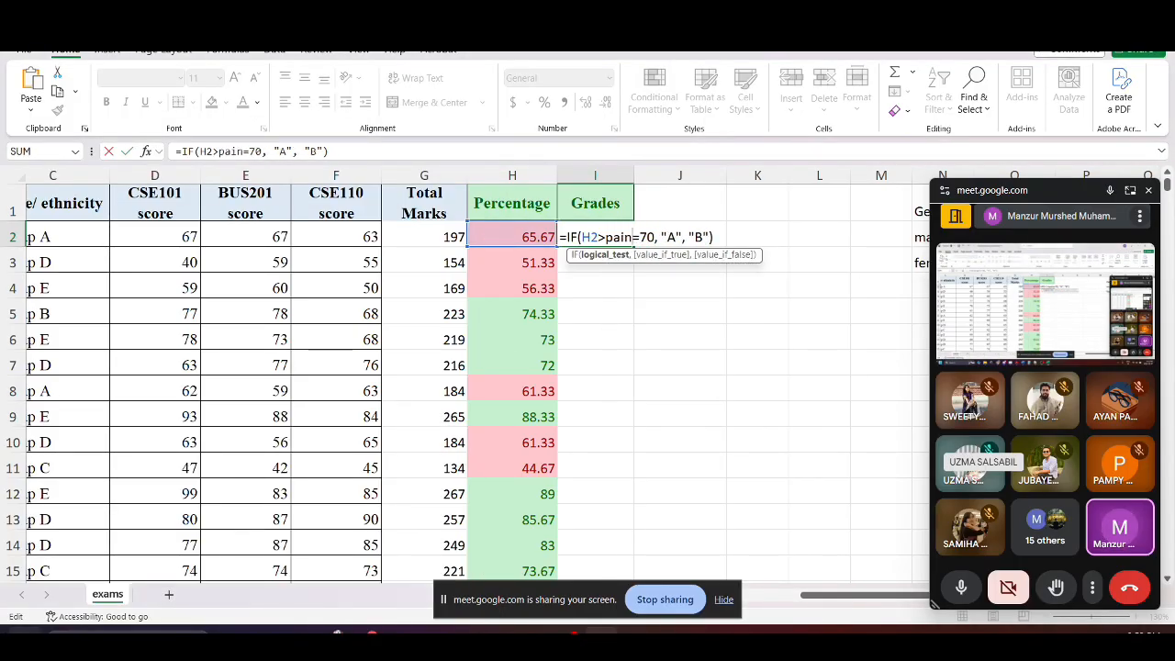
{"action": "key", "text": "Escape"}
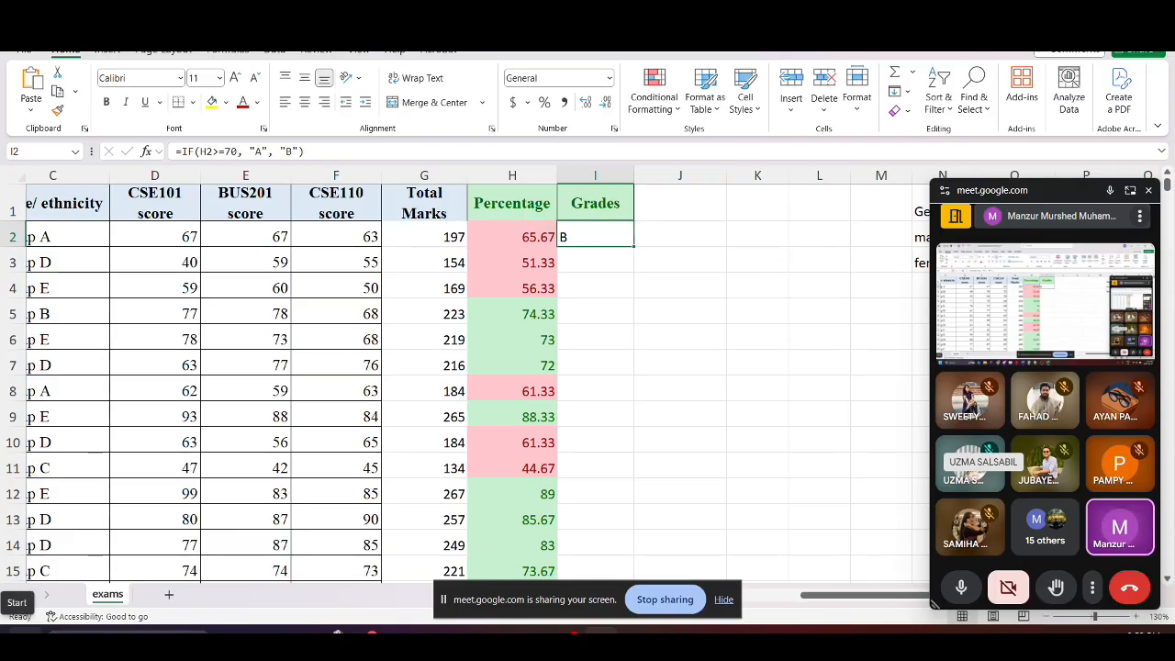
Search for the Paint app and open it with a blank canvas
{"action": "left_click", "coordinate": [18, 632]}
{"action": "type", "text": "paint"}
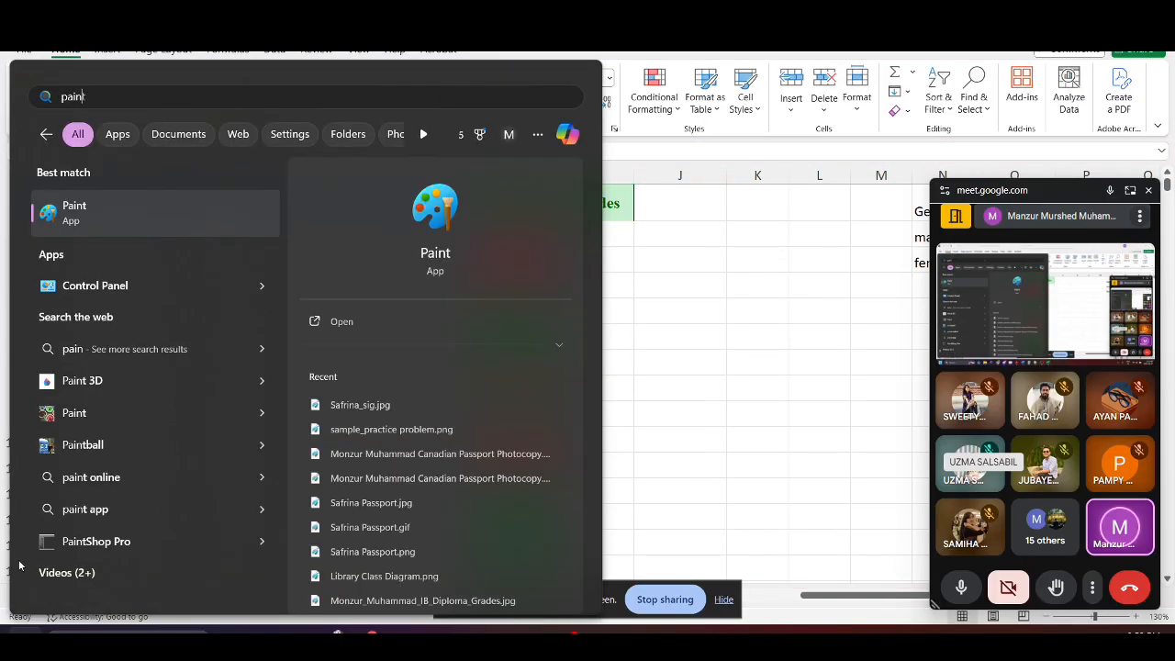
{"action": "left_click", "coordinate": [171, 199]}
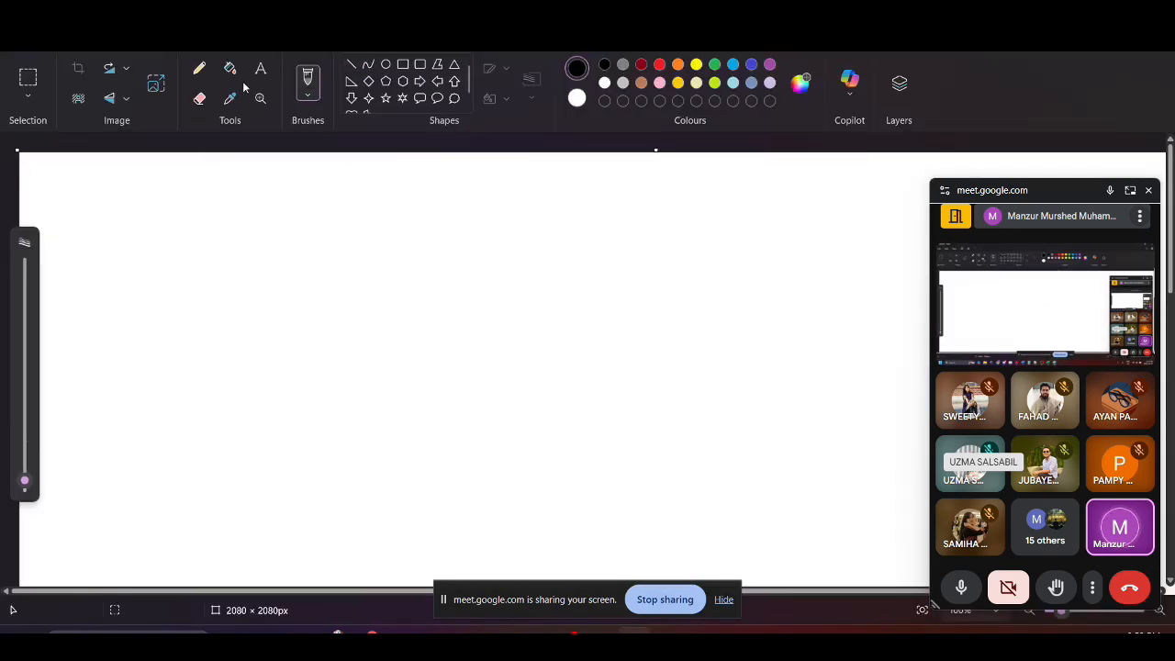
Choose the Pencil tool and set a moderately thicker stroke, undoing the test strokes on the canvas
{"action": "left_click", "coordinate": [200, 70]}
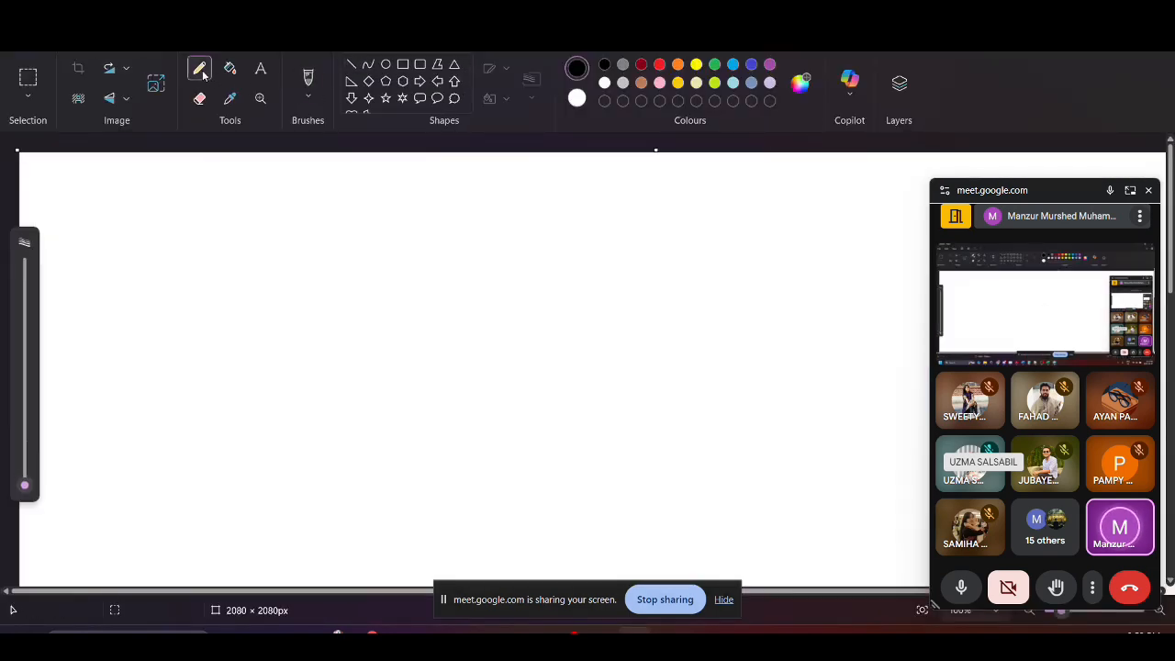
{"action": "left_click_drag", "start_coordinate": [451, 191], "coordinate": [390, 249]}
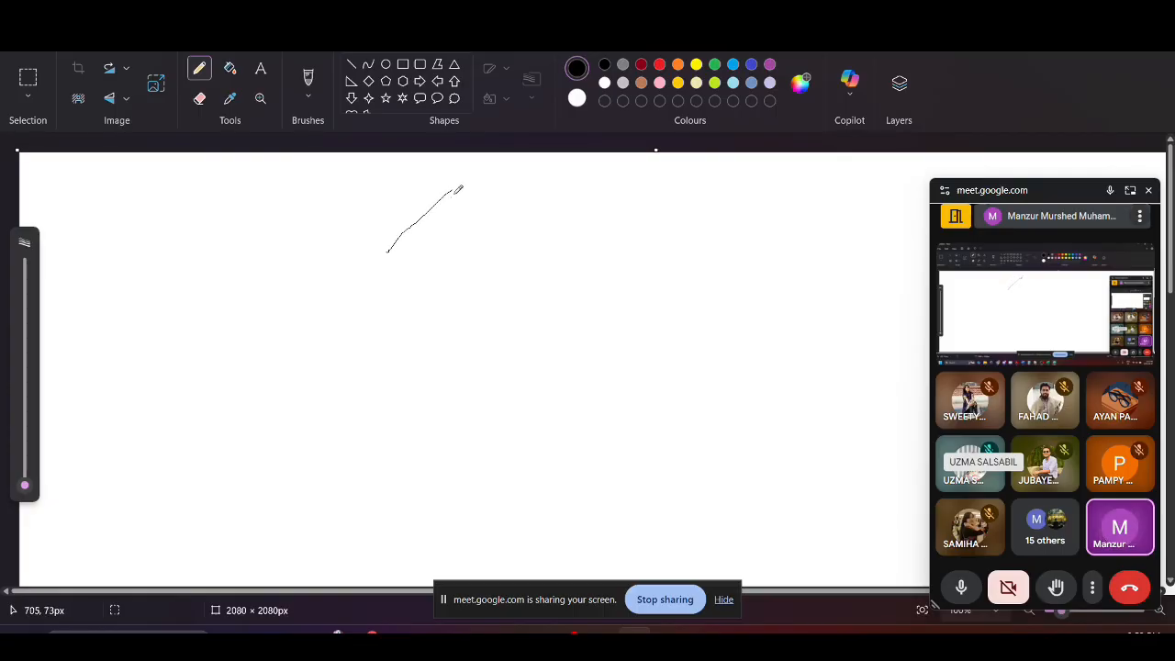
{"action": "key", "text": "ctrl+z"}
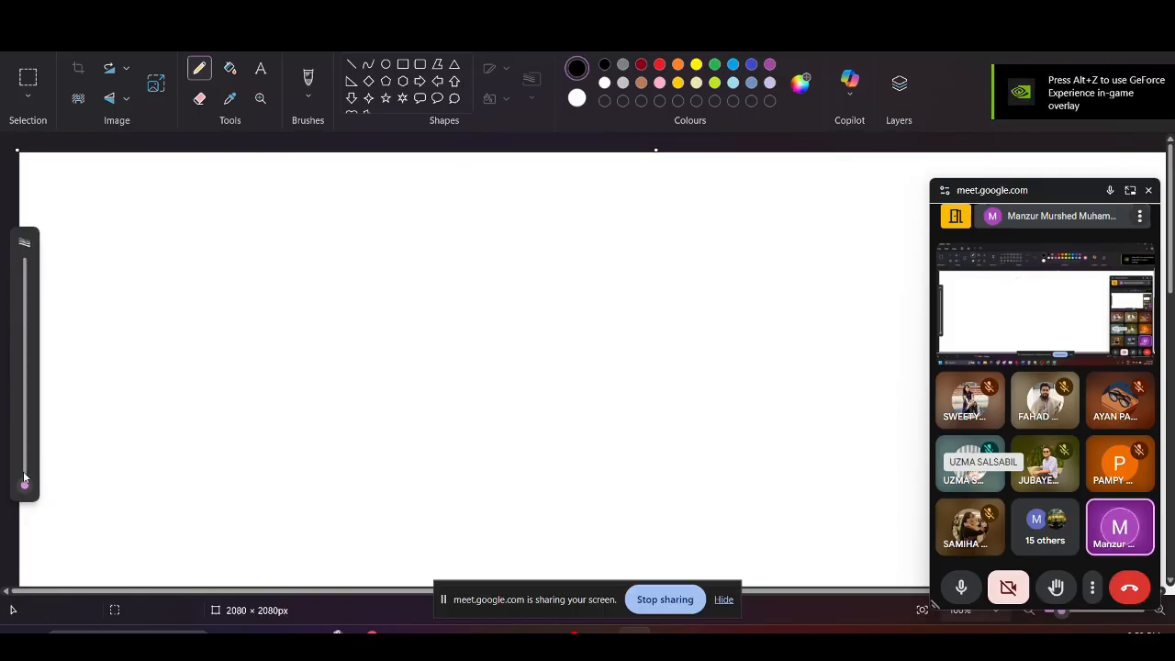
{"action": "left_click_drag", "start_coordinate": [25, 485], "coordinate": [25, 467]}
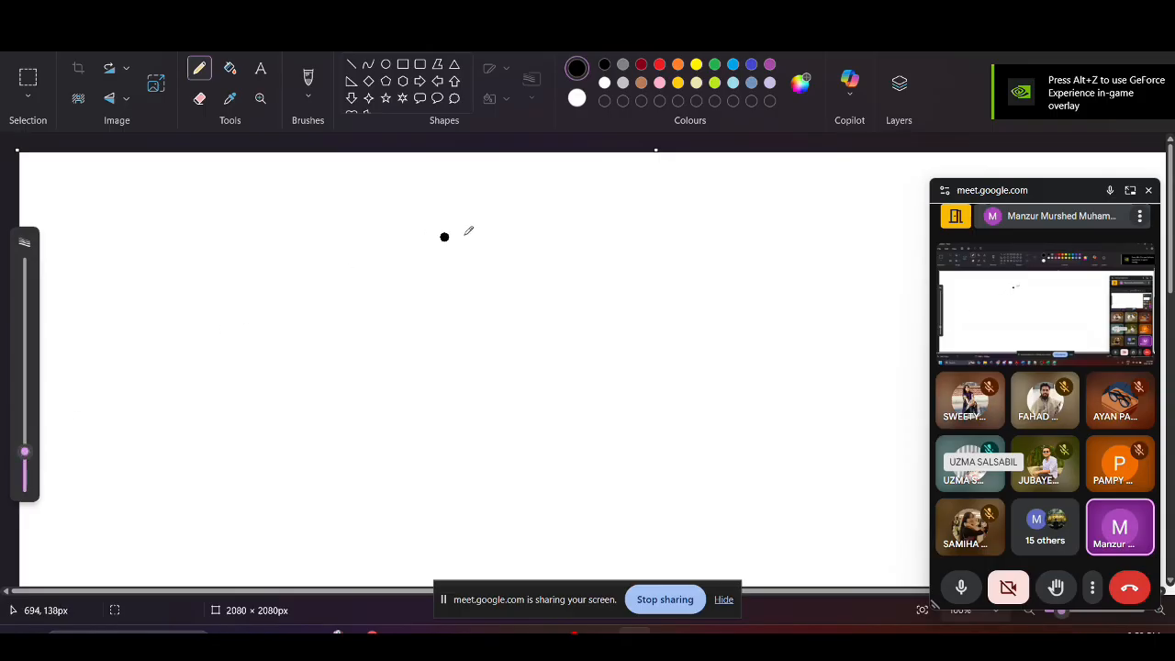
{"action": "left_click_drag", "start_coordinate": [530, 206], "coordinate": [443, 282]}
{"action": "key", "text": "ctrl+z"}
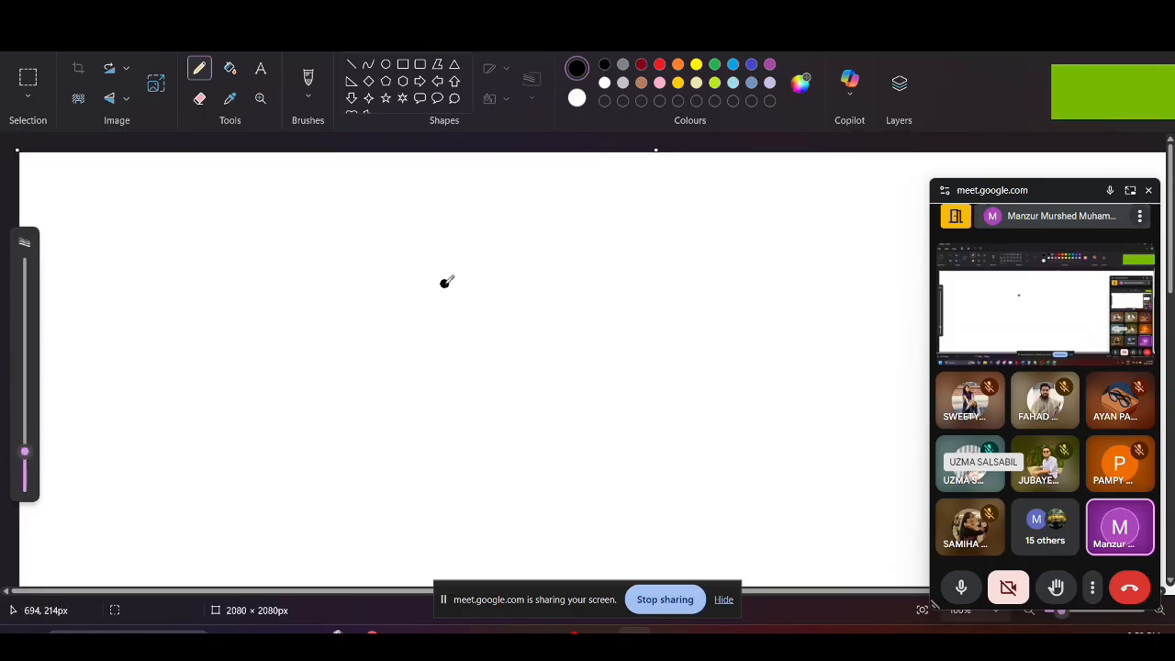
{"action": "mouse_move", "coordinate": [27, 457]}
{"action": "left_click_drag", "start_coordinate": [27, 457], "coordinate": [25, 471]}
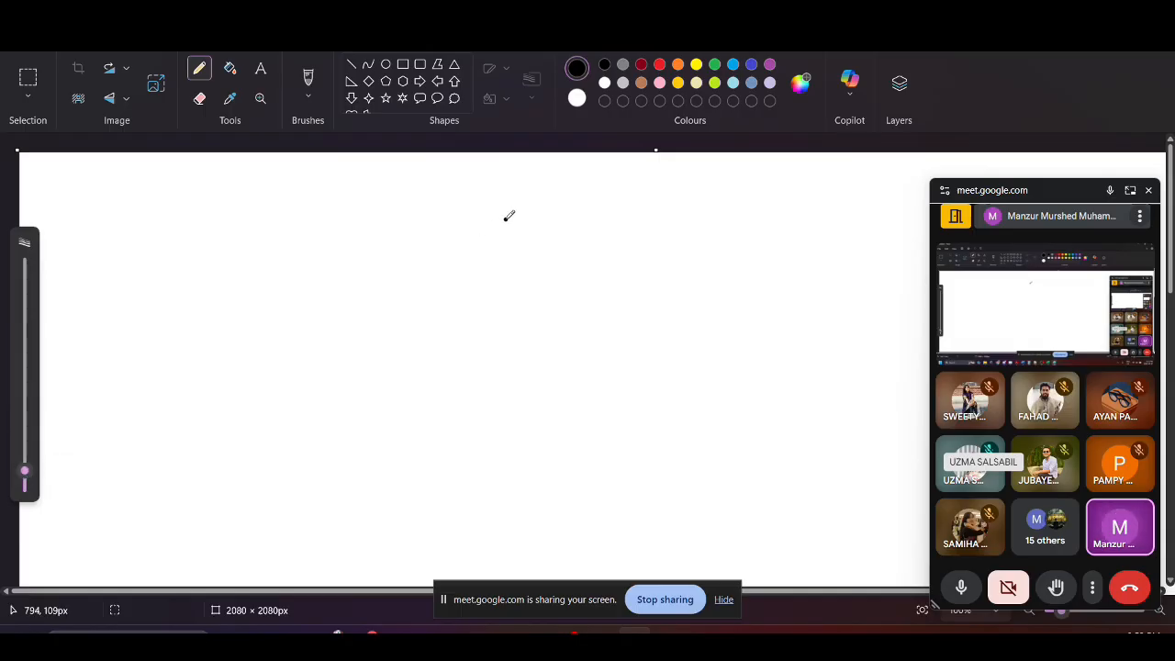
Draw a decision diamond reading >70 with a Y branch leading down to a parallelogram labelled A
{"action": "mouse_move", "coordinate": [506, 219]}
{"action": "left_mouse_down"}
{"action": "mouse_move", "coordinate": [435, 281]}
{"action": "mouse_move", "coordinate": [525, 329]}
{"action": "mouse_move", "coordinate": [578, 264]}
{"action": "mouse_move", "coordinate": [513, 218]}
{"action": "mouse_move", "coordinate": [504, 264]}
{"action": "mouse_move", "coordinate": [480, 274]}
{"action": "mouse_move", "coordinate": [545, 249]}
{"action": "left_mouse_up"}
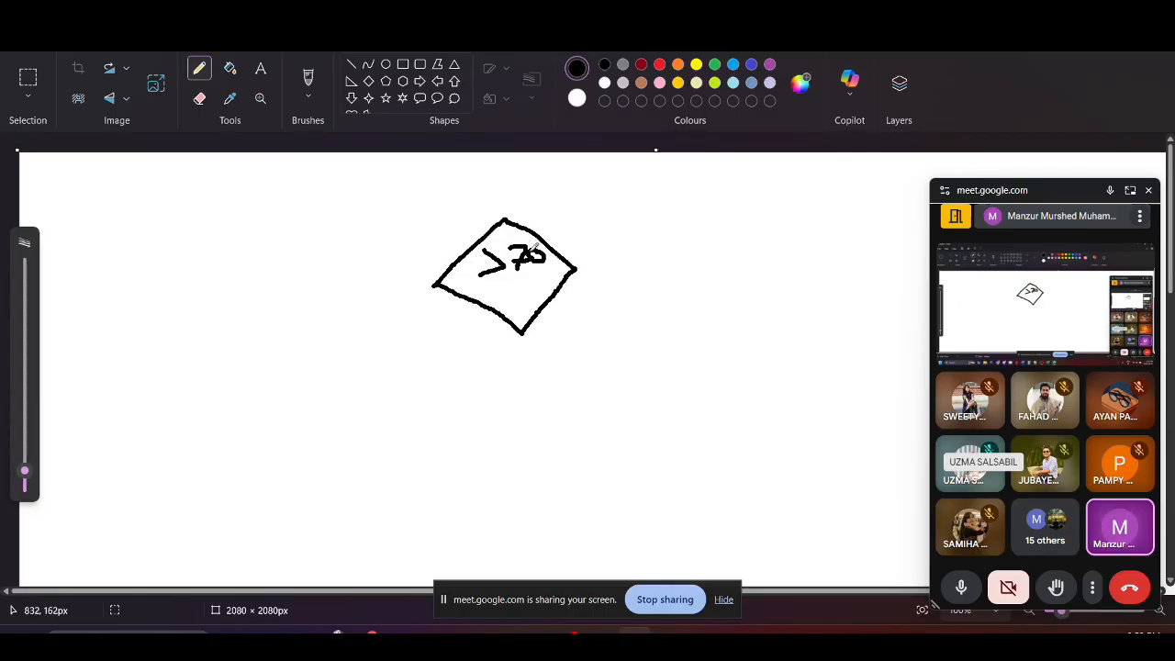
{"action": "mouse_move", "coordinate": [439, 285]}
{"action": "left_mouse_down"}
{"action": "mouse_move", "coordinate": [401, 285]}
{"action": "mouse_move", "coordinate": [370, 347]}
{"action": "left_mouse_up"}
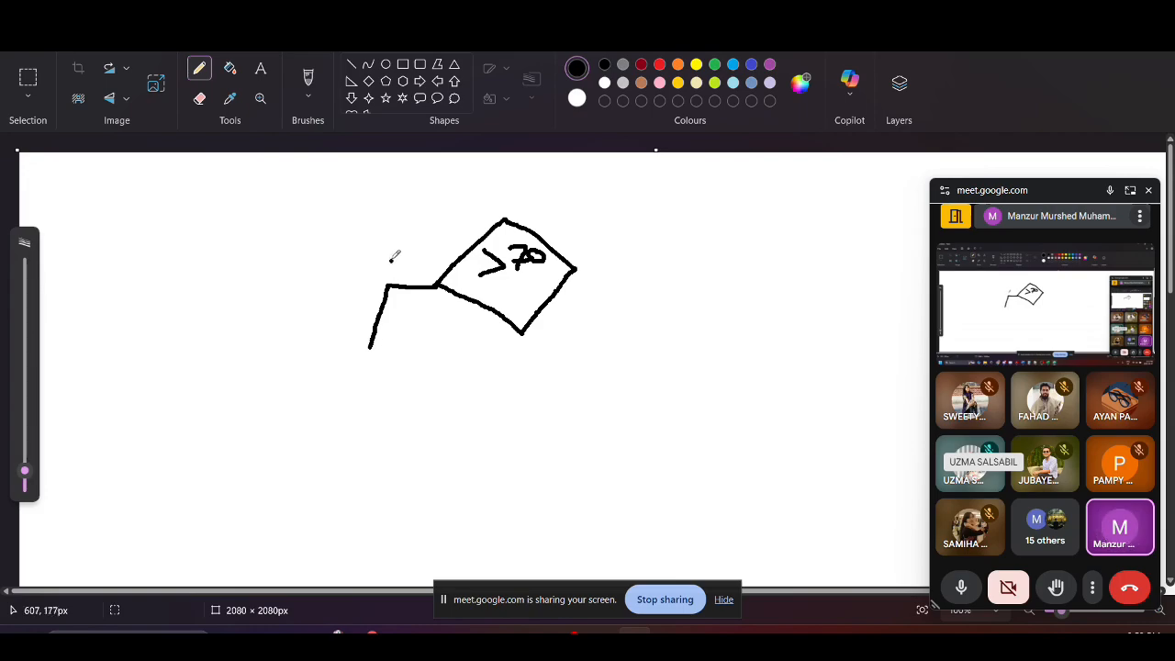
{"action": "mouse_move", "coordinate": [387, 238]}
{"action": "left_mouse_down"}
{"action": "mouse_move", "coordinate": [405, 254]}
{"action": "mouse_move", "coordinate": [389, 280]}
{"action": "left_mouse_up"}
{"action": "left_click_drag", "start_coordinate": [312, 350], "coordinate": [392, 348]}
{"action": "mouse_move", "coordinate": [309, 351]}
{"action": "left_mouse_down"}
{"action": "mouse_move", "coordinate": [267, 381]}
{"action": "mouse_move", "coordinate": [401, 379]}
{"action": "mouse_move", "coordinate": [444, 349]}
{"action": "mouse_move", "coordinate": [373, 350]}
{"action": "left_mouse_up"}
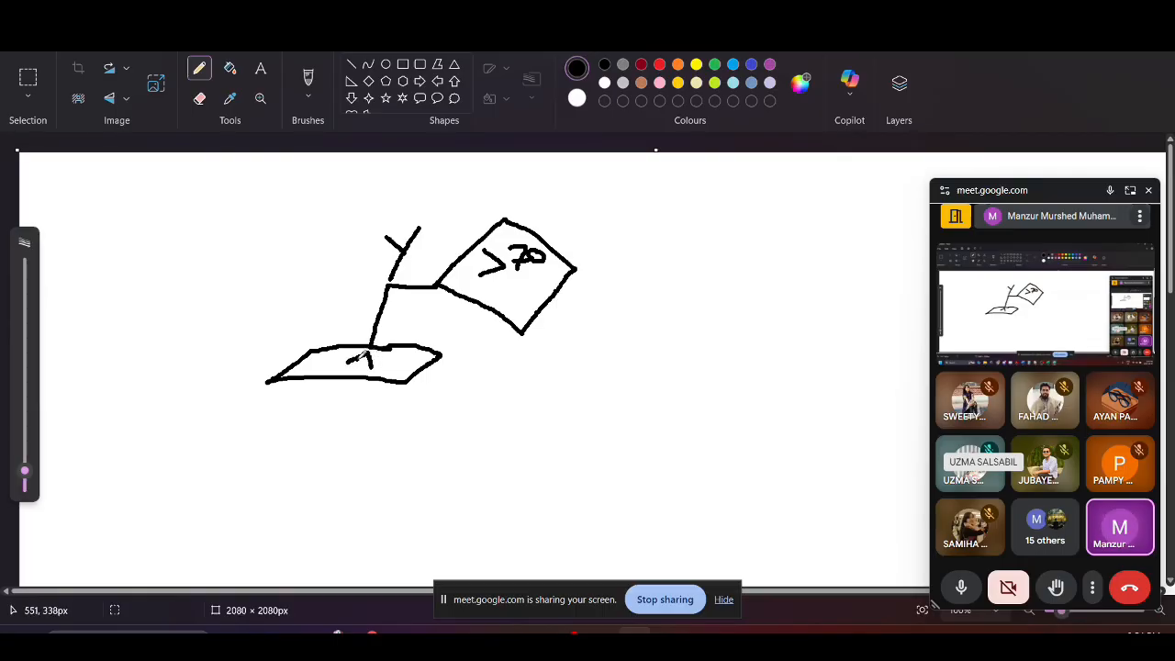
{"action": "left_click_drag", "start_coordinate": [360, 356], "coordinate": [372, 364]}
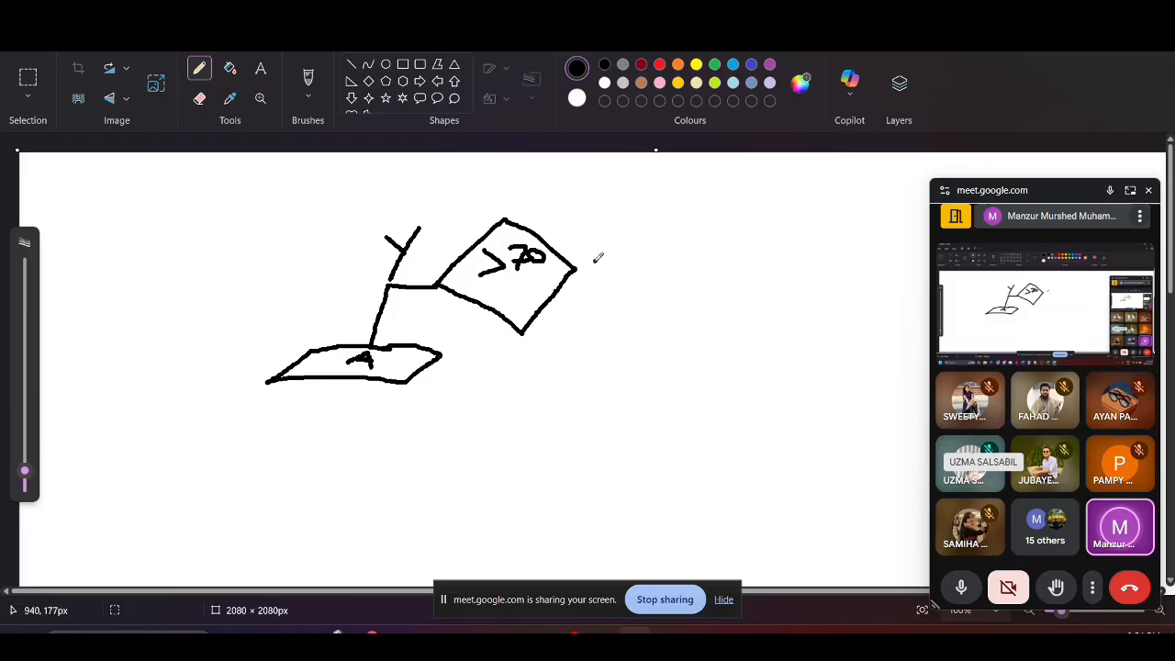
Draw an N branch from the >70 diamond leading down to a second decision diamond reading >50
{"action": "mouse_move", "coordinate": [578, 264]}
{"action": "left_mouse_down"}
{"action": "mouse_move", "coordinate": [611, 267]}
{"action": "mouse_move", "coordinate": [603, 367]}
{"action": "left_mouse_up"}
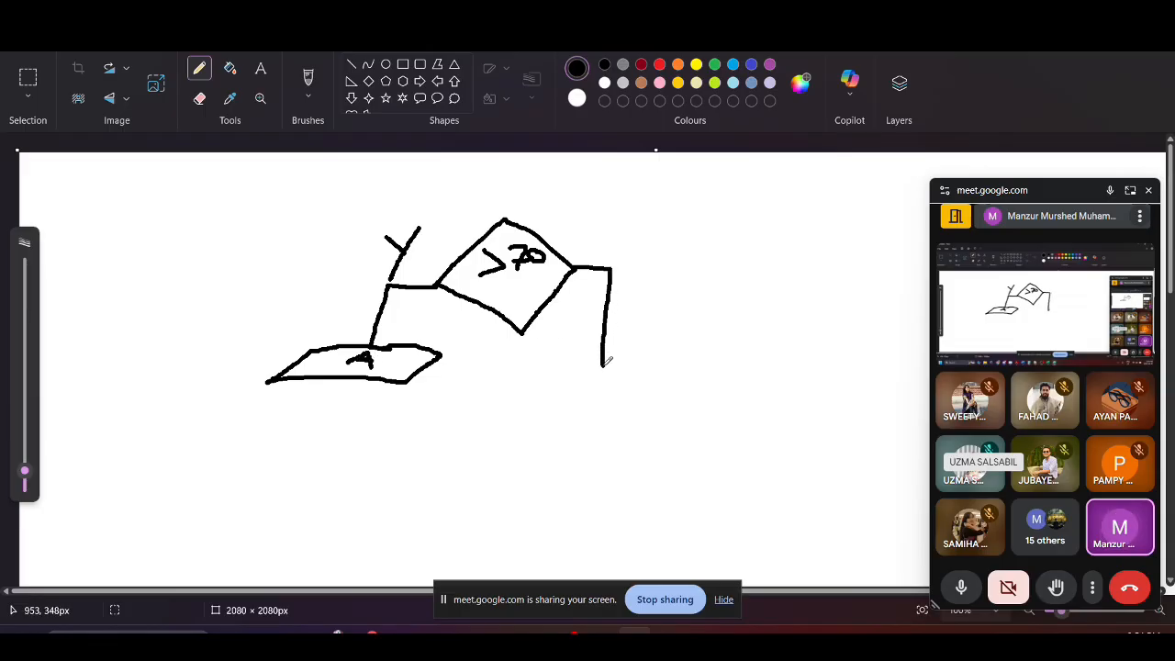
{"action": "mouse_move", "coordinate": [592, 233]}
{"action": "left_mouse_down"}
{"action": "mouse_move", "coordinate": [588, 259]}
{"action": "mouse_move", "coordinate": [607, 256]}
{"action": "mouse_move", "coordinate": [626, 221]}
{"action": "left_mouse_up"}
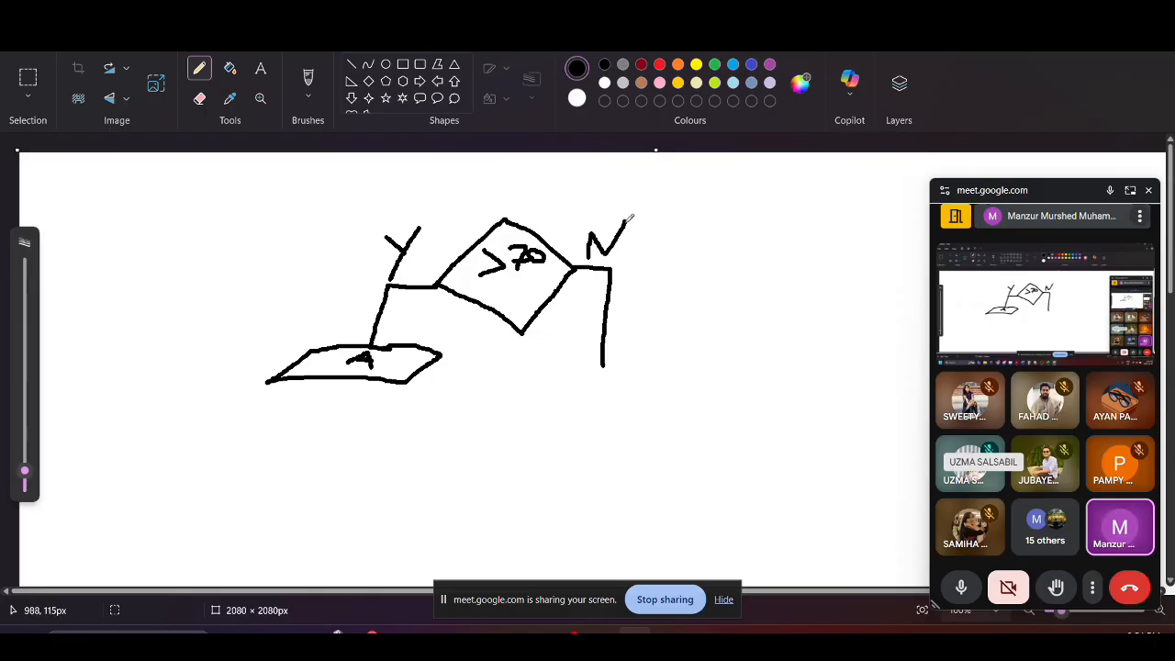
{"action": "mouse_move", "coordinate": [605, 363]}
{"action": "left_mouse_down"}
{"action": "mouse_move", "coordinate": [543, 430]}
{"action": "mouse_move", "coordinate": [637, 463]}
{"action": "mouse_move", "coordinate": [679, 405]}
{"action": "mouse_move", "coordinate": [616, 366]}
{"action": "mouse_move", "coordinate": [603, 405]}
{"action": "mouse_move", "coordinate": [613, 416]}
{"action": "mouse_move", "coordinate": [592, 421]}
{"action": "mouse_move", "coordinate": [614, 397]}
{"action": "mouse_move", "coordinate": [613, 424]}
{"action": "mouse_move", "coordinate": [648, 428]}
{"action": "mouse_move", "coordinate": [657, 405]}
{"action": "left_mouse_up"}
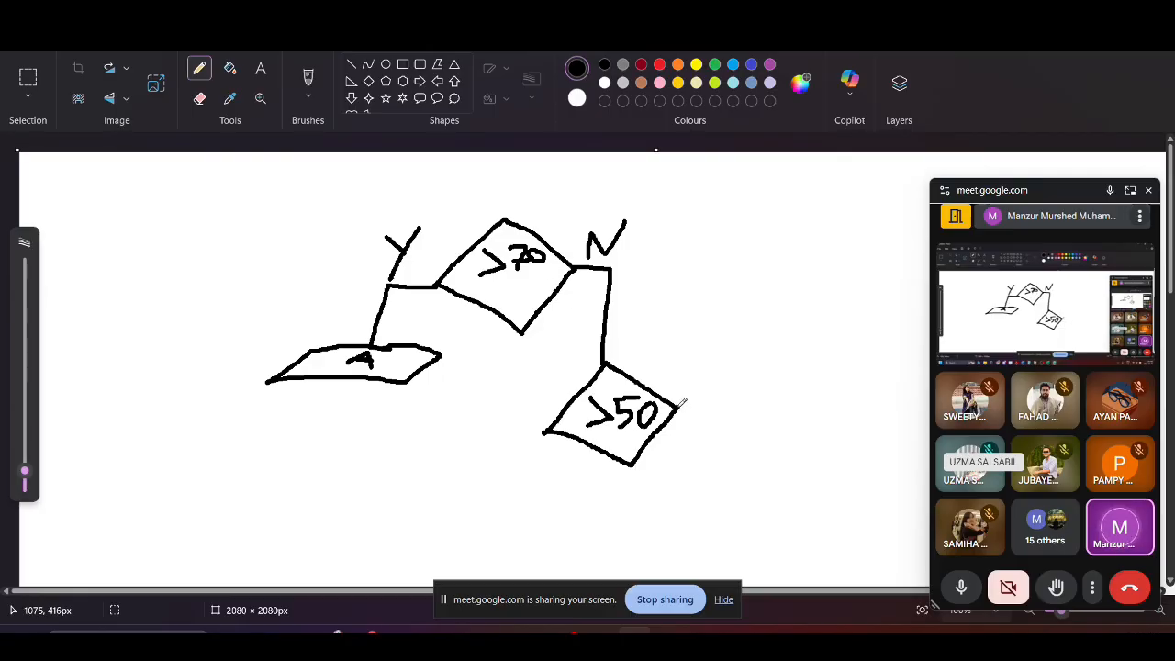
Draw a Y branch from the >50 diamond leading down to a parallelogram labelled B
{"action": "mouse_move", "coordinate": [544, 428]}
{"action": "left_mouse_down"}
{"action": "mouse_move", "coordinate": [508, 425]}
{"action": "mouse_move", "coordinate": [503, 474]}
{"action": "left_mouse_up"}
{"action": "left_click_drag", "start_coordinate": [509, 385], "coordinate": [520, 407]}
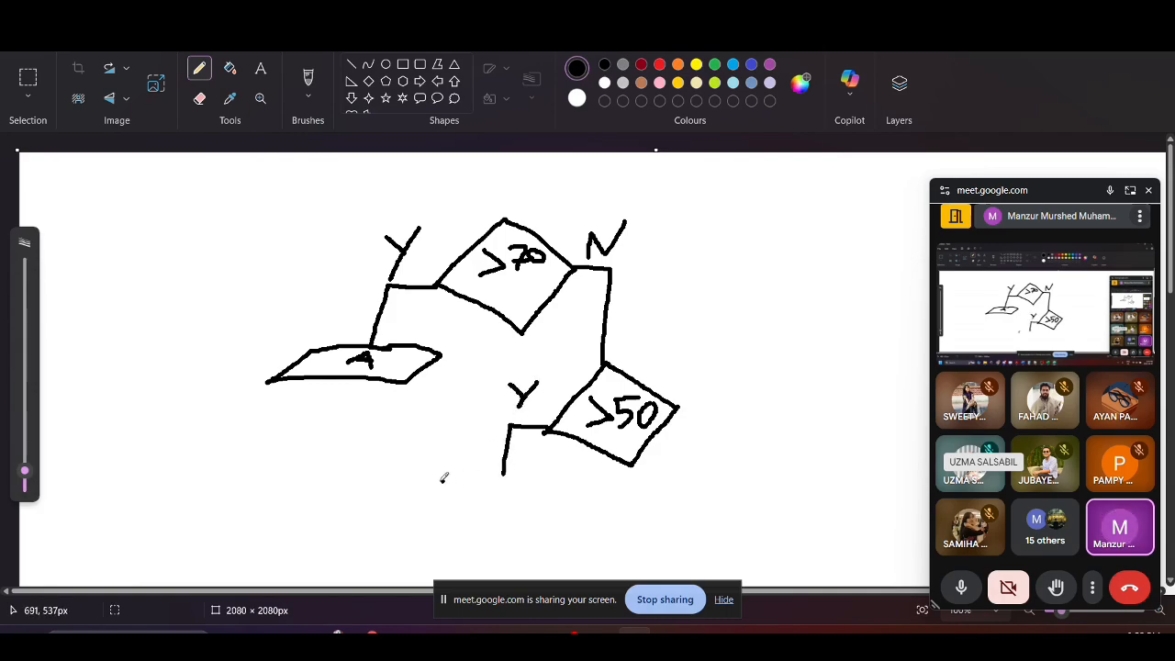
{"action": "left_click_drag", "start_coordinate": [424, 473], "coordinate": [545, 469]}
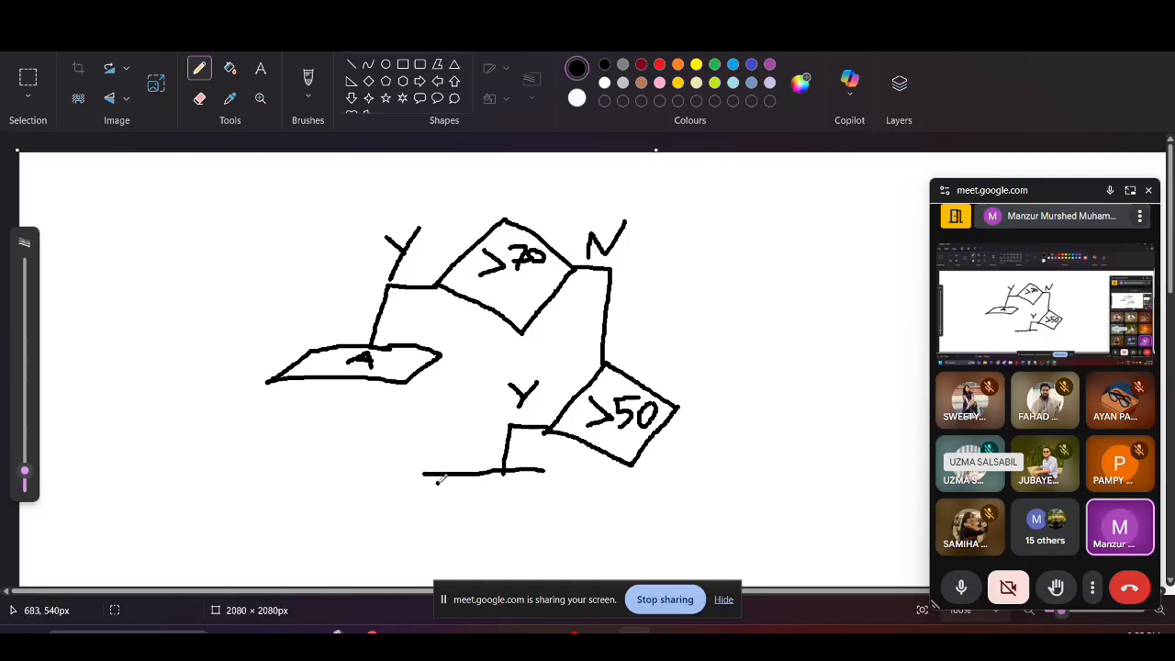
{"action": "mouse_move", "coordinate": [421, 473]}
{"action": "left_mouse_down"}
{"action": "mouse_move", "coordinate": [397, 496]}
{"action": "mouse_move", "coordinate": [552, 504]}
{"action": "mouse_move", "coordinate": [572, 478]}
{"action": "mouse_move", "coordinate": [538, 469]}
{"action": "mouse_move", "coordinate": [483, 484]}
{"action": "mouse_move", "coordinate": [496, 476]}
{"action": "mouse_move", "coordinate": [506, 477]}
{"action": "mouse_move", "coordinate": [500, 498]}
{"action": "left_mouse_up"}
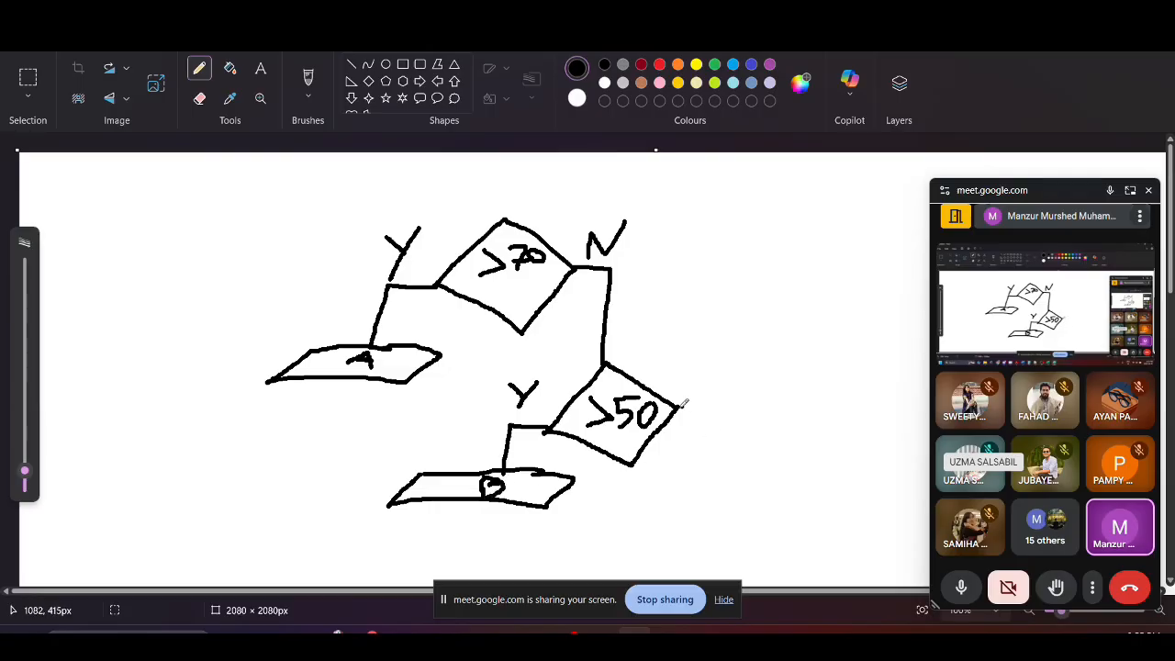
Draw an N branch from the >50 diamond leading down to a parallelogram labelled C
{"action": "mouse_move", "coordinate": [679, 409]}
{"action": "left_mouse_down"}
{"action": "mouse_move", "coordinate": [714, 420]}
{"action": "mouse_move", "coordinate": [709, 500]}
{"action": "left_mouse_up"}
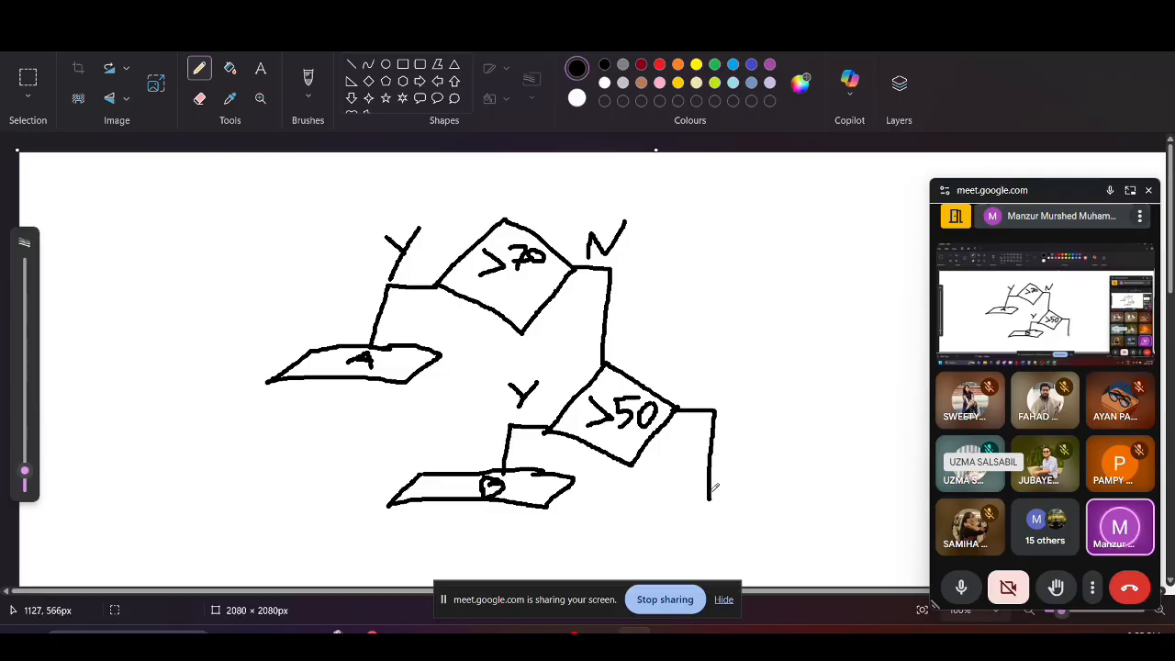
{"action": "left_click_drag", "start_coordinate": [690, 384], "coordinate": [689, 404]}
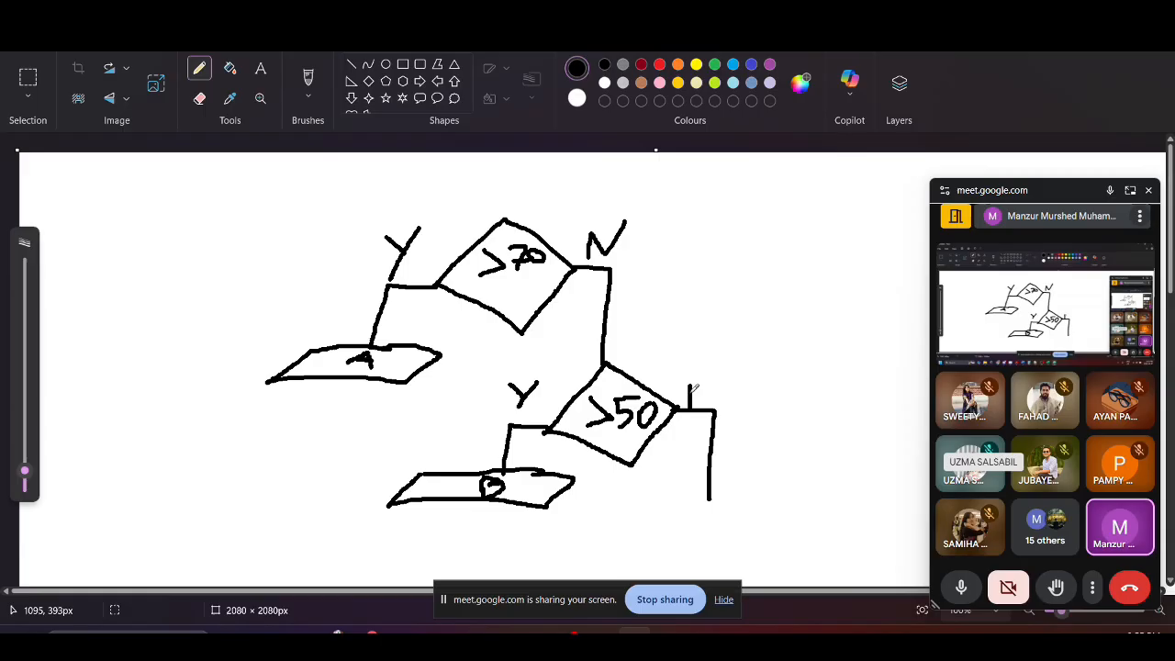
{"action": "left_click_drag", "start_coordinate": [707, 396], "coordinate": [721, 368]}
{"action": "left_click_drag", "start_coordinate": [652, 499], "coordinate": [781, 502]}
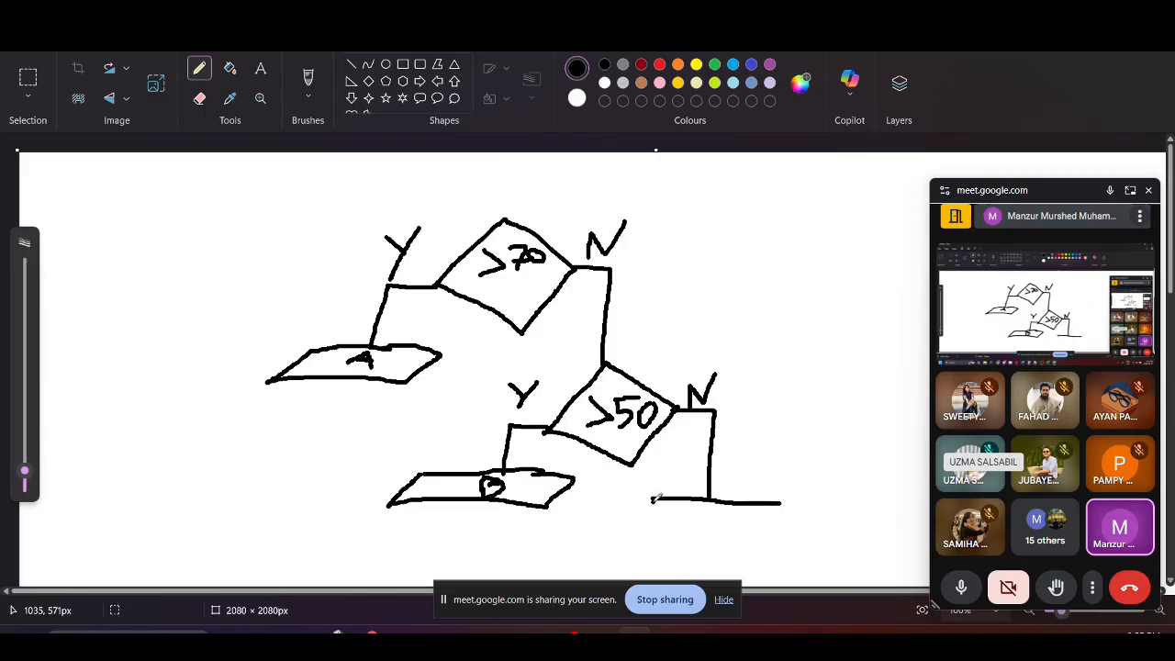
{"action": "mouse_move", "coordinate": [652, 498]}
{"action": "left_mouse_down"}
{"action": "mouse_move", "coordinate": [616, 531]}
{"action": "mouse_move", "coordinate": [773, 530]}
{"action": "mouse_move", "coordinate": [788, 489]}
{"action": "left_mouse_up"}
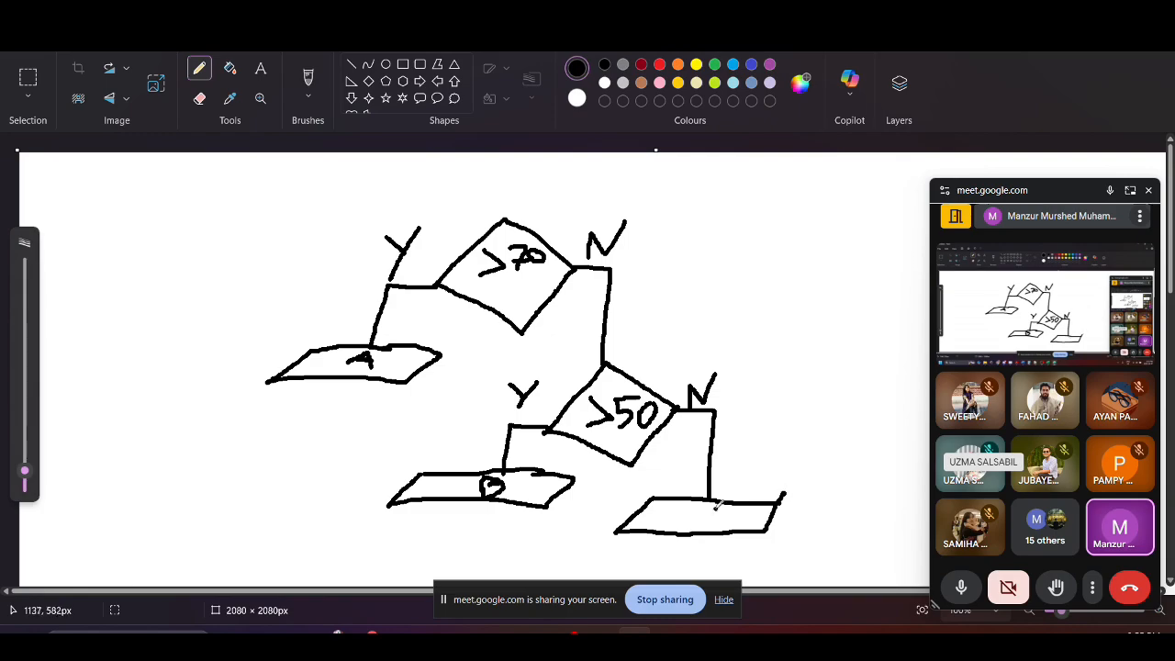
{"action": "left_click_drag", "start_coordinate": [704, 506], "coordinate": [693, 511]}
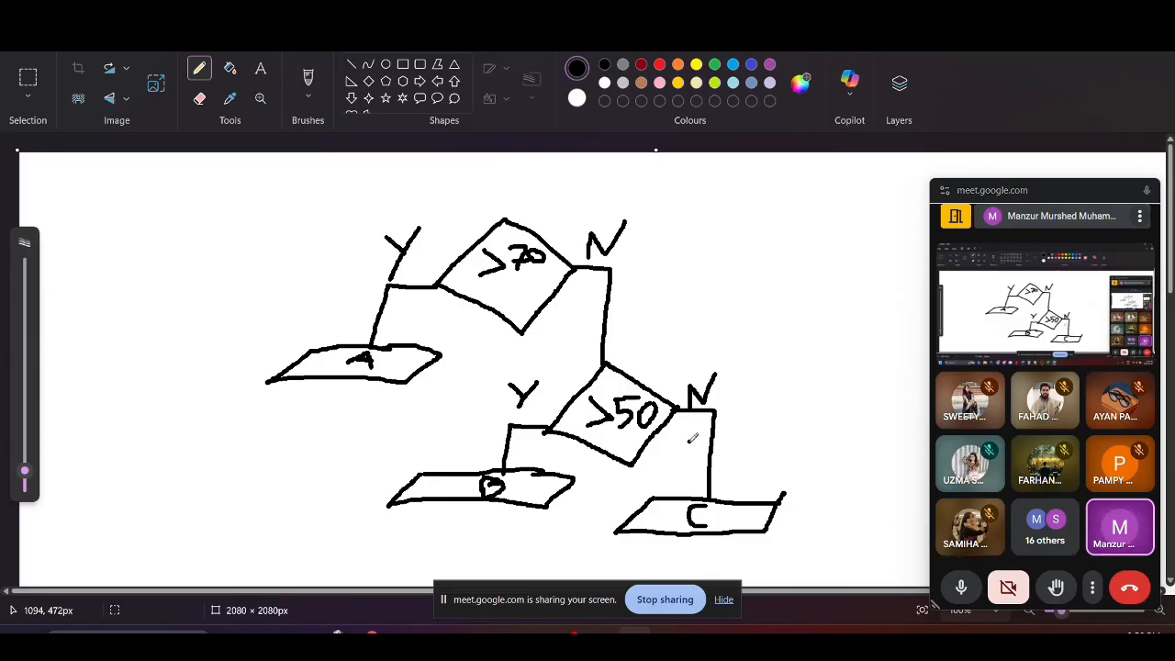
Switch to Excel and replace the "B" argument of the IF formula in cell I2 with an empty nested IF()
{"action": "key", "text": "alt+Tab"}
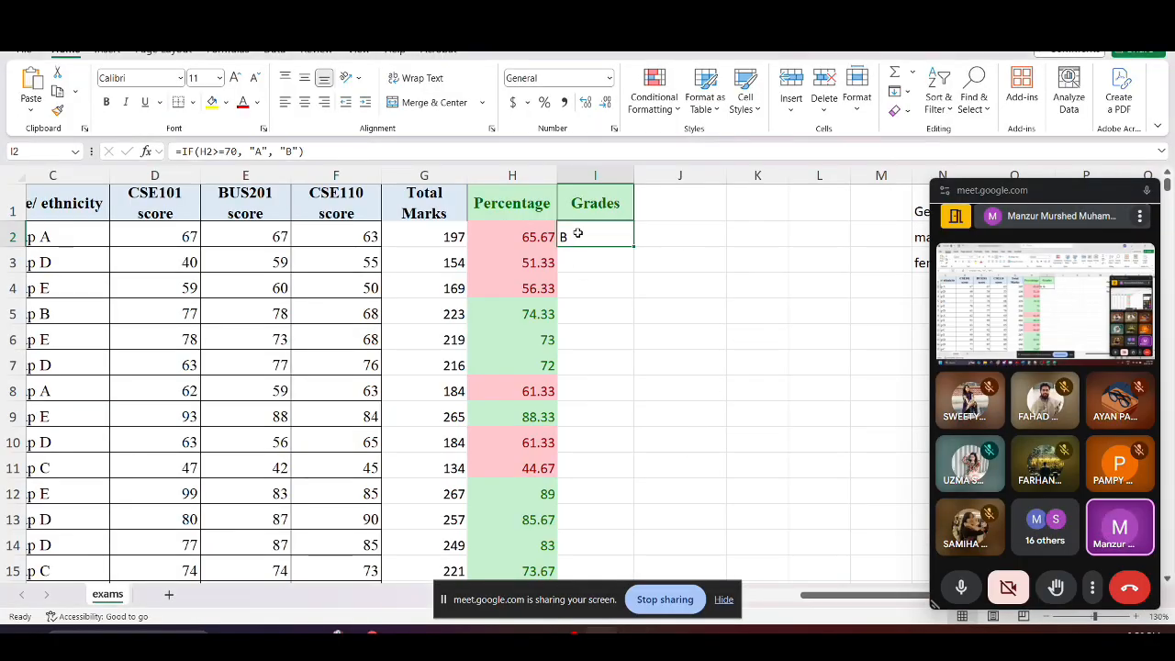
{"action": "double_click", "coordinate": [582, 236]}
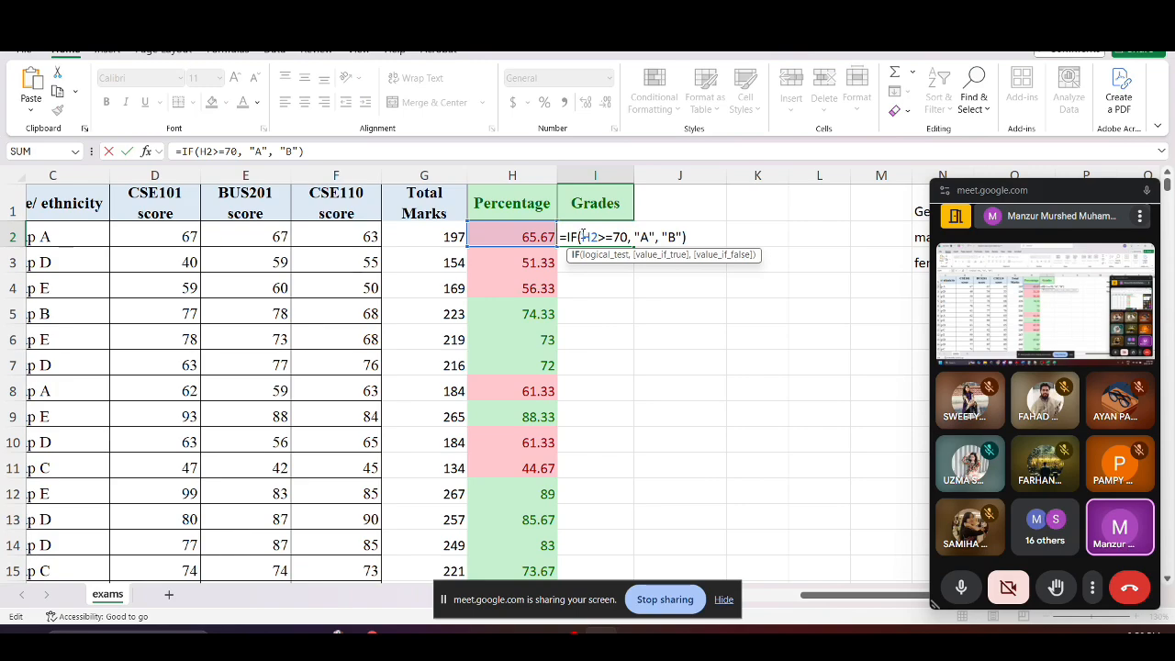
{"action": "left_click_drag", "start_coordinate": [583, 236], "coordinate": [654, 237]}
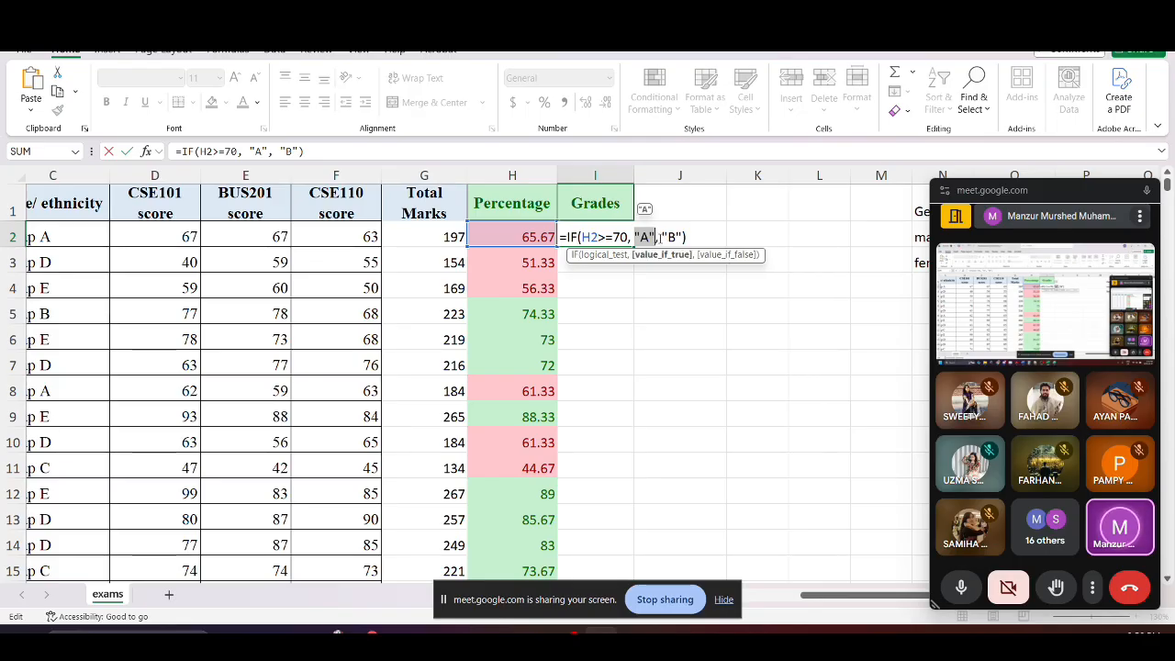
{"action": "left_click", "coordinate": [659, 237]}
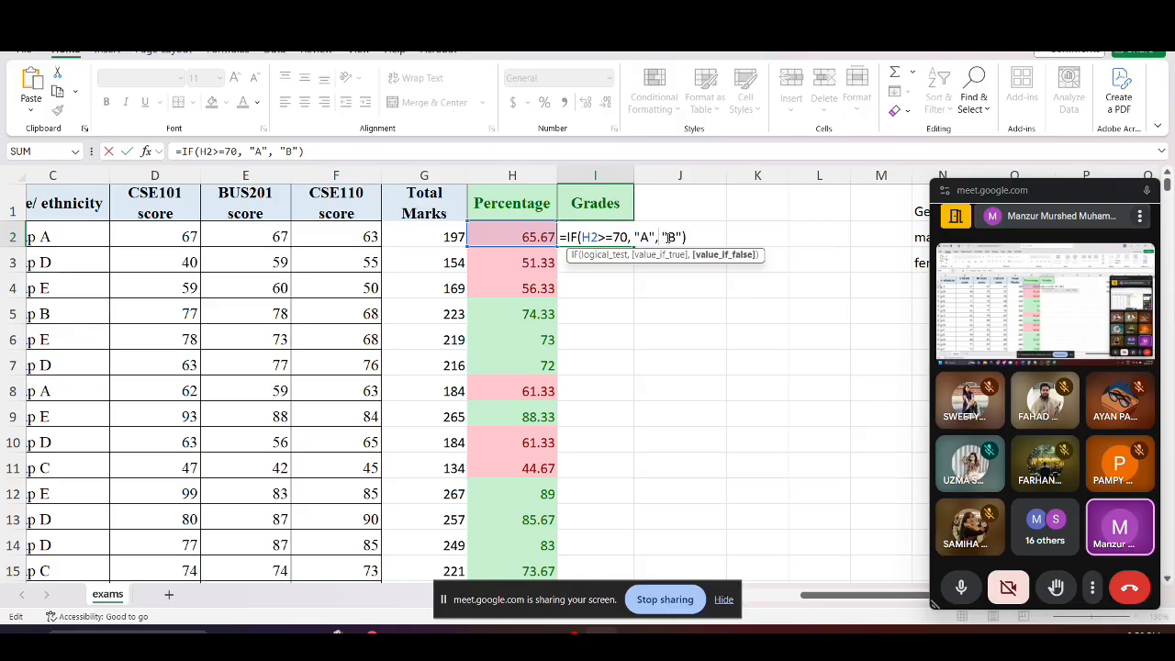
{"action": "key", "text": "alt+Tab"}
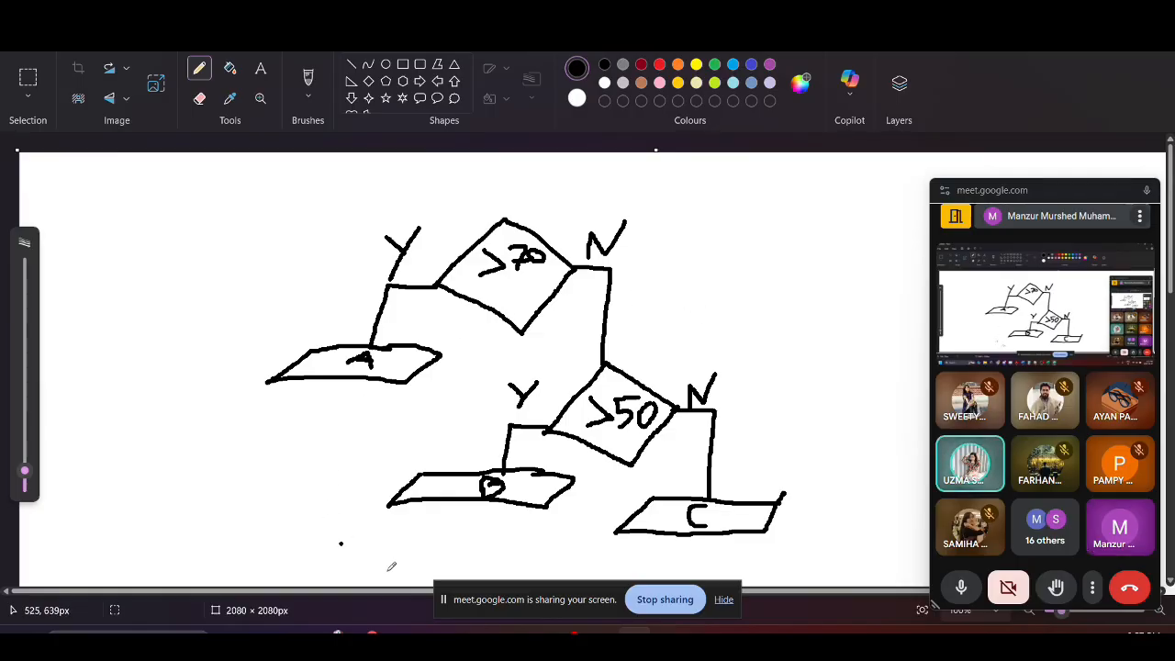
{"action": "key", "text": "alt+Tab"}
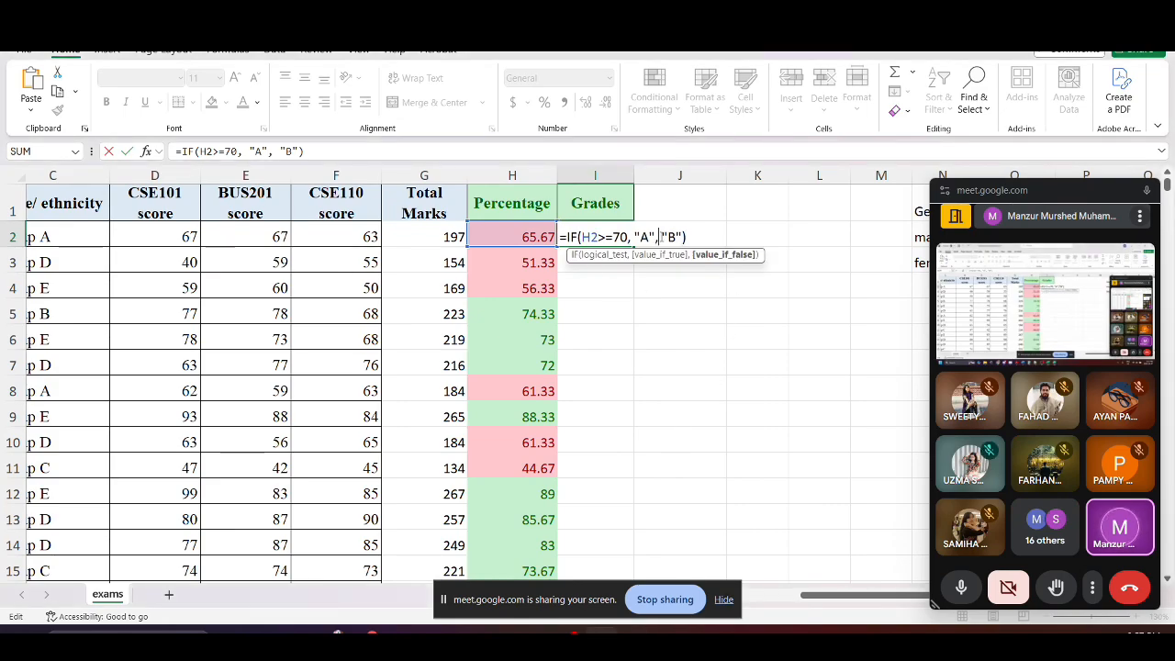
{"action": "left_click_drag", "start_coordinate": [662, 236], "coordinate": [685, 236]}
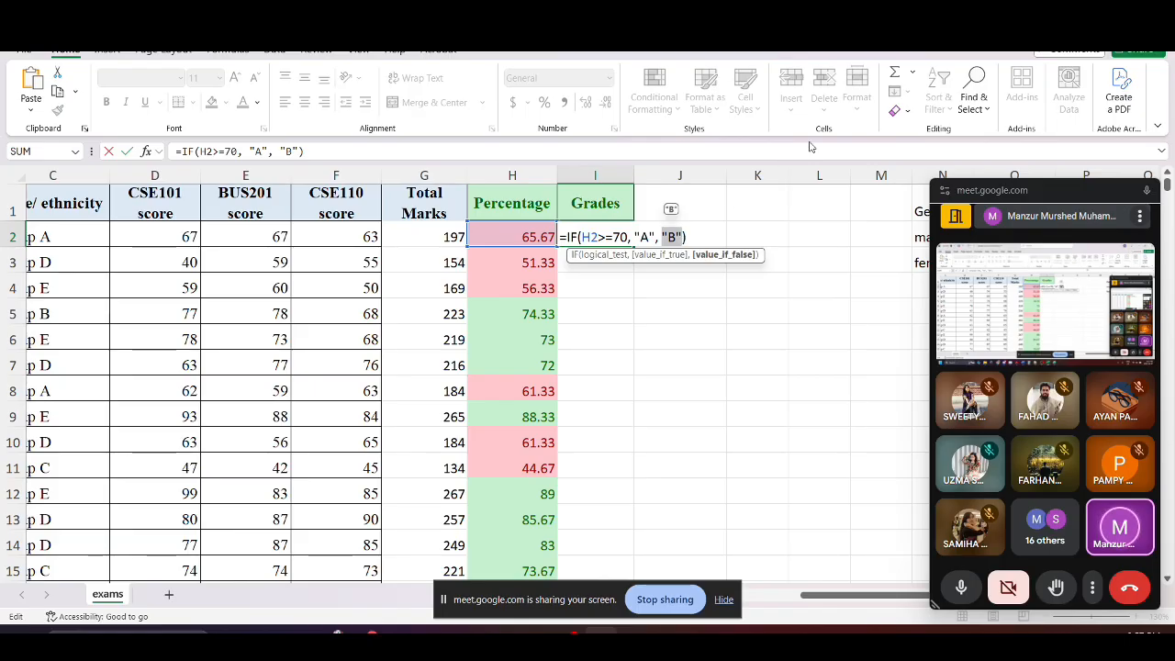
{"action": "type", "text": "IF"}
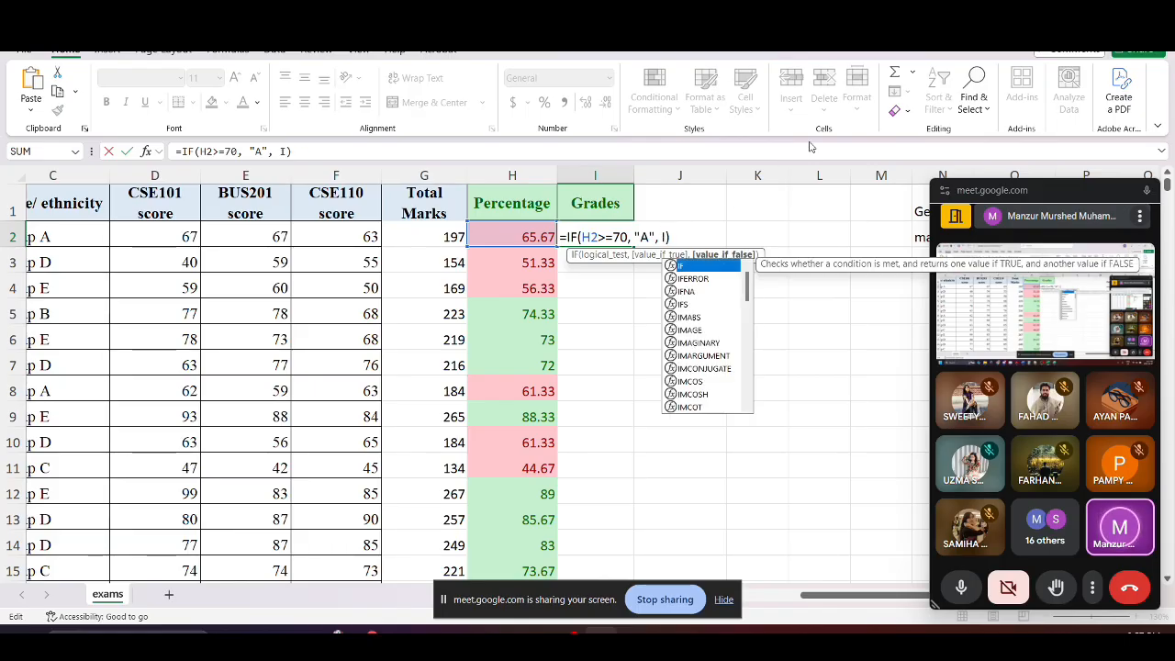
{"action": "type", "text": "("}
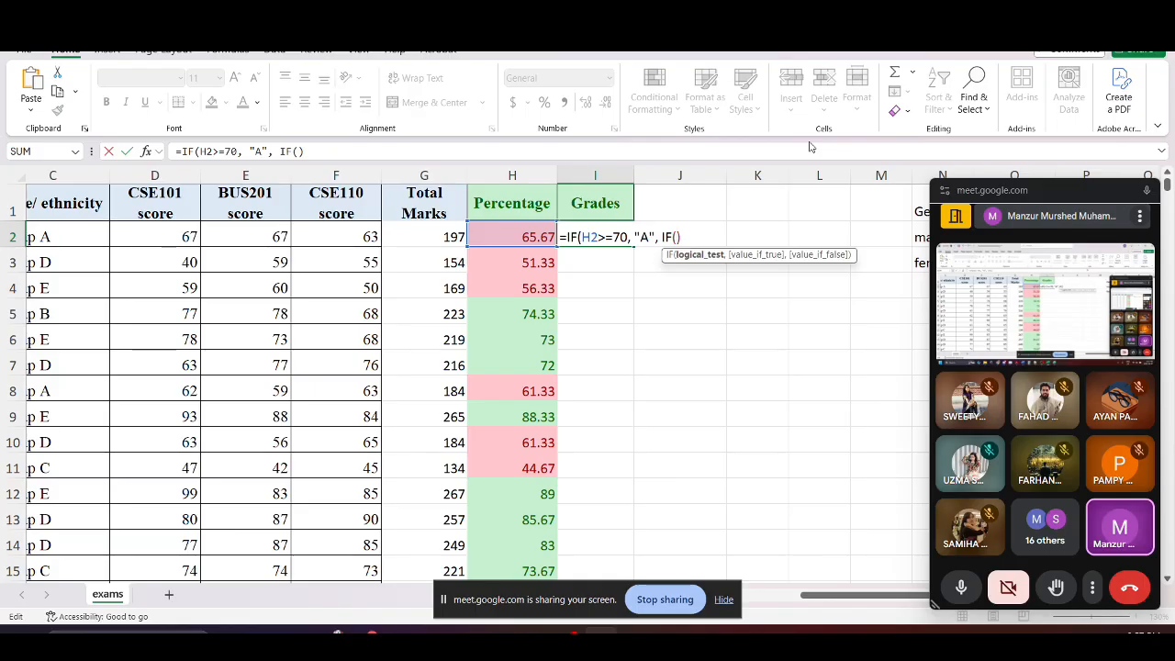
{"action": "type", "text": ")"}
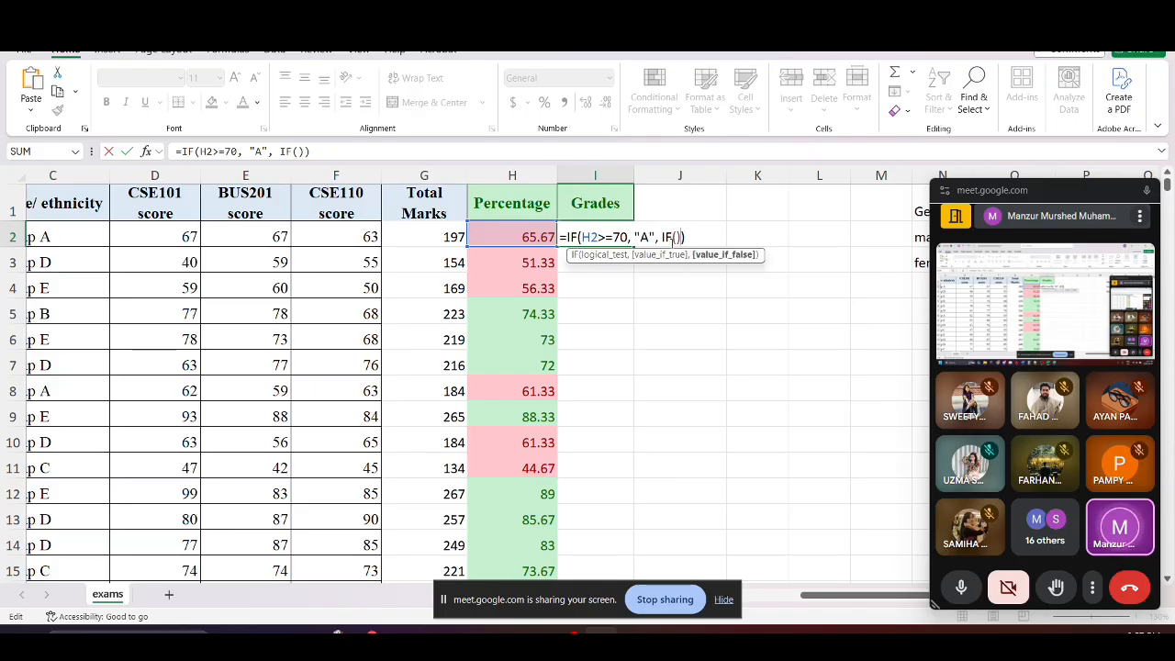
{"action": "left_click", "coordinate": [677, 237]}
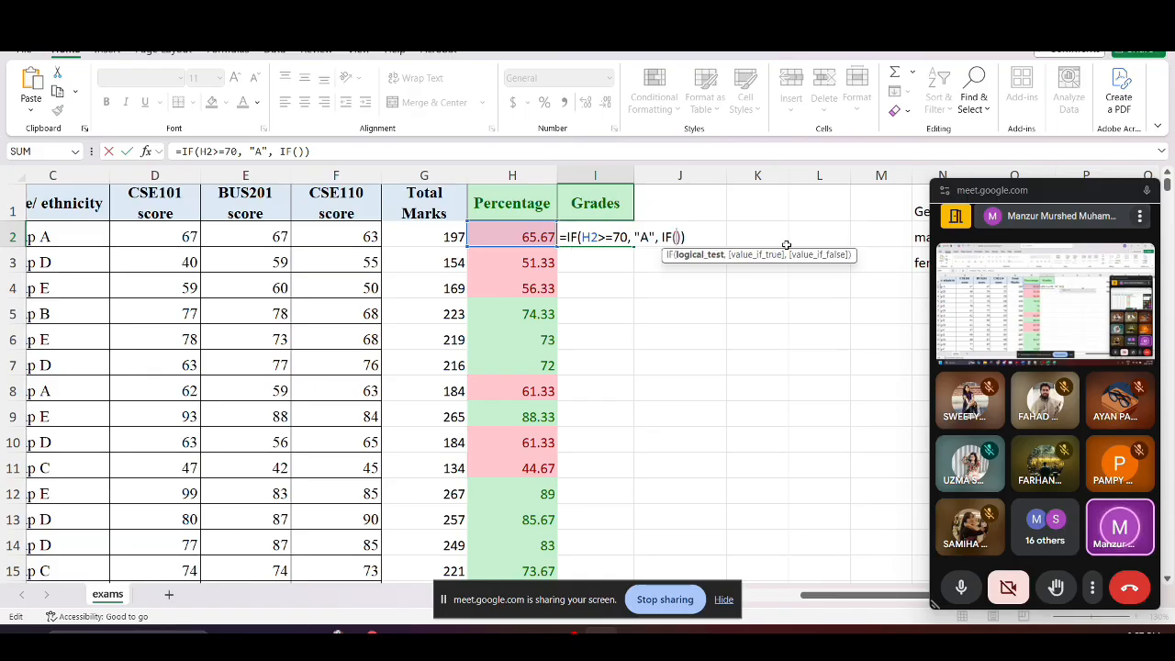
Fill the nested IF in I2 with the condition H2>=50, returning "B" when true and "C" when false
{"action": "type", "text": "H2"}
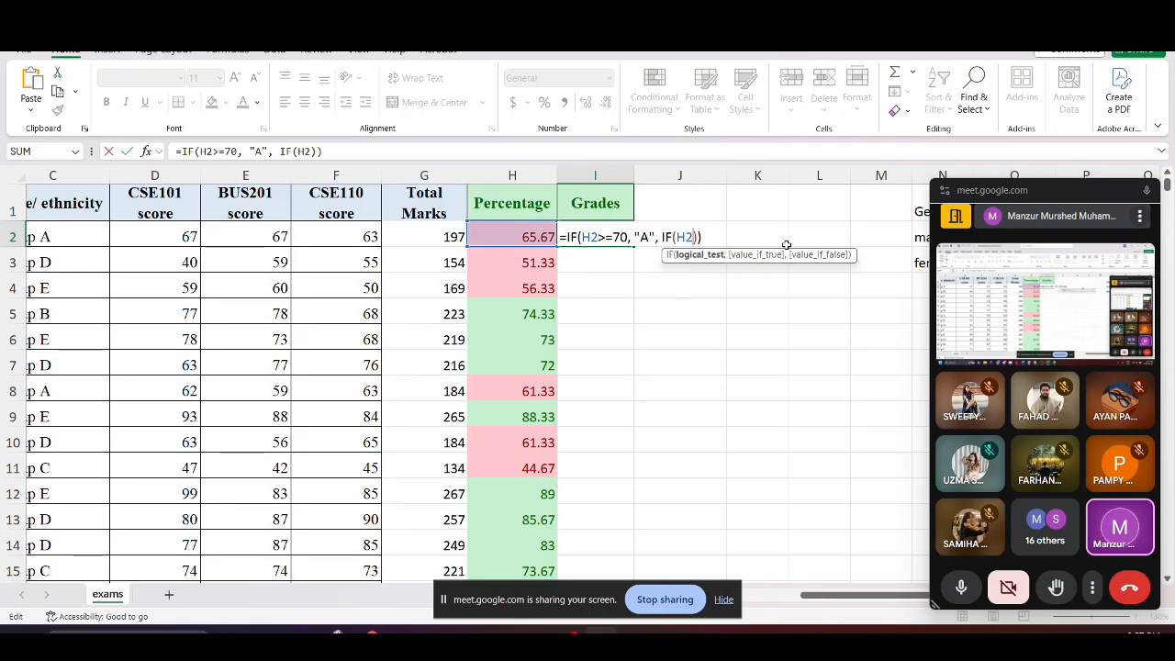
{"action": "type", "text": ">"}
{"action": "type", "text": "=50"}
{"action": "type", "text": ",\"B"}
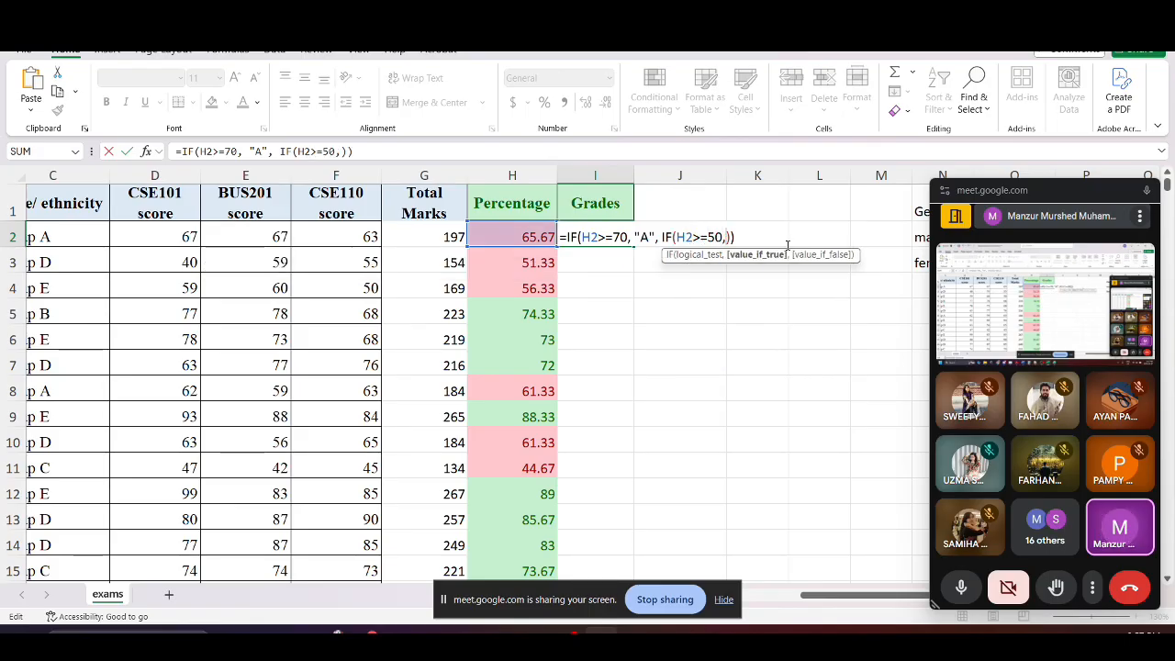
{"action": "type", "text": "\""}
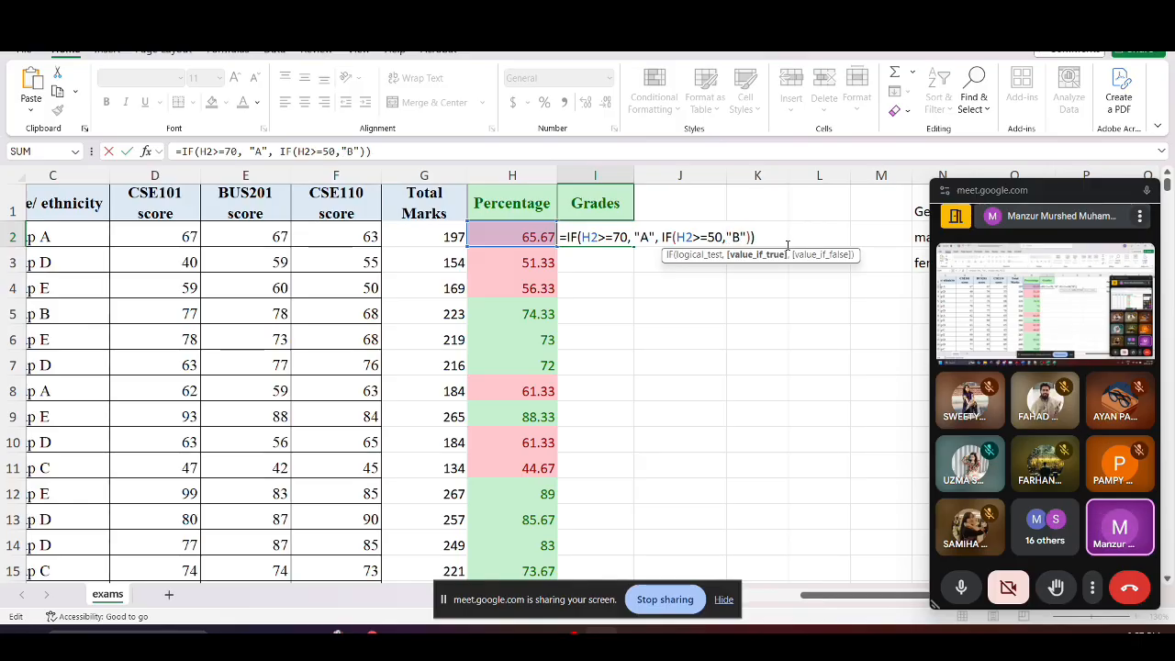
{"action": "type", "text": ","}
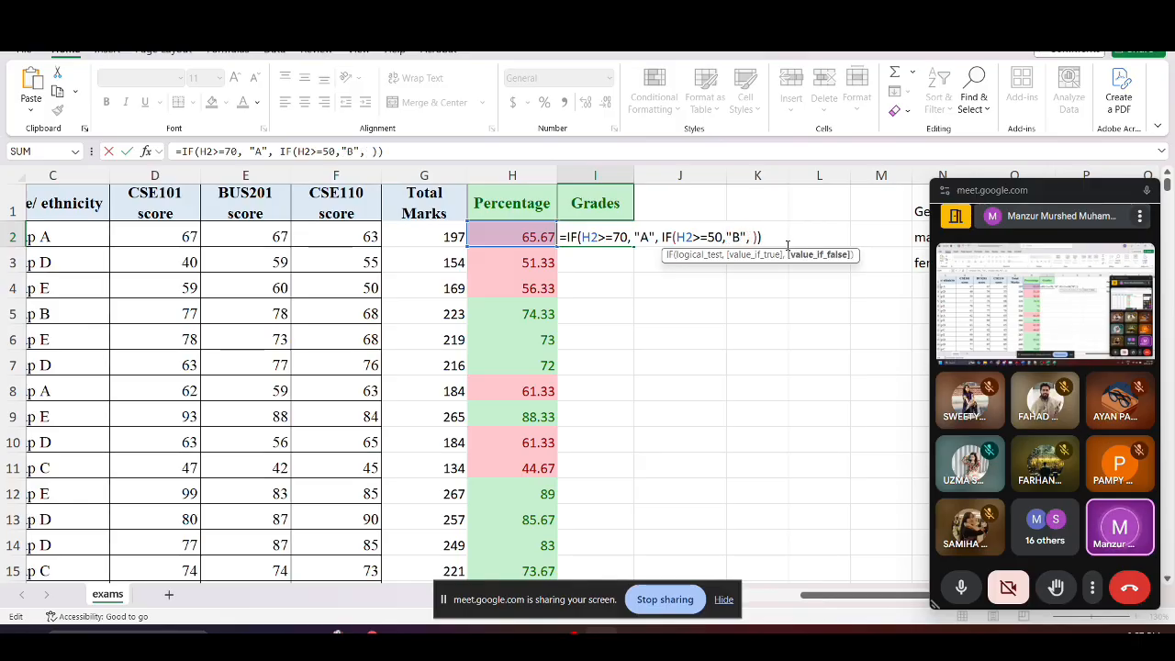
{"action": "type", "text": " \"C"}
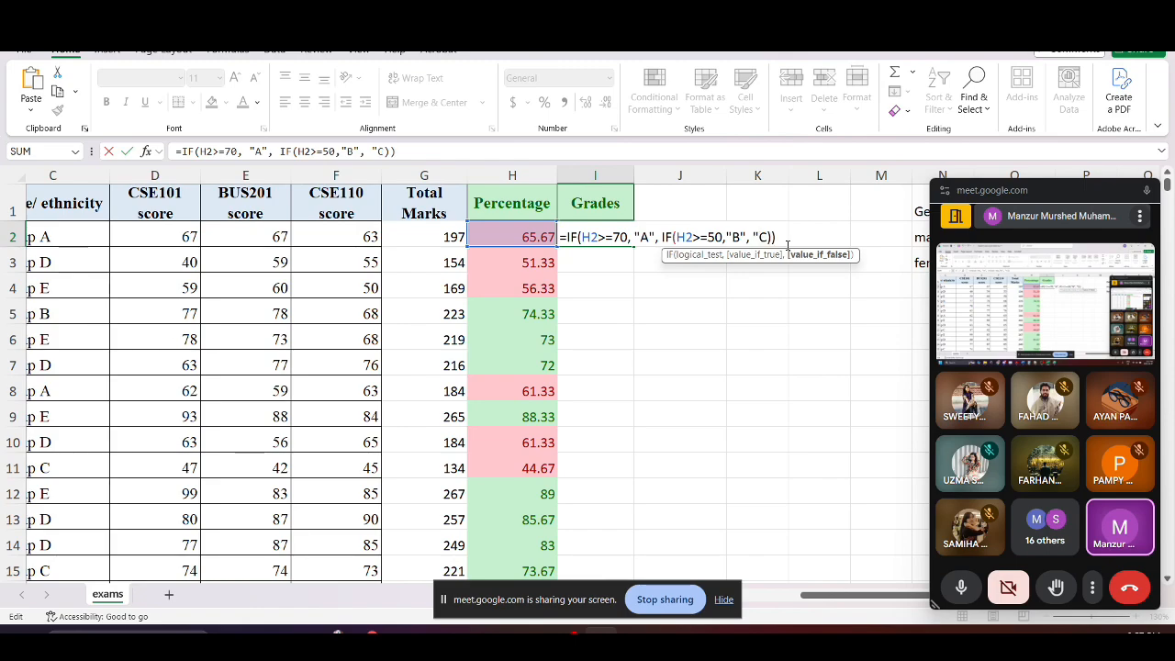
{"action": "type", "text": "\""}
Copy the nested IF in I2's formula, substitute plain "B" for it, and paste the nested IF back over "B"
{"action": "left_click_drag", "start_coordinate": [662, 238], "coordinate": [777, 238]}
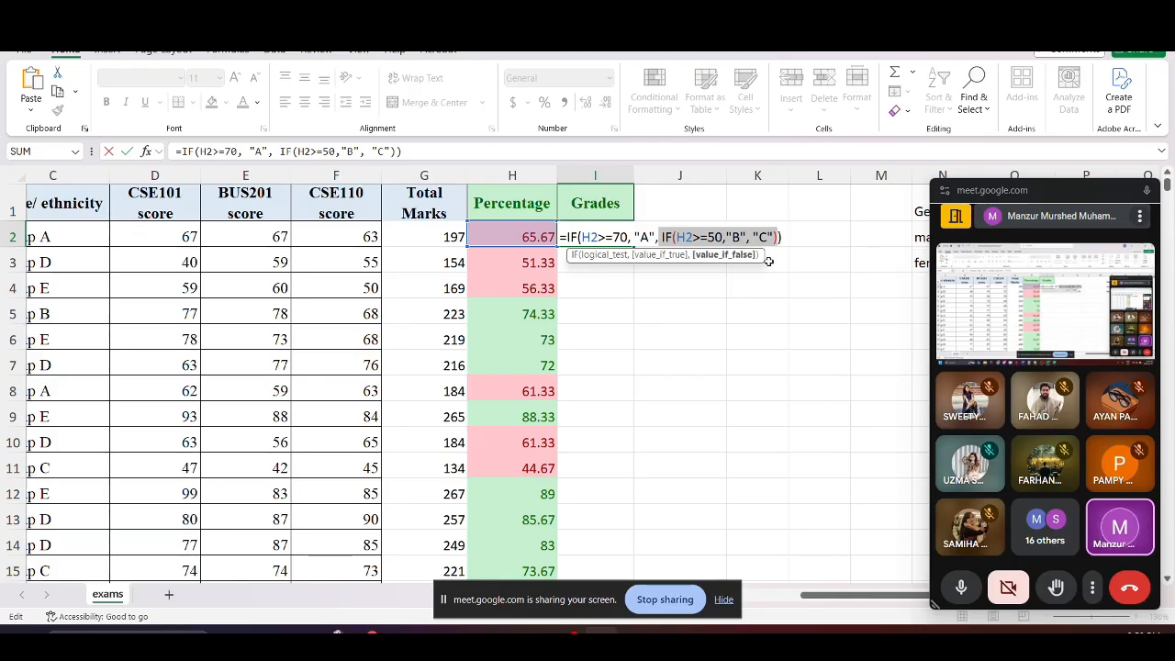
{"action": "left_click", "coordinate": [692, 237]}
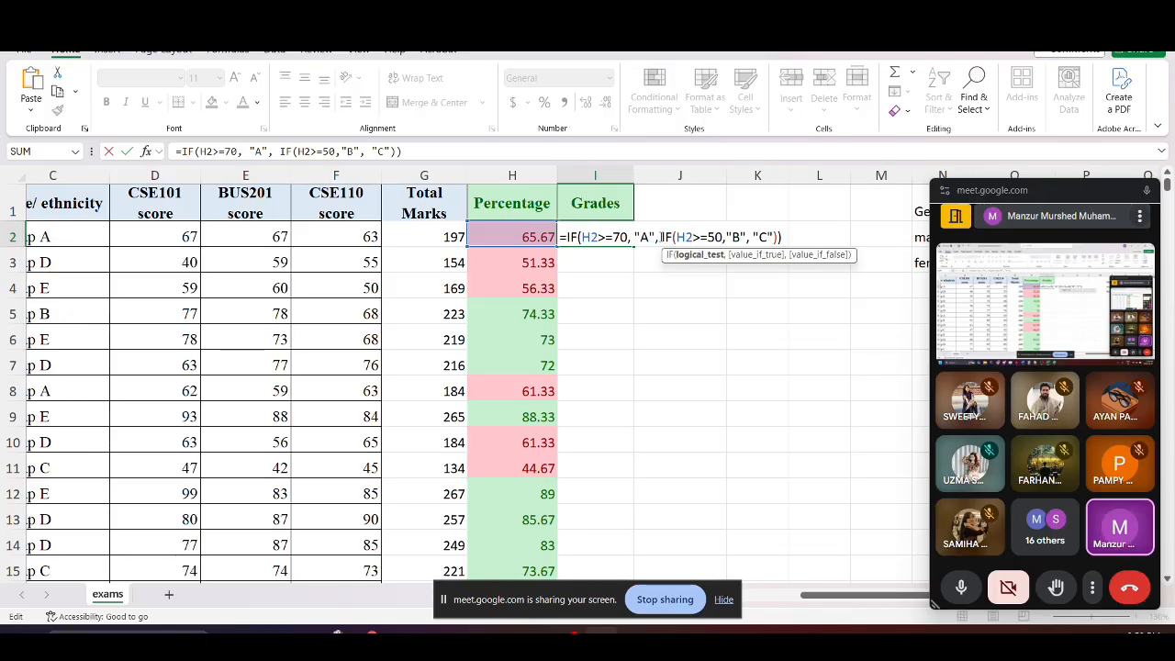
{"action": "left_click_drag", "start_coordinate": [660, 236], "coordinate": [778, 237]}
{"action": "key", "text": "ctrl+c"}
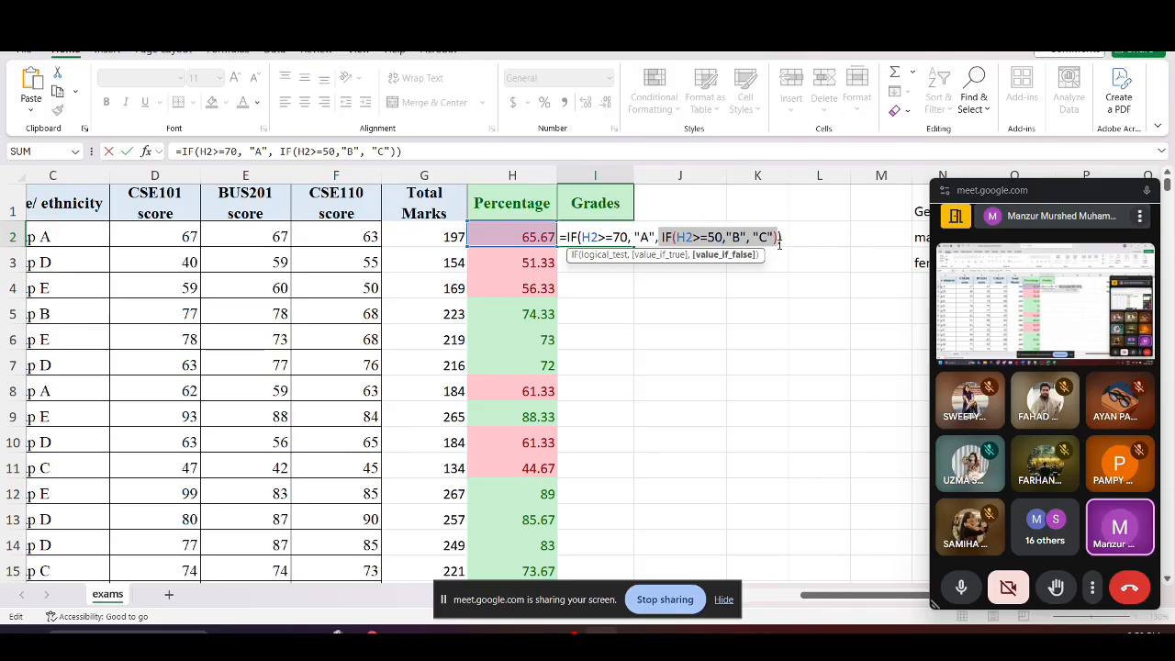
{"action": "key", "text": "BackSpace"}
{"action": "type", "text": "\"B\""}
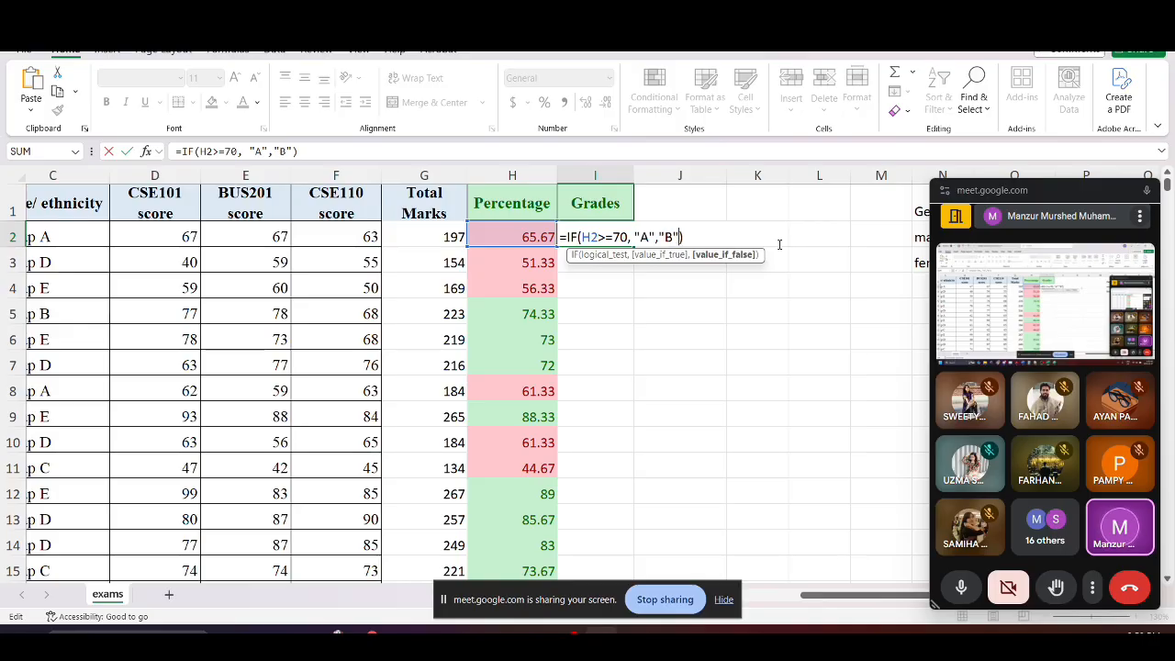
{"action": "key", "text": "shift+Left"}
{"action": "key", "text": "shift+Left"}
{"action": "key", "text": "shift+Left"}
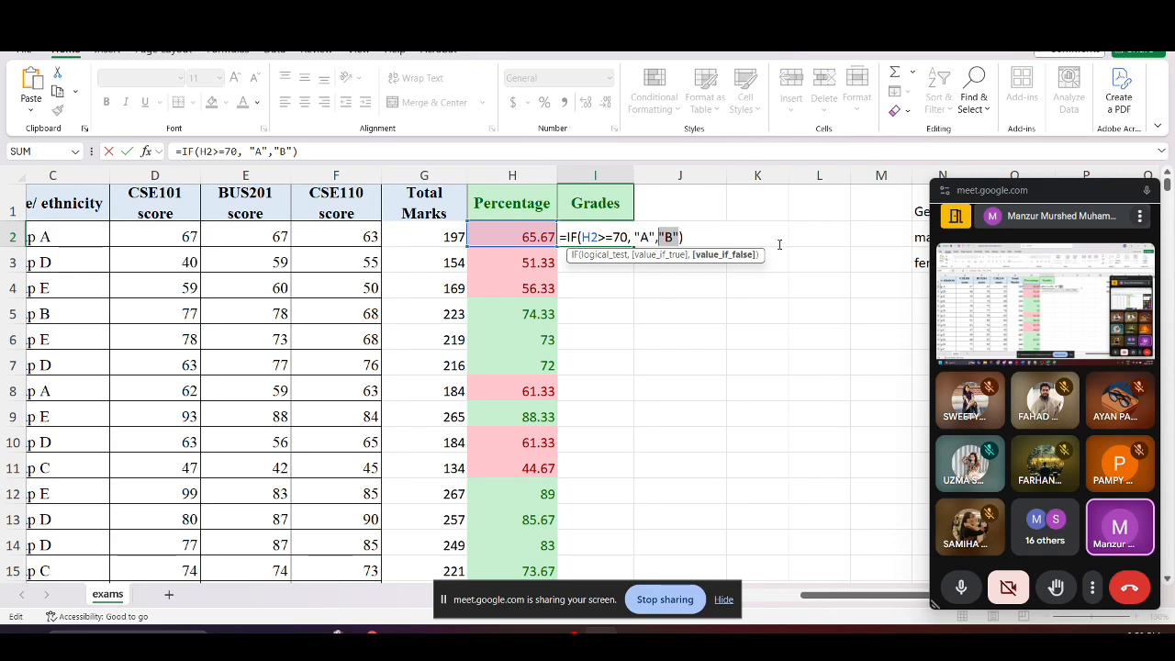
{"action": "key", "text": "ctrl+v"}
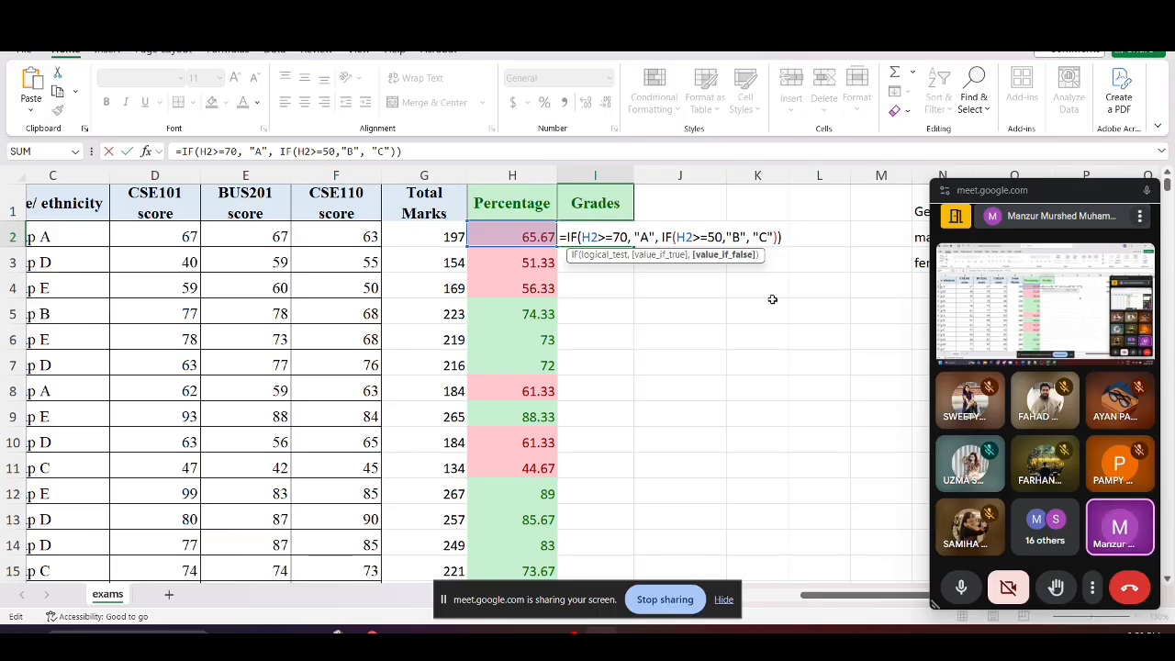
Commit the nested IF formula in I2, fill it down the whole Grades column and check the grades against the percentages
{"action": "key", "text": "Return"}
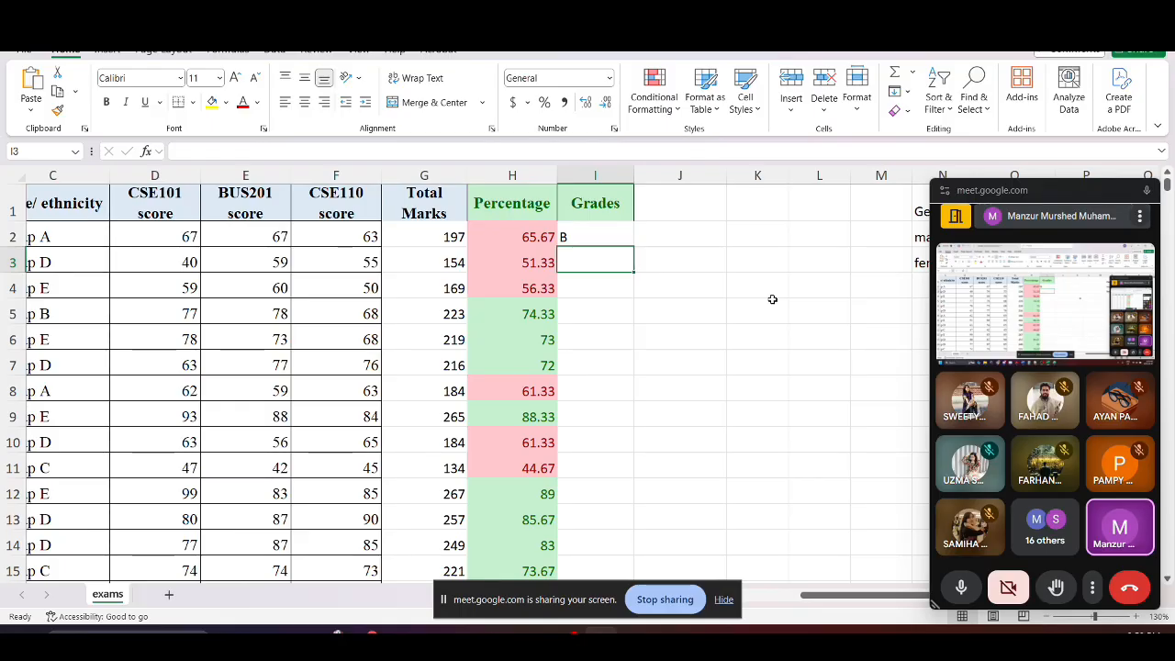
{"action": "left_click", "coordinate": [573, 238]}
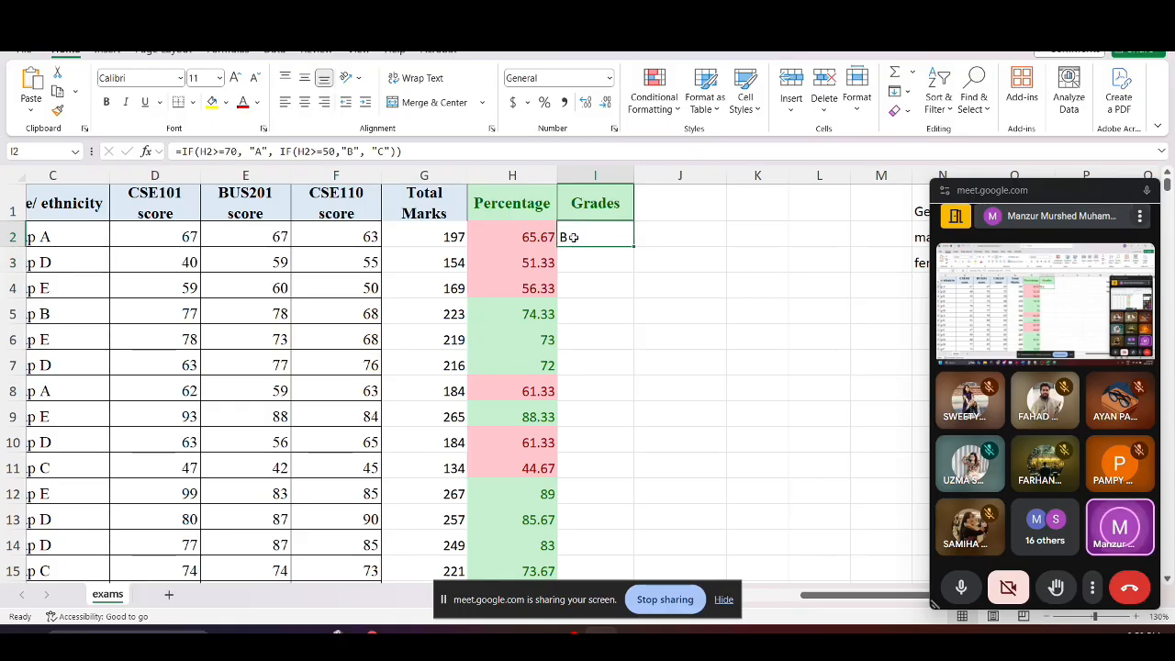
{"action": "double_click", "coordinate": [635, 246]}
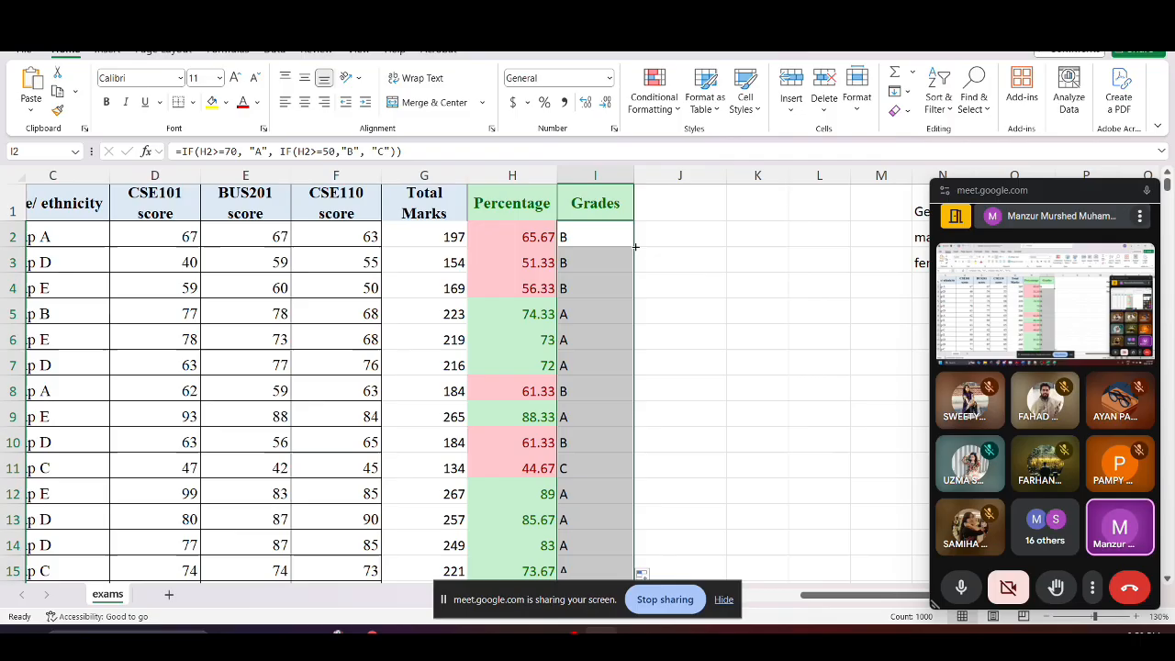
{"action": "left_click", "coordinate": [606, 312]}
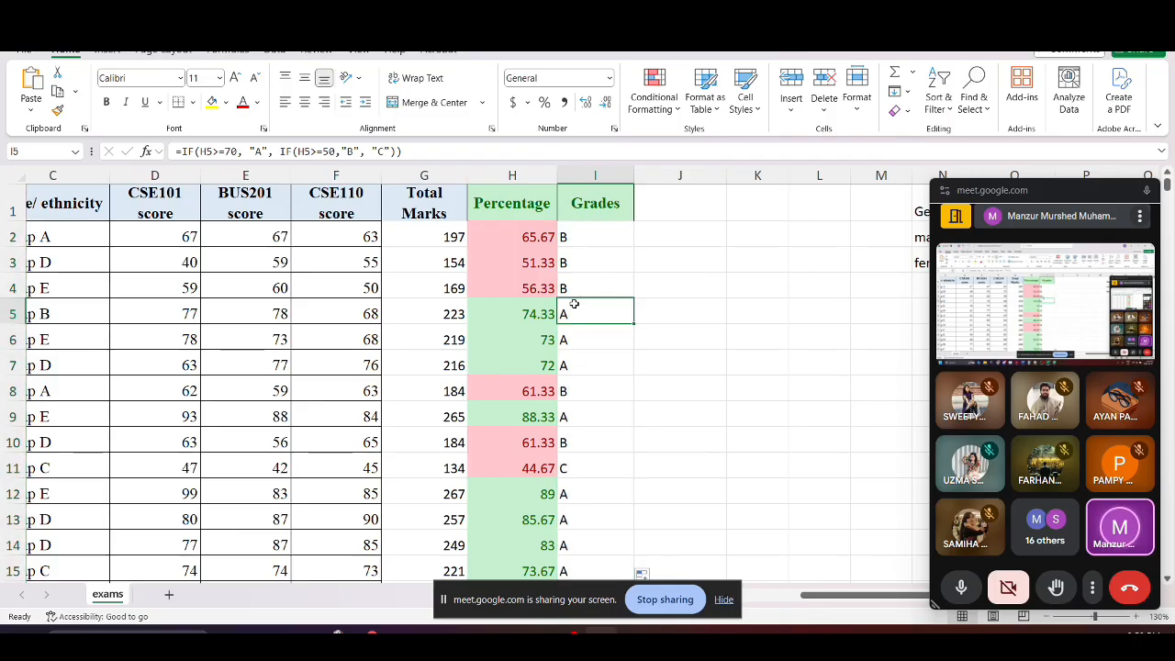
{"action": "scroll", "coordinate": [573, 404], "scroll_direction": "down", "scroll_amount": 1}
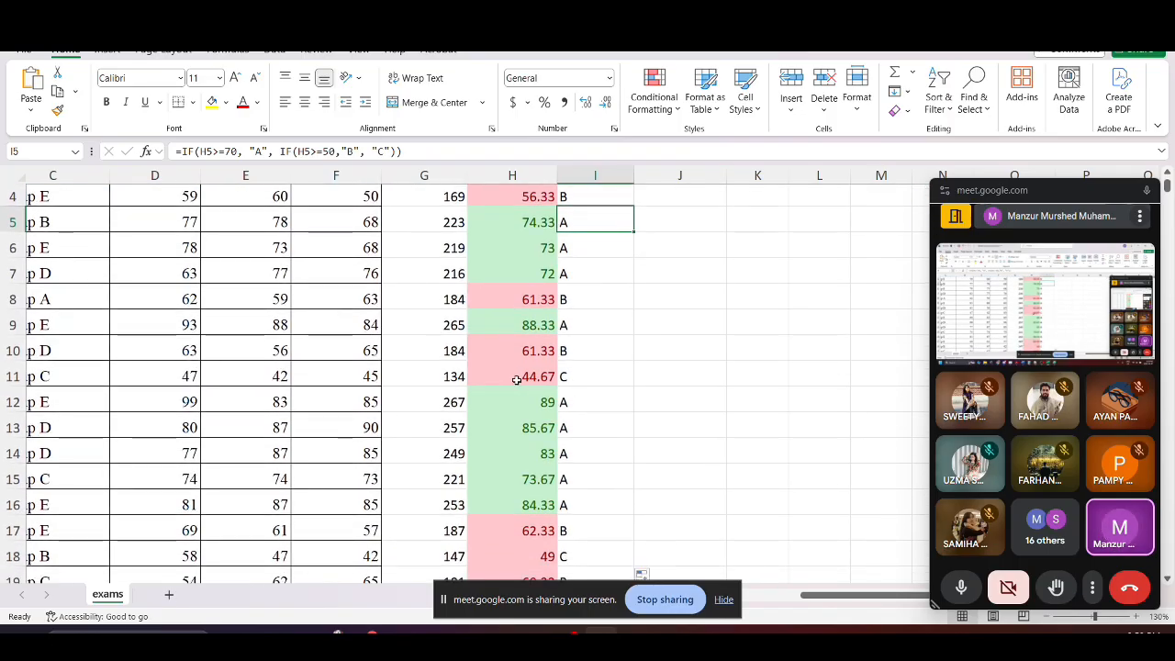
{"action": "scroll", "coordinate": [572, 485], "scroll_direction": "down", "scroll_amount": 1}
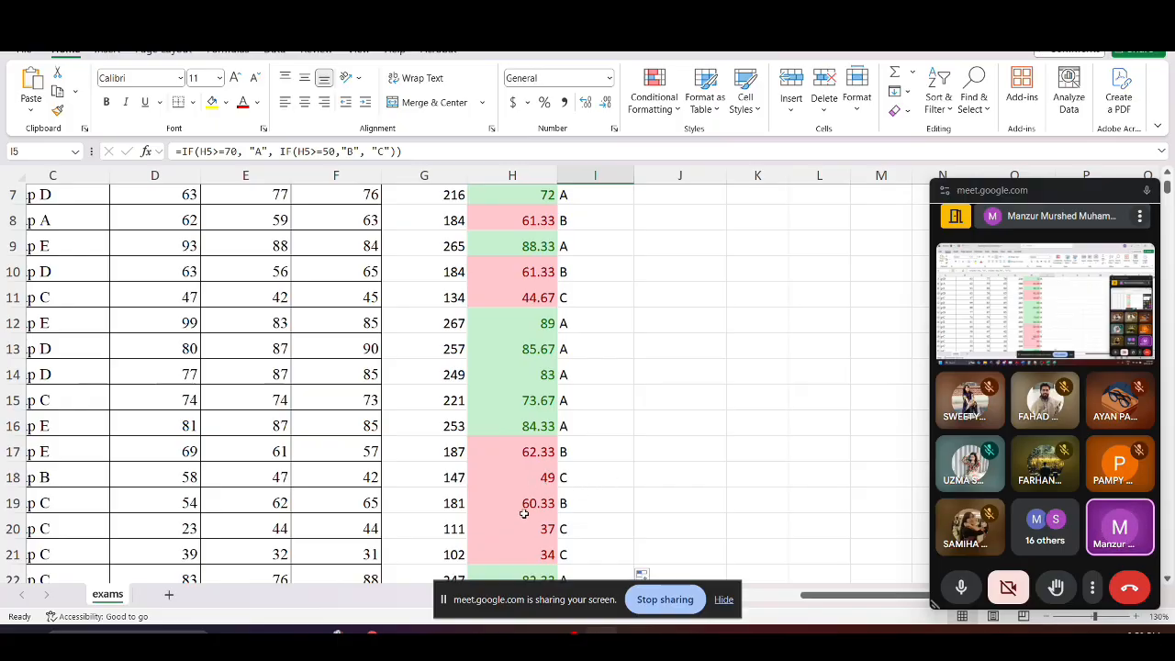
{"action": "scroll", "coordinate": [598, 509], "scroll_direction": "down", "scroll_amount": 2}
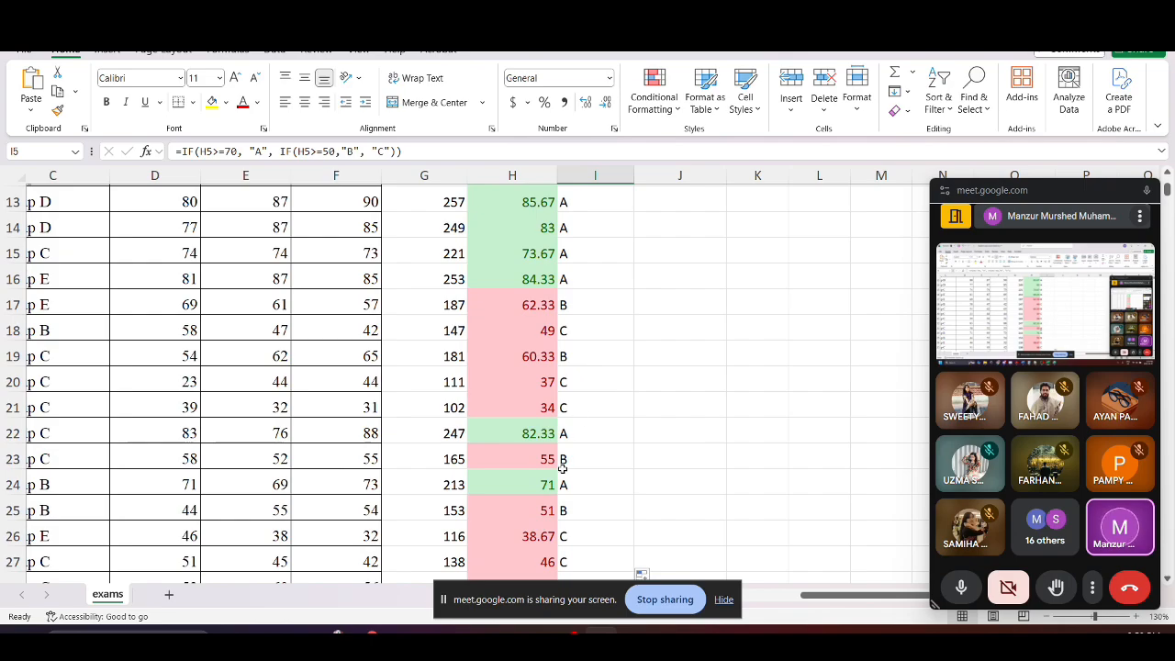
{"action": "scroll", "coordinate": [562, 468], "scroll_direction": "down", "scroll_amount": 2}
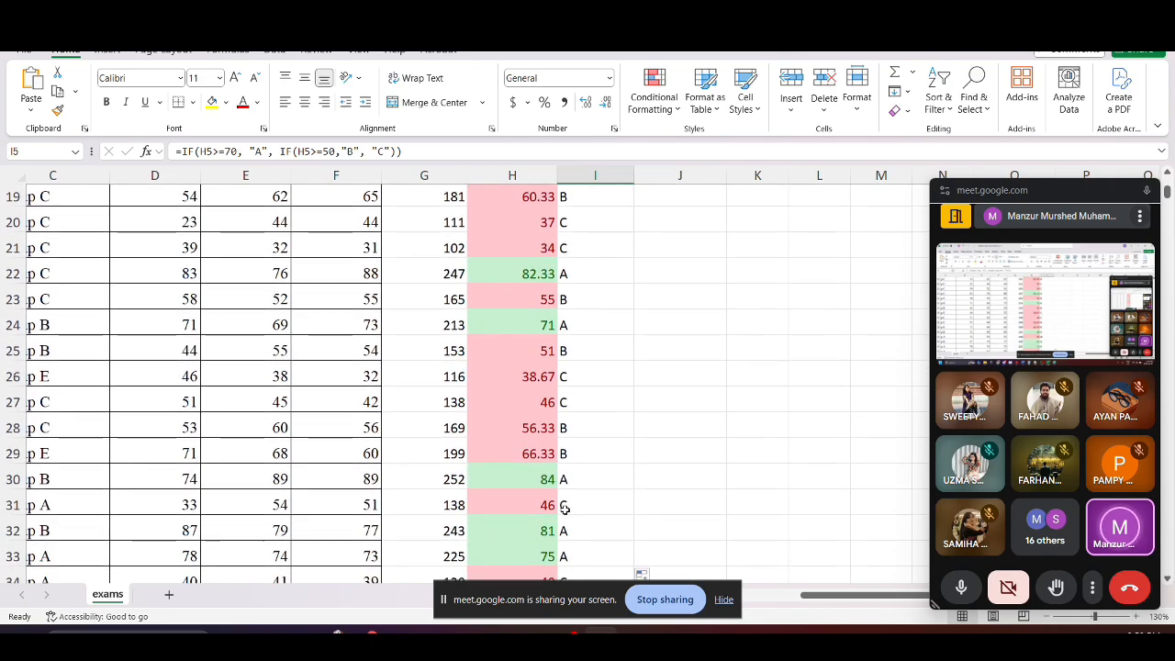
Review the nested IF formula in I2, examining its H2>=70 condition and the inner IF that assigns "B" or "C"
{"action": "scroll", "coordinate": [565, 538], "scroll_direction": "up", "scroll_amount": 6}
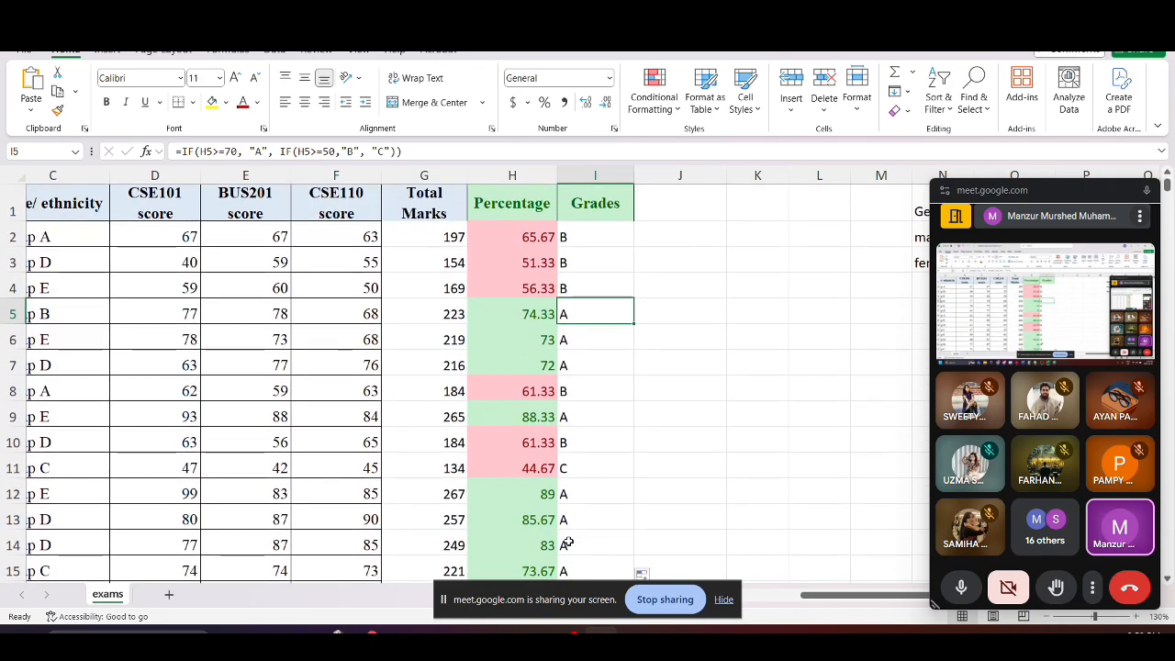
{"action": "left_click", "coordinate": [589, 238]}
{"action": "double_click", "coordinate": [590, 237]}
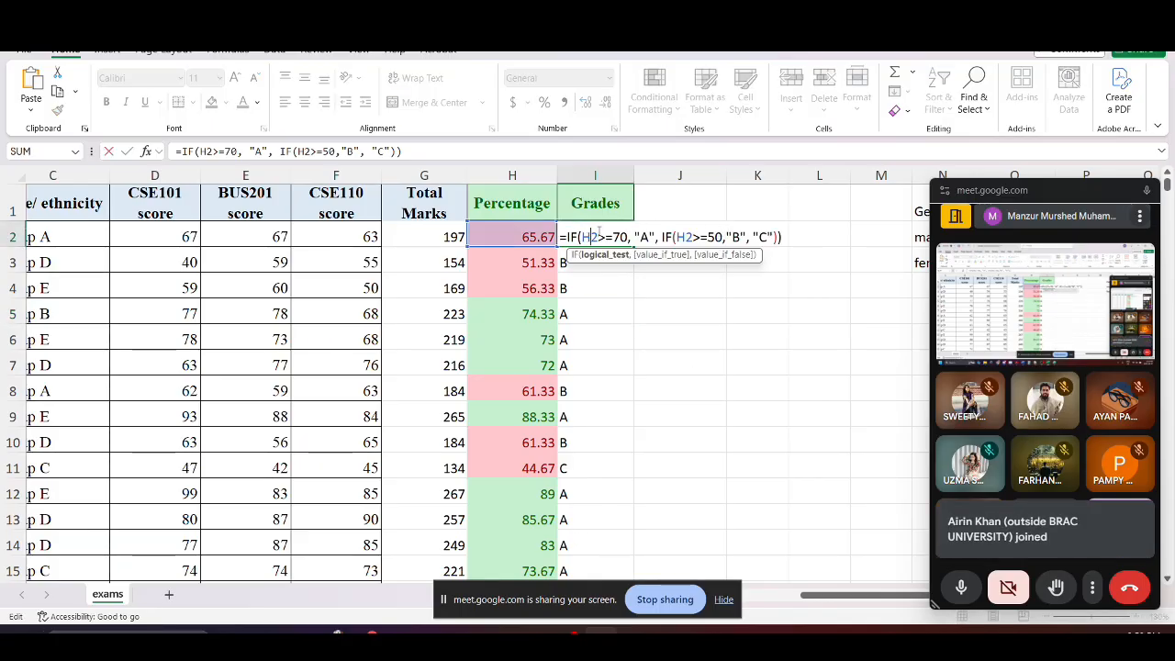
{"action": "left_click_drag", "start_coordinate": [582, 235], "coordinate": [629, 236]}
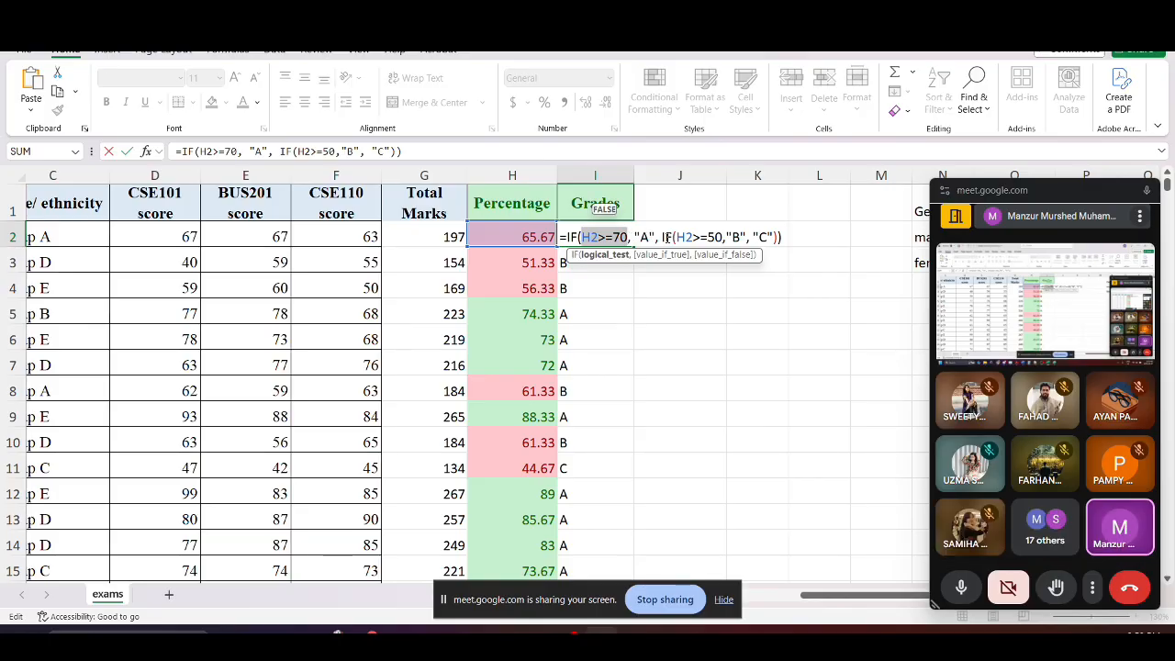
{"action": "left_click_drag", "start_coordinate": [662, 237], "coordinate": [778, 237]}
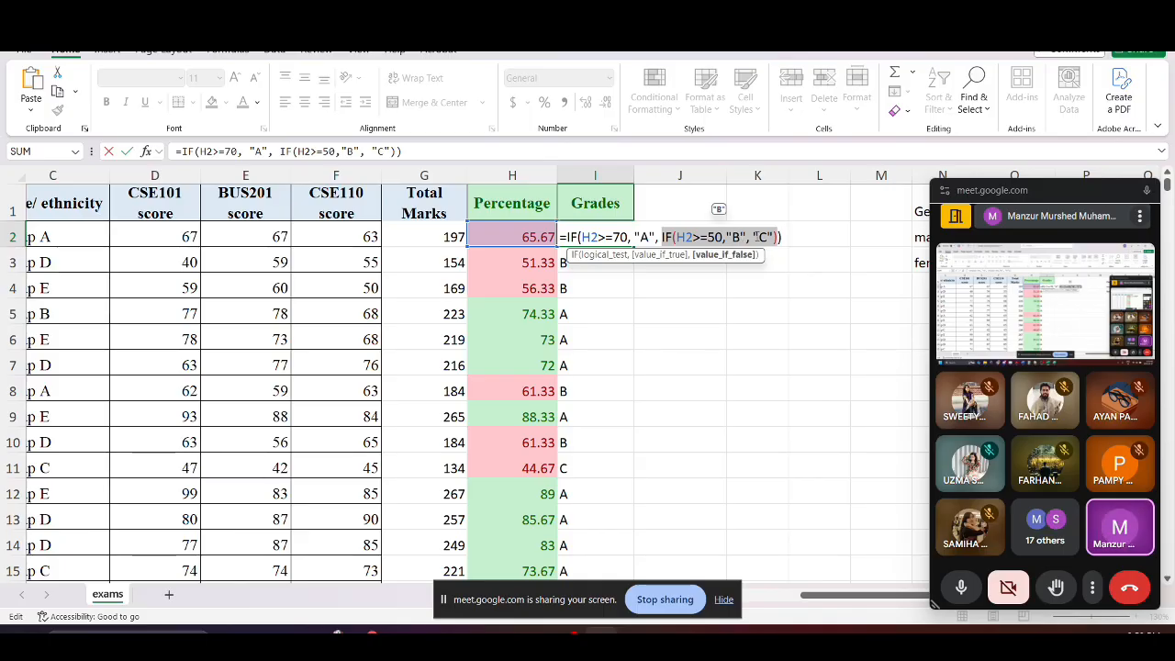
{"action": "left_click", "coordinate": [752, 237]}
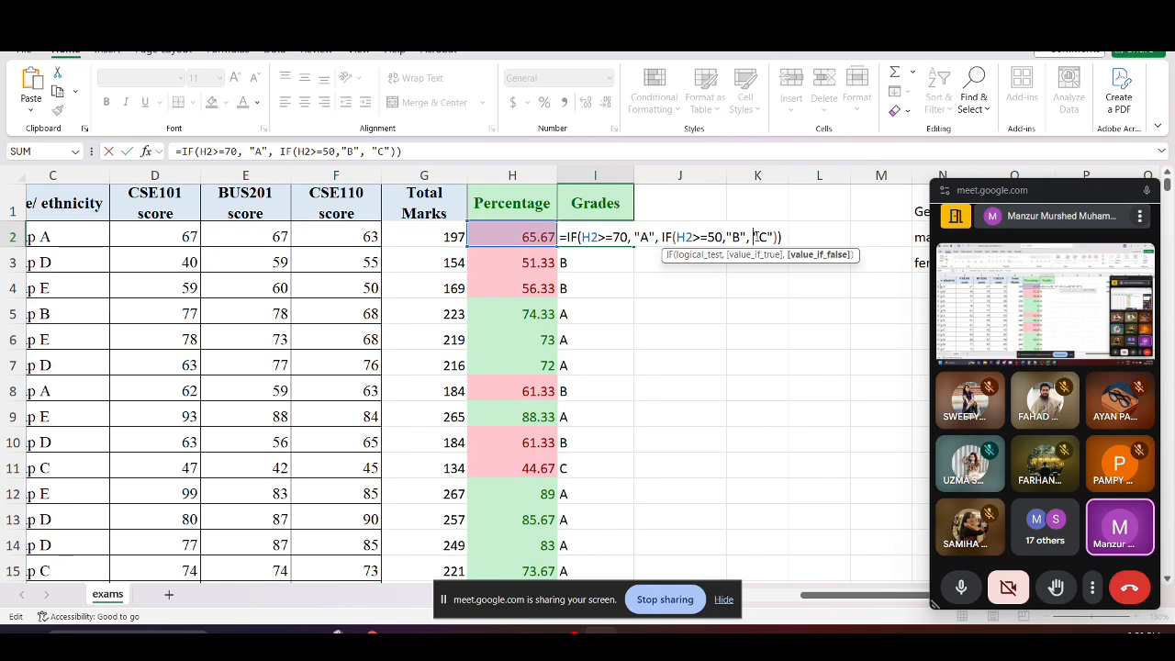
{"action": "key", "text": "ctrl+Return"}
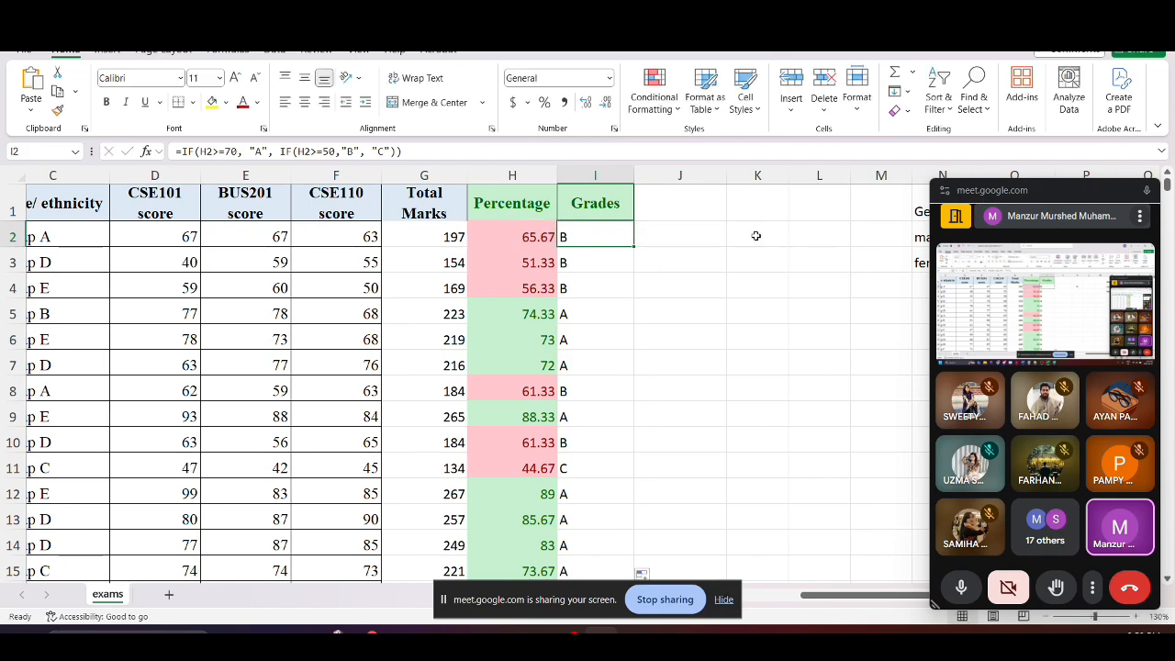
{"action": "left_click", "coordinate": [684, 213]}
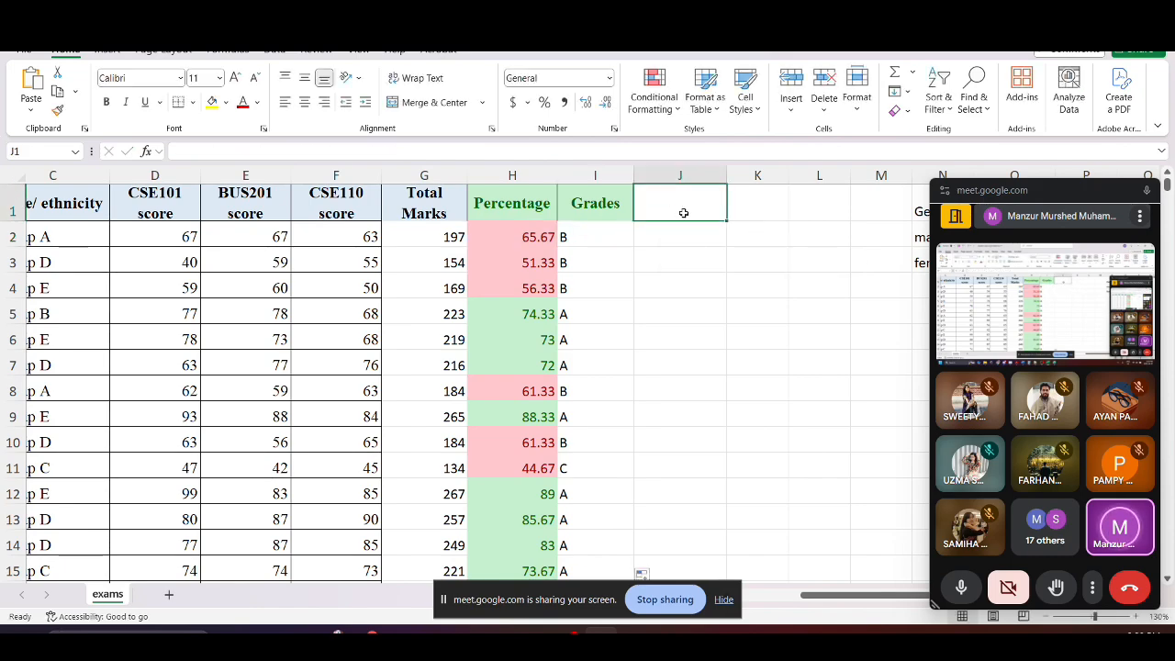
{"action": "double_click", "coordinate": [607, 238]}
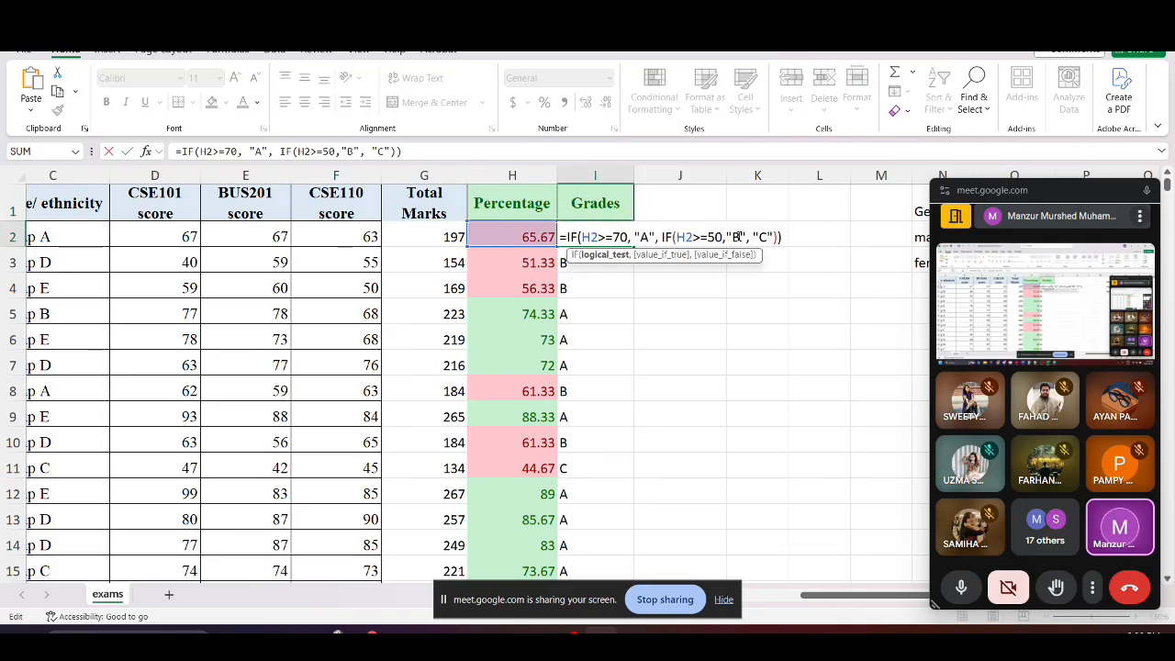
{"action": "left_click", "coordinate": [651, 205]}
{"action": "key", "text": "Escape"}
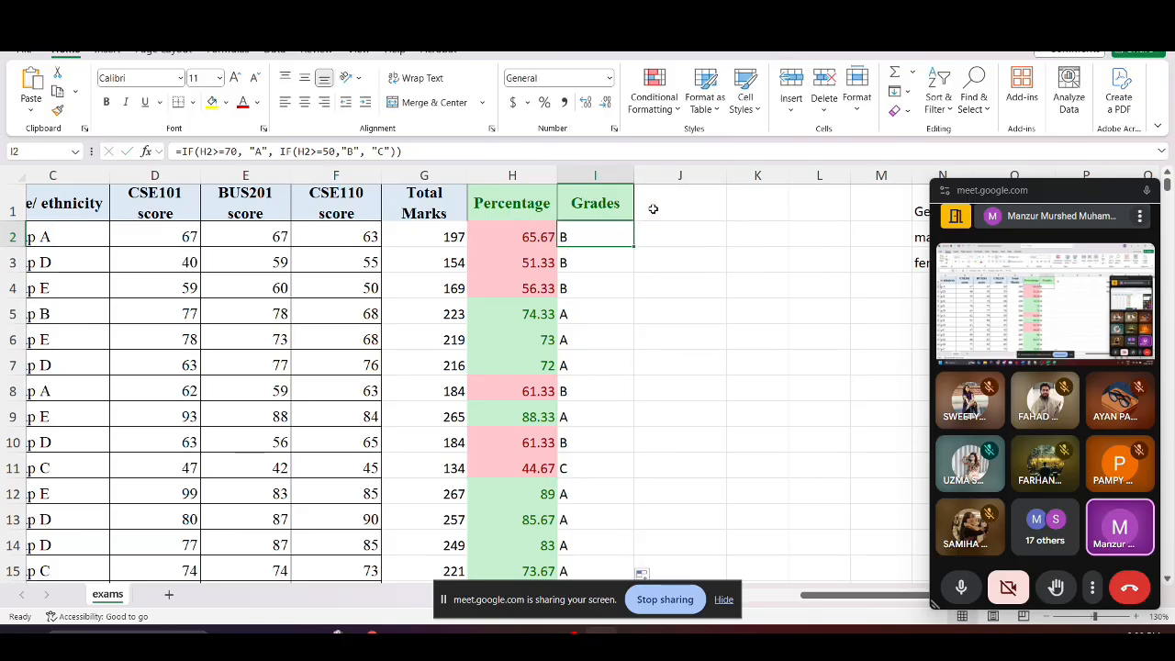
Add the column header "Grades 2" in cell J1
{"action": "left_click", "coordinate": [653, 209]}
{"action": "type", "text": "G"}
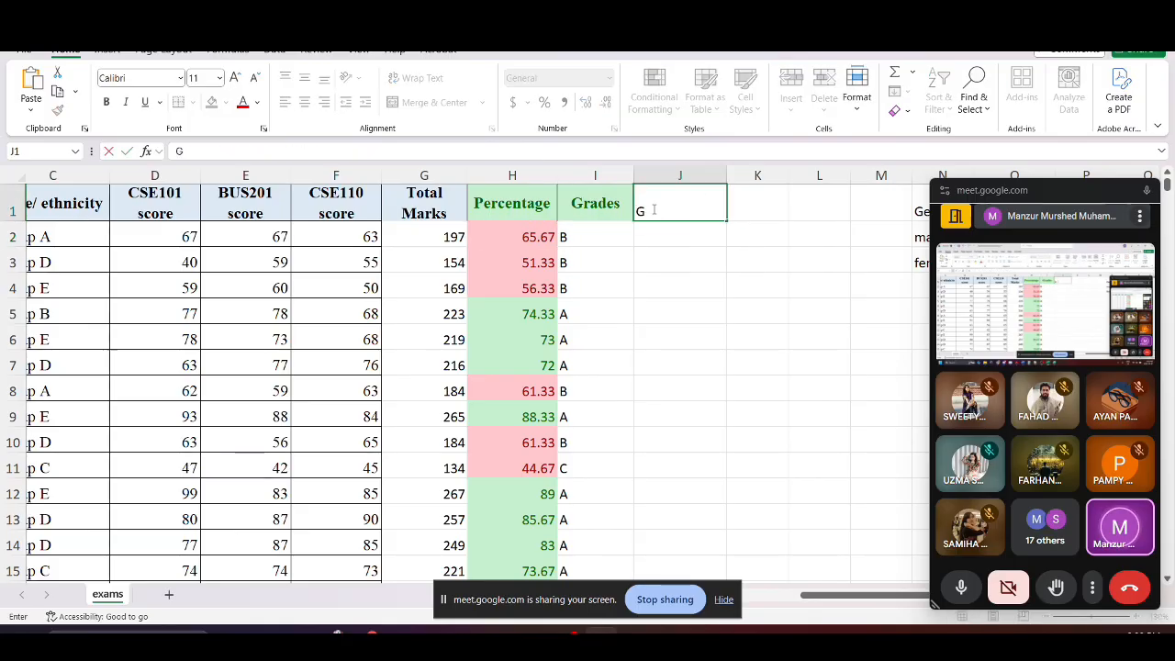
{"action": "type", "text": "rades 2"}
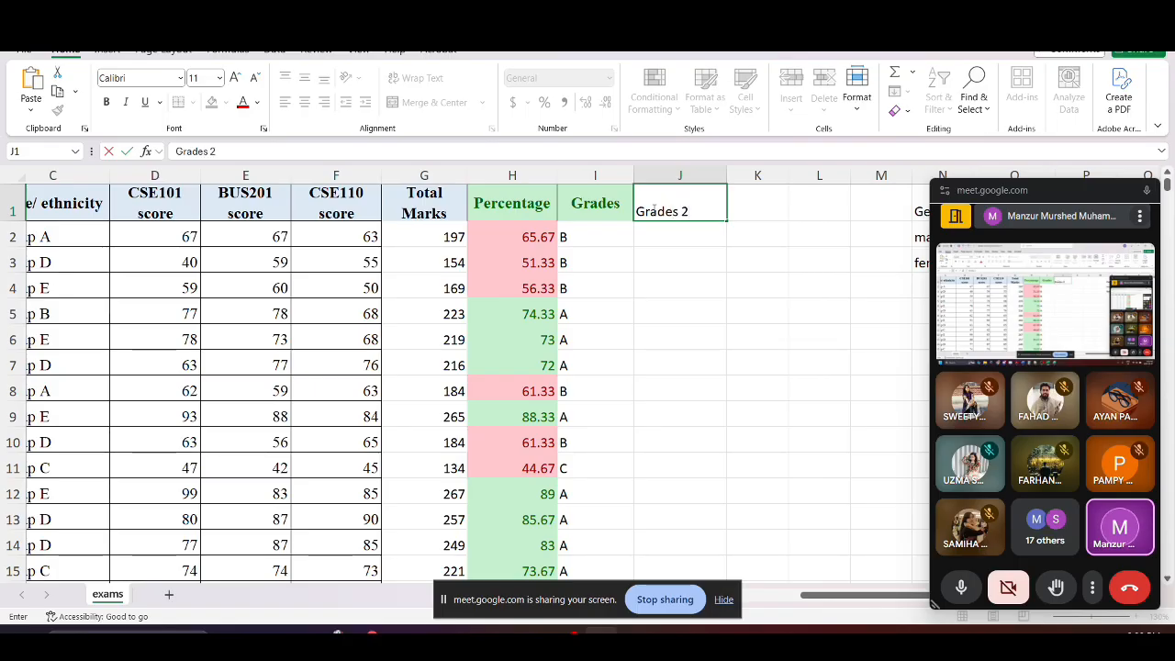
{"action": "key", "text": "Return"}
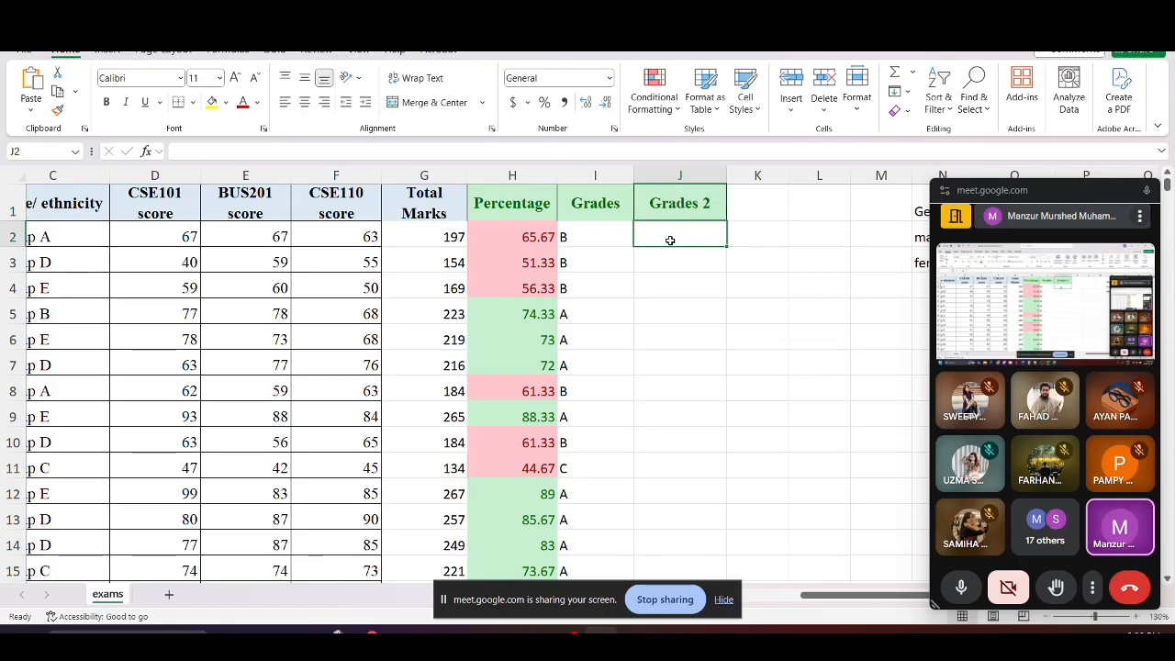
Start an IFS formula in J2 whose first condition H2>=70 returns "A"
{"action": "type", "text": "="}
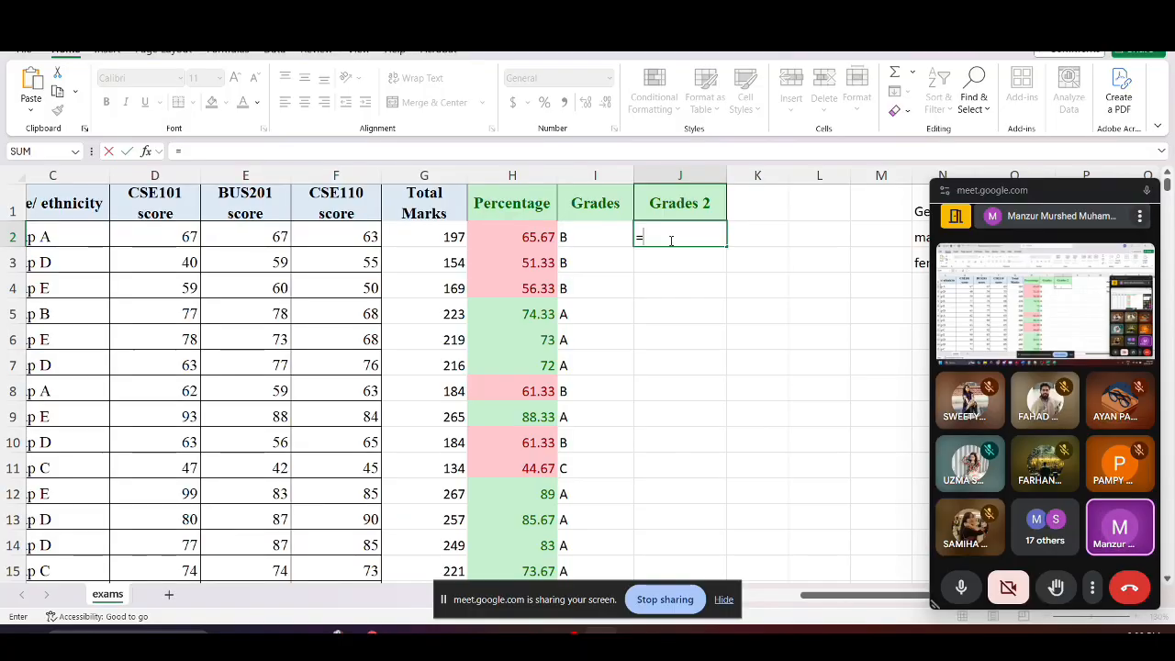
{"action": "type", "text": "IFS"}
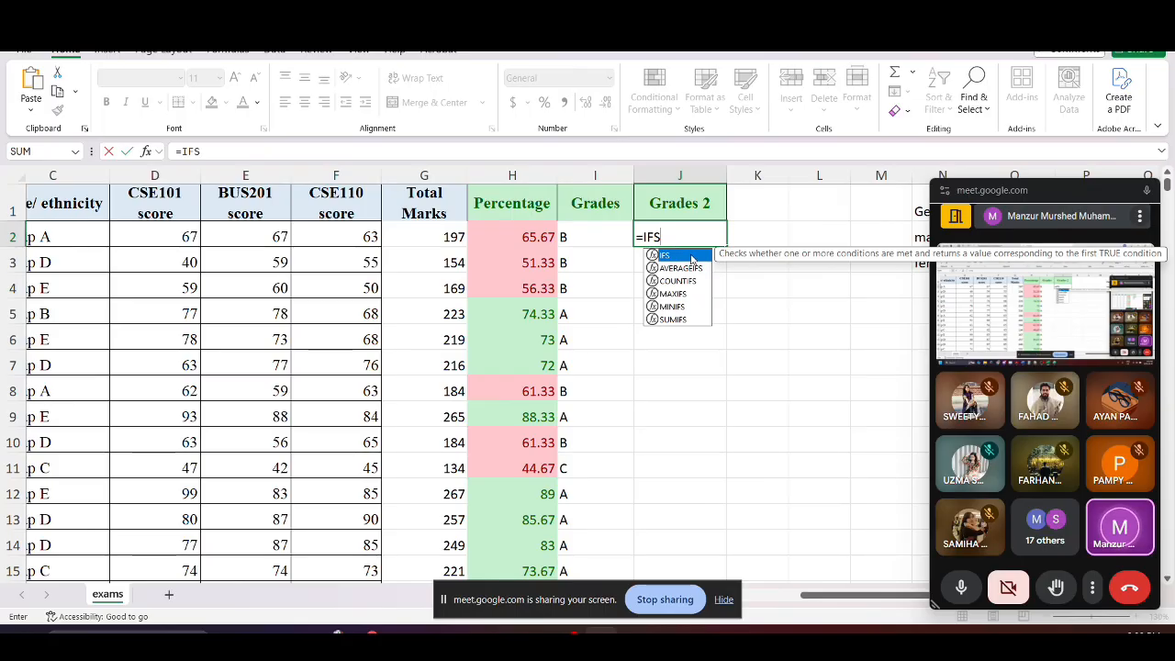
{"action": "double_click", "coordinate": [690, 258]}
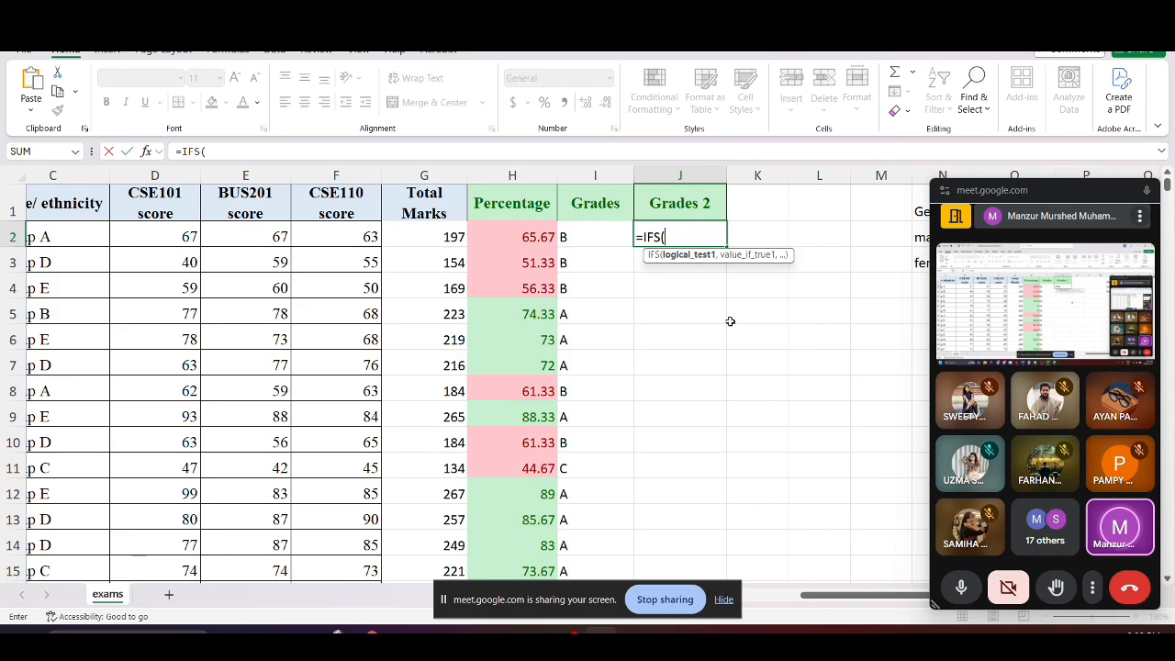
{"action": "type", "text": "\""}
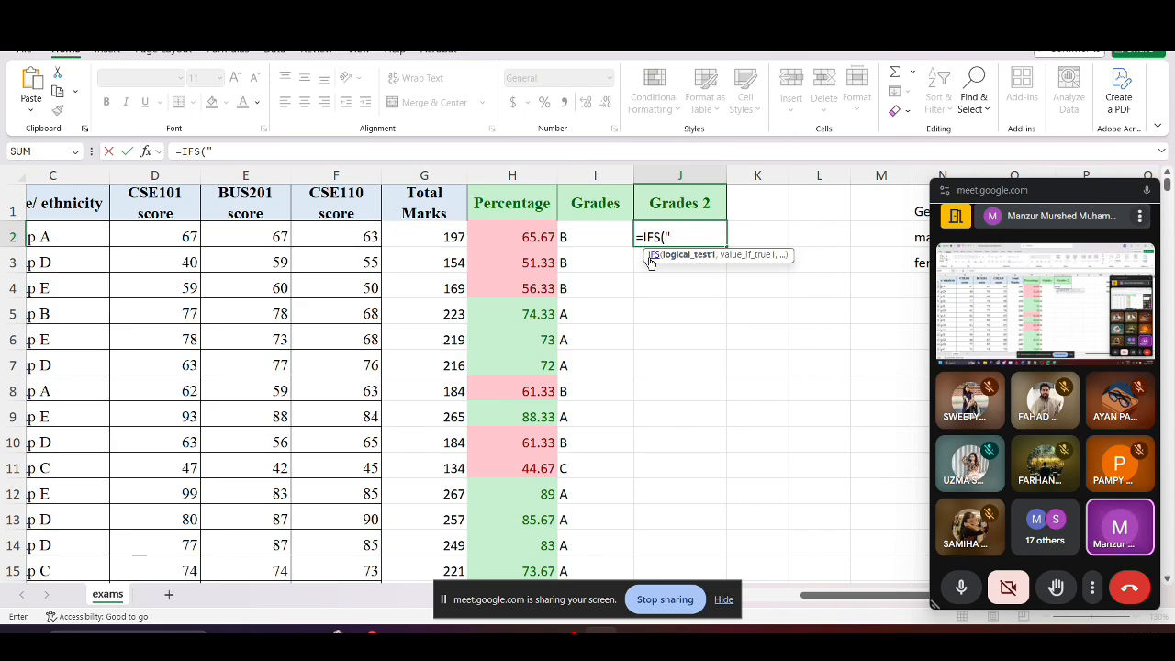
{"action": "left_click", "coordinate": [520, 237]}
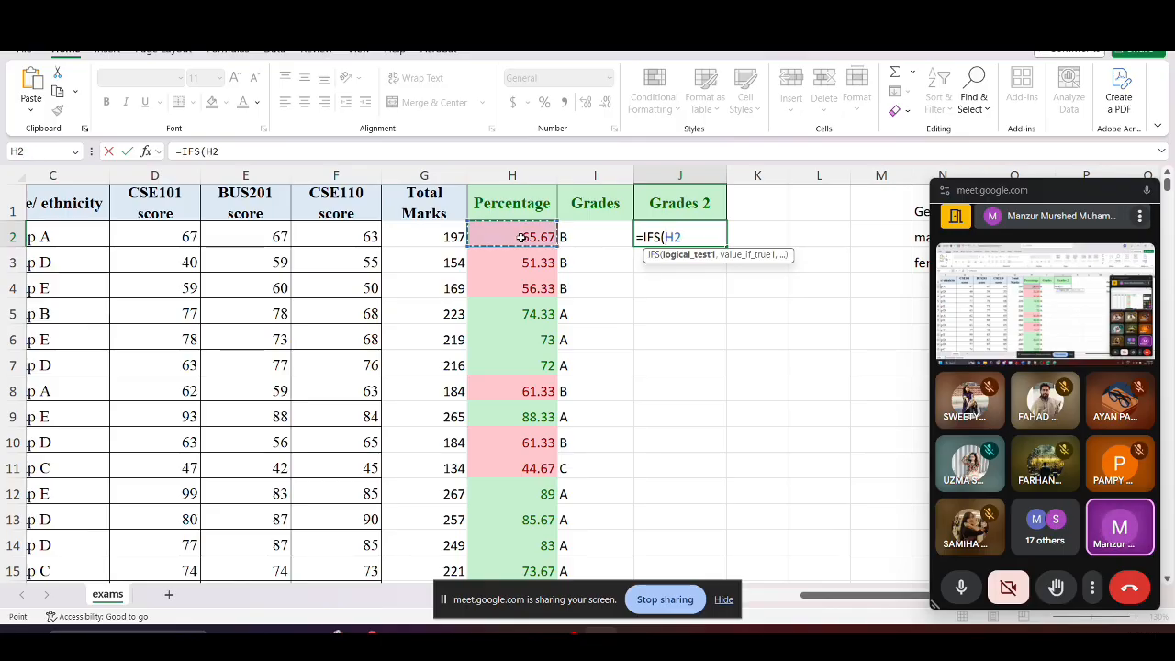
{"action": "type", "text": ">="}
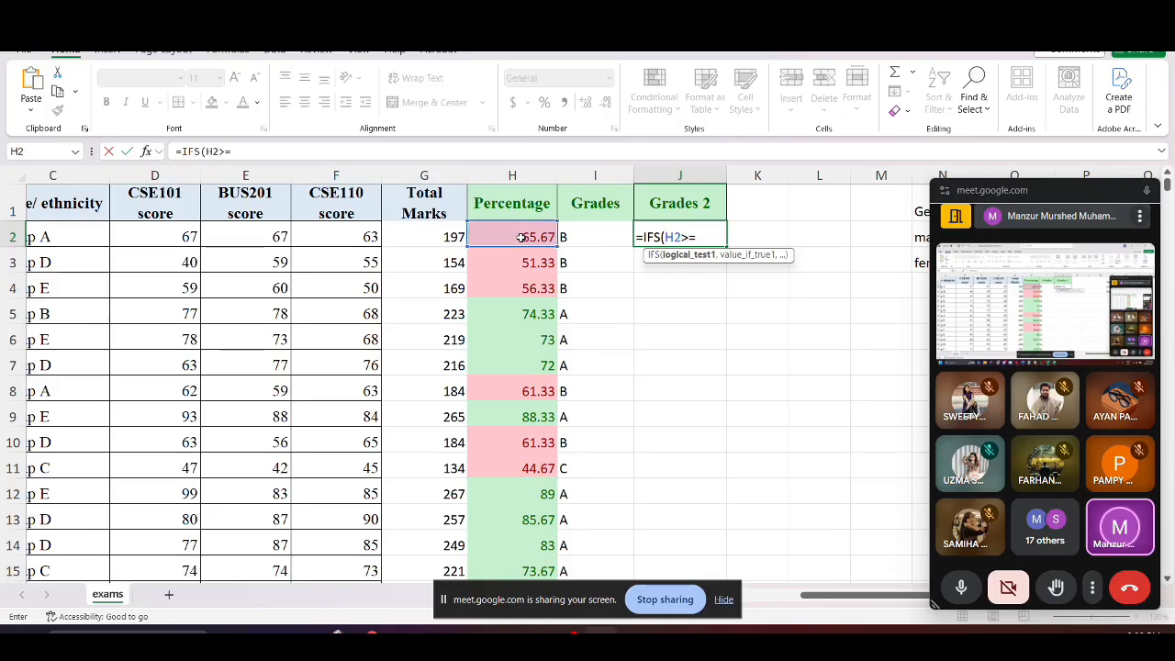
{"action": "type", "text": "7"}
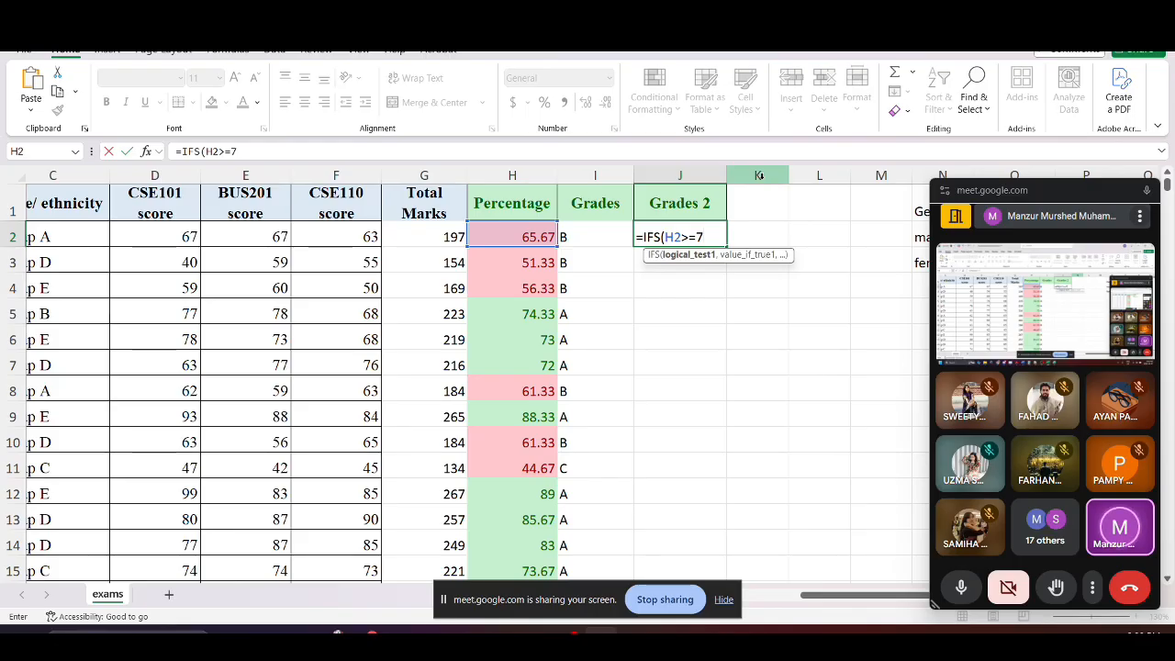
{"action": "type", "text": "0,"}
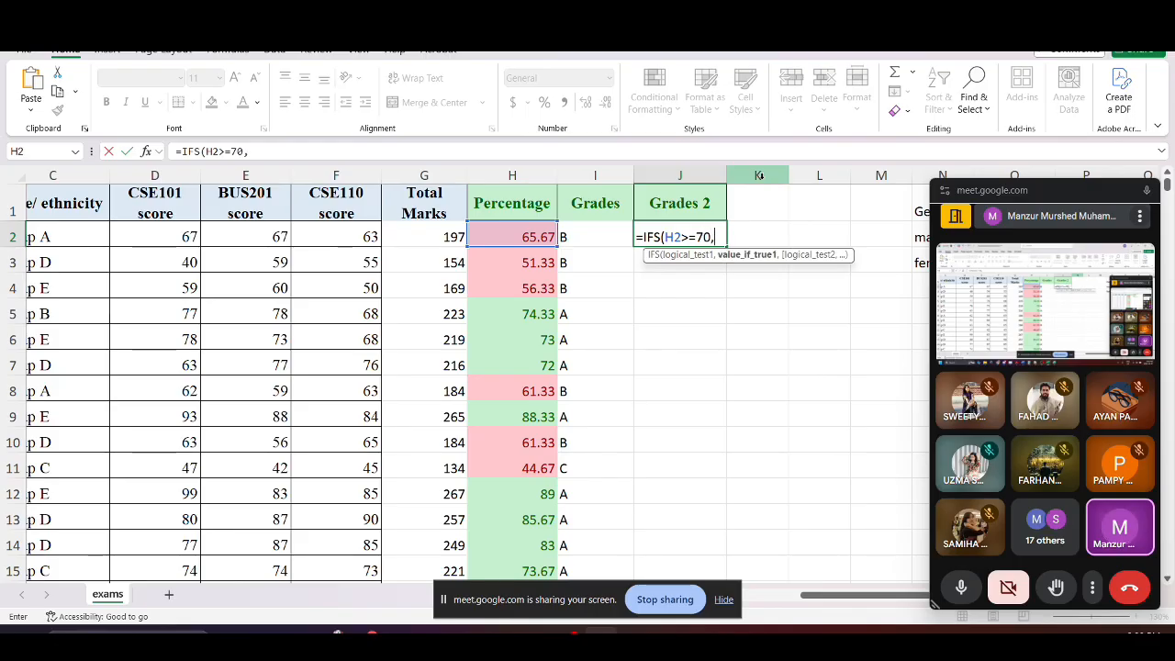
{"action": "type", "text": "\"A"}
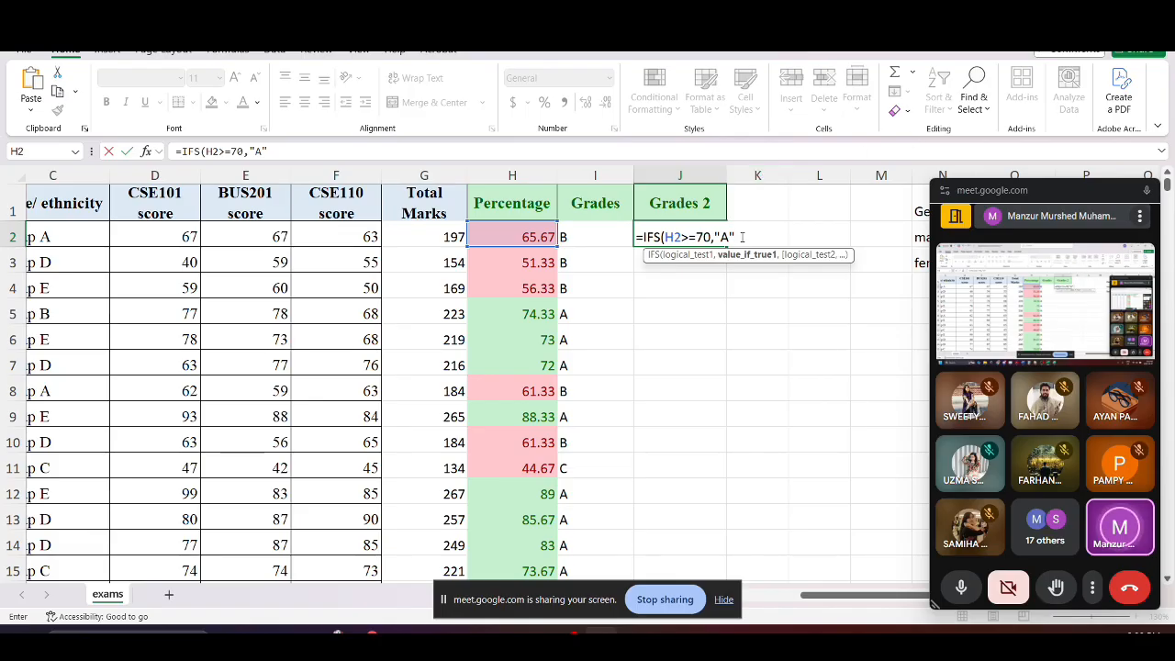
Add a second condition to the IFS formula in J2, returning "B" when H2>=50
{"action": "type", "text": ","}
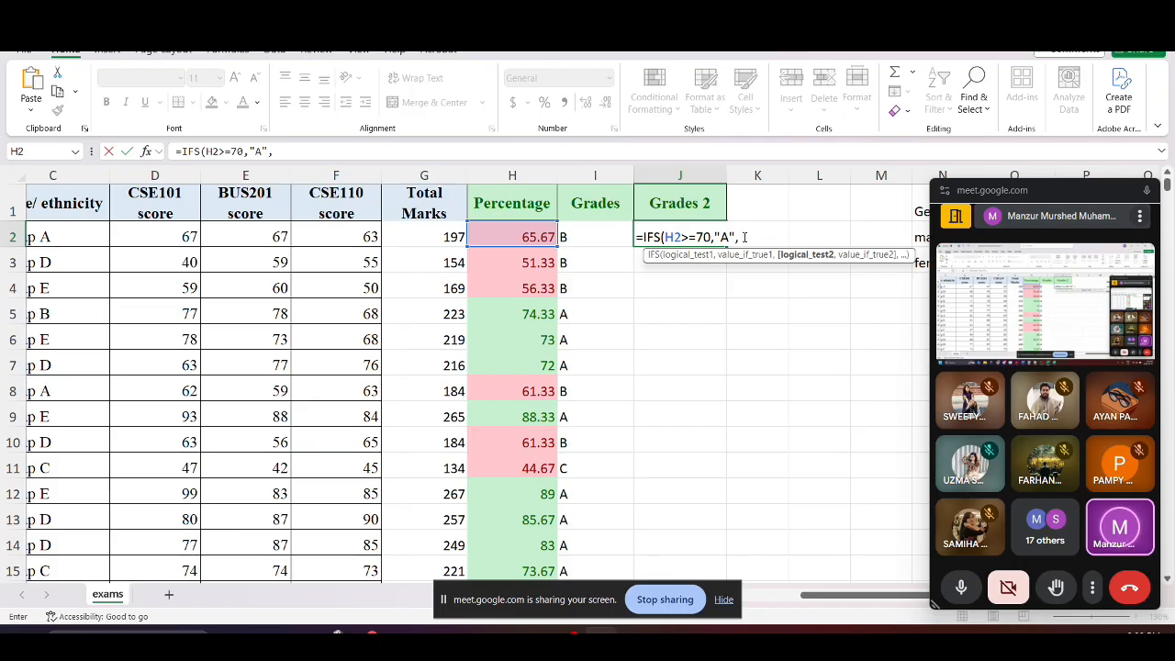
{"action": "type", "text": " H2>"}
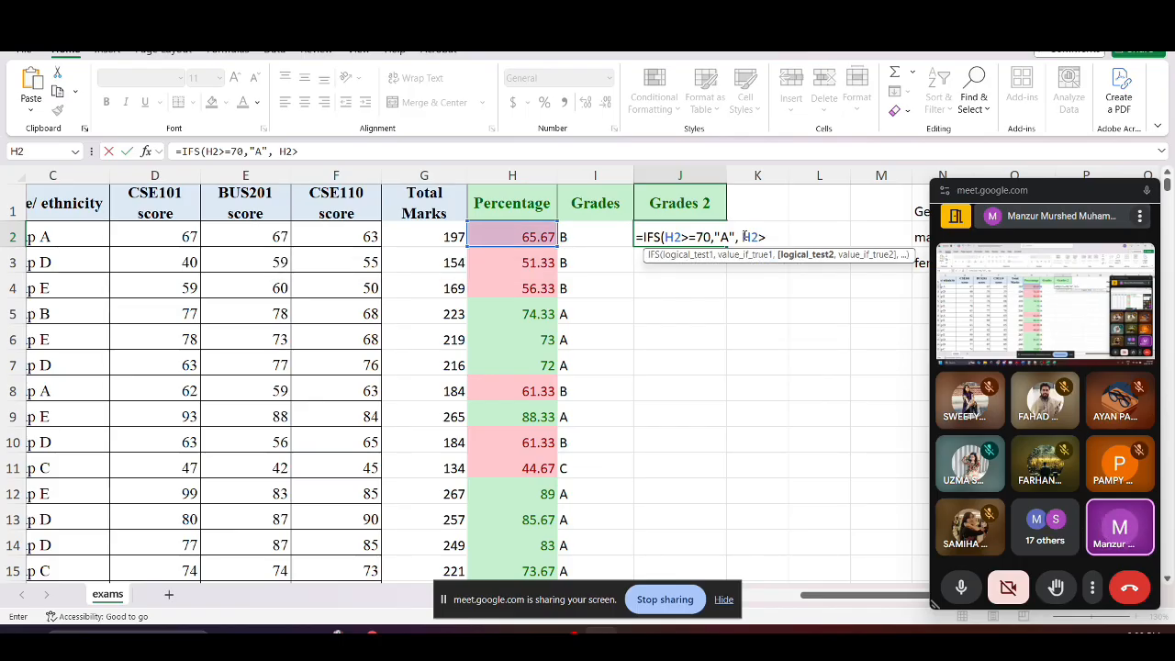
{"action": "type", "text": "=50"}
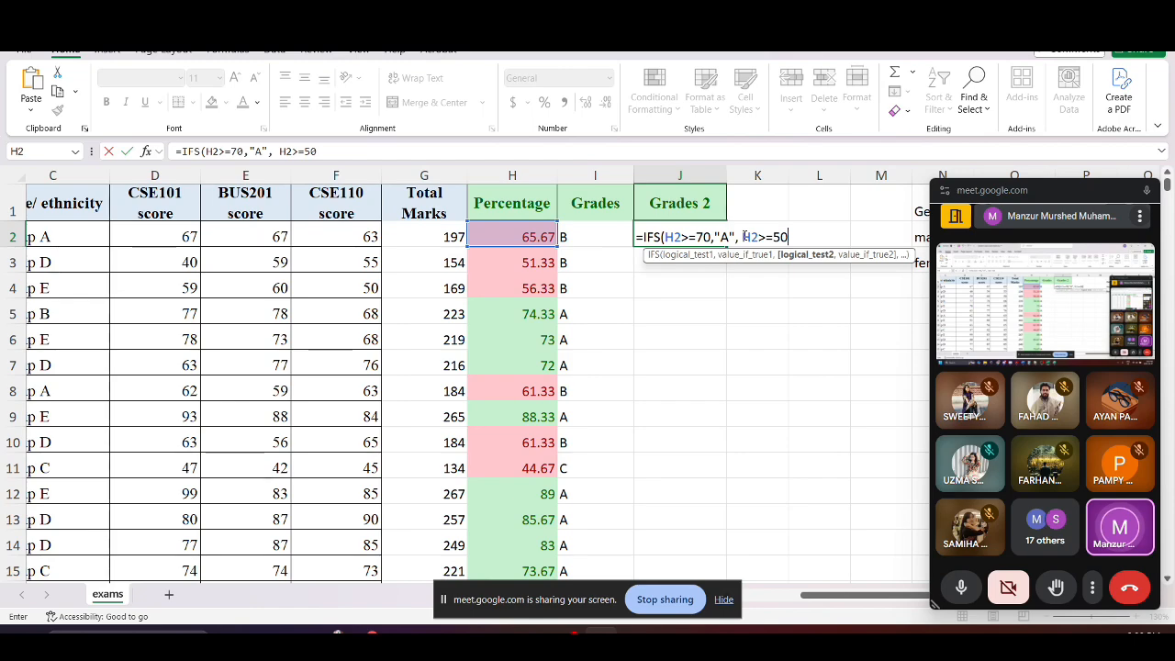
{"action": "type", "text": ","}
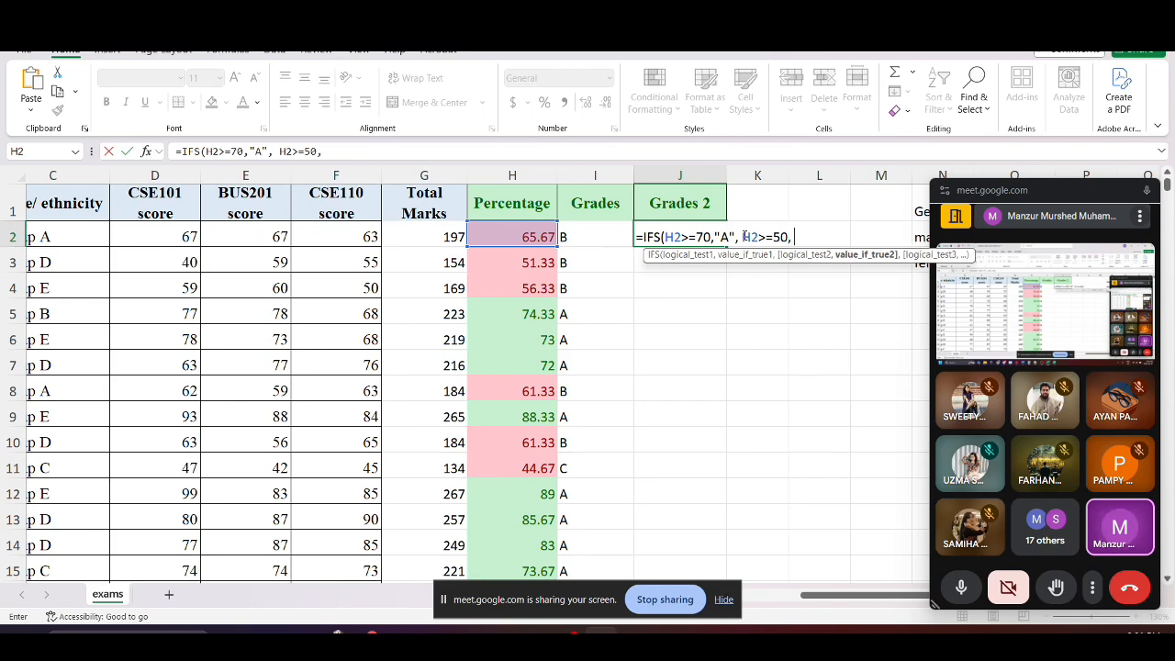
{"action": "type", "text": " \"B\", "}
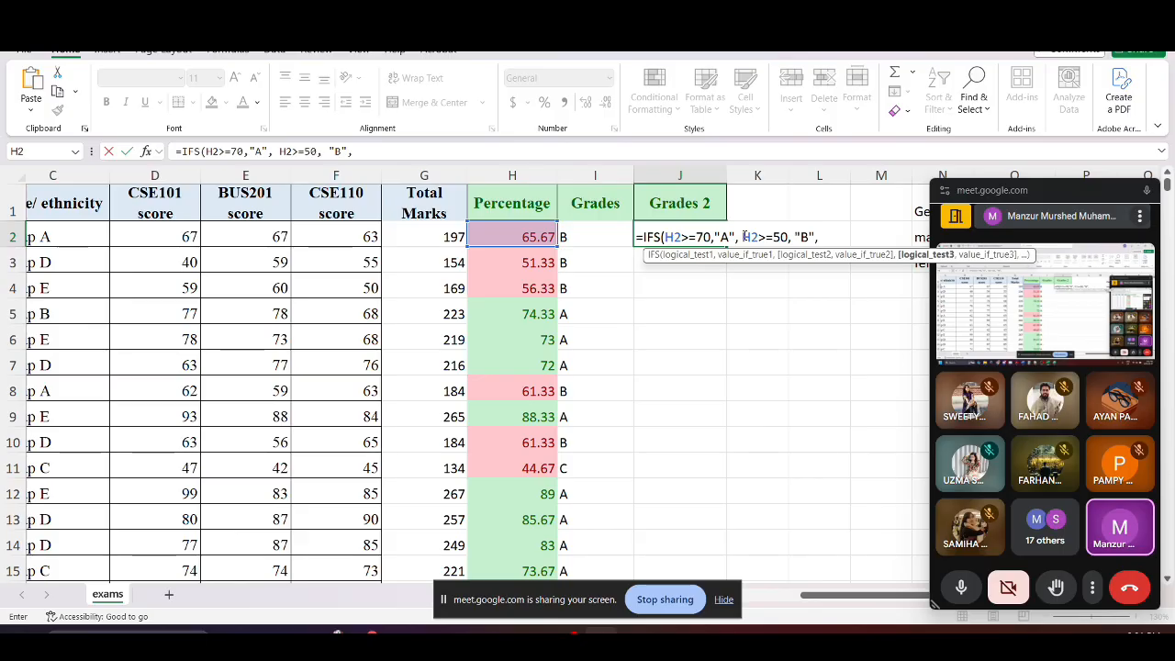
Finish the IFS formula in J2 with the condition H2 < 50 returning "C", and commit it
{"action": "type", "text": "H2"}
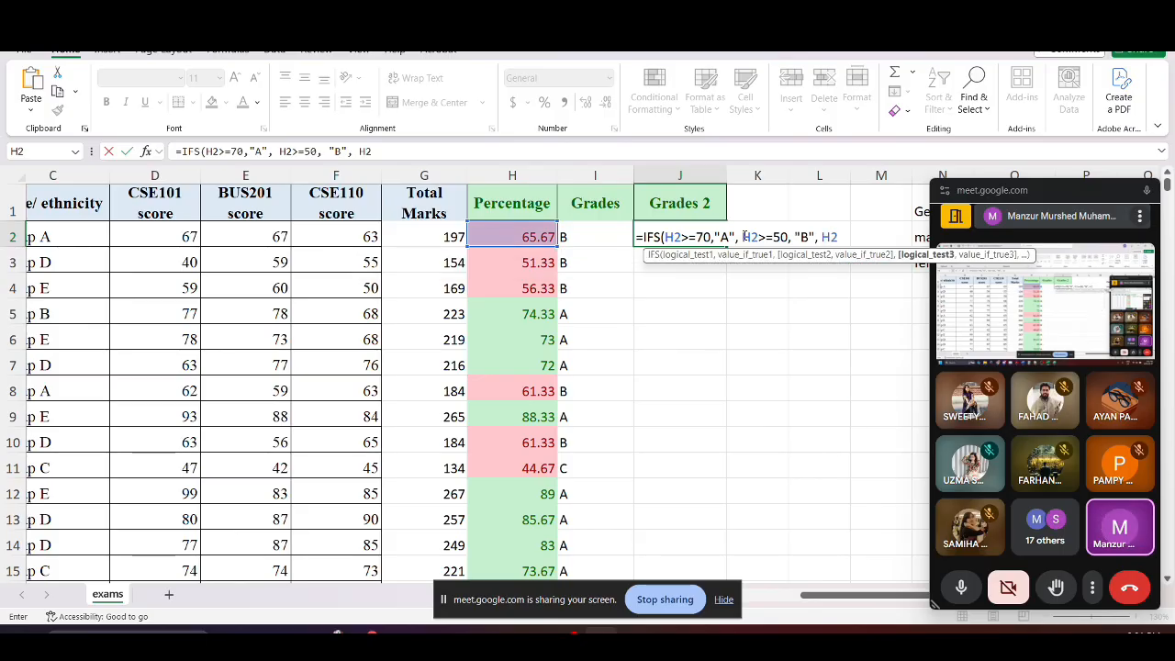
{"action": "type", "text": " <"}
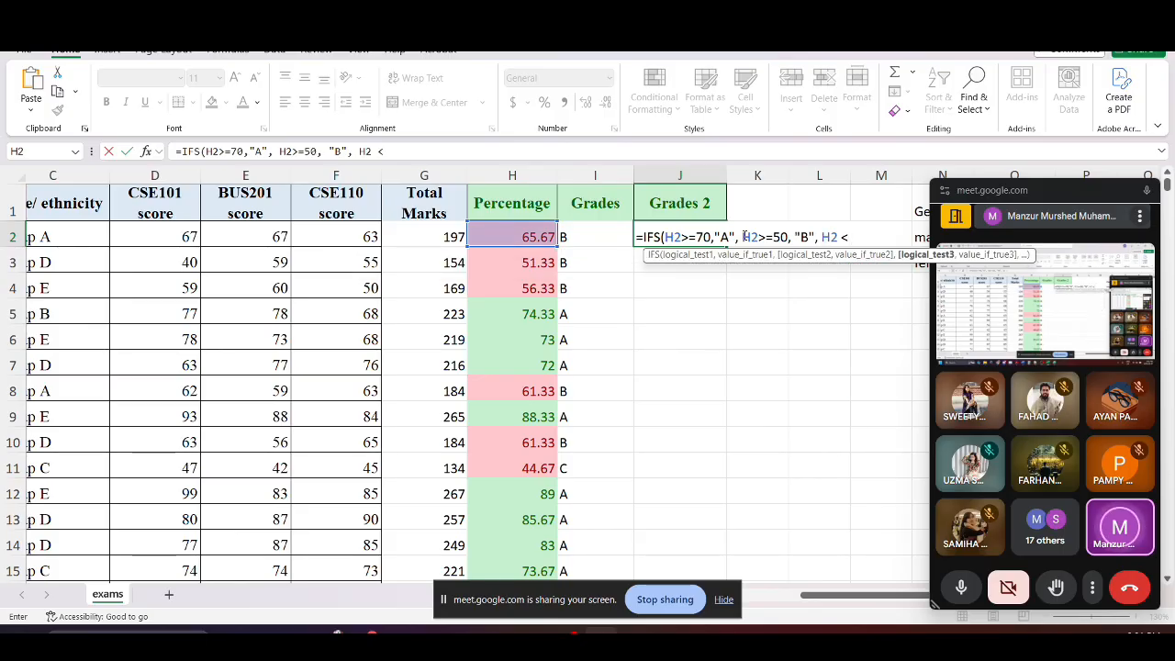
{"action": "type", "text": " 50,"}
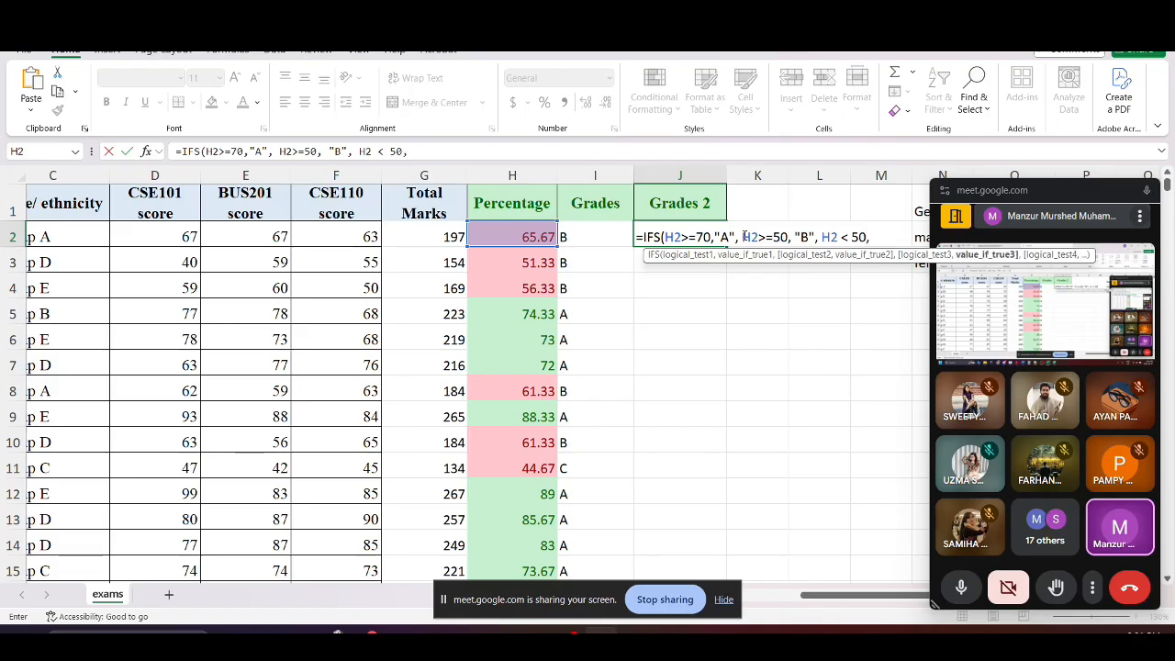
{"action": "type", "text": " \"C"}
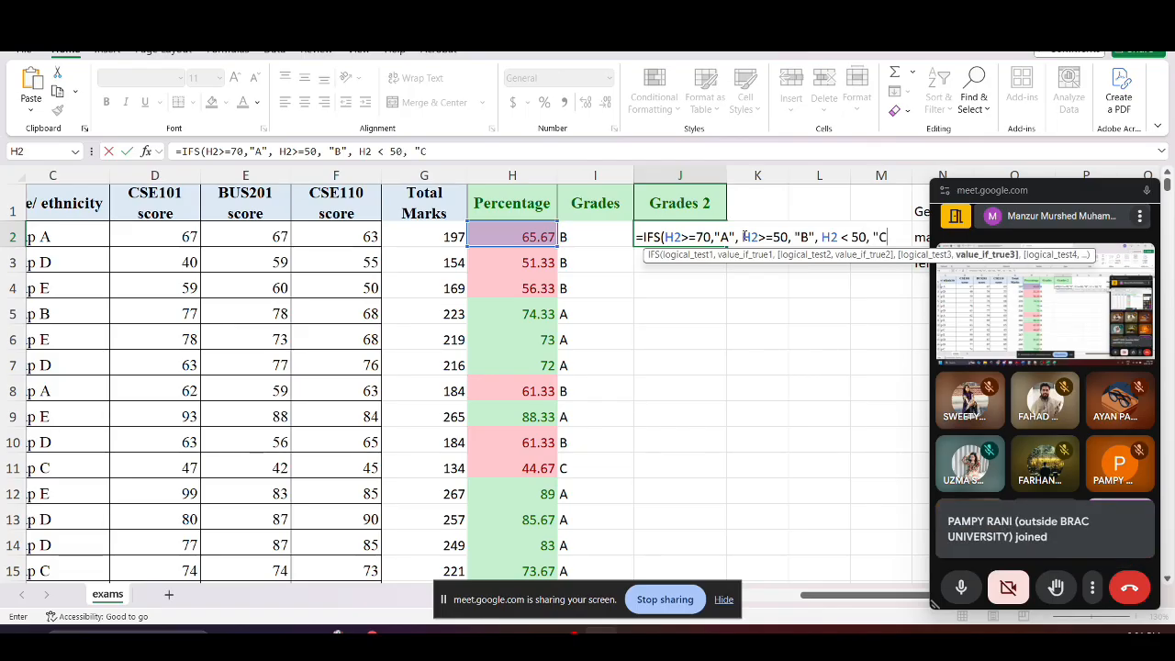
{"action": "type", "text": "\")"}
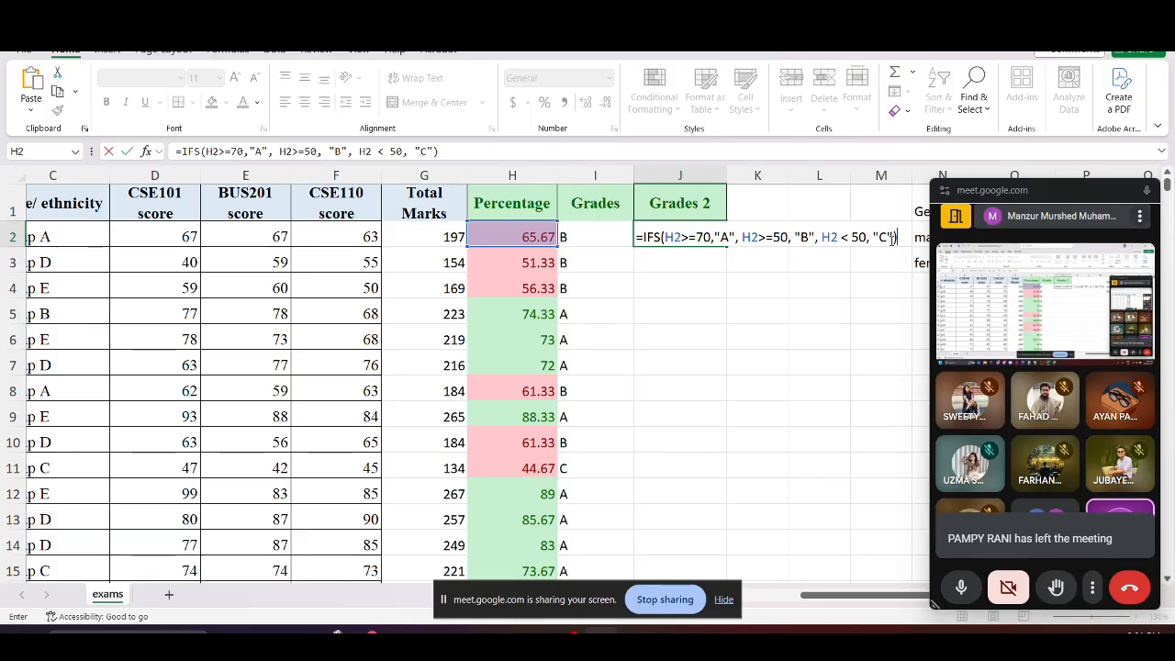
{"action": "key", "text": "Return"}
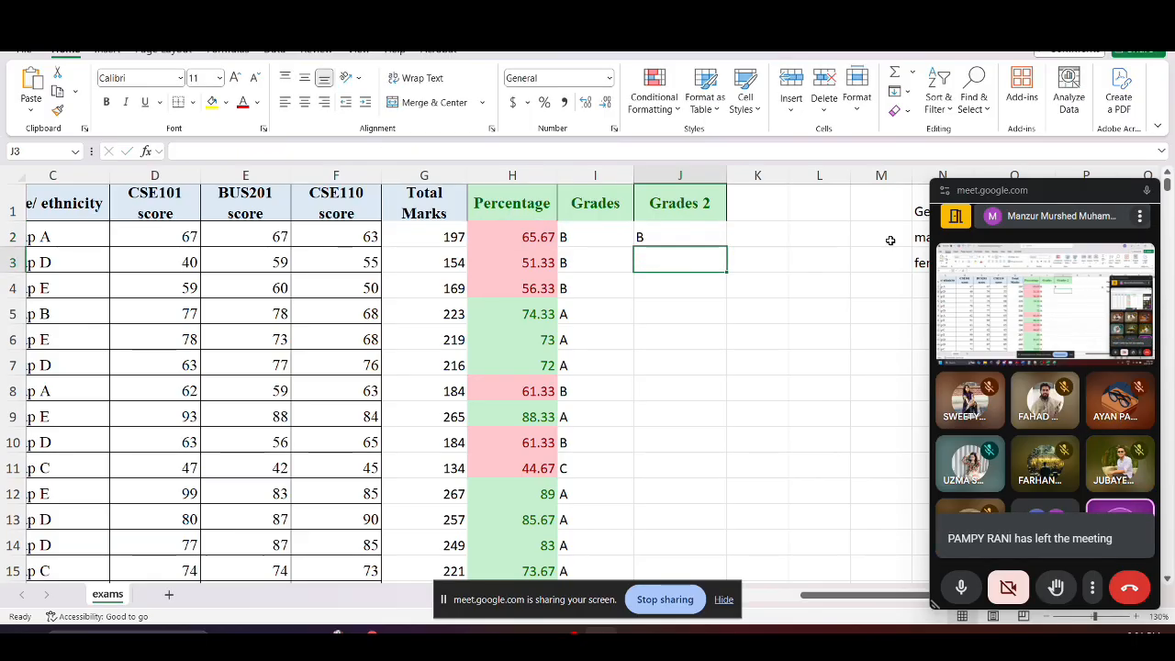
Fill the IFS formula from J2 down the whole Grades 2 column and compare it with the nested IF formula in I2
{"action": "left_click", "coordinate": [712, 231]}
{"action": "double_click", "coordinate": [725, 245]}
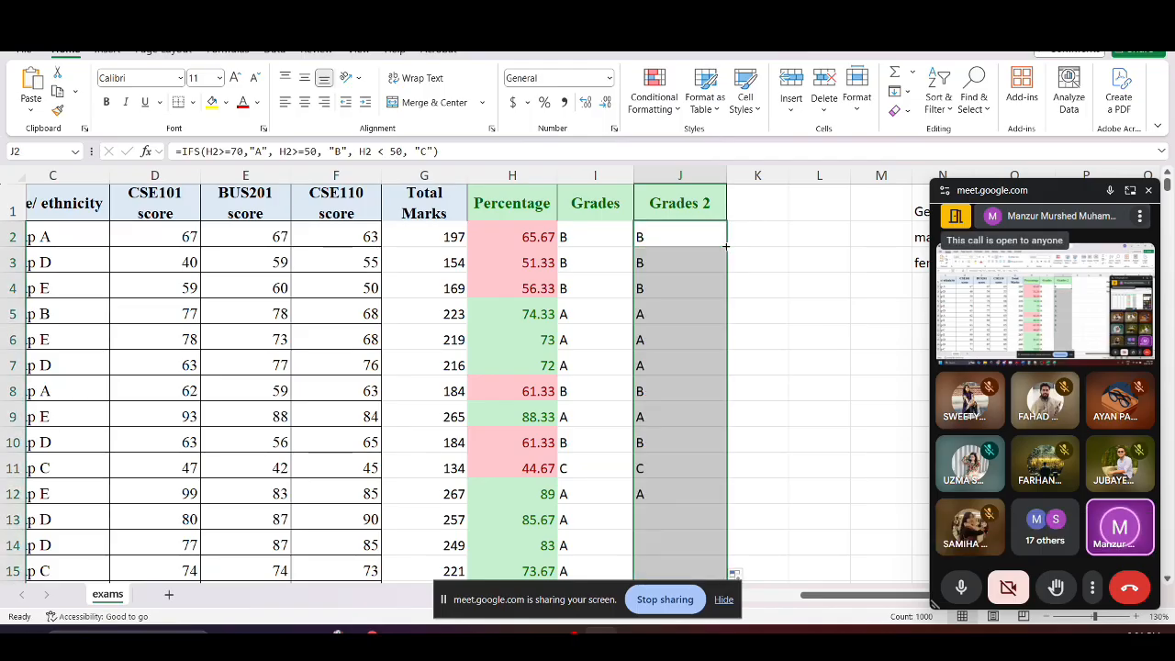
{"action": "double_click", "coordinate": [595, 235]}
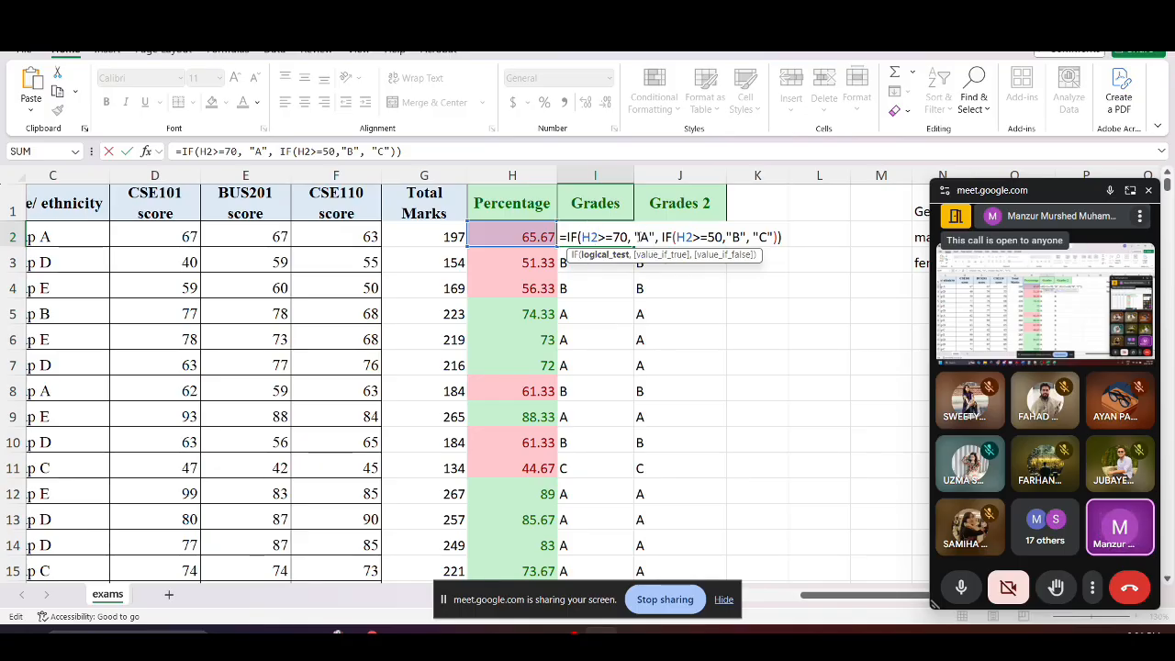
{"action": "key", "text": "Escape"}
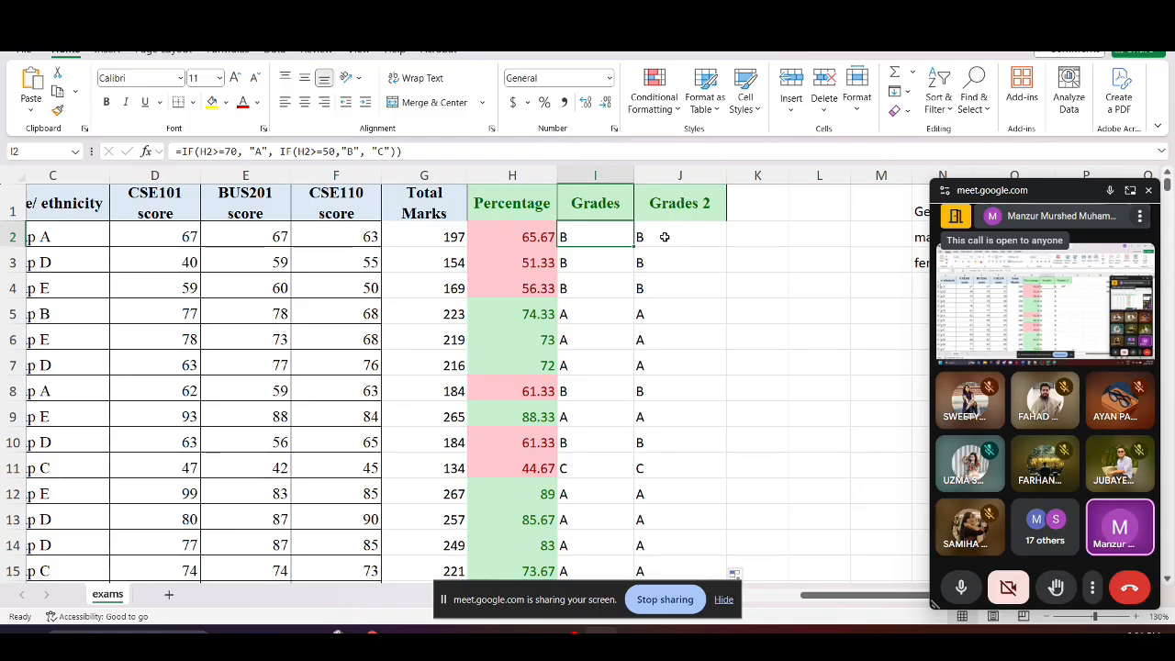
Compare the IFS formula in J2 with the nested IF formula in I2, leaving both cells unchanged
{"action": "double_click", "coordinate": [651, 237]}
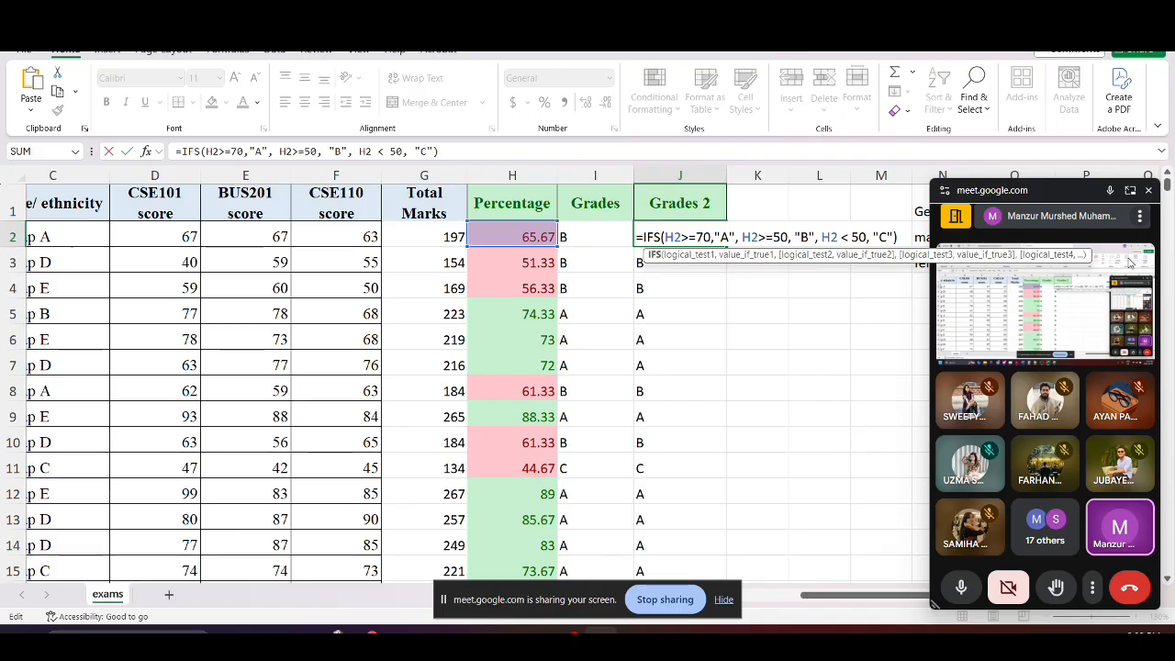
{"action": "key", "text": "Escape"}
{"action": "double_click", "coordinate": [587, 237]}
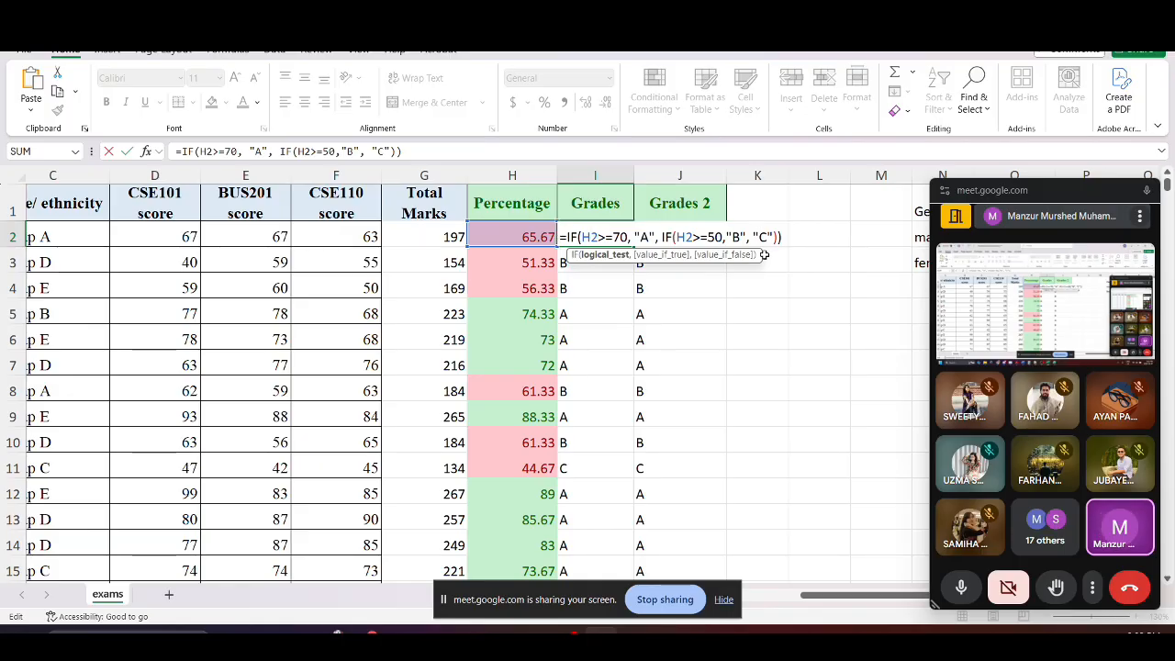
{"action": "key", "text": "Escape"}
{"action": "double_click", "coordinate": [661, 245]}
{"action": "scroll", "coordinate": [661, 246], "scroll_direction": "up", "scroll_amount": 20}
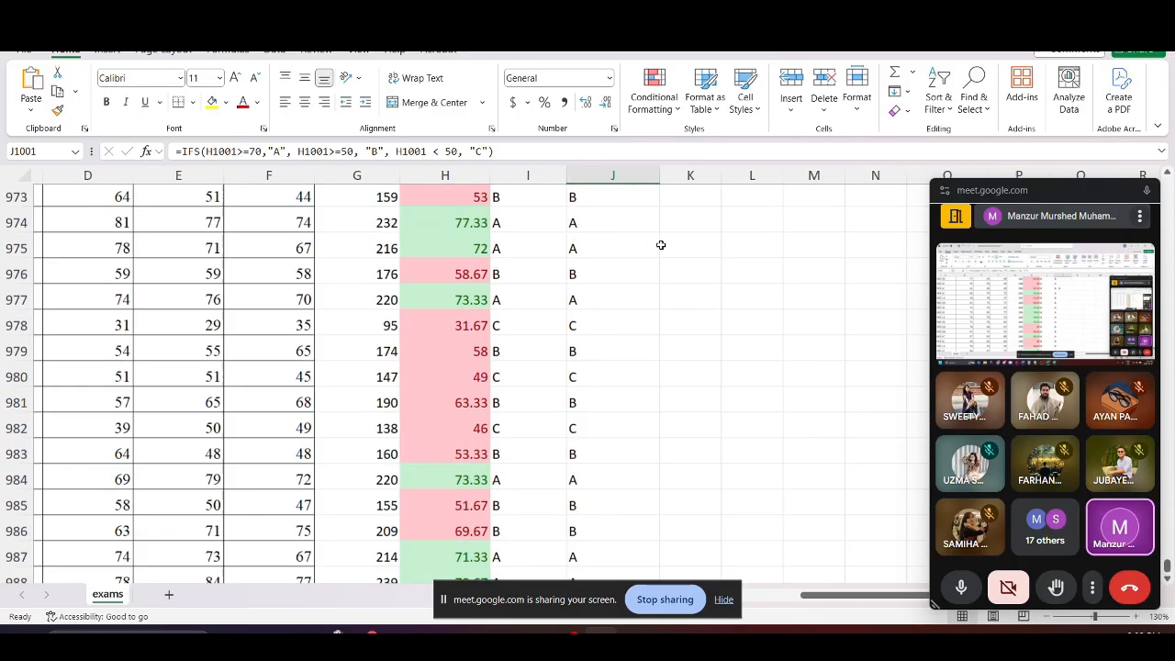
{"action": "scroll", "coordinate": [661, 245], "scroll_direction": "up", "scroll_amount": 20}
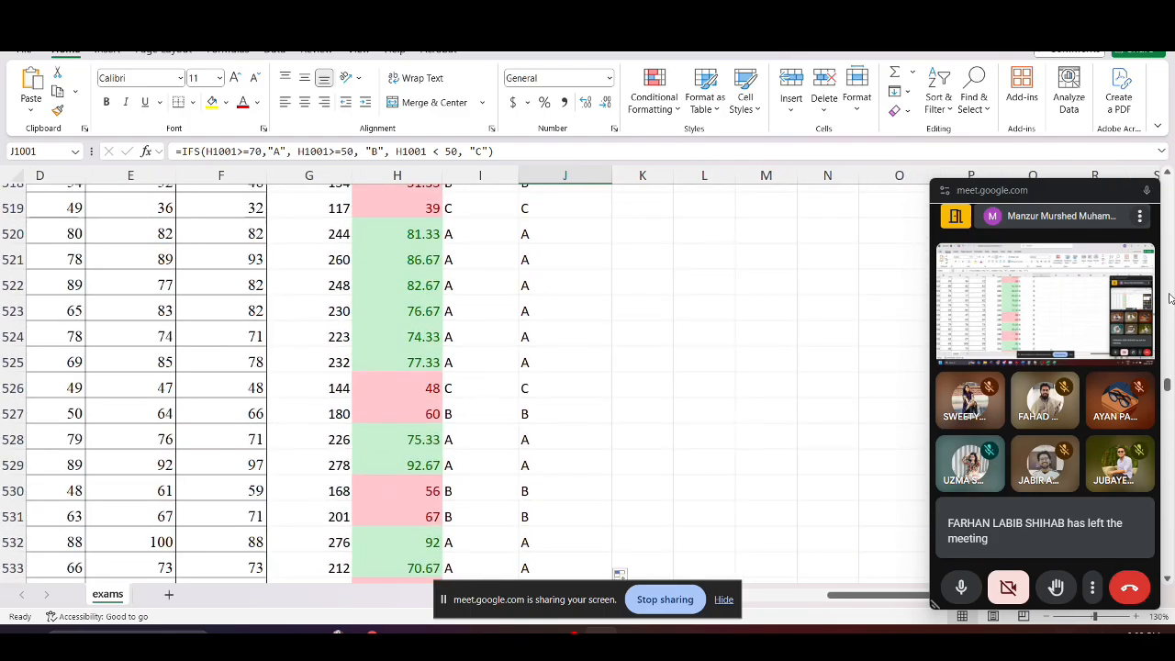
{"action": "left_click_drag", "start_coordinate": [1168, 385], "coordinate": [1168, 184]}
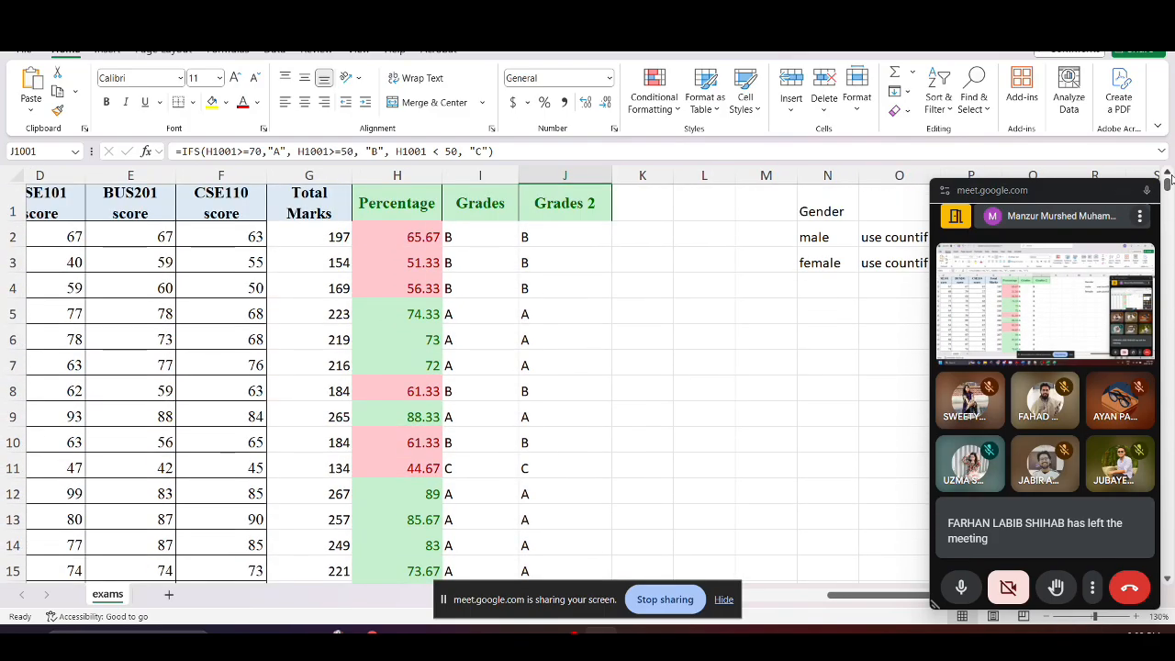
{"action": "double_click", "coordinate": [566, 237]}
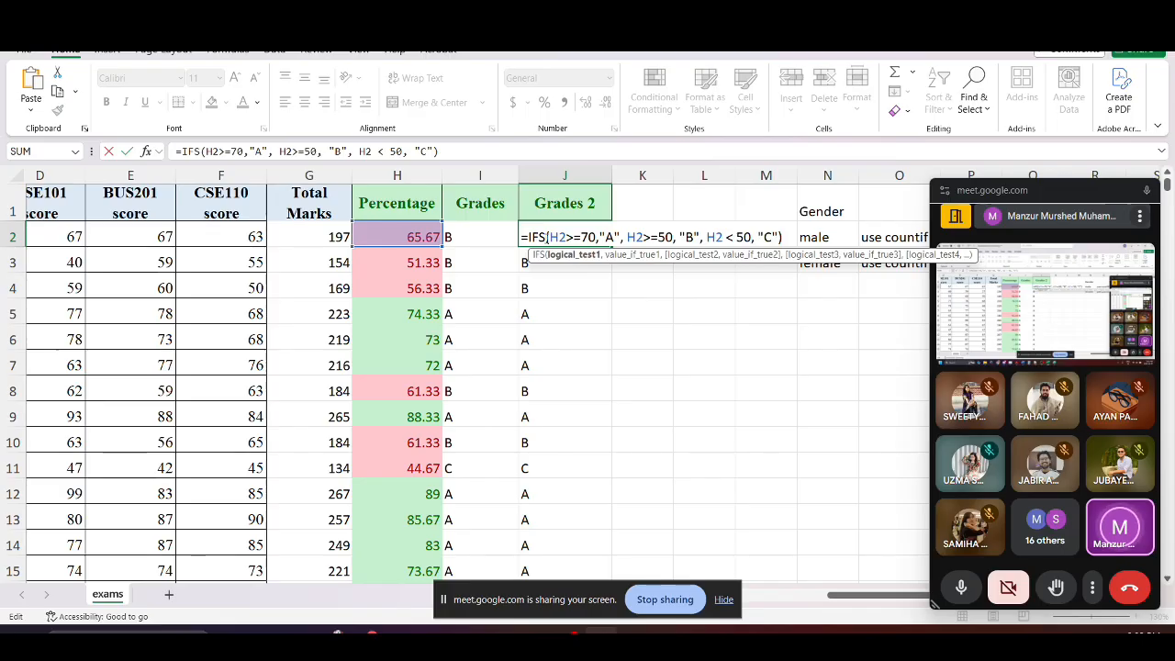
{"action": "key", "text": "Escape"}
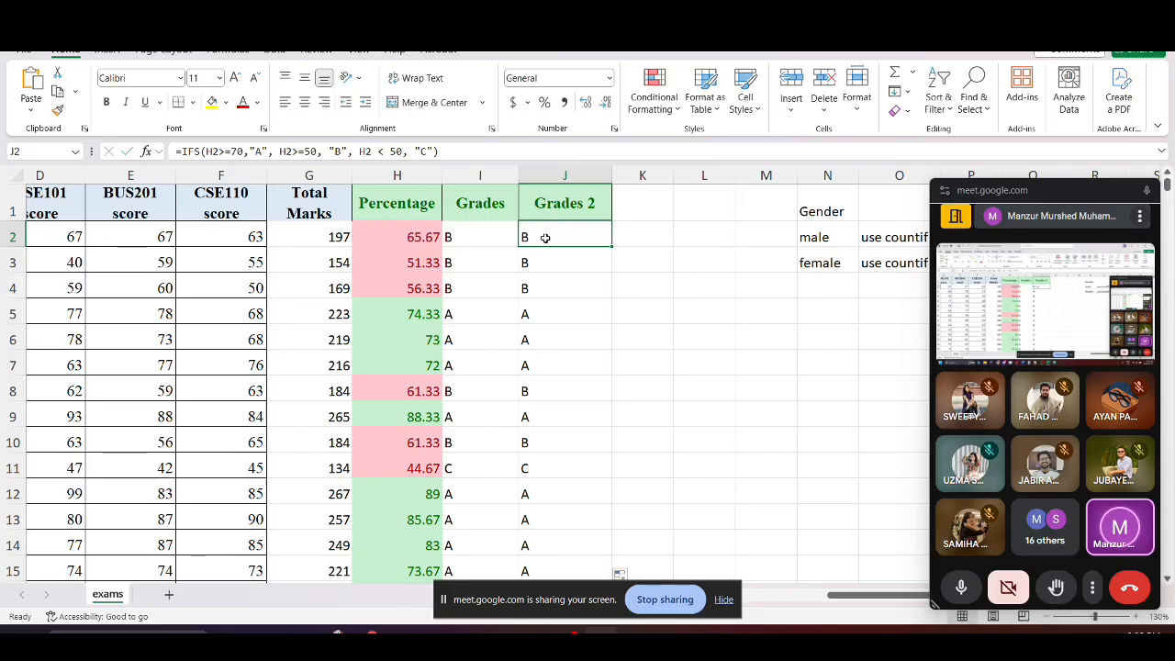
{"action": "double_click", "coordinate": [498, 233]}
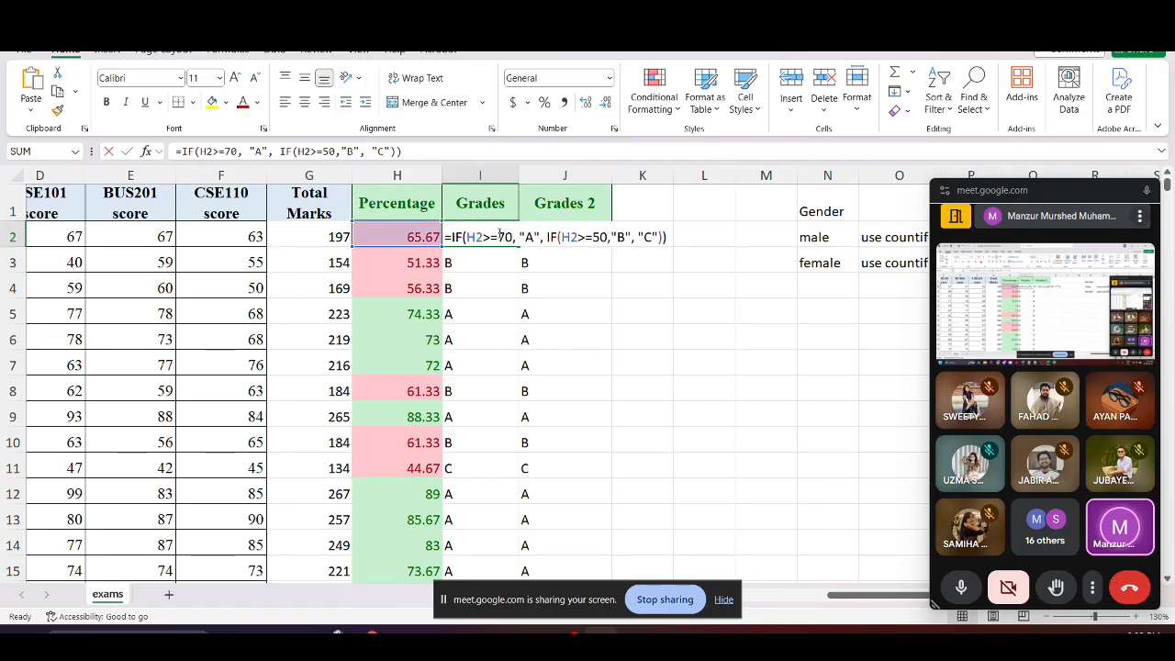
{"action": "key", "text": "Escape"}
{"action": "double_click", "coordinate": [566, 233]}
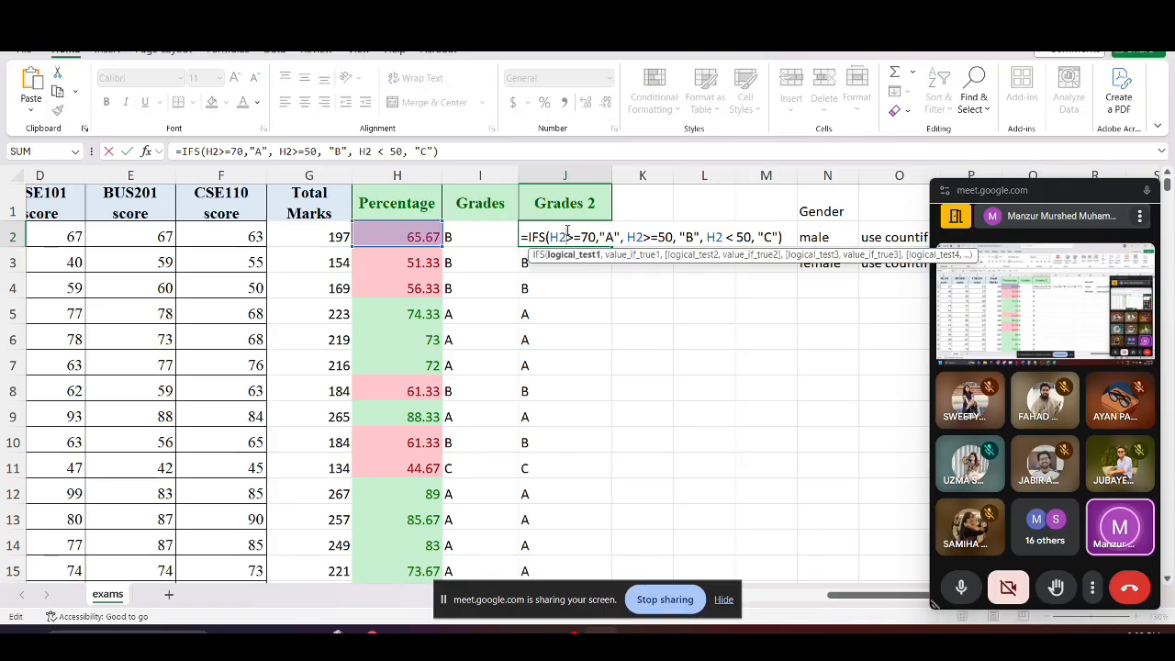
{"action": "key", "text": "Escape"}
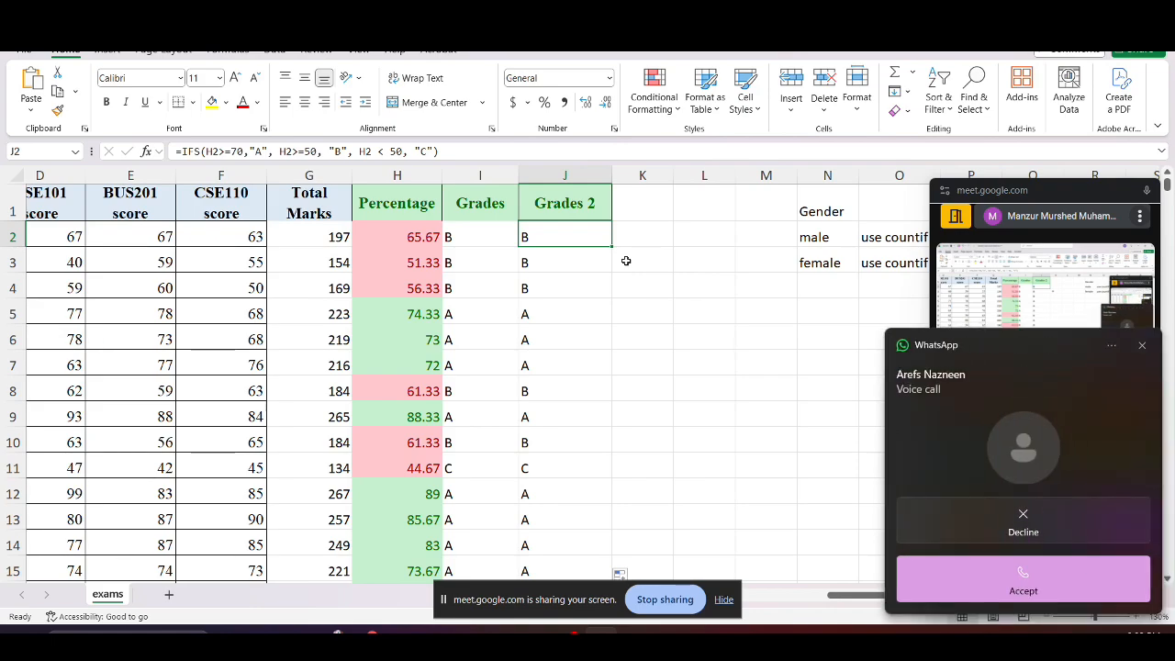
Decline the incoming WhatsApp voice call and mute the Google Meet microphone
{"action": "left_click", "coordinate": [1028, 529]}
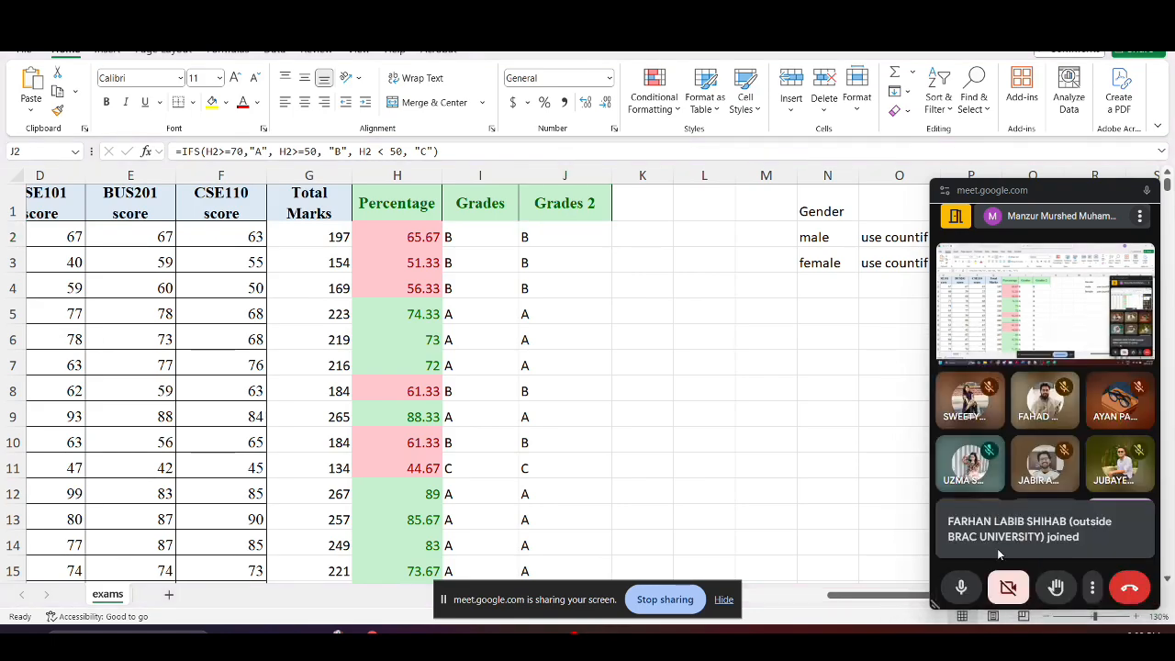
{"action": "left_click", "coordinate": [962, 587]}
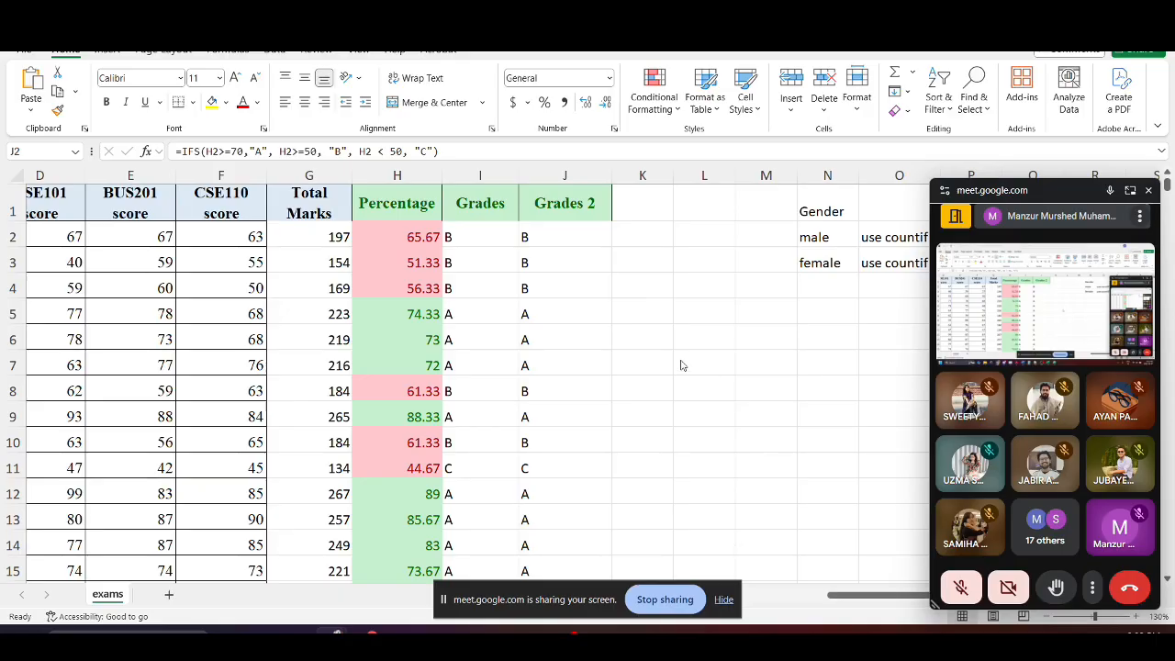
Switch to the Lab 06 Classwork document in Google Docs and read the COUNTIF and COUNTIFS tasks with the sample grade table
{"action": "key", "text": "alt+Tab"}
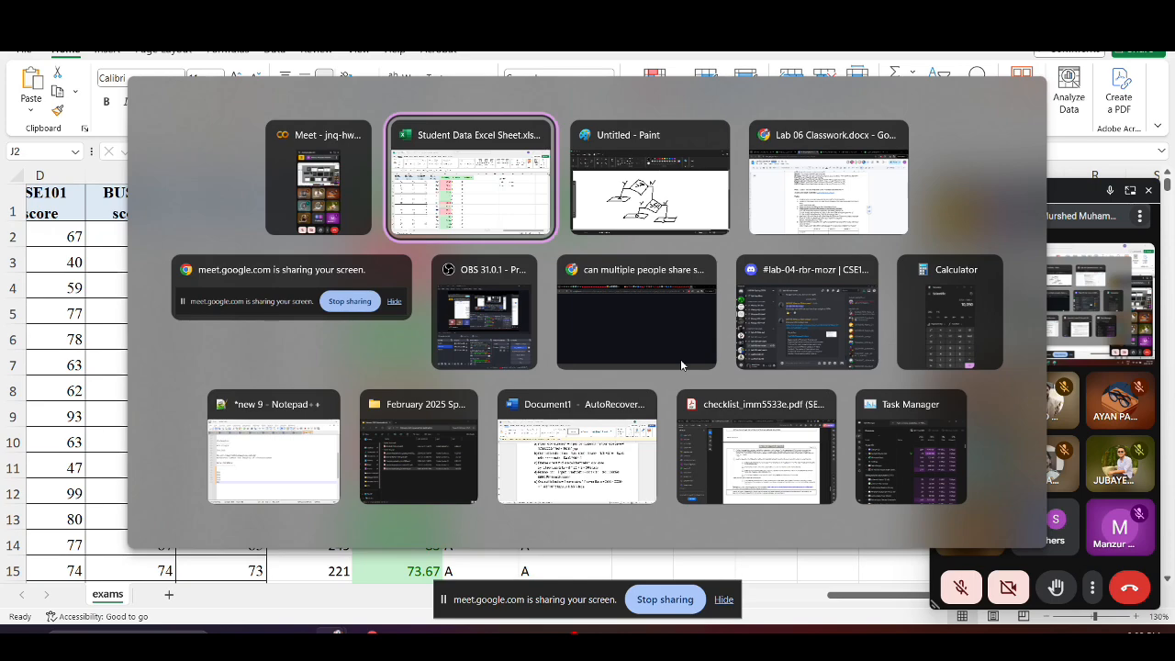
{"action": "key", "text": "alt+Tab"}
{"action": "key", "text": "alt+Tab"}
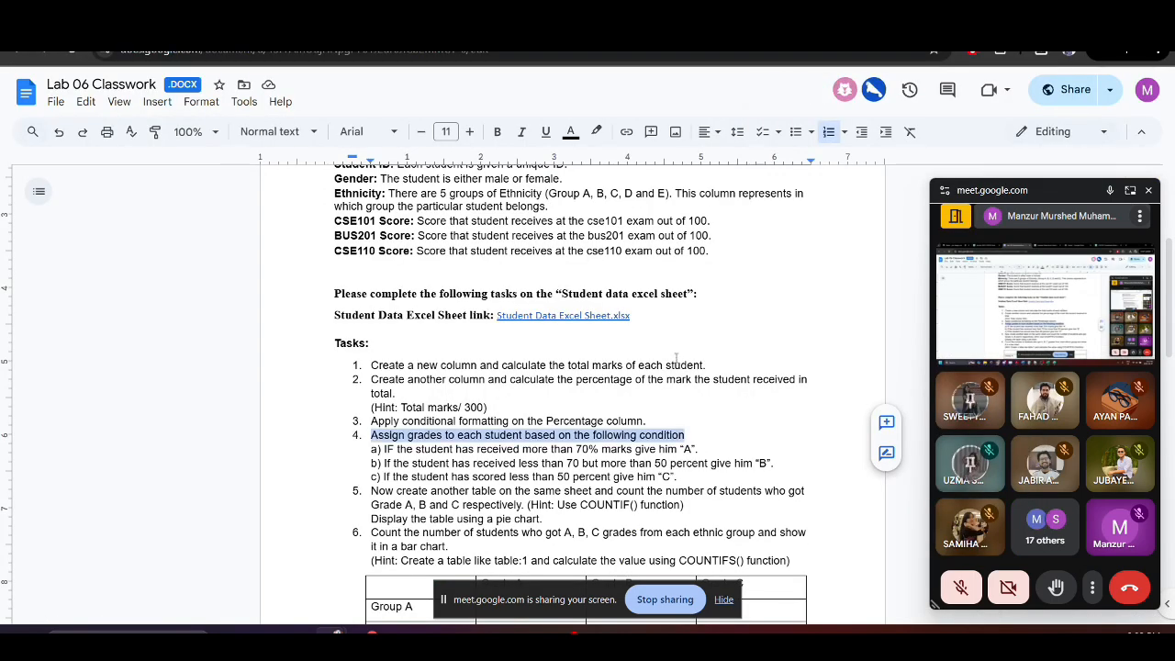
{"action": "left_click", "coordinate": [474, 422]}
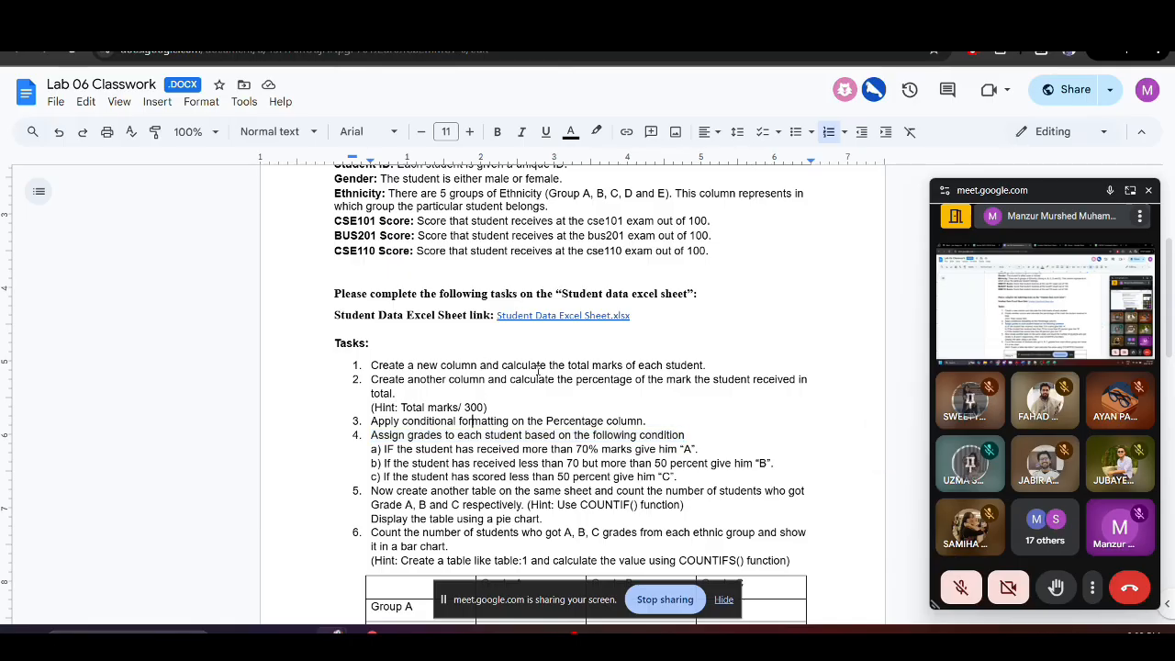
{"action": "left_click", "coordinate": [959, 592]}
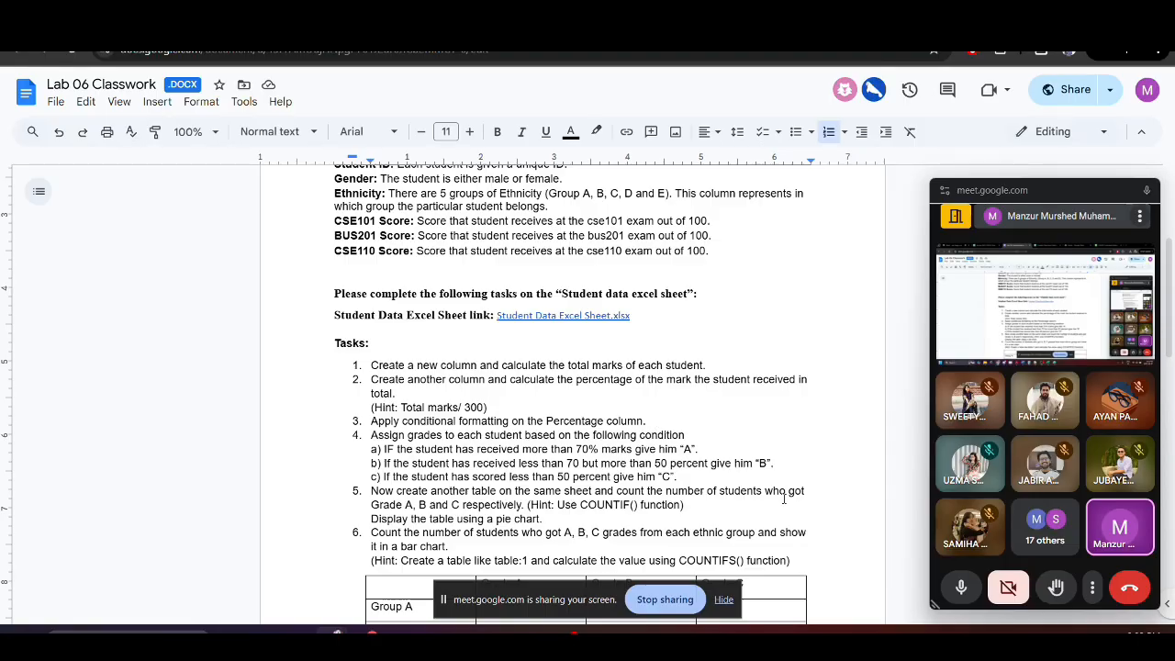
{"action": "scroll", "coordinate": [784, 499], "scroll_direction": "down", "scroll_amount": 3}
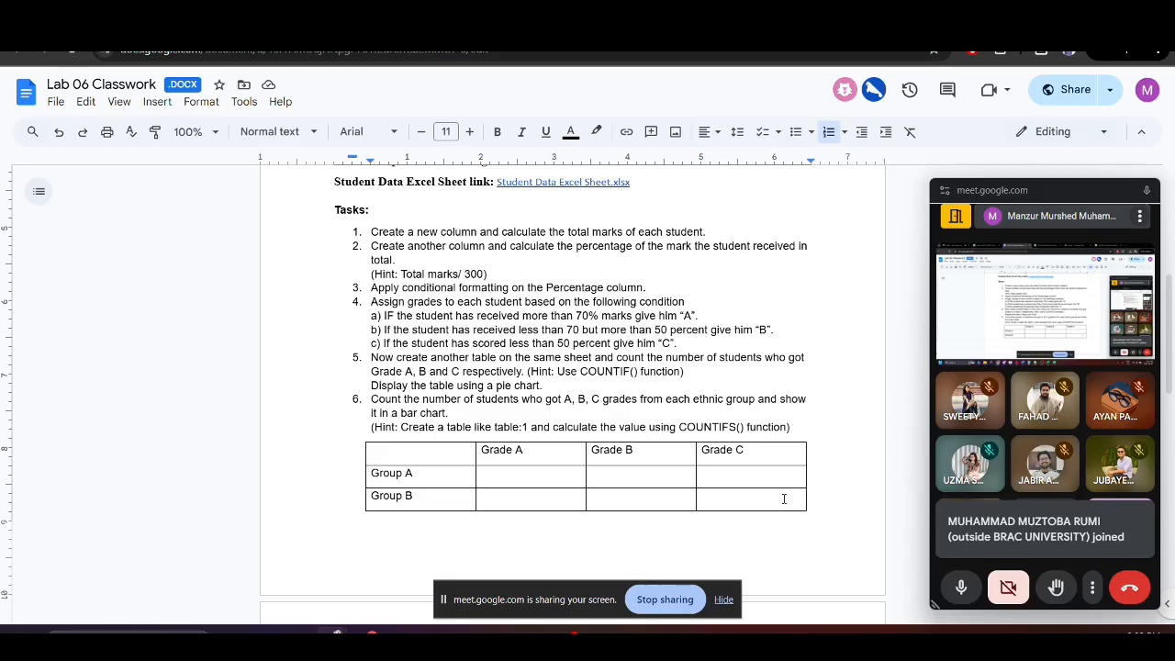
Switch the Google Meet microphone between muted and unmuted, and check the recording in OBS
{"action": "left_click", "coordinate": [960, 587]}
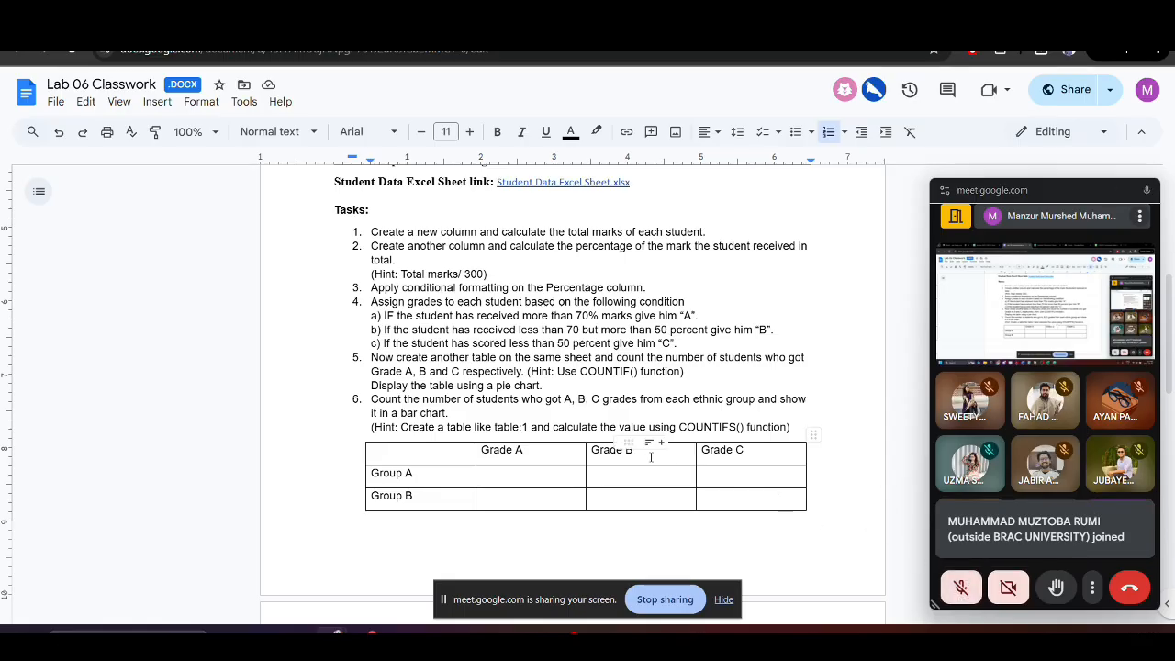
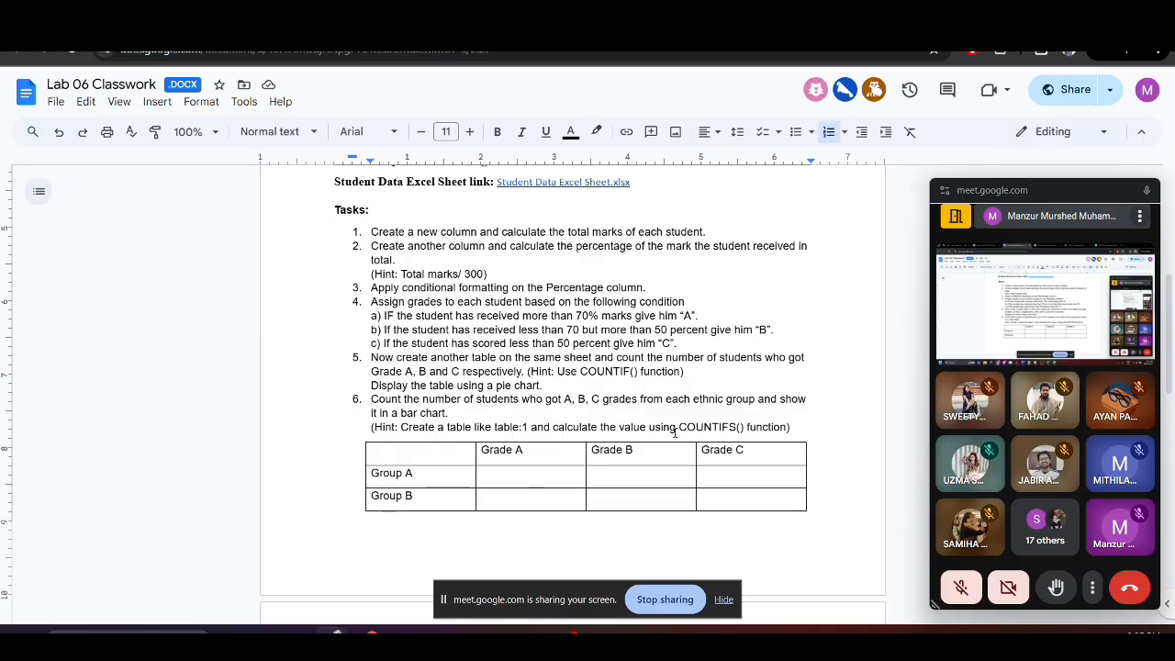
{"action": "left_click", "coordinate": [962, 586]}
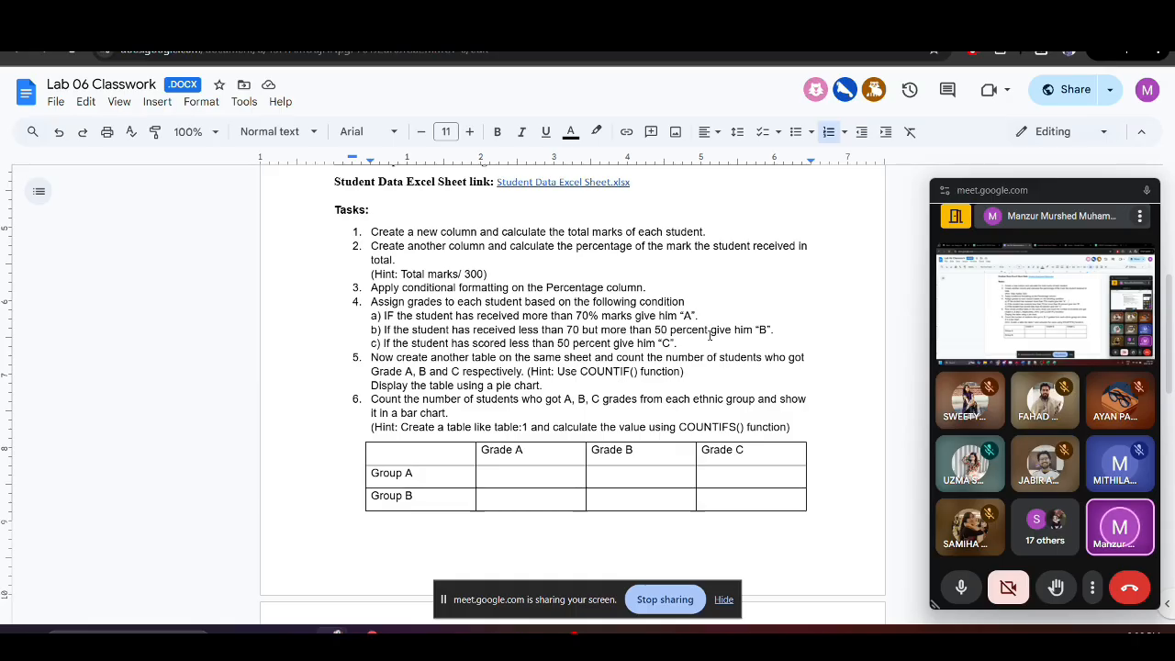
{"action": "left_click", "coordinate": [961, 590]}
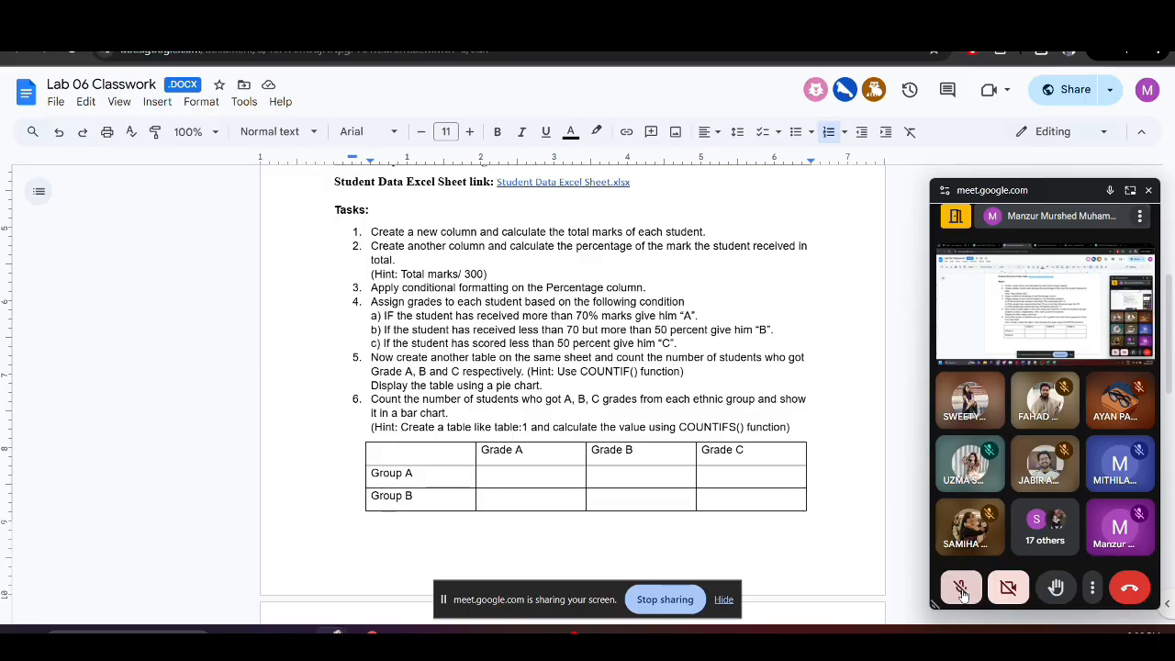
{"action": "left_click", "coordinate": [961, 592]}
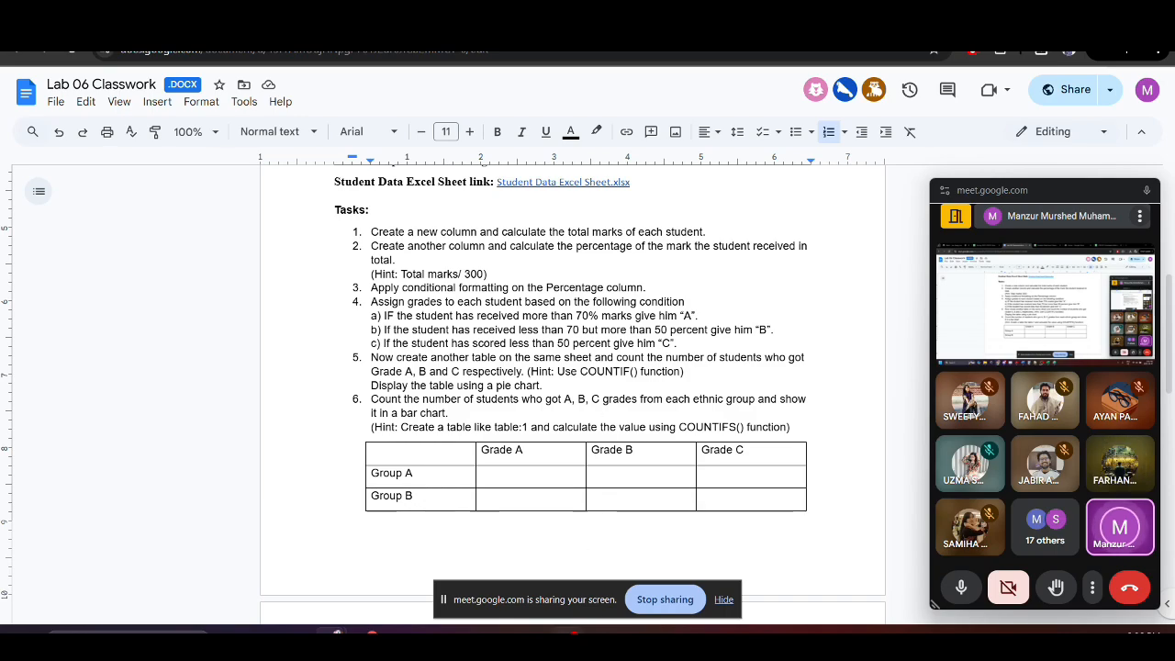
{"action": "left_click", "coordinate": [570, 634]}
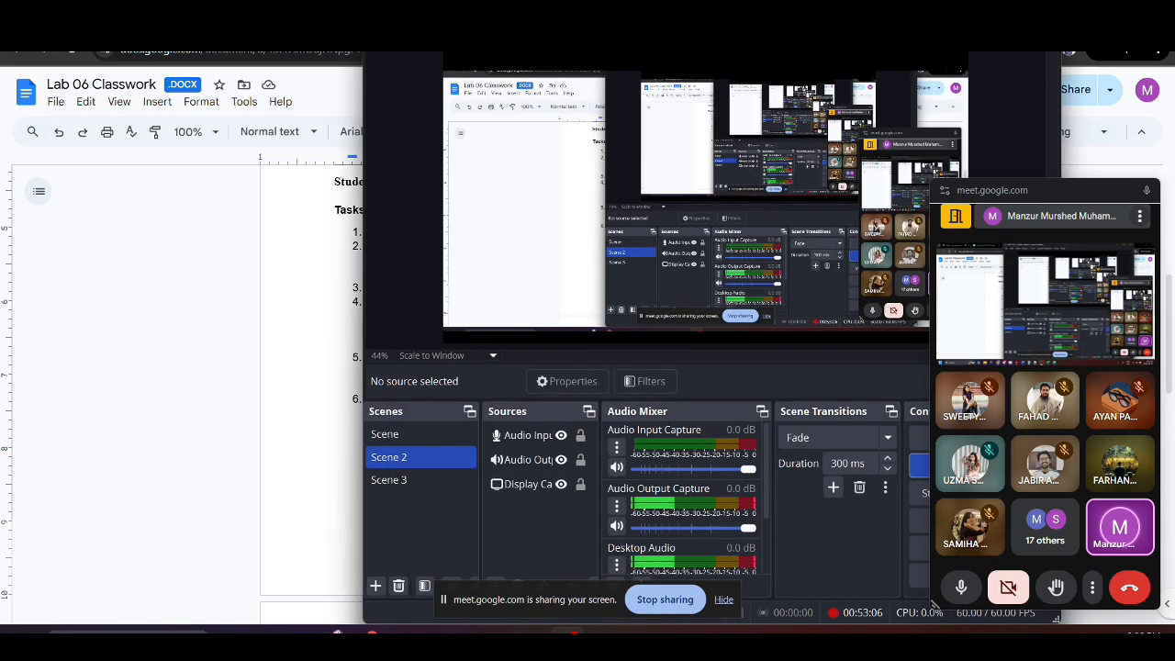
{"action": "left_click", "coordinate": [570, 632]}
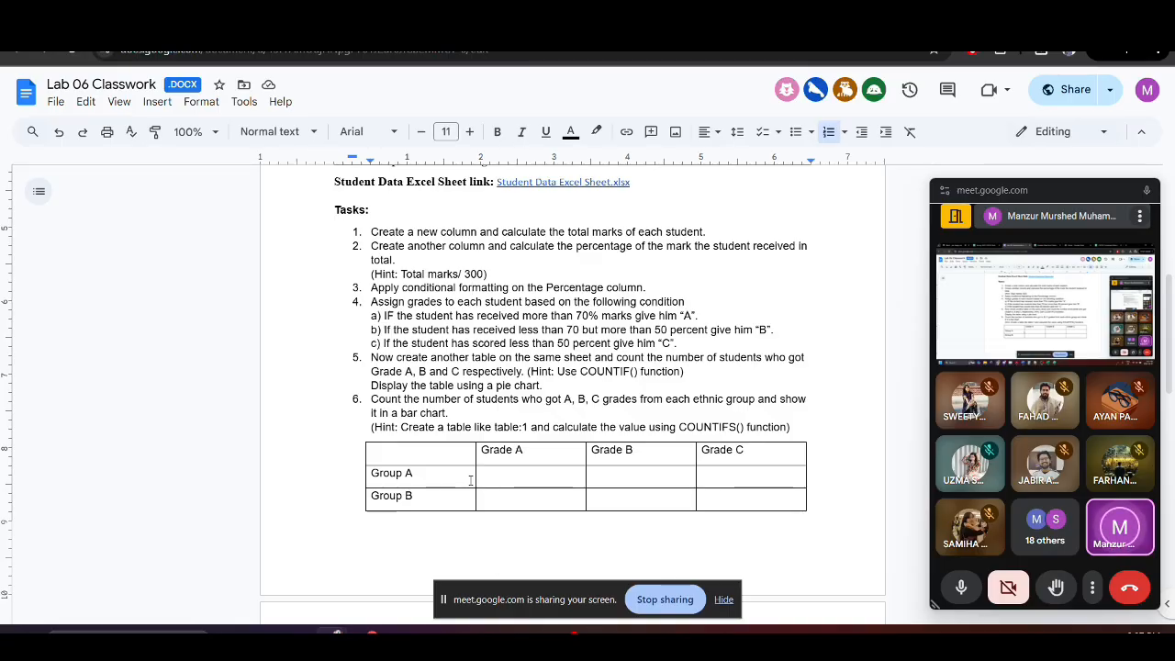
Return to the Student Data Excel Sheet, close the floating Meet window and clear the "use countif" placeholders in O2:O3
{"action": "mouse_move", "coordinate": [601, 635]}
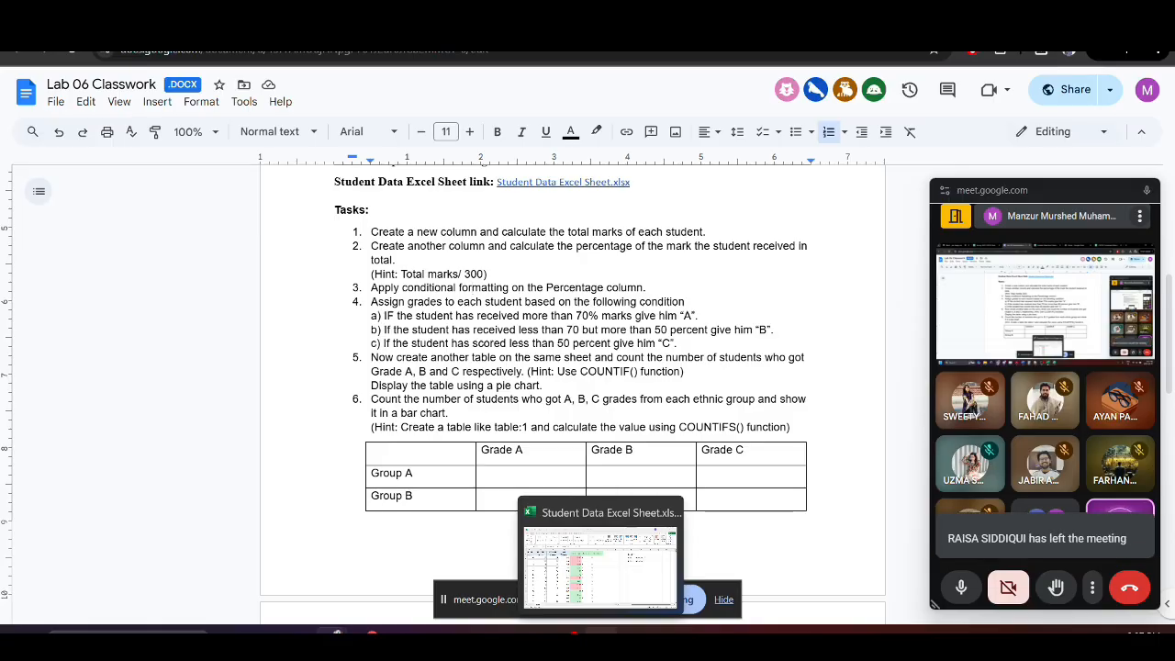
{"action": "left_click", "coordinate": [601, 635]}
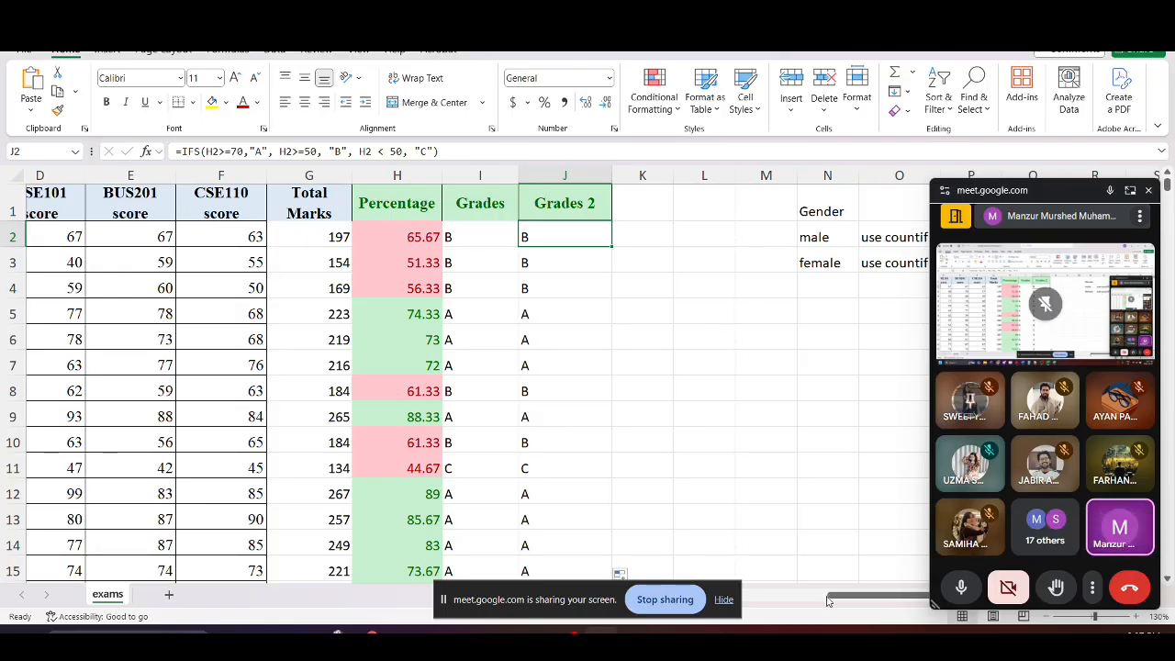
{"action": "left_click", "coordinate": [1147, 193]}
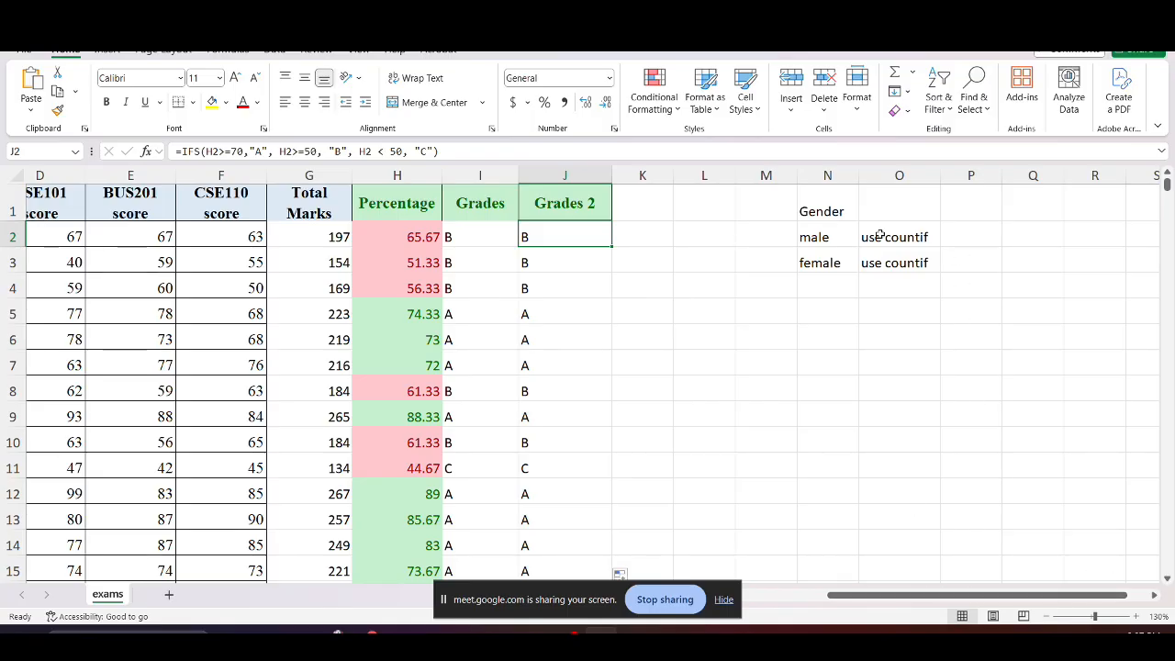
{"action": "left_click_drag", "start_coordinate": [879, 237], "coordinate": [884, 252]}
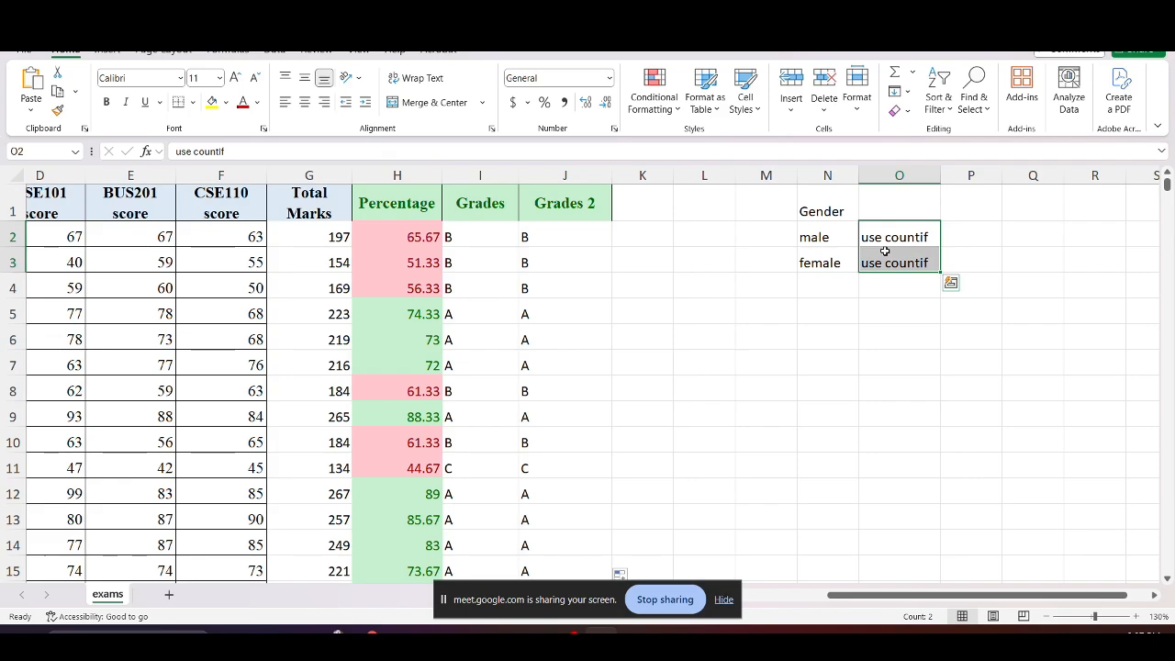
{"action": "key", "text": "Delete"}
{"action": "left_click", "coordinate": [824, 278]}
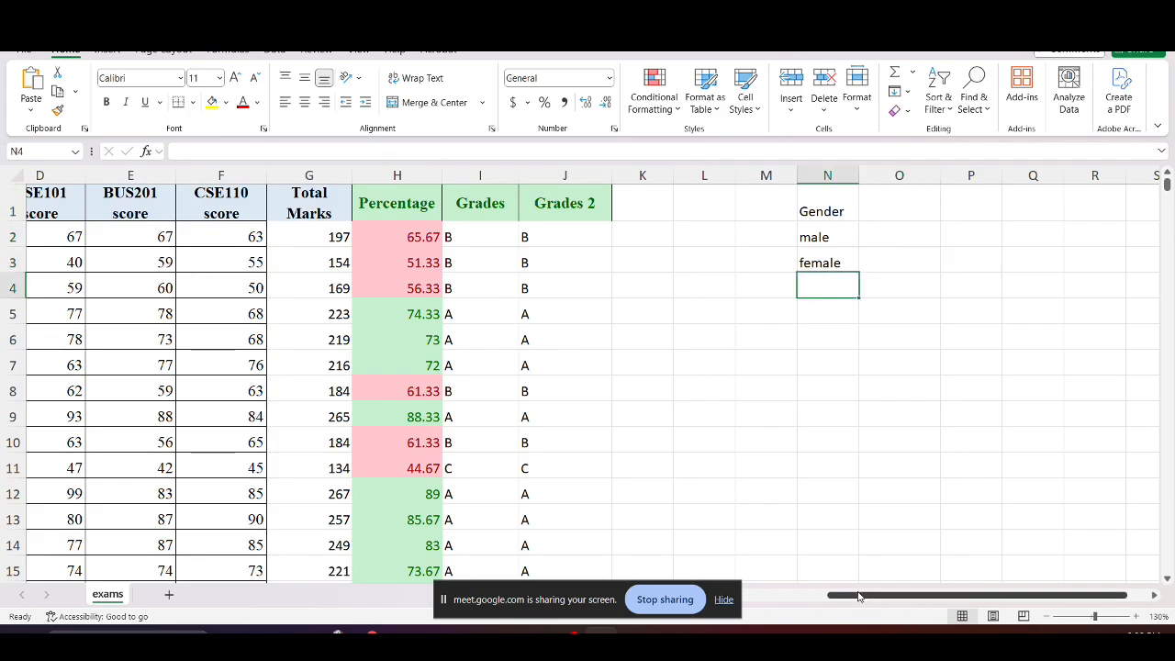
Zoom the sheet out to 120% and narrow the race/ethnicity, CSE101, BUS201 and CSE110 score columns to fit their headers
{"action": "left_click_drag", "start_coordinate": [858, 596], "coordinate": [740, 620]}
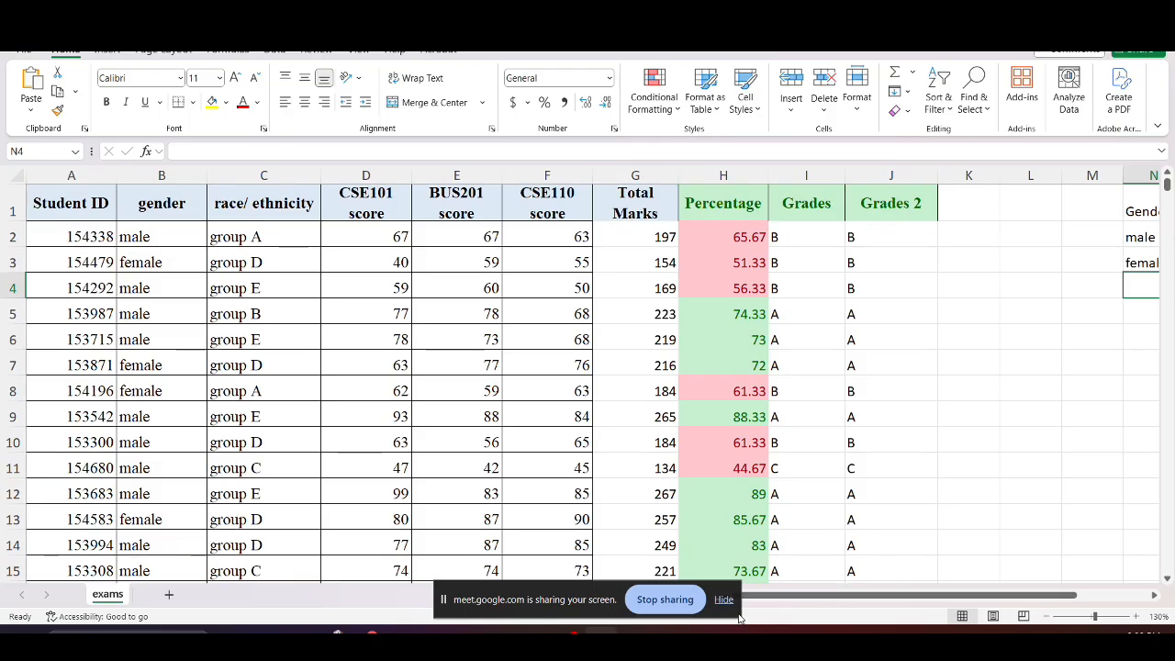
{"action": "left_click", "coordinate": [1047, 617]}
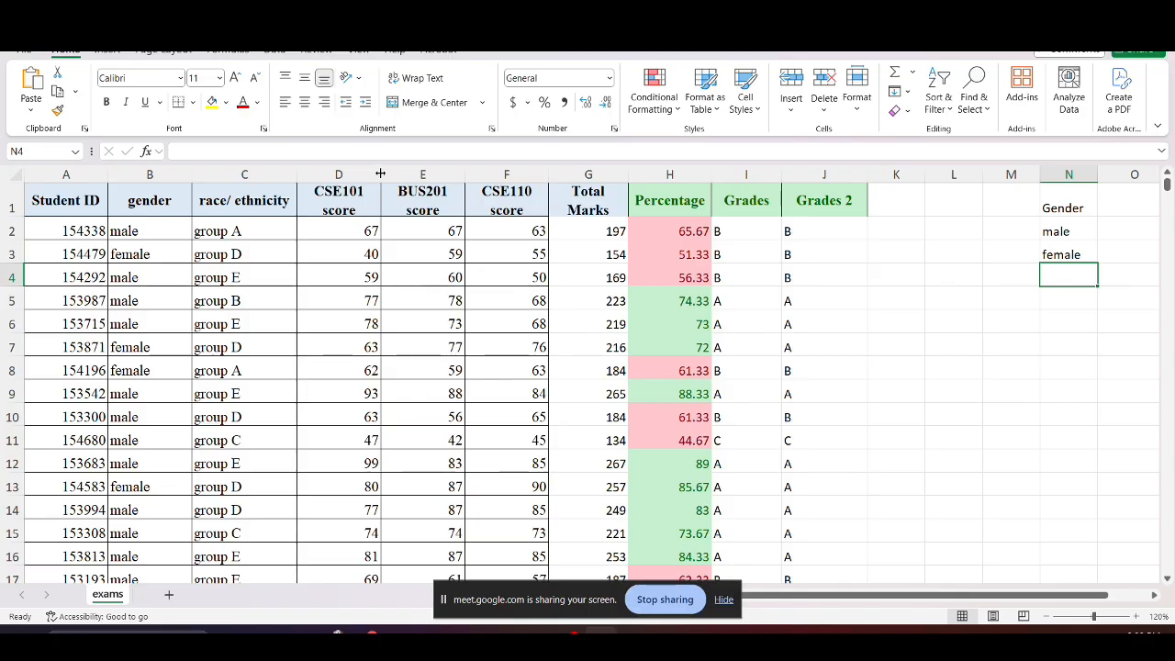
{"action": "left_click_drag", "start_coordinate": [380, 173], "coordinate": [364, 174]}
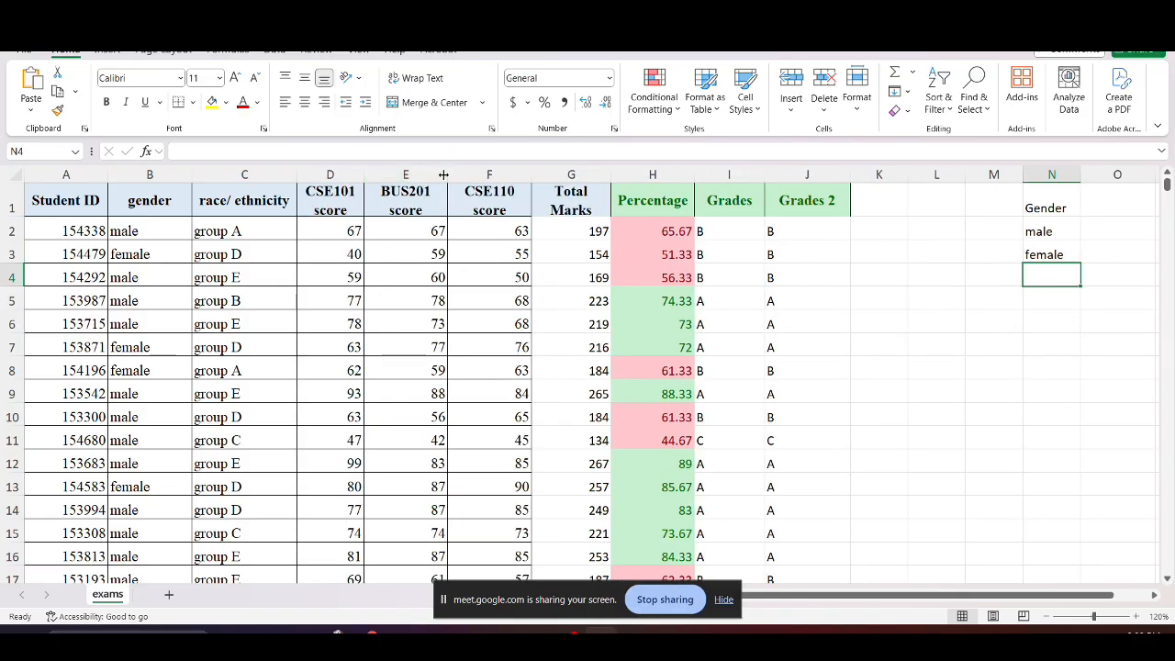
{"action": "left_click_drag", "start_coordinate": [447, 173], "coordinate": [427, 173]}
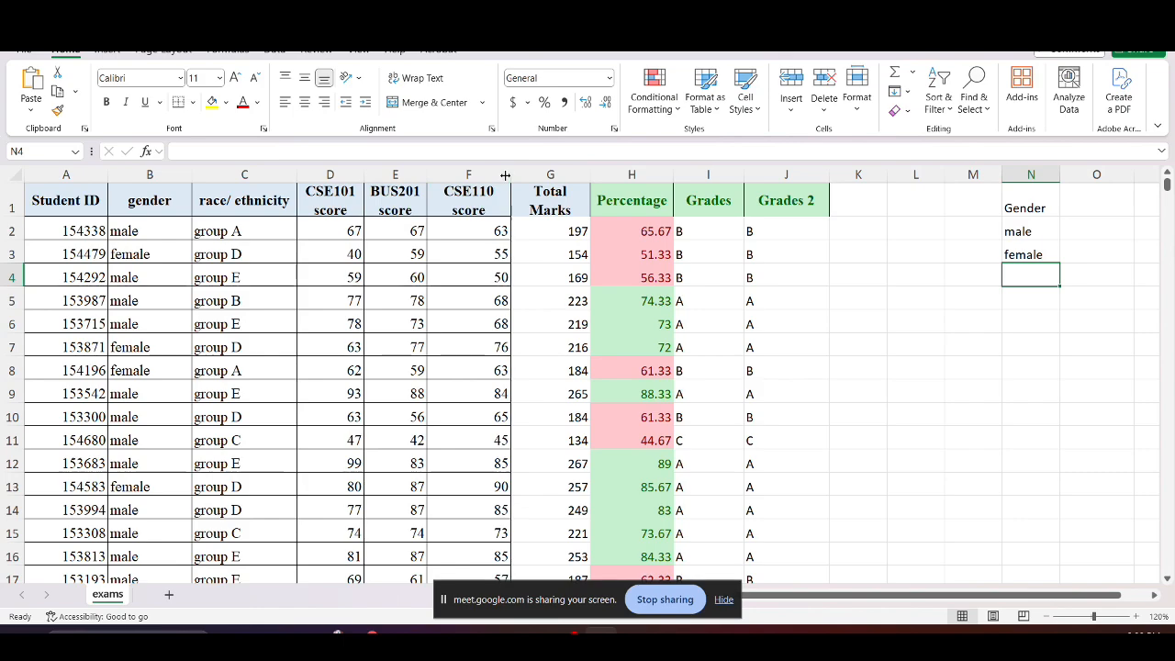
{"action": "left_click_drag", "start_coordinate": [511, 173], "coordinate": [485, 174]}
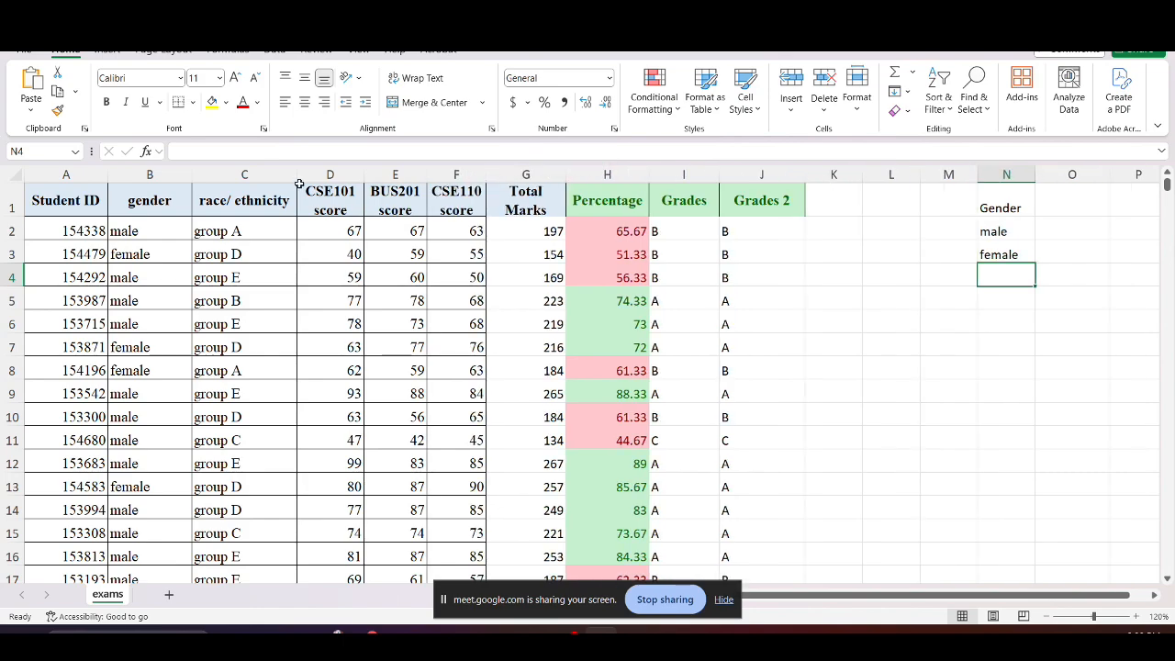
{"action": "left_click_drag", "start_coordinate": [298, 176], "coordinate": [258, 170]}
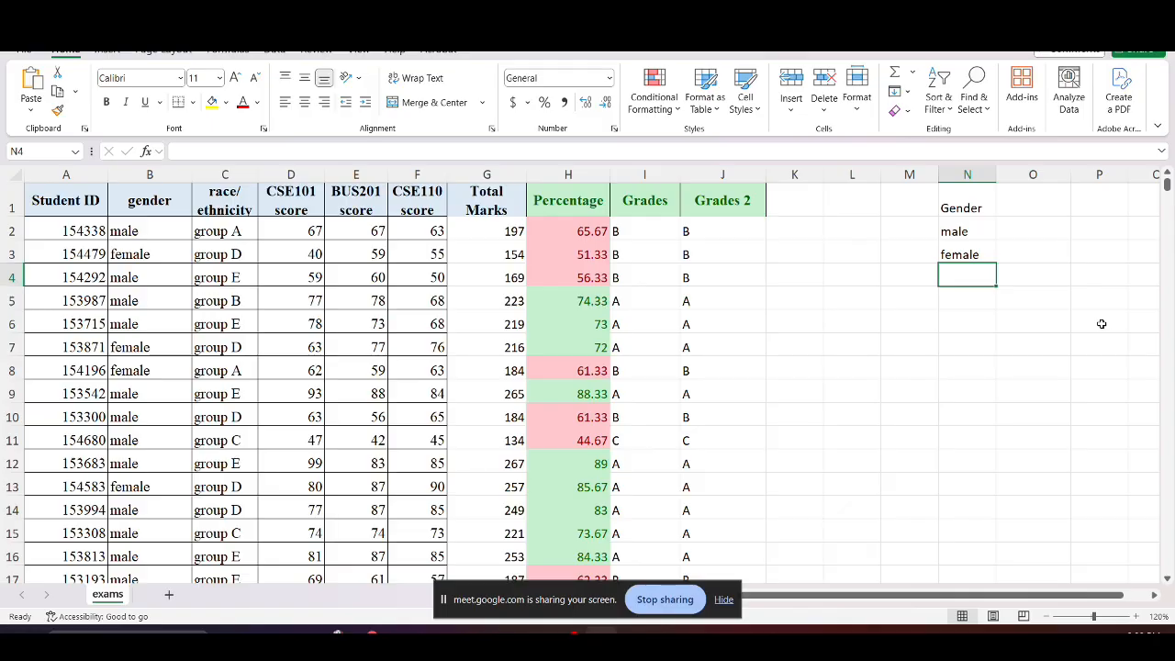
Count the male students in O2 with the formula =COUNTIF(B2:B1001, "male")
{"action": "left_click", "coordinate": [1016, 235]}
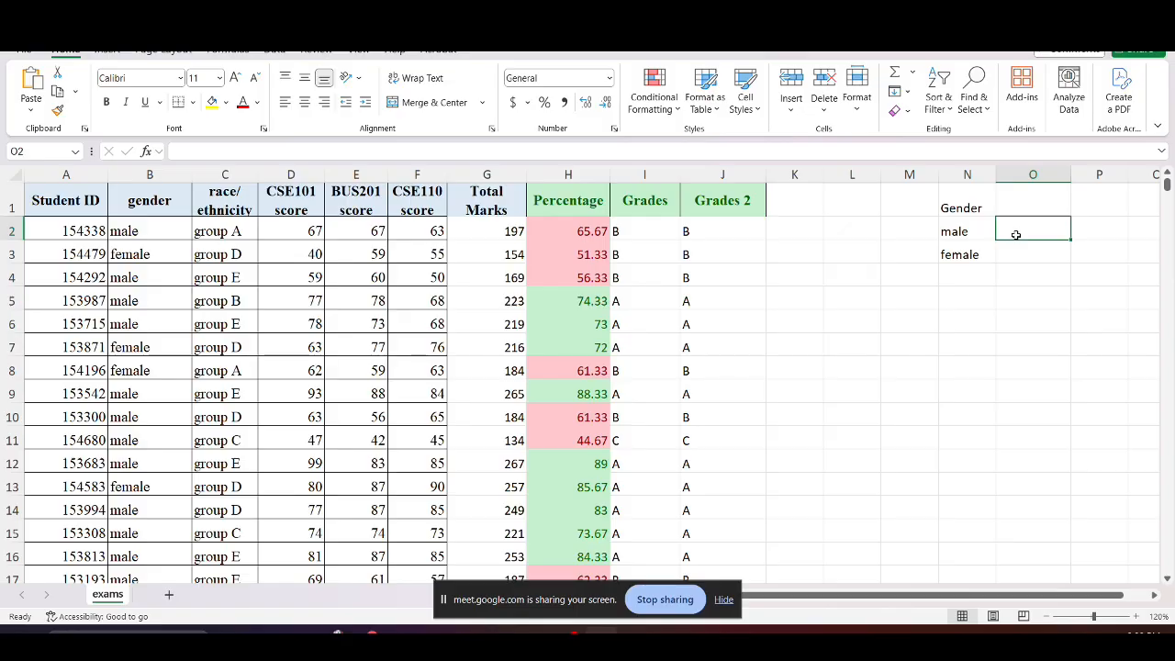
{"action": "type", "text": "=COUNTIF"}
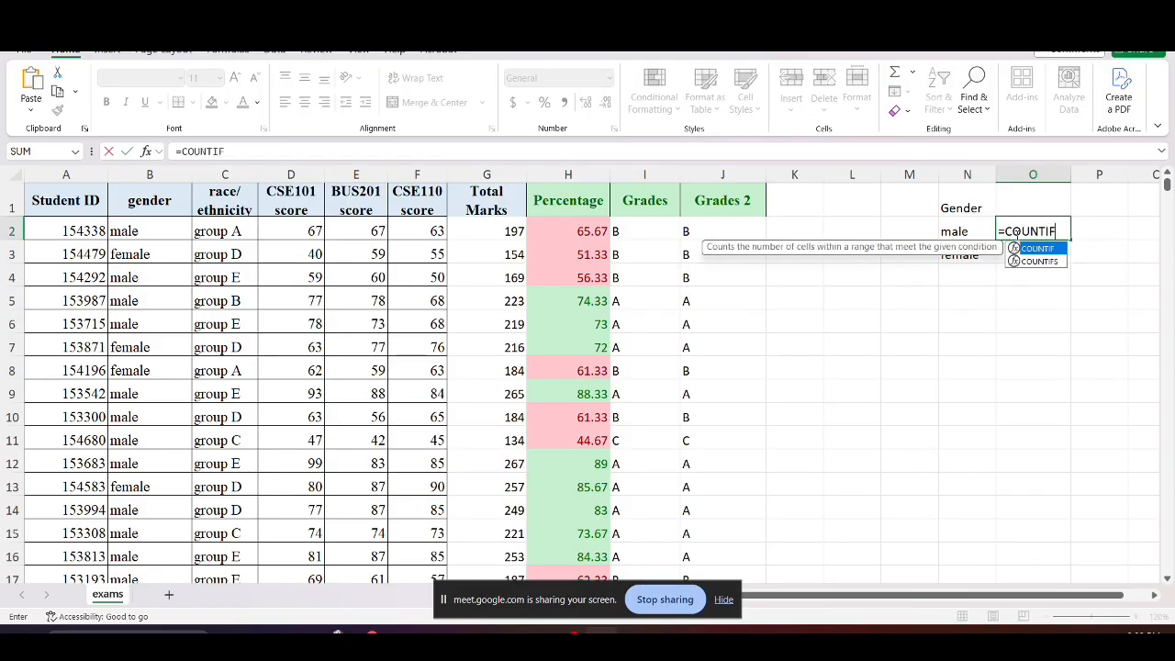
{"action": "type", "text": "("}
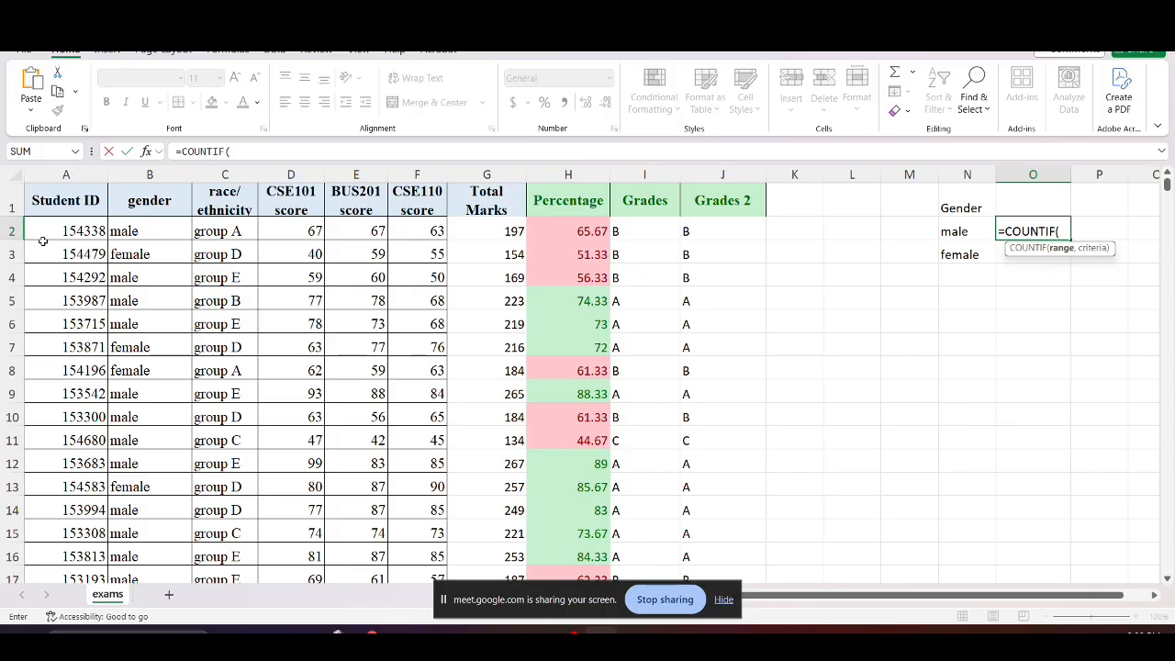
{"action": "left_click", "coordinate": [156, 237]}
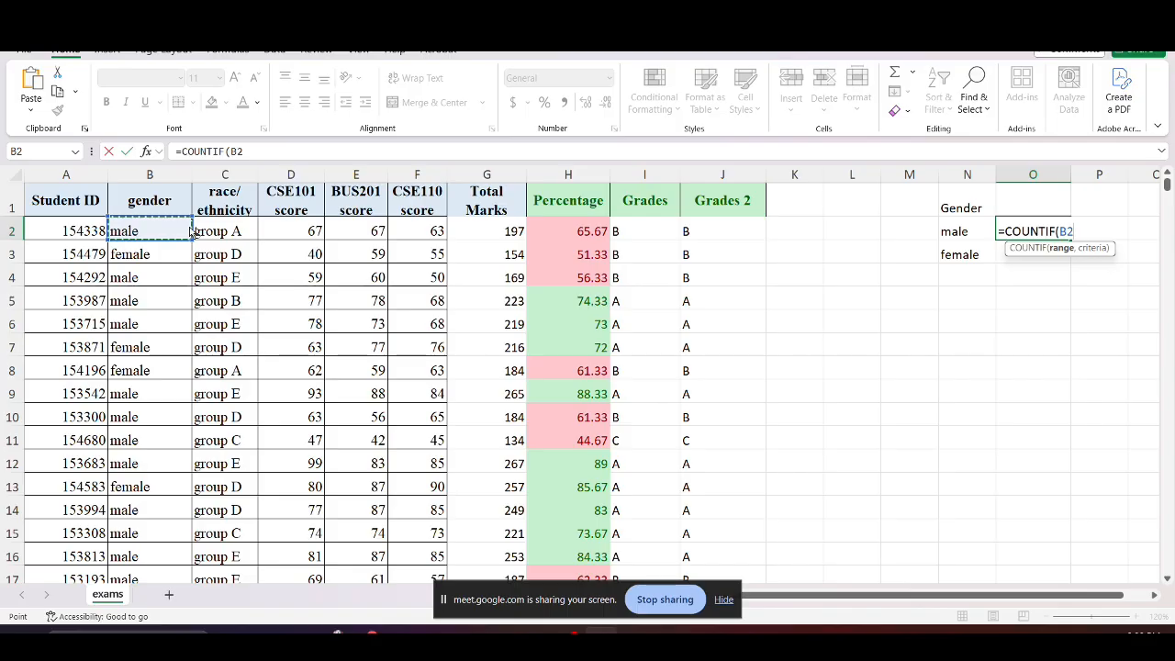
{"action": "key", "text": "ctrl+shift+Down"}
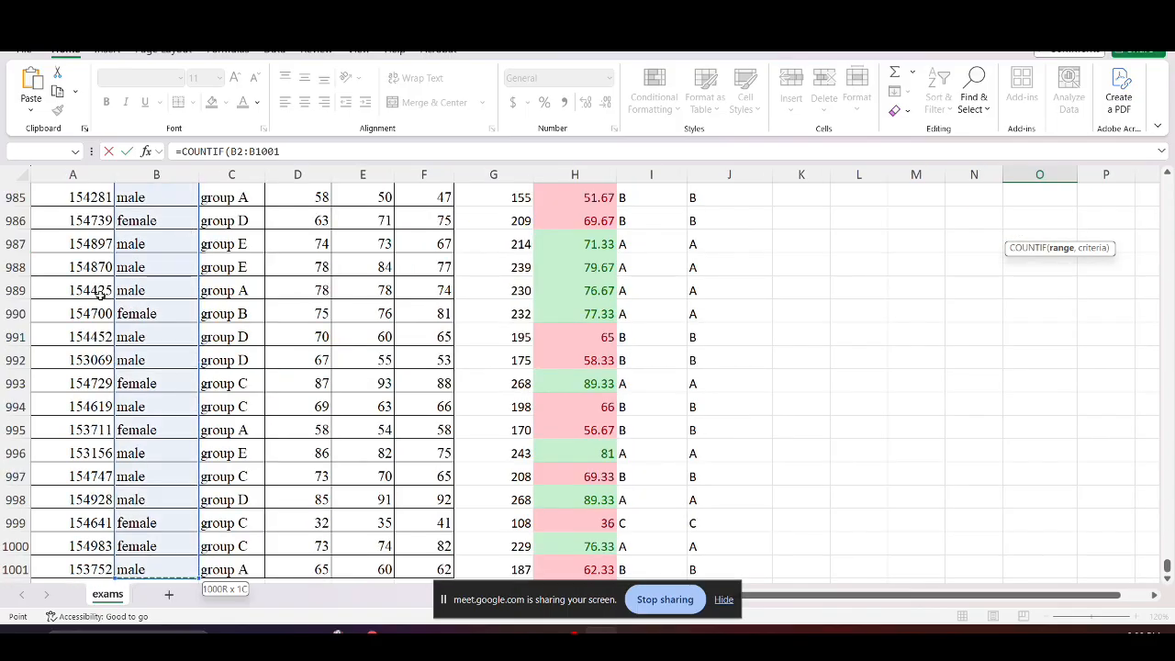
{"action": "scroll", "coordinate": [153, 485], "scroll_direction": "down", "scroll_amount": 1}
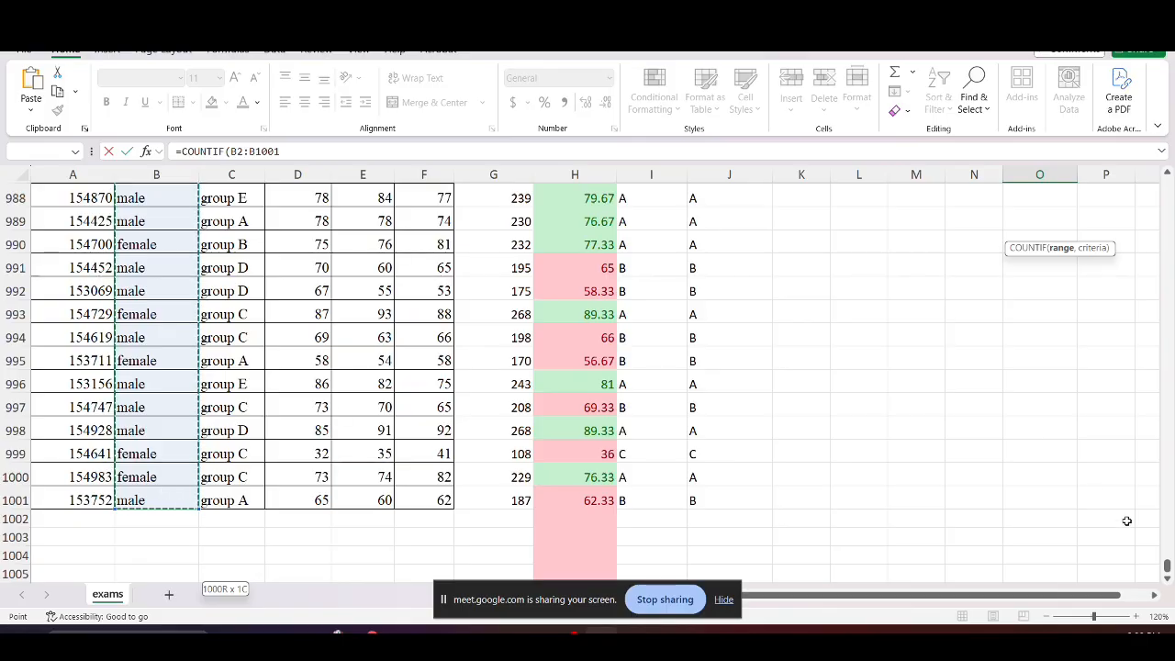
{"action": "left_click_drag", "start_coordinate": [1166, 565], "coordinate": [1162, 183]}
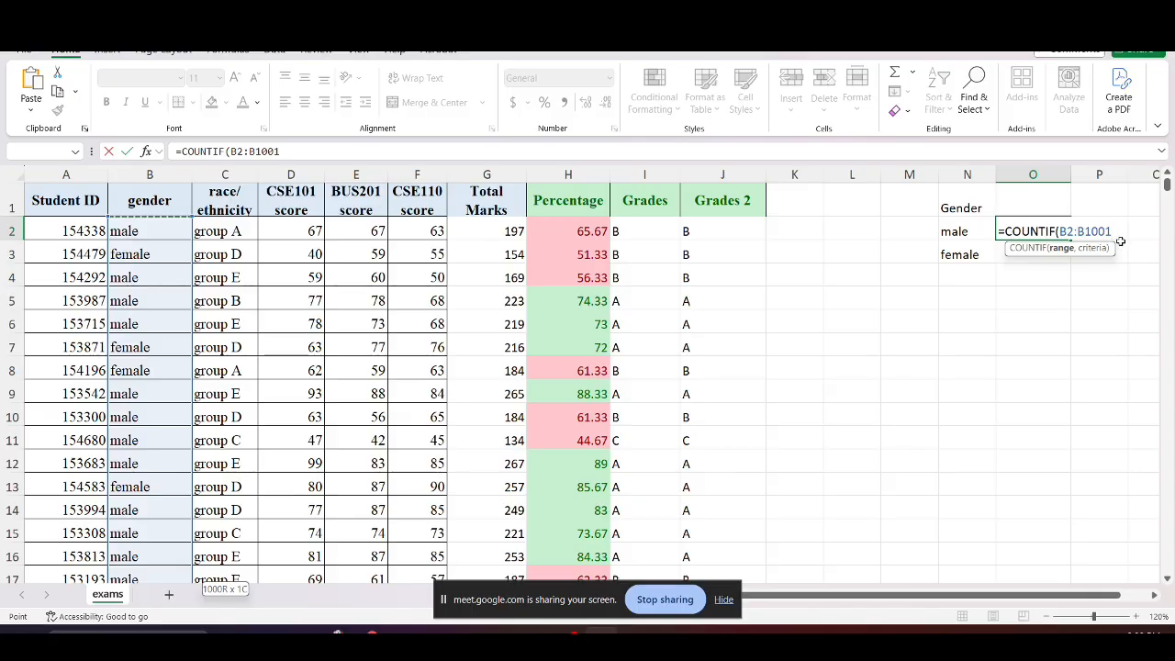
{"action": "type", "text": ","}
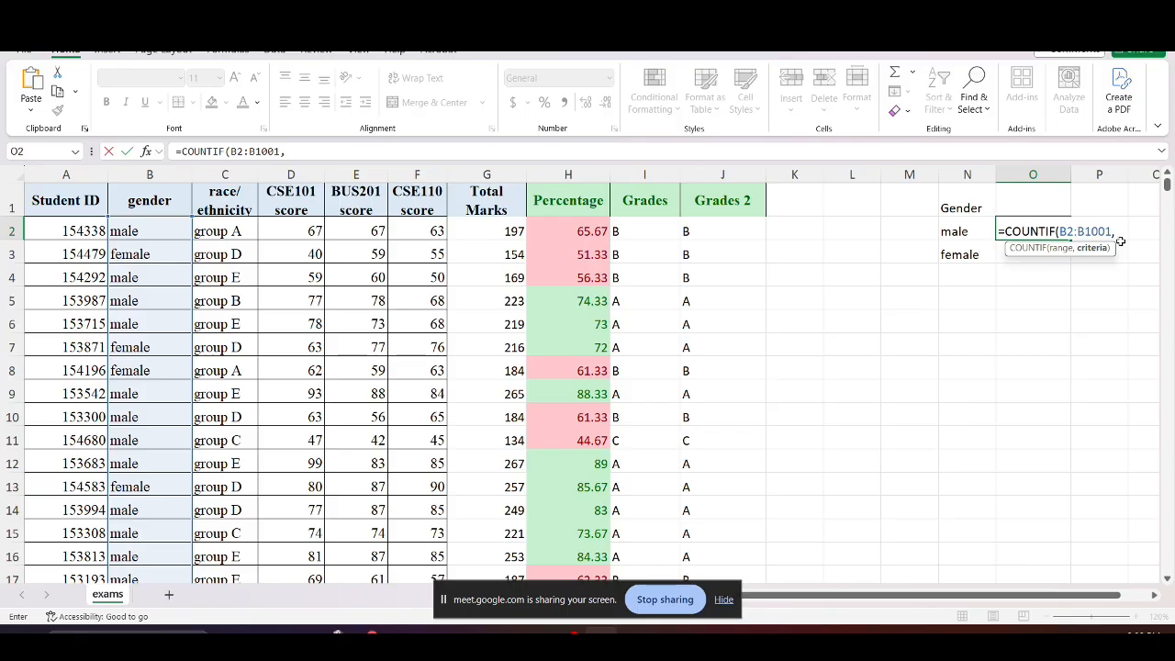
{"action": "type", "text": " \"male\""}
{"action": "left_click", "coordinate": [1154, 596]}
{"action": "left_click", "coordinate": [1154, 596]}
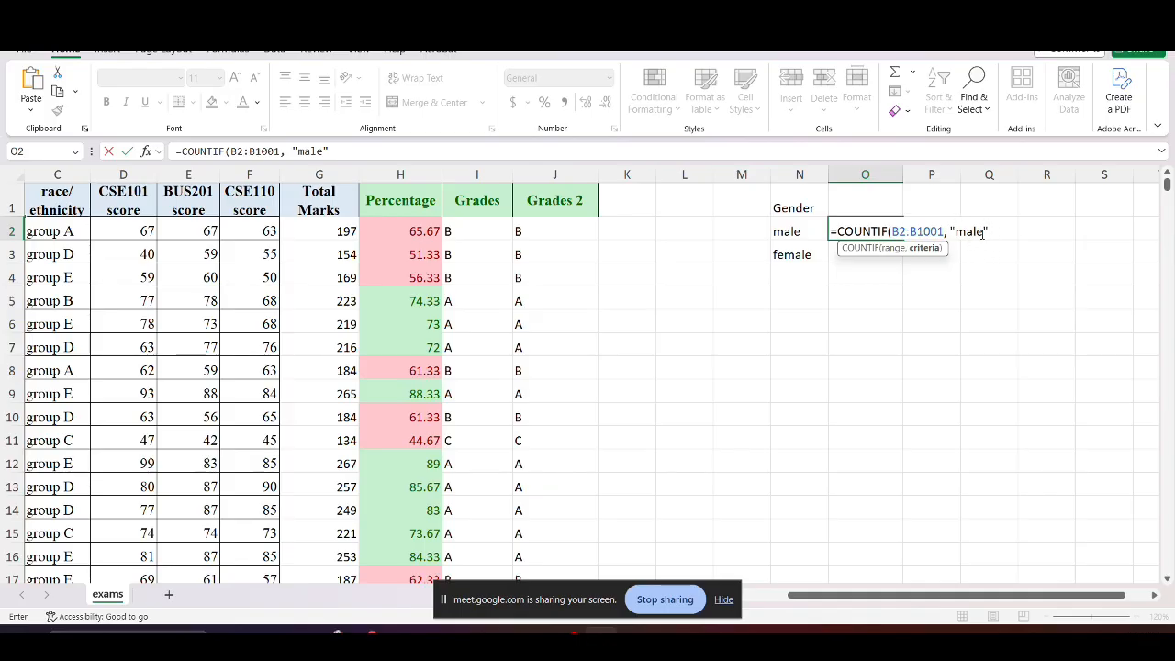
{"action": "type", "text": ")"}
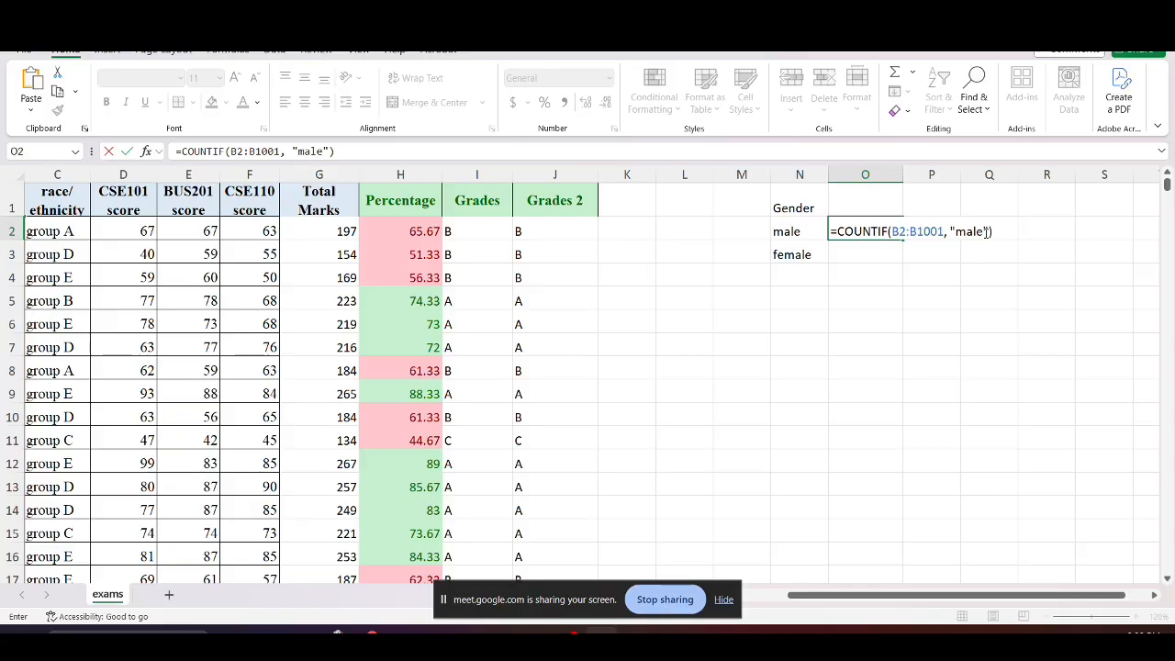
{"action": "key", "text": "Return"}
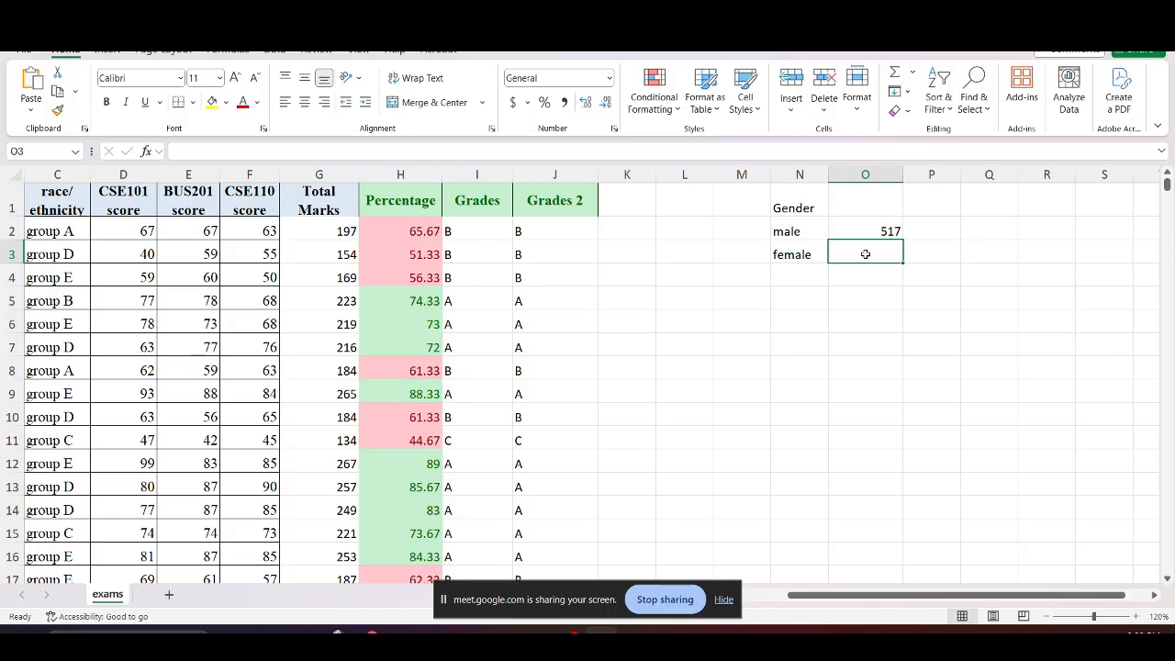
Count the female students in O3 with the formula =COUNTIF(B2:B1001, "female"), without a quotation mark before the range
{"action": "type", "text": "=COUN"}
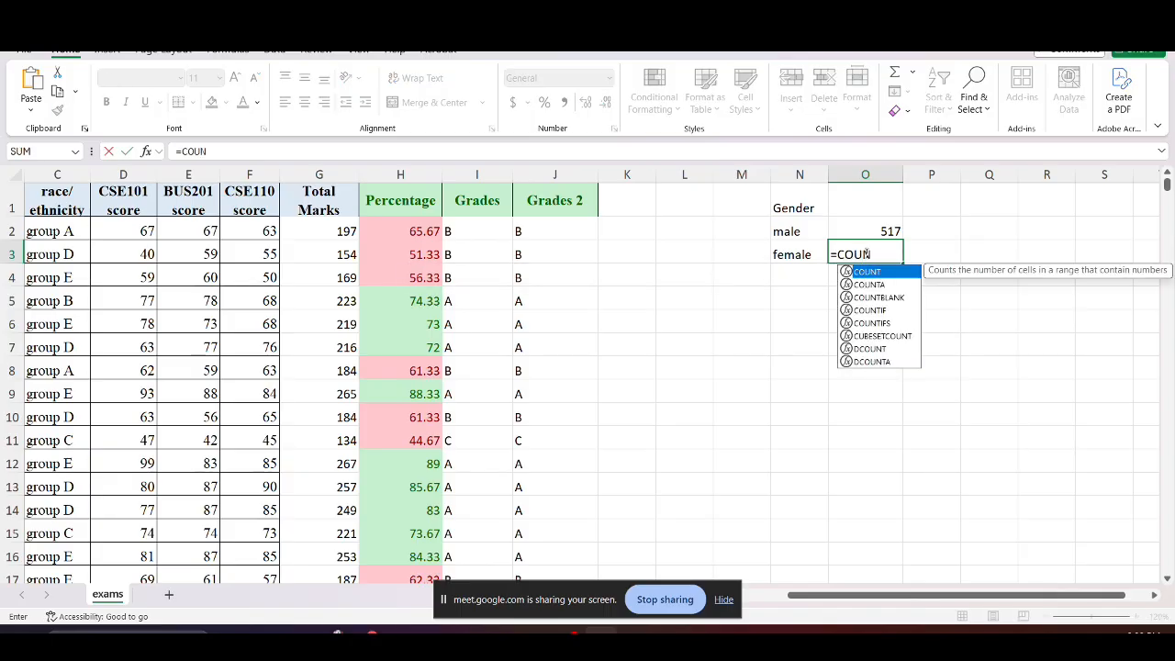
{"action": "type", "text": "TIF("}
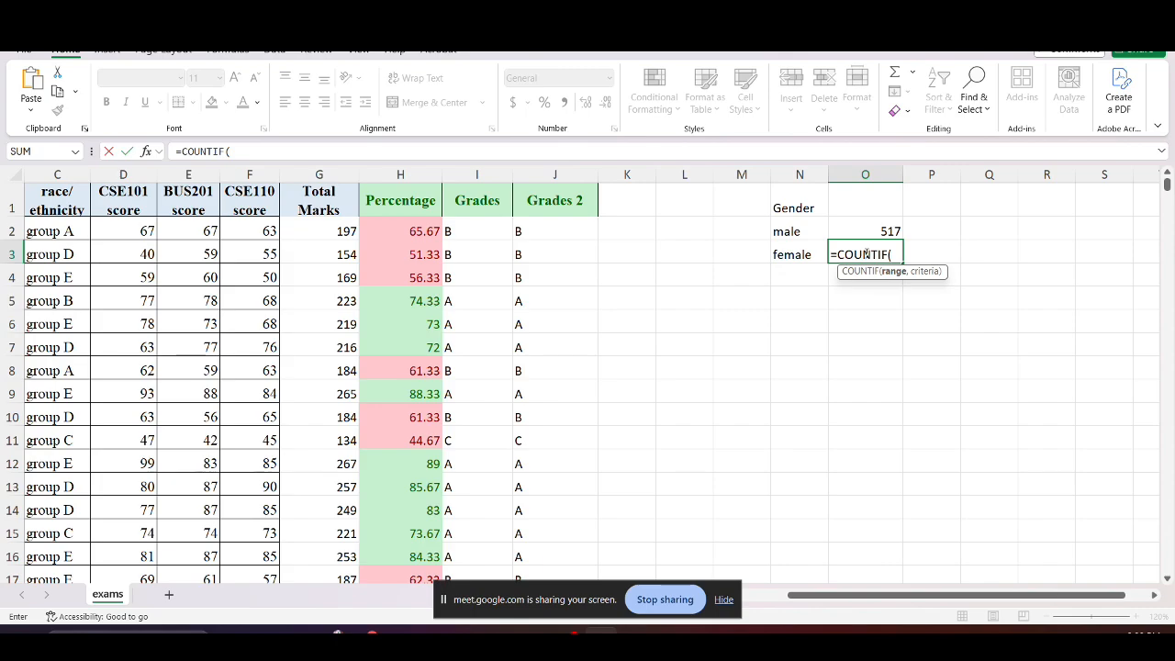
{"action": "type", "text": "\"B2:B1001"}
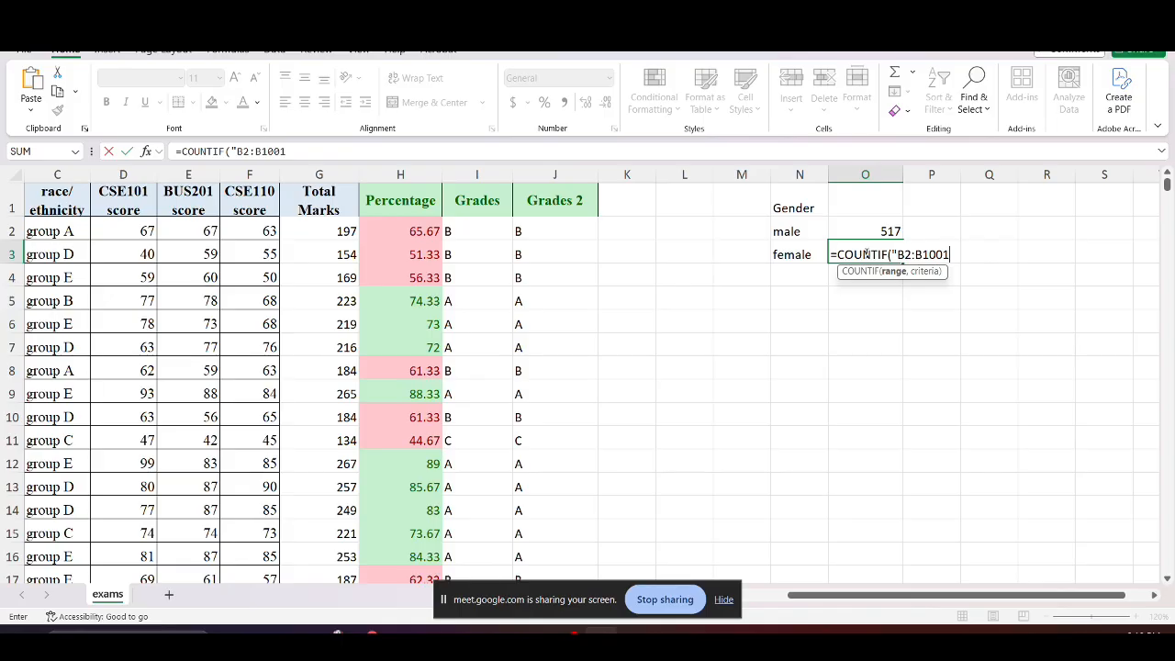
{"action": "key", "text": "Return"}
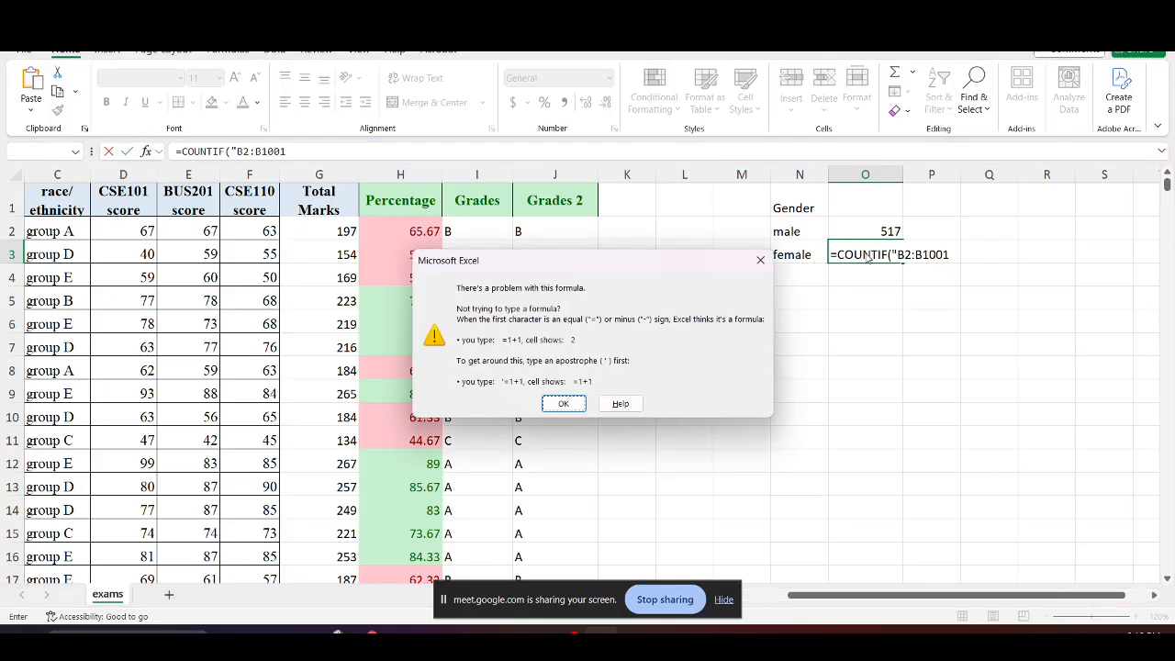
{"action": "left_click", "coordinate": [563, 403]}
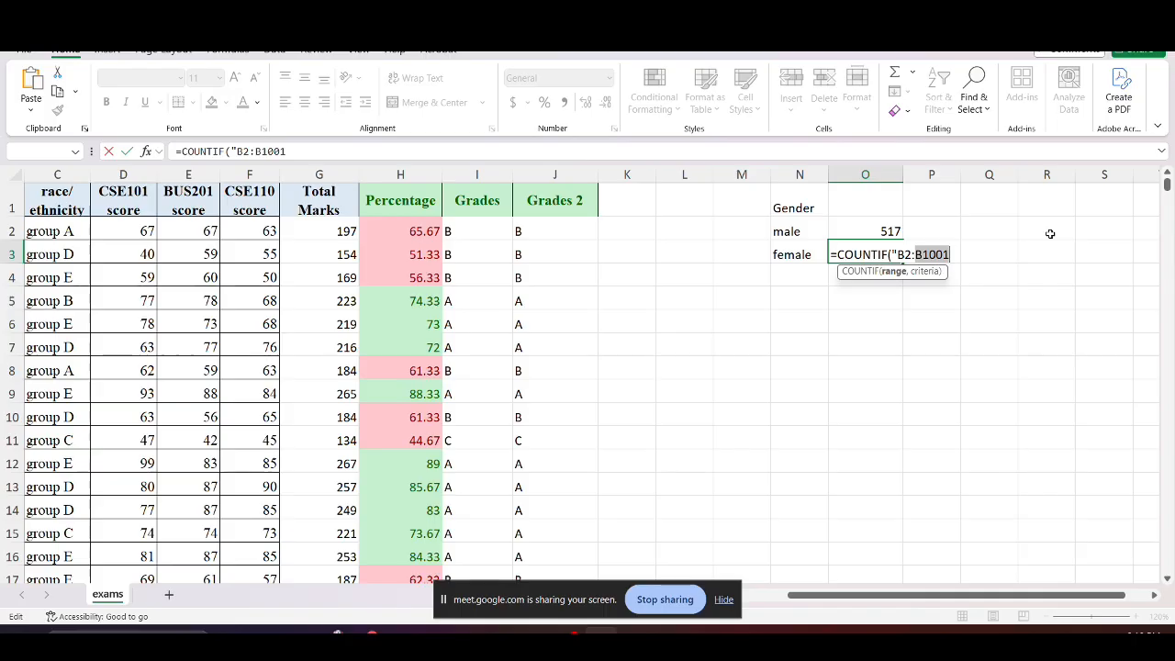
{"action": "left_click", "coordinate": [897, 257]}
{"action": "key", "text": "BackSpace"}
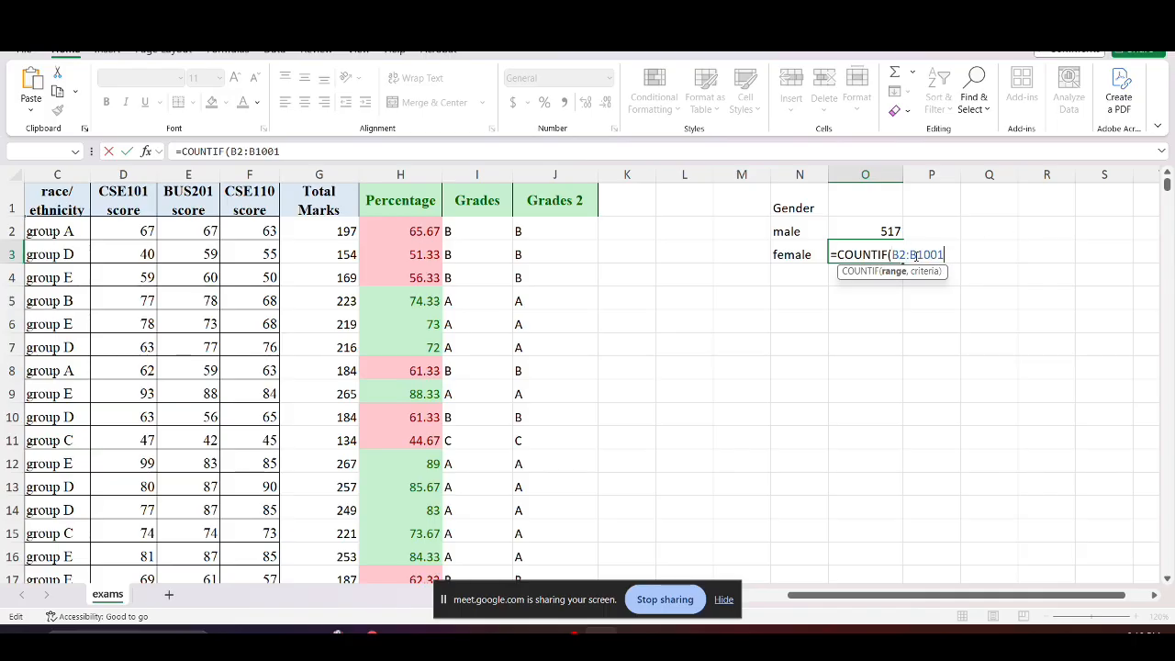
{"action": "type", "text": ", \"female"}
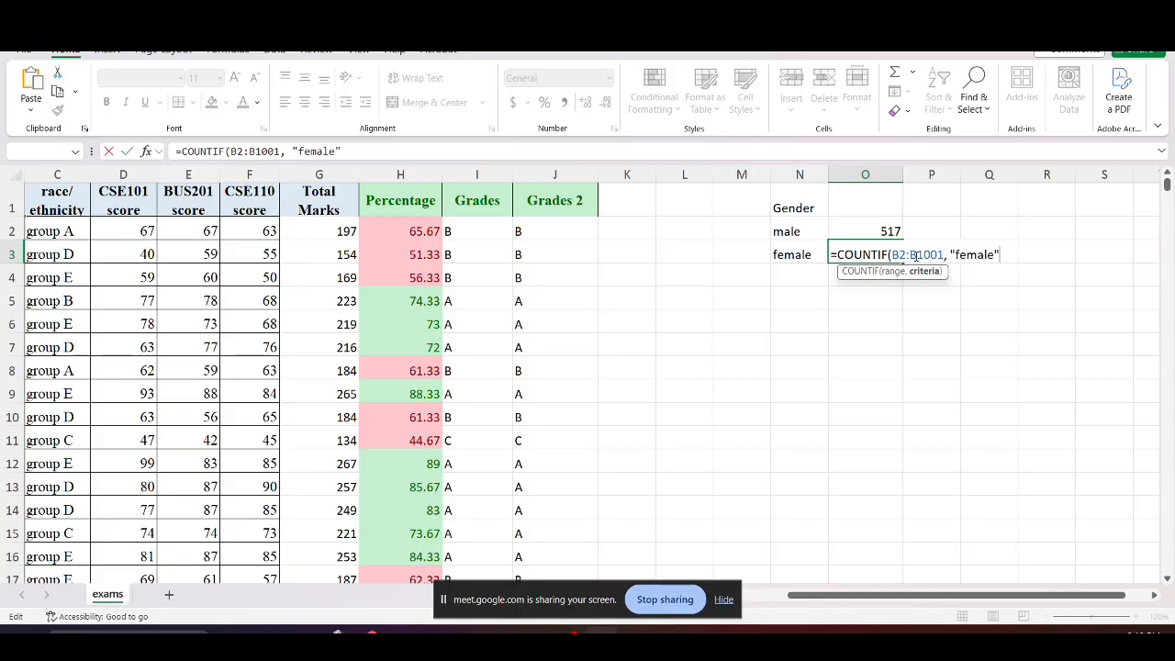
{"action": "type", "text": ")"}
{"action": "key", "text": "Return"}
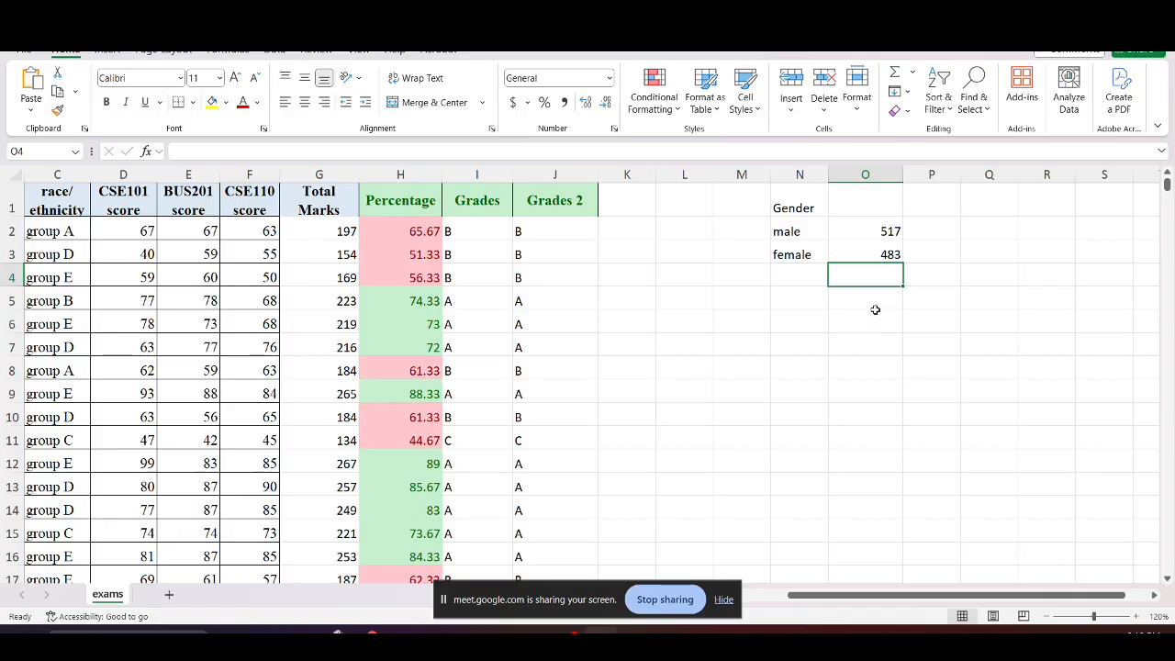
Set up a grade count table with headers Grades and Count in K2:L2 and the grades A, B and C in K3:K5
{"action": "left_click_drag", "start_coordinate": [881, 595], "coordinate": [858, 597]}
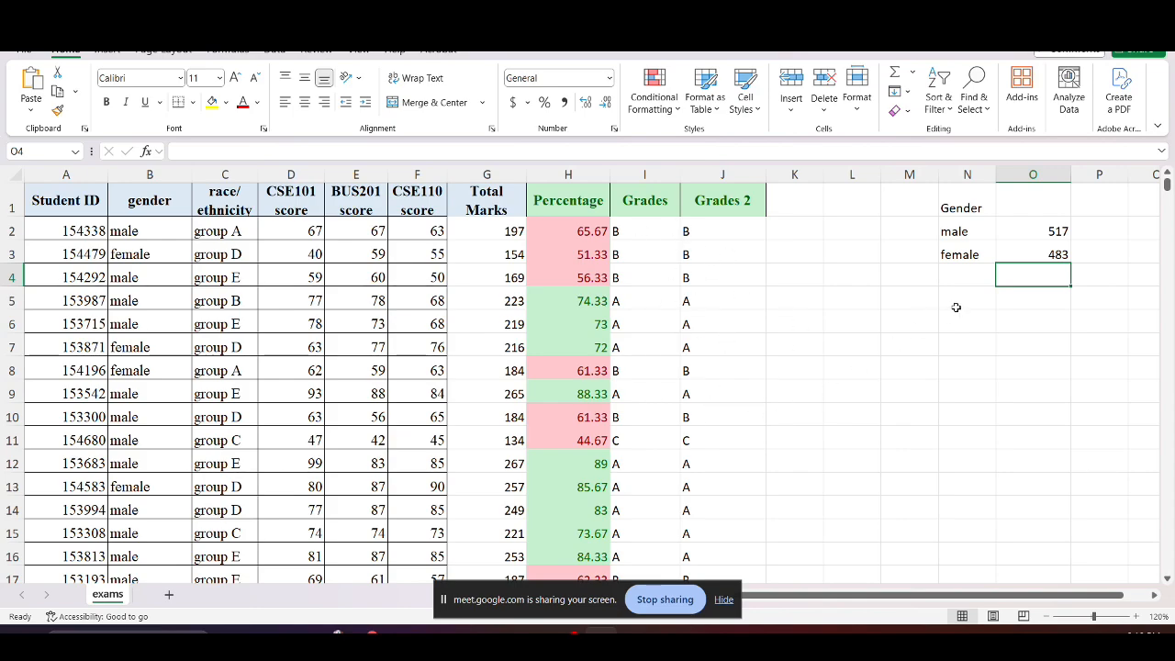
{"action": "left_click", "coordinate": [808, 236]}
{"action": "type", "text": "Gr"}
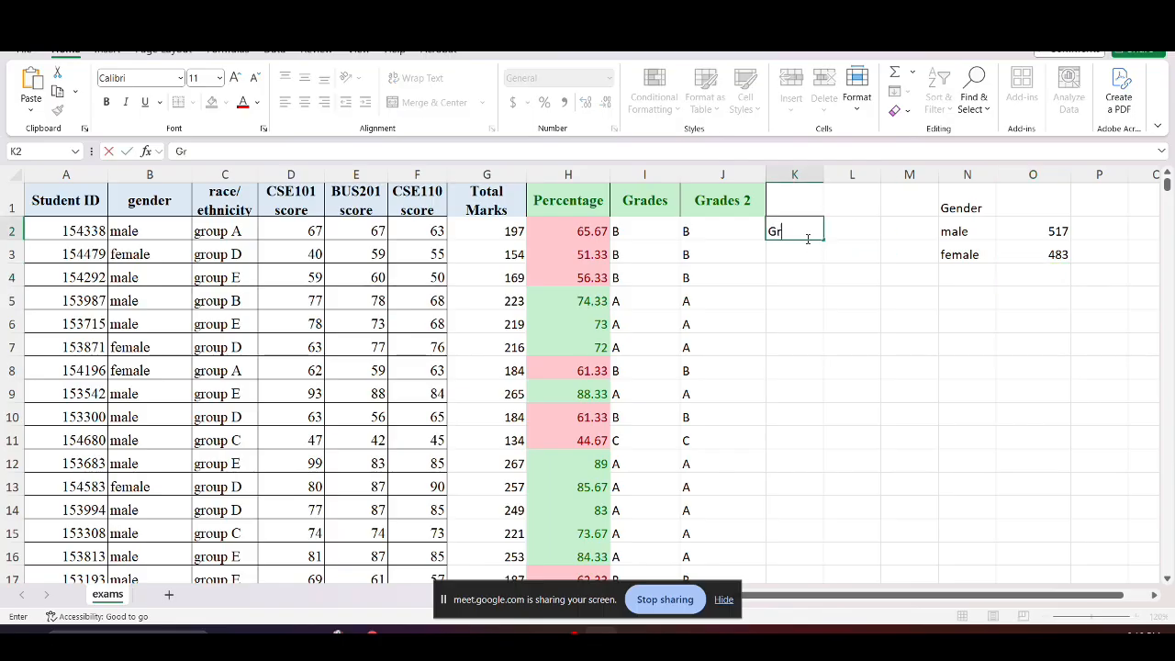
{"action": "type", "text": "ades"}
{"action": "key", "text": "Tab"}
{"action": "type", "text": "Co"}
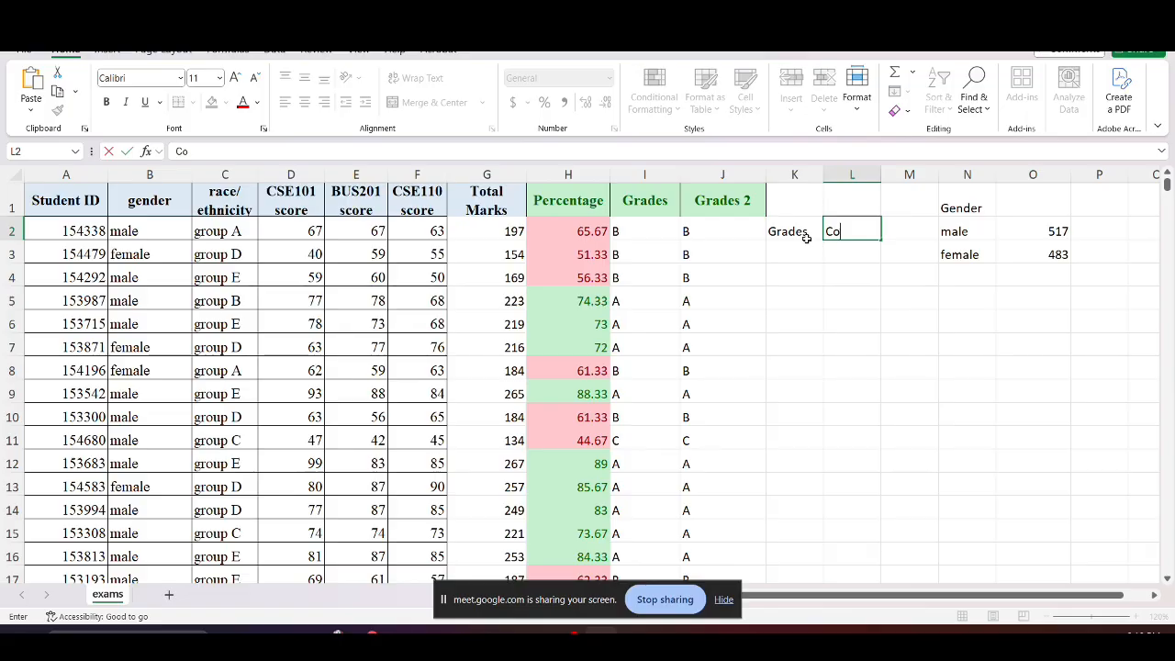
{"action": "type", "text": "unt"}
{"action": "key", "text": "Return"}
{"action": "type", "text": "A"}
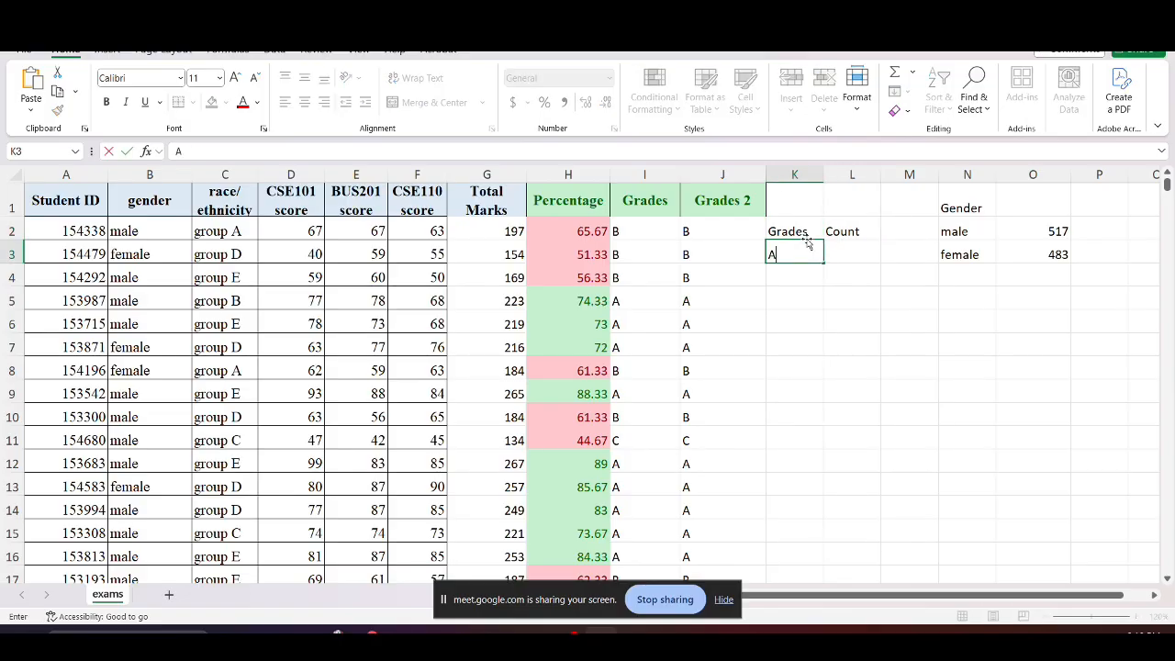
{"action": "key", "text": "Return"}
{"action": "type", "text": "B"}
{"action": "key", "text": "Return"}
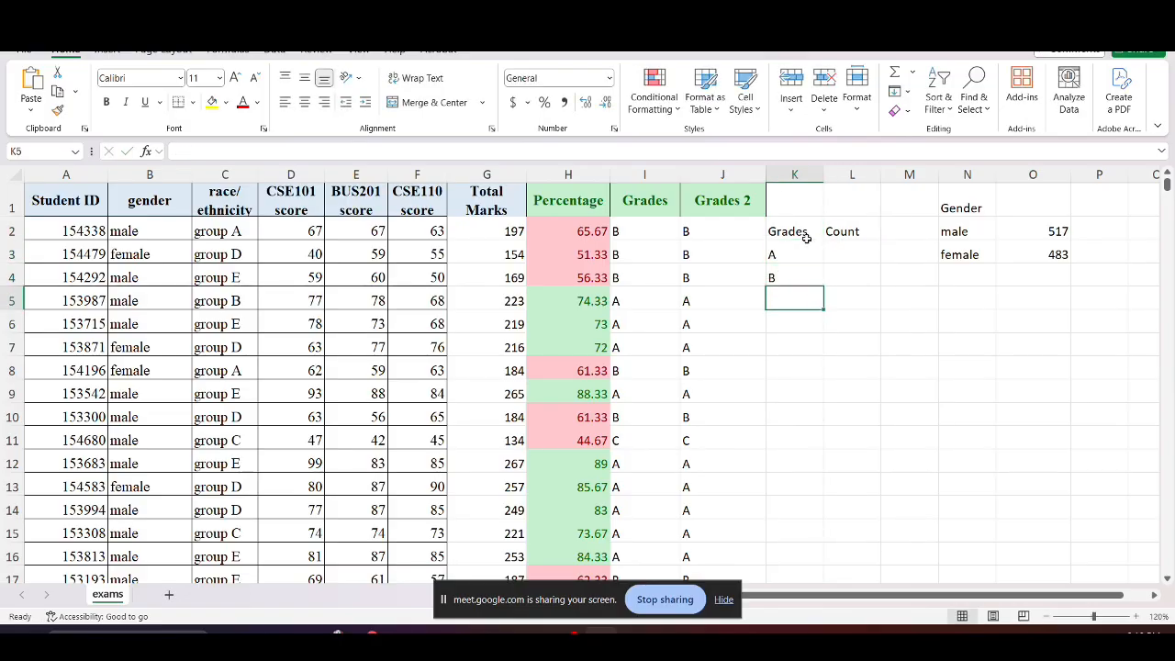
{"action": "type", "text": "C"}
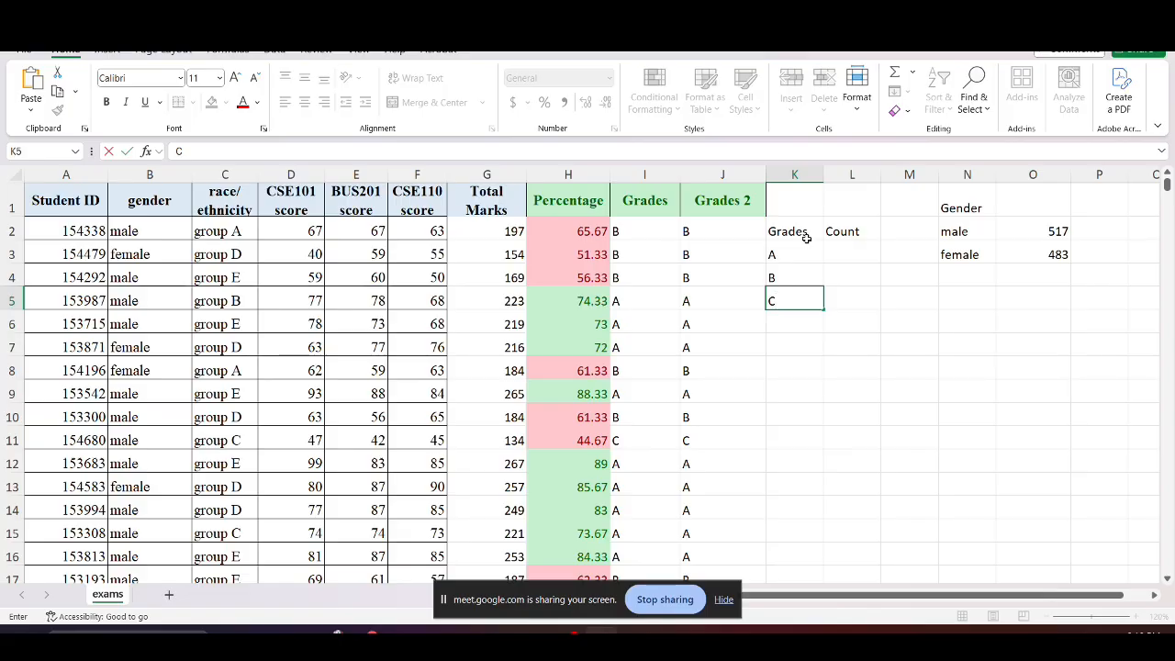
{"action": "left_click", "coordinate": [851, 258]}
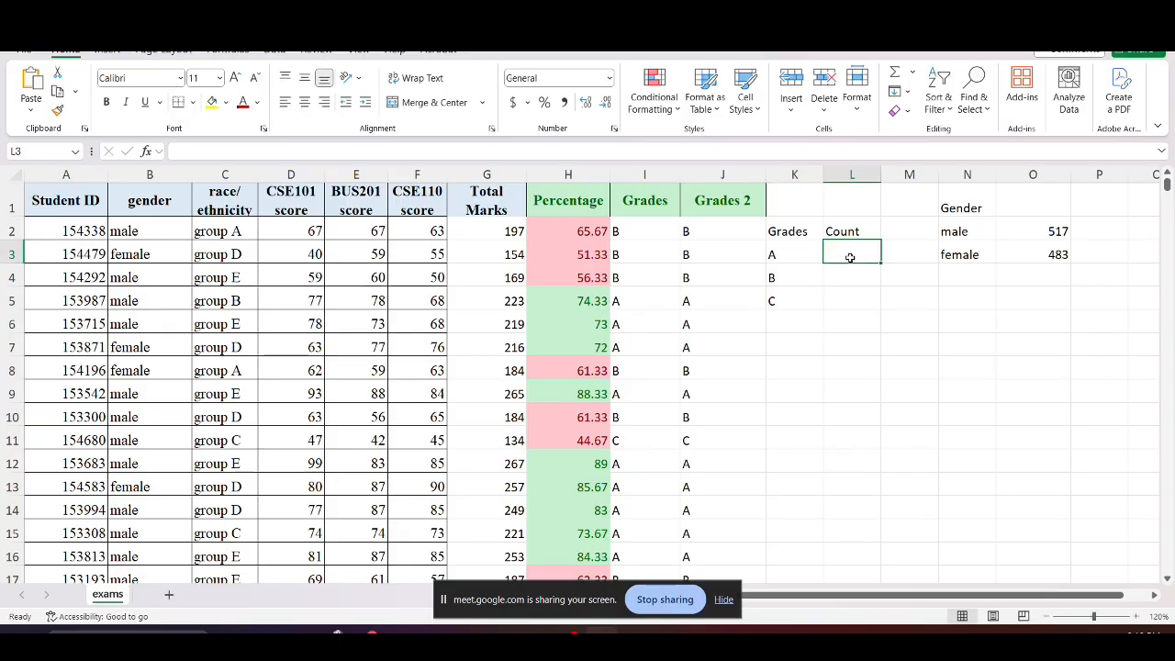
Hide the Grades 2 column (column J)
{"action": "double_click", "coordinate": [850, 259]}
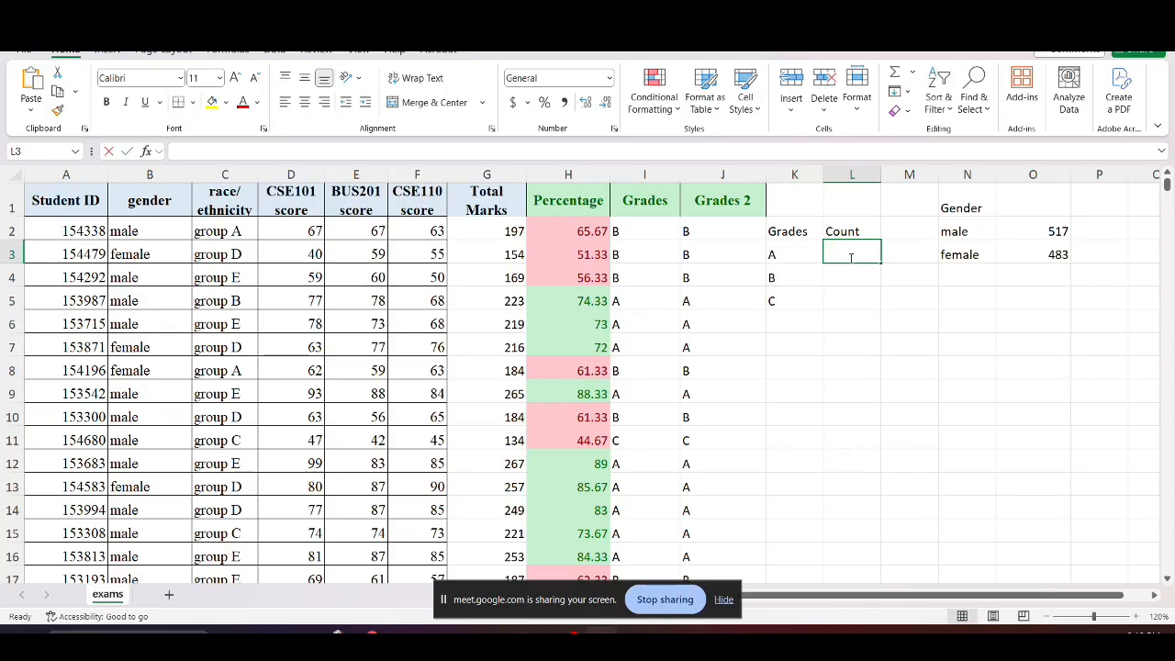
{"action": "left_click", "coordinate": [705, 174]}
{"action": "right_click", "coordinate": [705, 175]}
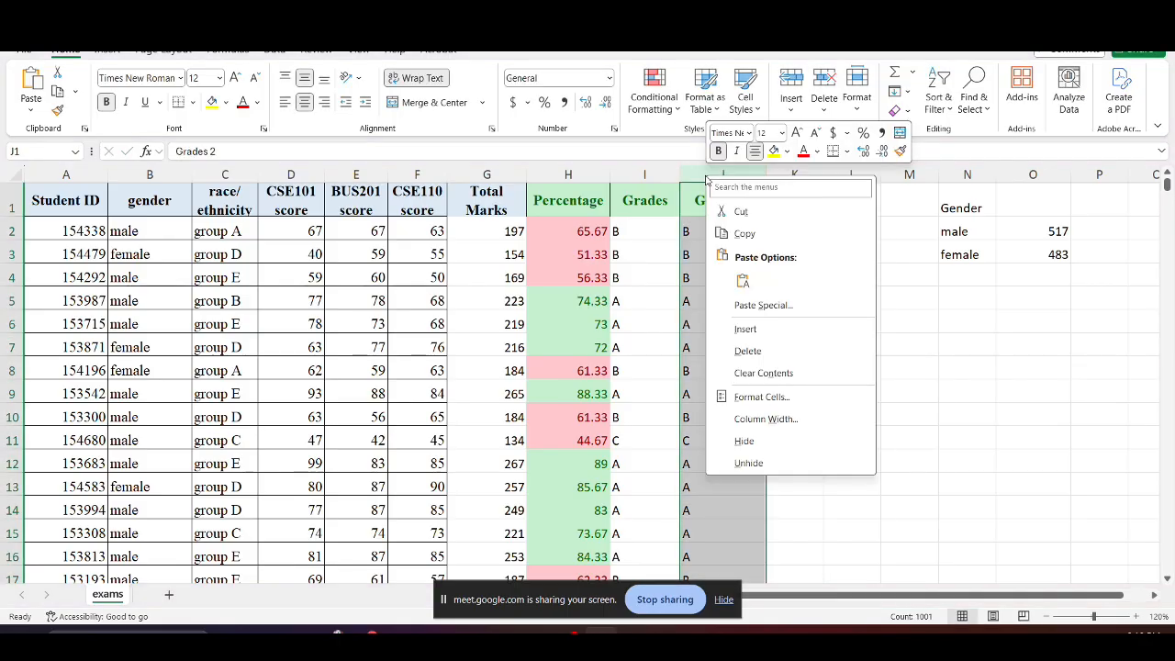
{"action": "left_click", "coordinate": [755, 445]}
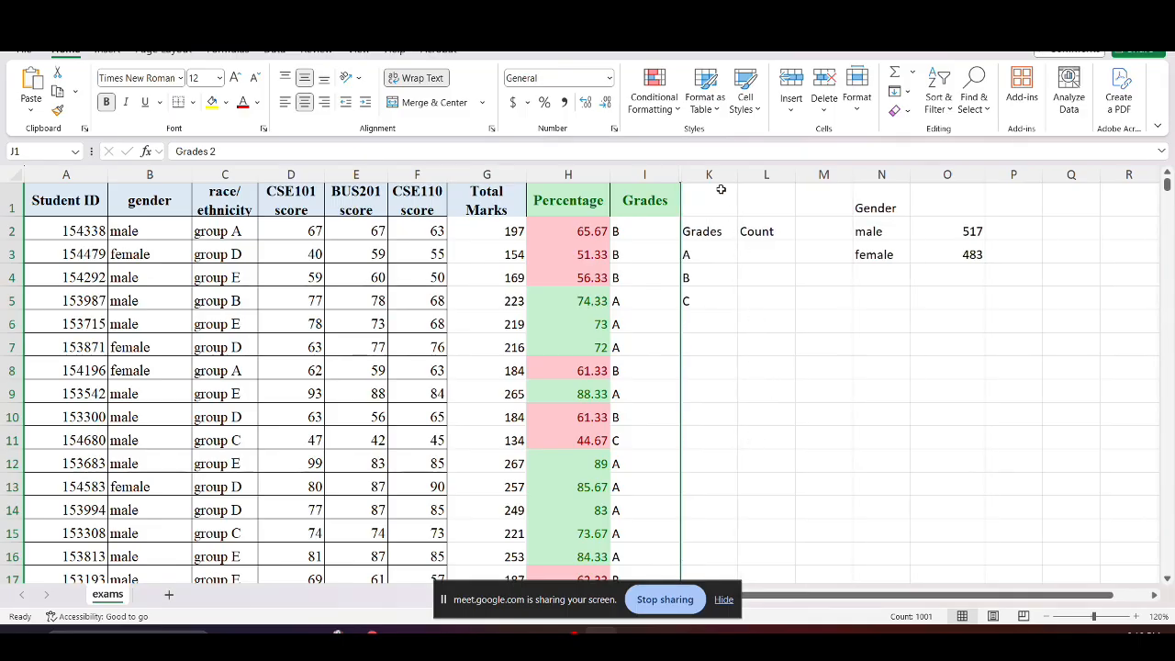
Try to count the A grades in L3 with the formula =COUNTIF(I2:1001, "A")
{"action": "left_click", "coordinate": [765, 254]}
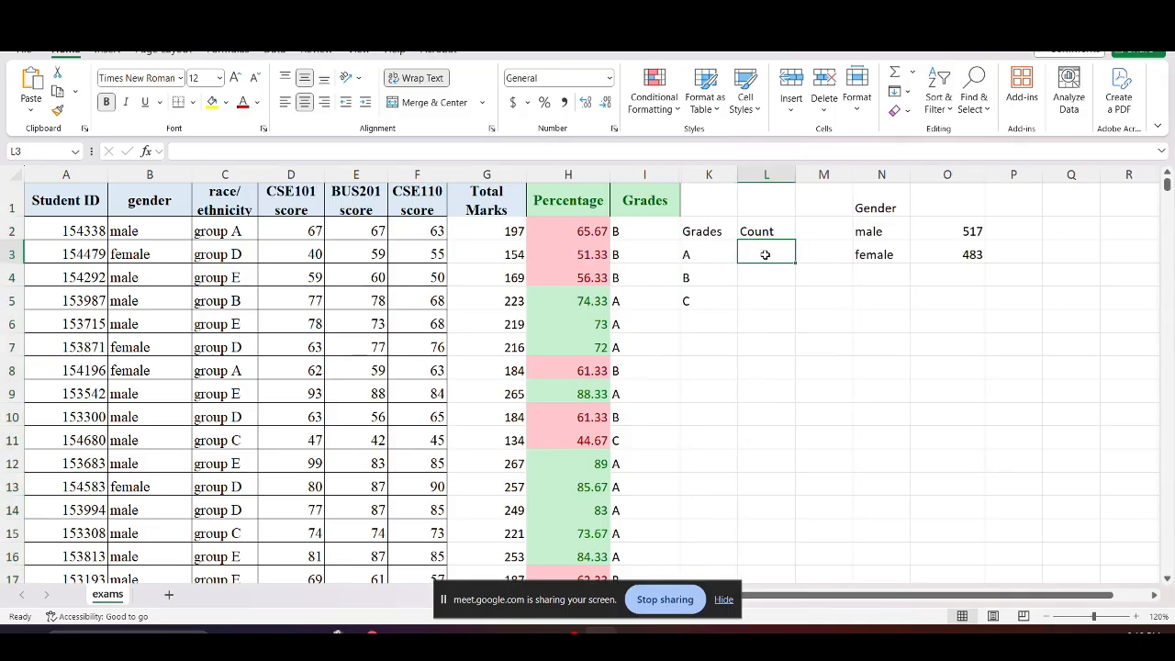
{"action": "type", "text": "="}
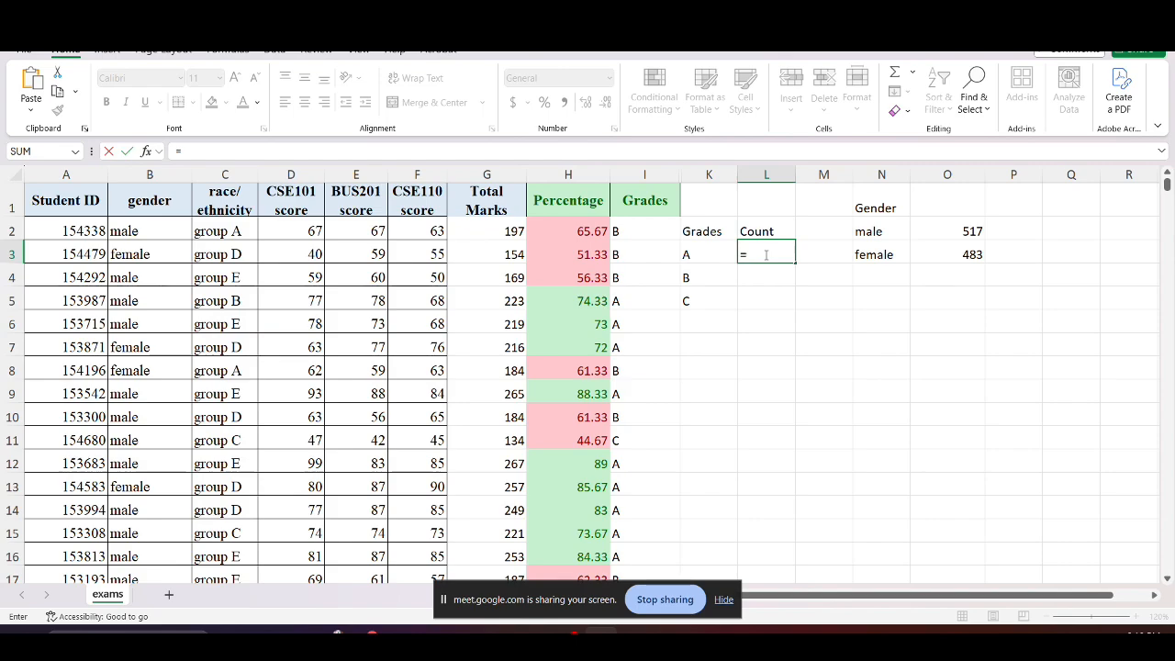
{"action": "type", "text": "COUNT"}
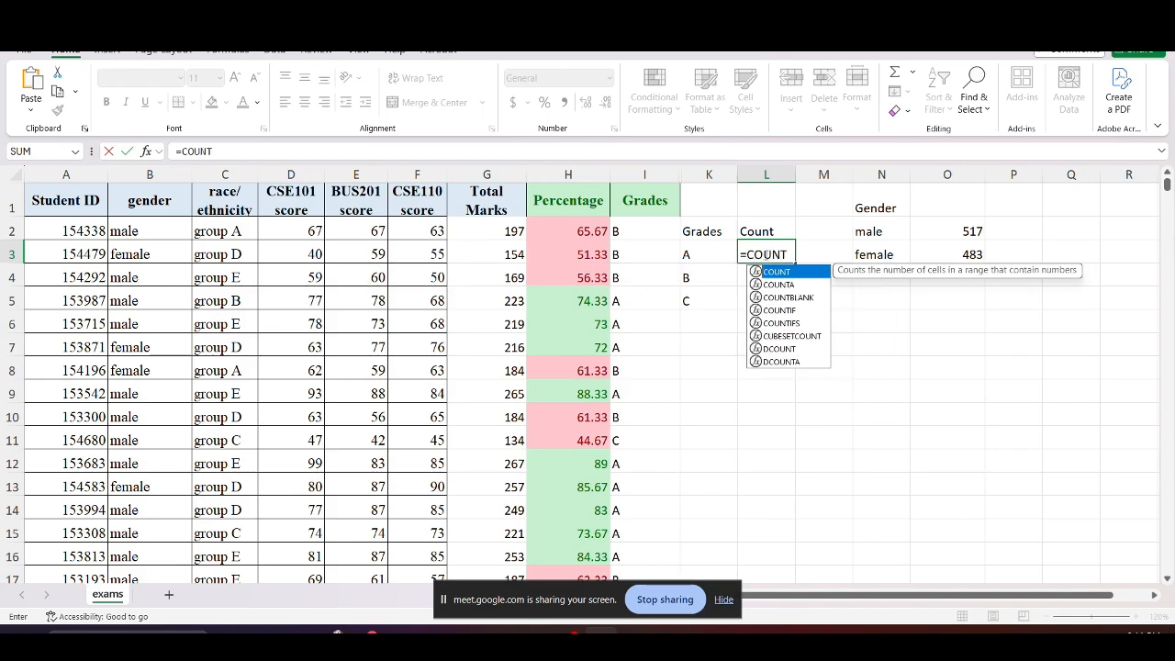
{"action": "type", "text": "IF("}
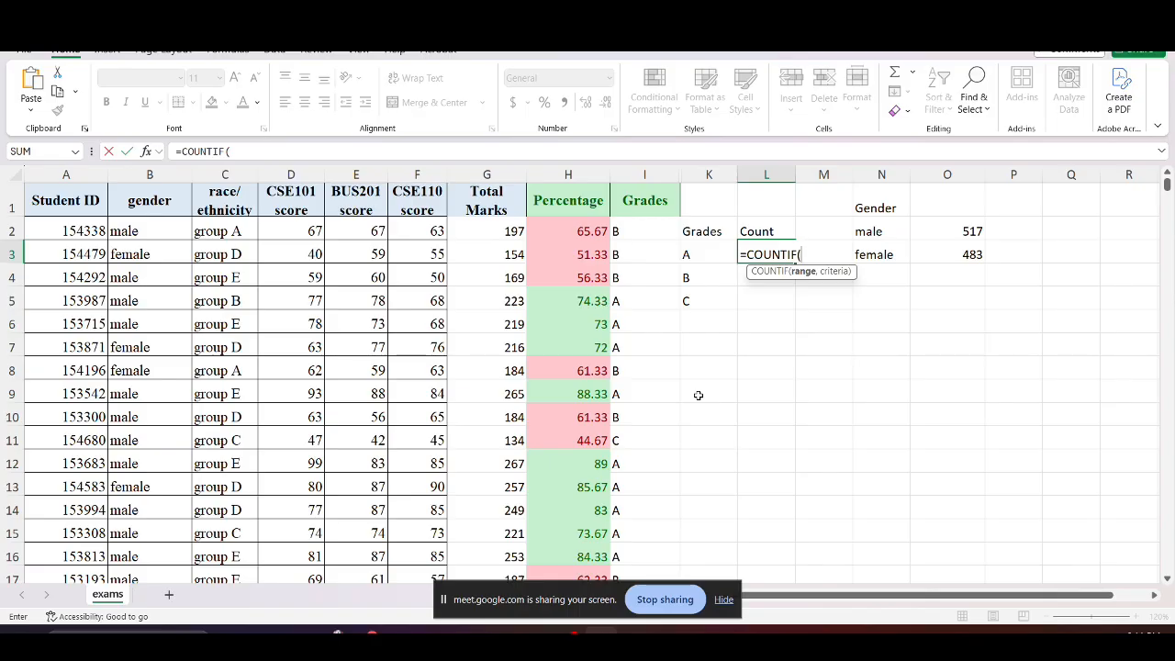
{"action": "type", "text": "I2"}
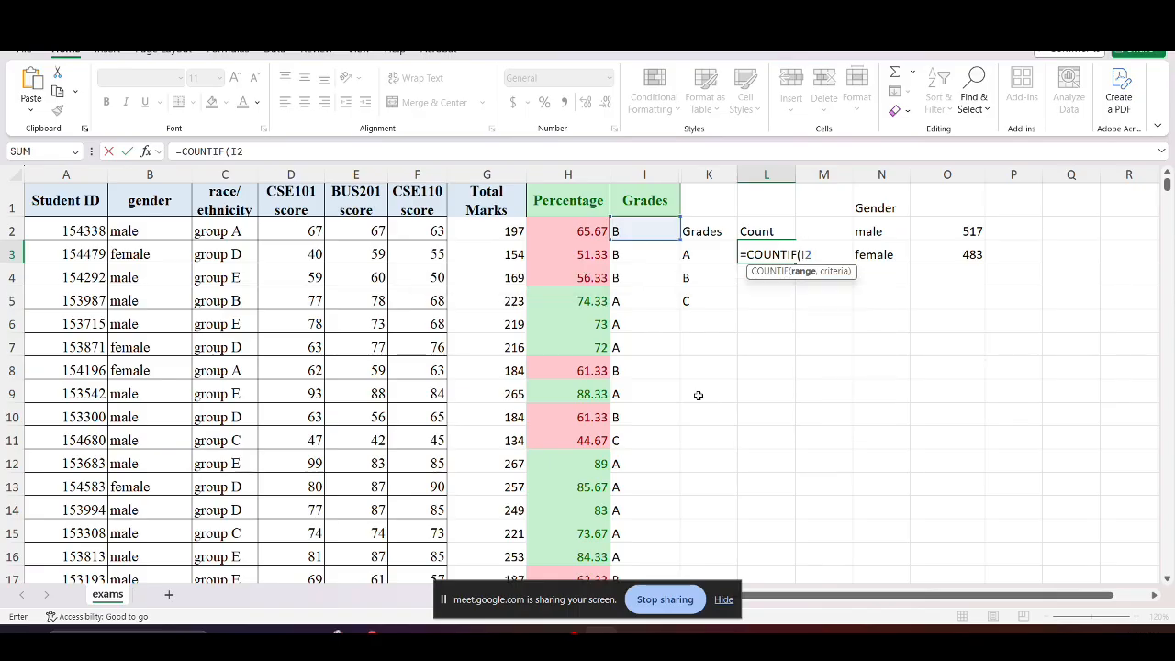
{"action": "type", "text": ":1001,"}
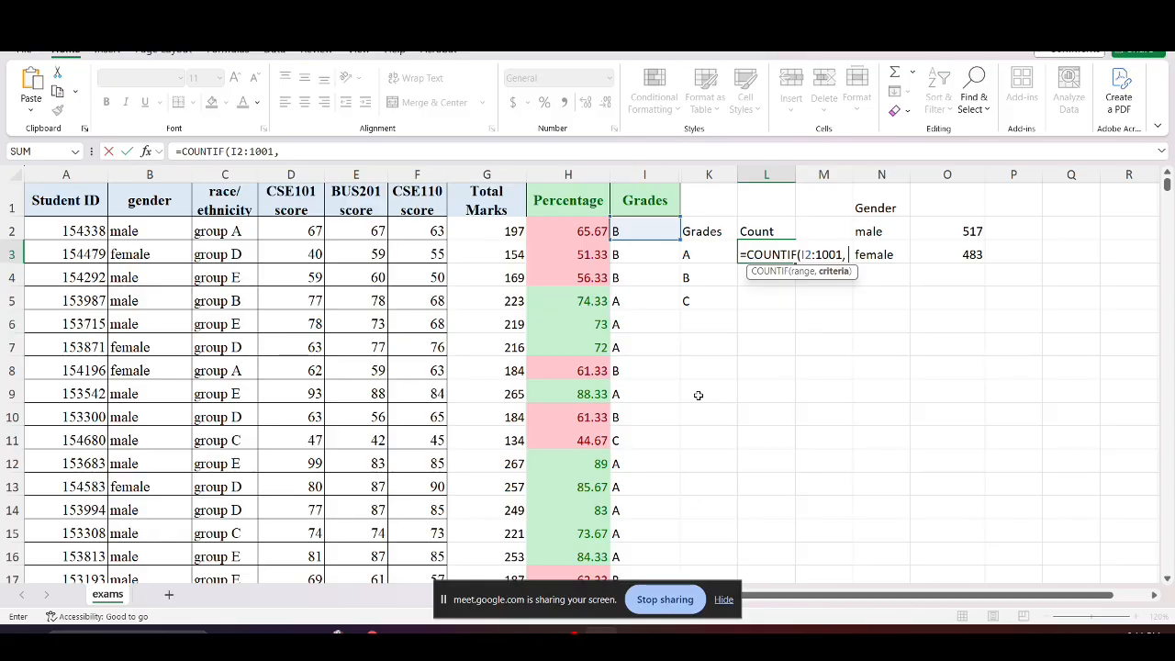
{"action": "type", "text": "\"A\")"}
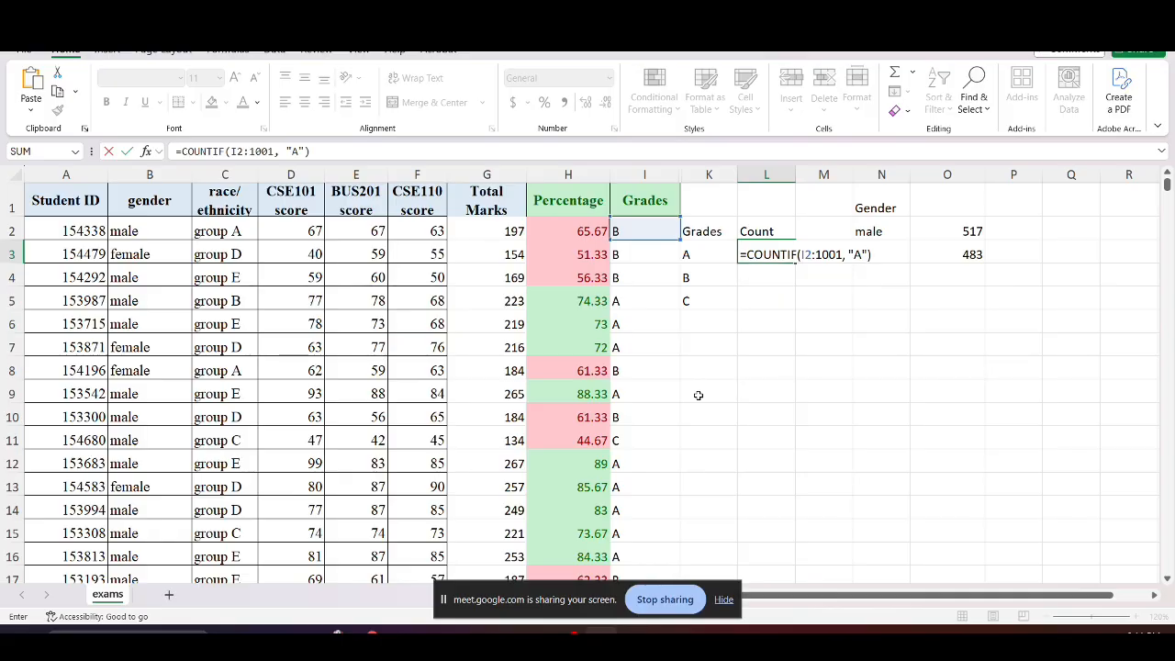
{"action": "key", "text": "Return"}
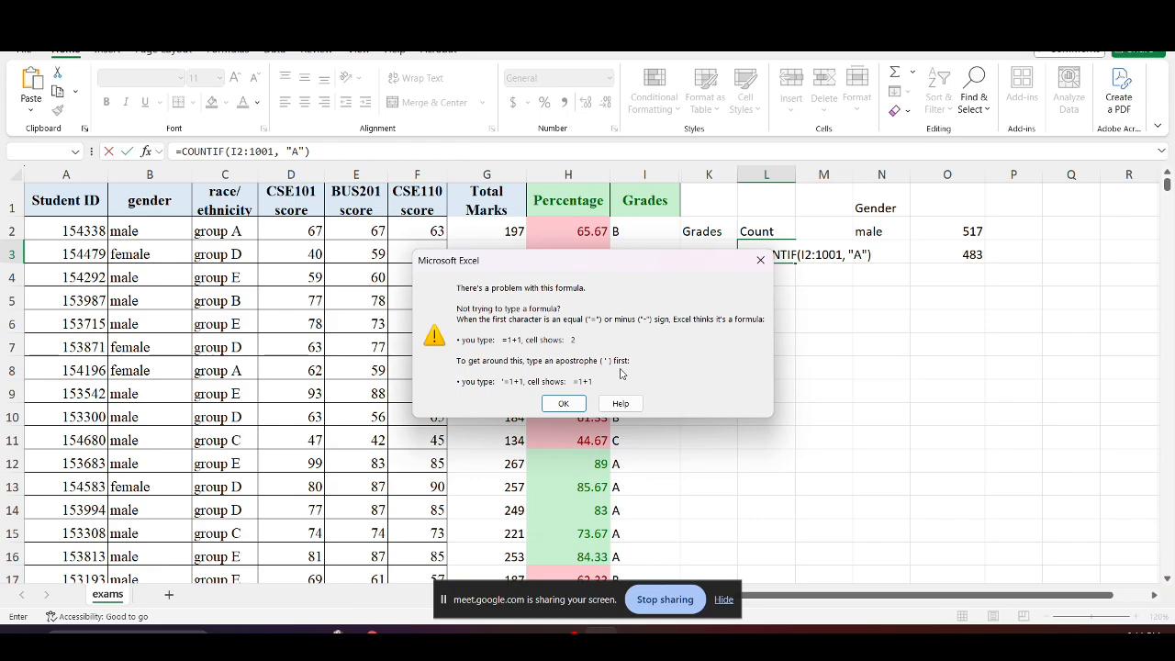
{"action": "left_click", "coordinate": [564, 403]}
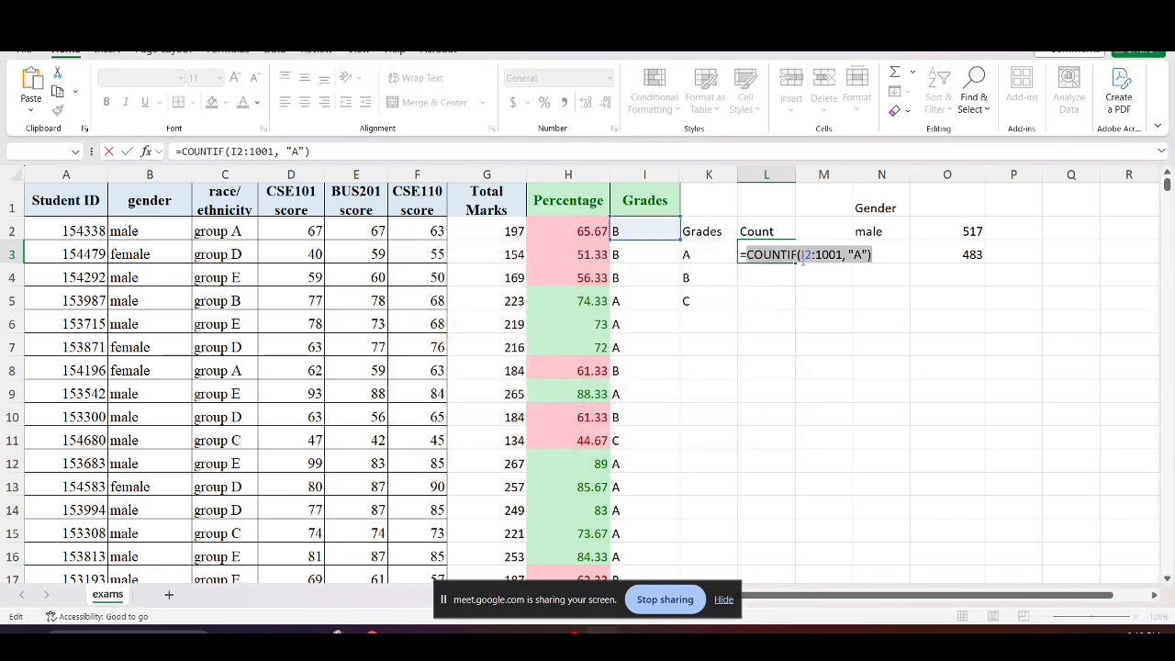
Correct the formula in L3 to =COUNTIF(I2:I1001,"A"), removing the space before the criterion and adding the missing column letter
{"action": "left_click", "coordinate": [854, 255]}
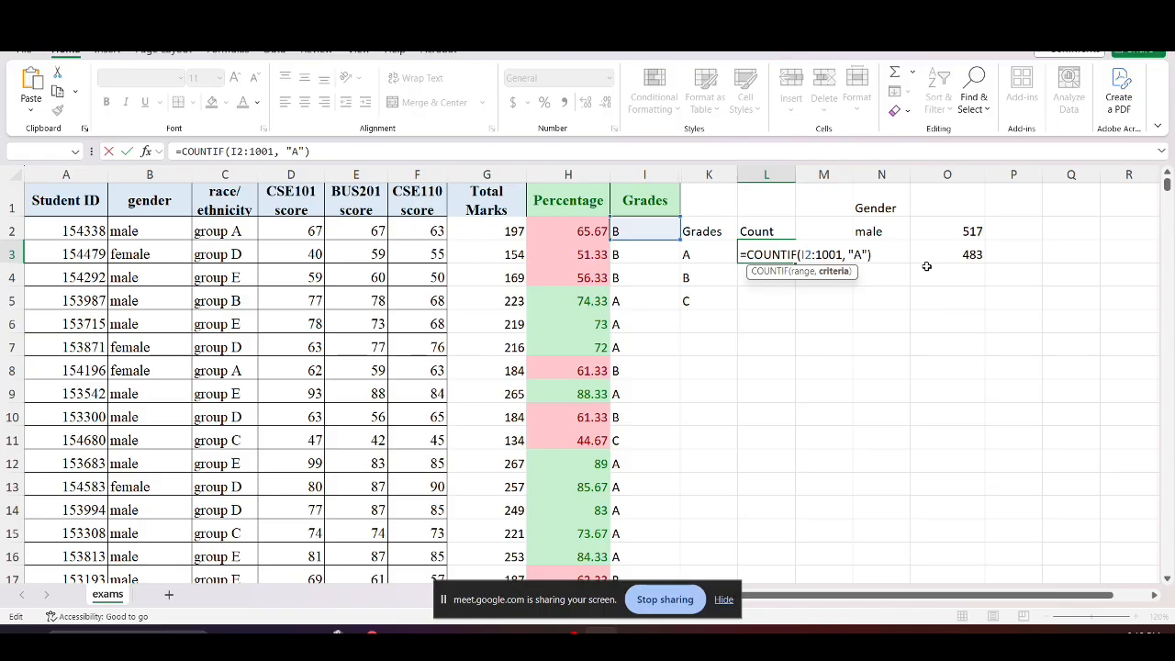
{"action": "key", "text": "BackSpace"}
{"action": "key", "text": "Return"}
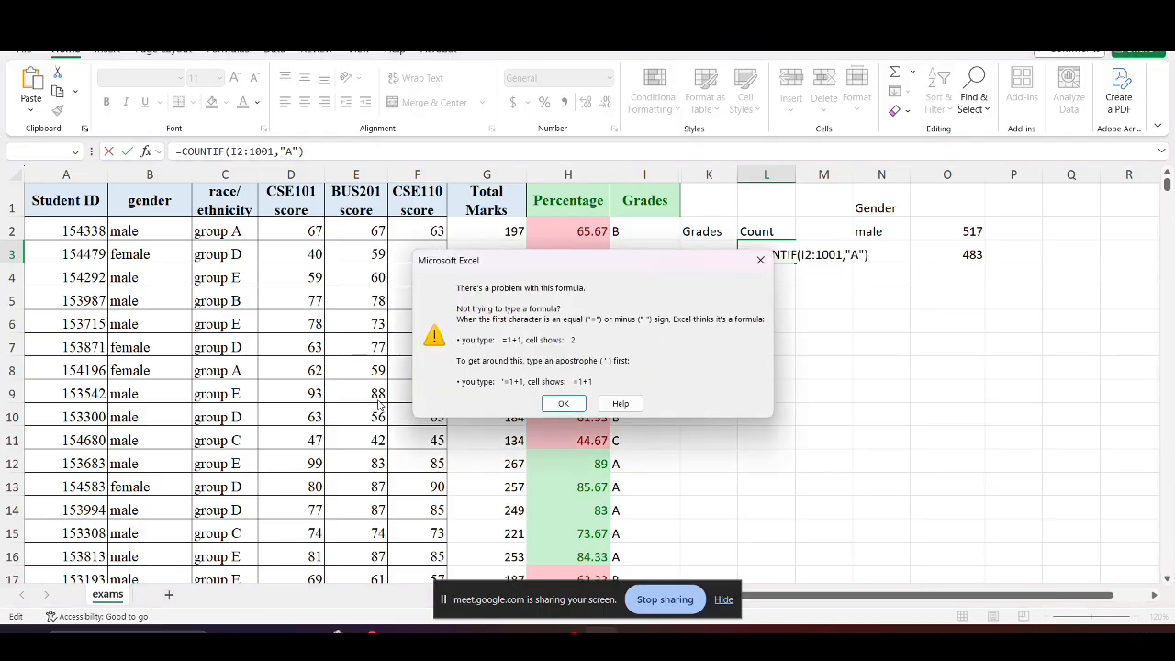
{"action": "left_click", "coordinate": [568, 405]}
{"action": "left_click", "coordinate": [817, 255]}
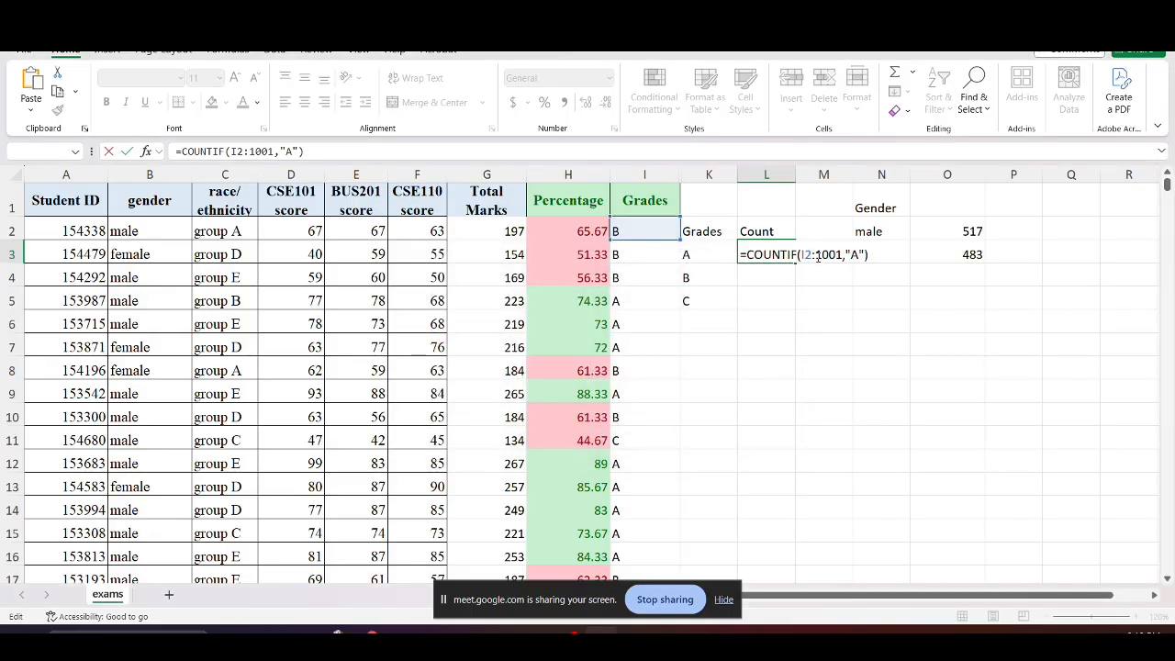
{"action": "type", "text": "I"}
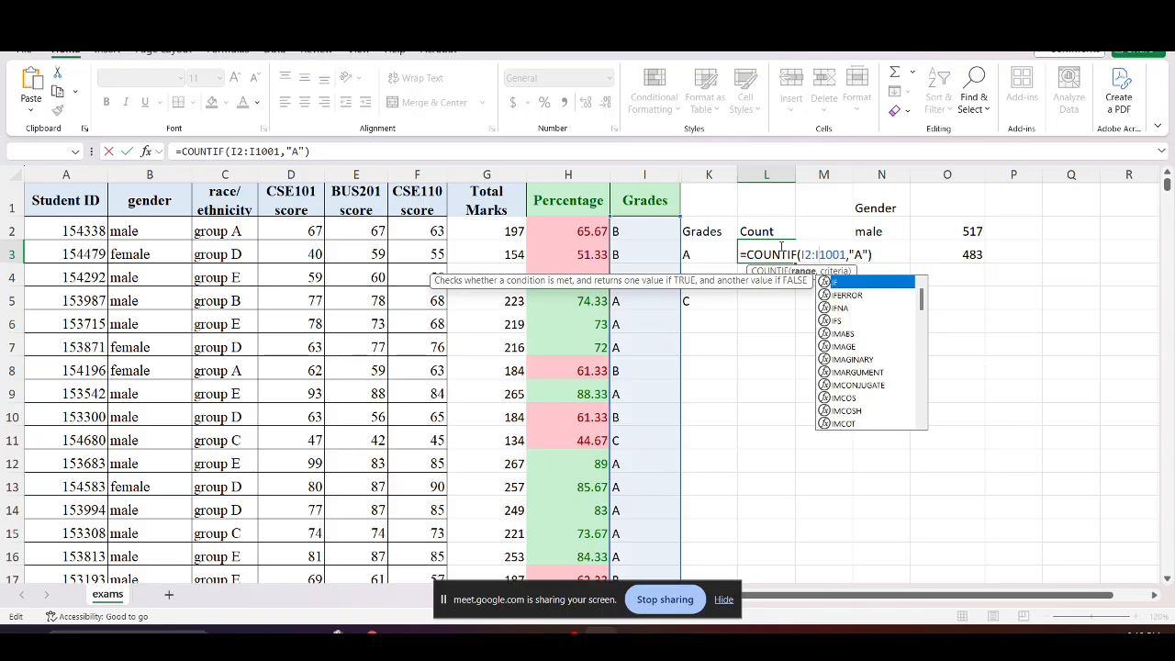
{"action": "left_click", "coordinate": [776, 254]}
{"action": "key", "text": "Return"}
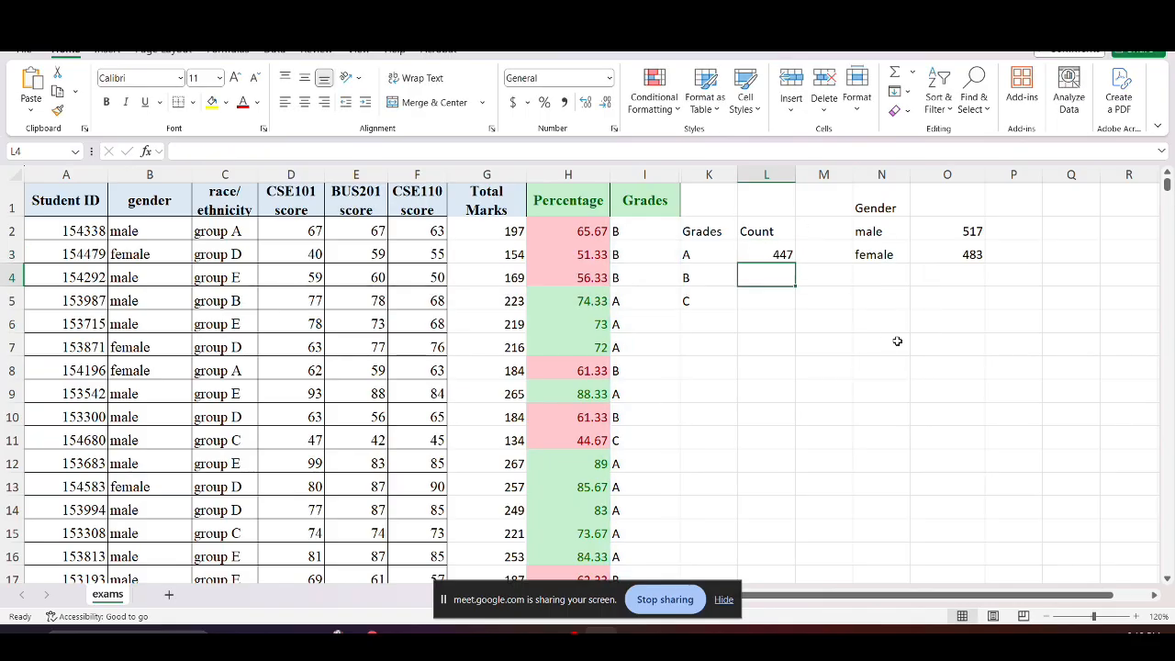
Reuse the A-grade formula in L4 to count the B grades with =COUNTIF(I2:I1001,"B")
{"action": "double_click", "coordinate": [778, 254]}
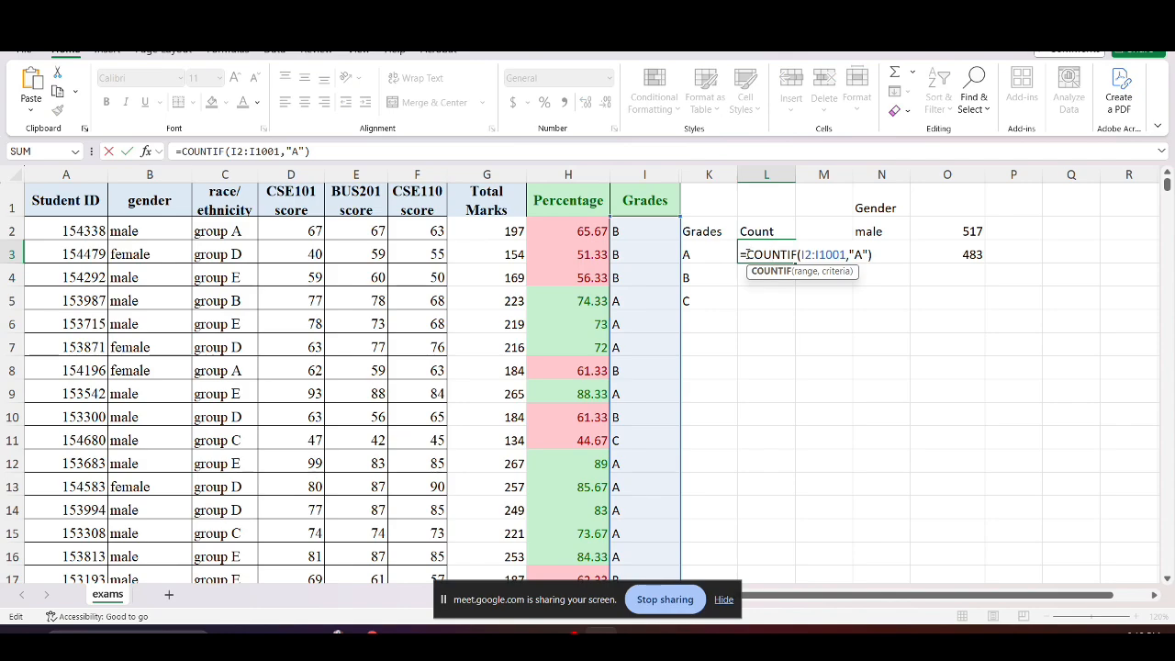
{"action": "left_click_drag", "start_coordinate": [746, 255], "coordinate": [849, 255]}
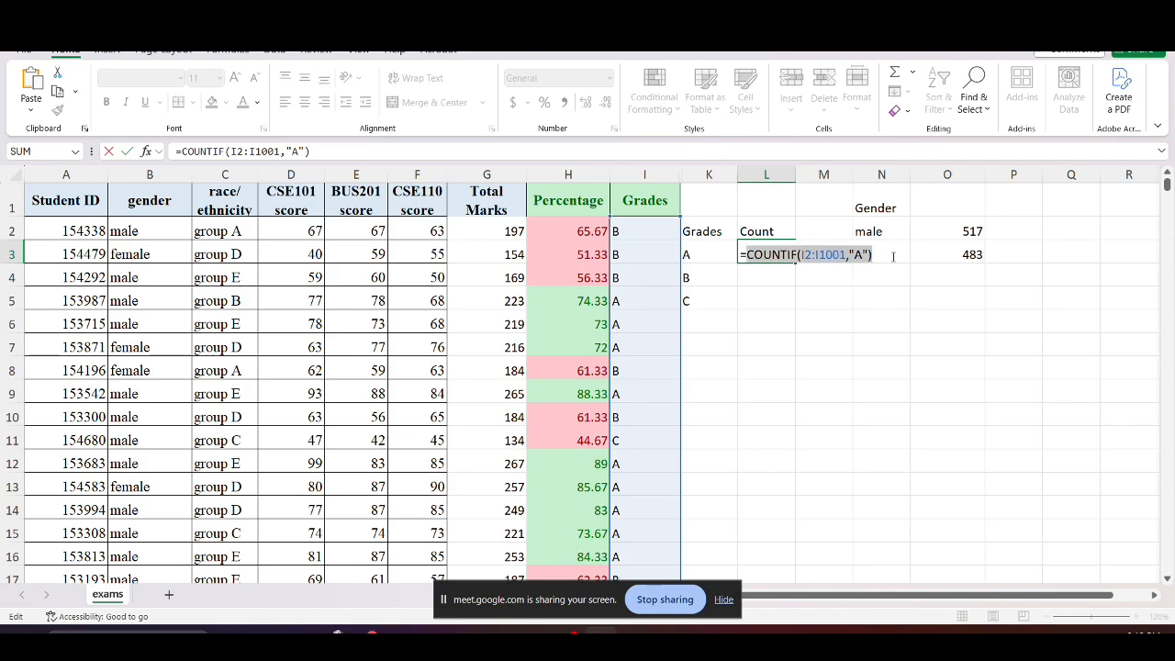
{"action": "key", "text": "ctrl+Return"}
{"action": "double_click", "coordinate": [750, 271]}
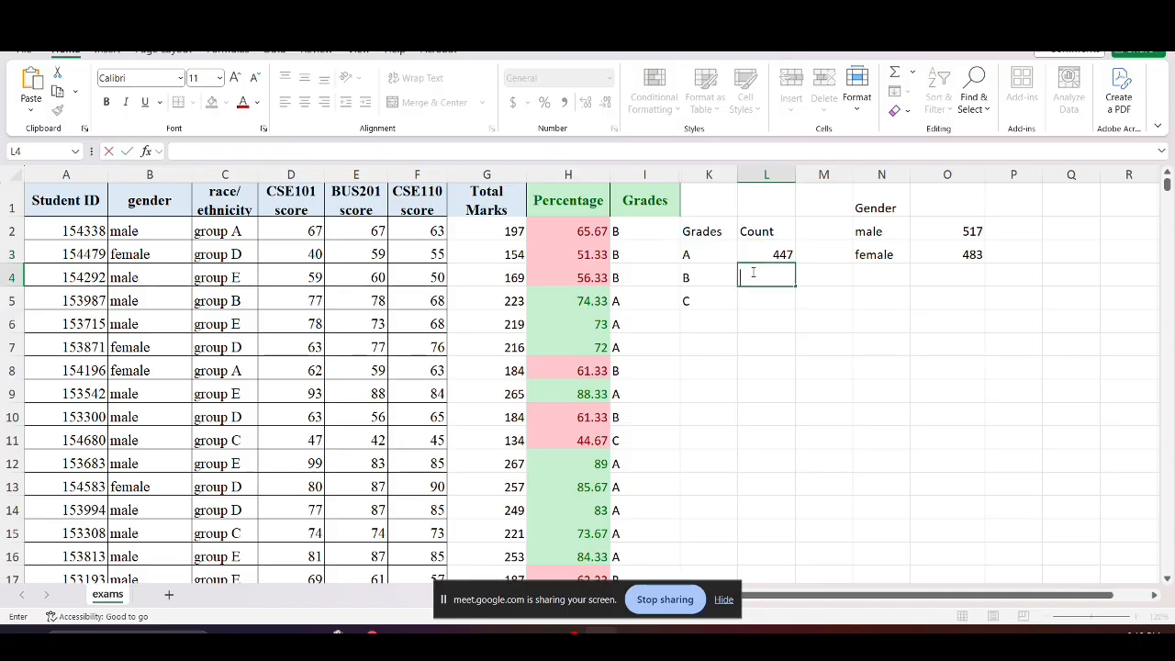
{"action": "type", "text": "COUNTIF(I2:I1001,\"A\")"}
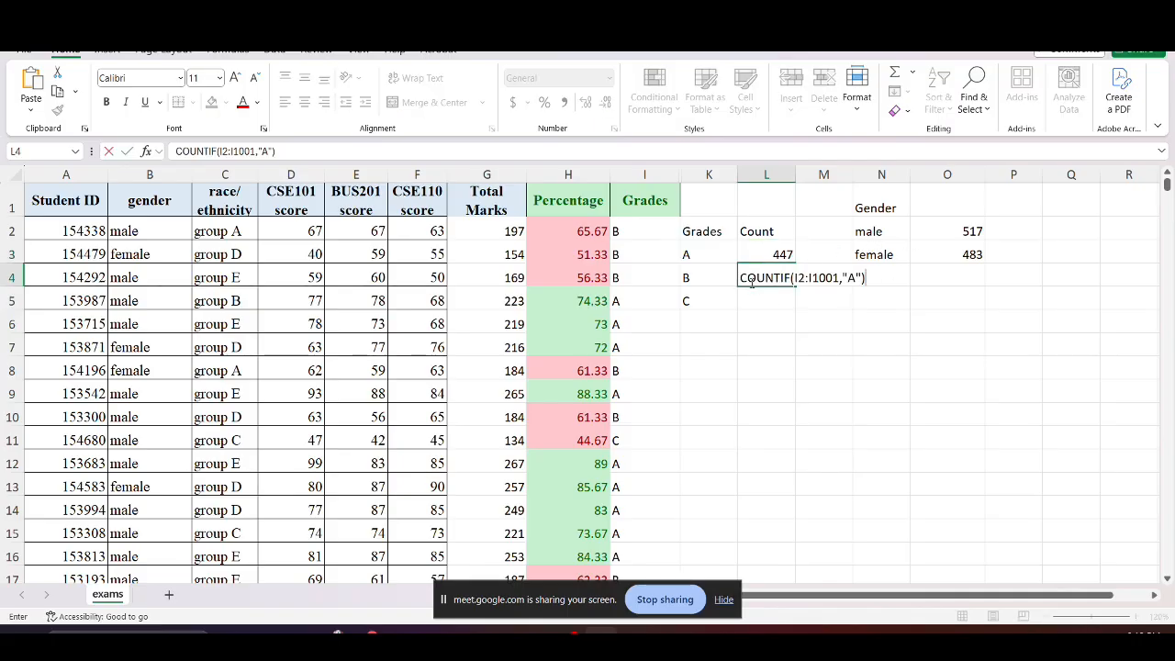
{"action": "type", "text": "="}
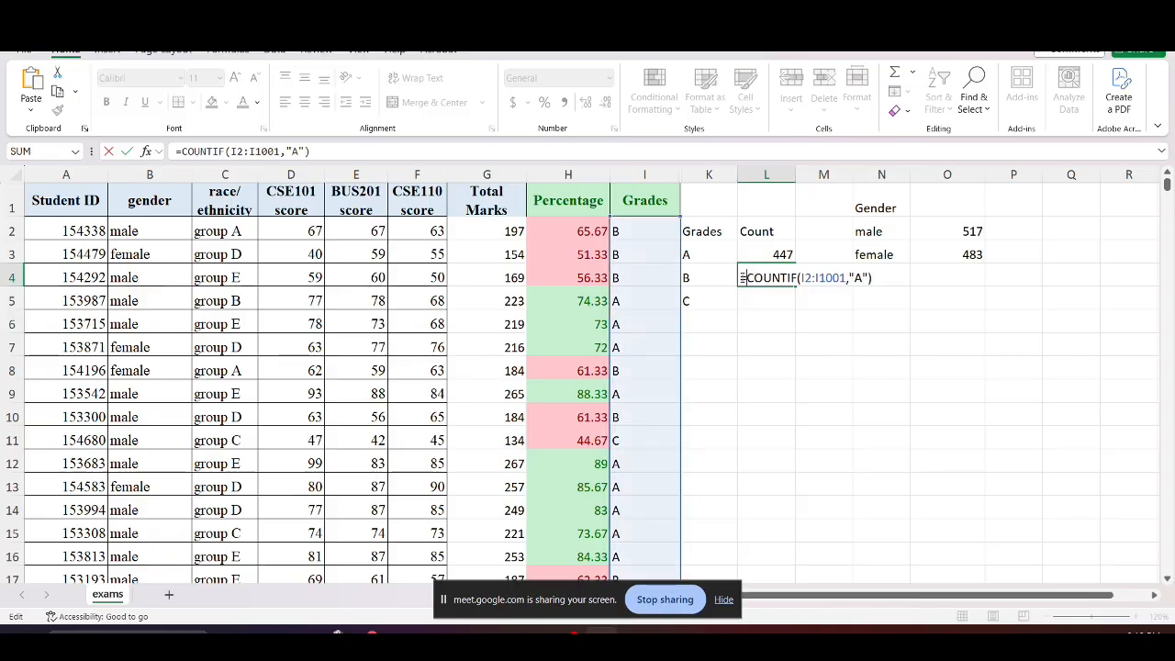
{"action": "left_click", "coordinate": [861, 277]}
{"action": "key", "text": "BackSpace"}
{"action": "type", "text": "B"}
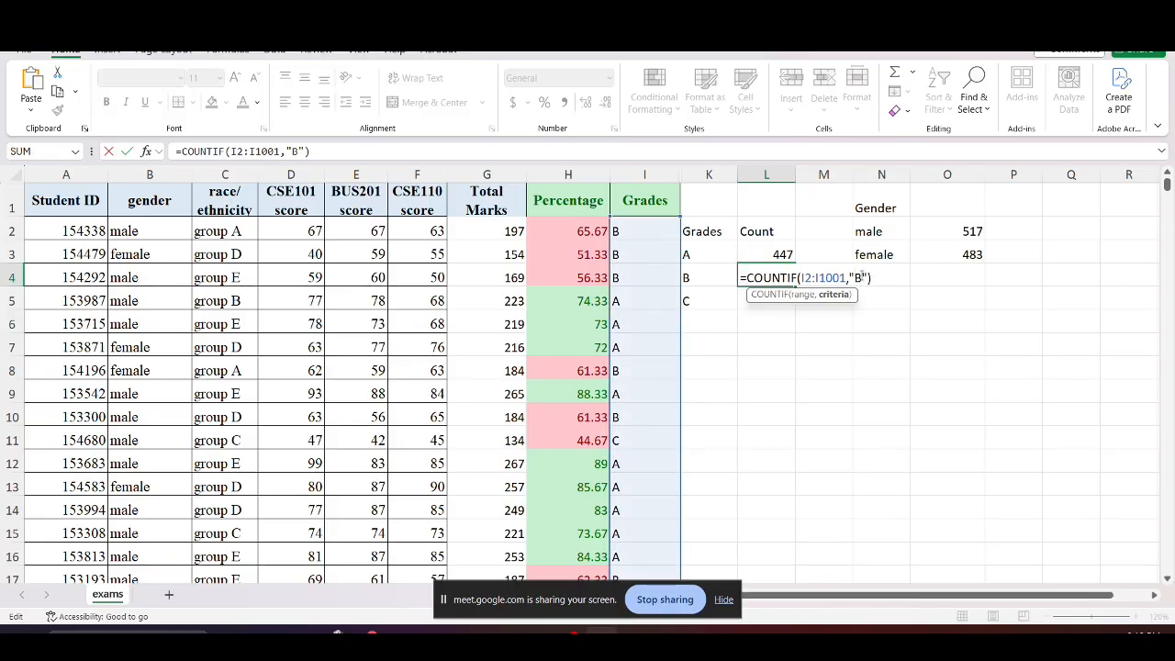
{"action": "key", "text": "Return"}
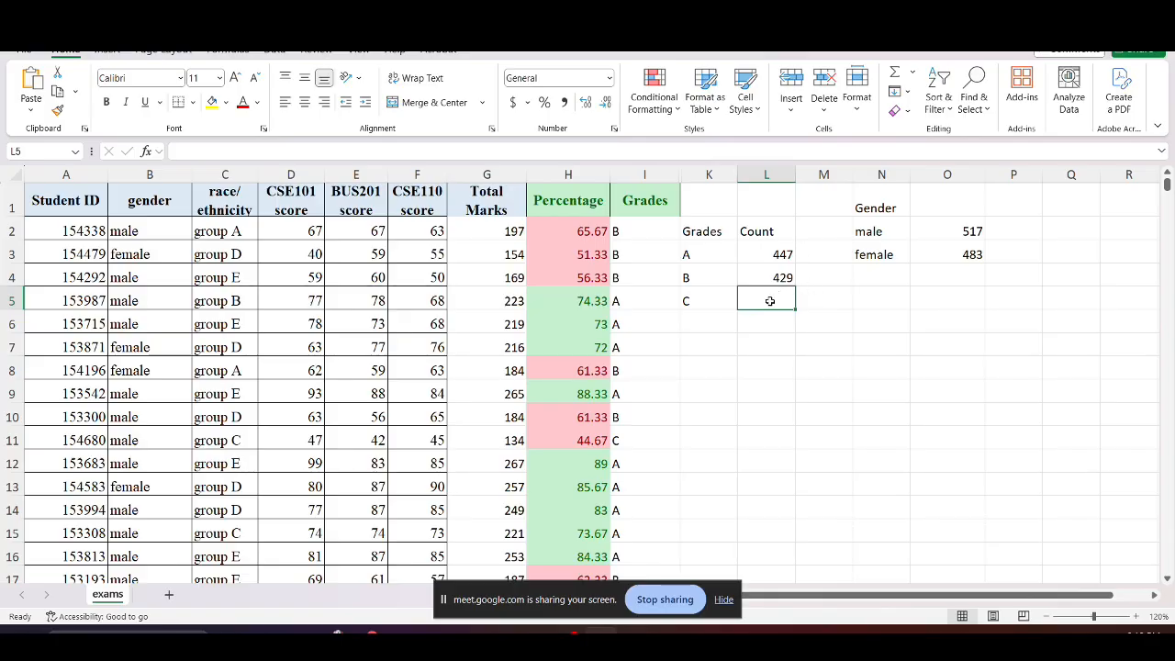
Count the C grades in L5 with the formula =COUNTIF(I2:I1001,"C"), adapted from the copied A-grade formula
{"action": "key", "text": "Down"}
{"action": "double_click", "coordinate": [770, 301]}
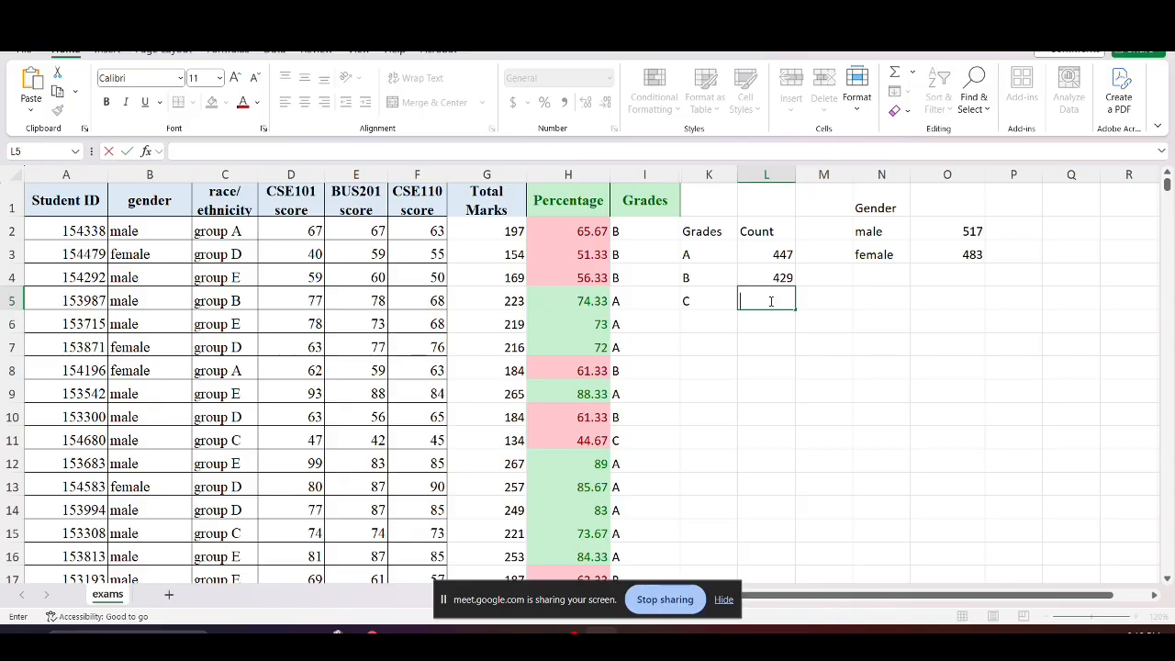
{"action": "type", "text": "="}
{"action": "type", "text": "COUNTIF(I2:I1001,\"A\")"}
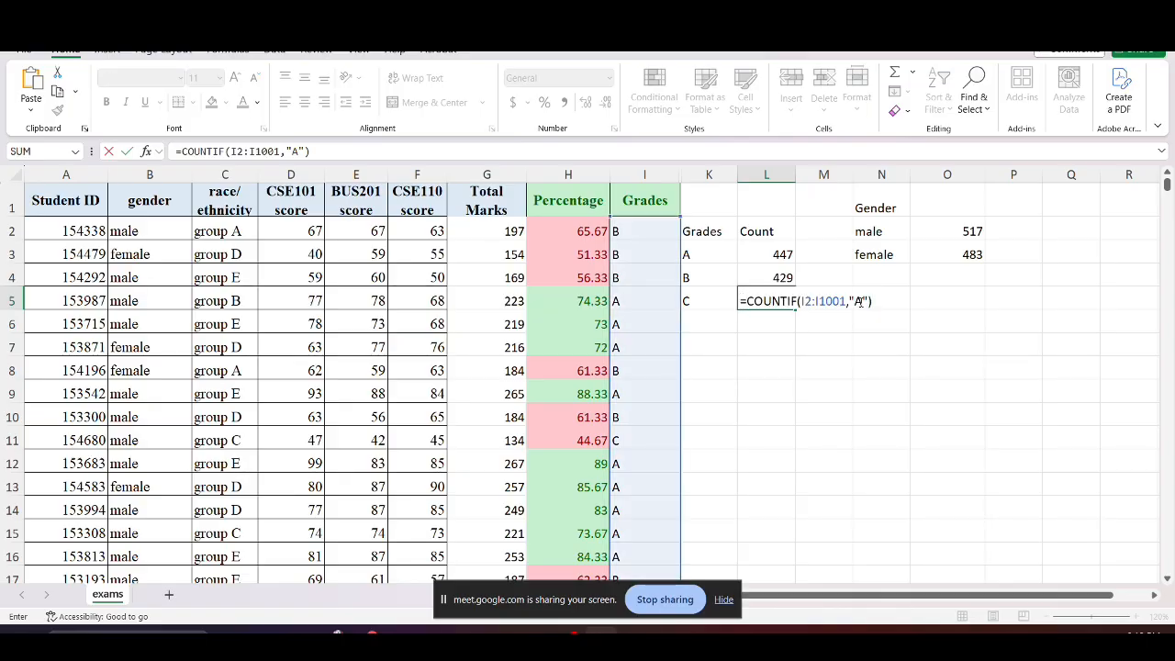
{"action": "left_click", "coordinate": [860, 301]}
{"action": "key", "text": "BackSpace"}
{"action": "type", "text": "C"}
{"action": "key", "text": "Return"}
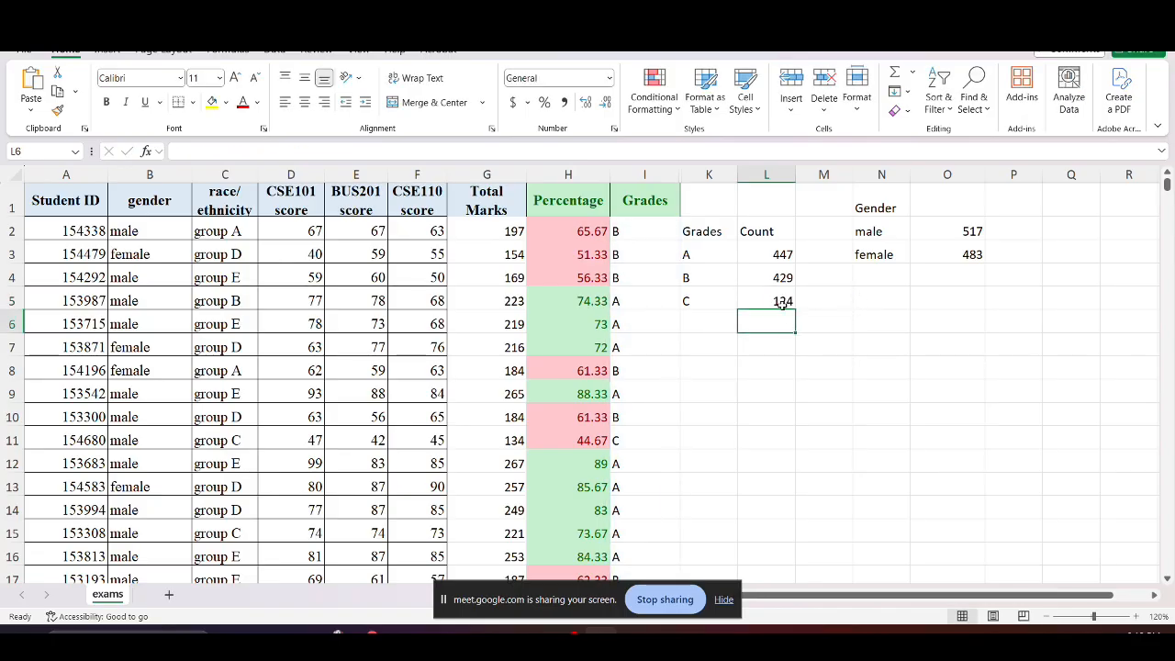
Total the three grade counts in L7 with the formula =Sum(L3:L5)
{"action": "left_click", "coordinate": [771, 350]}
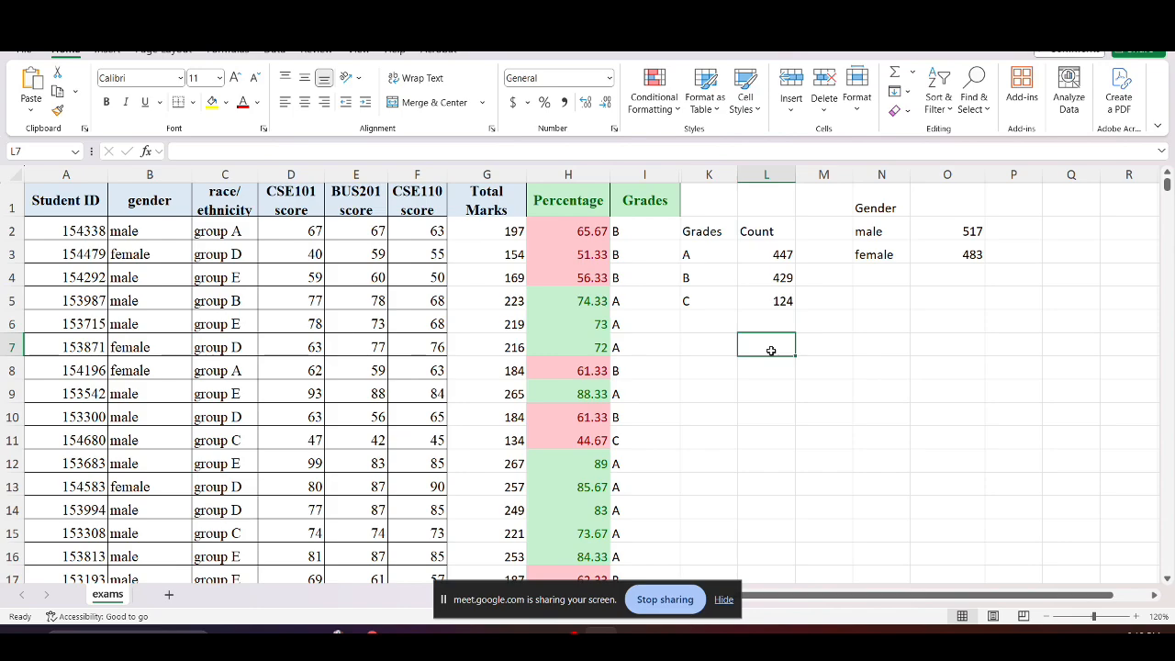
{"action": "type", "text": "=Sum"}
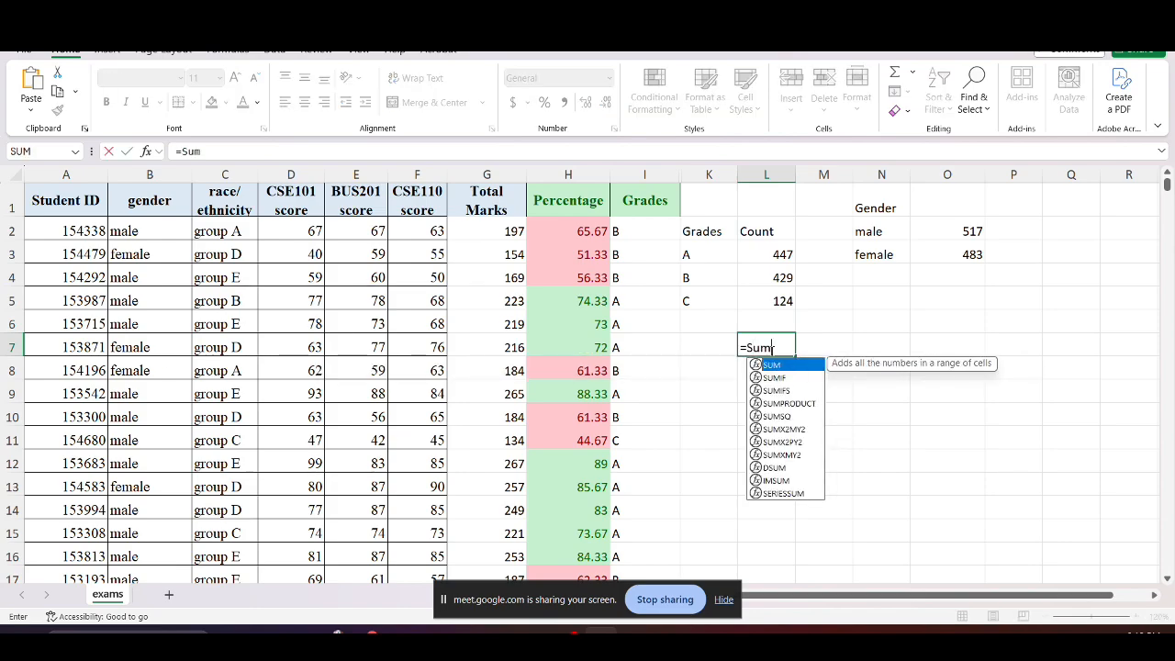
{"action": "type", "text": "("}
{"action": "left_click_drag", "start_coordinate": [775, 248], "coordinate": [771, 298]}
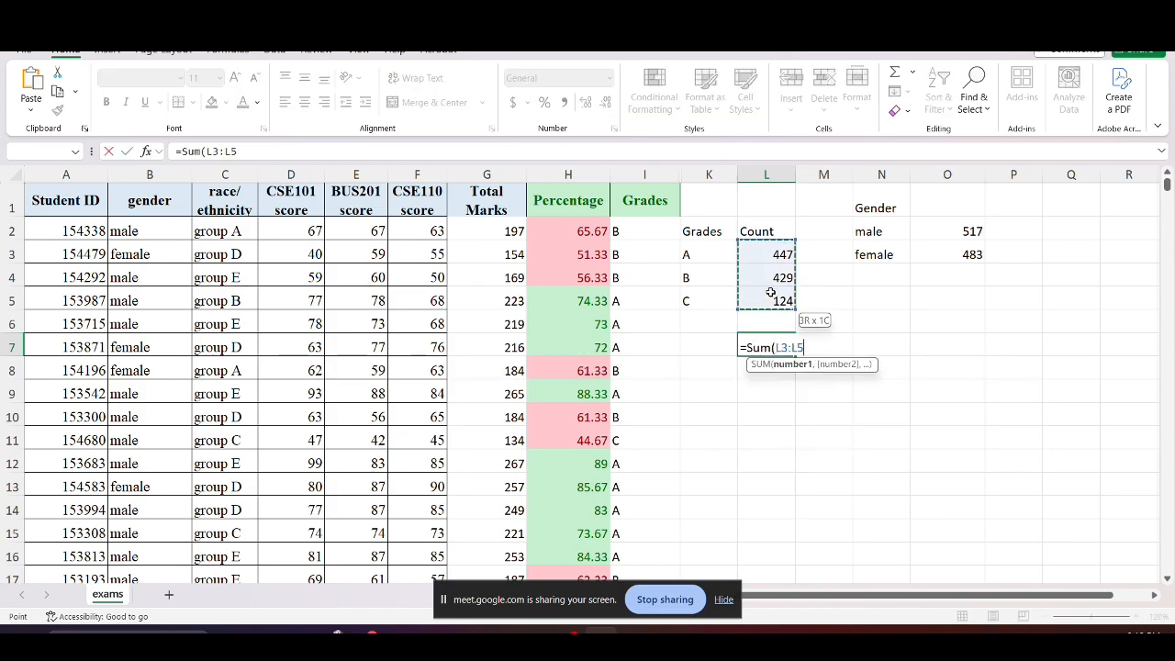
{"action": "type", "text": ")"}
{"action": "key", "text": "Return"}
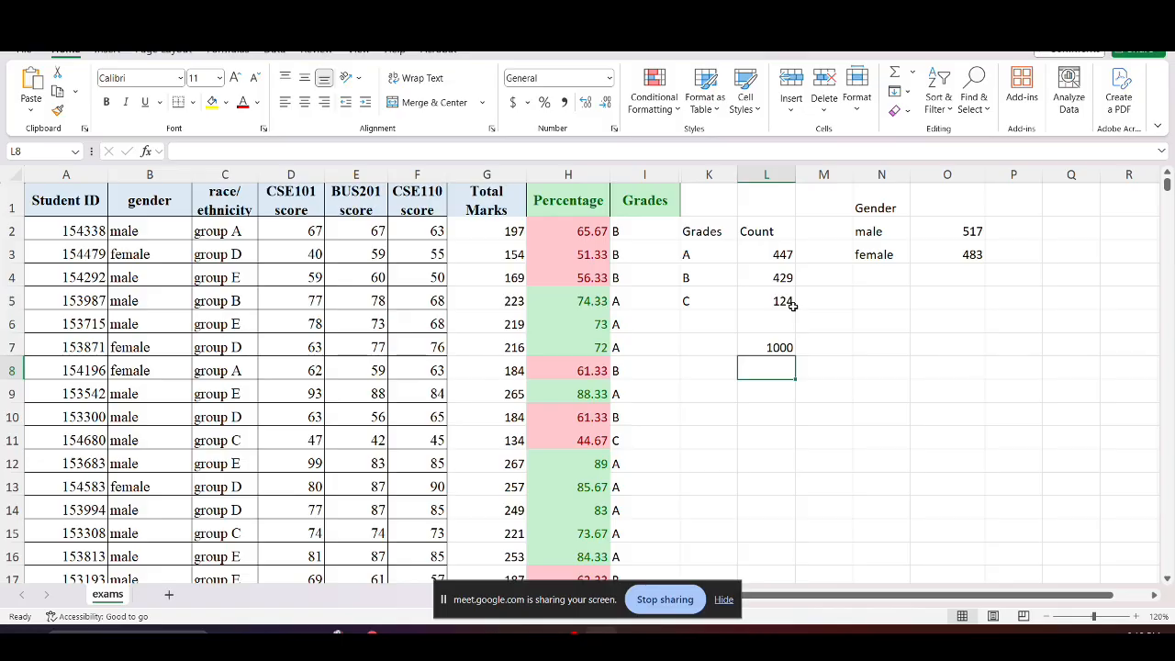
Review the COUNTIF formulas for the A, B and C grade counts in L3, L4 and L5
{"action": "left_click", "coordinate": [762, 258]}
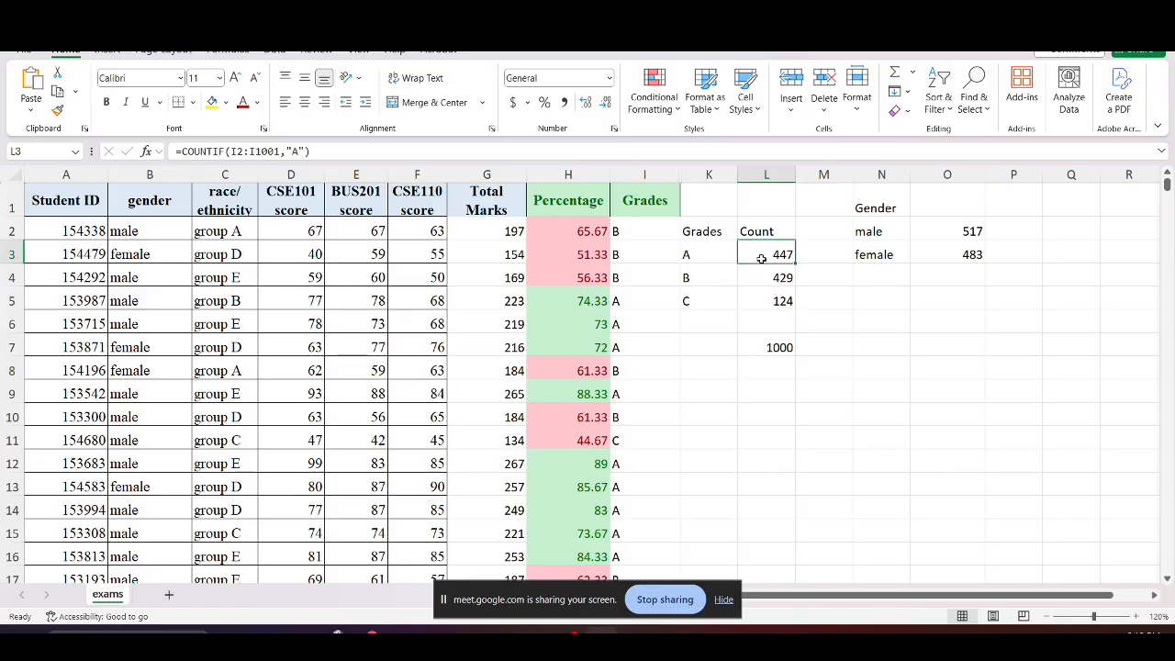
{"action": "double_click", "coordinate": [762, 258]}
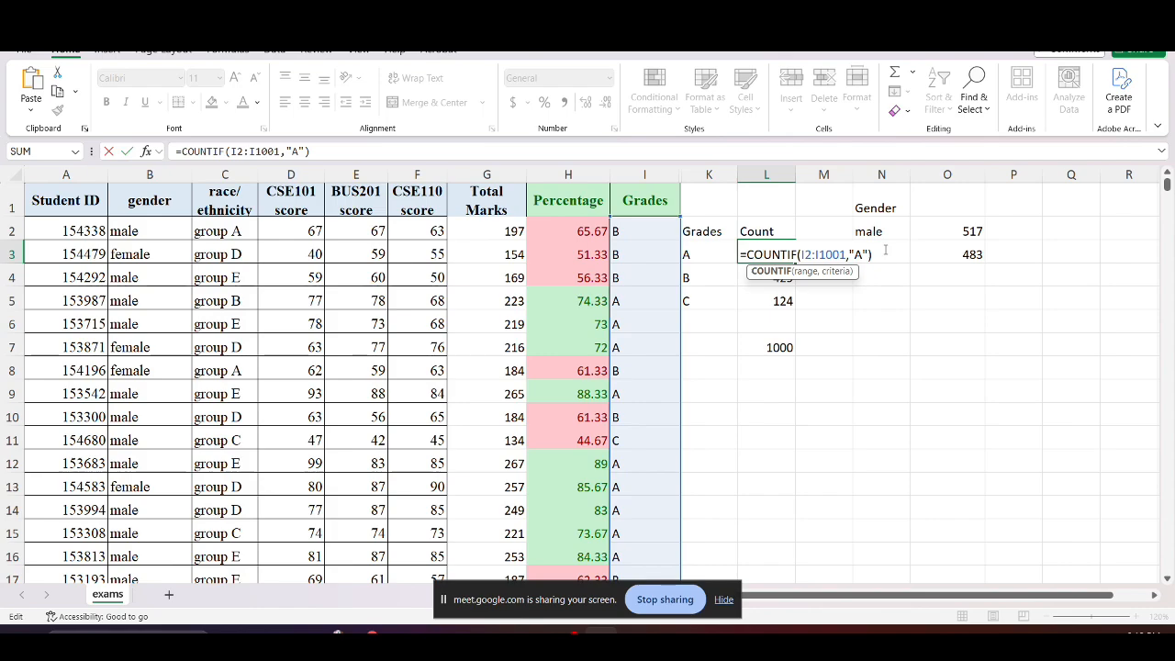
{"action": "key", "text": "Return"}
{"action": "double_click", "coordinate": [790, 277]}
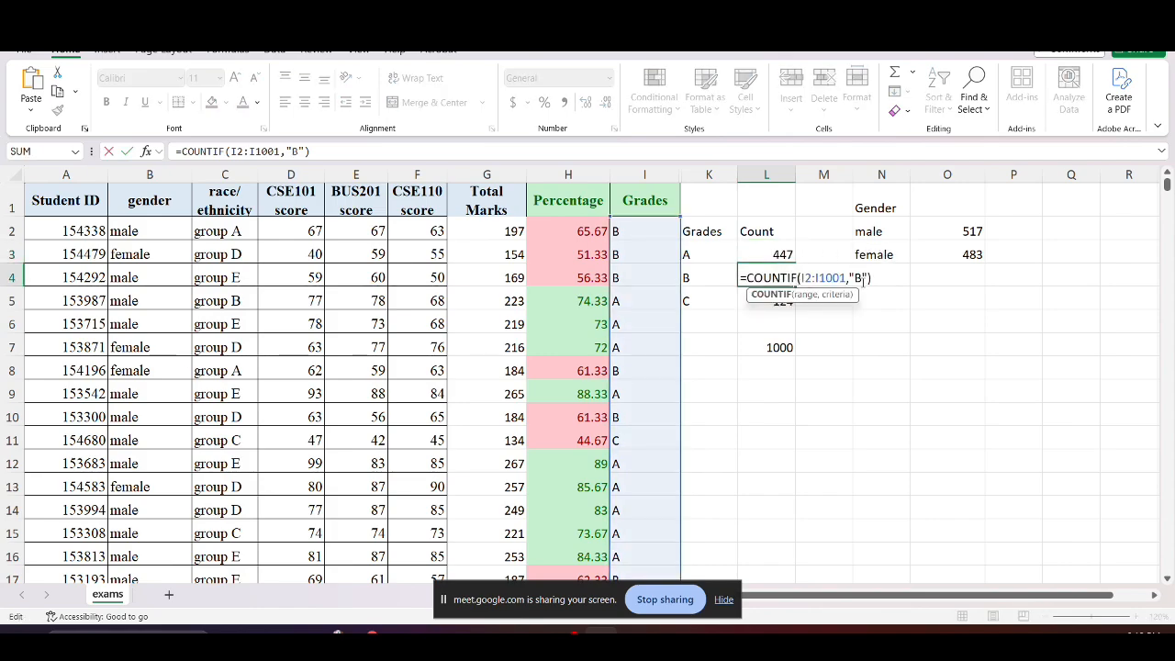
{"action": "key", "text": "ctrl+Return"}
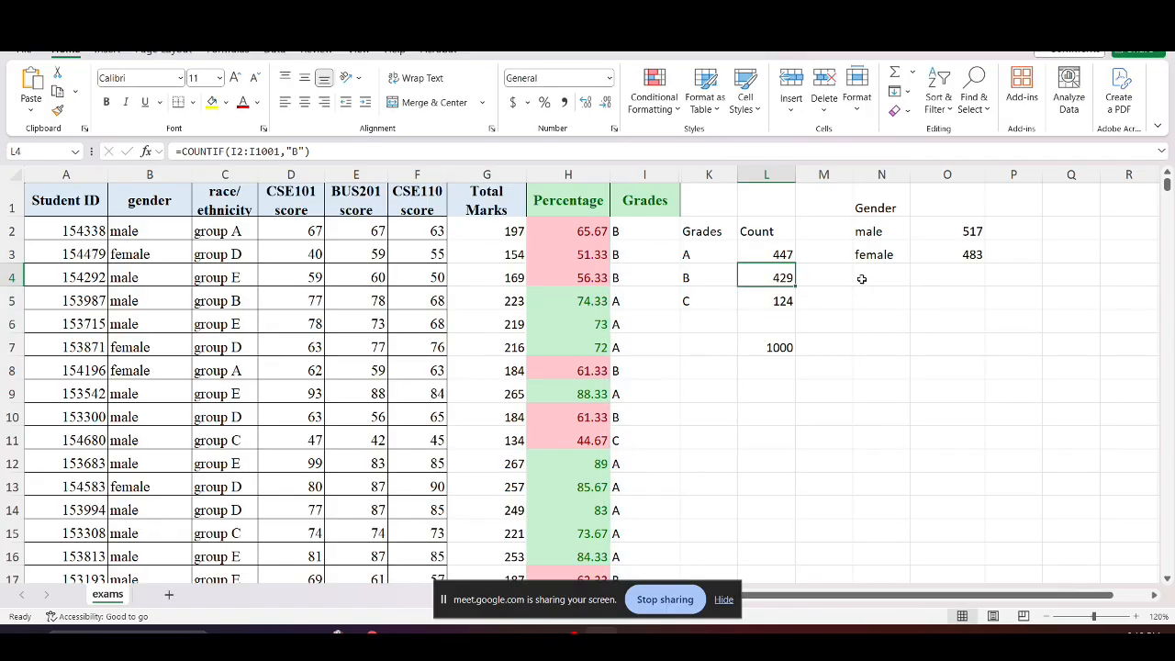
{"action": "double_click", "coordinate": [781, 301]}
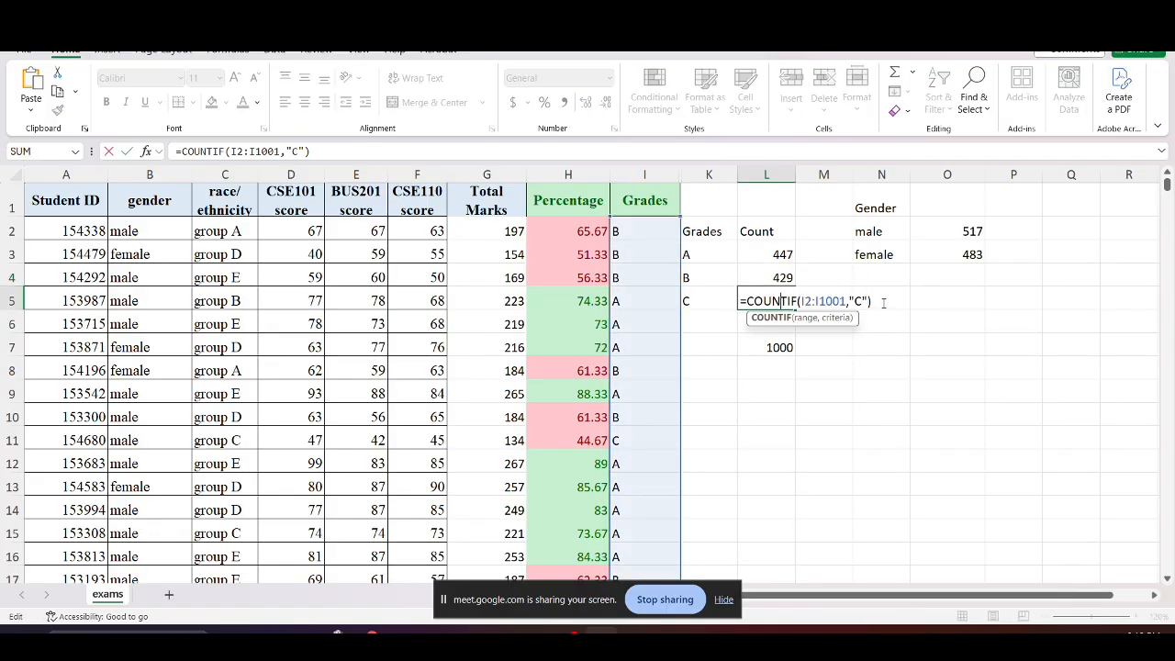
{"action": "key", "text": "ctrl+Return"}
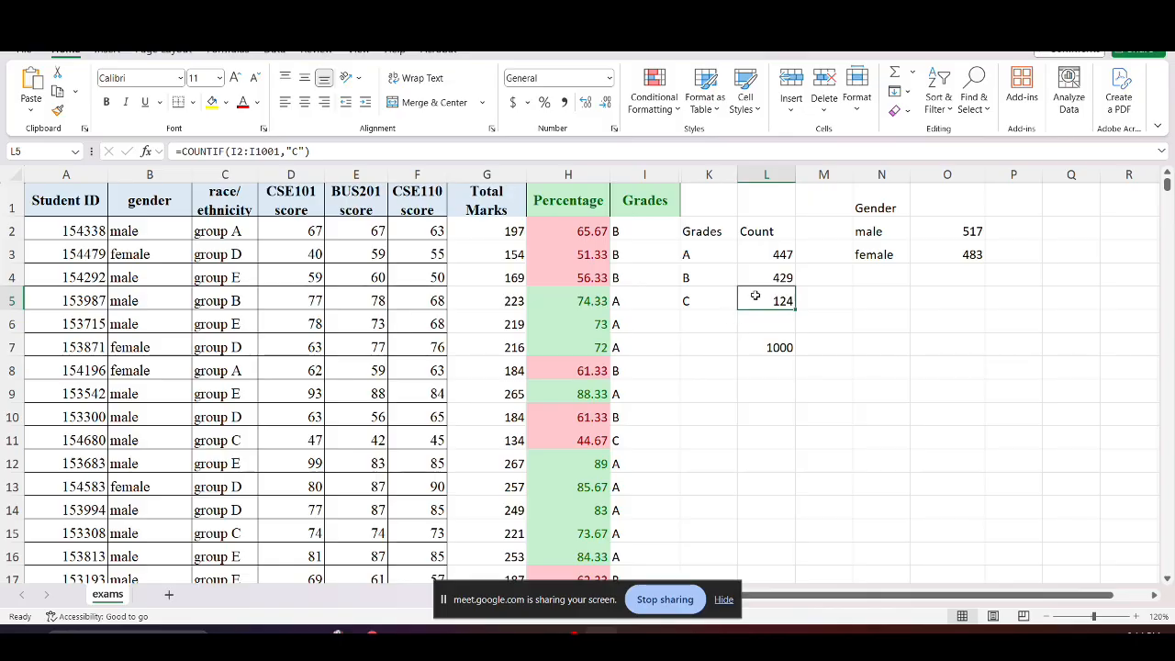
Replace the "A" criterion in L3 with cell K3, giving =COUNTIF(I2:I1001,K3), and fill the formula down to L5
{"action": "double_click", "coordinate": [779, 254]}
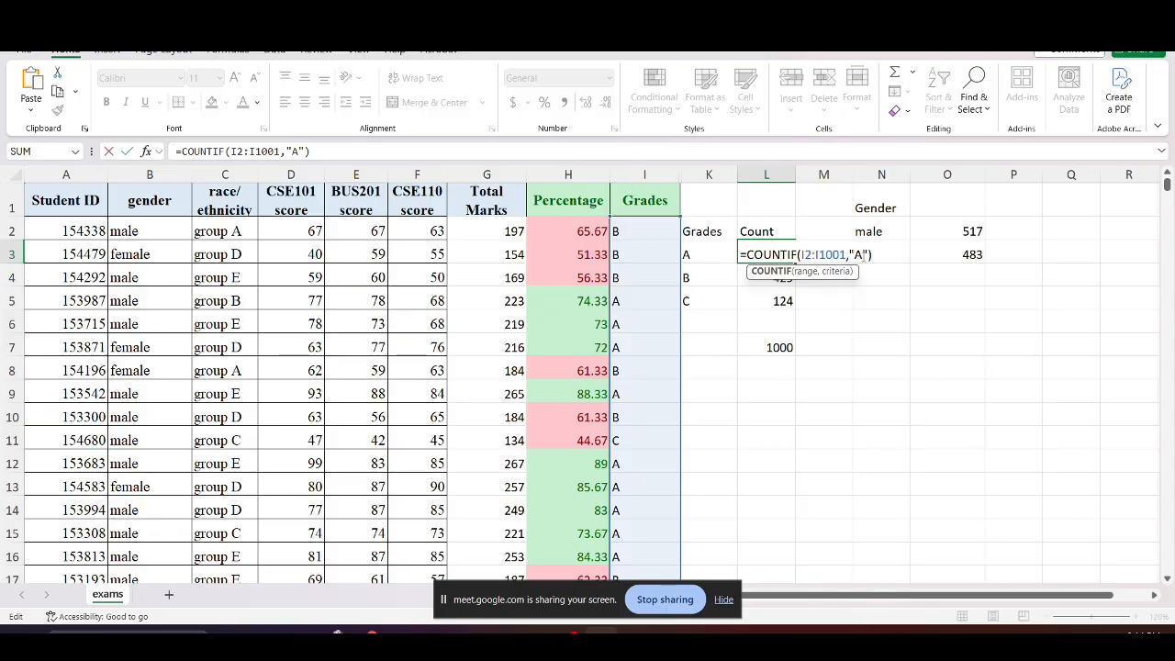
{"action": "left_click_drag", "start_coordinate": [849, 254], "coordinate": [871, 254]}
{"action": "left_click", "coordinate": [832, 254]}
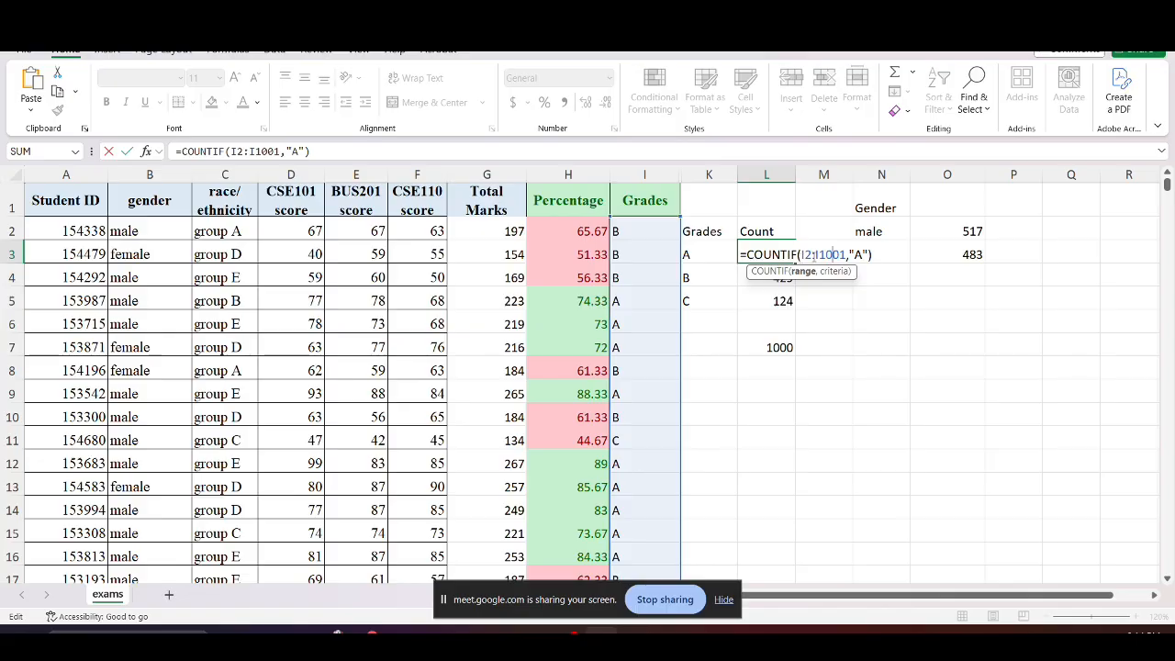
{"action": "left_click", "coordinate": [864, 255]}
{"action": "key", "text": "BackSpace"}
{"action": "key", "text": "BackSpace"}
{"action": "key", "text": "BackSpace"}
{"action": "left_click", "coordinate": [697, 259]}
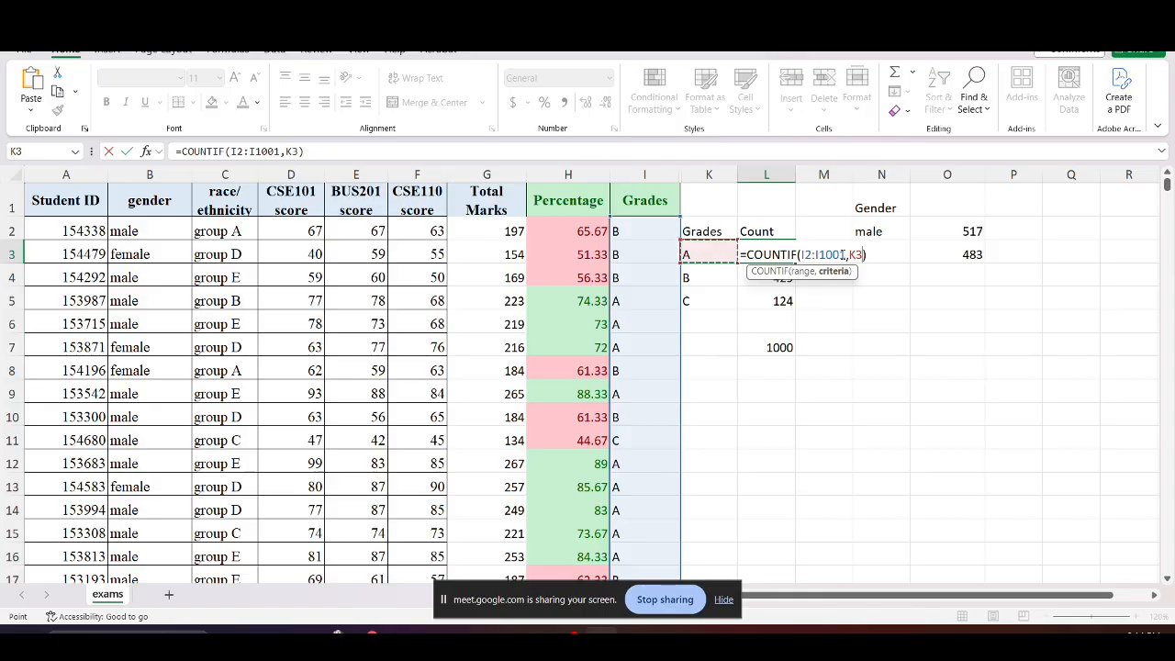
{"action": "key", "text": "Return"}
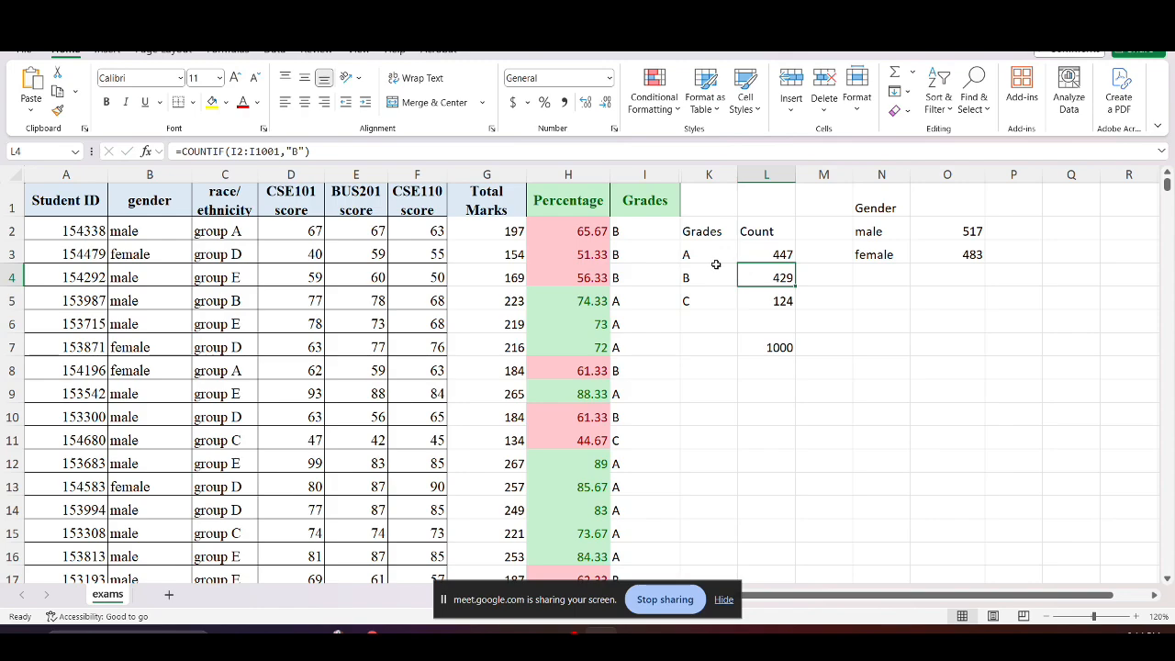
{"action": "left_click", "coordinate": [768, 255]}
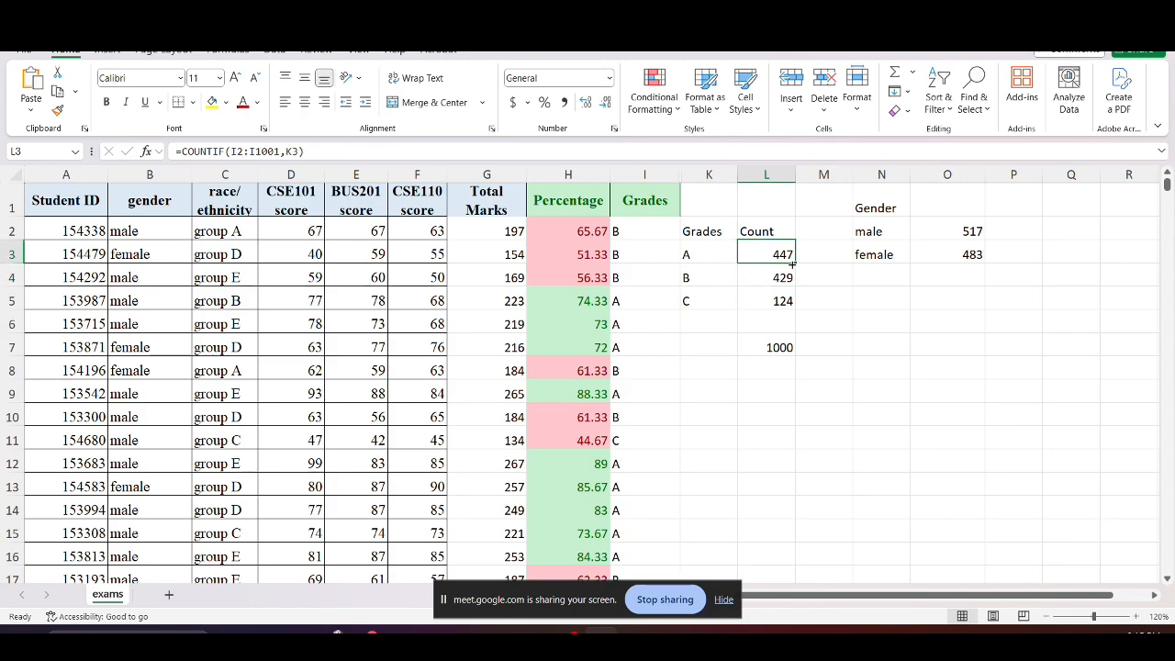
{"action": "left_click_drag", "start_coordinate": [795, 262], "coordinate": [798, 301]}
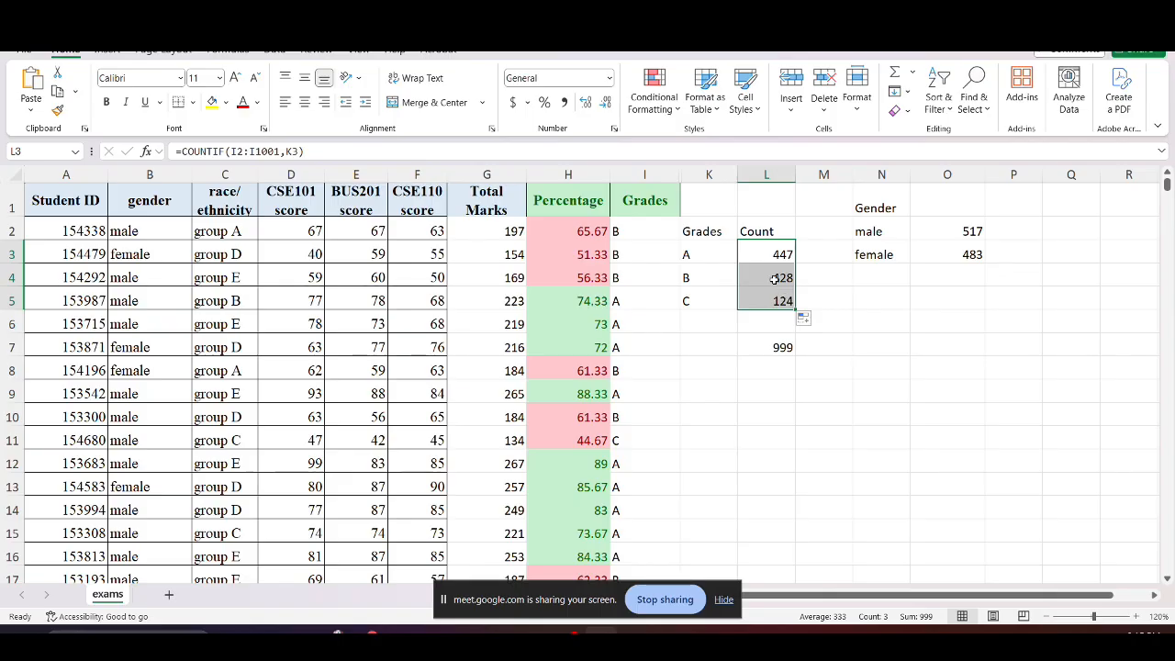
Compare the range and criterion references of the filled COUNTIF formulas in L3:L5, and check the total in L7
{"action": "double_click", "coordinate": [770, 279]}
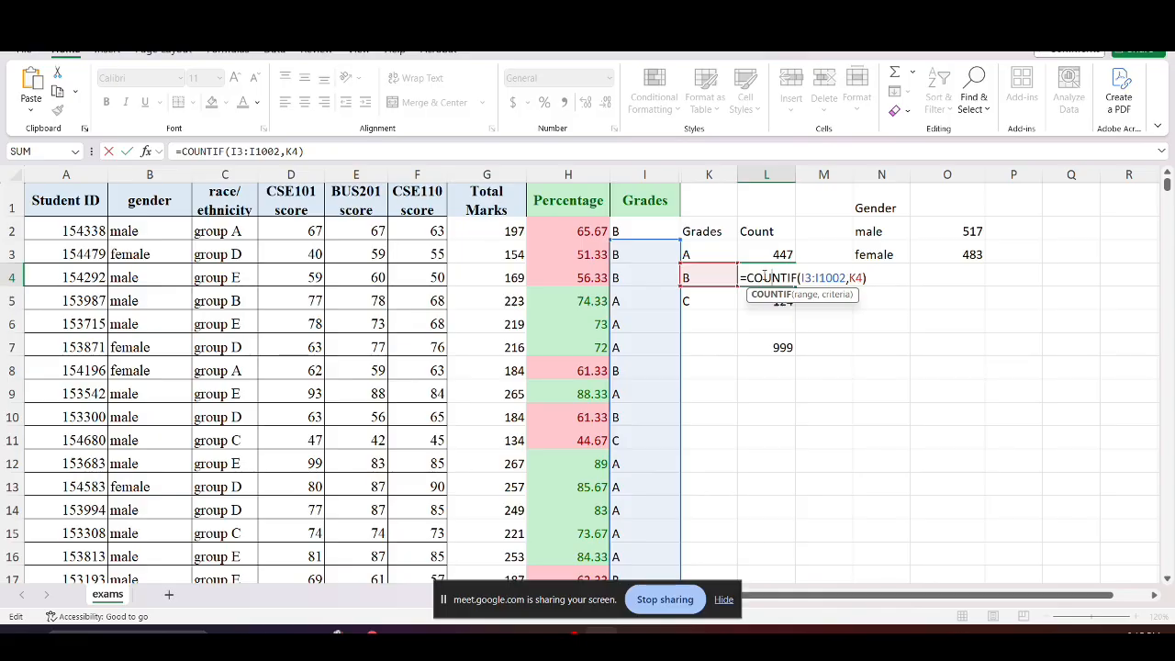
{"action": "key", "text": "Escape"}
{"action": "double_click", "coordinate": [774, 302]}
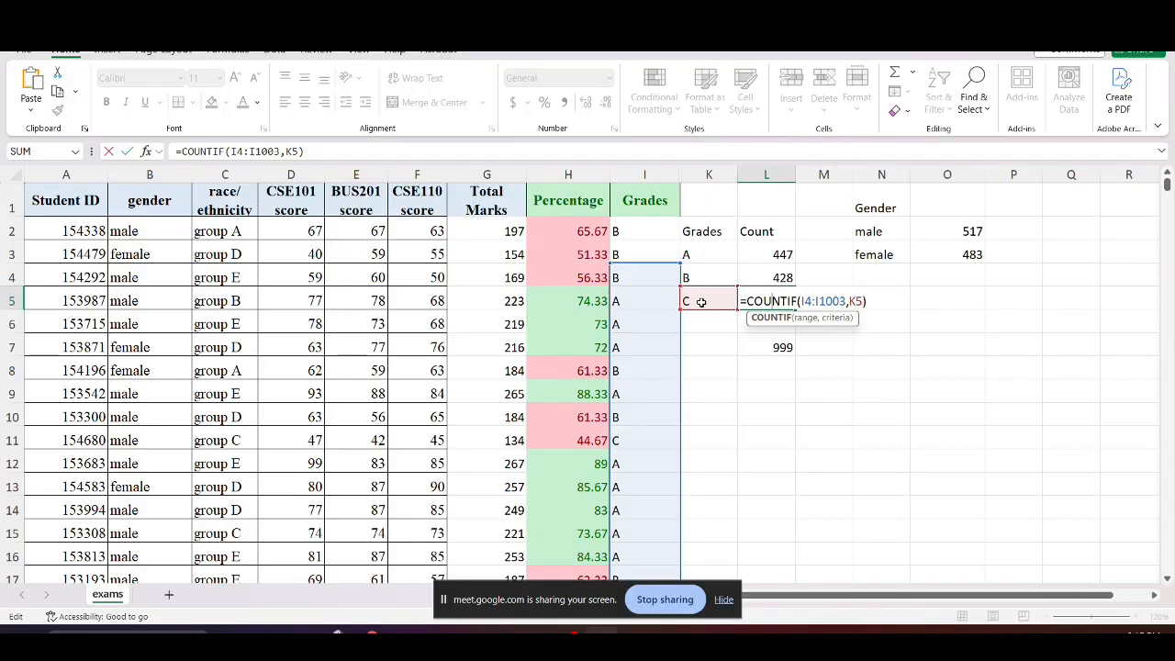
{"action": "key", "text": "Escape"}
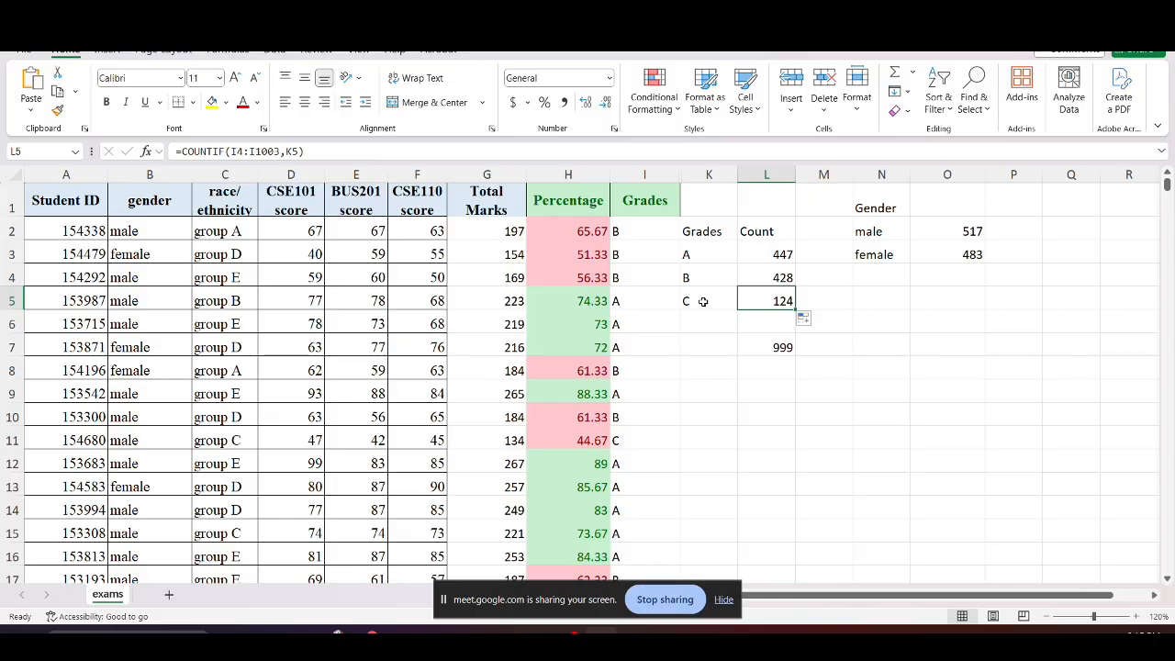
{"action": "double_click", "coordinate": [769, 257]}
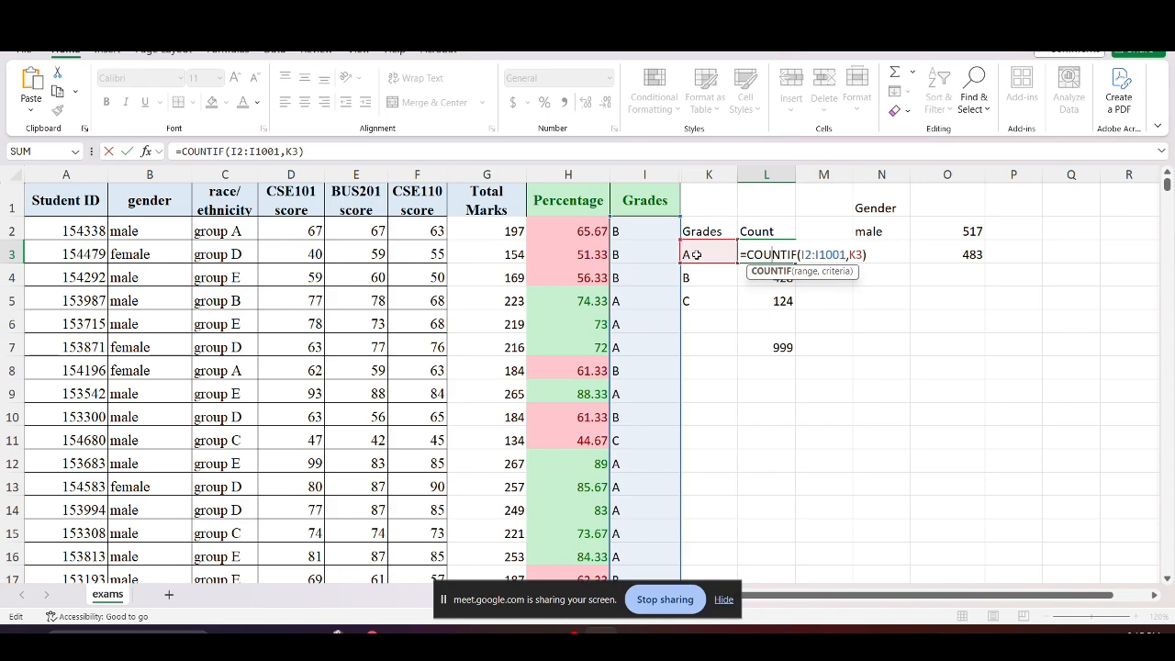
{"action": "key", "text": "Return"}
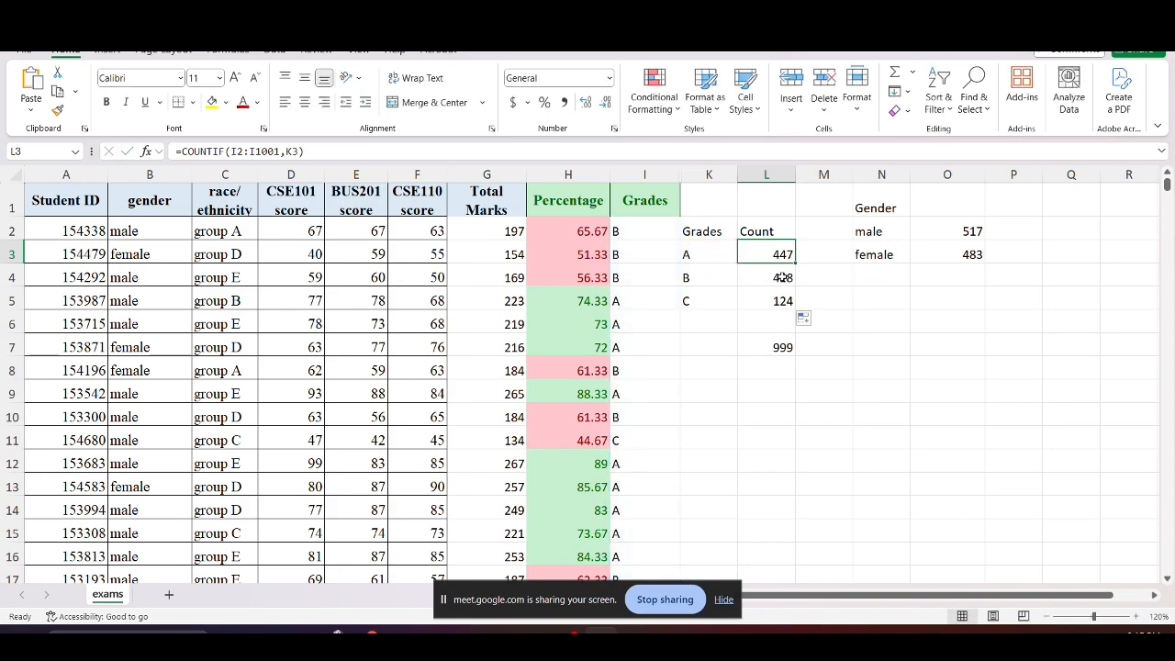
{"action": "double_click", "coordinate": [781, 277]}
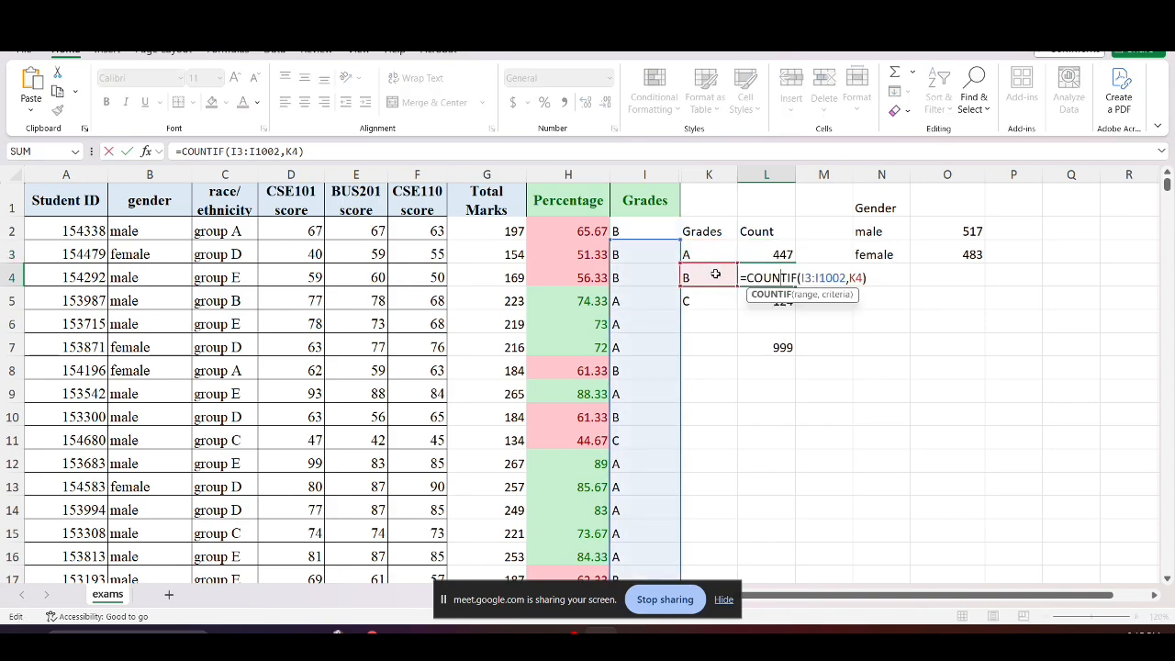
{"action": "key", "text": "ctrl+Return"}
{"action": "double_click", "coordinate": [780, 300]}
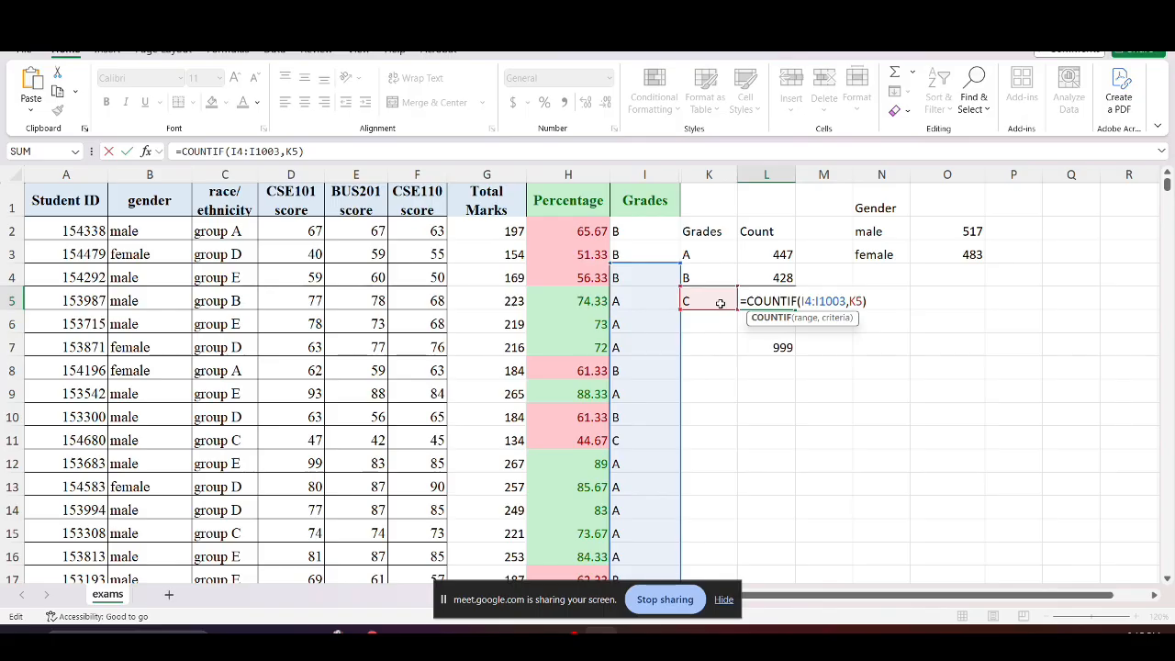
{"action": "key", "text": "ctrl+Return"}
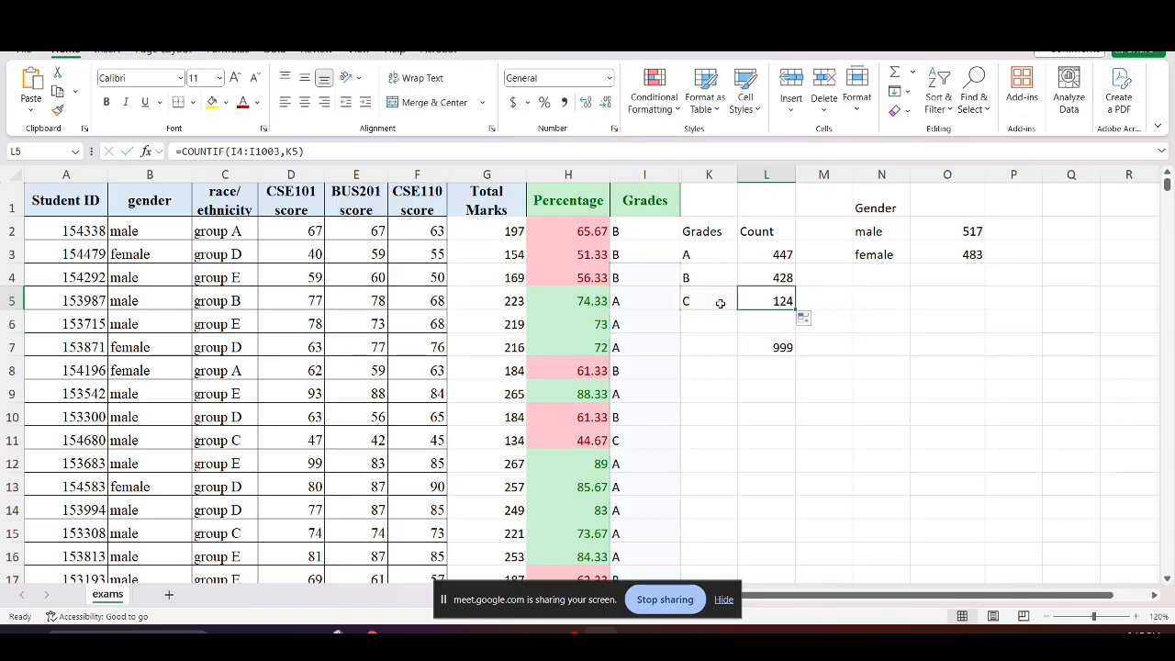
{"action": "left_click", "coordinate": [773, 354]}
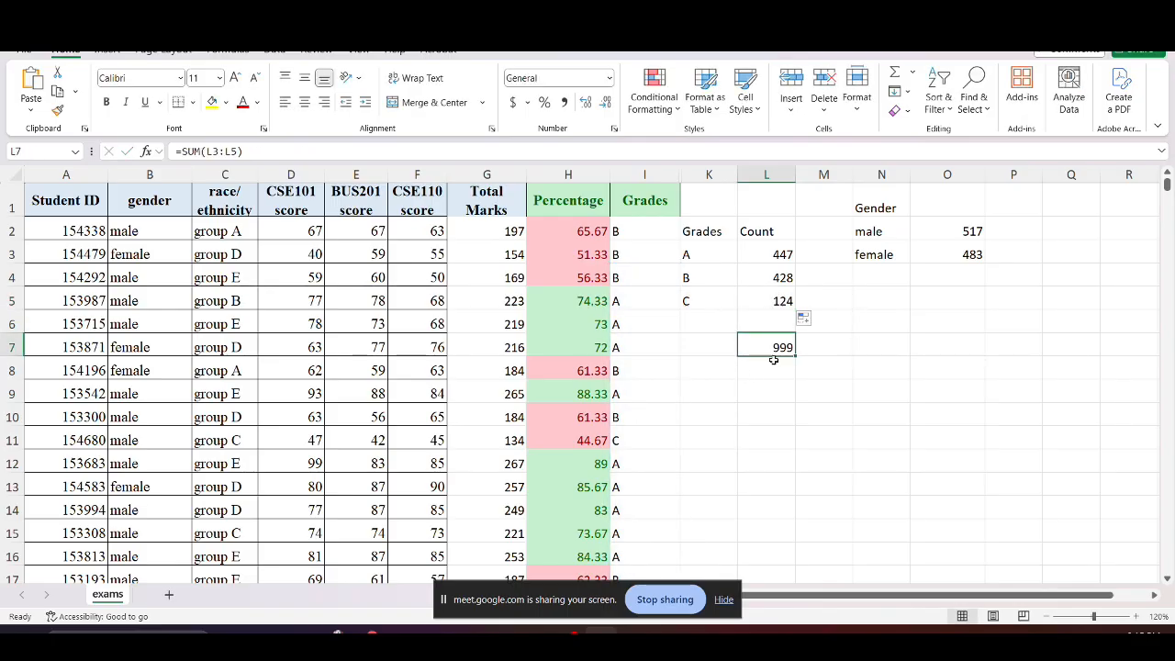
{"action": "double_click", "coordinate": [769, 258]}
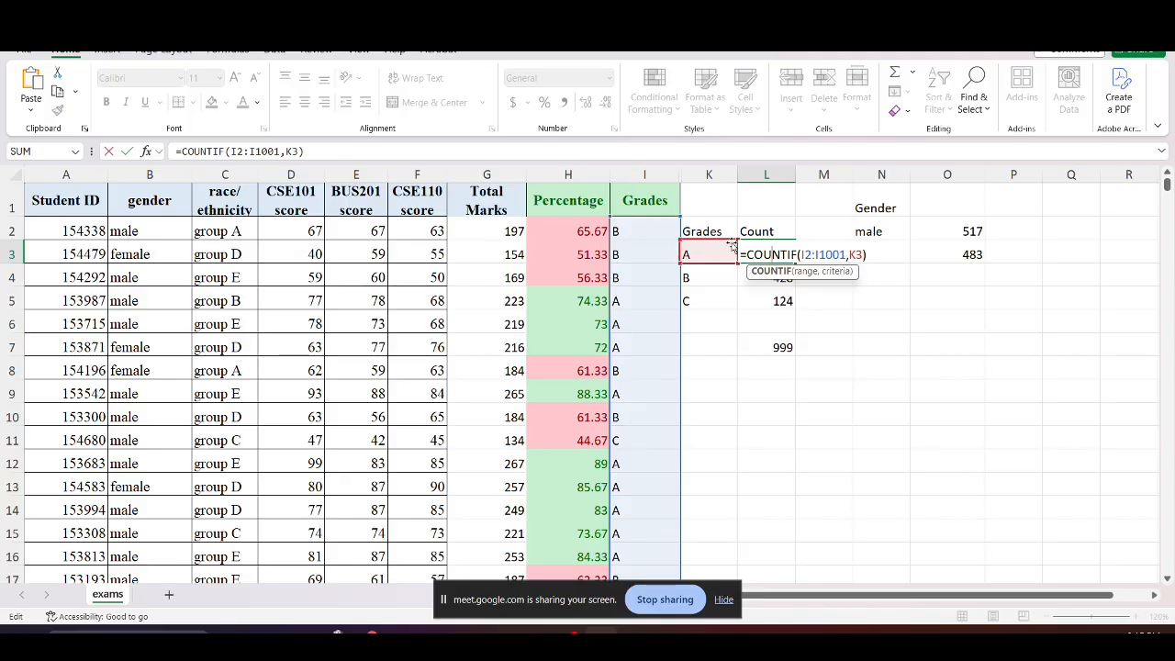
{"action": "key", "text": "Return"}
{"action": "double_click", "coordinate": [780, 277]}
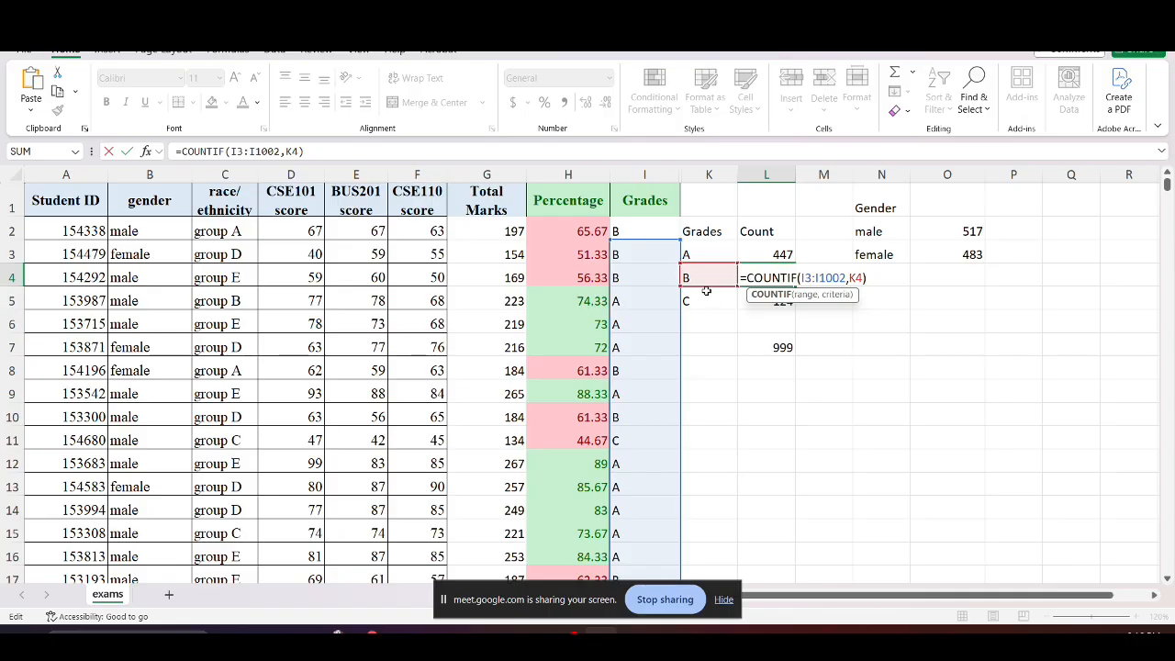
{"action": "key", "text": "Return"}
{"action": "double_click", "coordinate": [767, 303]}
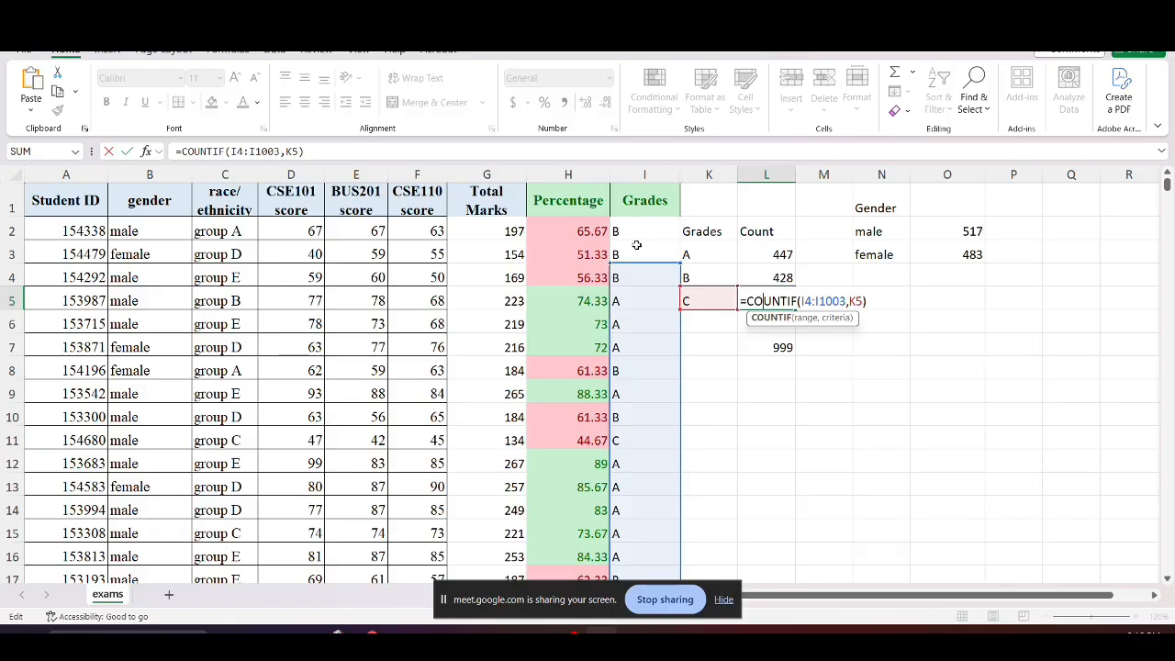
{"action": "key", "text": "ctrl+Return"}
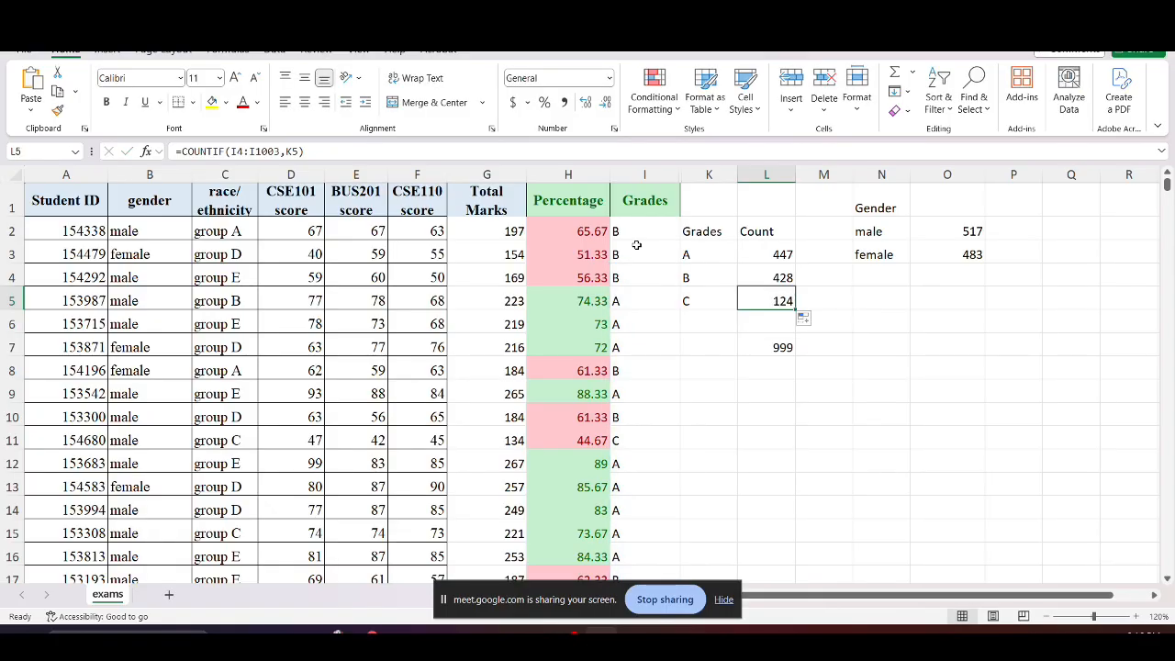
{"action": "left_click", "coordinate": [774, 355]}
Try filling the COUNTIF formula from L3 down to L11 to examine its shifting references, and undo the fill
{"action": "left_click_drag", "start_coordinate": [775, 255], "coordinate": [790, 447]}
{"action": "left_click", "coordinate": [768, 459]}
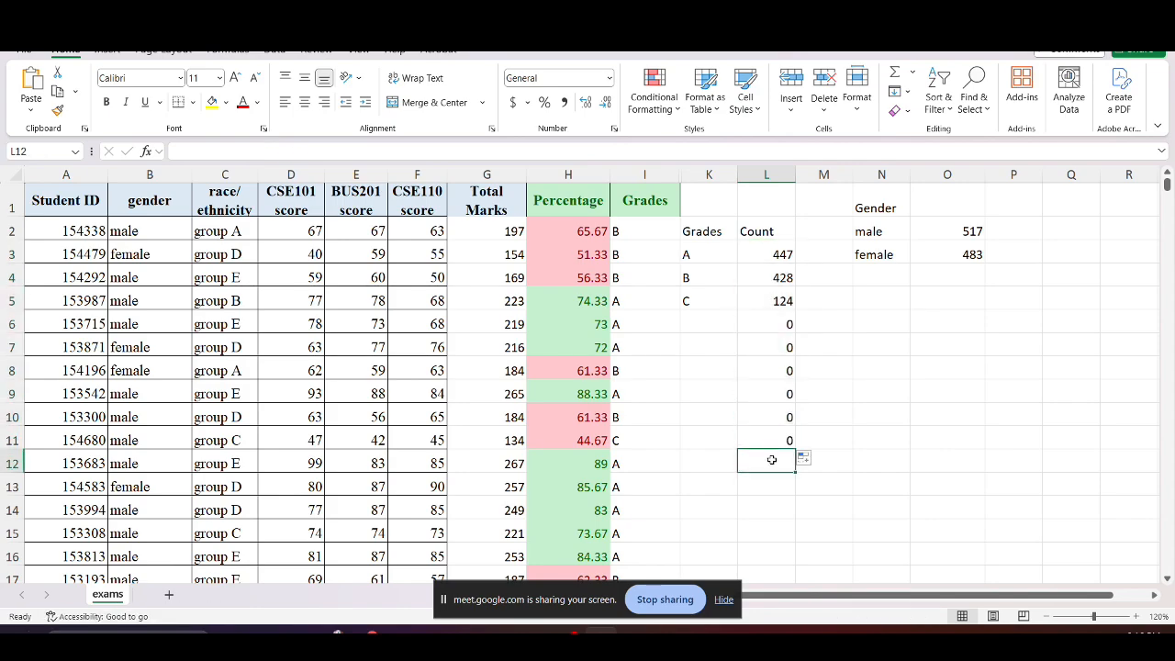
{"action": "double_click", "coordinate": [771, 321]}
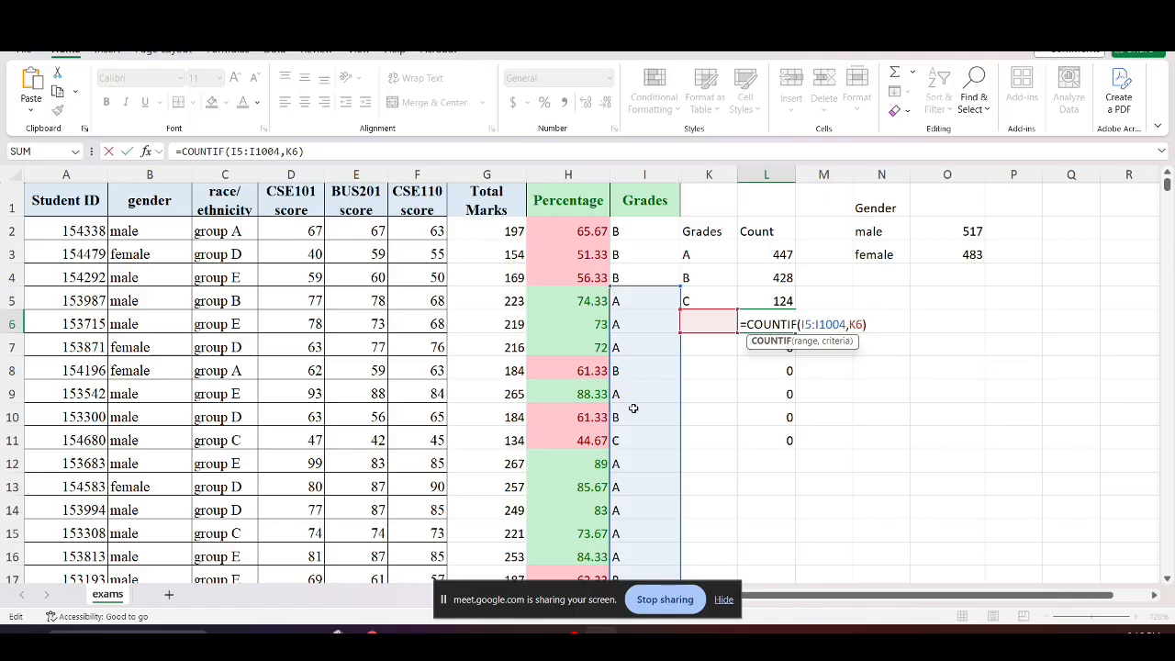
{"action": "key", "text": "Escape"}
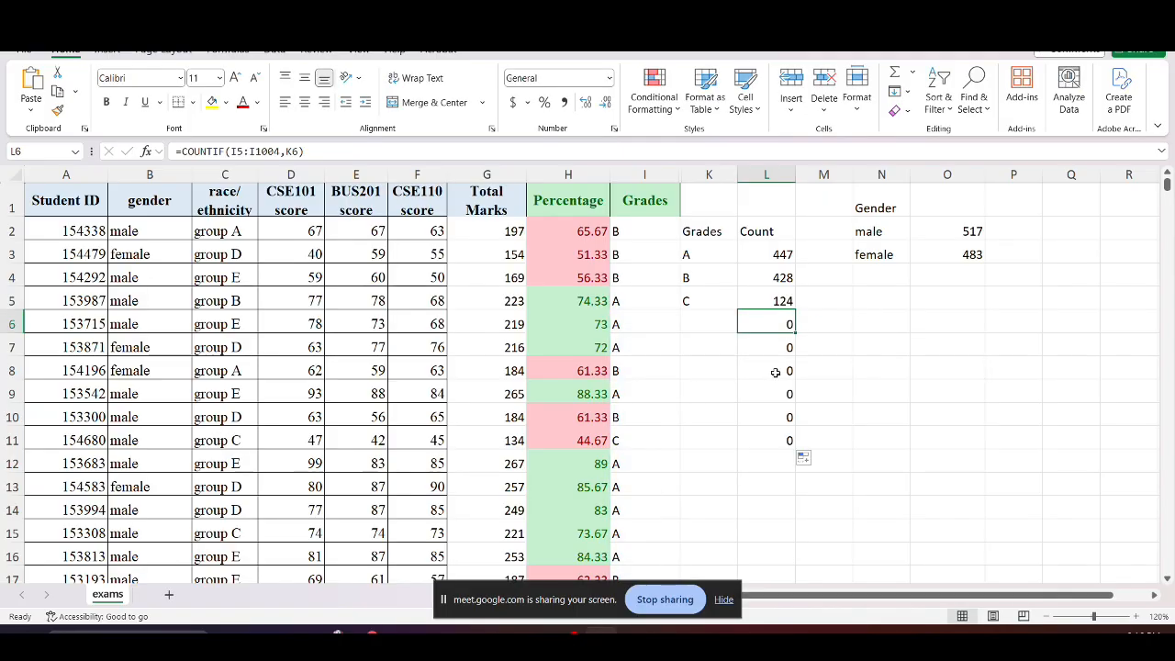
{"action": "double_click", "coordinate": [780, 415]}
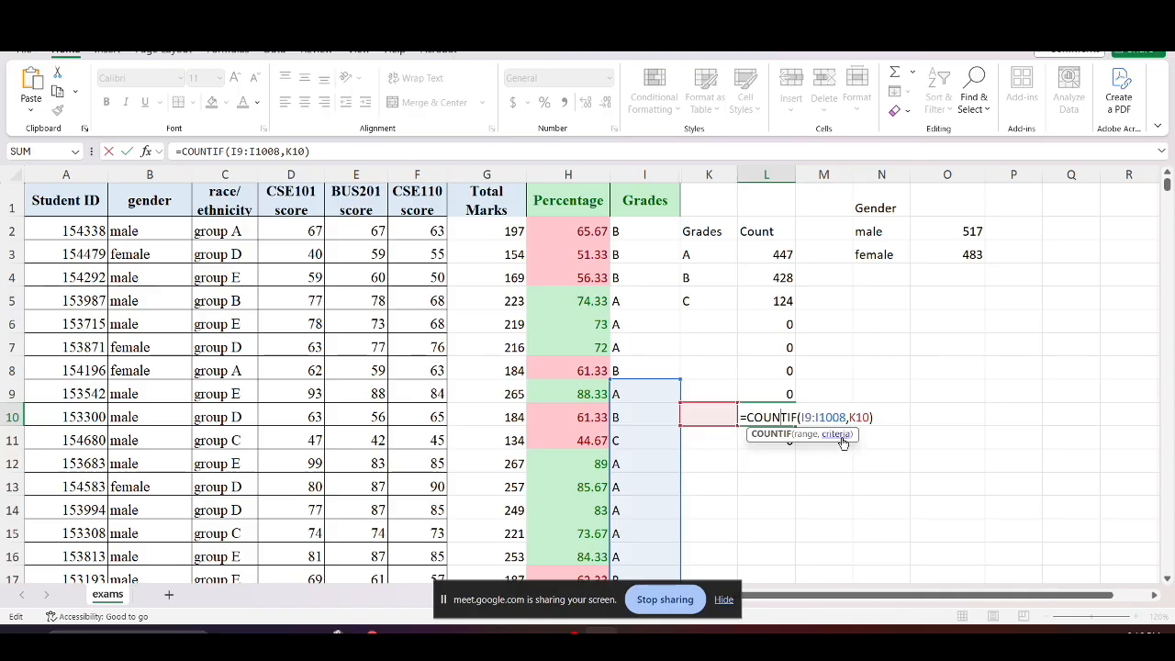
{"action": "left_click", "coordinate": [690, 409]}
{"action": "left_click", "coordinate": [785, 257]}
{"action": "double_click", "coordinate": [785, 257]}
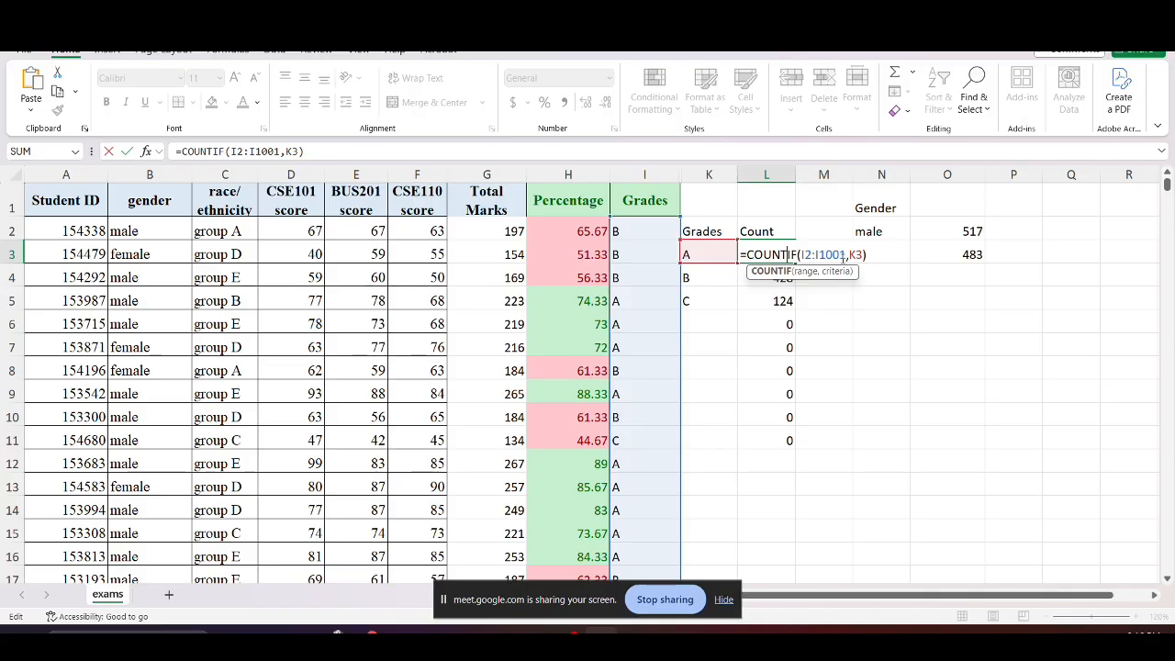
{"action": "key", "text": "ctrl+Return"}
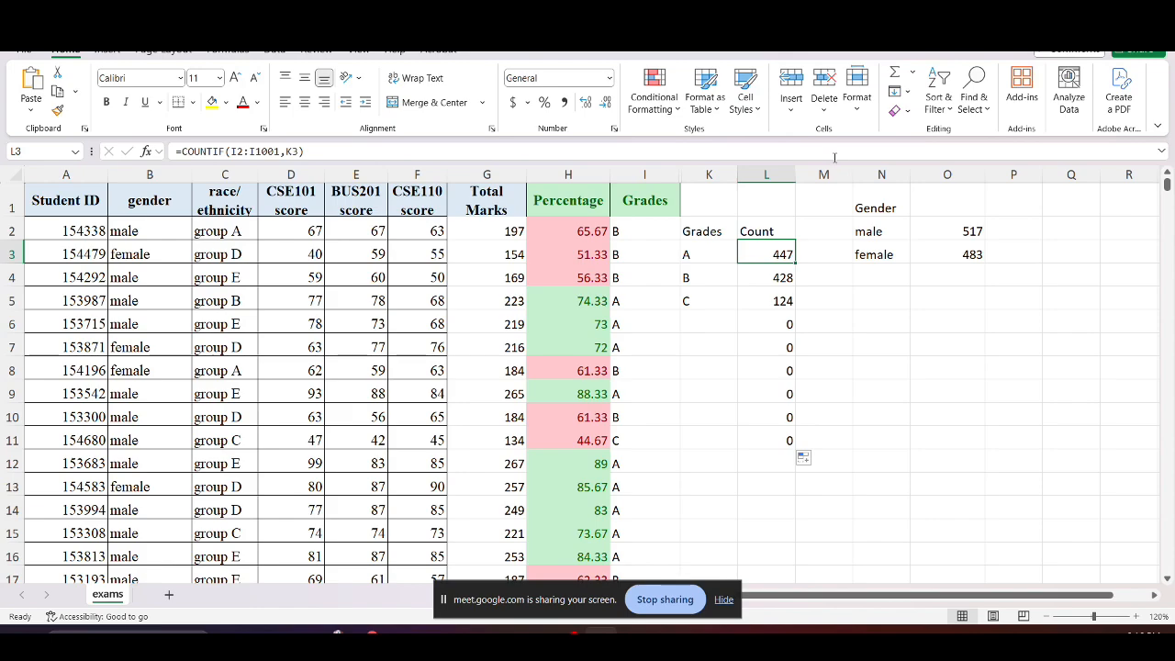
{"action": "key", "text": "ctrl+z"}
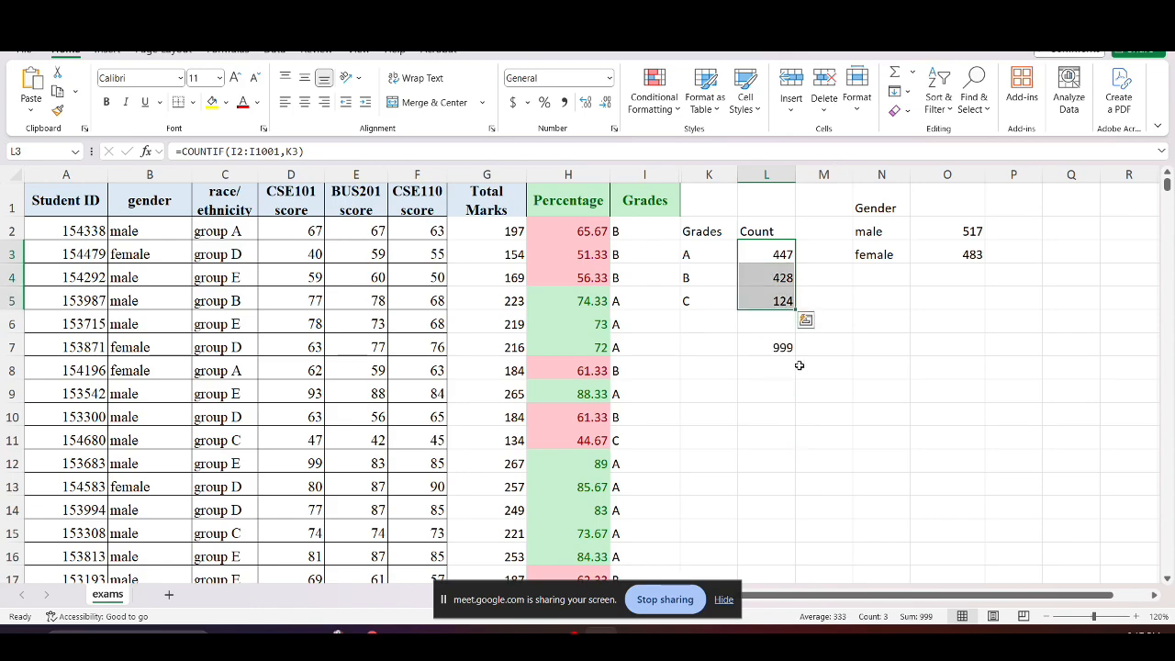
Inspect how the range and criterion references shift from row to row in the COUNTIF formulas in L3, L4 and L5
{"action": "left_click", "coordinate": [768, 369]}
{"action": "left_click", "coordinate": [773, 254]}
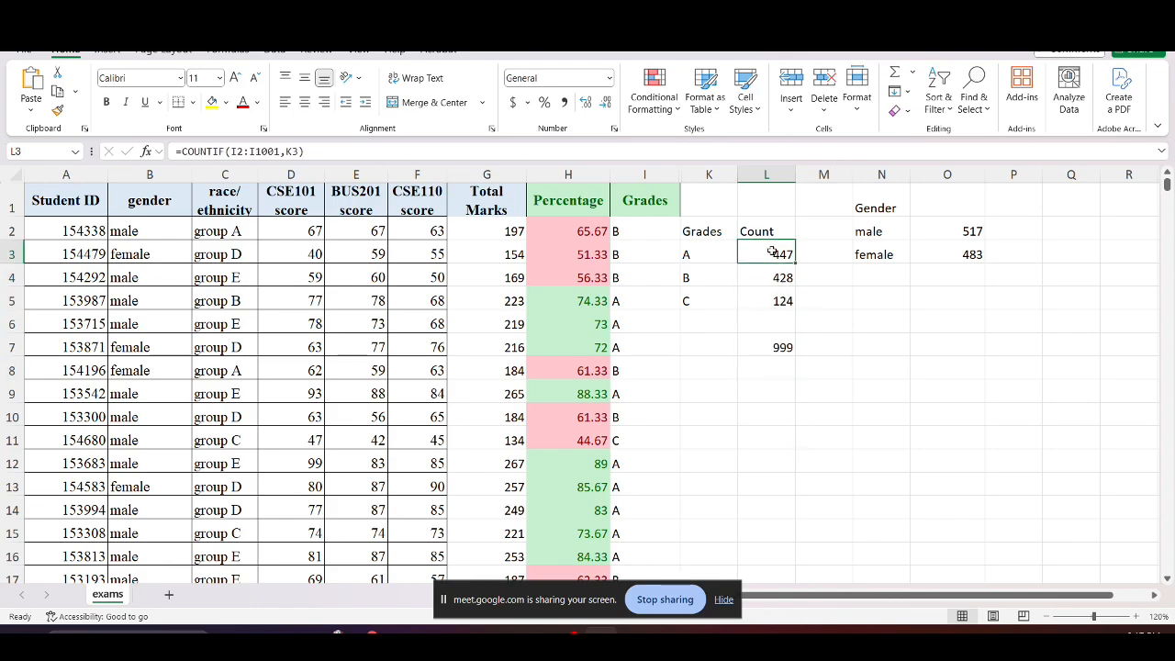
{"action": "double_click", "coordinate": [773, 253]}
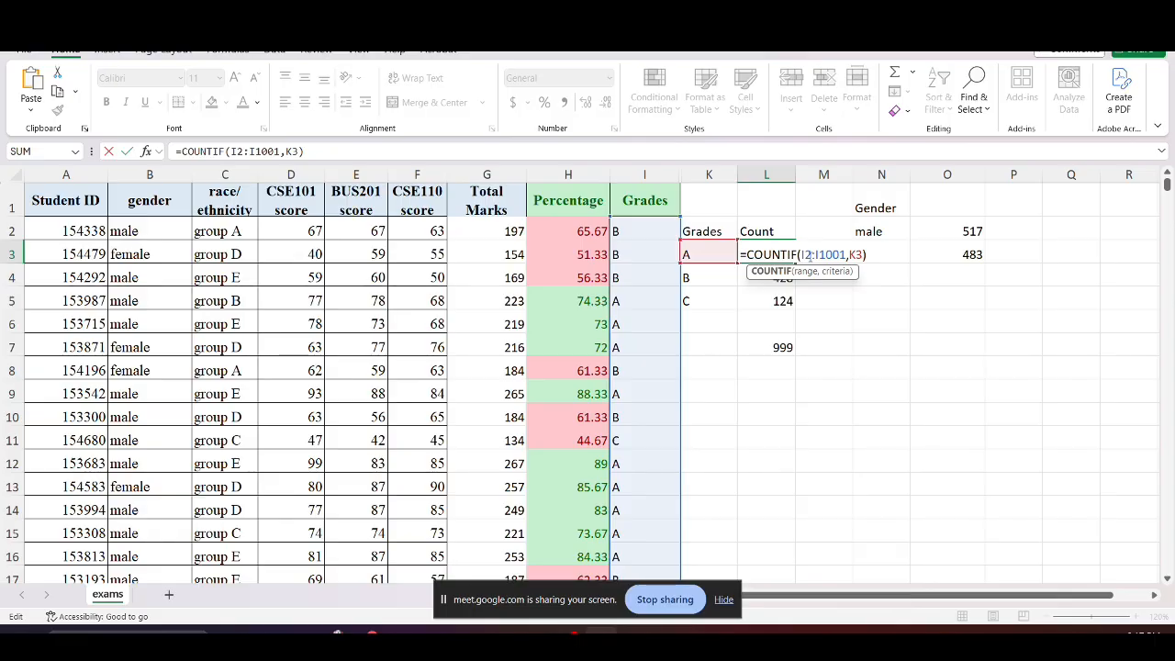
{"action": "key", "text": "ctrl+Return"}
{"action": "double_click", "coordinate": [750, 280]}
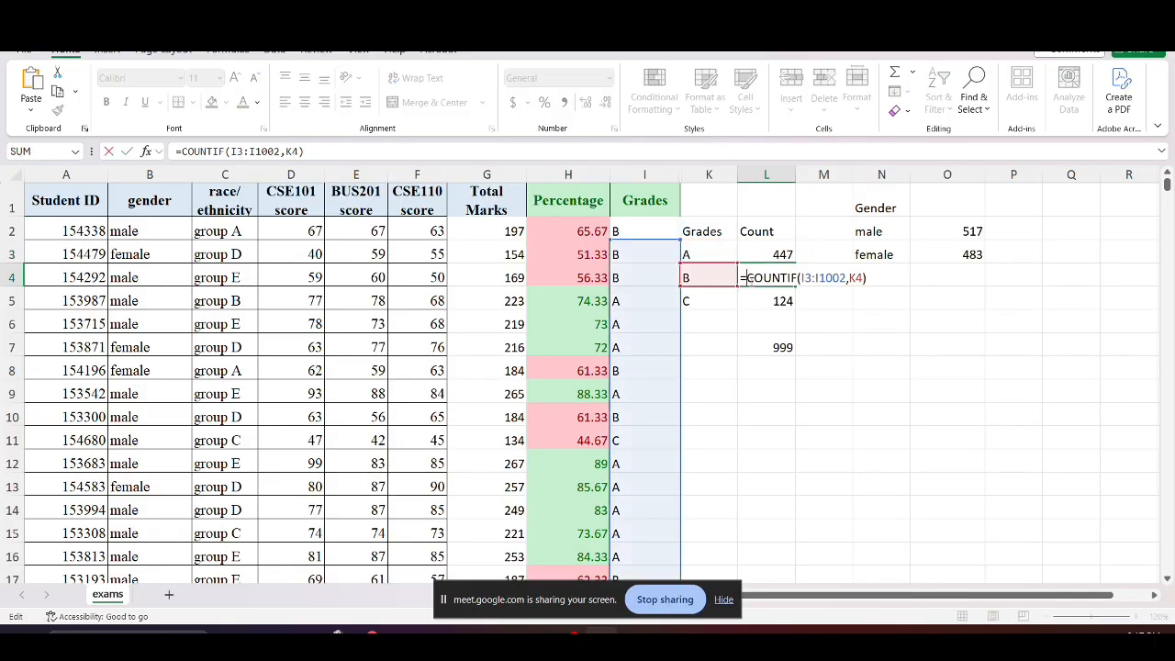
{"action": "key", "text": "Return"}
{"action": "double_click", "coordinate": [783, 301]}
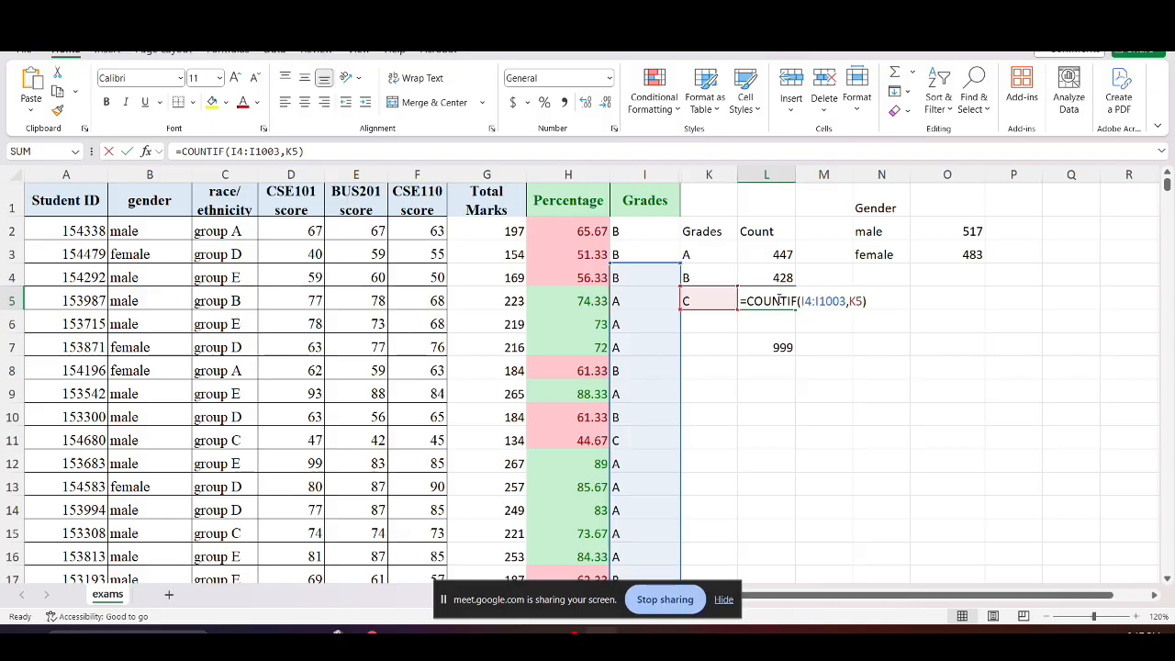
{"action": "key", "text": "ctrl+Return"}
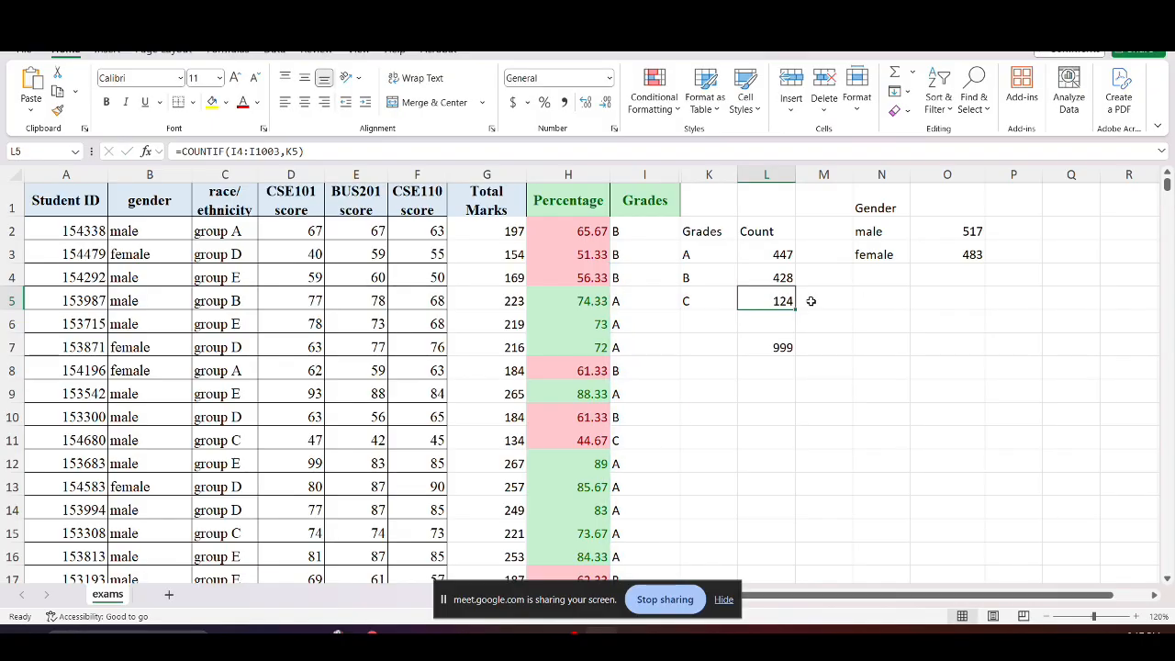
Lock the starting row of the COUNTIF range in L3 with a dollar sign, giving =COUNTIF(I$2:I1001,K3)
{"action": "double_click", "coordinate": [772, 255]}
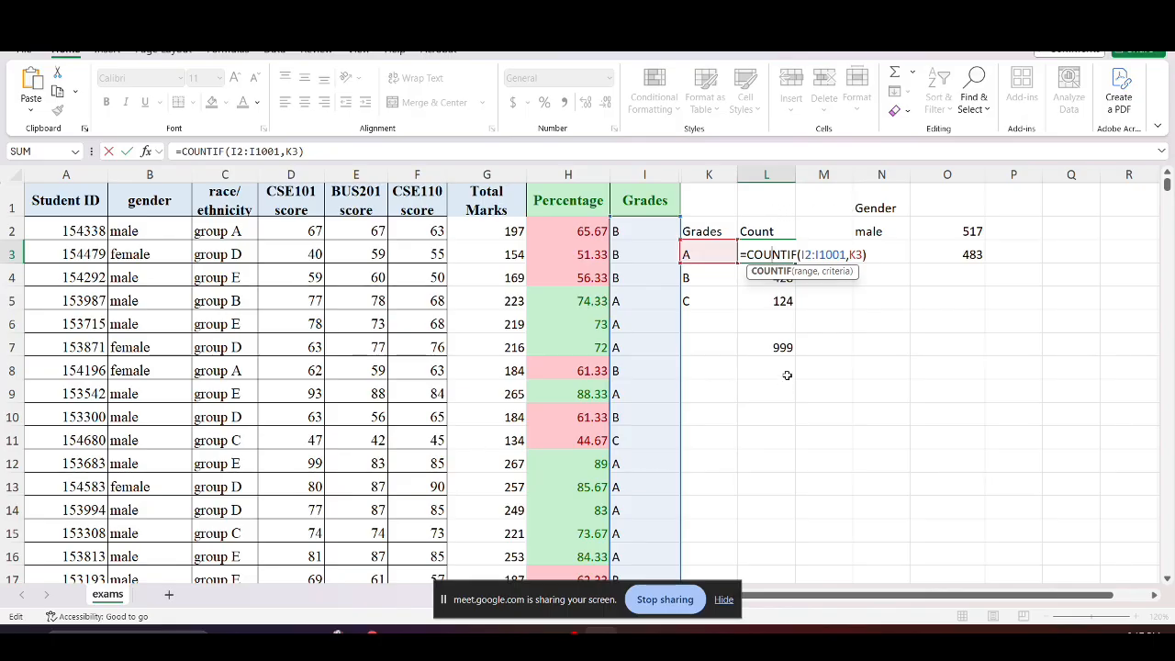
{"action": "left_click", "coordinate": [803, 254]}
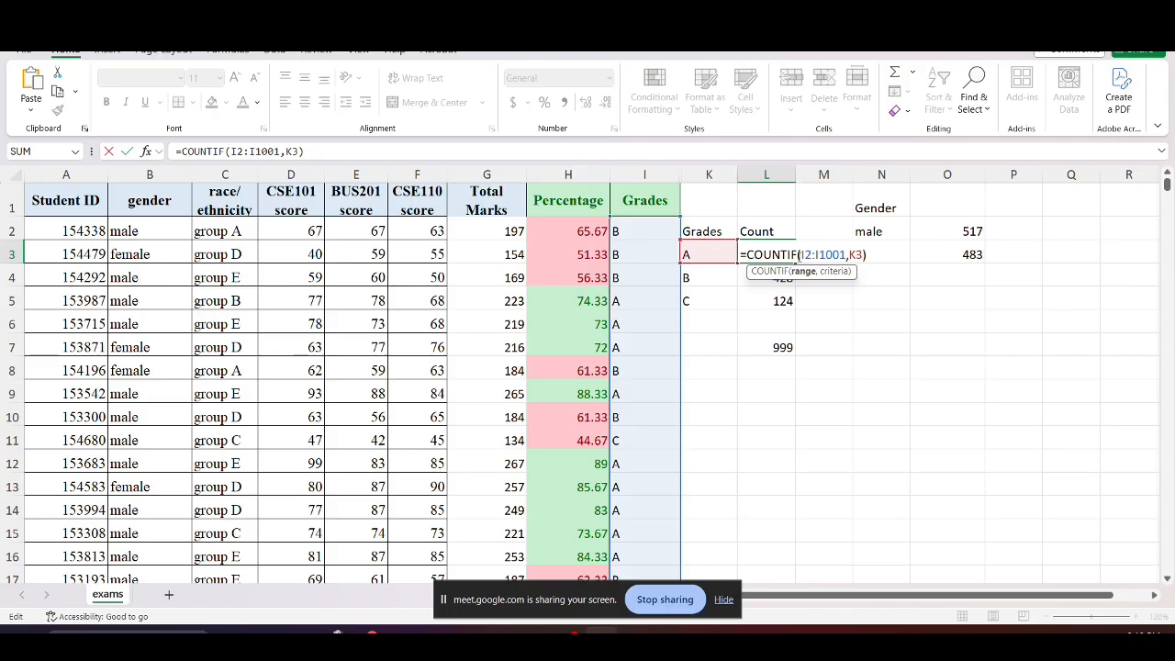
{"action": "left_click_drag", "start_coordinate": [815, 254], "coordinate": [845, 254]}
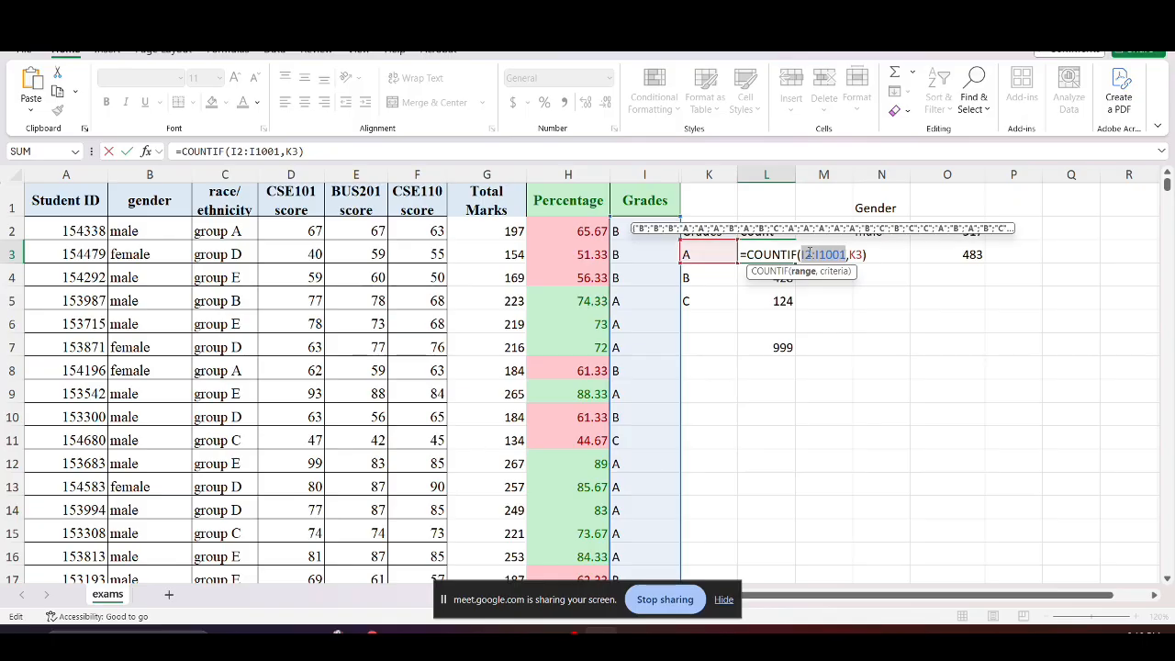
{"action": "left_click", "coordinate": [810, 254]}
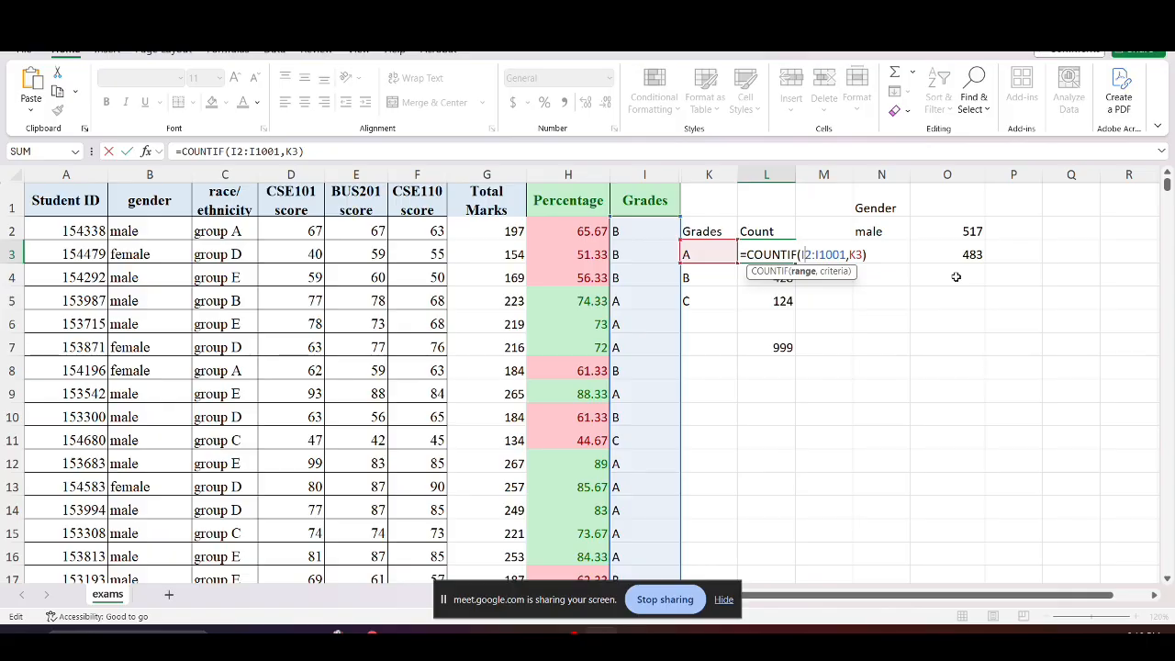
{"action": "type", "text": "$"}
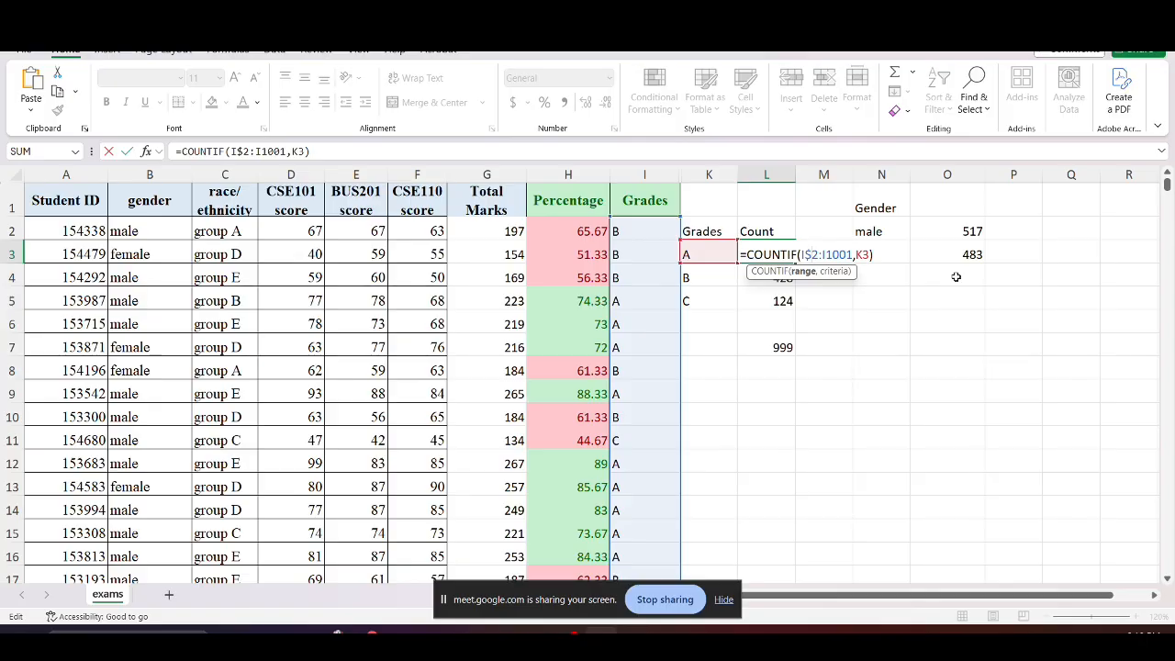
{"action": "key", "text": "Return"}
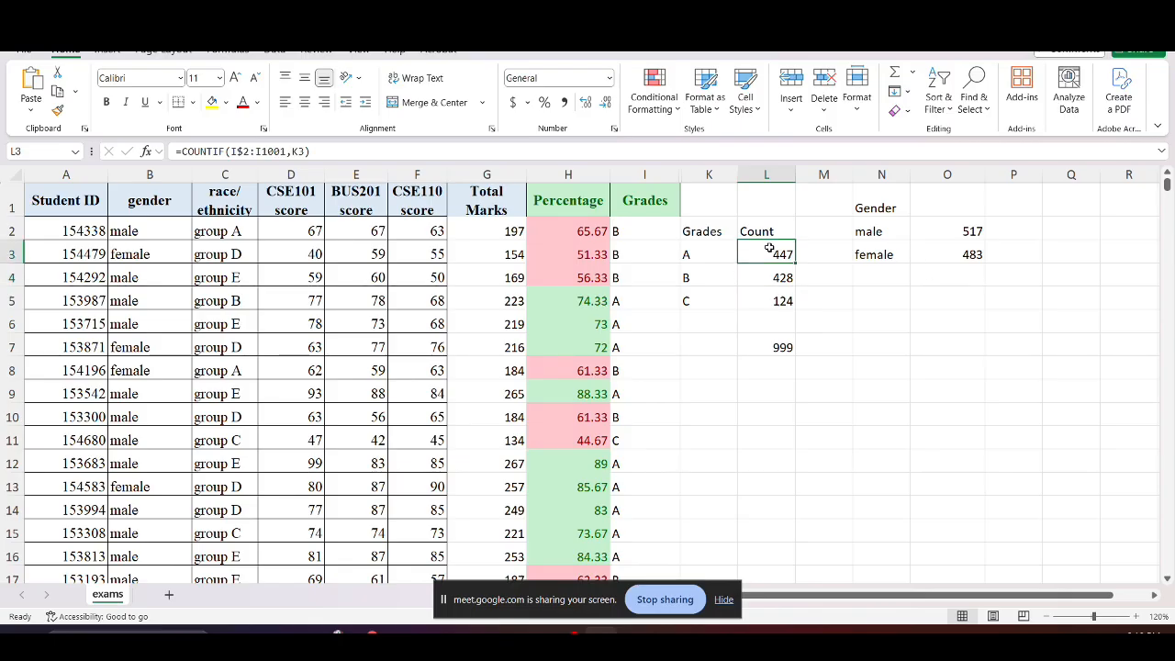
Recheck the edited COUNTIF formula in L3 and fill it down through L5
{"action": "double_click", "coordinate": [773, 250]}
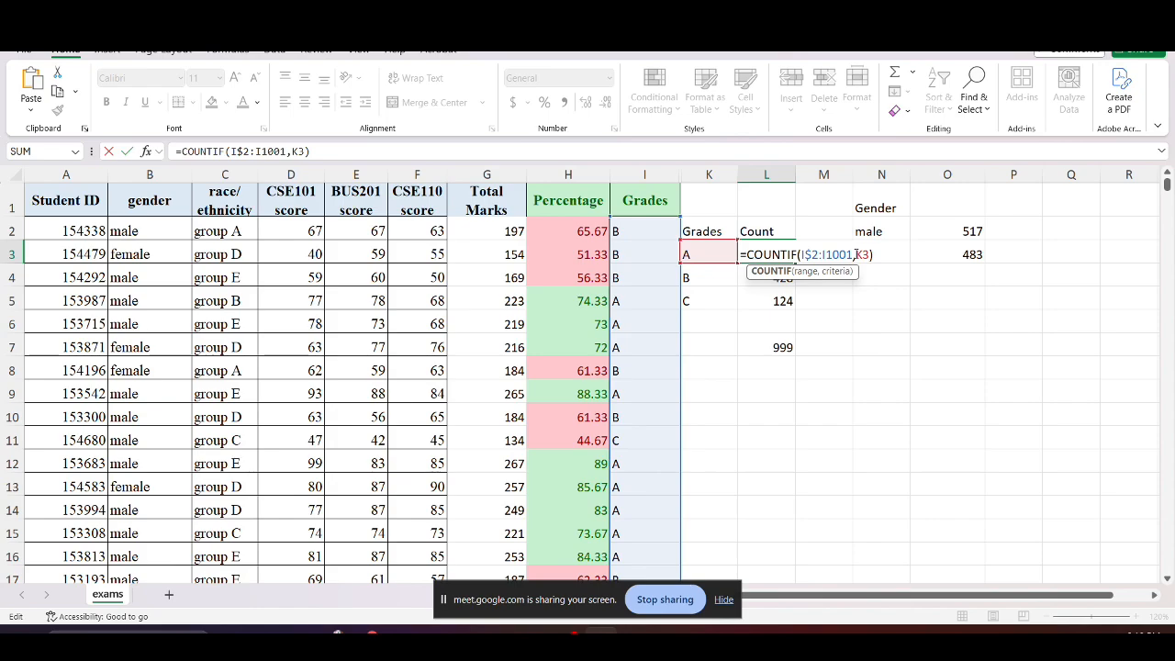
{"action": "key", "text": "Escape"}
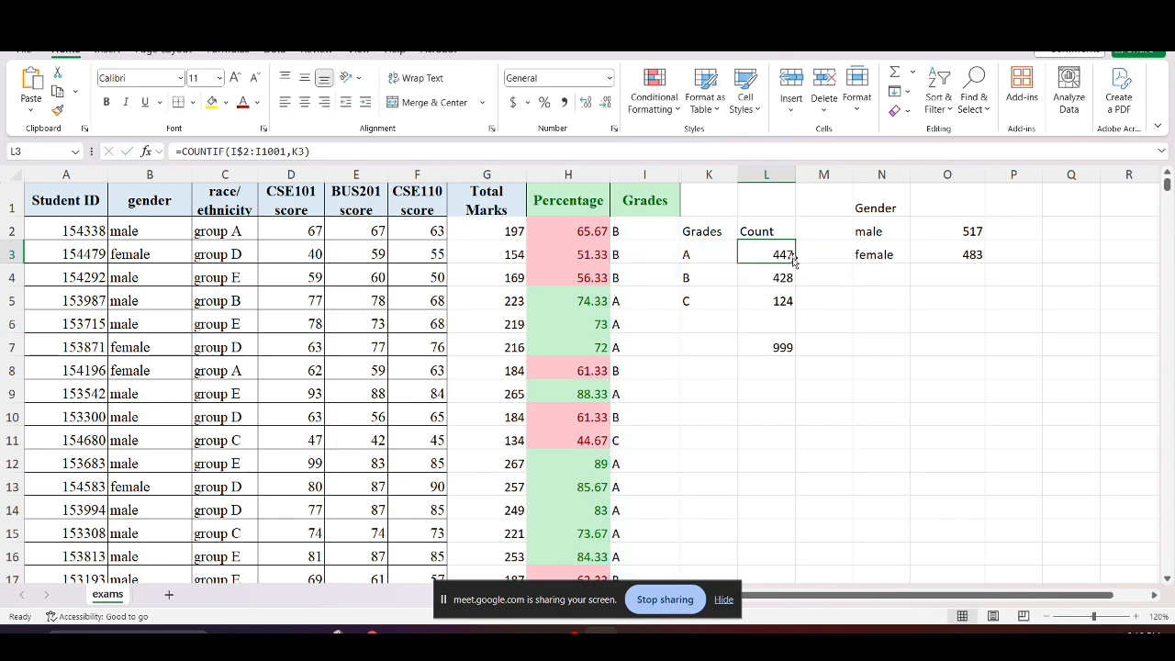
{"action": "left_click_drag", "start_coordinate": [795, 263], "coordinate": [794, 305]}
Examine the locked start row and the remaining relative references in the refilled formulas in L4 and L5
{"action": "double_click", "coordinate": [772, 278]}
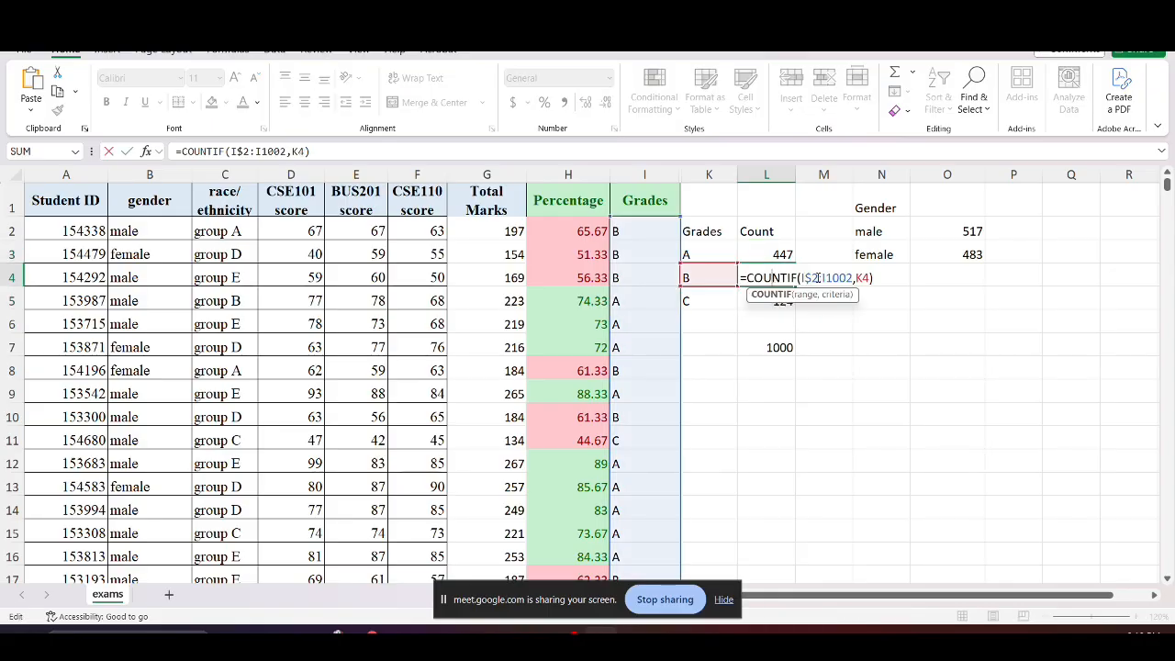
{"action": "key", "text": "Escape"}
{"action": "double_click", "coordinate": [765, 303]}
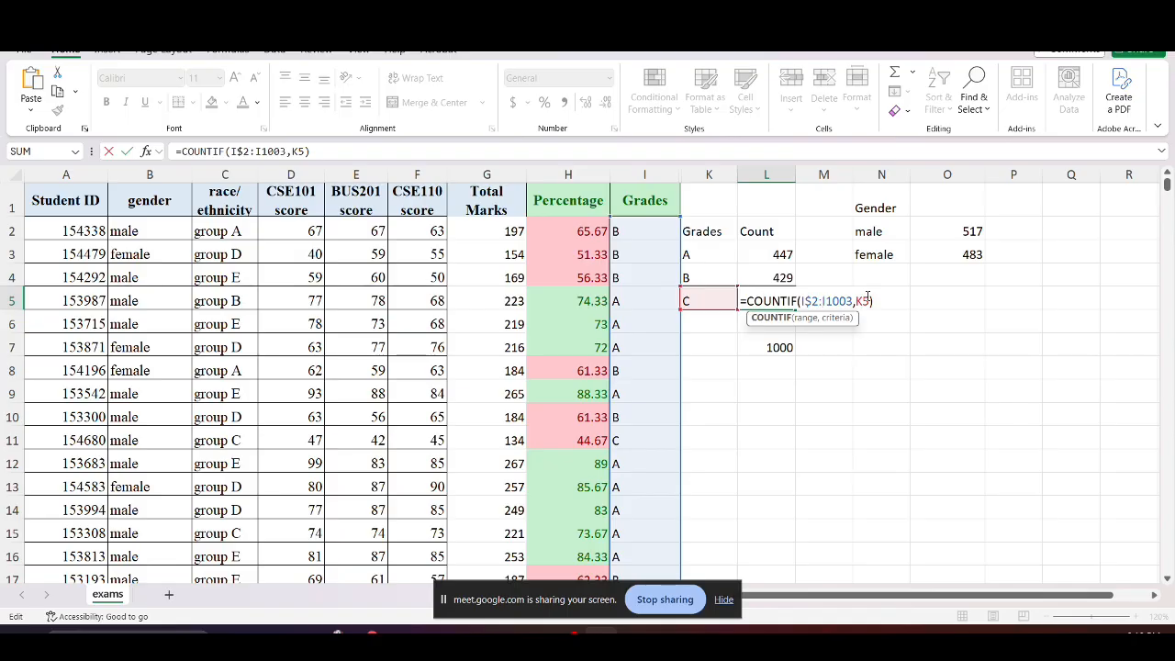
{"action": "key", "text": "ctrl+Return"}
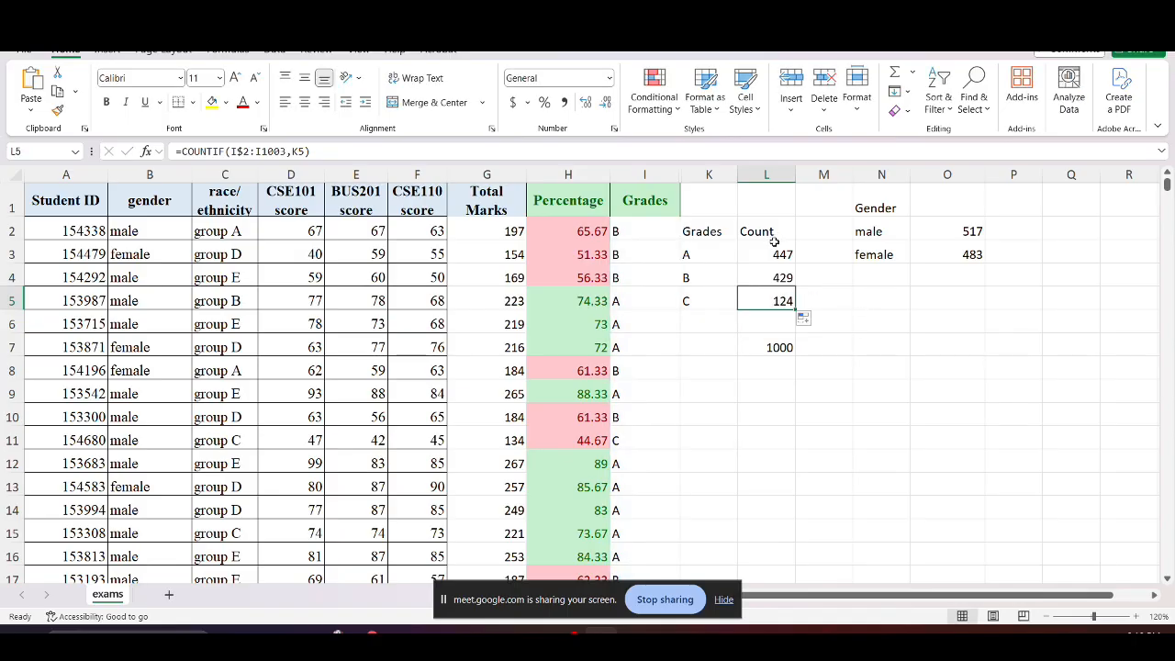
Examine how the range and criteria references shift between the COUNTIF formulas in L3, L4 and L5
{"action": "left_click", "coordinate": [779, 254]}
{"action": "double_click", "coordinate": [779, 254]}
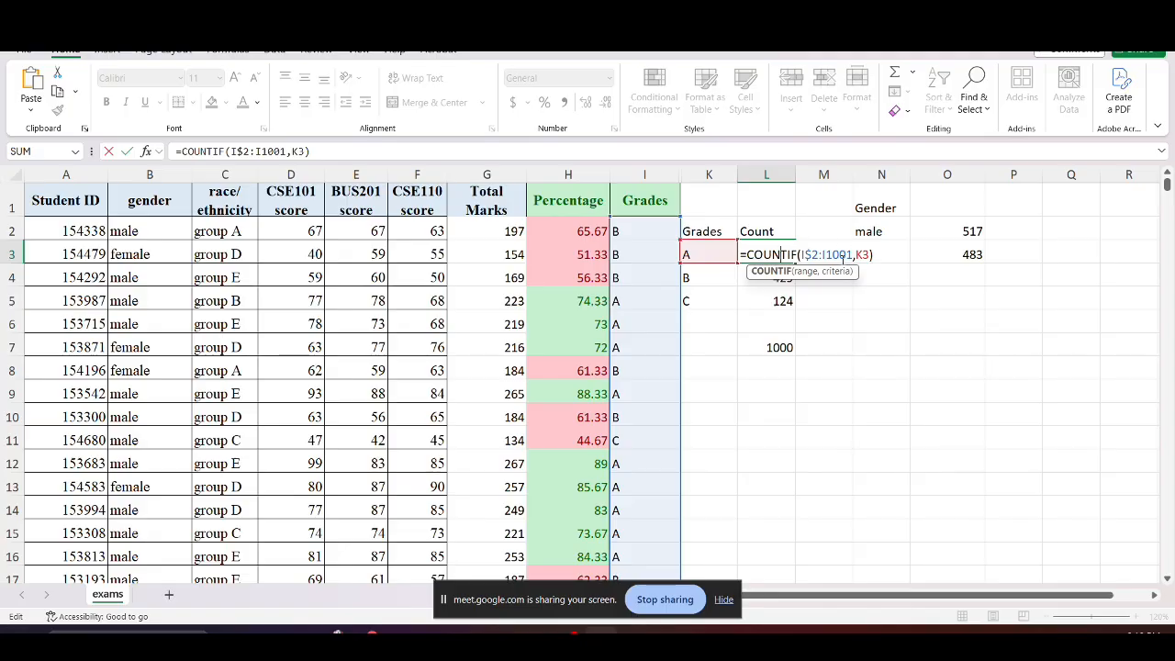
{"action": "key", "text": "ctrl+Return"}
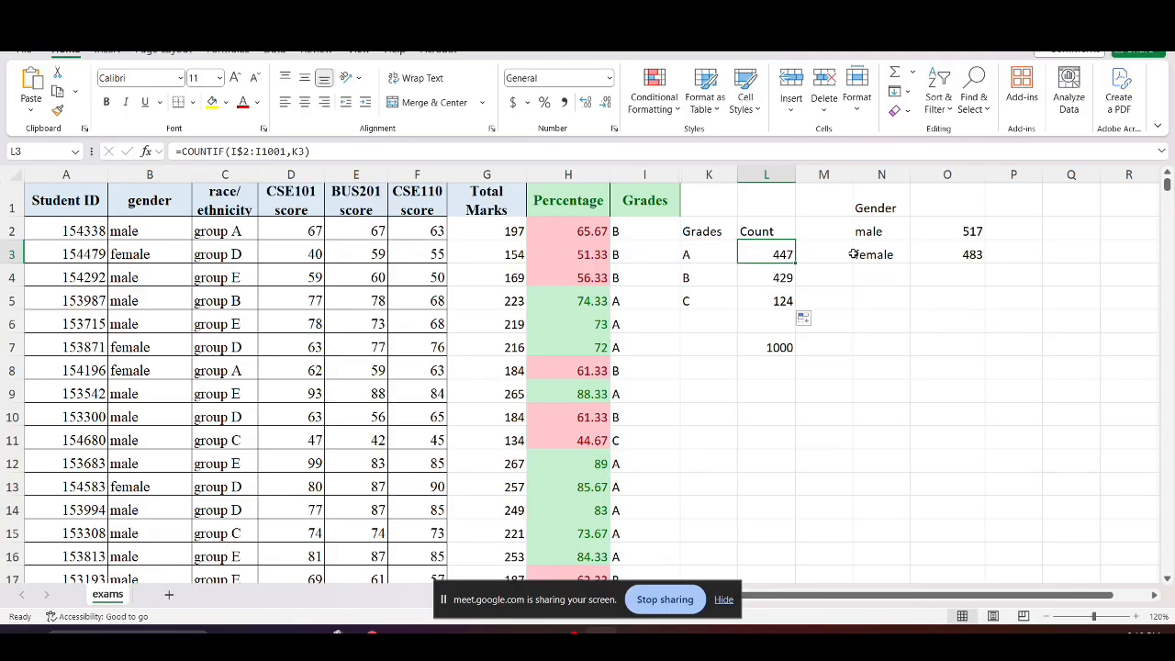
{"action": "left_click", "coordinate": [785, 278]}
{"action": "double_click", "coordinate": [785, 278]}
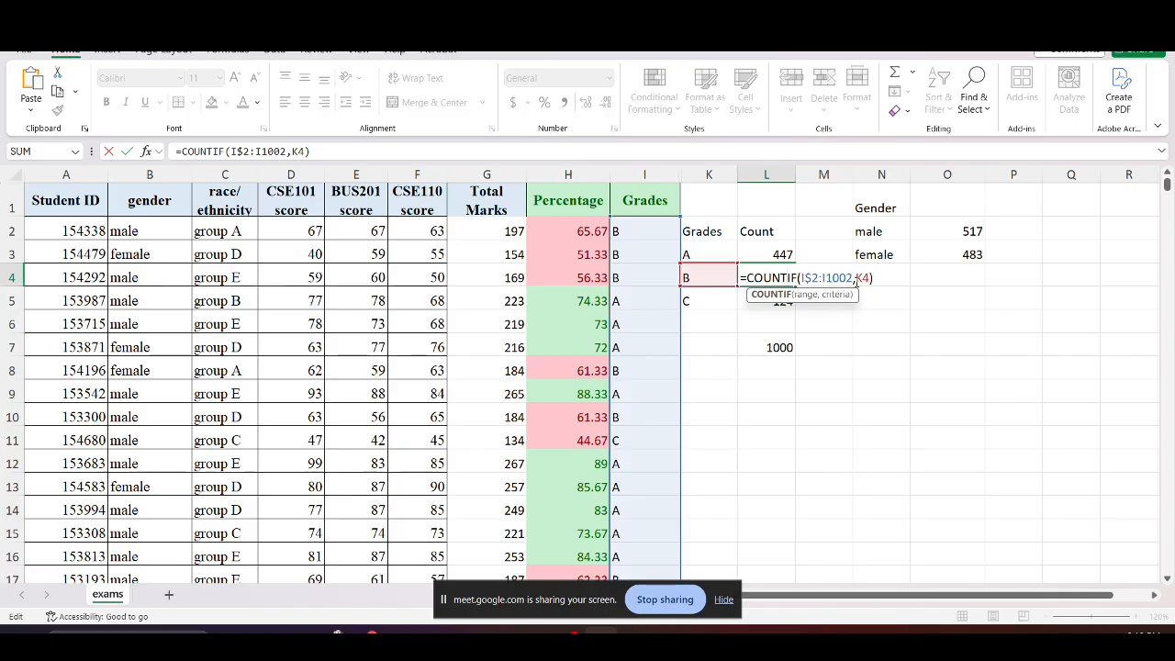
{"action": "key", "text": "ctrl+Return"}
{"action": "double_click", "coordinate": [771, 303]}
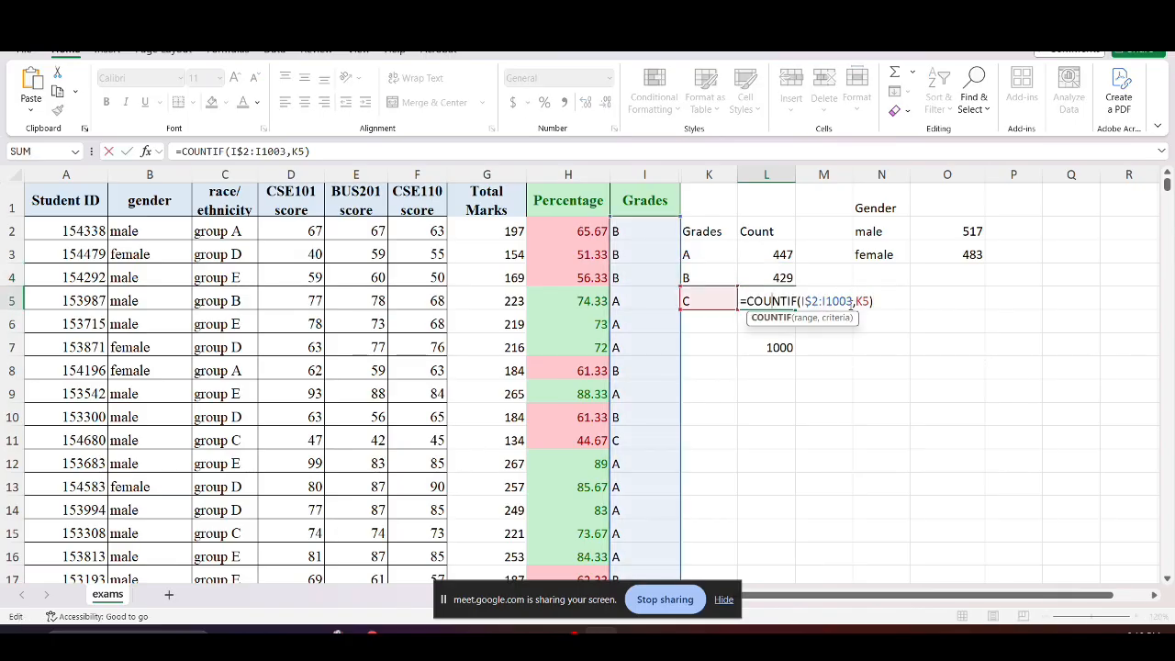
{"action": "key", "text": "ctrl+Return"}
{"action": "double_click", "coordinate": [769, 255]}
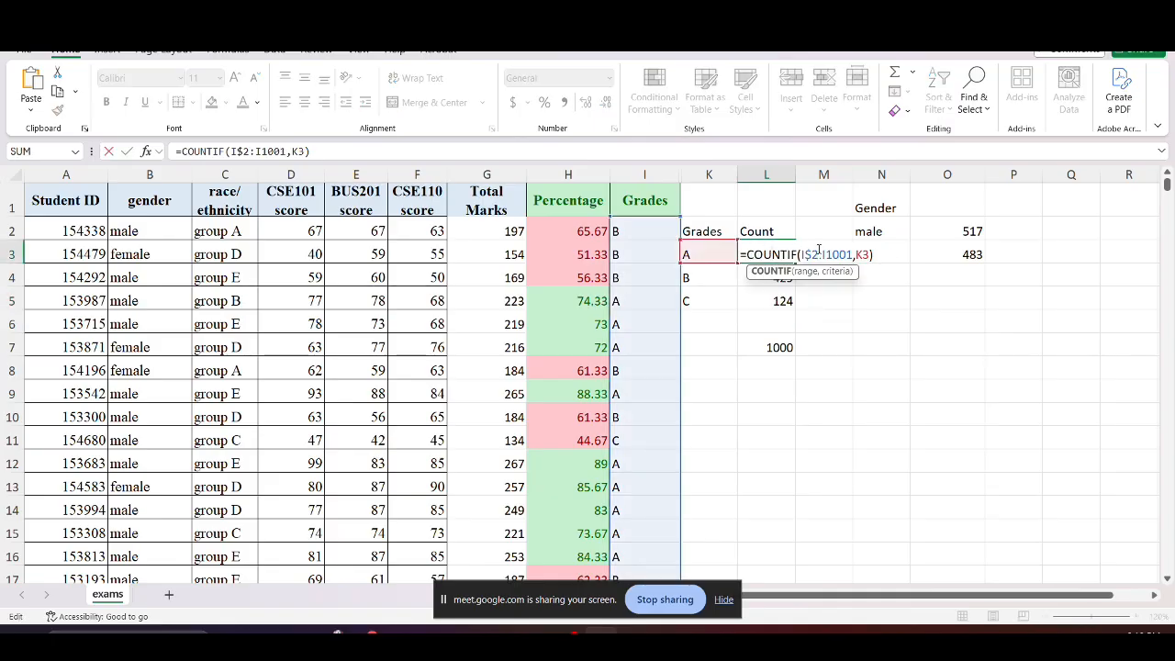
{"action": "key", "text": "ctrl+Return"}
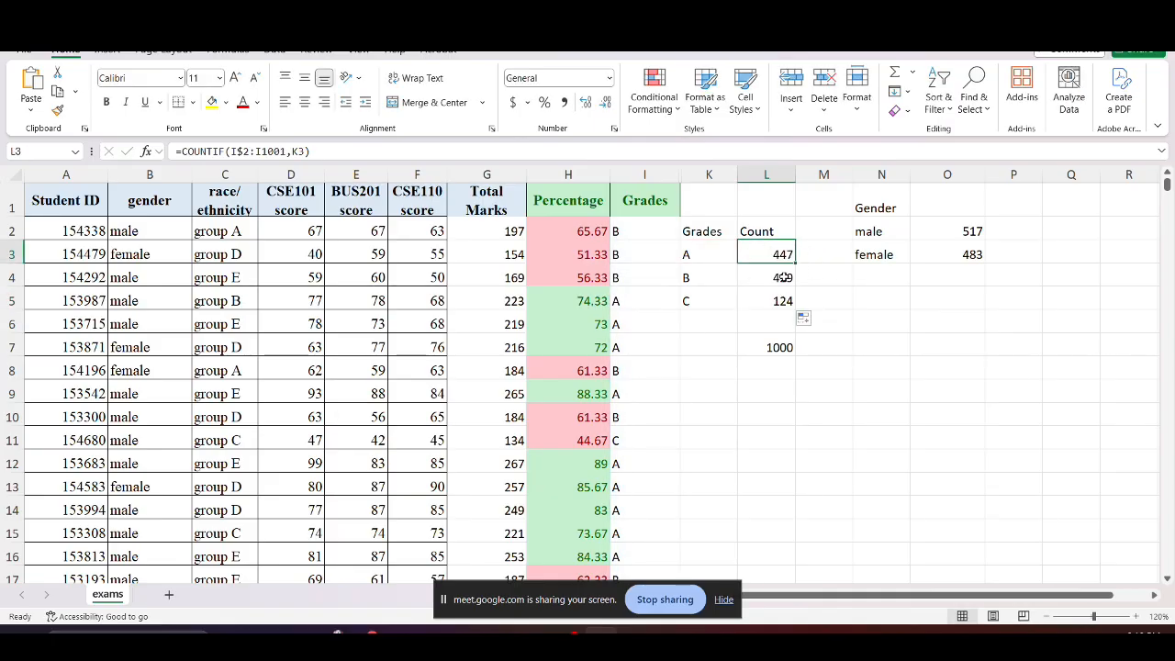
{"action": "double_click", "coordinate": [787, 277]}
{"action": "key", "text": "ctrl+Return"}
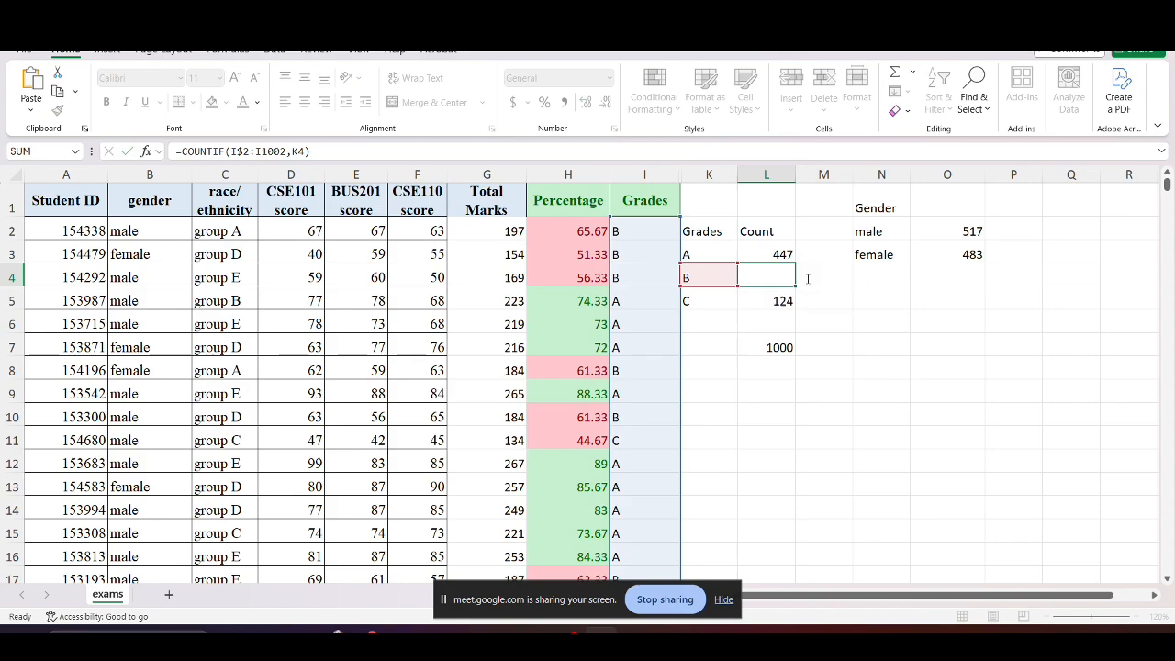
{"action": "double_click", "coordinate": [762, 301]}
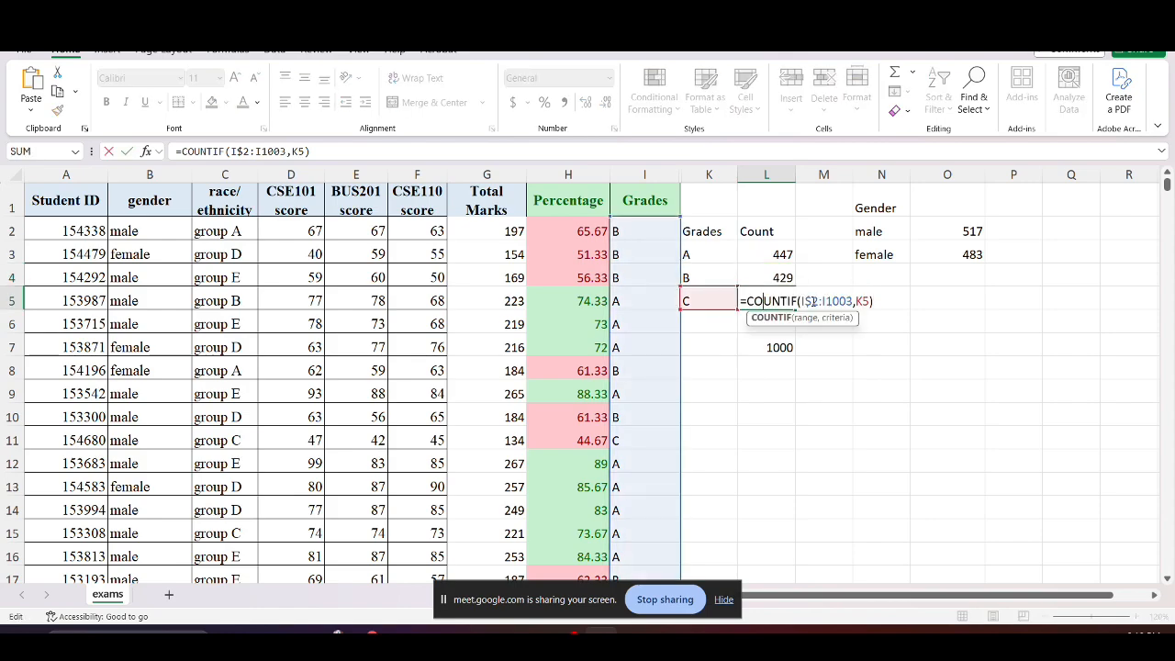
{"action": "key", "text": "ctrl+Return"}
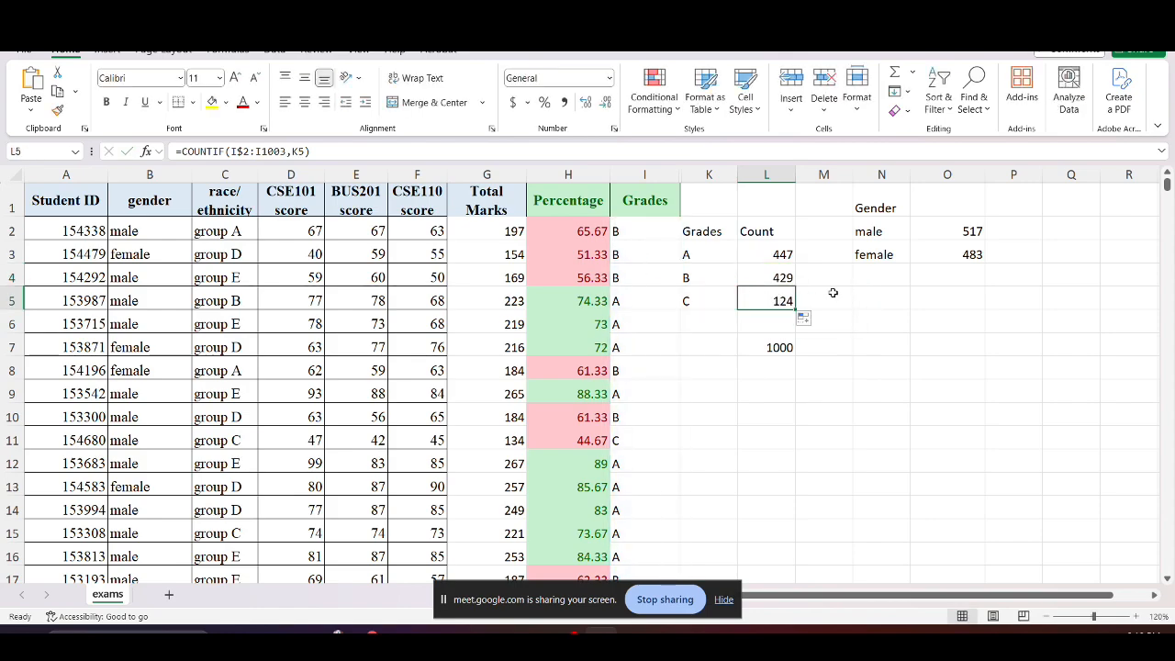
Lock the end row of the range in L3's COUNTIF formula as I$2:I$1001 and fill it down through L5
{"action": "double_click", "coordinate": [744, 255]}
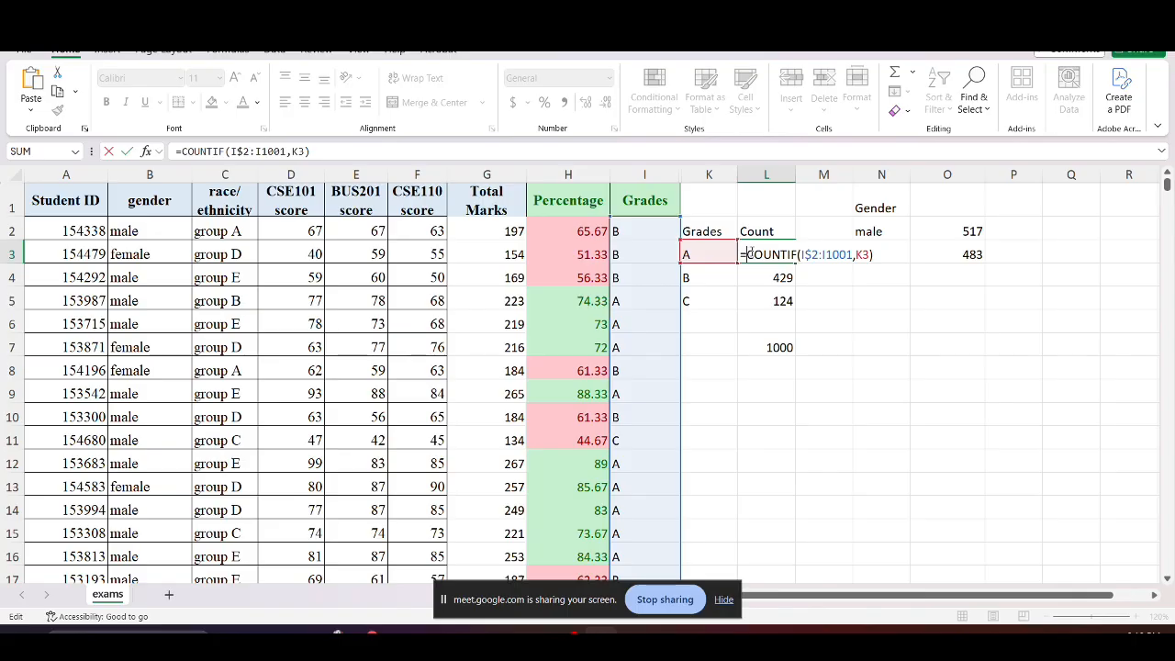
{"action": "left_click", "coordinate": [825, 255]}
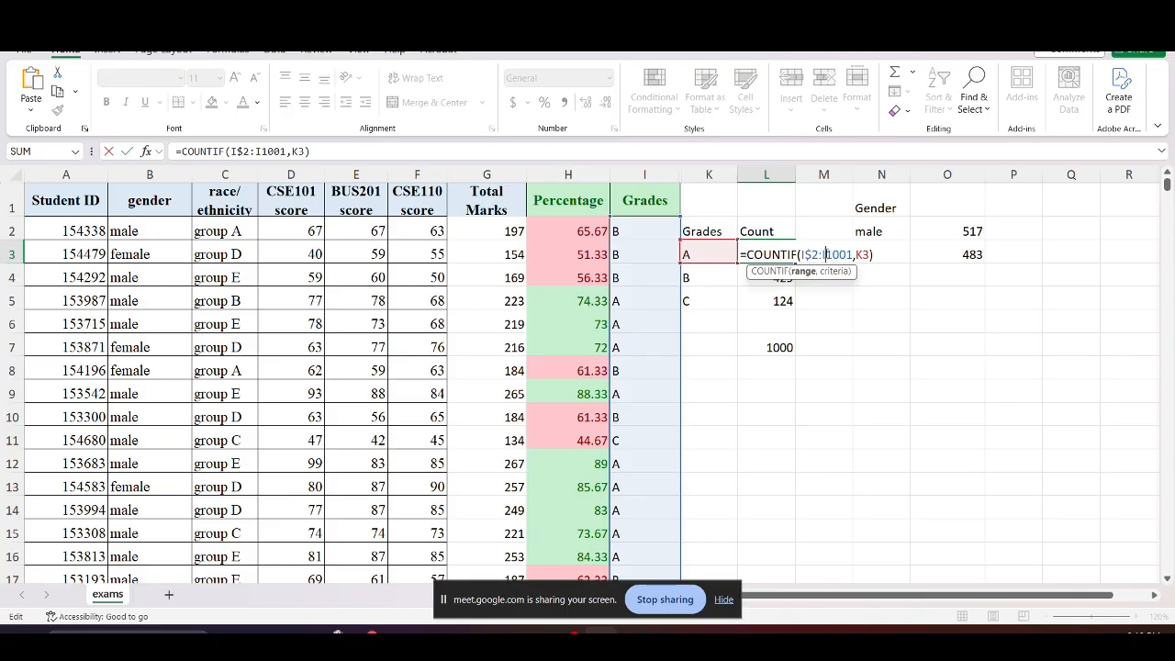
{"action": "type", "text": "$"}
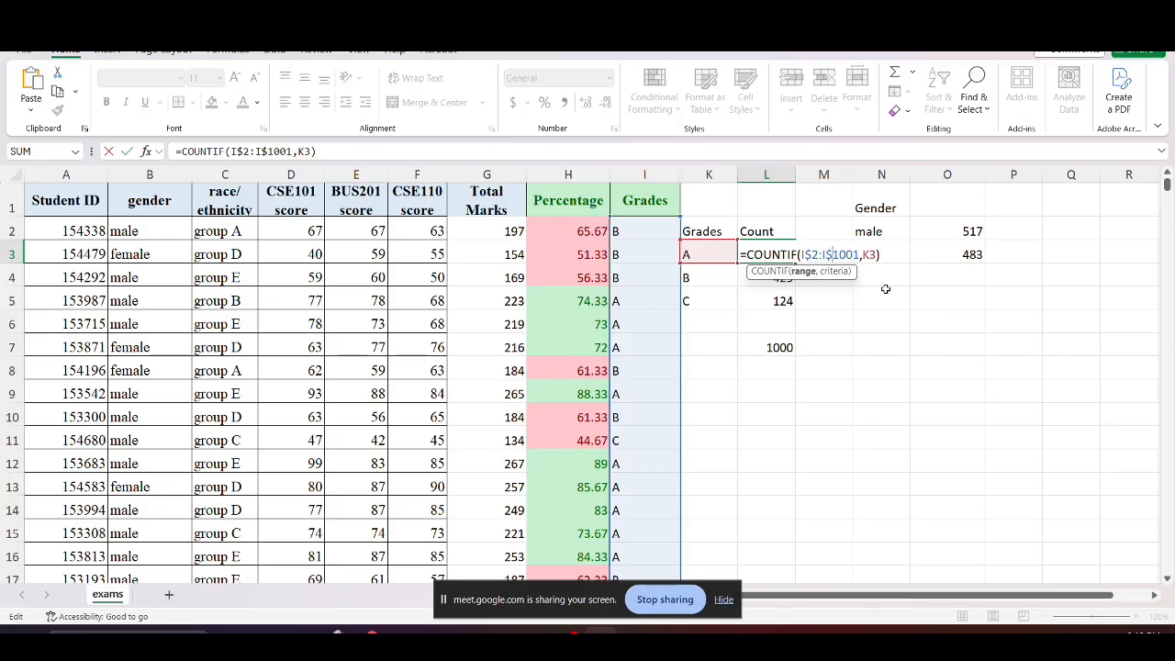
{"action": "key", "text": "Return"}
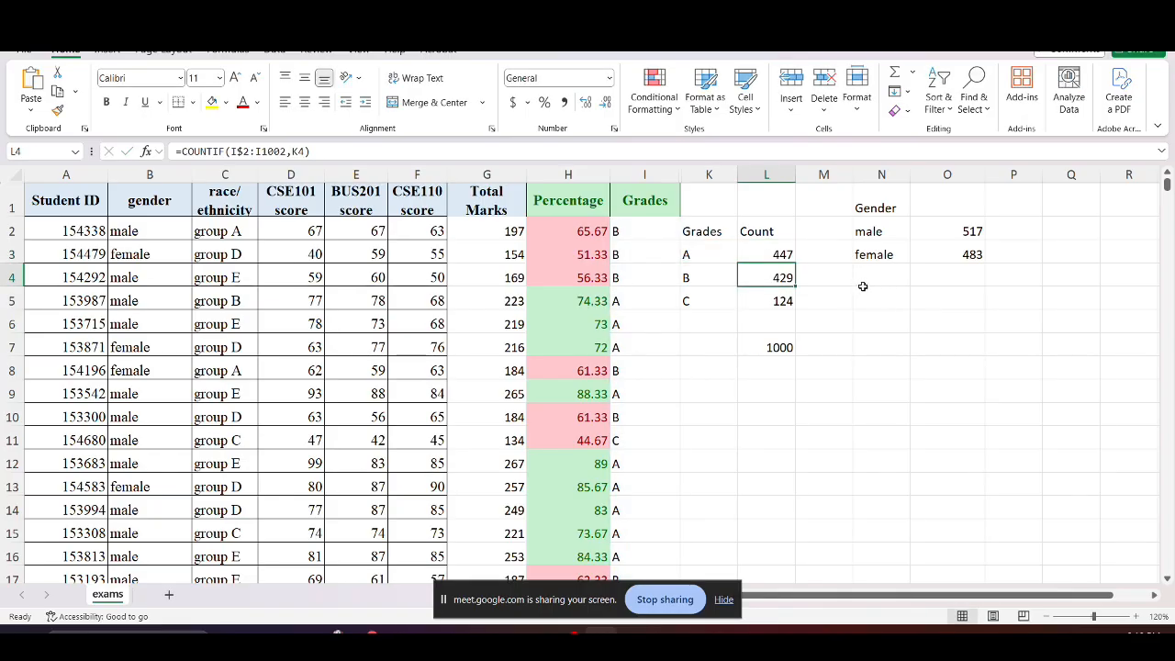
{"action": "double_click", "coordinate": [755, 255]}
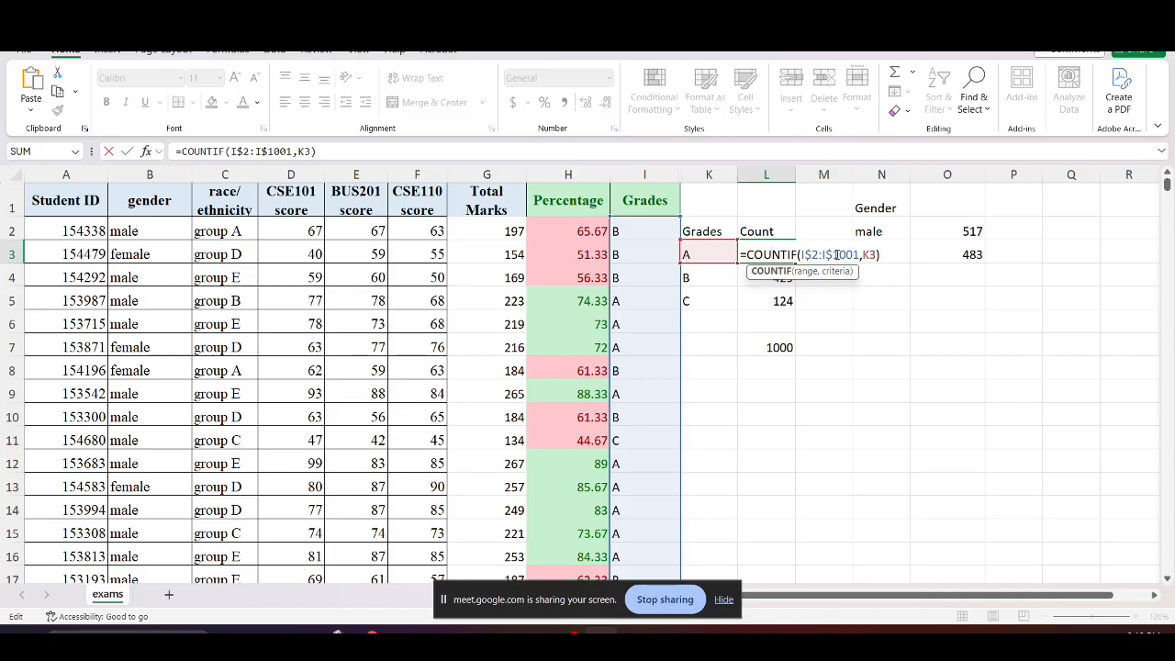
{"action": "key", "text": "Escape"}
{"action": "left_click_drag", "start_coordinate": [795, 266], "coordinate": [781, 303]}
Check the range and criteria references of the refilled COUNTIF formulas in L3 through L5
{"action": "double_click", "coordinate": [769, 277]}
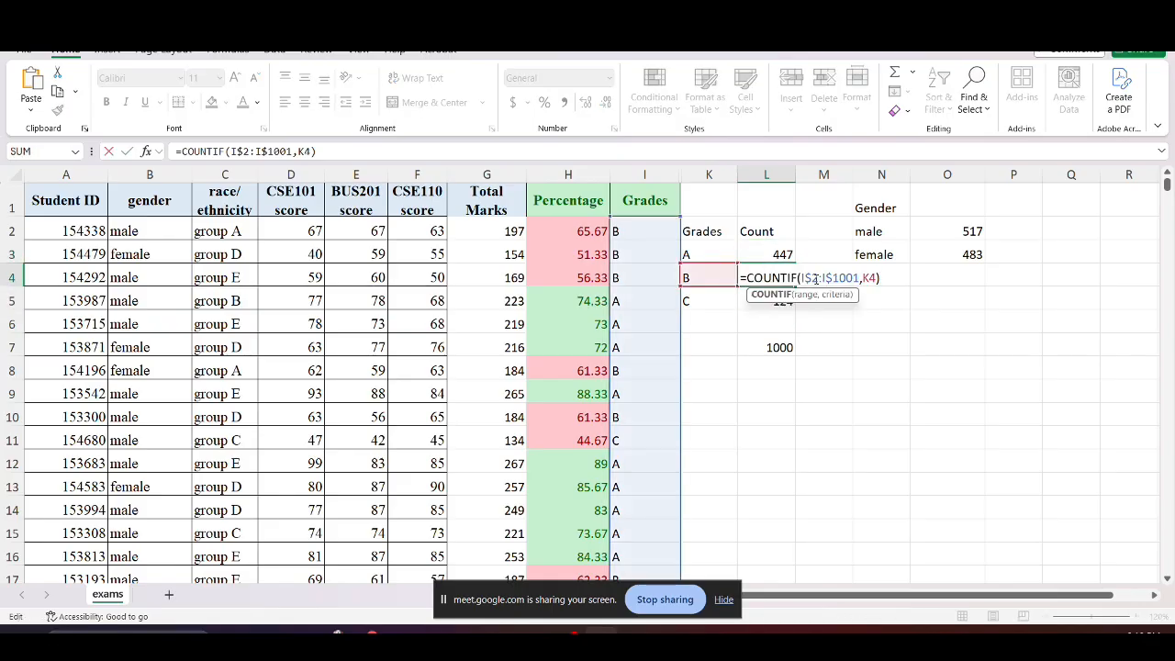
{"action": "key", "text": "Escape"}
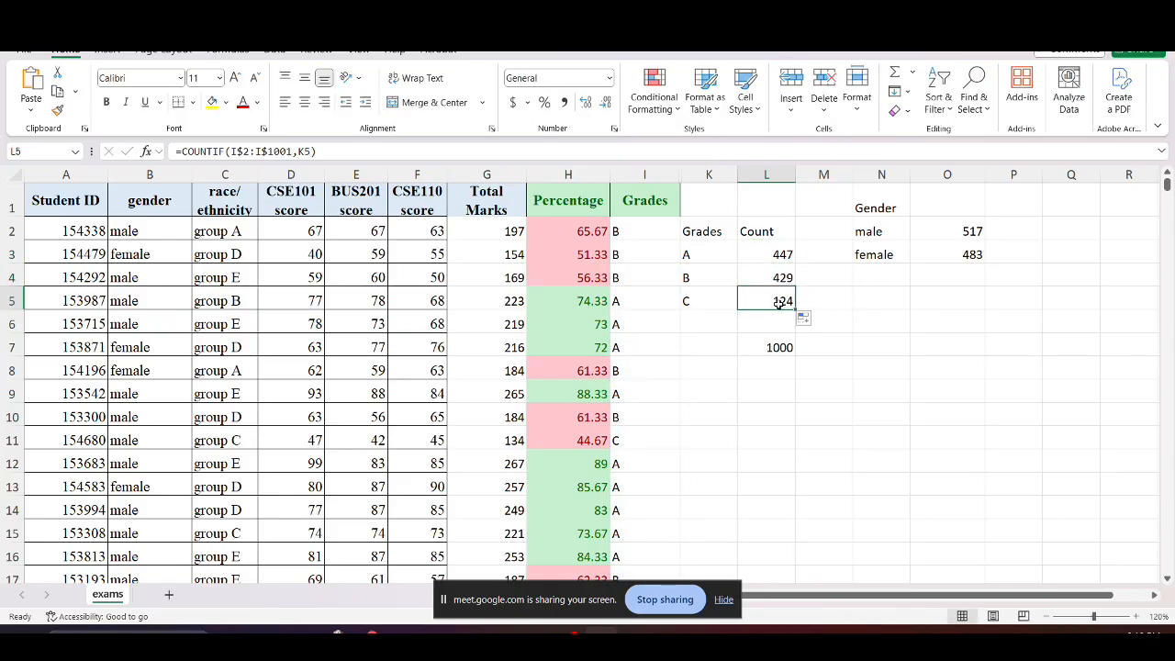
{"action": "double_click", "coordinate": [787, 303]}
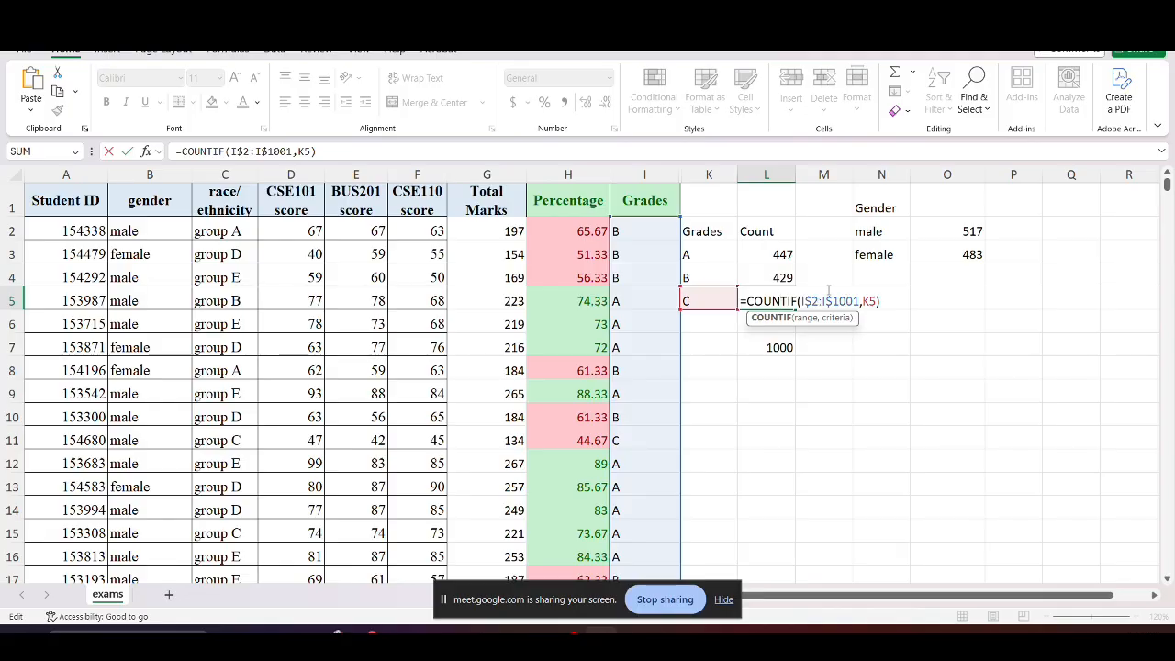
{"action": "key", "text": "Escape"}
{"action": "left_click", "coordinate": [777, 253]}
{"action": "double_click", "coordinate": [777, 253]}
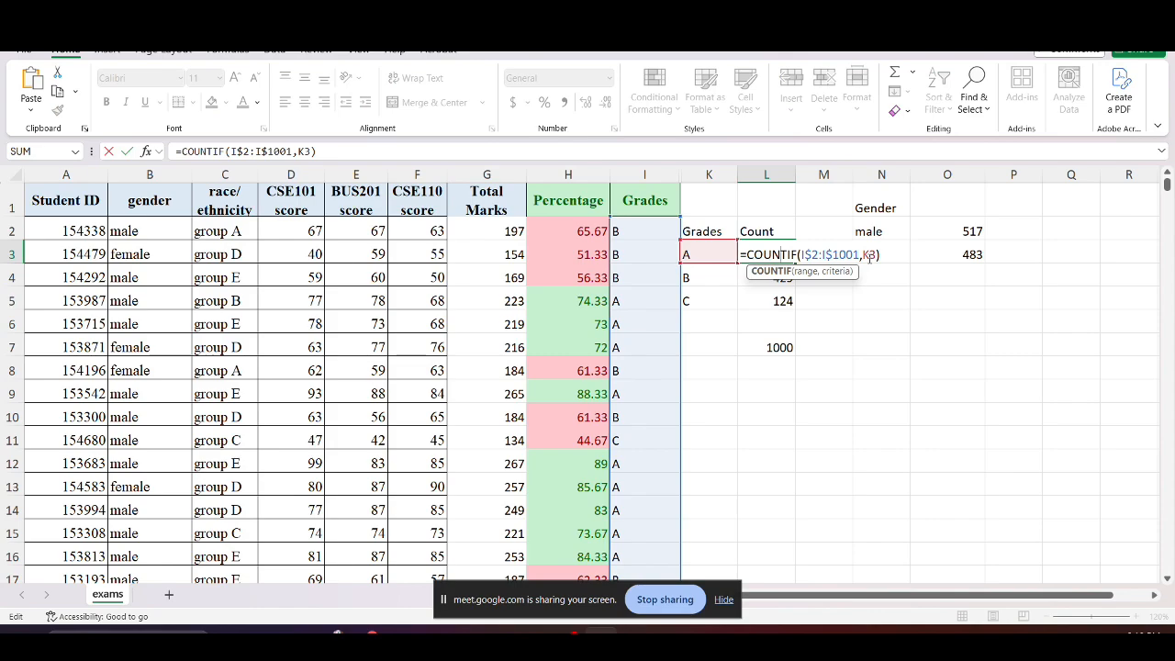
{"action": "key", "text": "Escape"}
{"action": "double_click", "coordinate": [791, 280]}
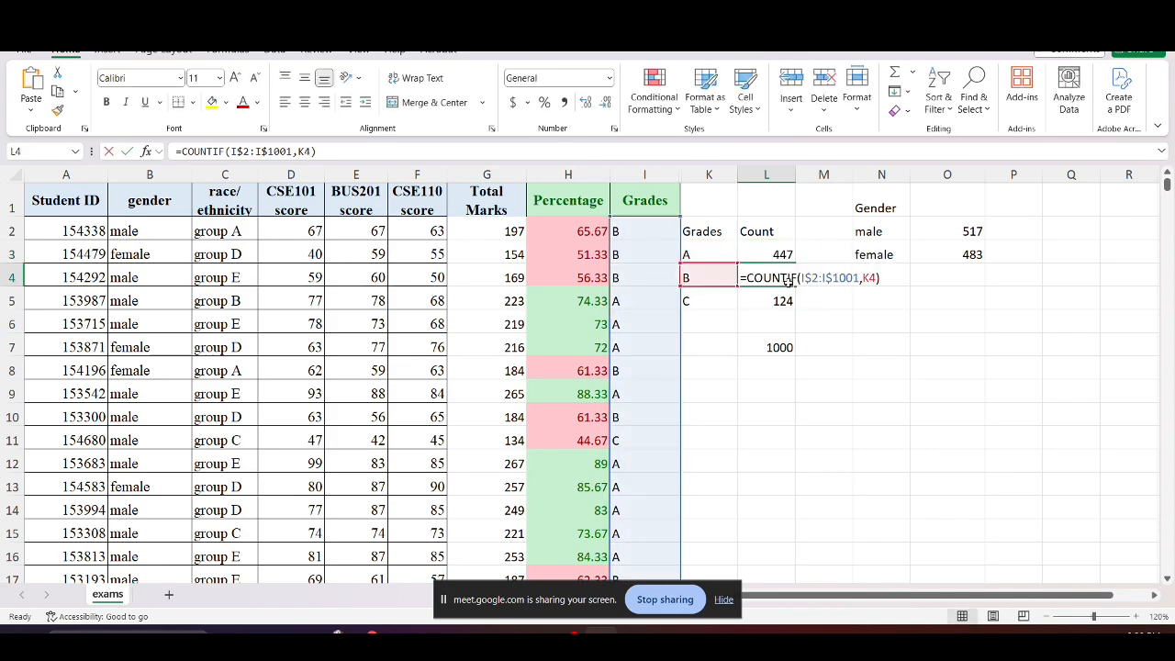
{"action": "key", "text": "Escape"}
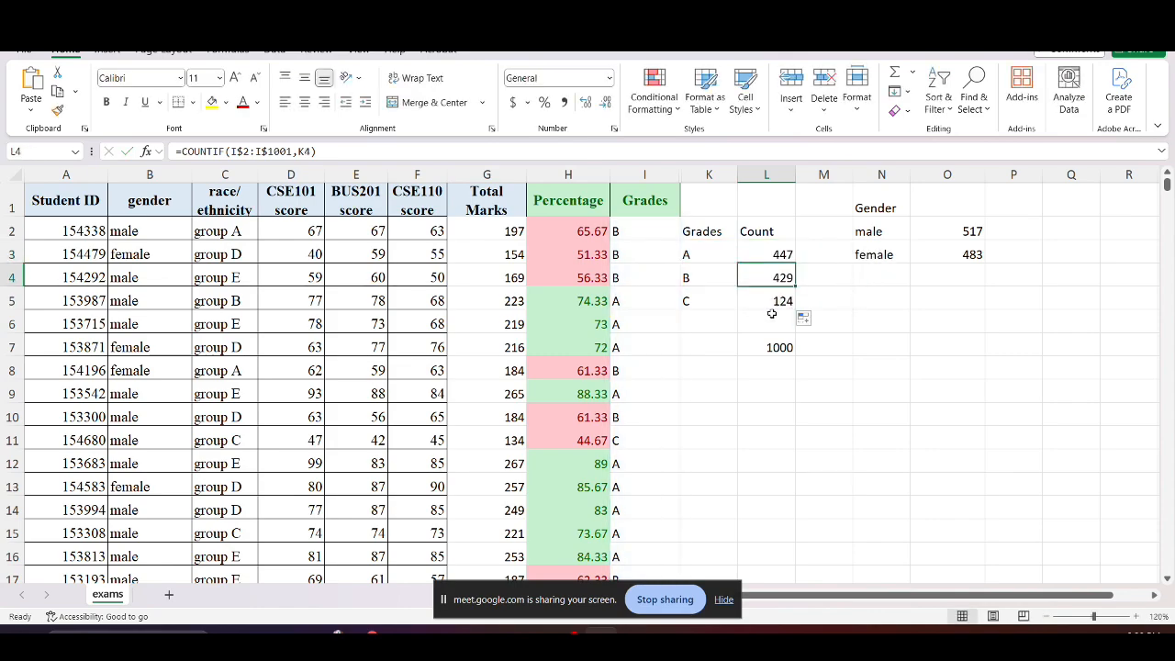
{"action": "left_click", "coordinate": [769, 310]}
{"action": "double_click", "coordinate": [769, 301]}
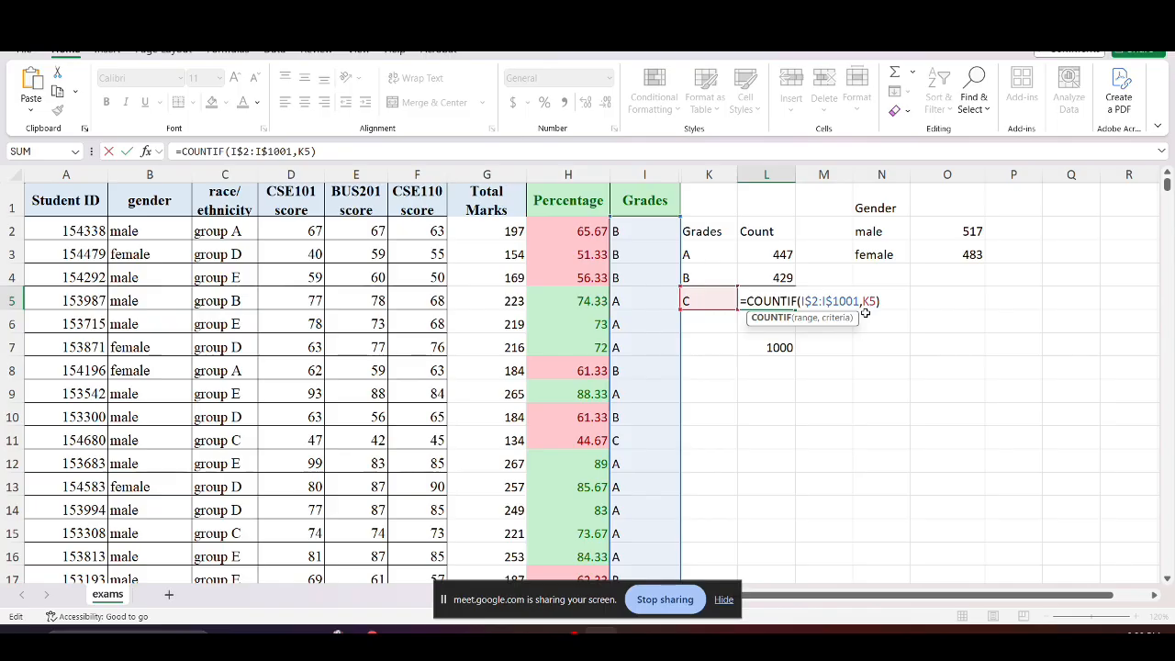
{"action": "key", "text": "Escape"}
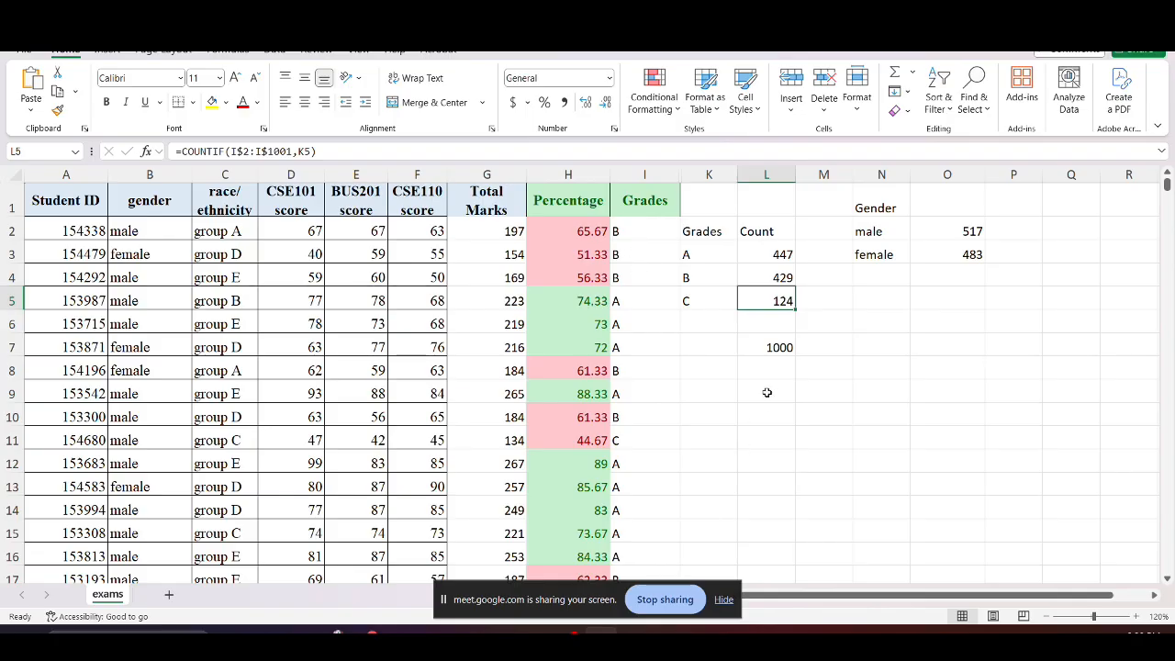
{"action": "double_click", "coordinate": [782, 255]}
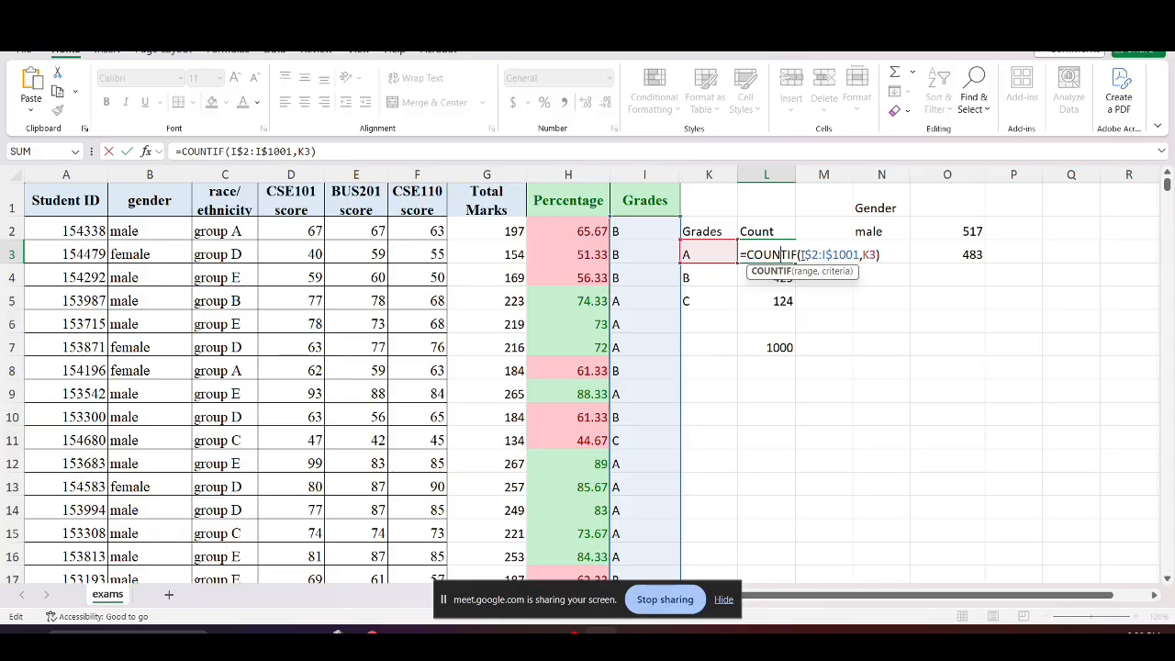
{"action": "left_click", "coordinate": [800, 255]}
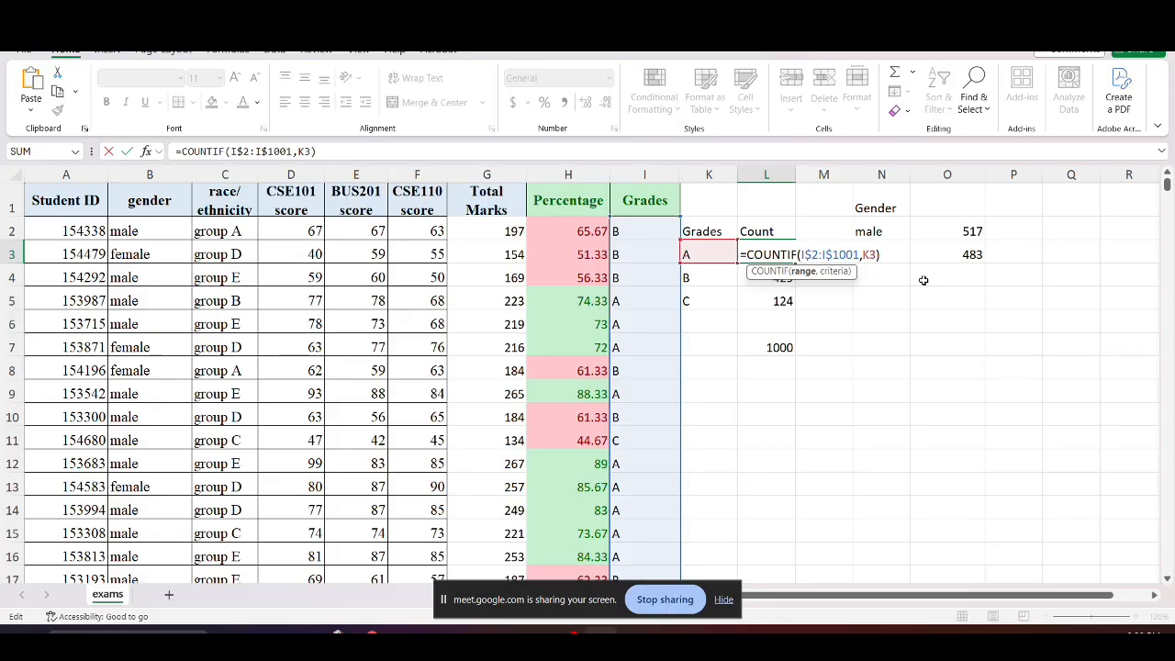
{"action": "type", "text": "$"}
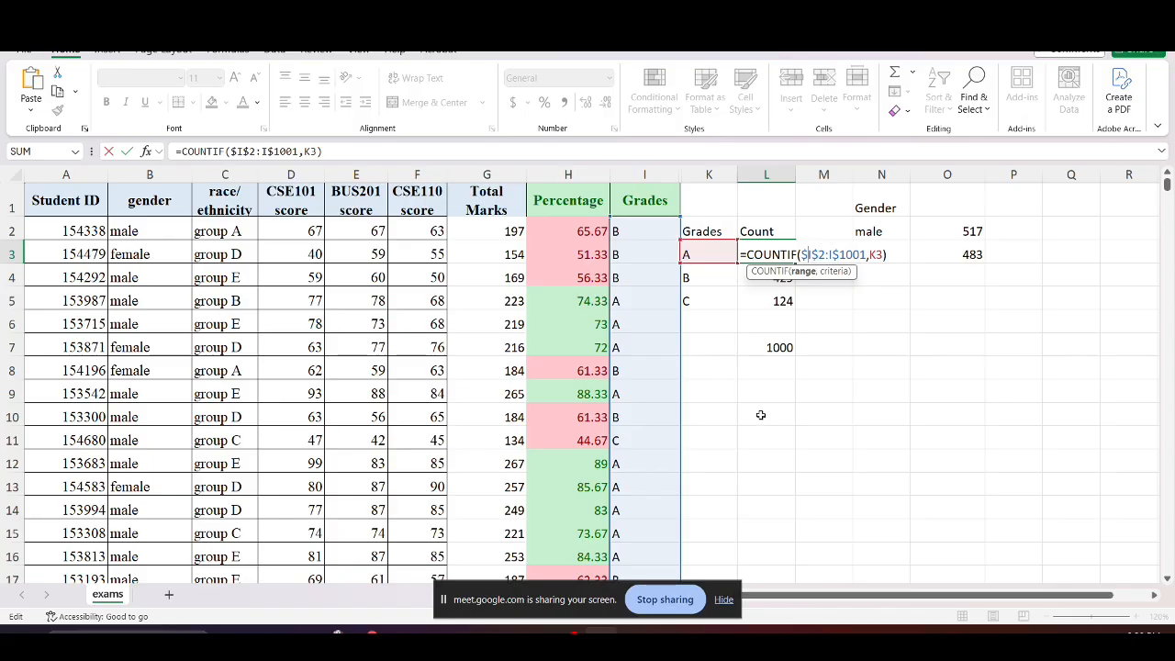
{"action": "key", "text": "Escape"}
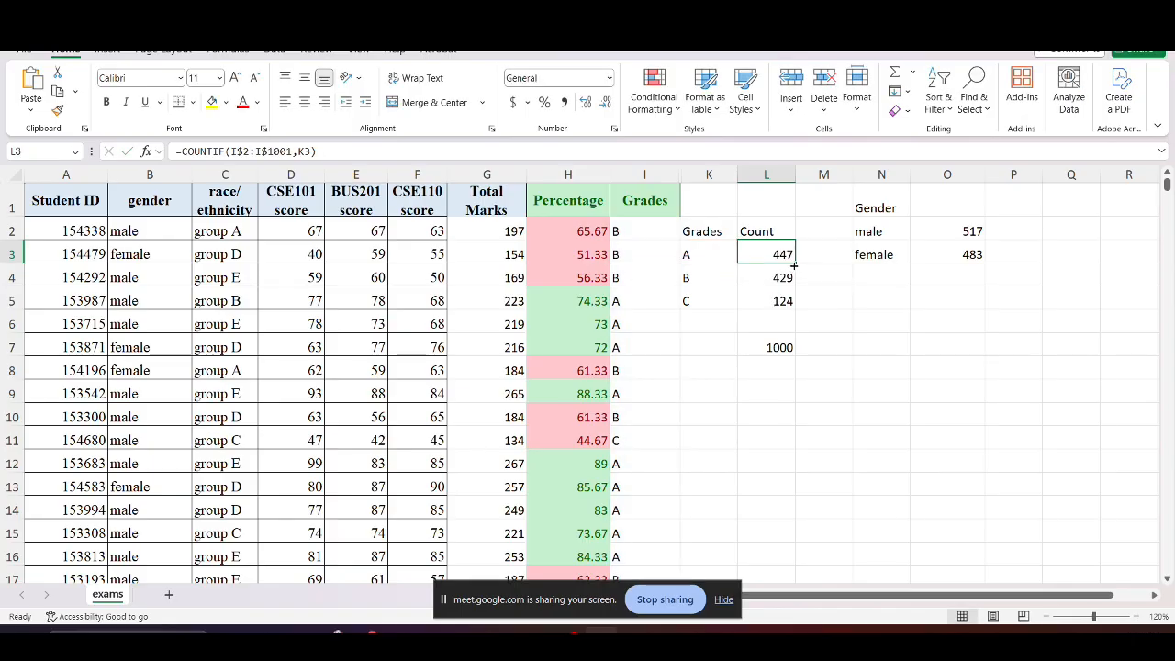
Fill the L3 formula across through P3 and inspect the references in the copies in M3, N3 and O3
{"action": "left_click_drag", "start_coordinate": [795, 263], "coordinate": [1037, 254]}
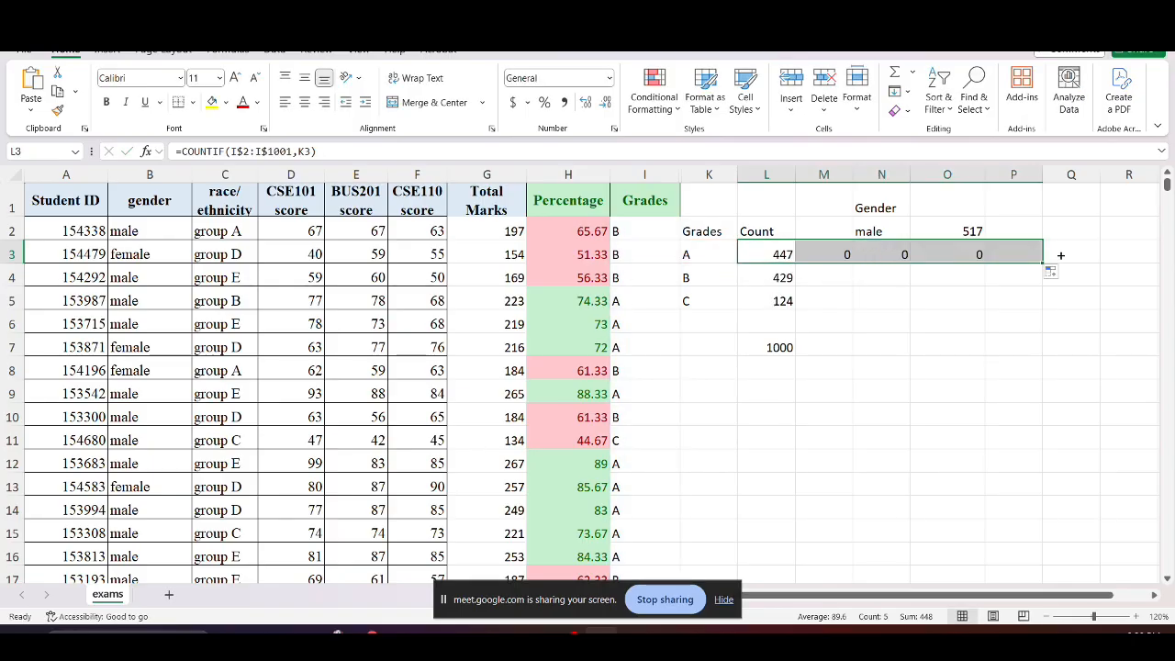
{"action": "left_click", "coordinate": [828, 252]}
{"action": "double_click", "coordinate": [828, 251]}
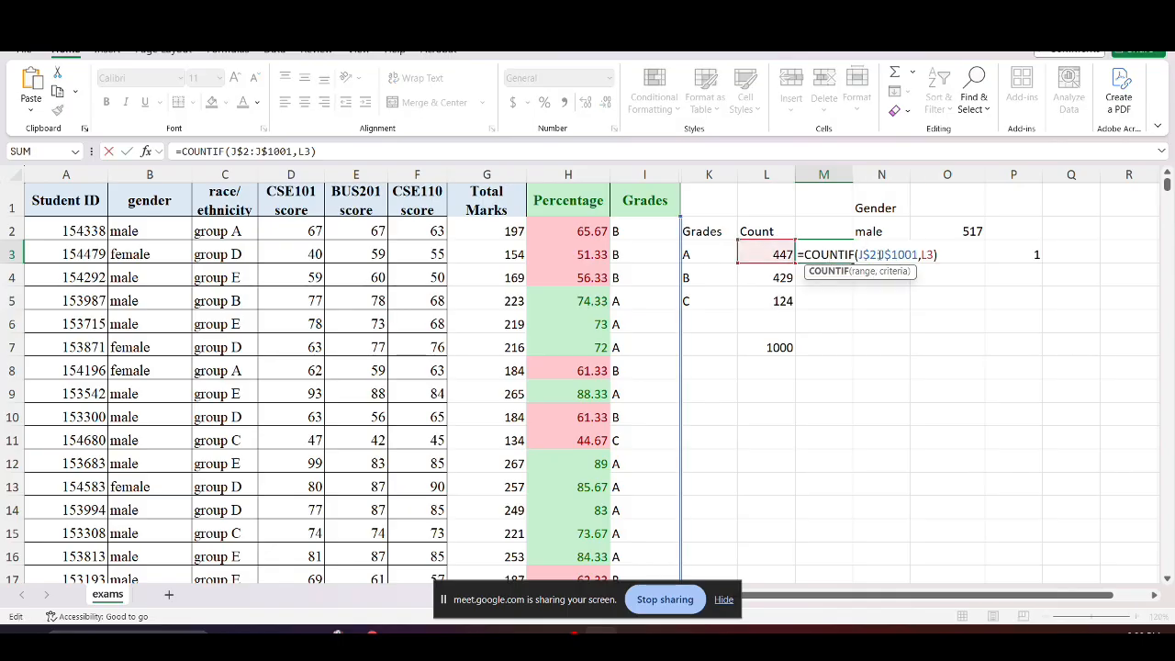
{"action": "key", "text": "Escape"}
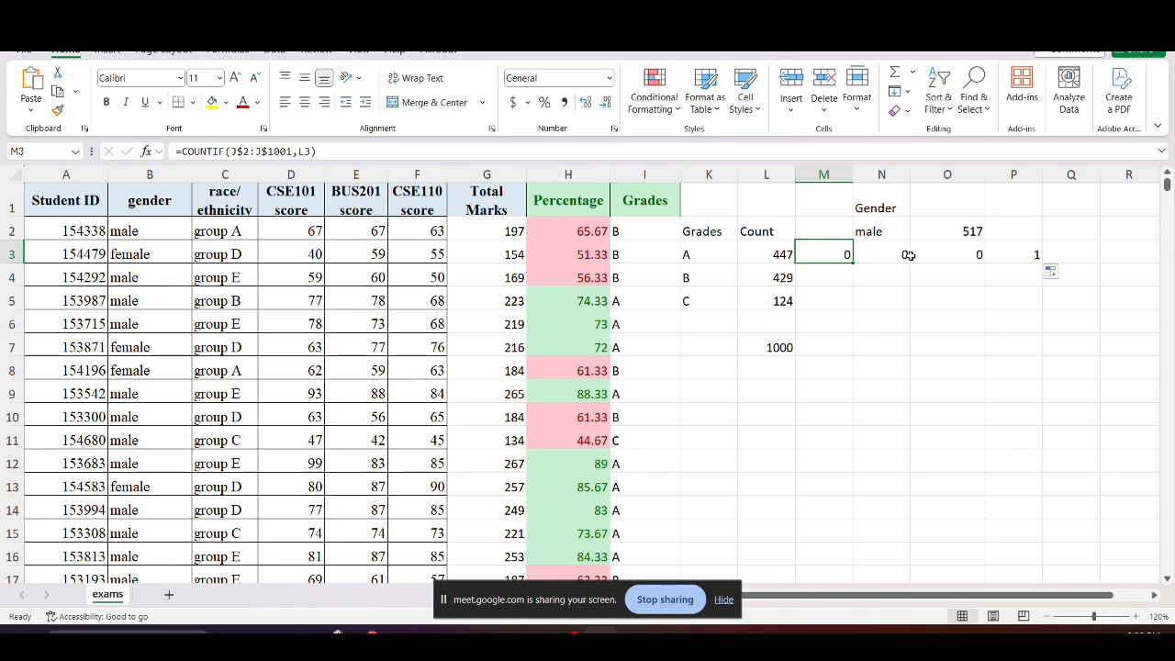
{"action": "double_click", "coordinate": [904, 255]}
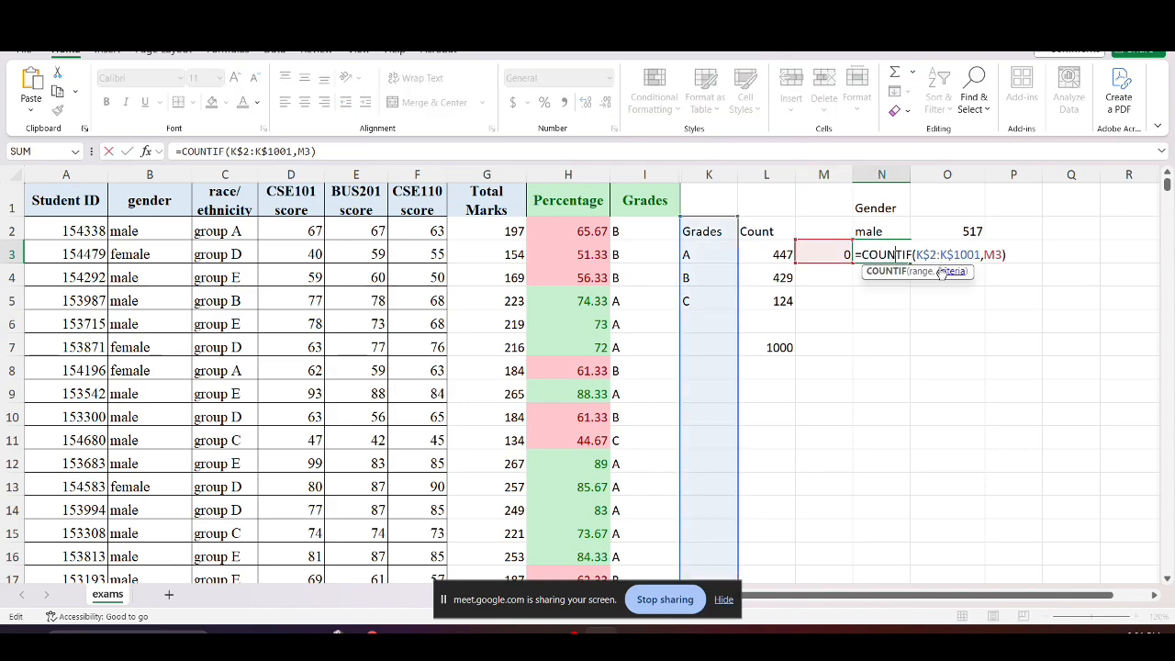
{"action": "key", "text": "Escape"}
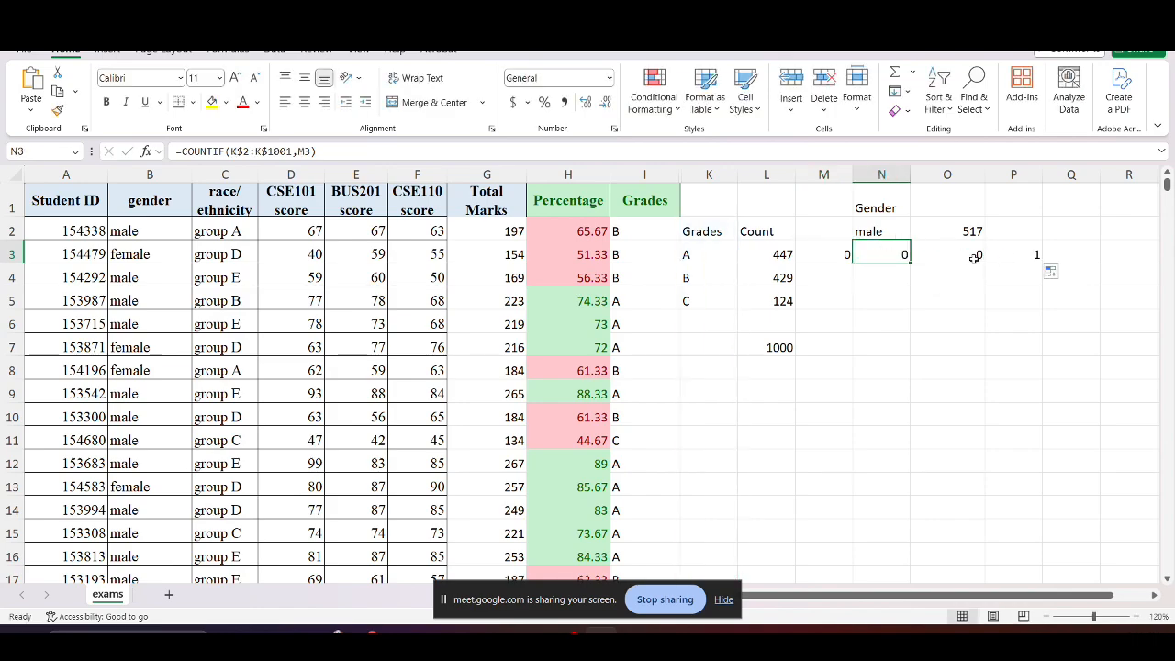
{"action": "double_click", "coordinate": [974, 259]}
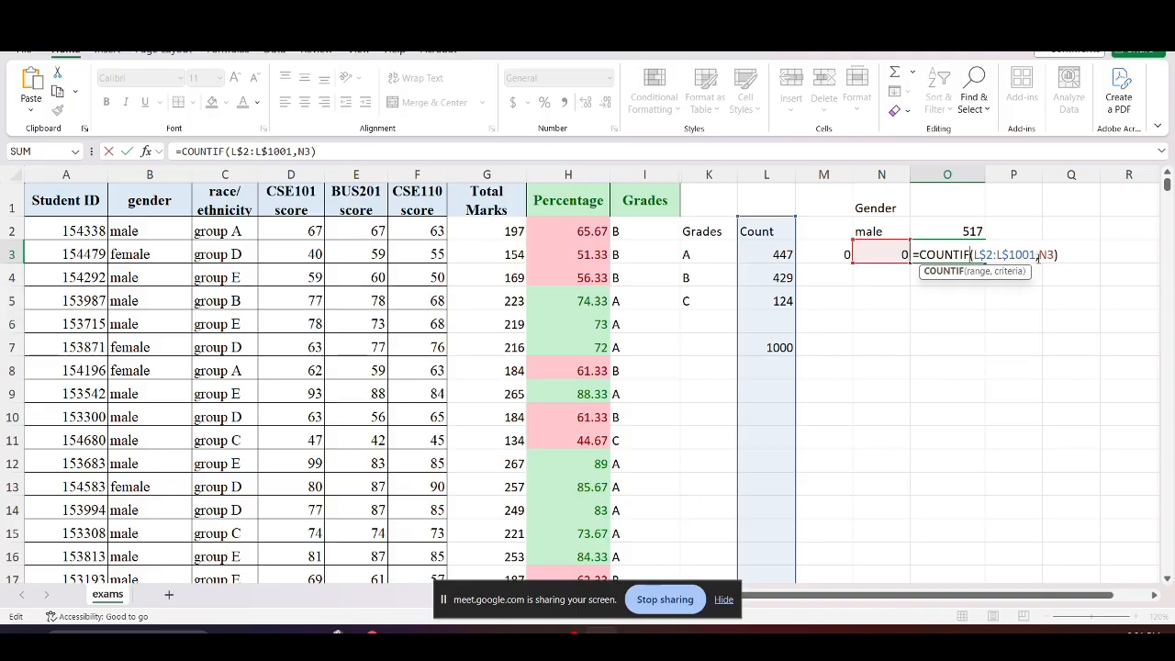
{"action": "key", "text": "Escape"}
Lock the column as well as the rows of the range in L3's COUNTIF formula as $I$2:$I$1001
{"action": "double_click", "coordinate": [785, 256]}
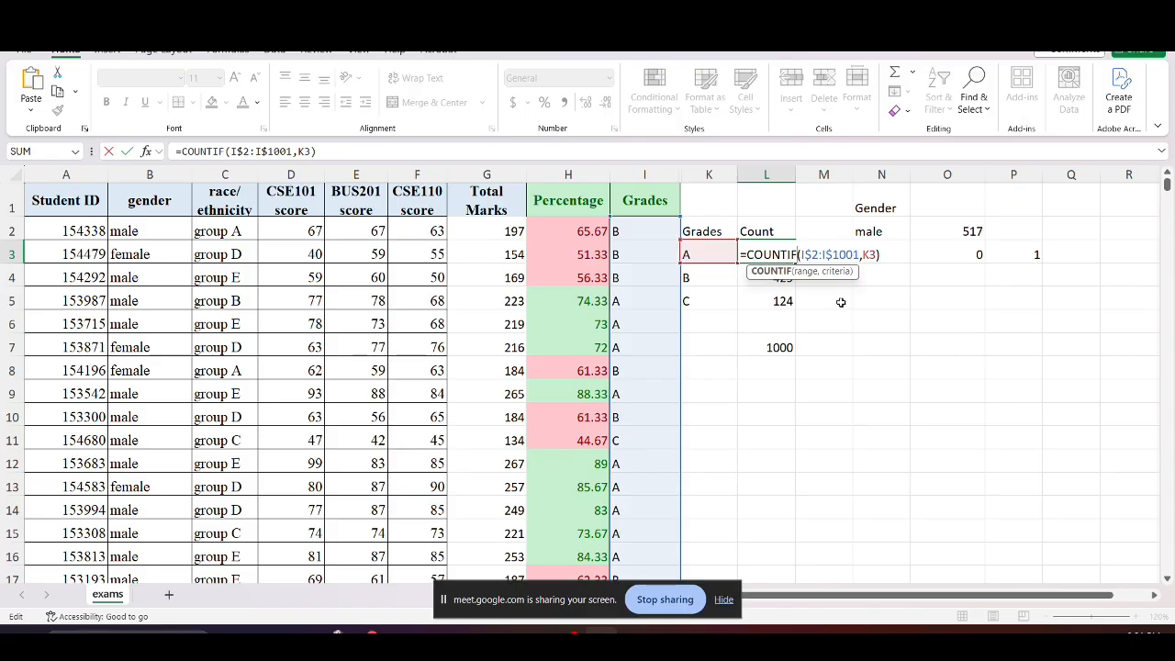
{"action": "type", "text": "$"}
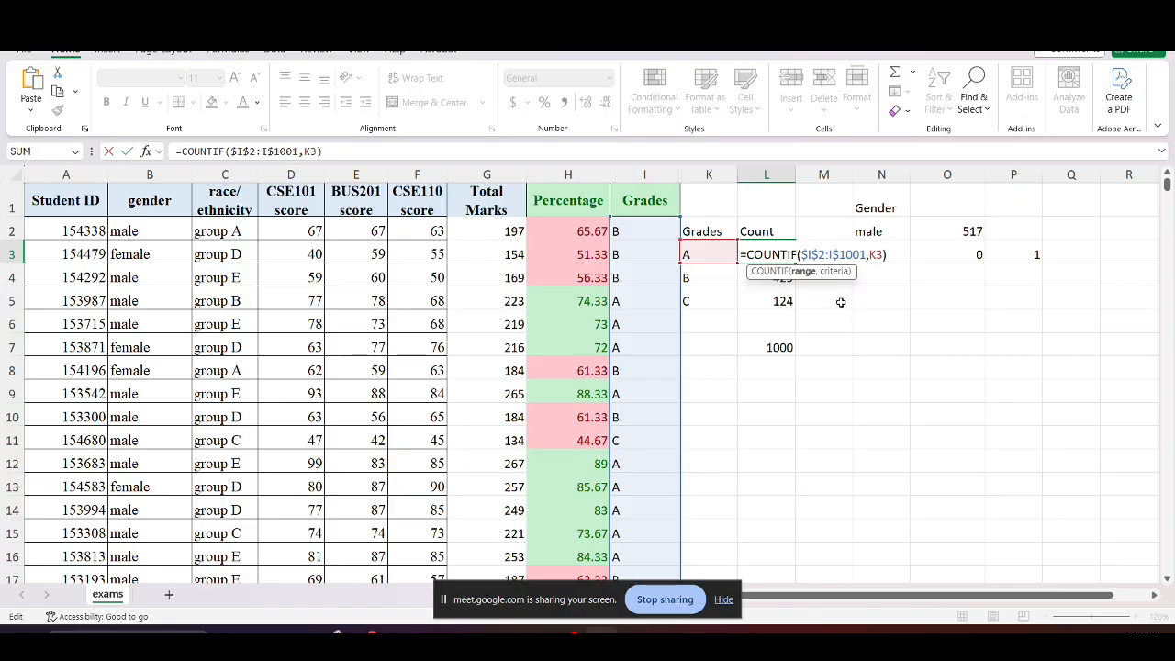
{"action": "key", "text": "Right"}
{"action": "key", "text": "Right"}
{"action": "type", "text": "$"}
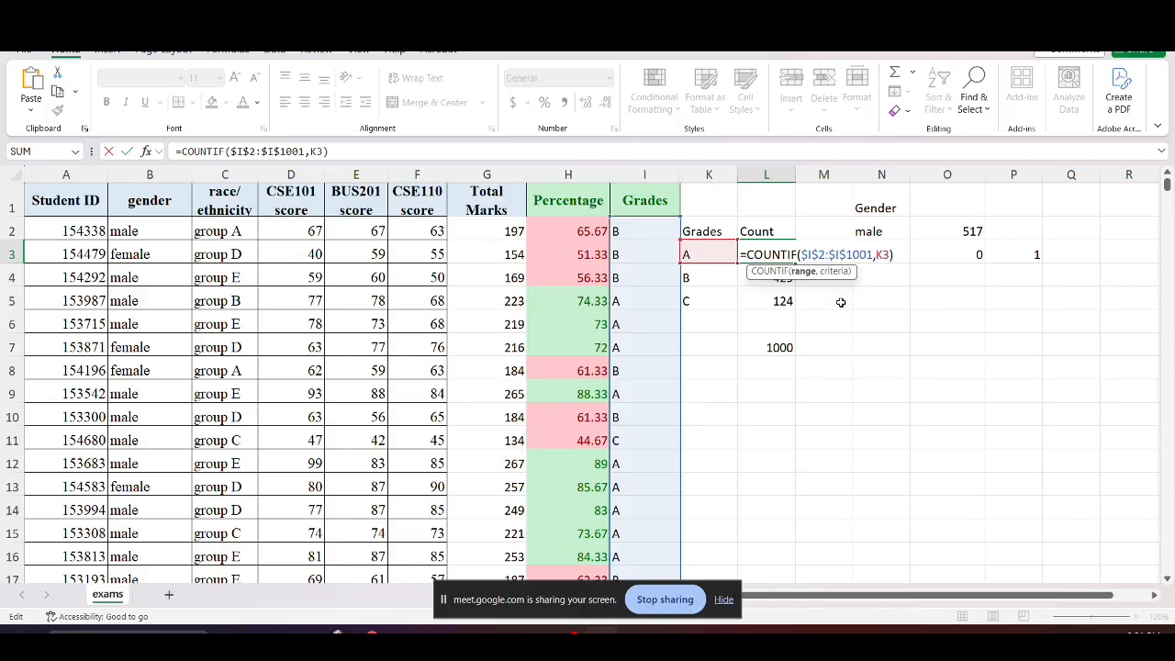
{"action": "key", "text": "Return"}
Fill the column-locked L3 formula across through O3 and inspect the references in the copies in M3, N3 and O3
{"action": "left_click", "coordinate": [771, 257]}
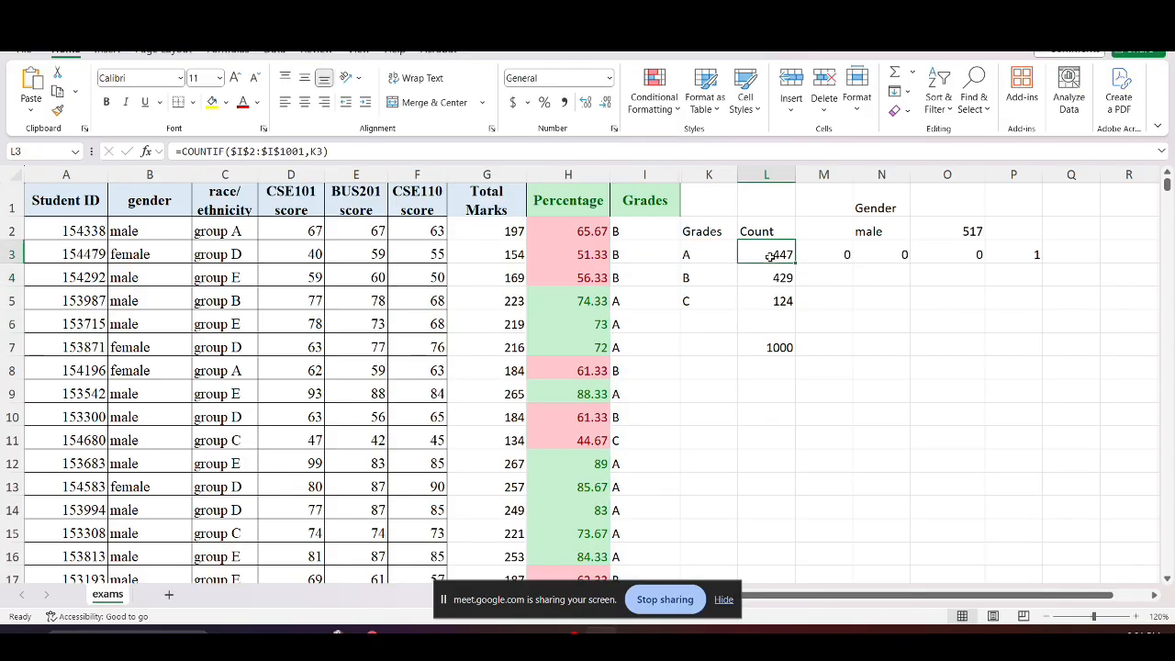
{"action": "left_click_drag", "start_coordinate": [793, 263], "coordinate": [957, 266]}
{"action": "left_click", "coordinate": [839, 254]}
{"action": "double_click", "coordinate": [838, 254]}
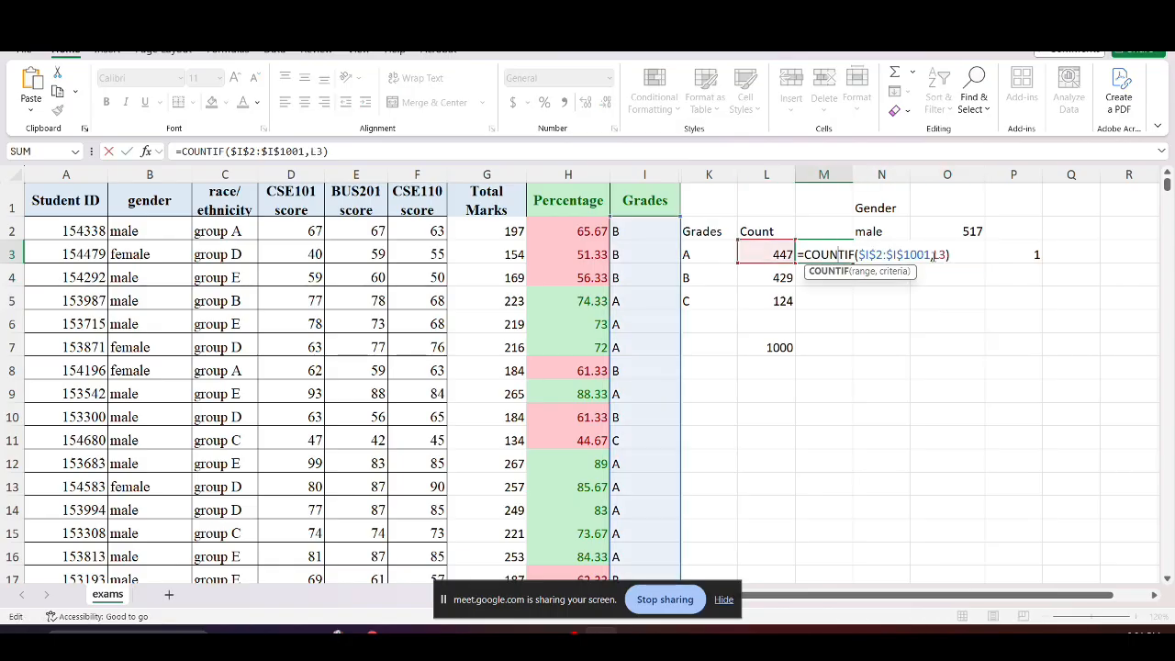
{"action": "key", "text": "Escape"}
{"action": "left_click", "coordinate": [880, 254]}
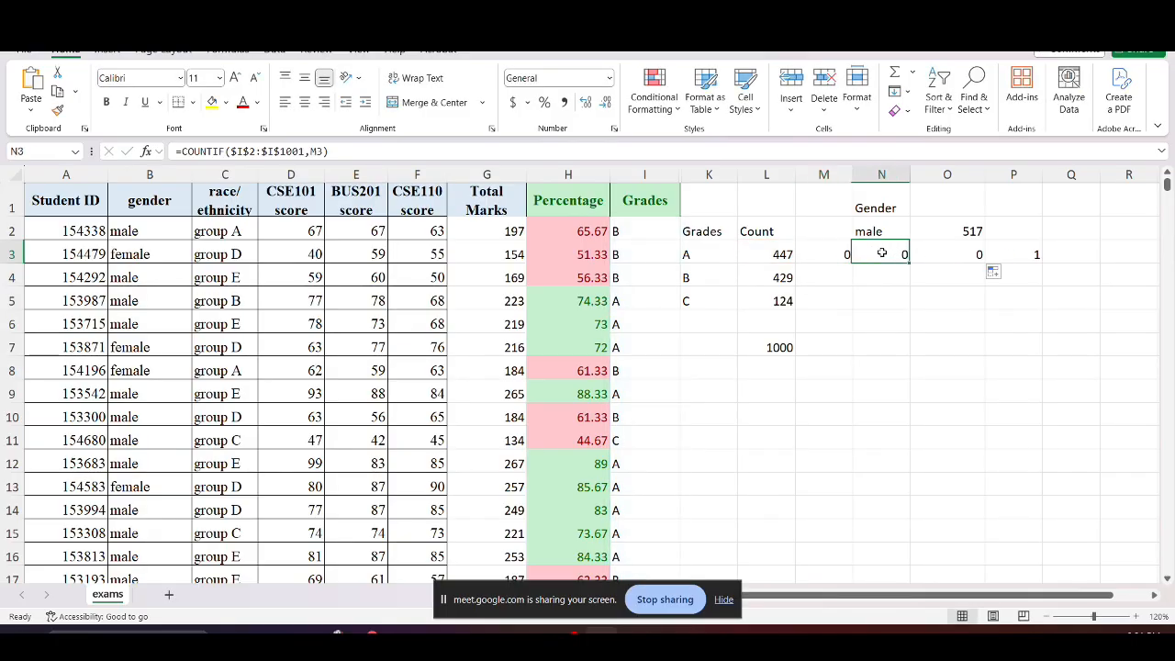
{"action": "double_click", "coordinate": [881, 254]}
{"action": "key", "text": "Escape"}
{"action": "double_click", "coordinate": [959, 254]}
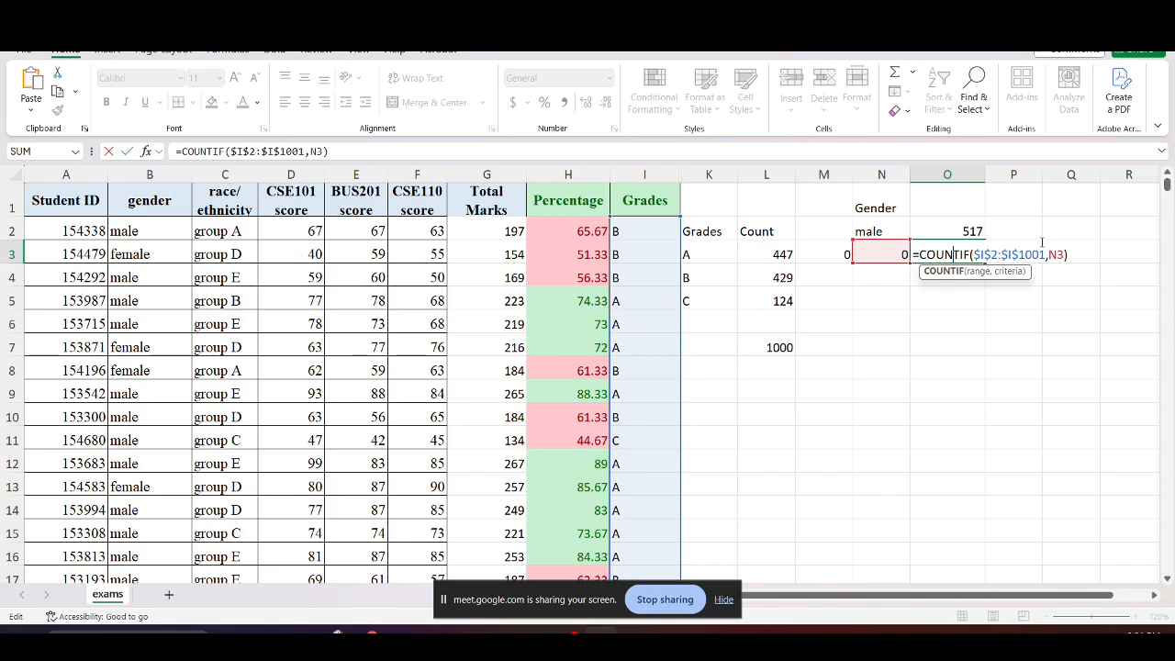
{"action": "key", "text": "Escape"}
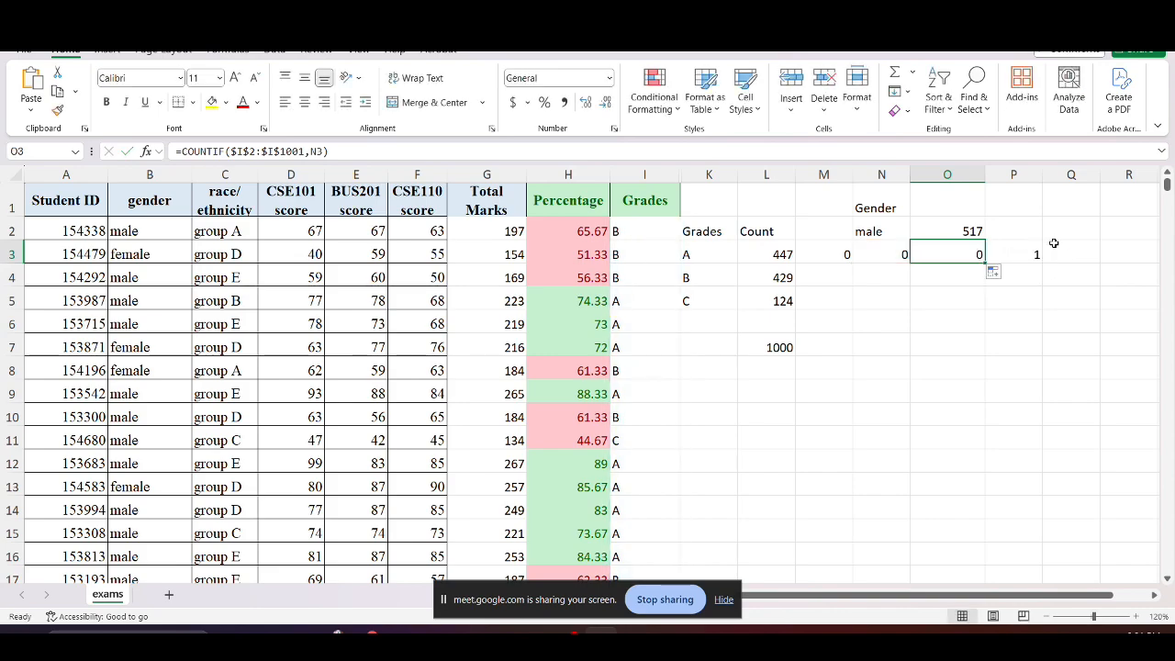
Undo the fills across row 3 and the column locking in L3's COUNTIF formula
{"action": "key", "text": "ctrl+z"}
{"action": "key", "text": "ctrl+z"}
{"action": "key", "text": "ctrl+z"}
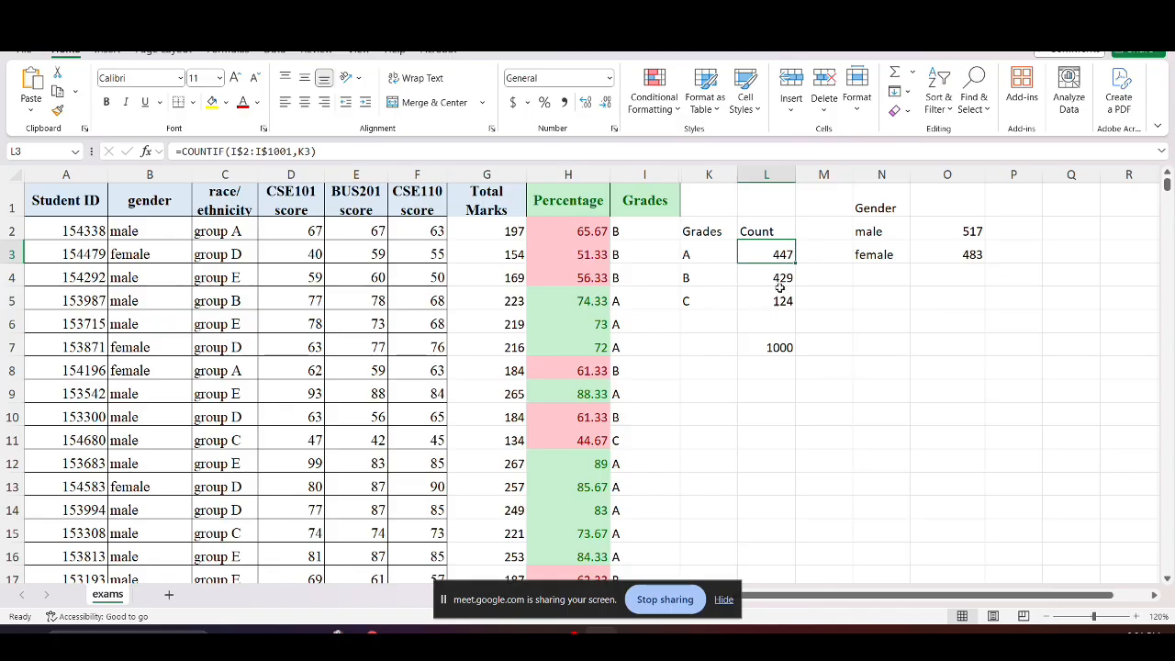
Switch to the Lab 06 Classwork document in Google Docs and copy the whole grade-by-group table under task 6
{"action": "key", "text": "alt+Tab"}
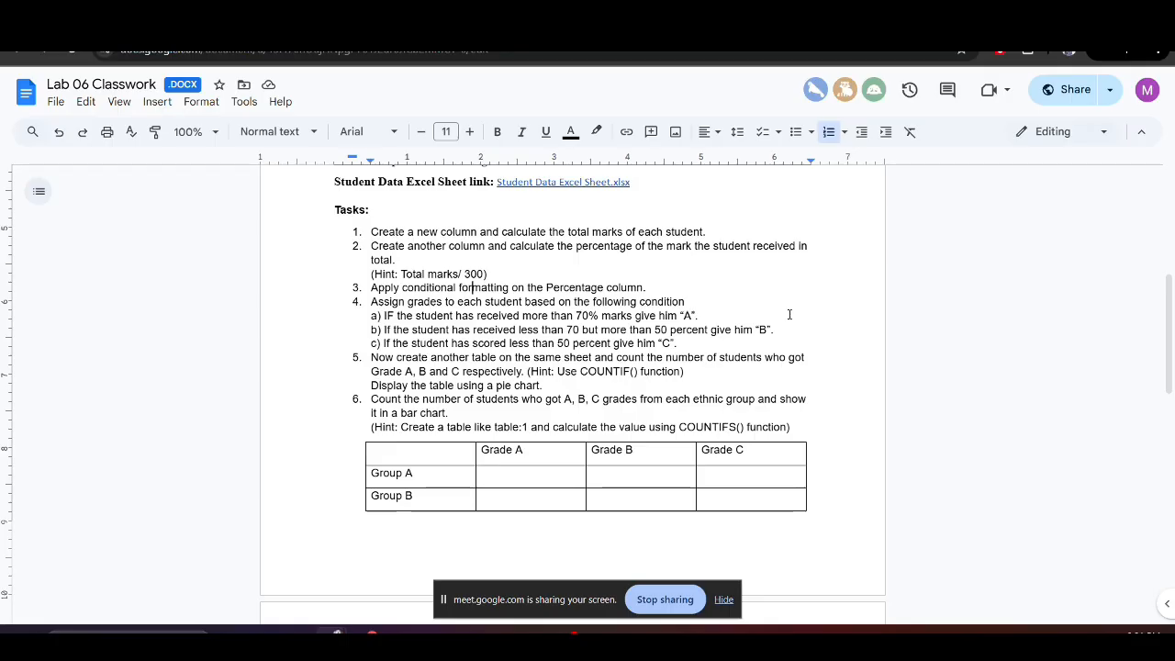
{"action": "scroll", "coordinate": [477, 487], "scroll_direction": "down", "scroll_amount": 4}
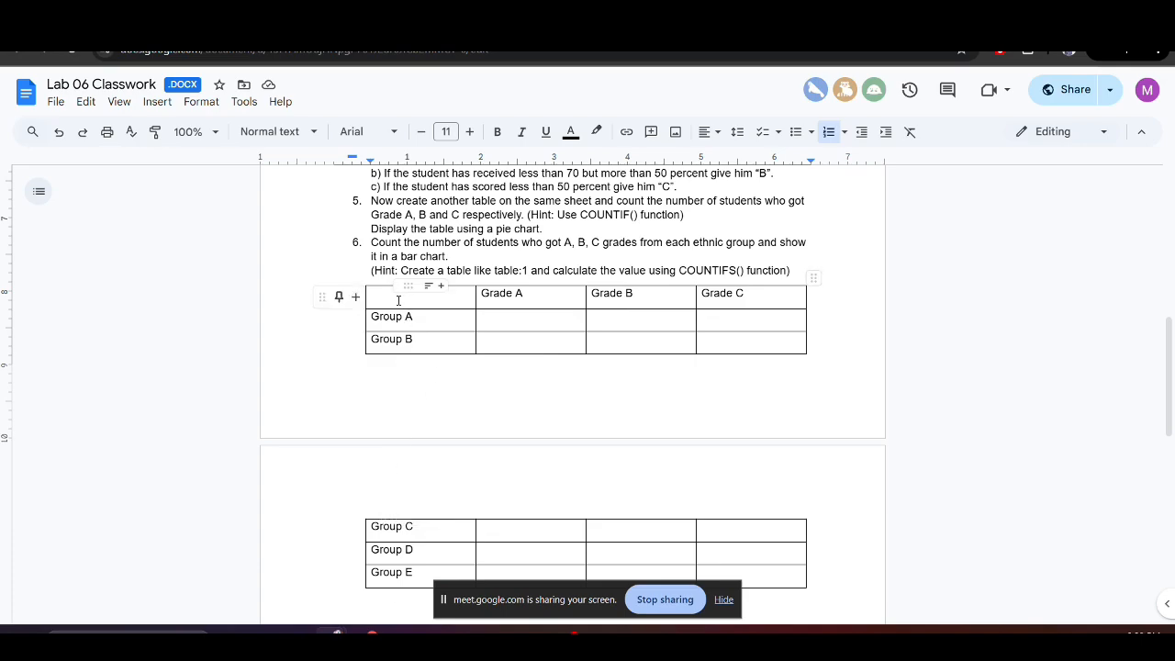
{"action": "left_click_drag", "start_coordinate": [399, 301], "coordinate": [725, 567]}
{"action": "key", "text": "ctrl+c"}
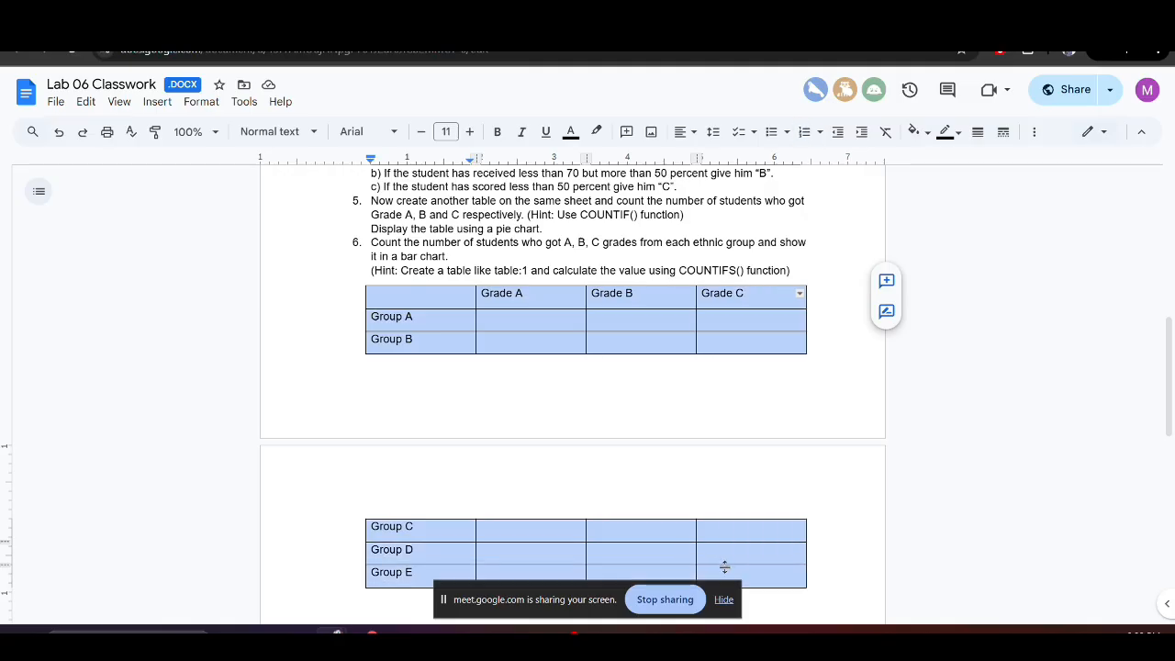
Return to the exams sheet in Excel and paste the copied grade-by-group table at K9
{"action": "key", "text": "alt+Tab"}
{"action": "left_click", "coordinate": [715, 394]}
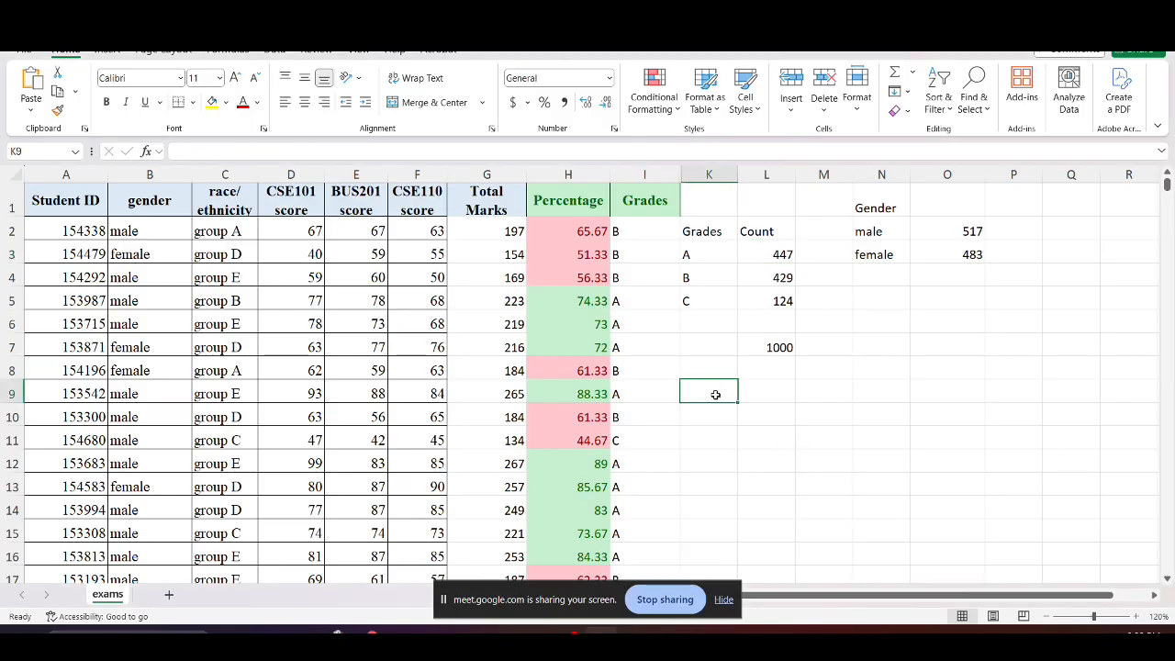
{"action": "key", "text": "ctrl+v"}
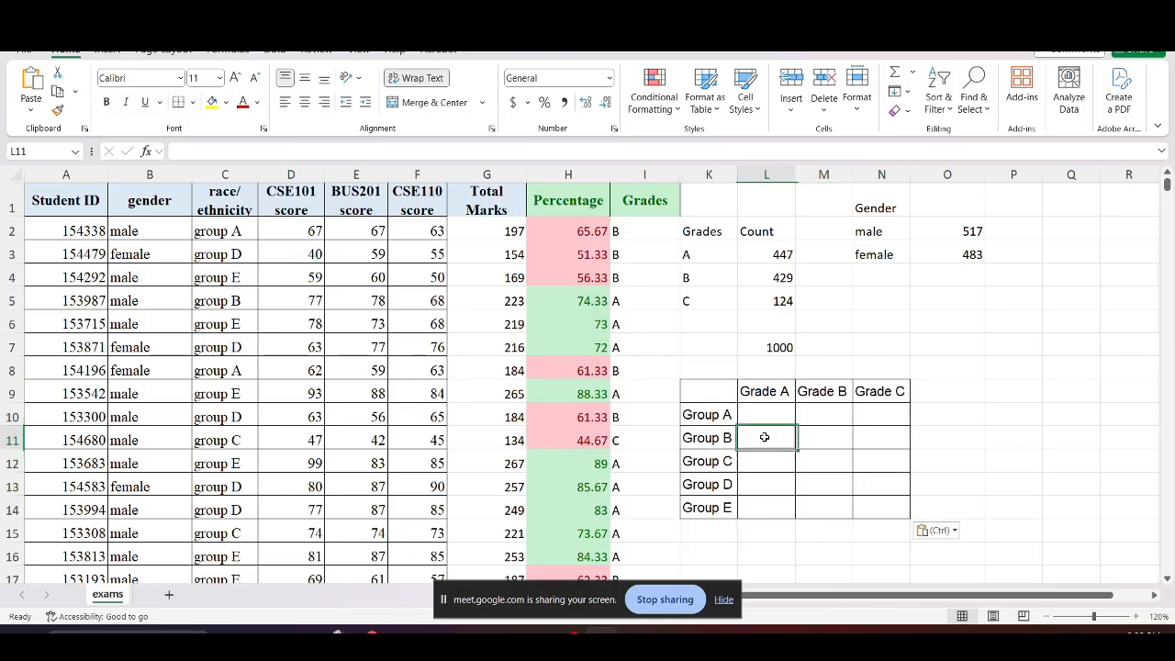
{"action": "left_click", "coordinate": [764, 436]}
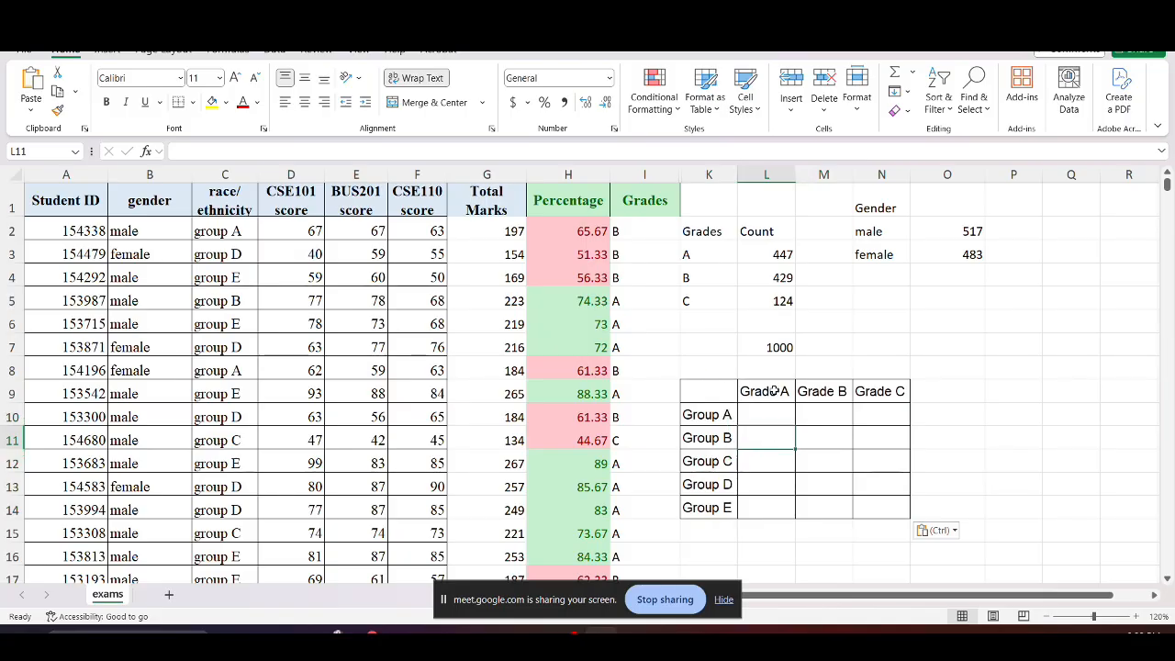
Shorten the Grade A column heading in L9 to A
{"action": "left_click", "coordinate": [780, 391]}
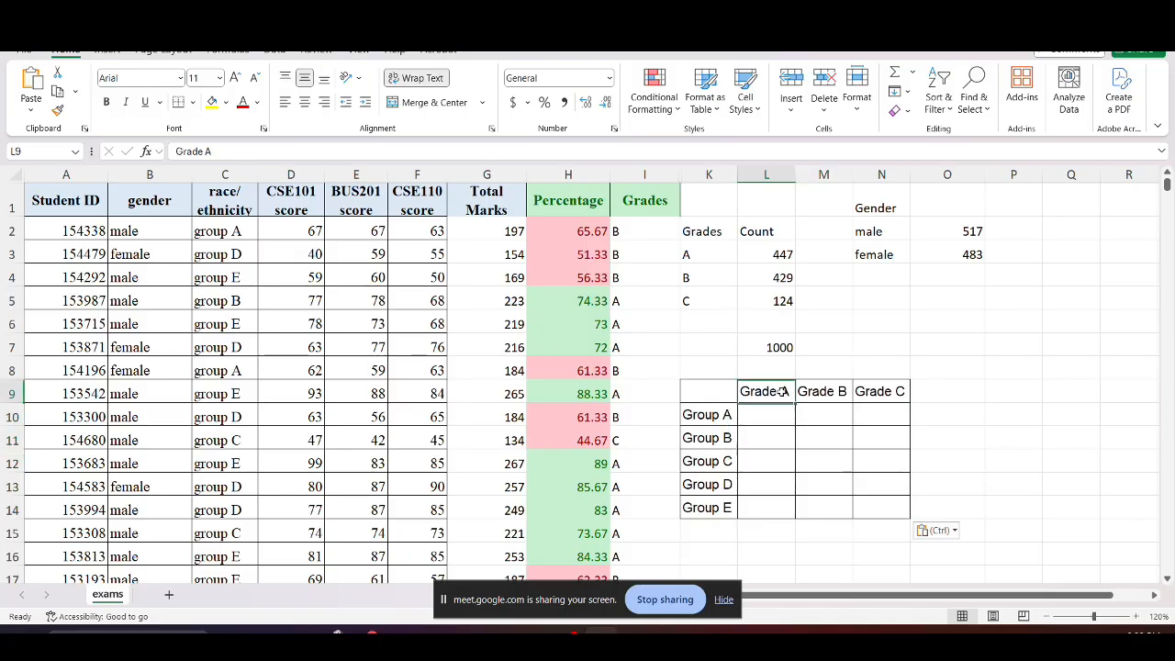
{"action": "double_click", "coordinate": [780, 391]}
{"action": "key", "text": "BackSpace"}
{"action": "key", "text": "BackSpace"}
{"action": "key", "text": "BackSpace"}
{"action": "key", "text": "BackSpace"}
{"action": "key", "text": "BackSpace"}
{"action": "key", "text": "BackSpace"}
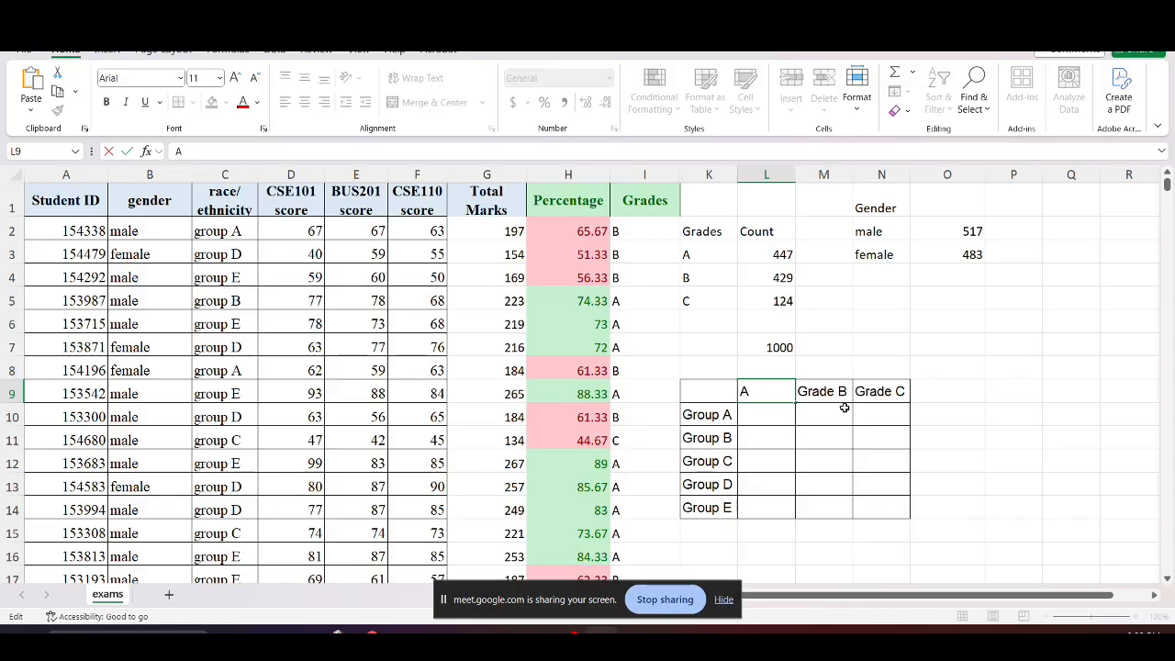
{"action": "key", "text": "Return"}
Shorten the Grade B column heading in M9 to B, discarding any stray entry in M10
{"action": "left_click", "coordinate": [840, 393]}
{"action": "double_click", "coordinate": [840, 393]}
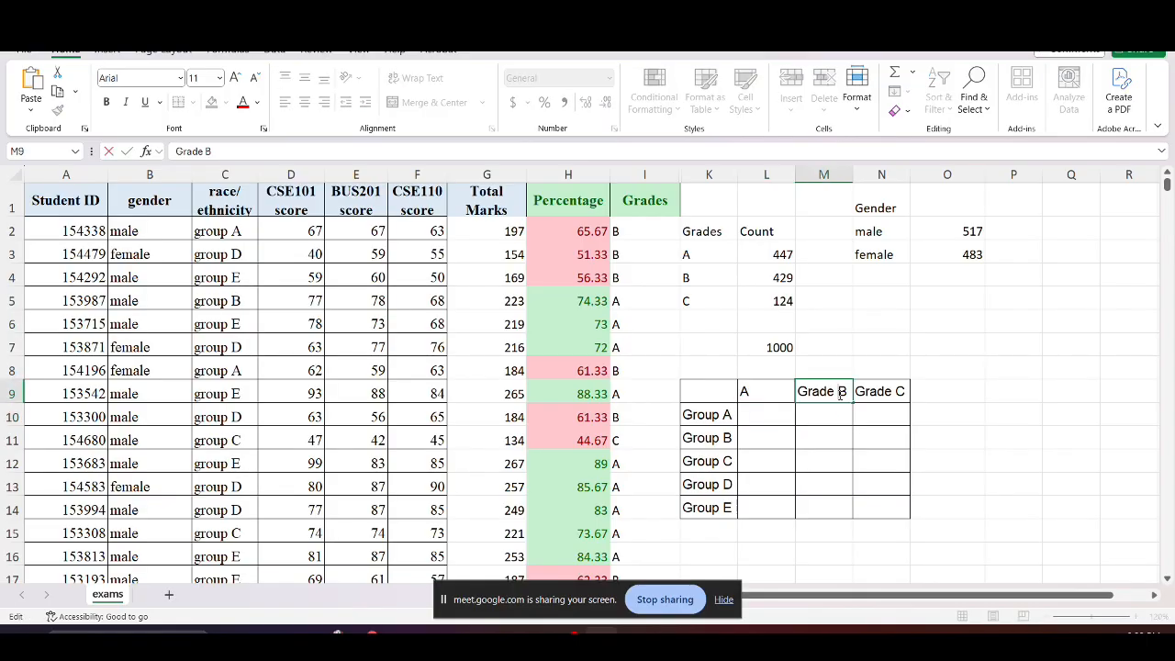
{"action": "key", "text": "BackSpace"}
{"action": "key", "text": "BackSpace"}
{"action": "key", "text": "BackSpace"}
{"action": "key", "text": "BackSpace"}
{"action": "key", "text": "BackSpace"}
{"action": "key", "text": "BackSpace"}
{"action": "key", "text": "Return"}
{"action": "type", "text": "\\"}
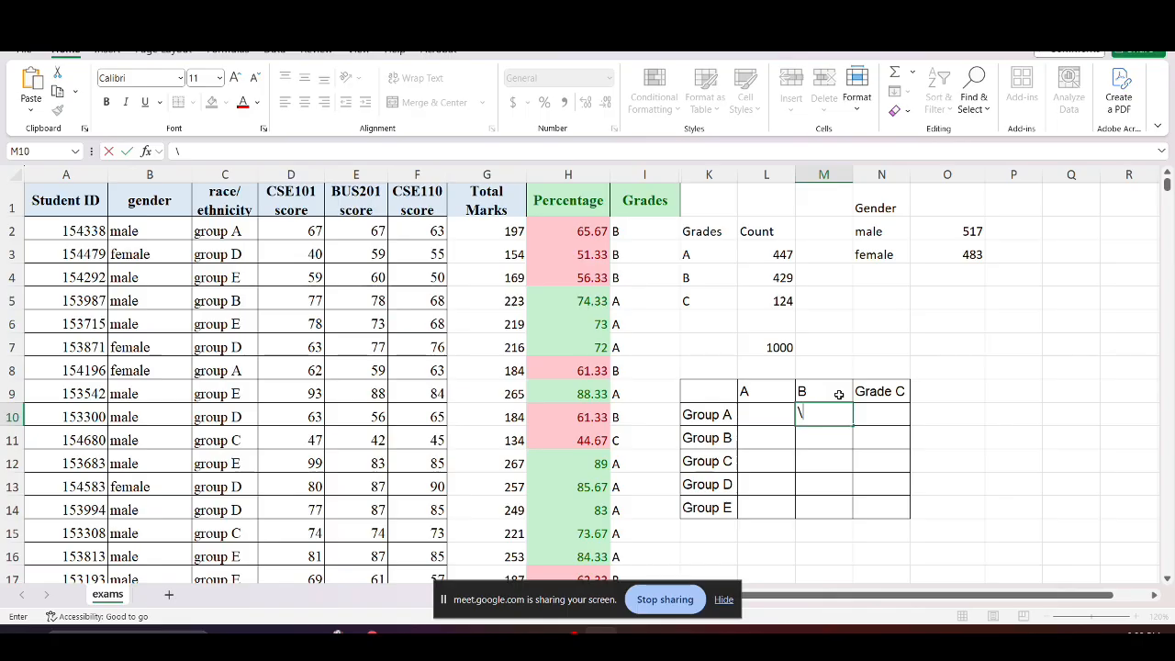
{"action": "key", "text": "Escape"}
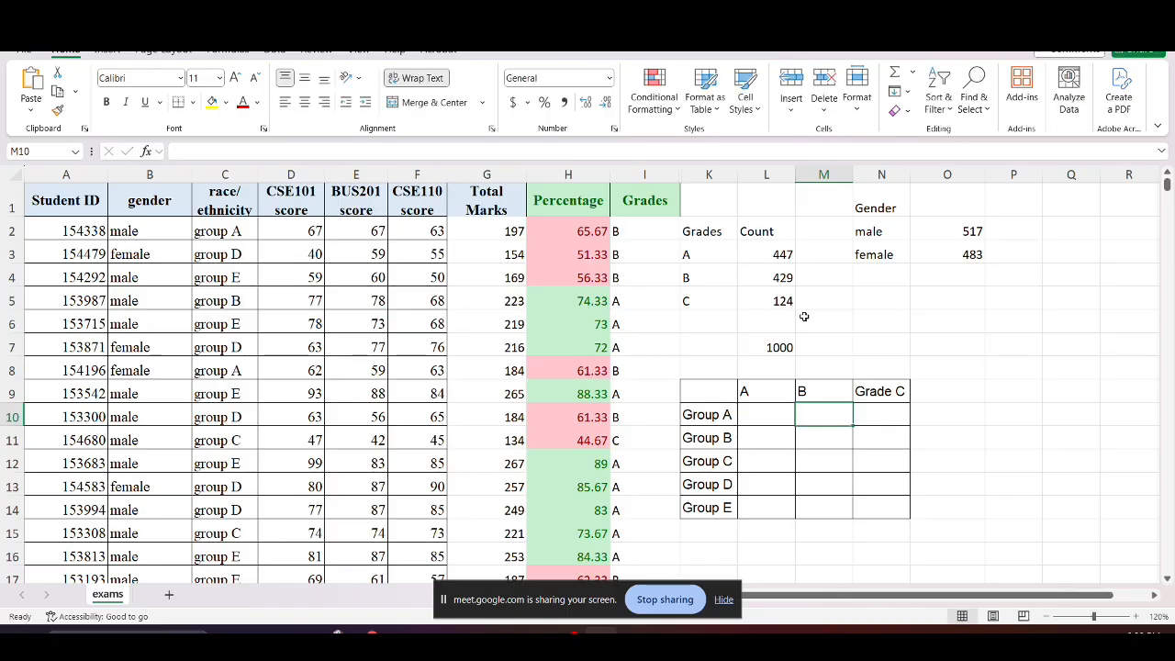
Shorten the Grade C column heading in N9 to C
{"action": "double_click", "coordinate": [781, 251]}
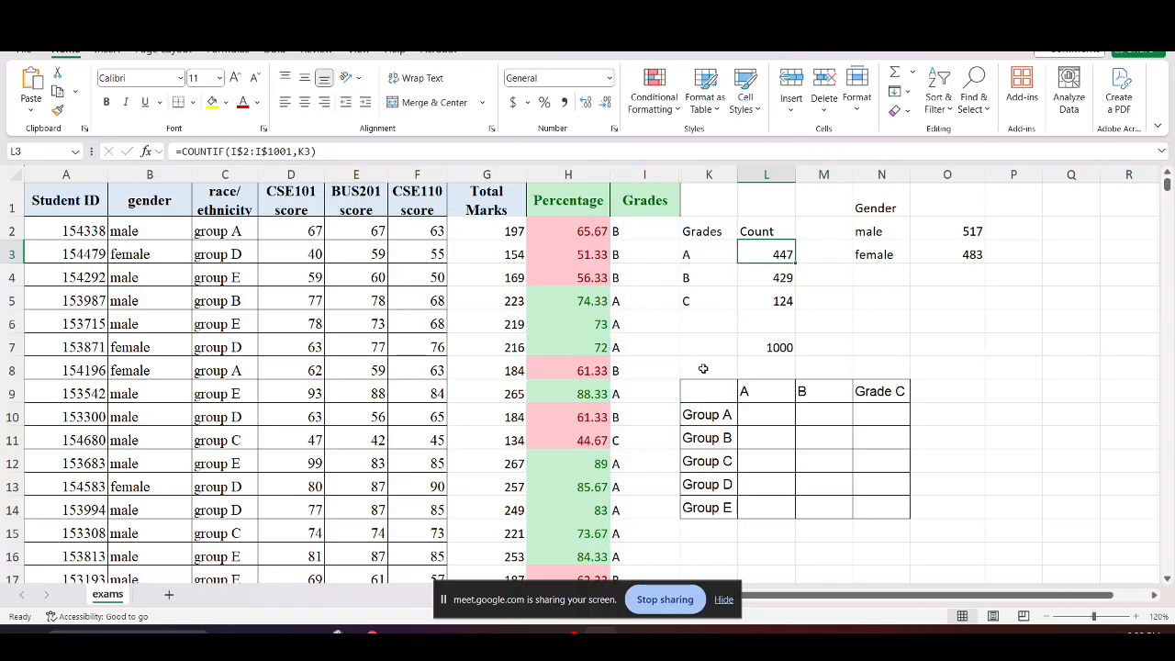
{"action": "key", "text": "Escape"}
{"action": "left_click", "coordinate": [879, 392]}
{"action": "double_click", "coordinate": [892, 391]}
{"action": "key", "text": "BackSpace"}
{"action": "key", "text": "BackSpace"}
{"action": "key", "text": "BackSpace"}
{"action": "key", "text": "BackSpace"}
{"action": "key", "text": "BackSpace"}
{"action": "key", "text": "BackSpace"}
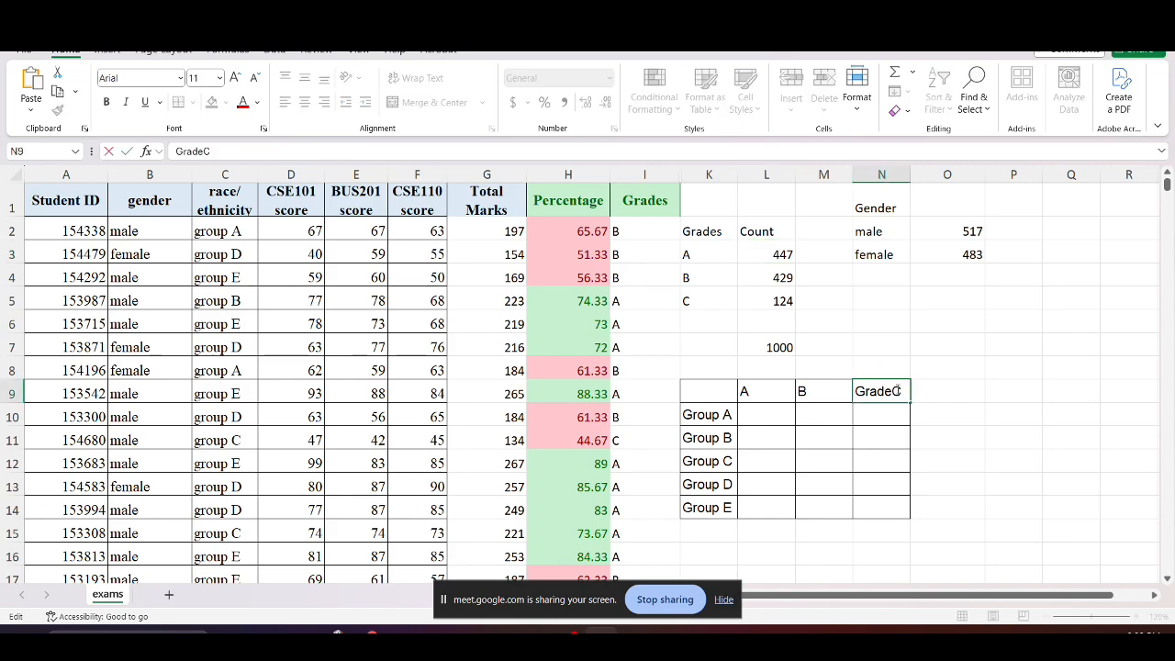
{"action": "key", "text": "Return"}
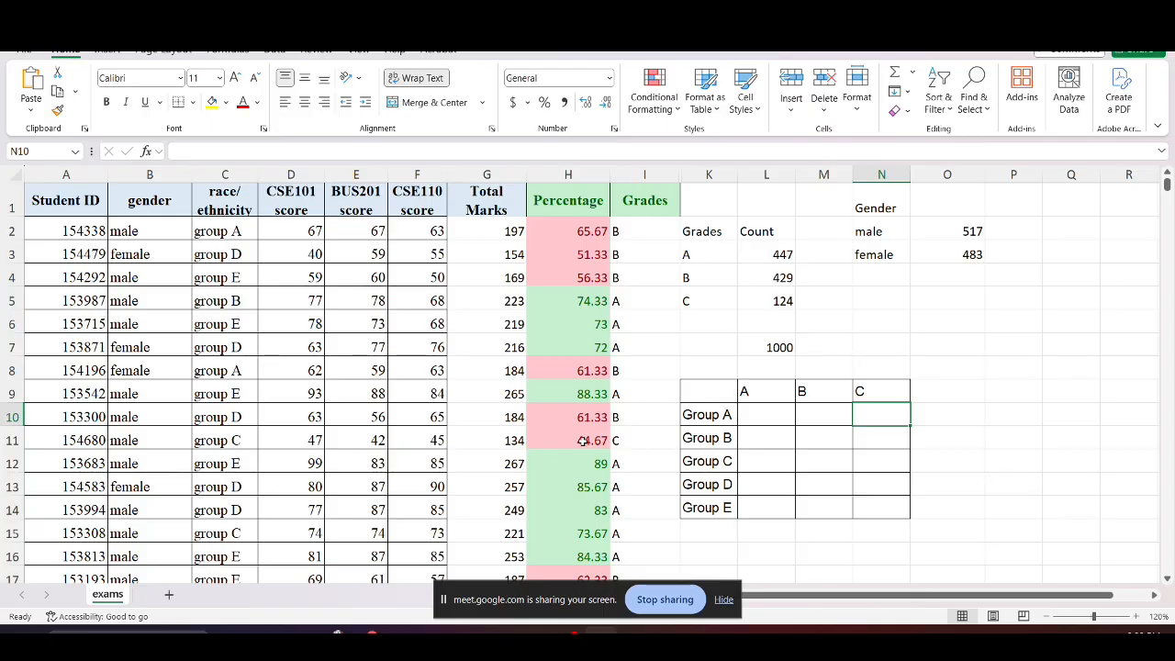
{"action": "left_click", "coordinate": [689, 415]}
{"action": "double_click", "coordinate": [688, 414]}
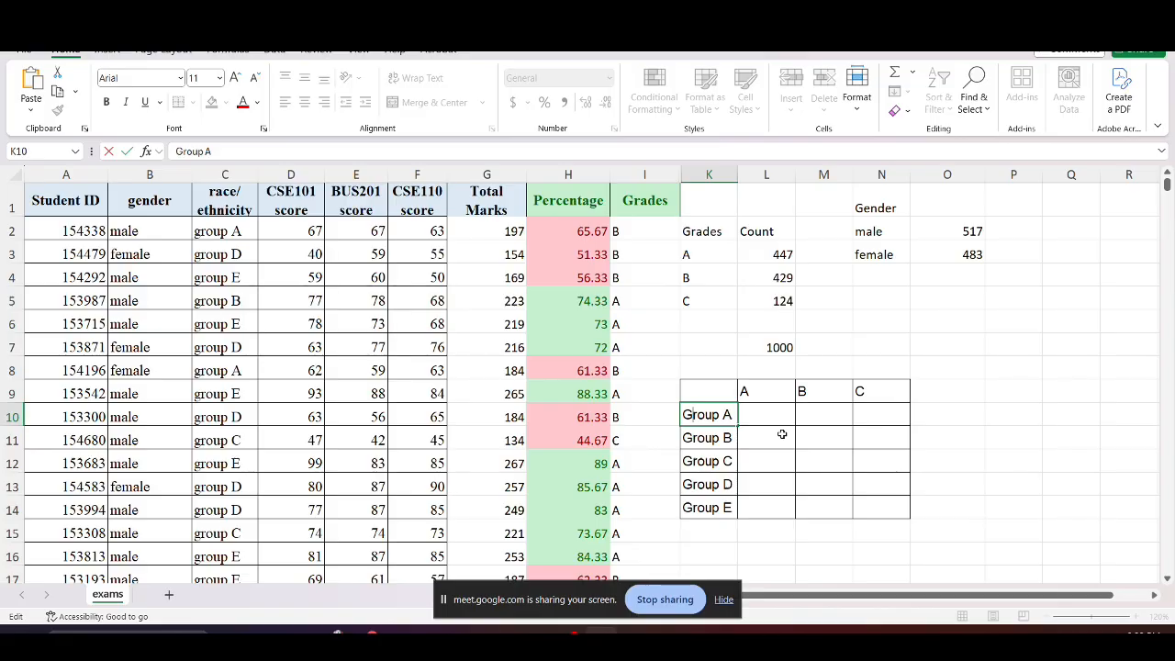
{"action": "key", "text": "BackSpace"}
{"action": "type", "text": "g"}
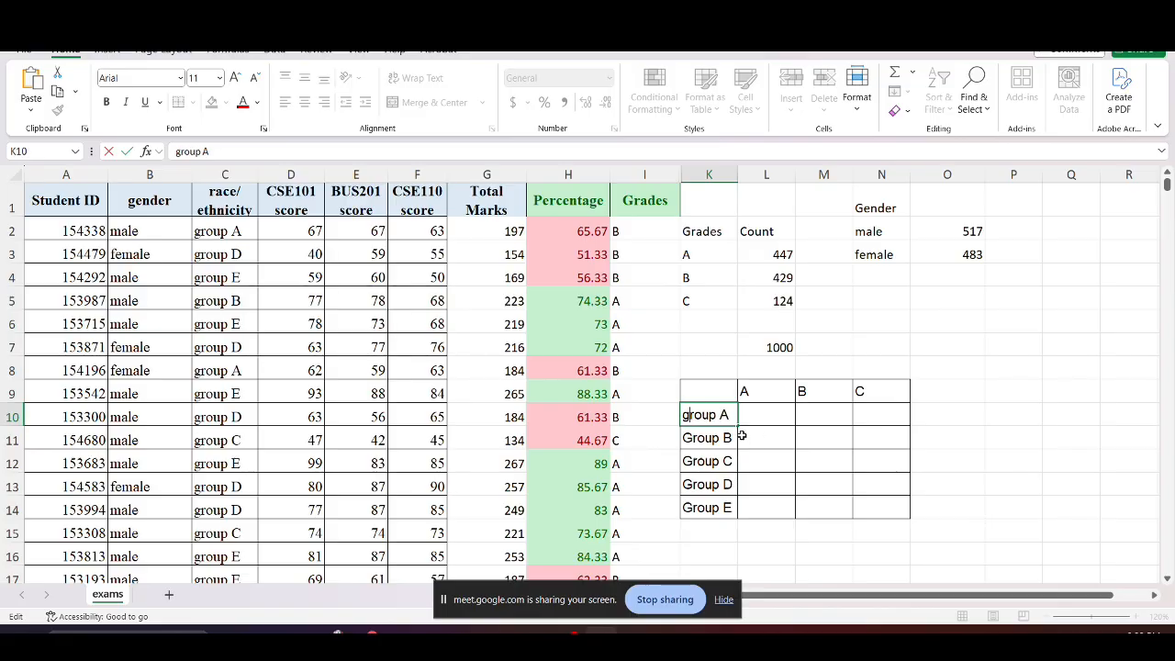
{"action": "key", "text": "Escape"}
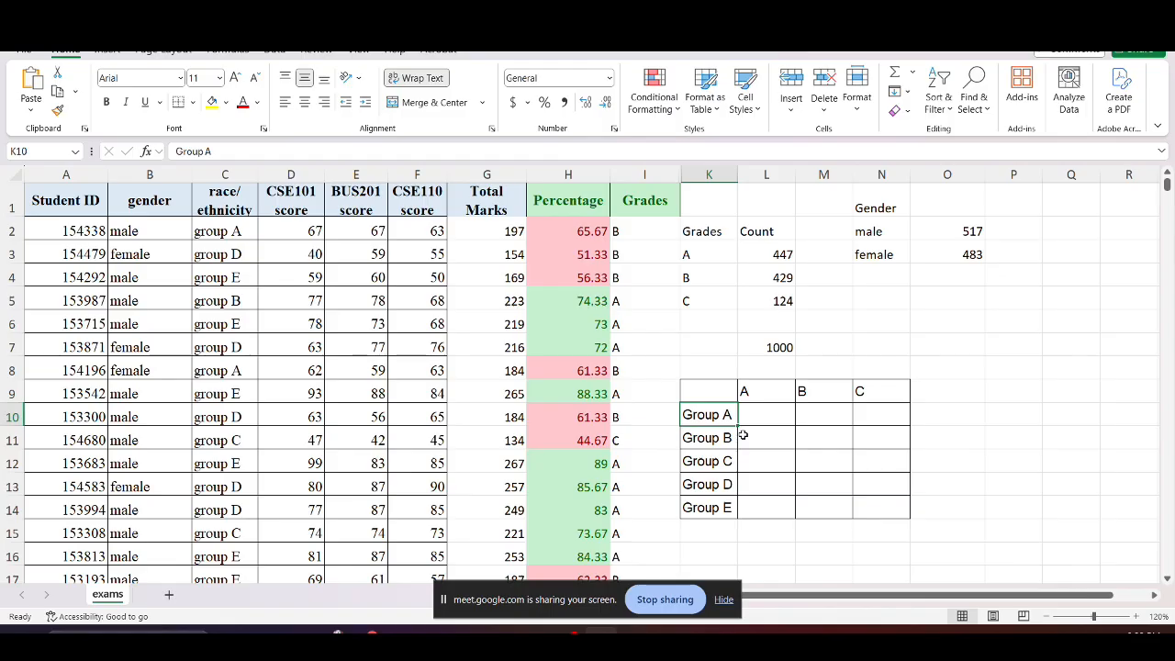
Check the COUNTIFS hint for task 6 in the Google Docs classwork, and return to Excel to review L3's COUNTIF formula
{"action": "left_click", "coordinate": [773, 419]}
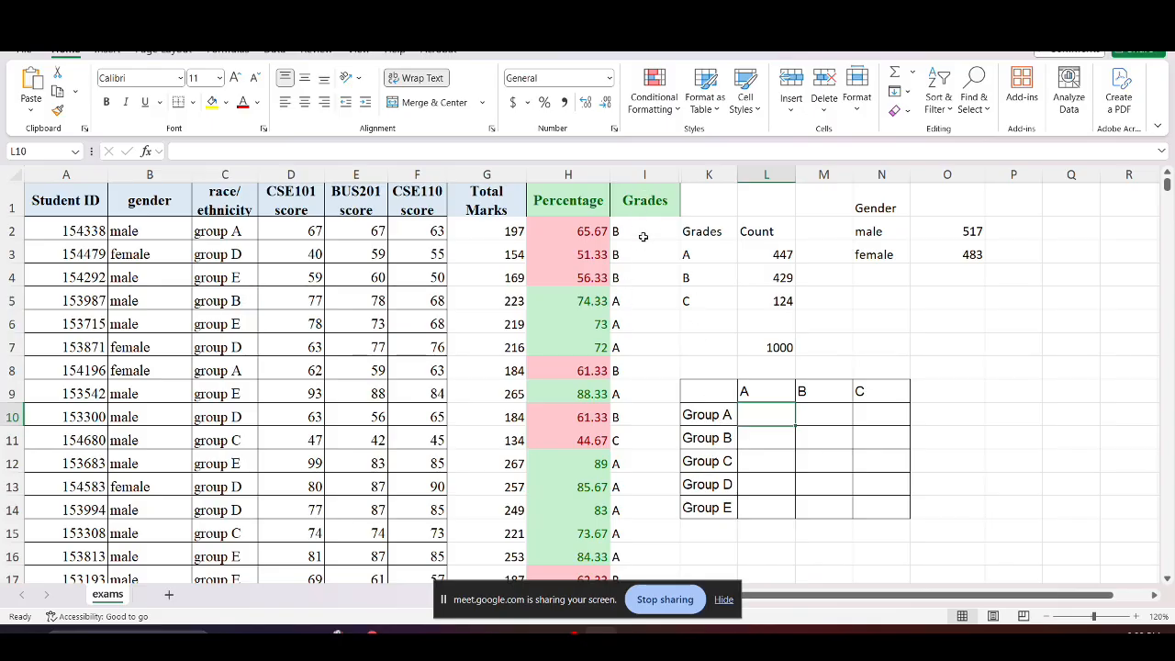
{"action": "key", "text": "alt+Tab"}
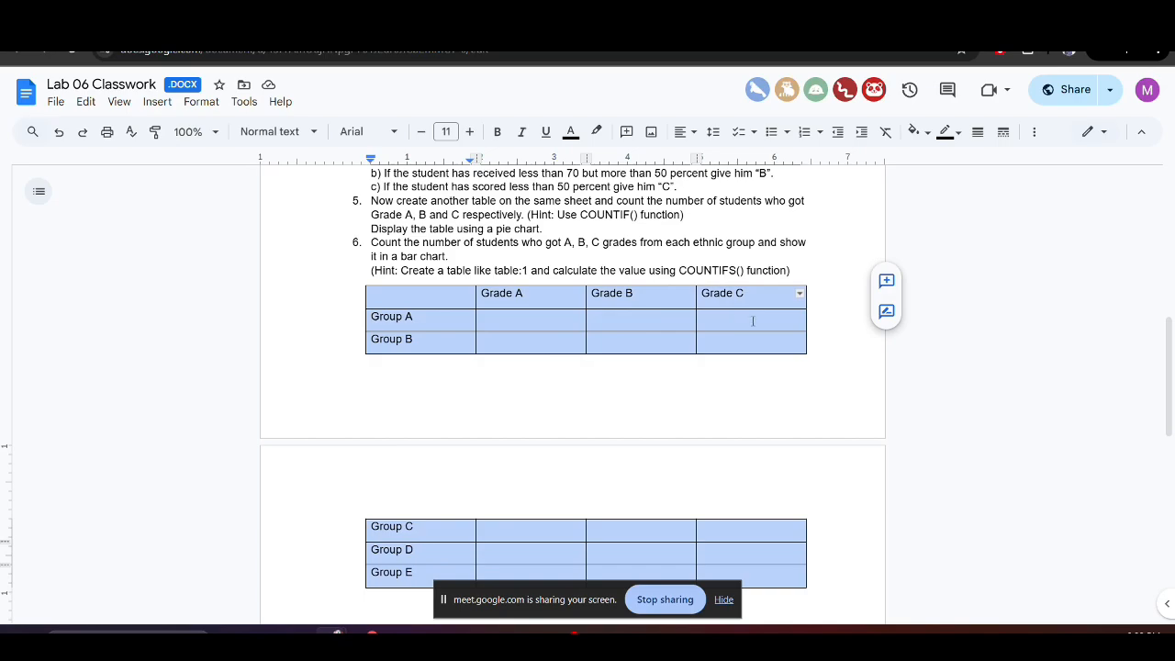
{"action": "left_click_drag", "start_coordinate": [681, 269], "coordinate": [751, 270]}
{"action": "key", "text": "alt+Tab"}
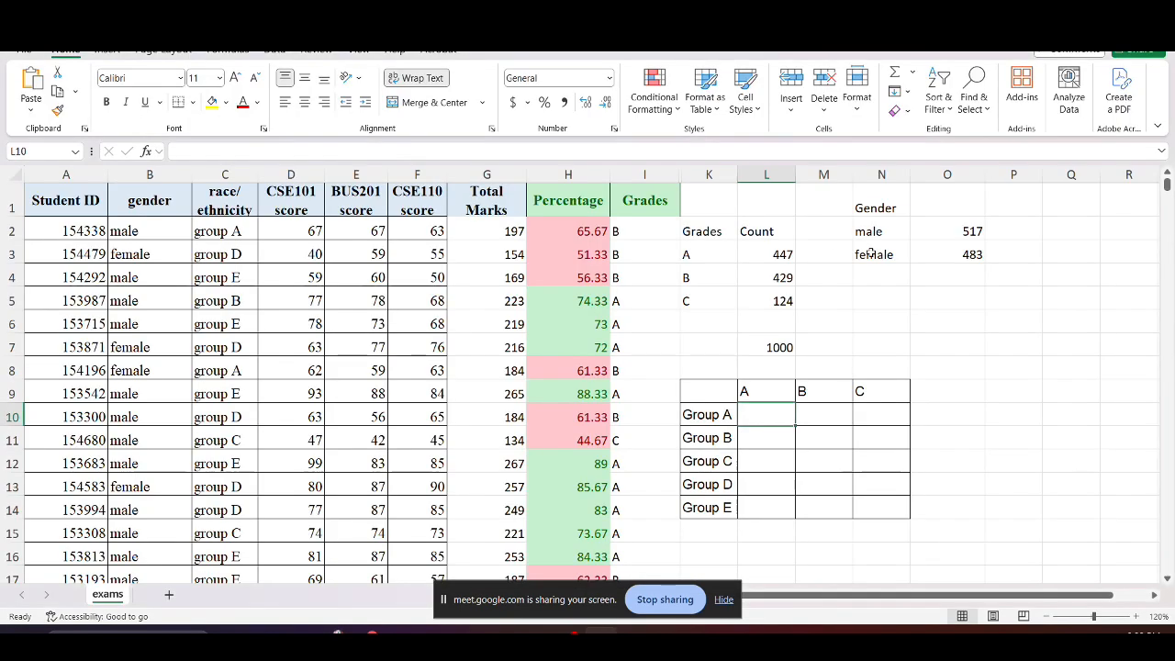
{"action": "double_click", "coordinate": [775, 256]}
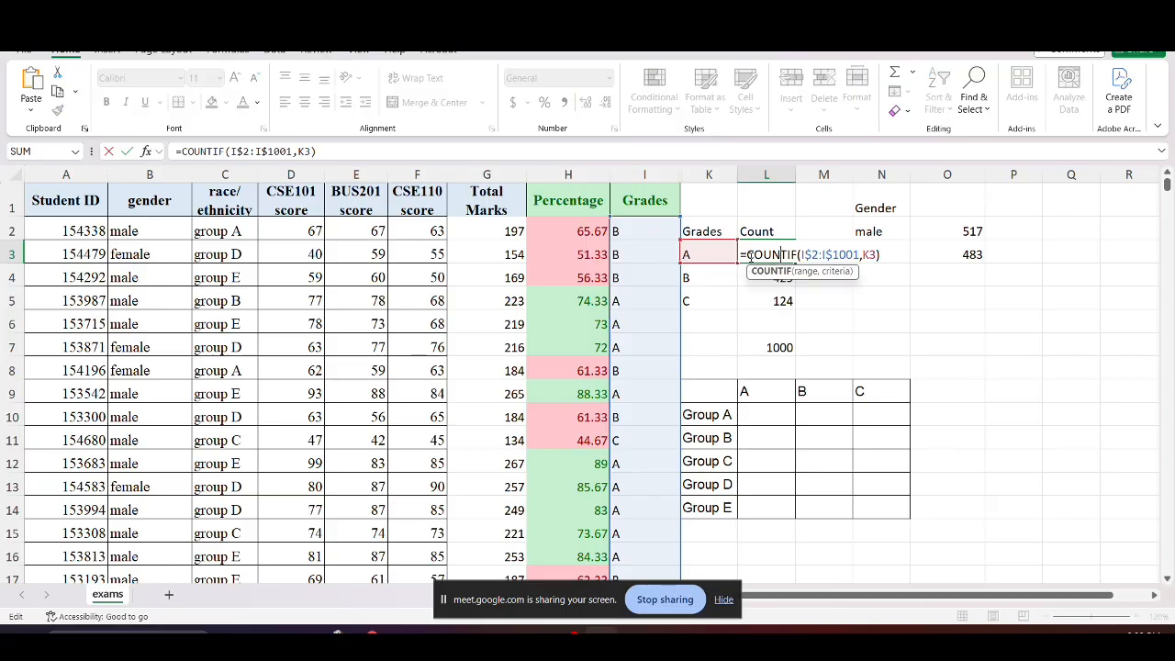
{"action": "key", "text": "Escape"}
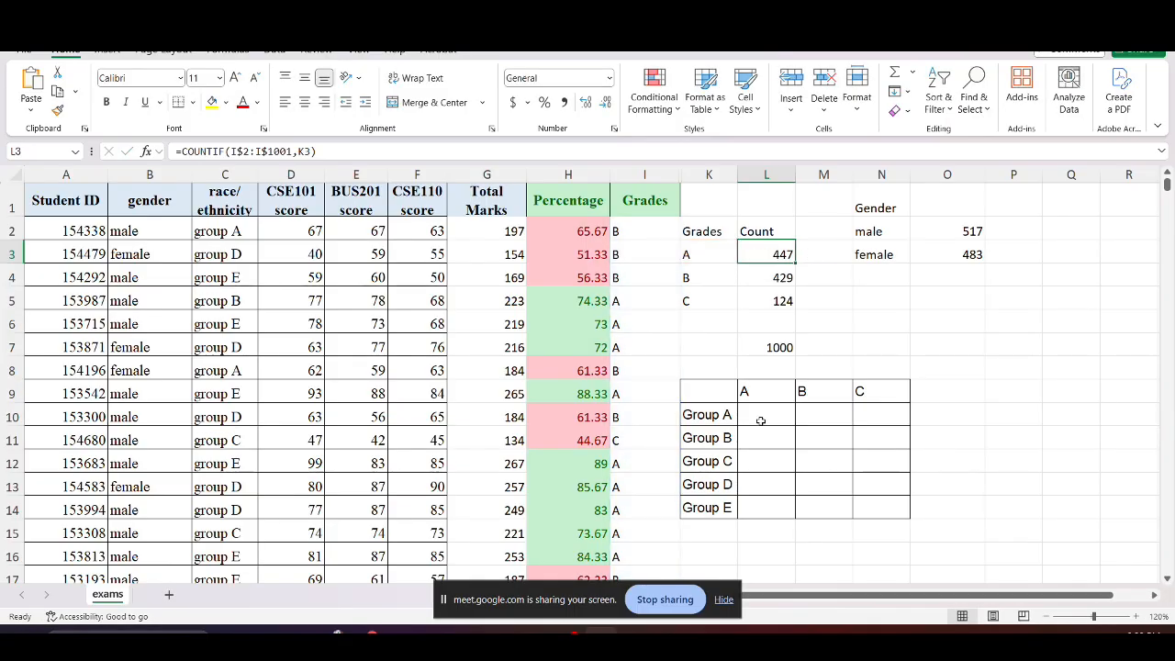
Begin a COUNTIFS formula in L10 with grades range I2:I1001 and L9 as the first criterion, correcting any range typo
{"action": "double_click", "coordinate": [762, 420]}
{"action": "type", "text": "="}
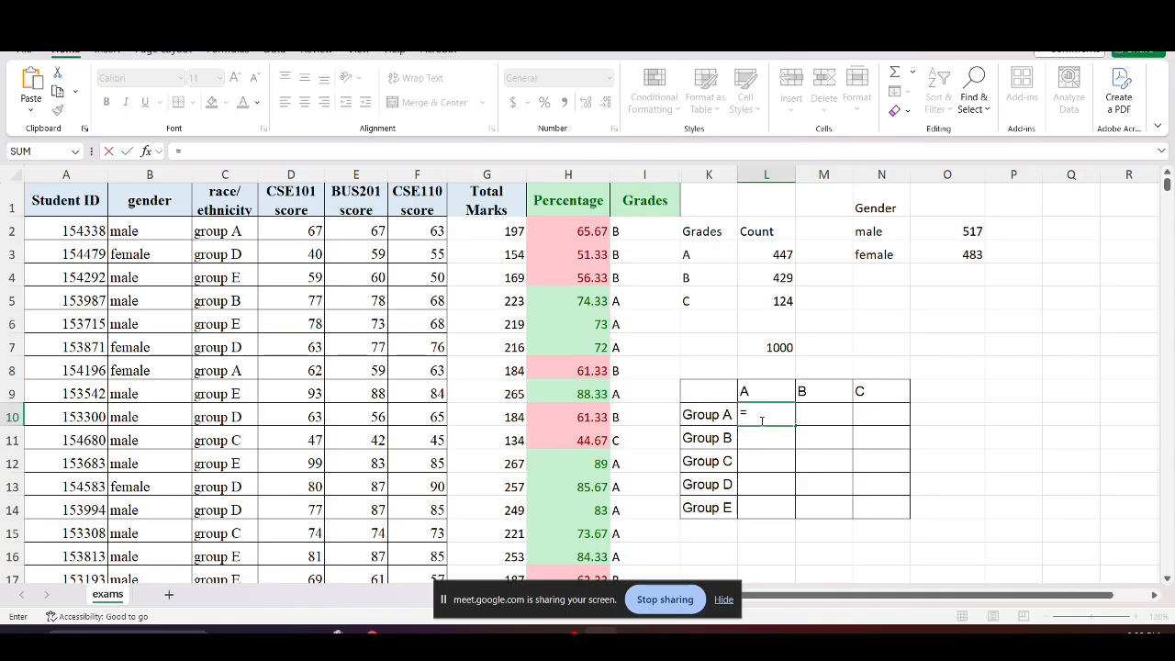
{"action": "type", "text": "COUNTIFS"}
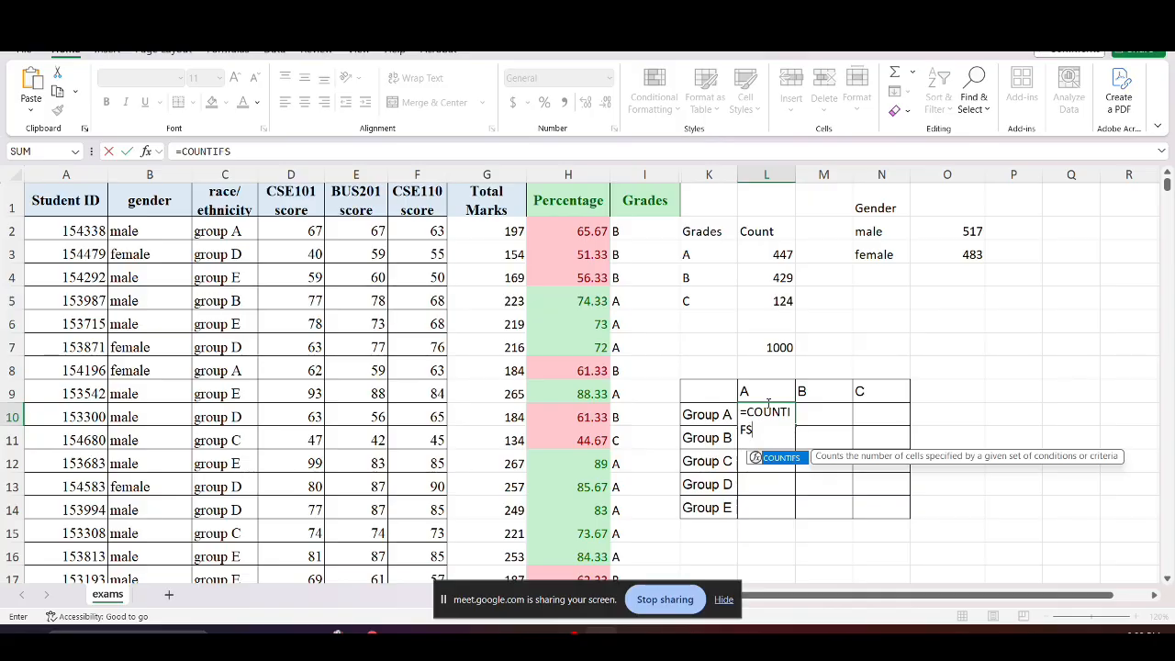
{"action": "type", "text": "("}
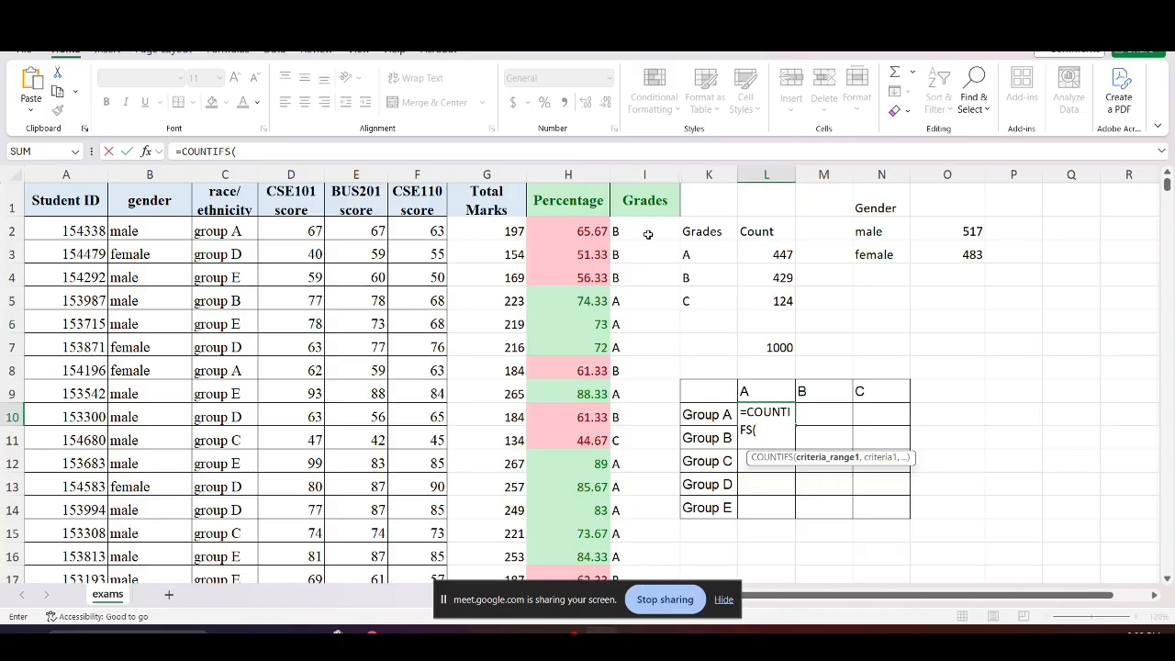
{"action": "type", "text": "I2:"}
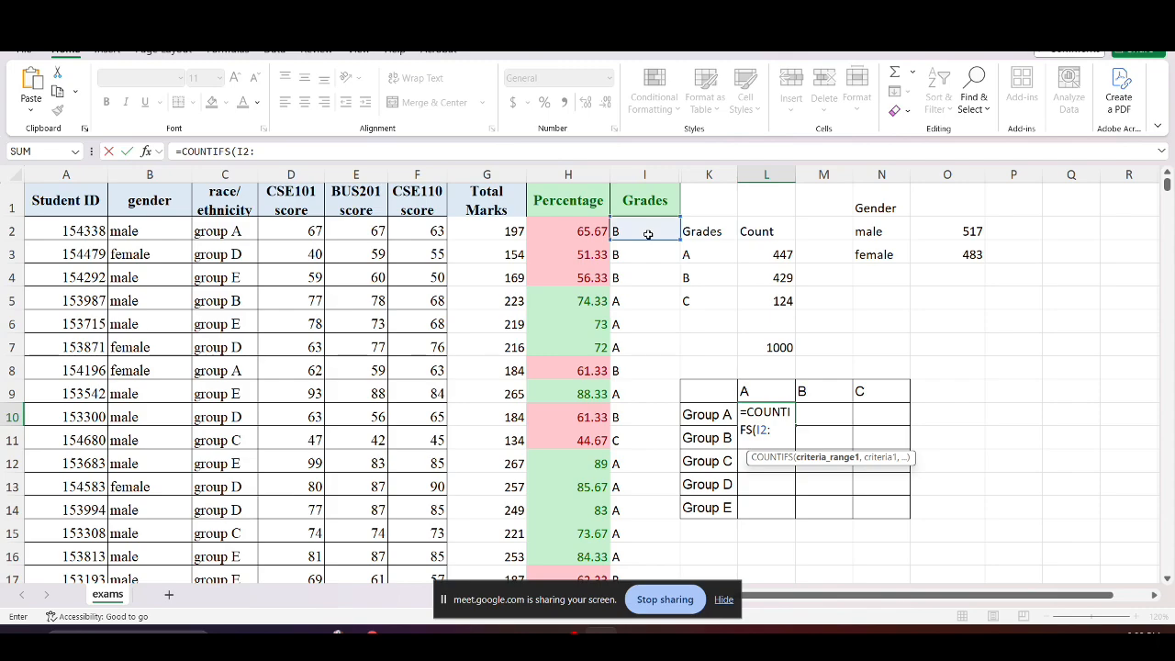
{"action": "type", "text": "I1001"}
{"action": "type", "text": ","}
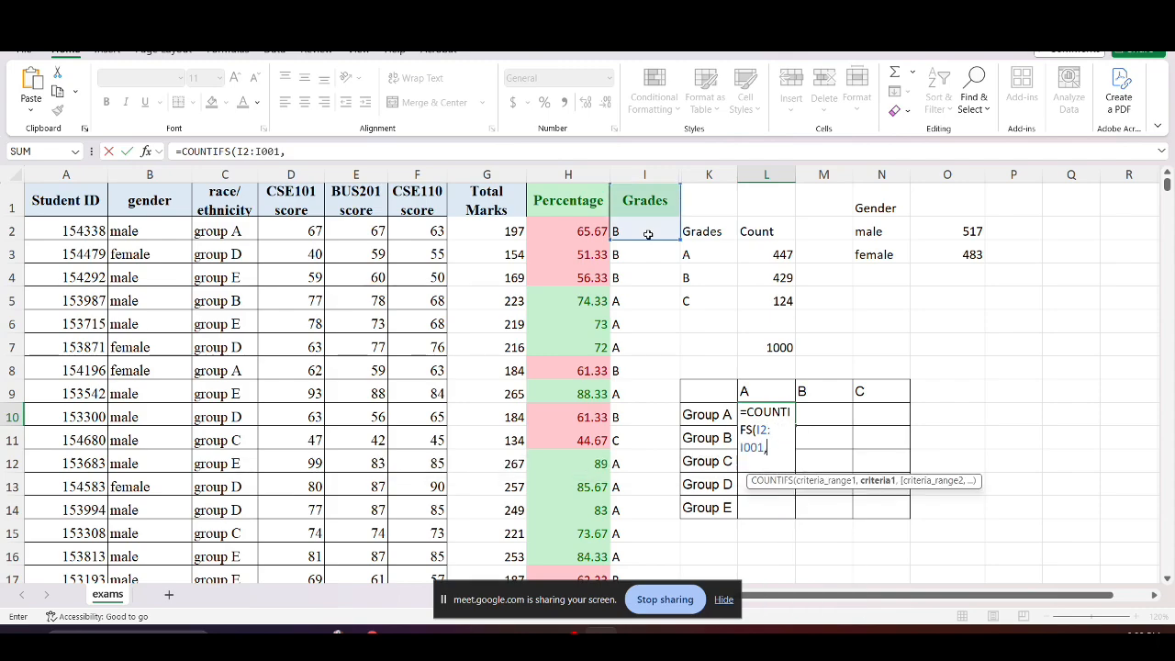
{"action": "left_click", "coordinate": [756, 390]}
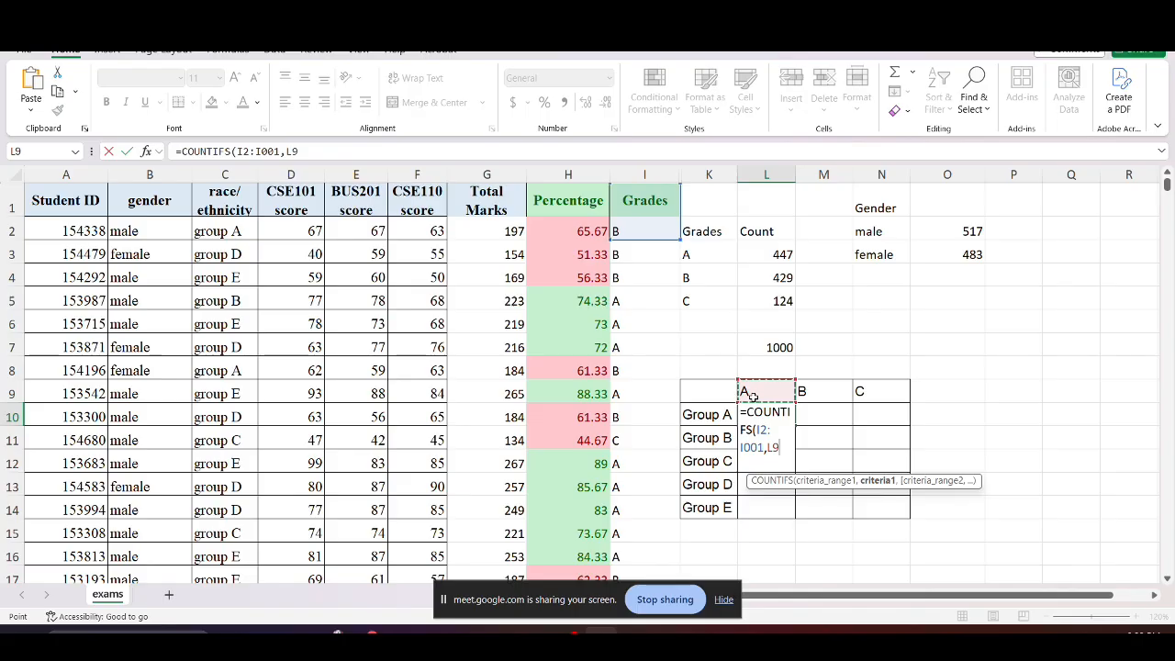
{"action": "type", "text": ","}
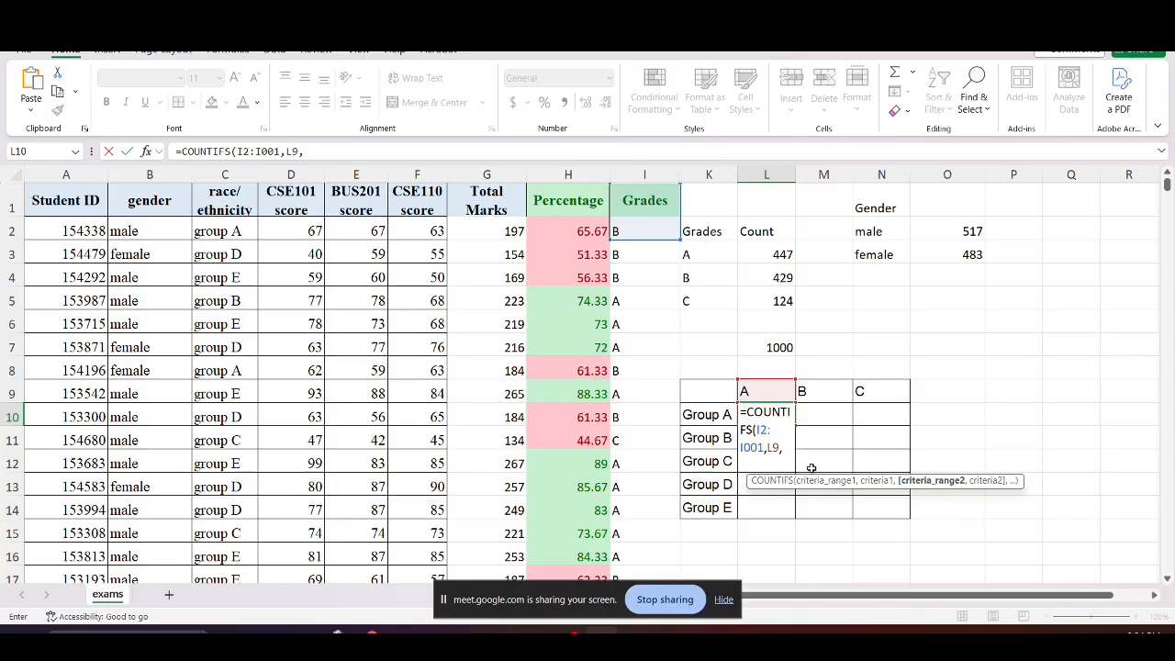
{"action": "left_click", "coordinate": [764, 456]}
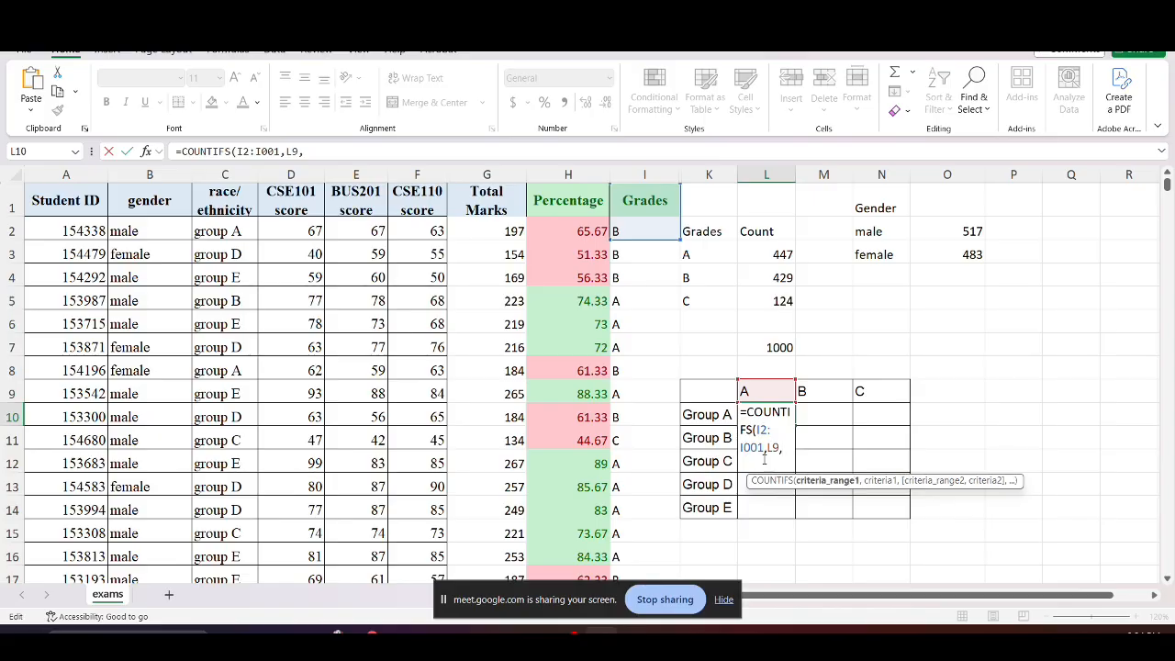
{"action": "type", "text": "1"}
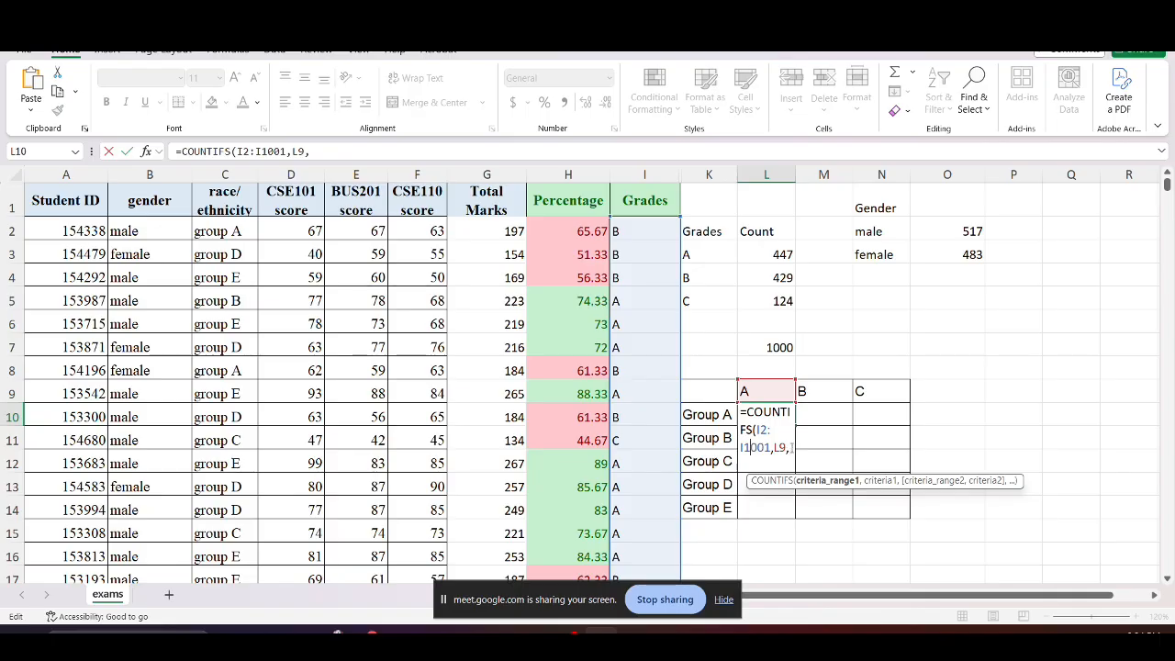
{"action": "left_click", "coordinate": [792, 447]}
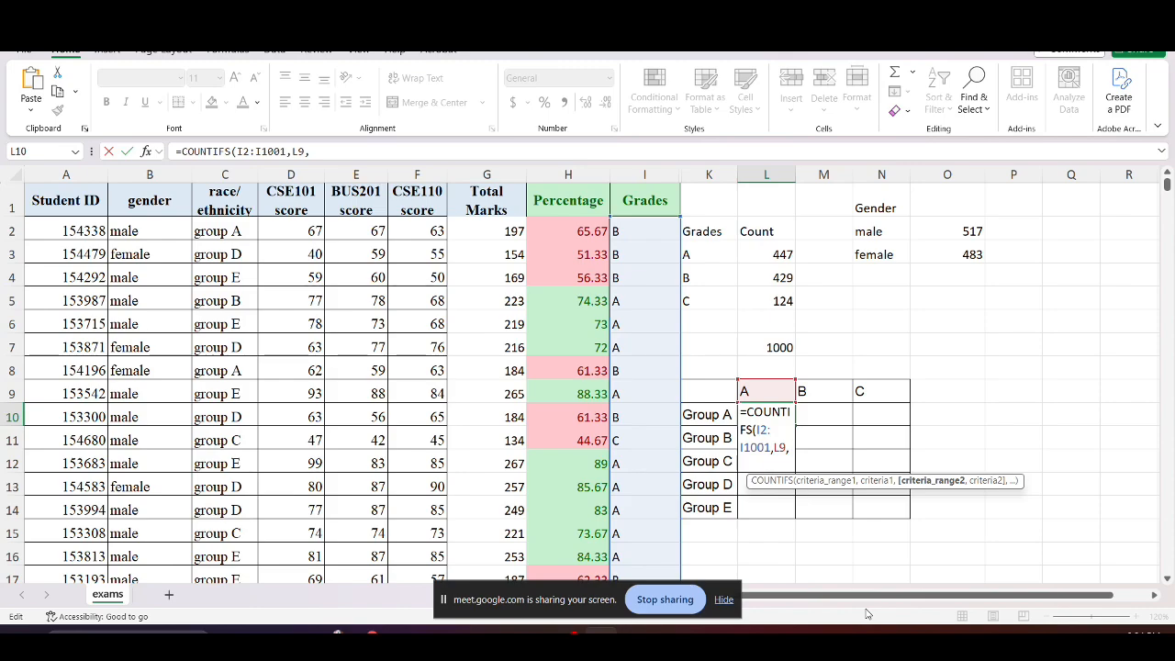
Complete L10's COUNTIFS formula with race/ethnicity range C2:C1001 and K10 as the second criterion
{"action": "type", "text": "C"}
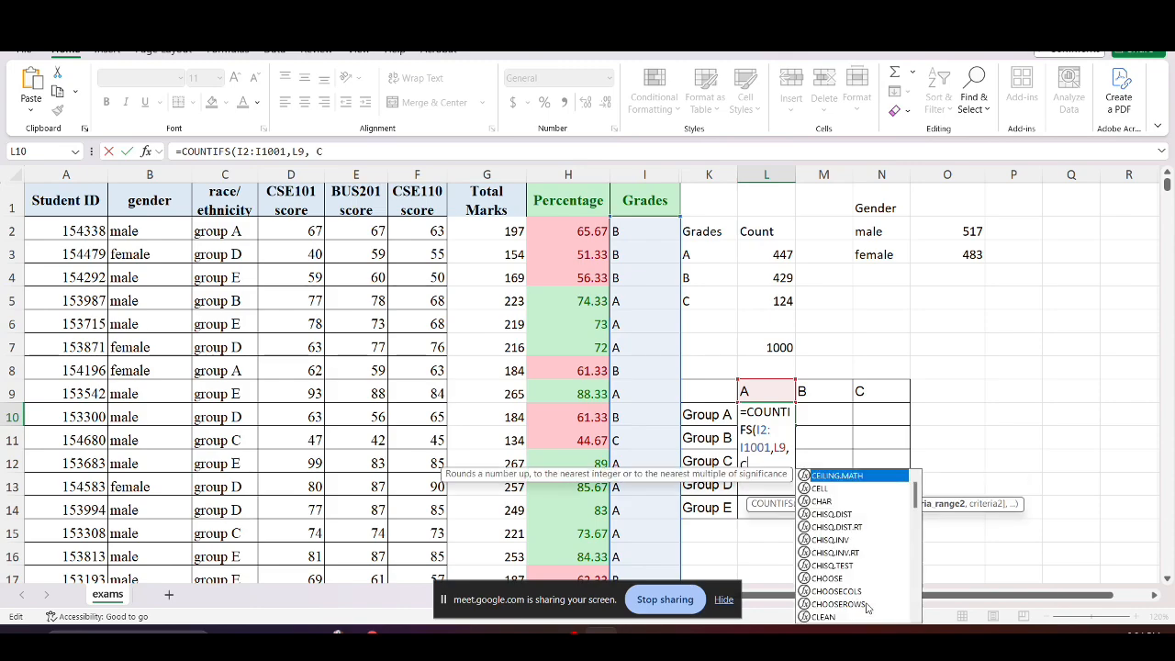
{"action": "type", "text": "2"}
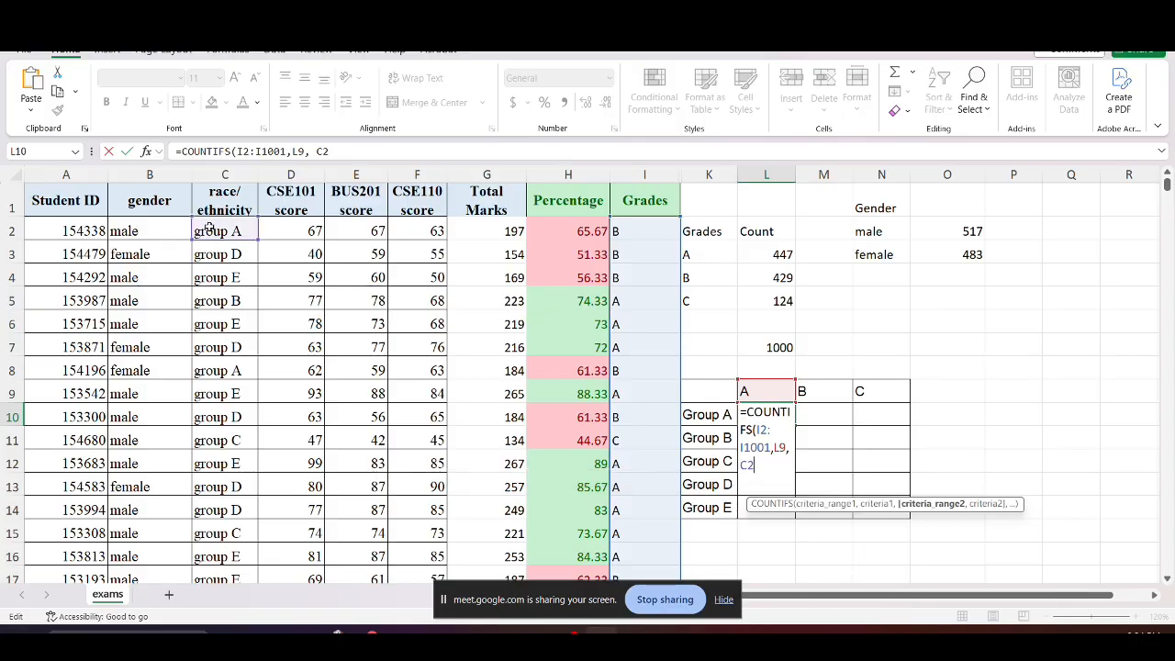
{"action": "type", "text": ":C"}
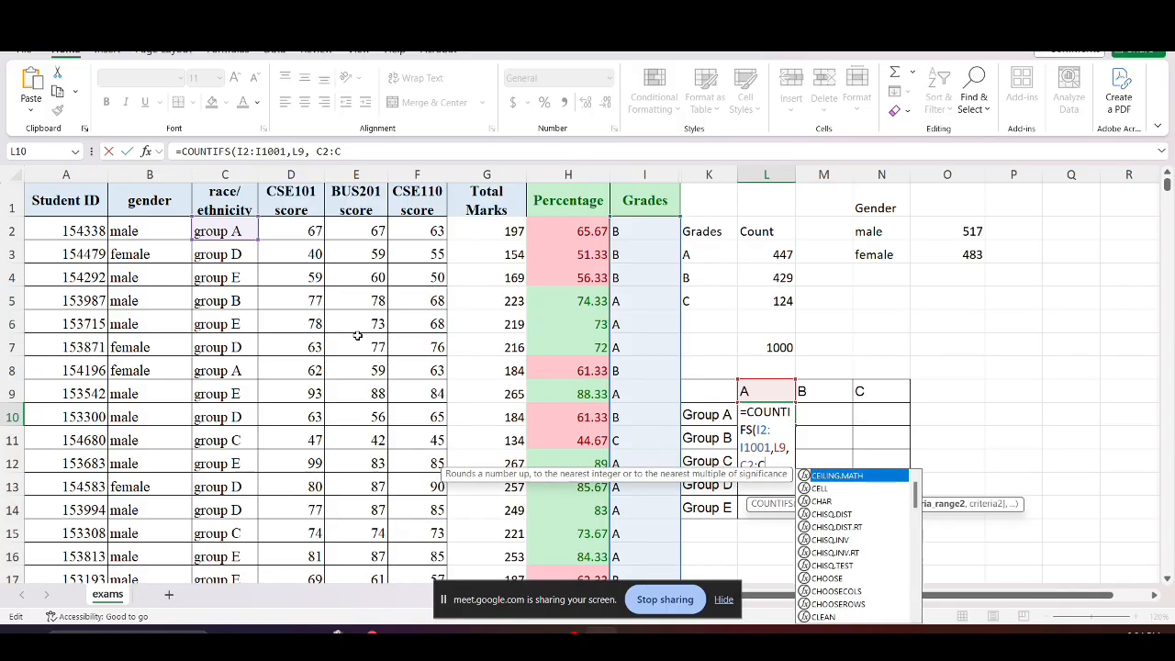
{"action": "type", "text": "1"}
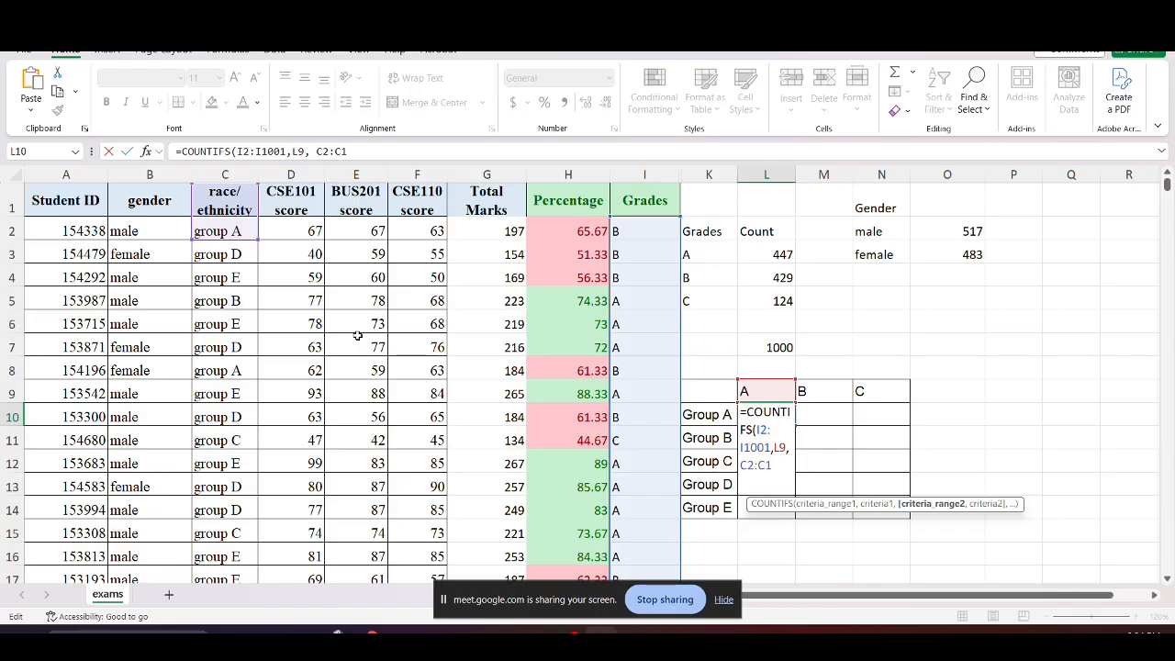
{"action": "type", "text": "00"}
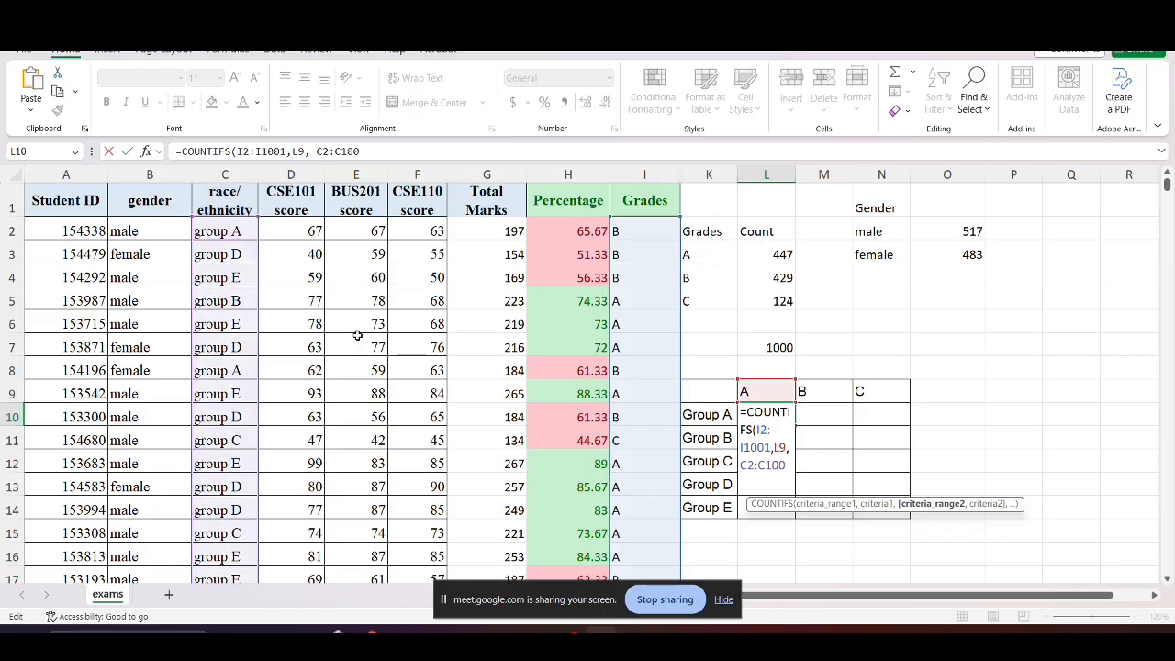
{"action": "type", "text": "1,"}
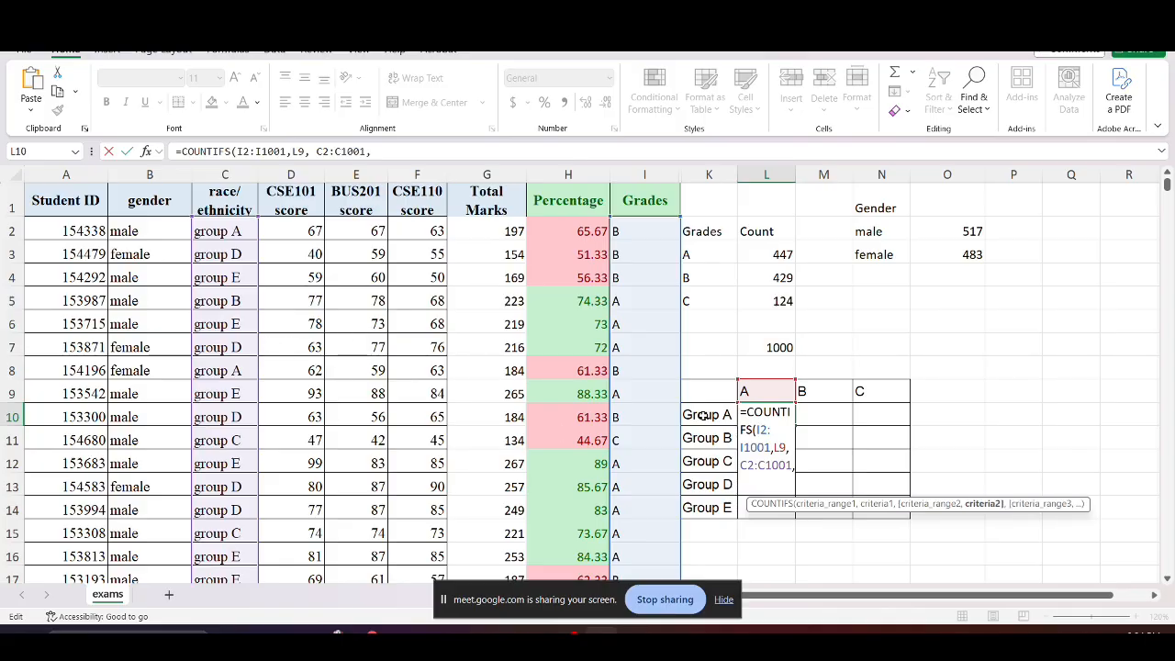
{"action": "left_click", "coordinate": [705, 416]}
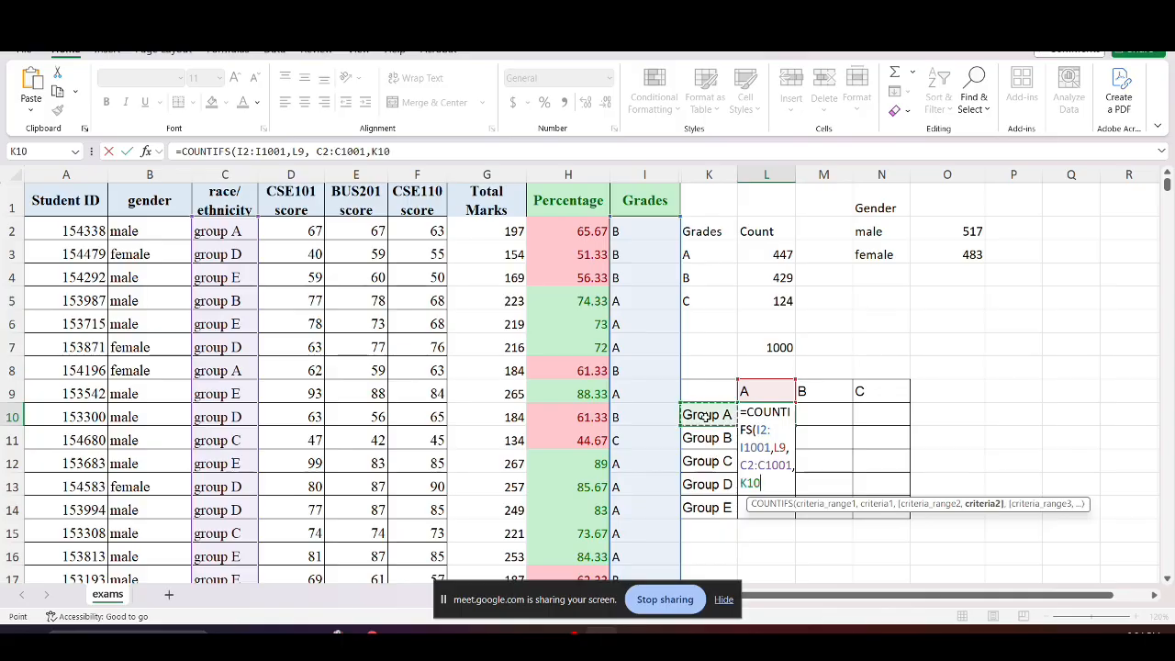
{"action": "type", "text": ")"}
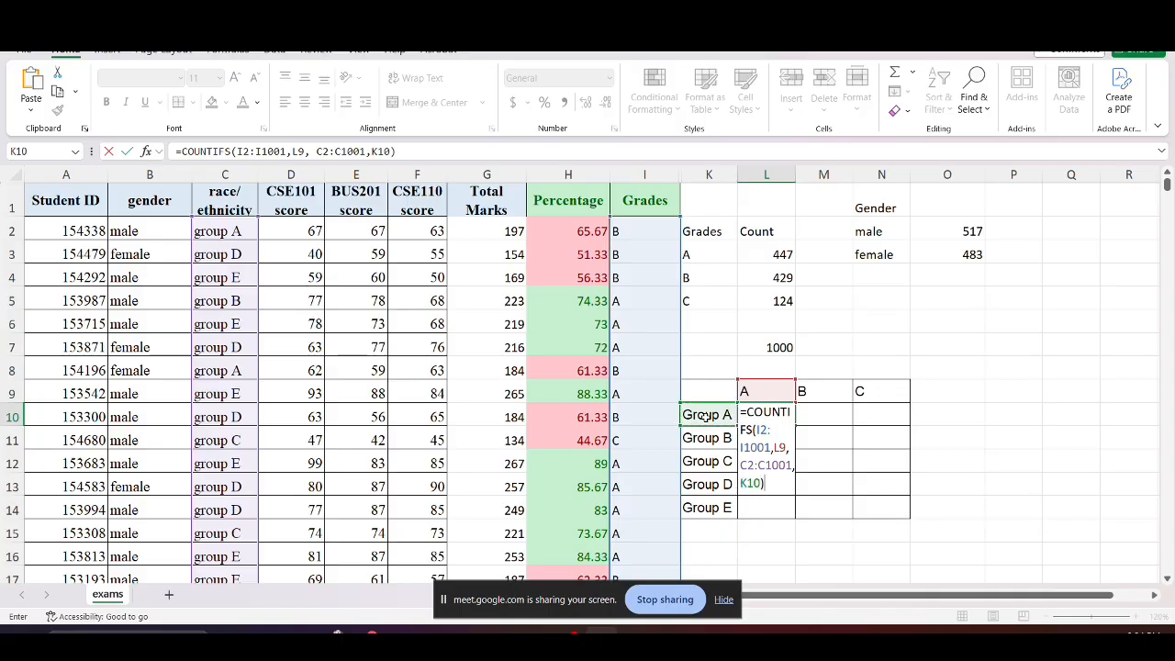
{"action": "key", "text": "Return"}
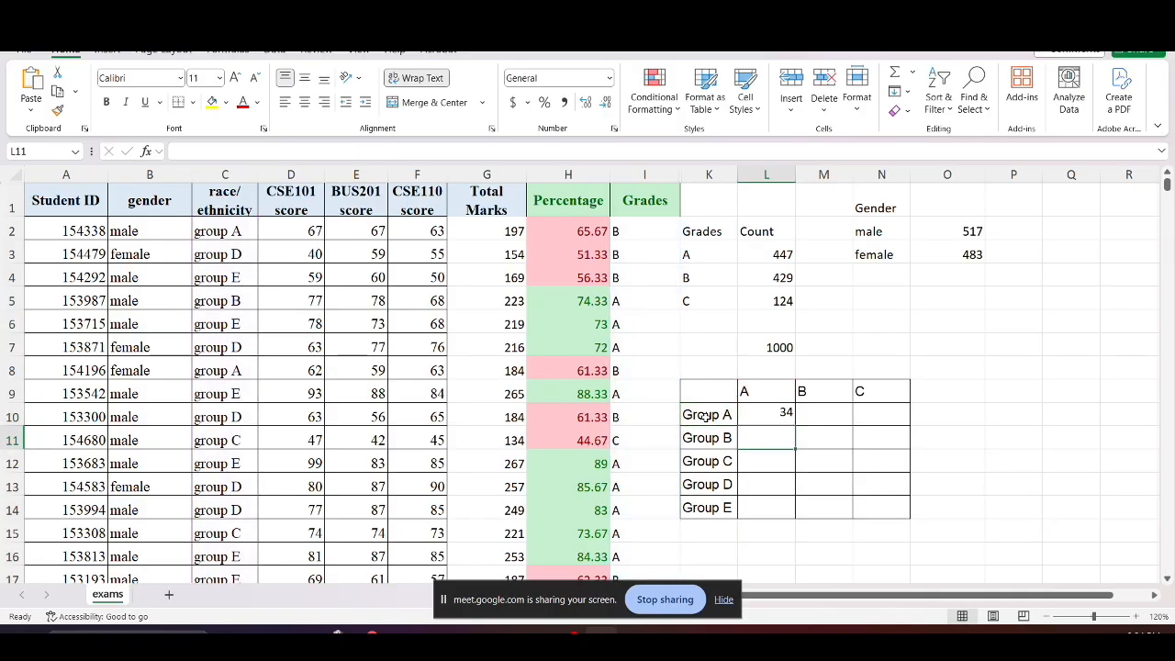
Widen column L to about twice its width, and copy L10's COUNTIFS formula across to M10:N10
{"action": "left_click", "coordinate": [781, 415]}
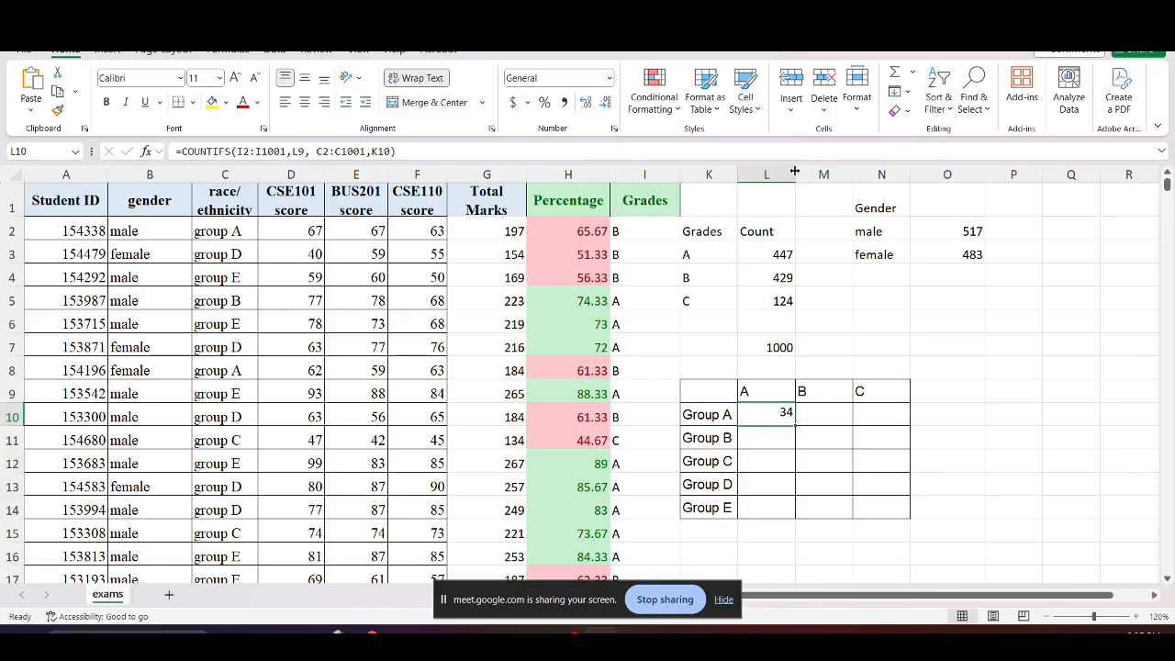
{"action": "left_click_drag", "start_coordinate": [799, 171], "coordinate": [854, 172]}
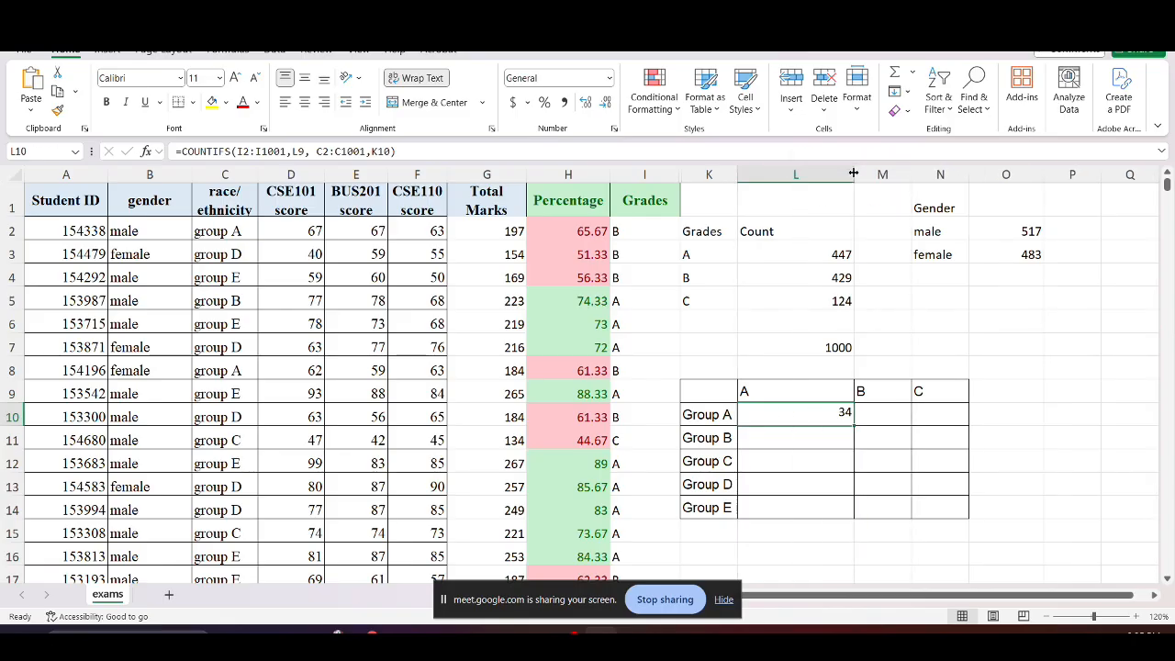
{"action": "double_click", "coordinate": [778, 410]}
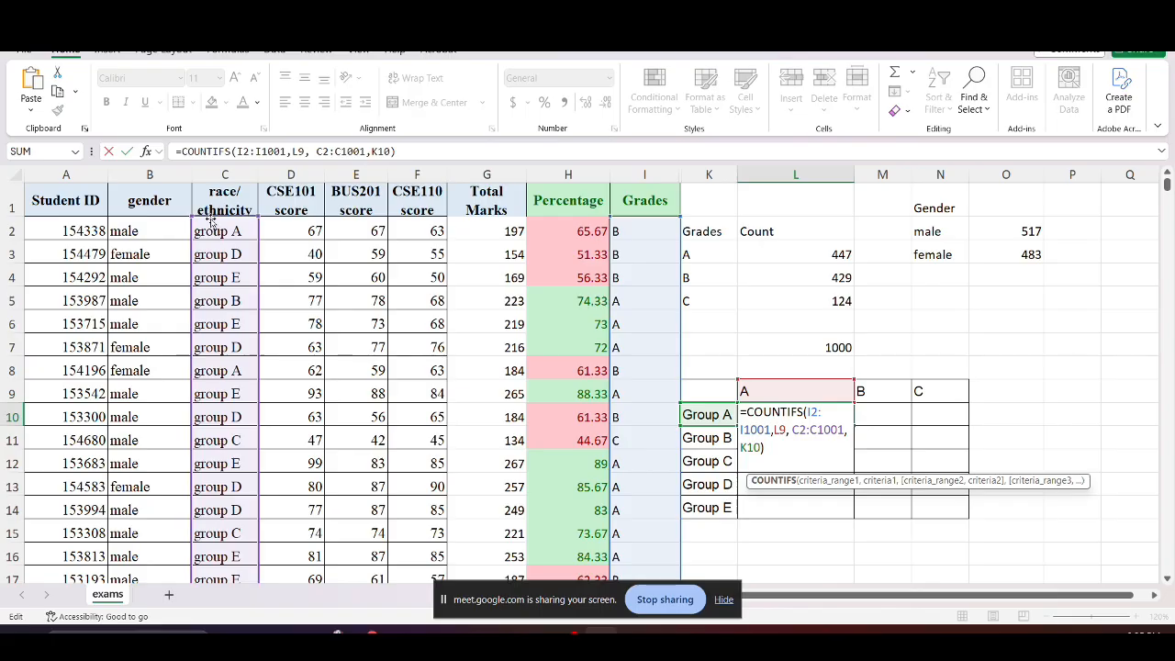
{"action": "key", "text": "Return"}
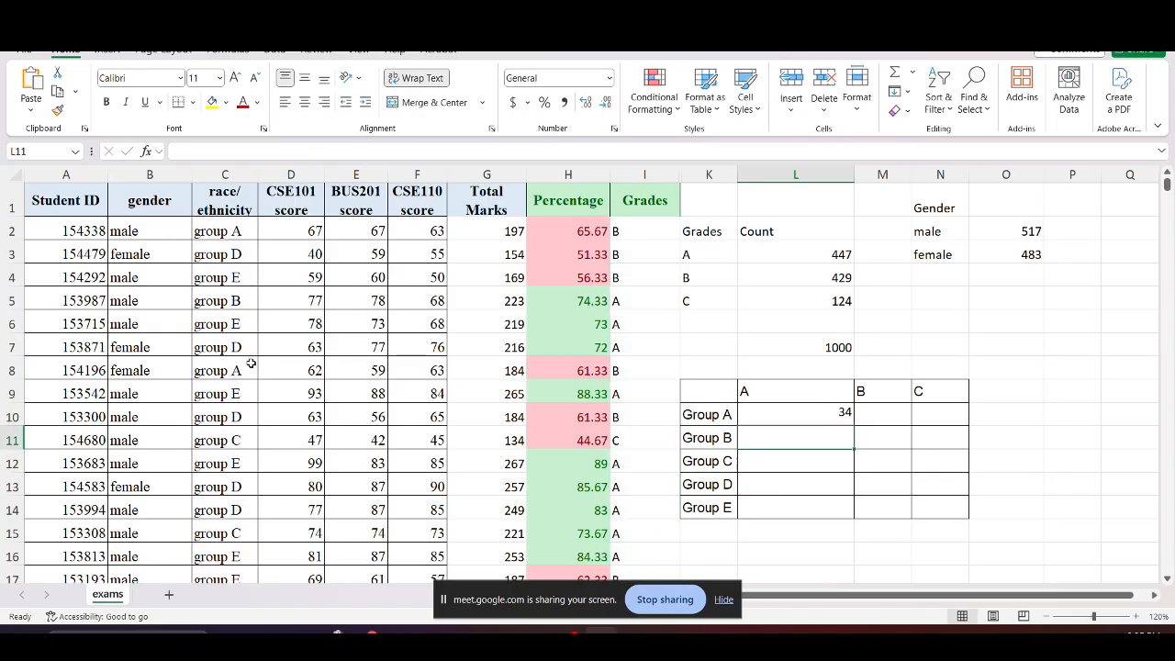
{"action": "left_click", "coordinate": [755, 418]}
{"action": "left_click_drag", "start_coordinate": [855, 425], "coordinate": [945, 419]}
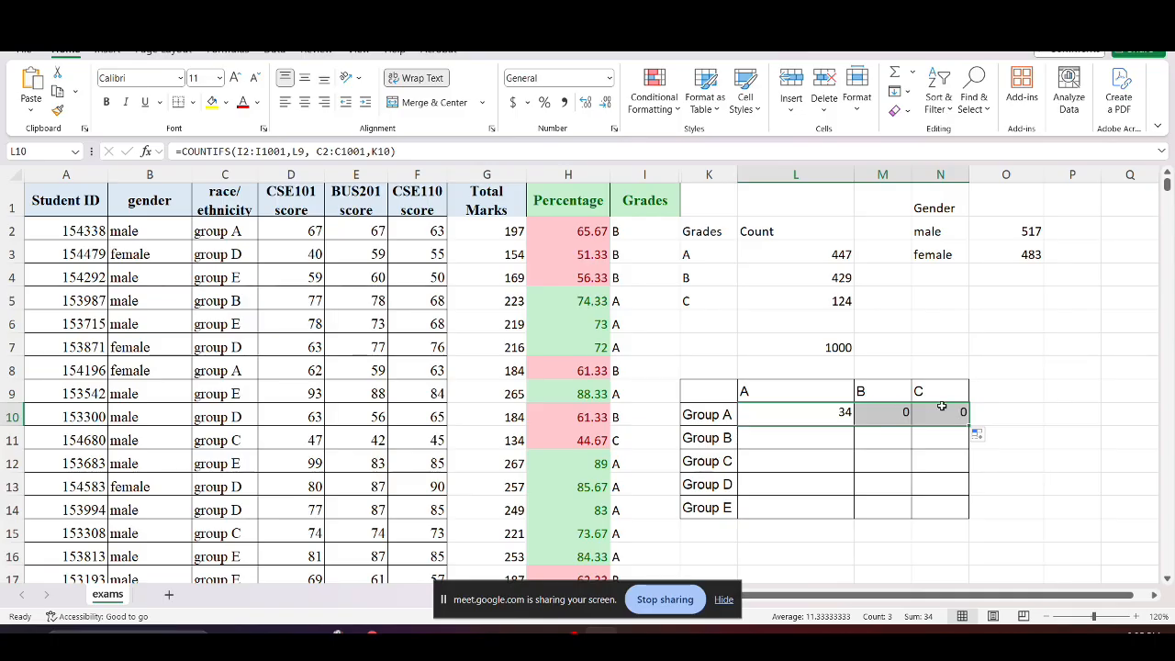
Compare the references in the COUNTIFS formulas of L10 and M10, and check the locking in L3's COUNTIF formula
{"action": "double_click", "coordinate": [805, 413]}
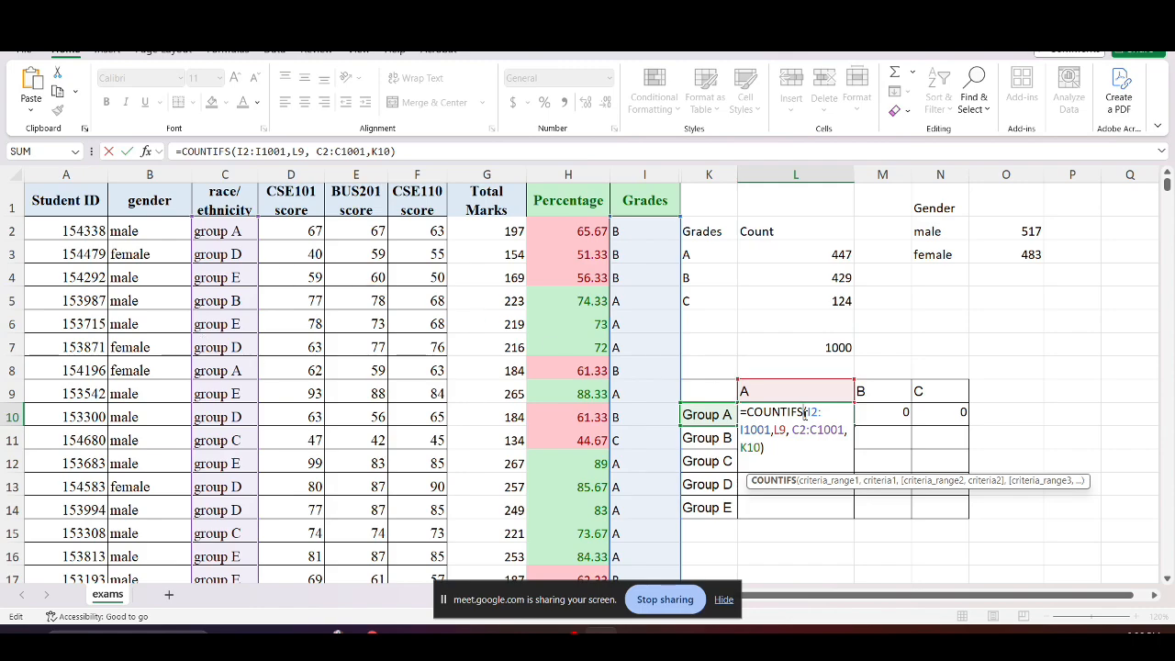
{"action": "key", "text": "Return"}
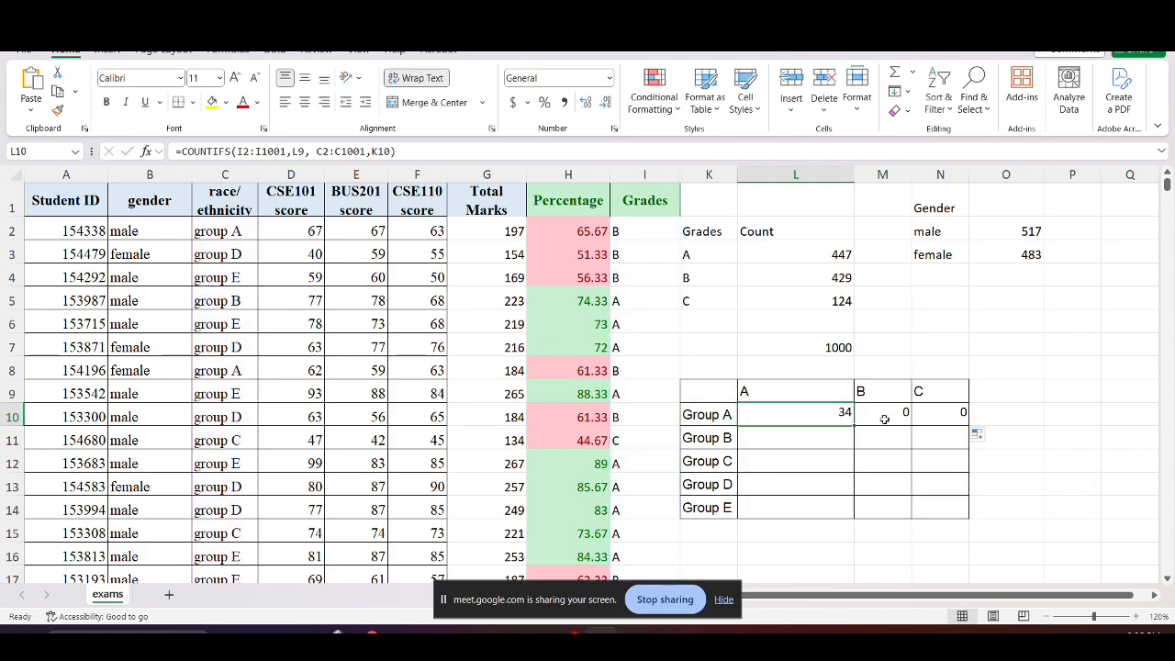
{"action": "double_click", "coordinate": [884, 415]}
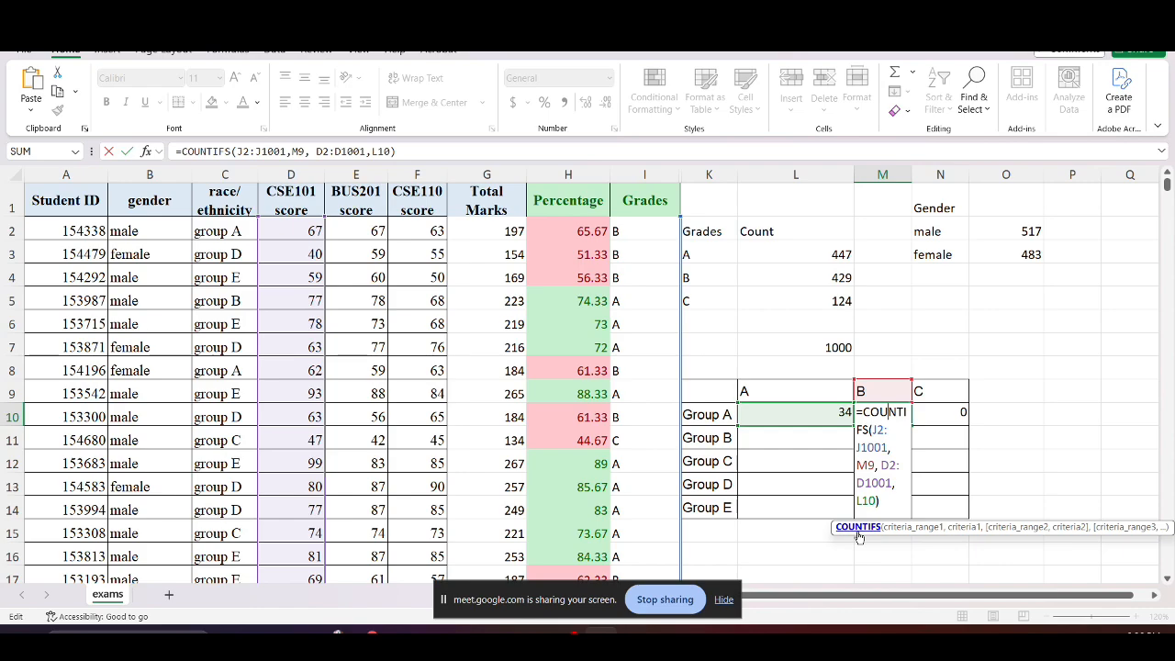
{"action": "key", "text": "ctrl+Return"}
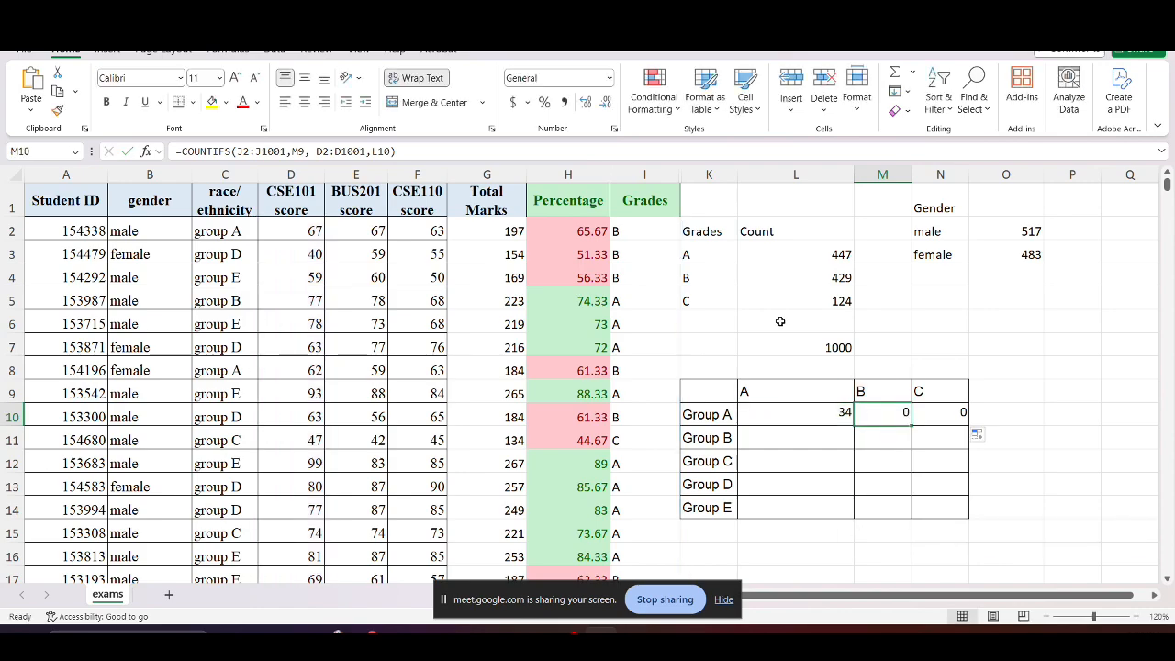
{"action": "left_click", "coordinate": [816, 255]}
{"action": "double_click", "coordinate": [816, 254]}
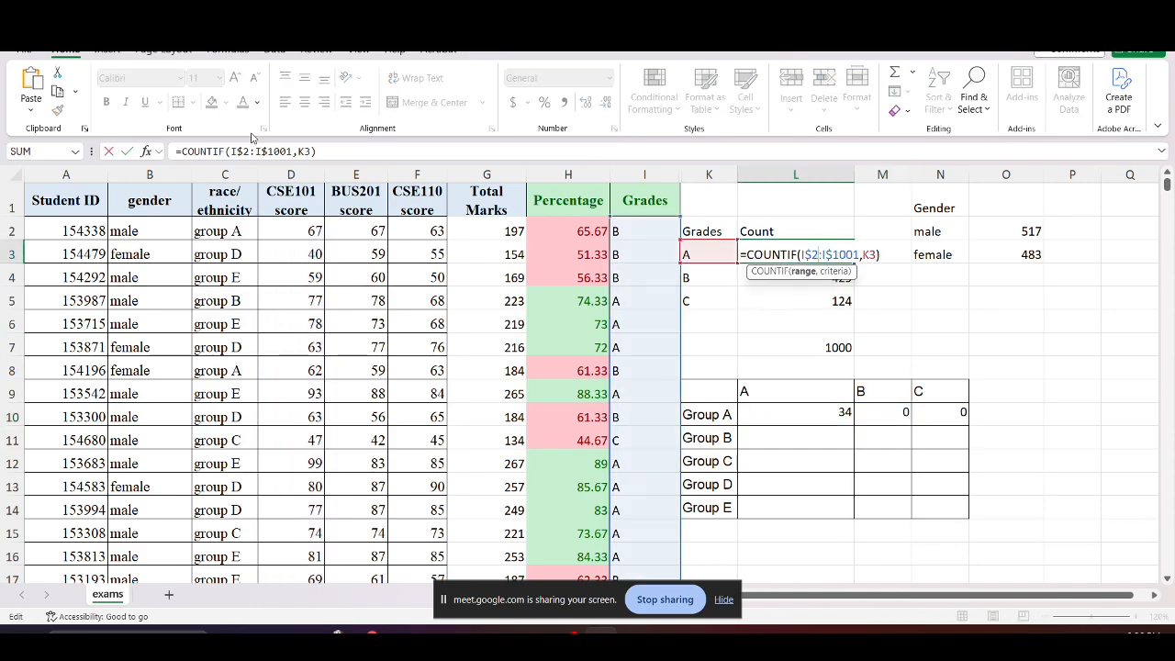
{"action": "key", "text": "Escape"}
{"action": "left_click", "coordinate": [797, 418]}
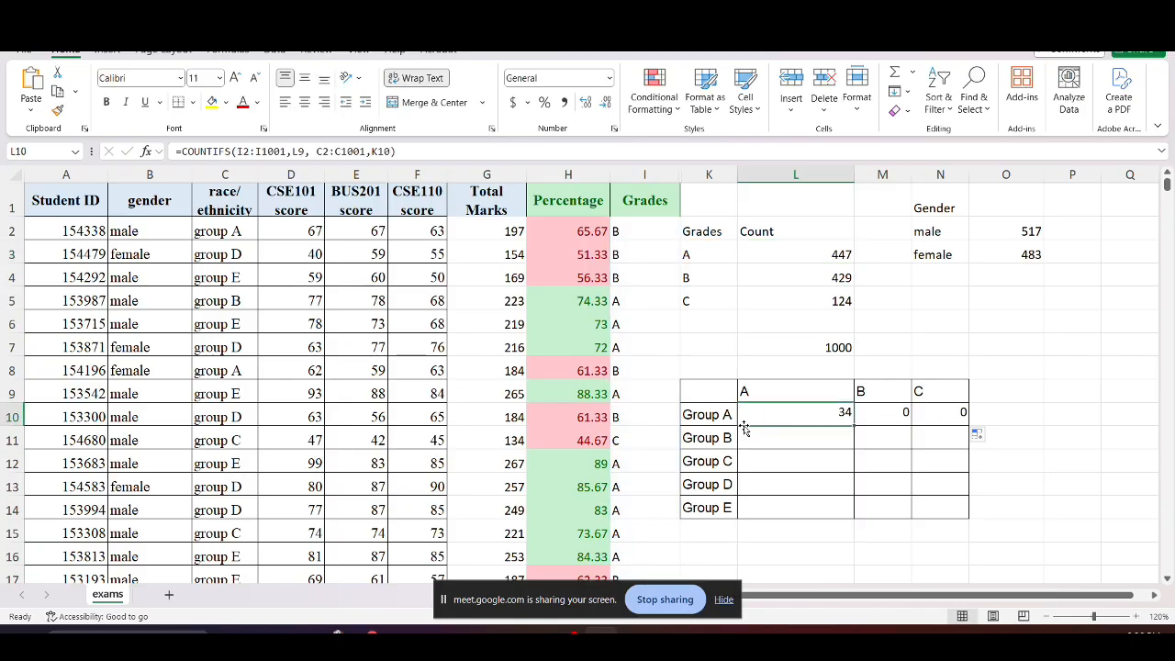
Lock the column of the grades range in L10's COUNTIFS formula as $I2:$I1001
{"action": "double_click", "coordinate": [822, 414]}
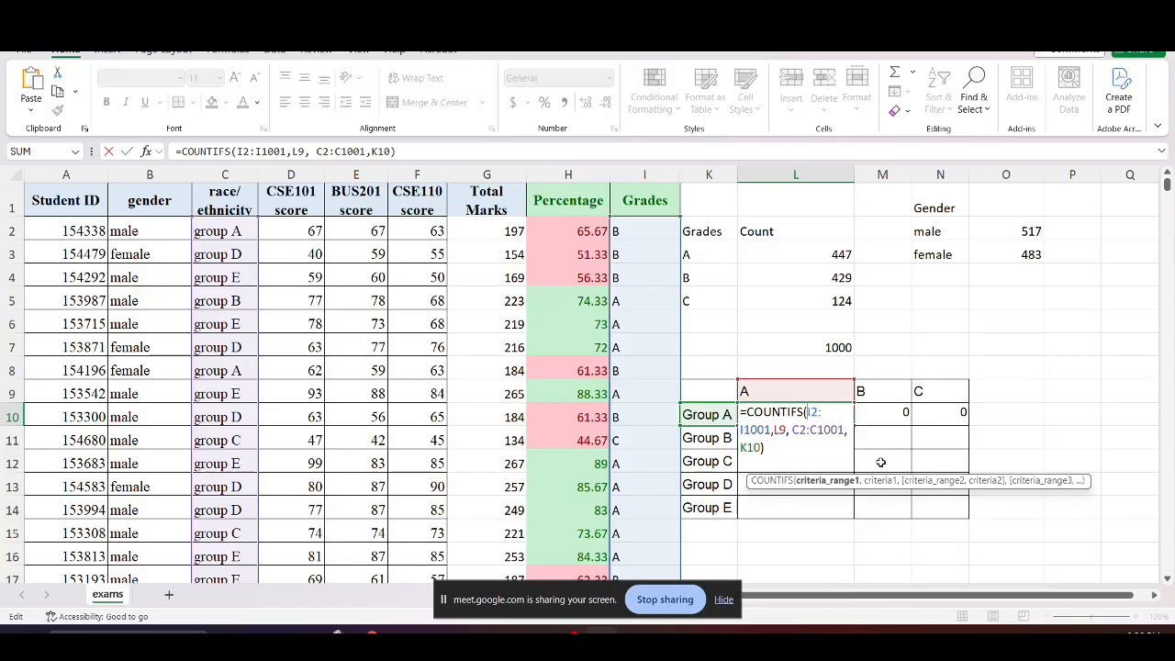
{"action": "type", "text": "$I2:"}
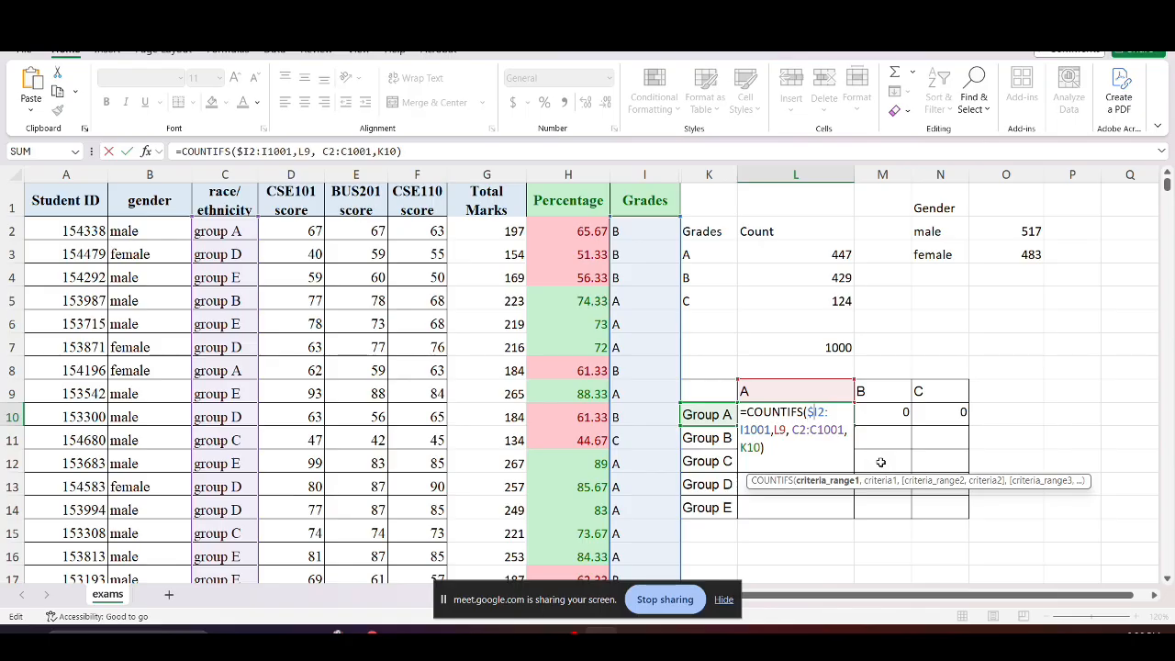
{"action": "type", "text": "$"}
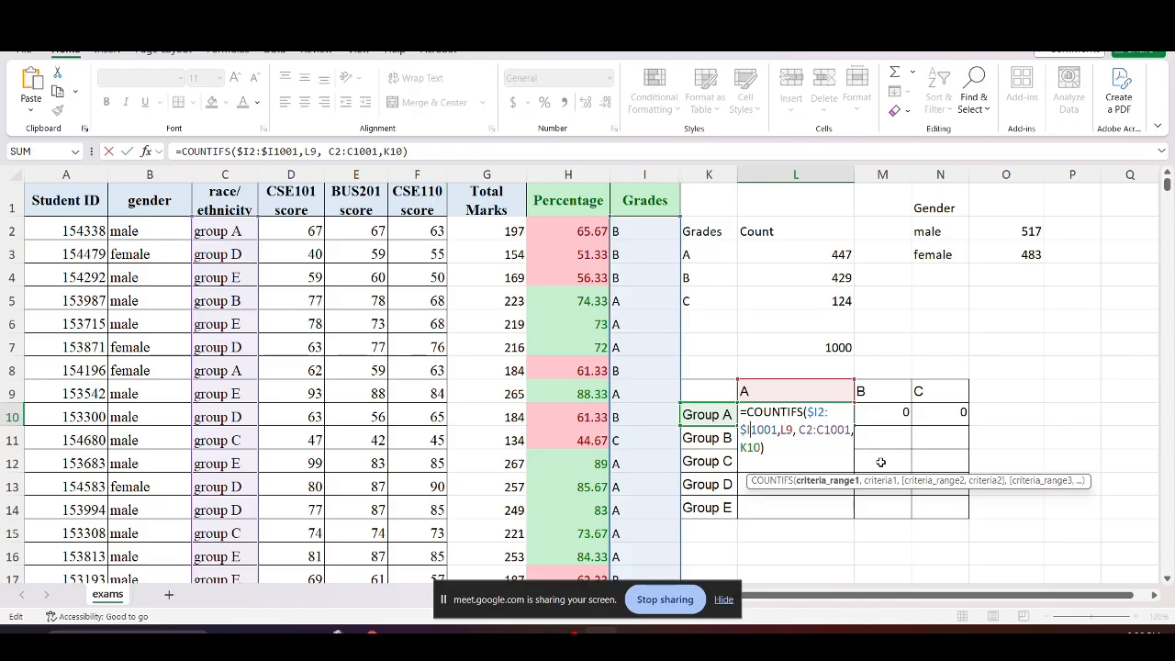
Lock the column of the race/ethnicity range in L10's COUNTIFS formula as $C2:$C1001
{"action": "key", "text": "Right"}
{"action": "key", "text": "Right"}
{"action": "key", "text": "Right"}
{"action": "key", "text": "Right"}
{"action": "key", "text": "Right"}
{"action": "key", "text": "Right"}
{"action": "key", "text": "Right"}
{"action": "key", "text": "Right"}
{"action": "type", "text": "$I2:"}
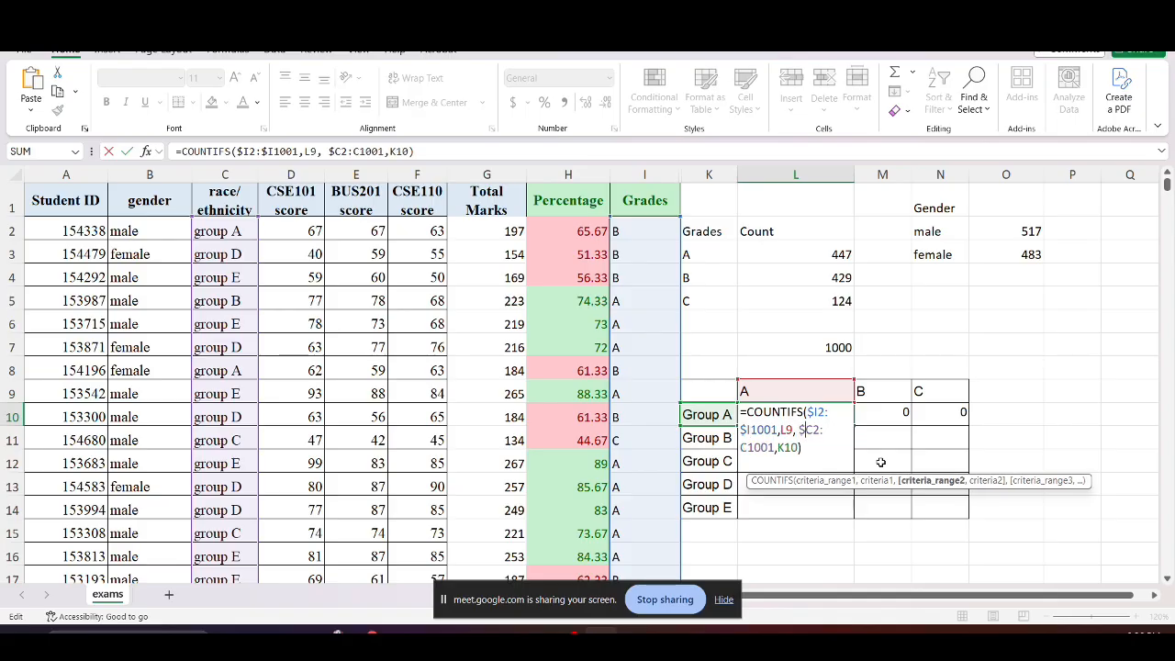
{"action": "type", "text": "$"}
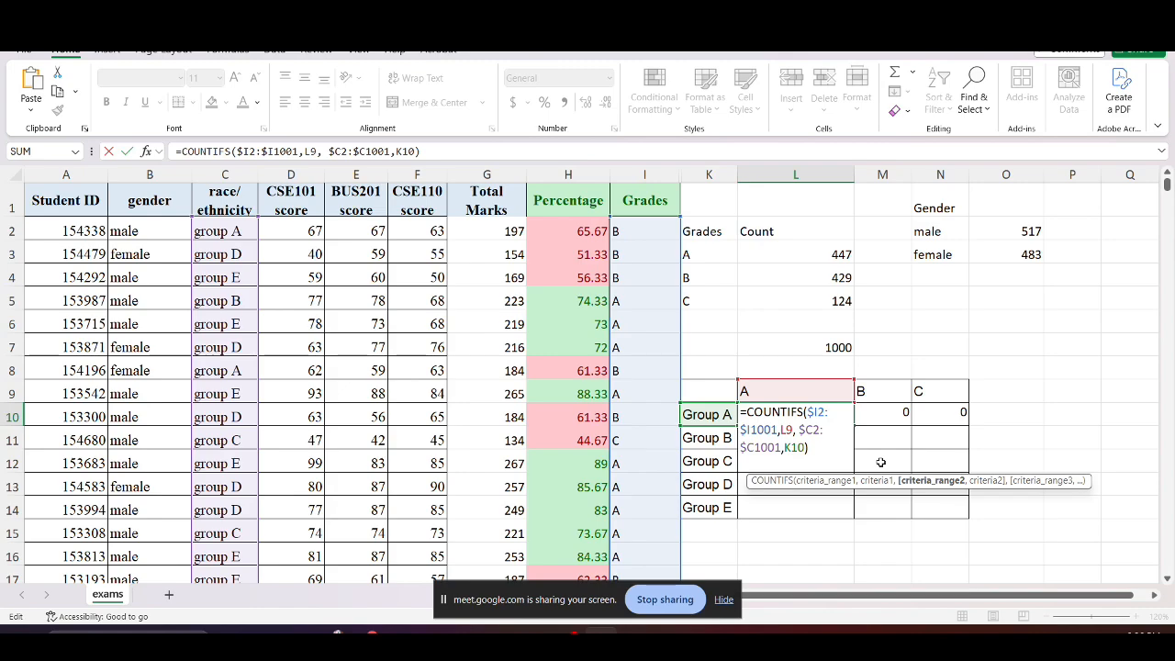
Copy L10's COUNTIFS formula across to M10:N10 and check the references in M10's copy
{"action": "key", "text": "Return"}
{"action": "left_click", "coordinate": [828, 414]}
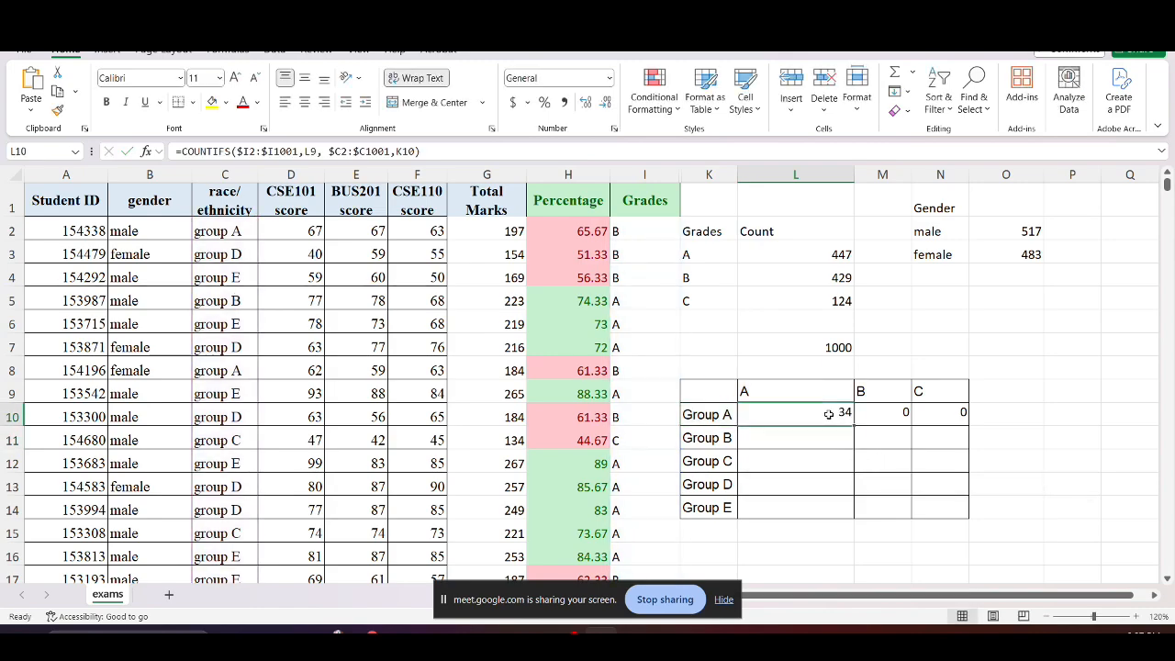
{"action": "left_click_drag", "start_coordinate": [854, 426], "coordinate": [948, 426]}
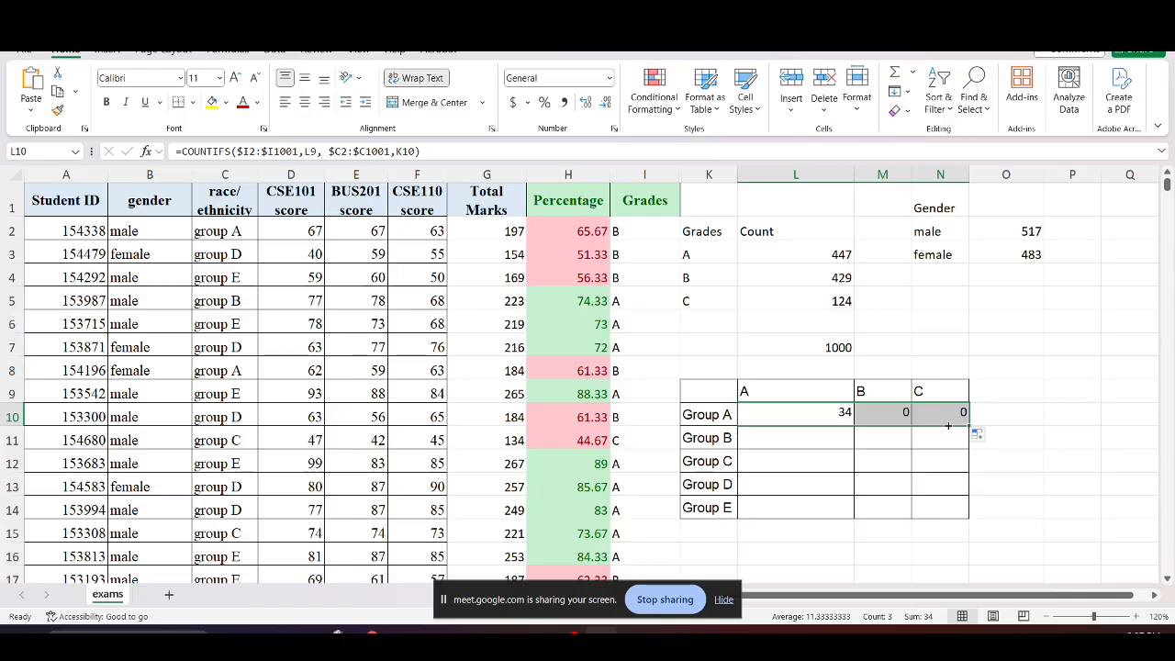
{"action": "double_click", "coordinate": [886, 414]}
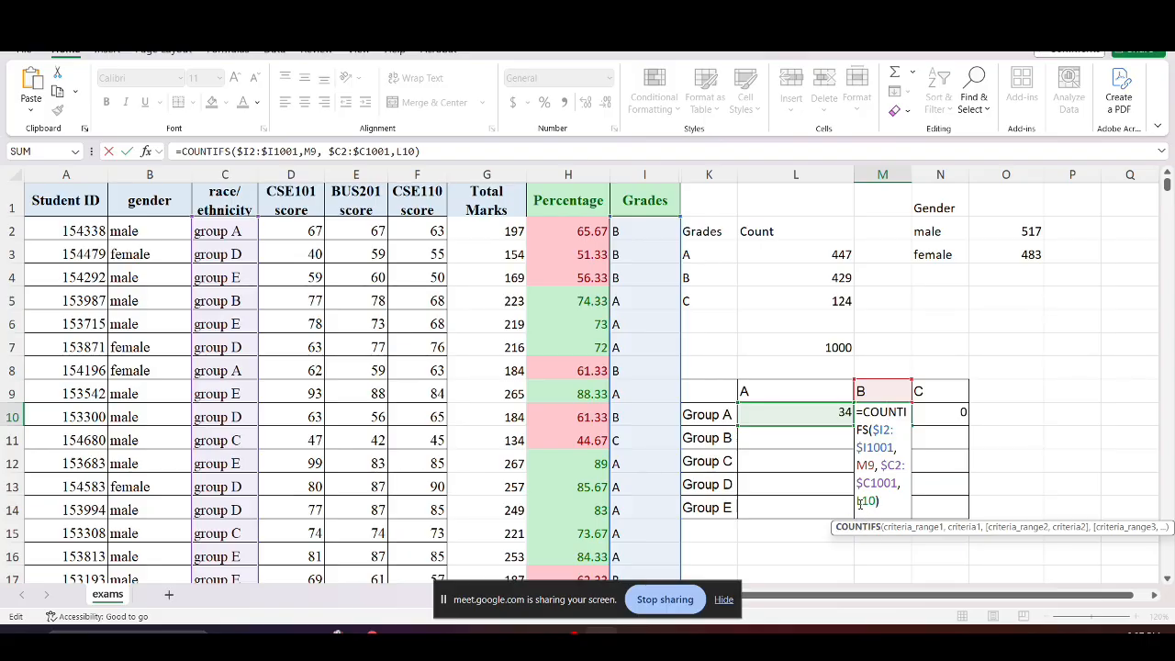
Lock the column of the group criterion in L10's COUNTIFS formula as $K10, and copy the formula across to M10:N10
{"action": "left_click", "coordinate": [828, 416]}
{"action": "double_click", "coordinate": [828, 416]}
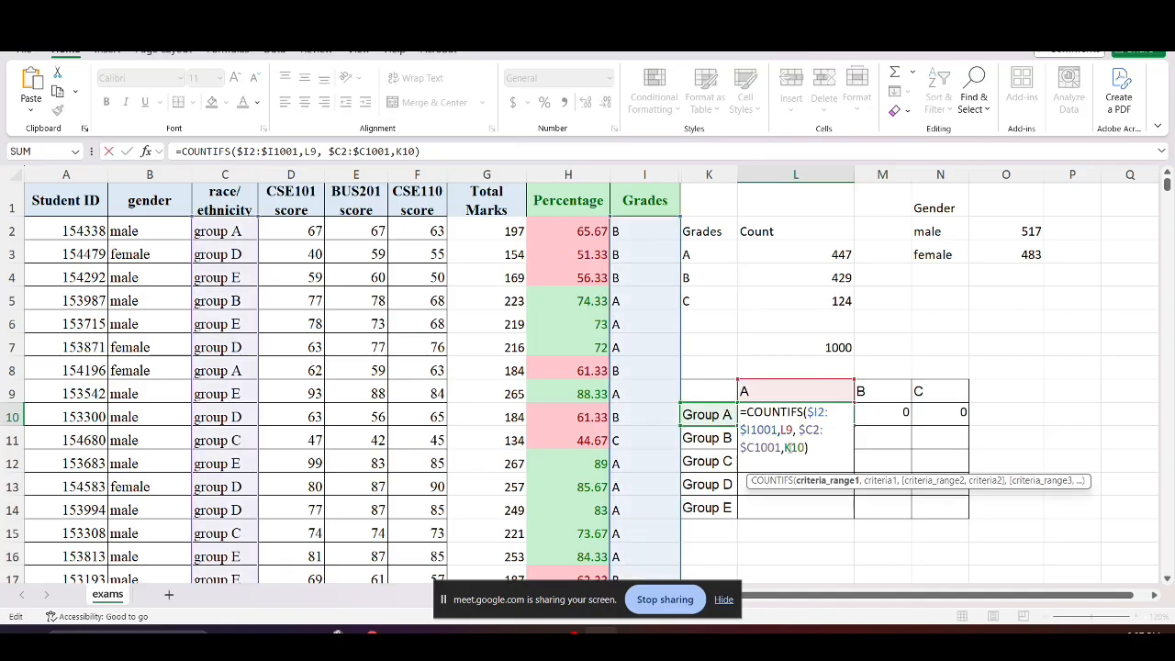
{"action": "left_click", "coordinate": [783, 447]}
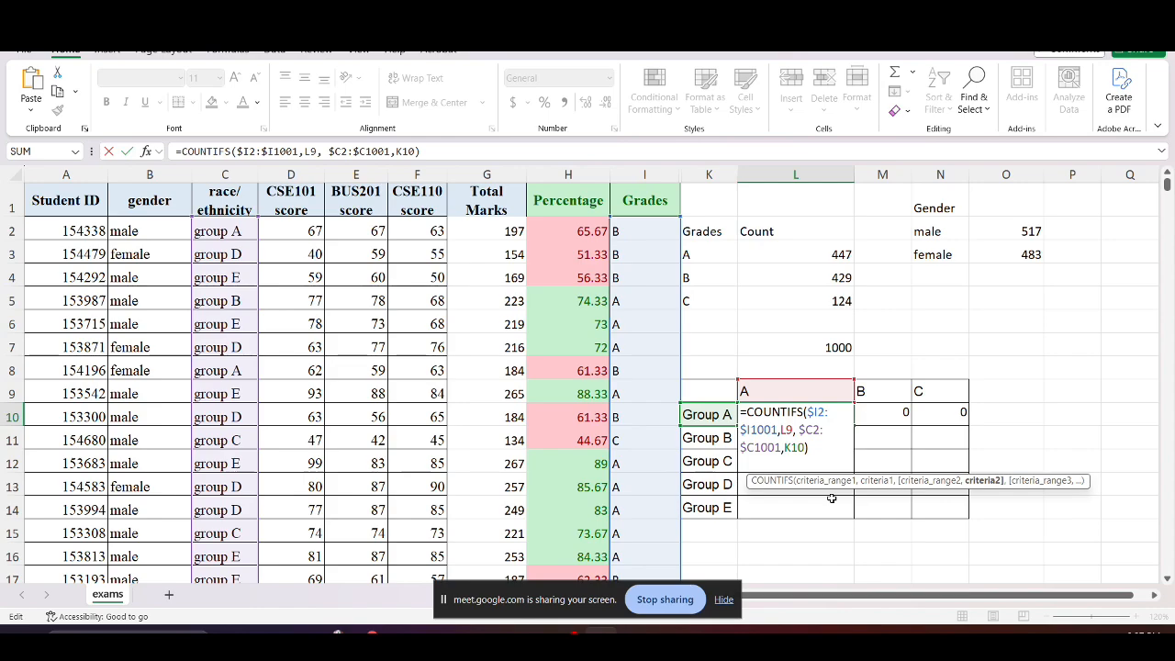
{"action": "type", "text": "$"}
{"action": "key", "text": "Return"}
{"action": "left_click", "coordinate": [817, 418]}
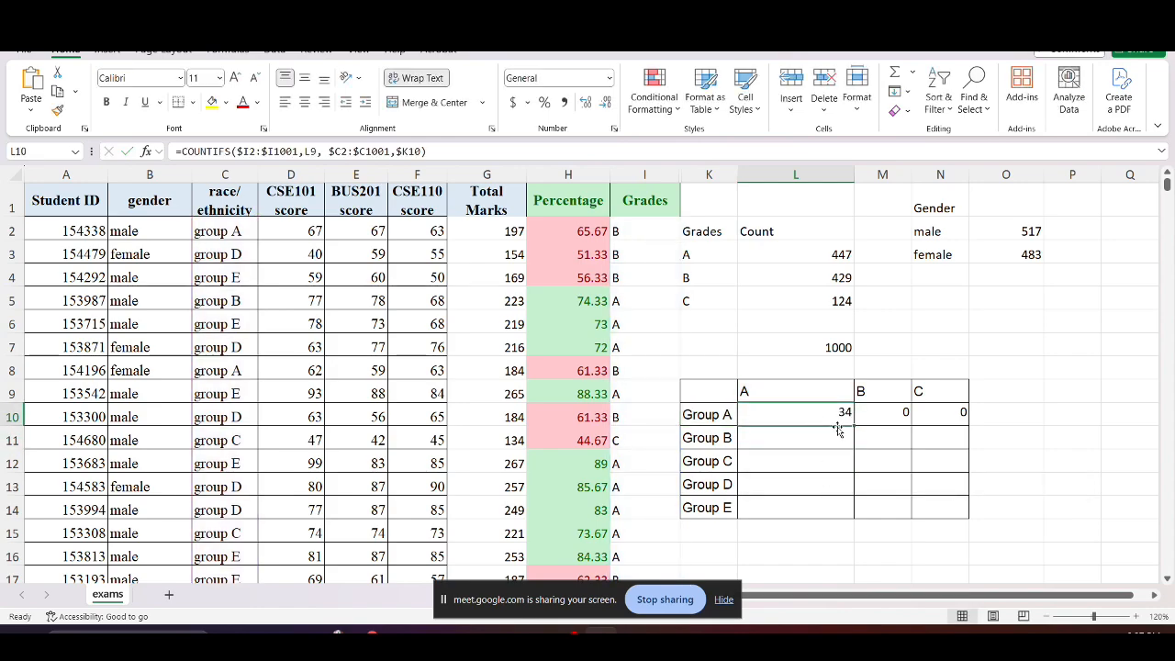
{"action": "left_click_drag", "start_coordinate": [837, 428], "coordinate": [950, 420]}
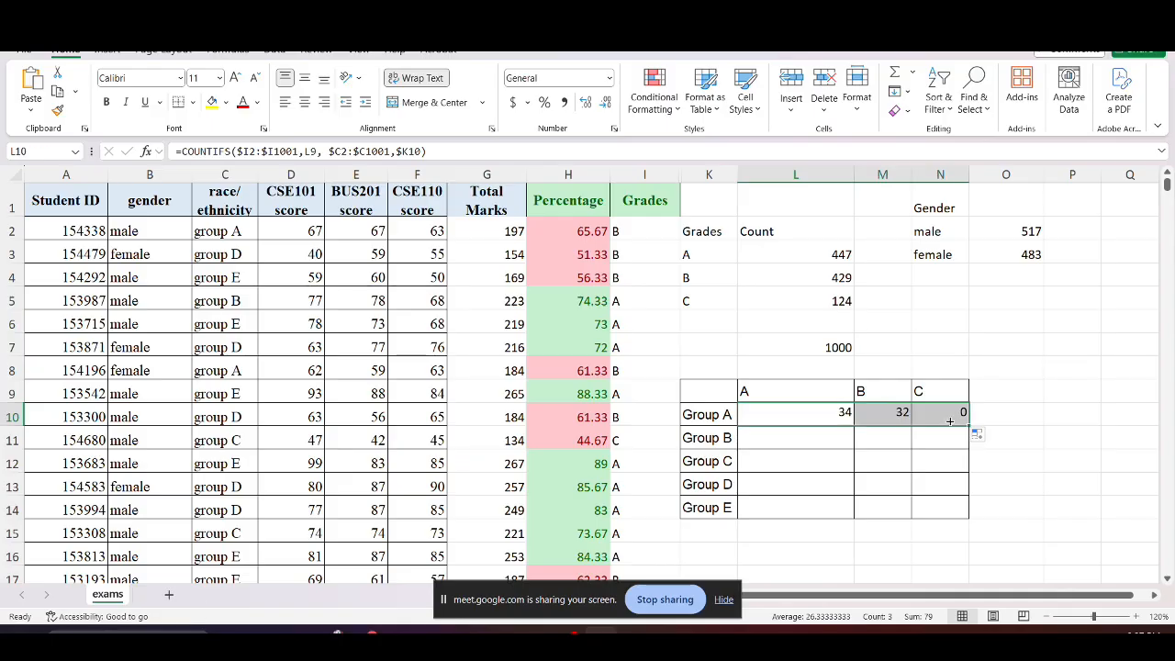
Check the criteria references in the copied COUNTIFS formulas of M10 and N10
{"action": "double_click", "coordinate": [897, 413]}
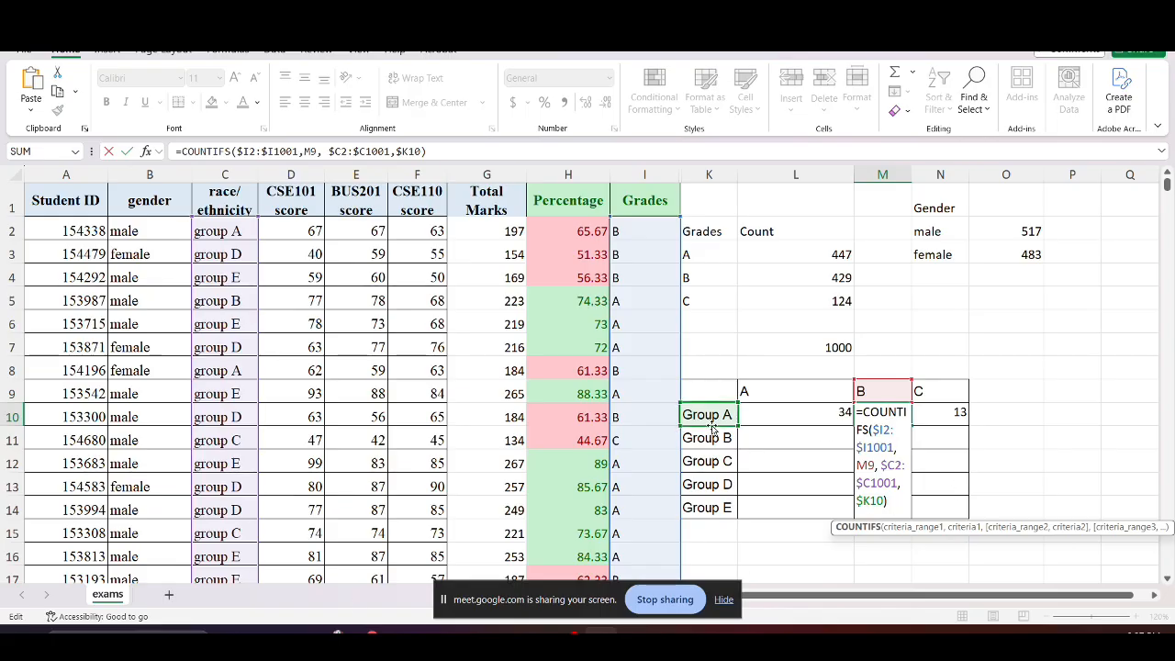
{"action": "key", "text": "Return"}
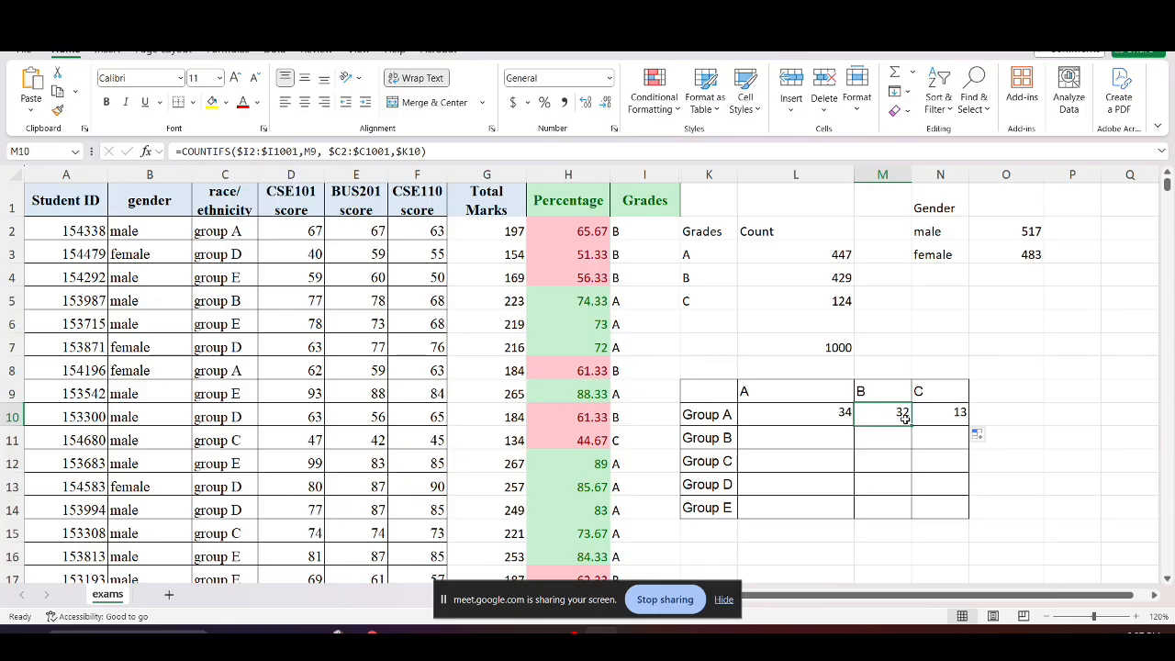
{"action": "double_click", "coordinate": [946, 412]}
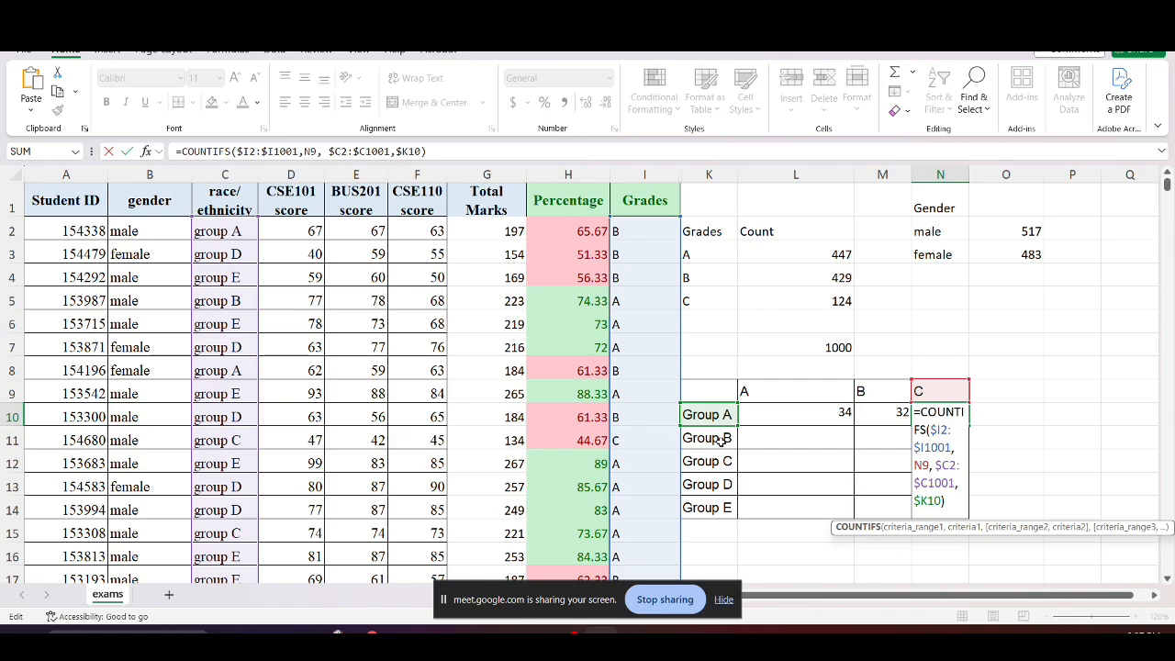
{"action": "key", "text": "Return"}
Lock the rows of the grades range in L10's COUNTIFS formula, making it $I$2:$I$1001
{"action": "left_click", "coordinate": [844, 413]}
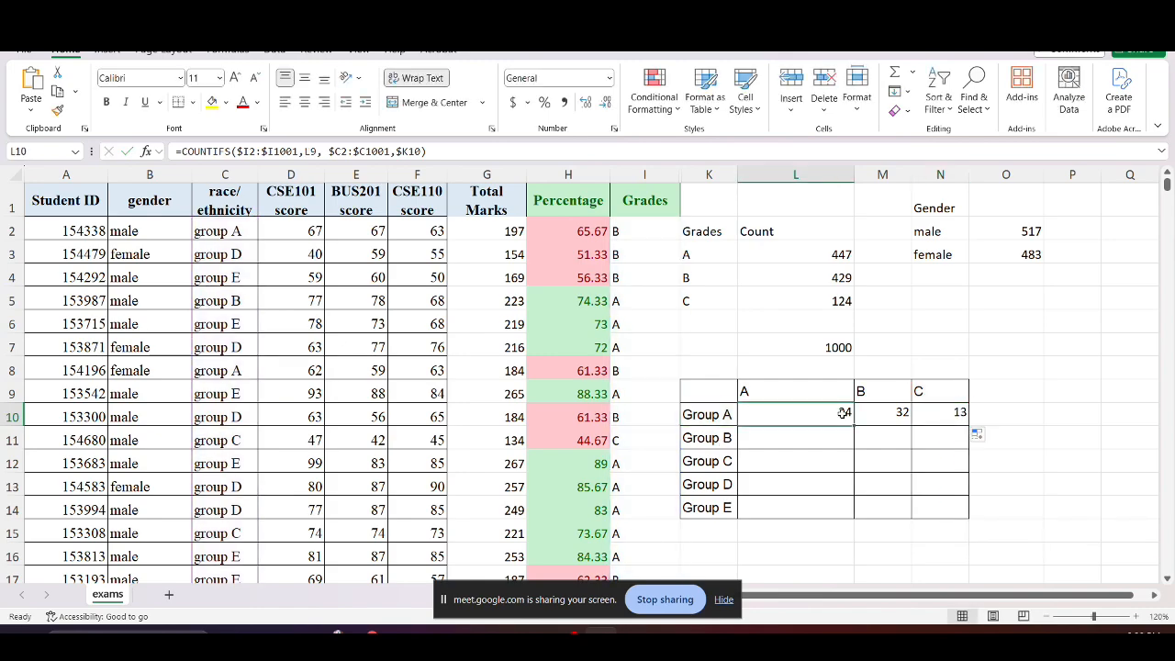
{"action": "double_click", "coordinate": [810, 414]}
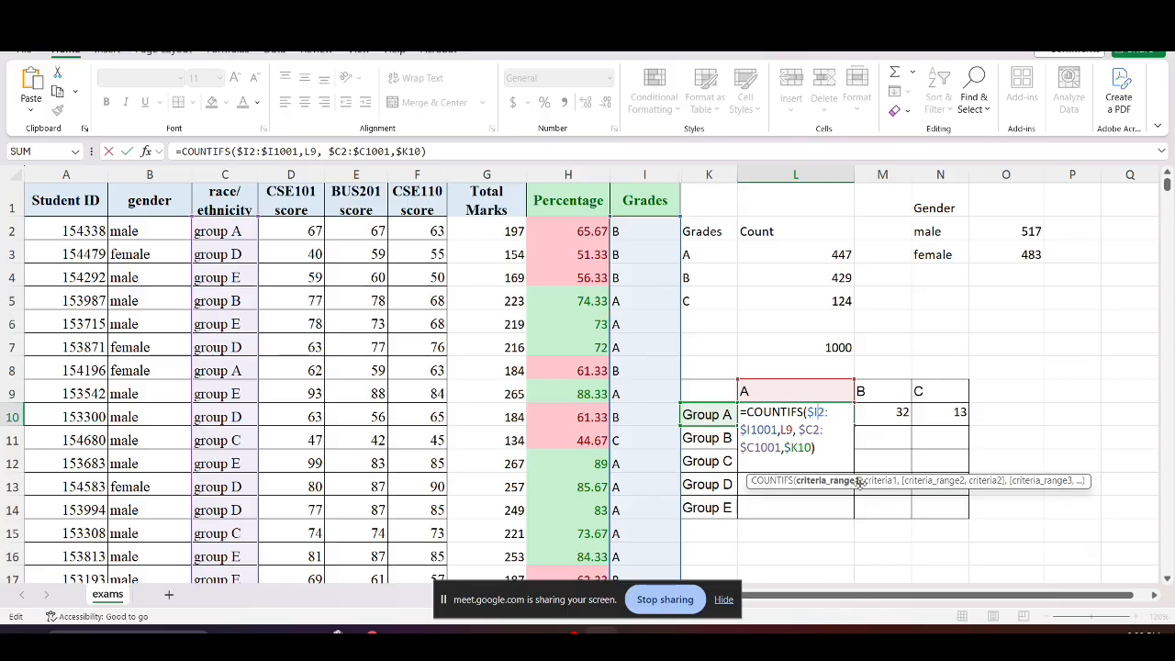
{"action": "type", "text": "$"}
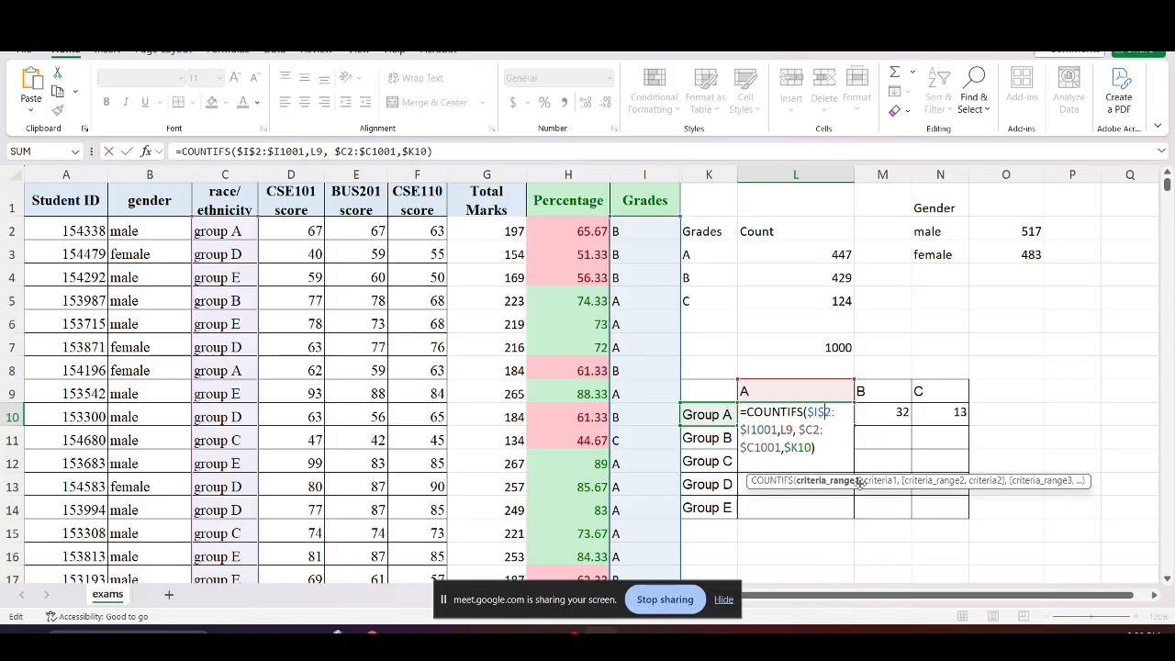
{"action": "left_click", "coordinate": [752, 430]}
{"action": "type", "text": "$"}
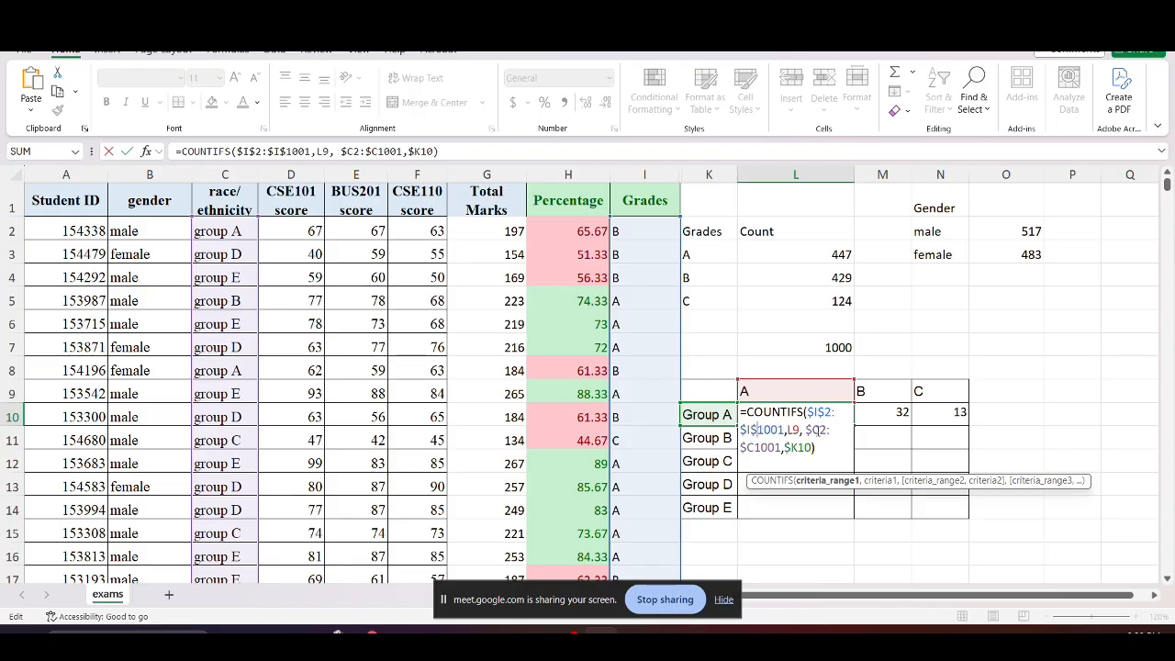
Lock the rows of the race/ethnicity range in L10's COUNTIFS formula, making it $C$2:$C$1001
{"action": "left_click", "coordinate": [817, 430]}
{"action": "type", "text": "$"}
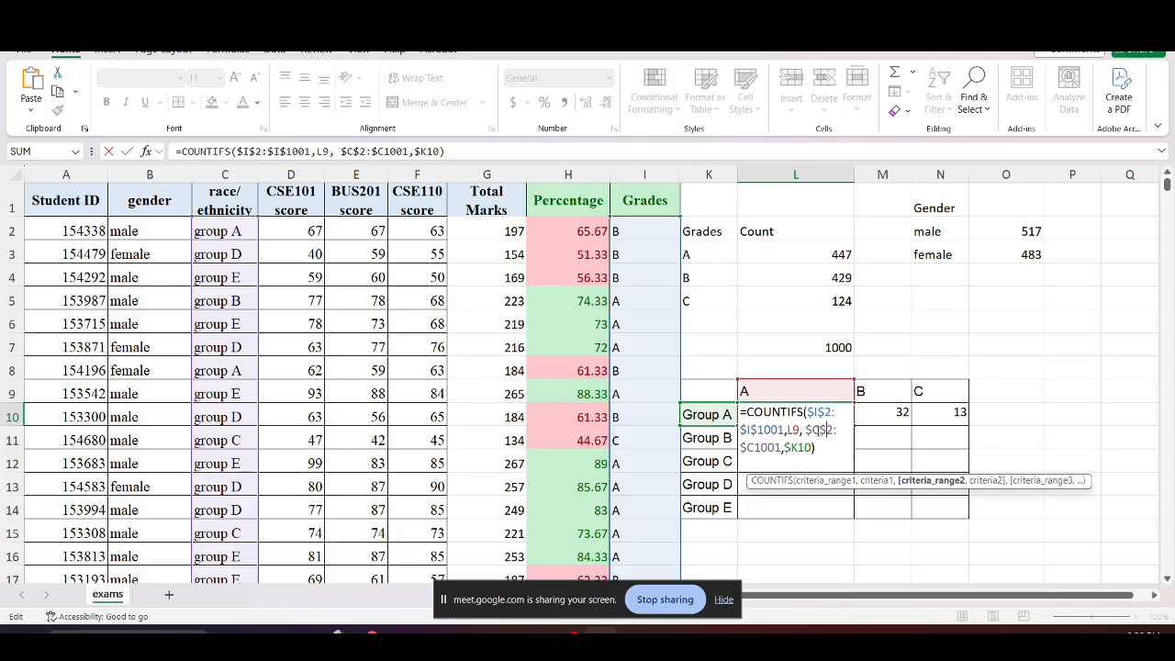
{"action": "left_click", "coordinate": [753, 447]}
{"action": "type", "text": "$"}
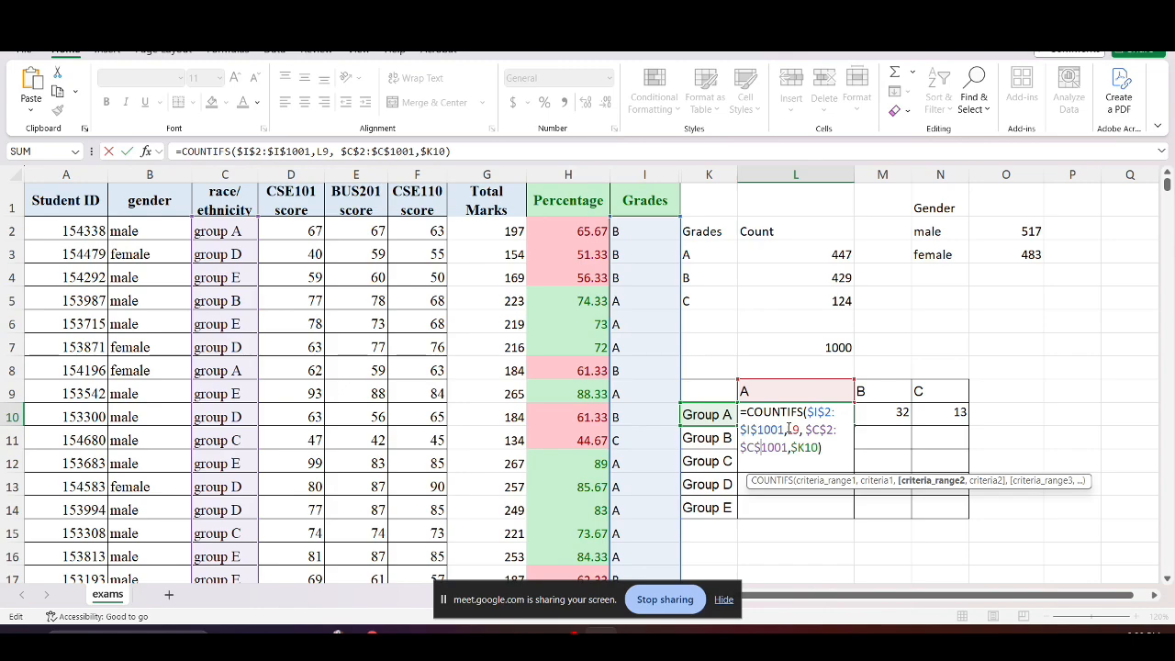
Lock the row of the grade criterion in L10's COUNTIFS formula as L$9 and commit the formula
{"action": "left_click", "coordinate": [790, 429]}
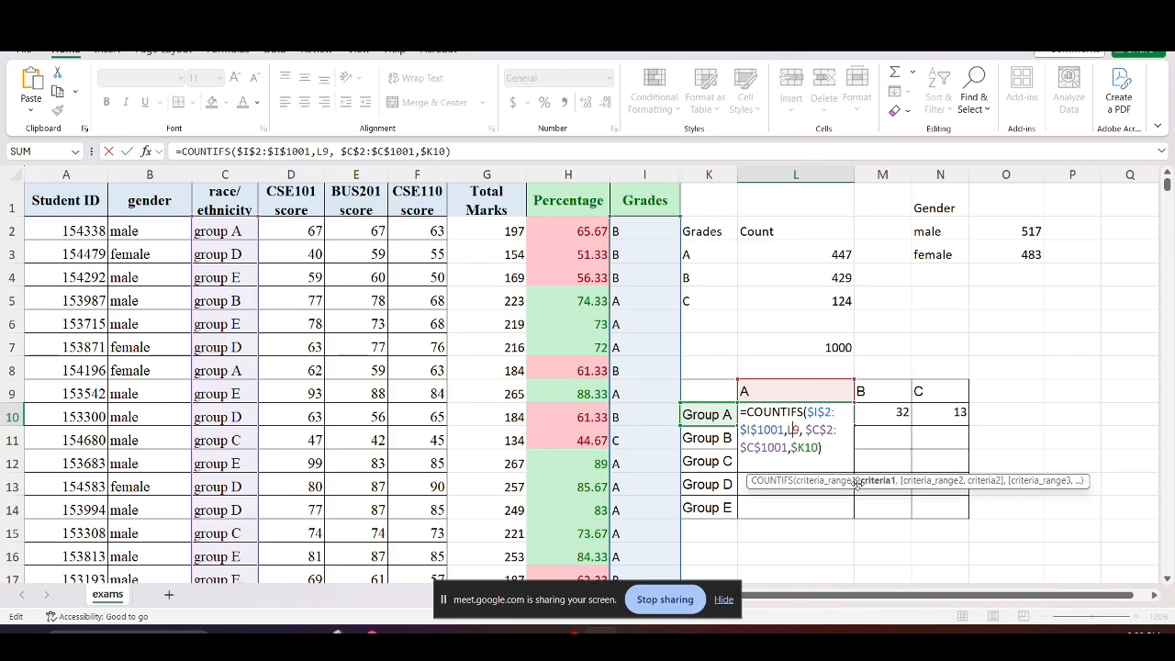
{"action": "type", "text": "$"}
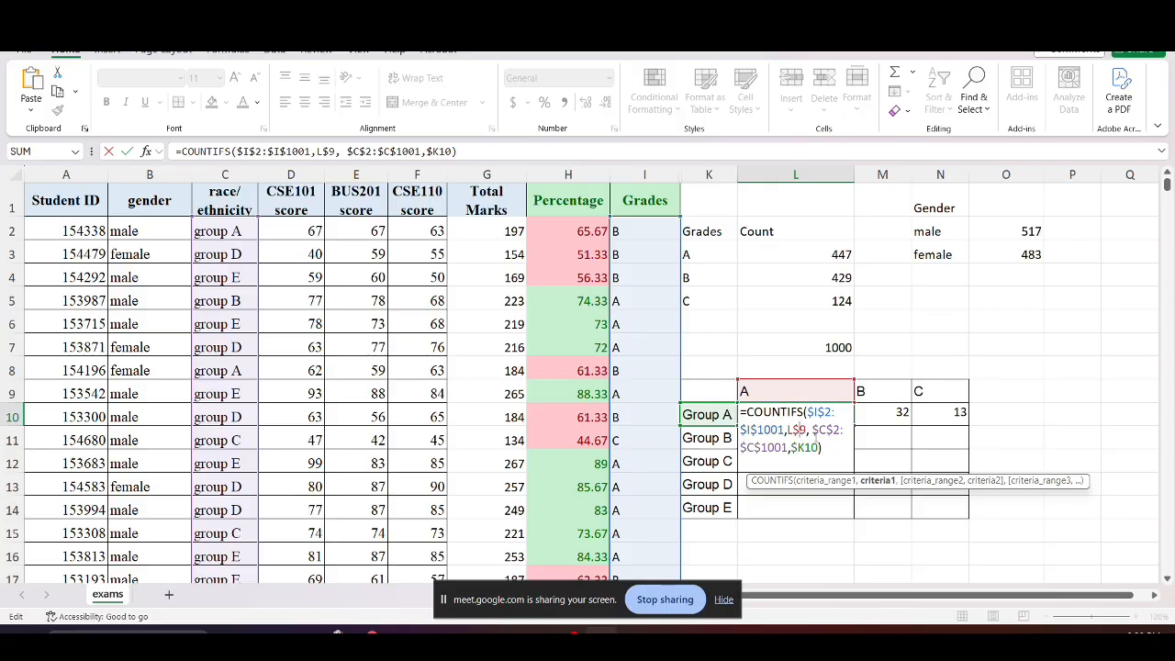
{"action": "key", "text": "Return"}
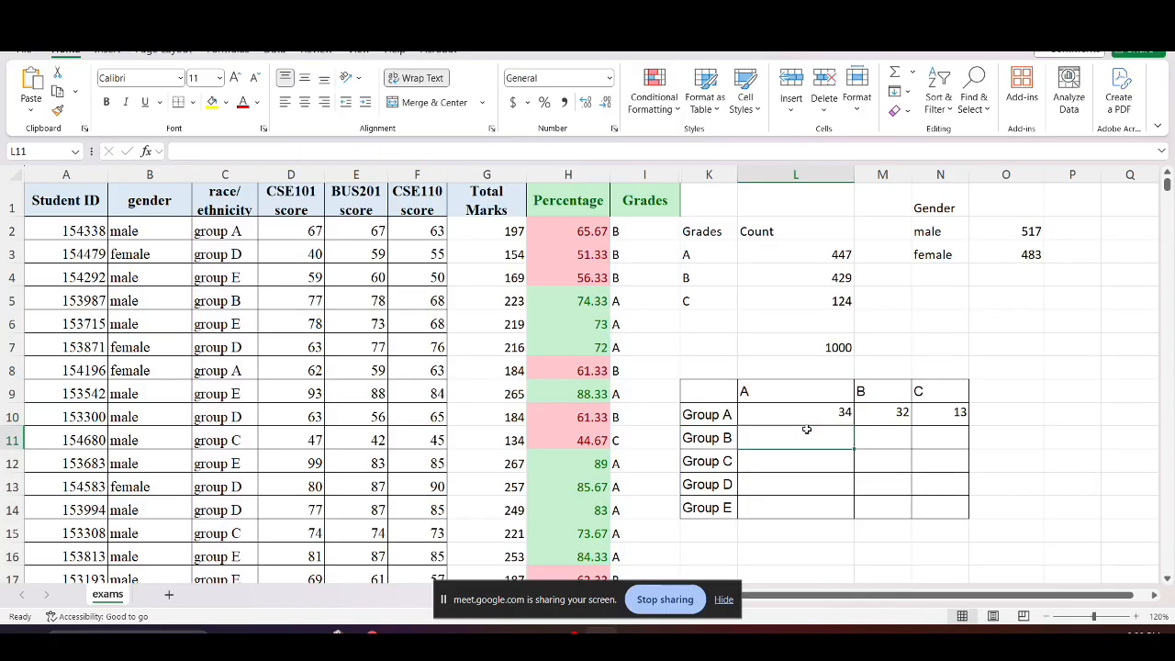
Fill L10's COUNTIFS formula across and down through L10:N14, and review the references in L10
{"action": "left_click", "coordinate": [833, 412]}
{"action": "left_click_drag", "start_coordinate": [853, 427], "coordinate": [949, 510]}
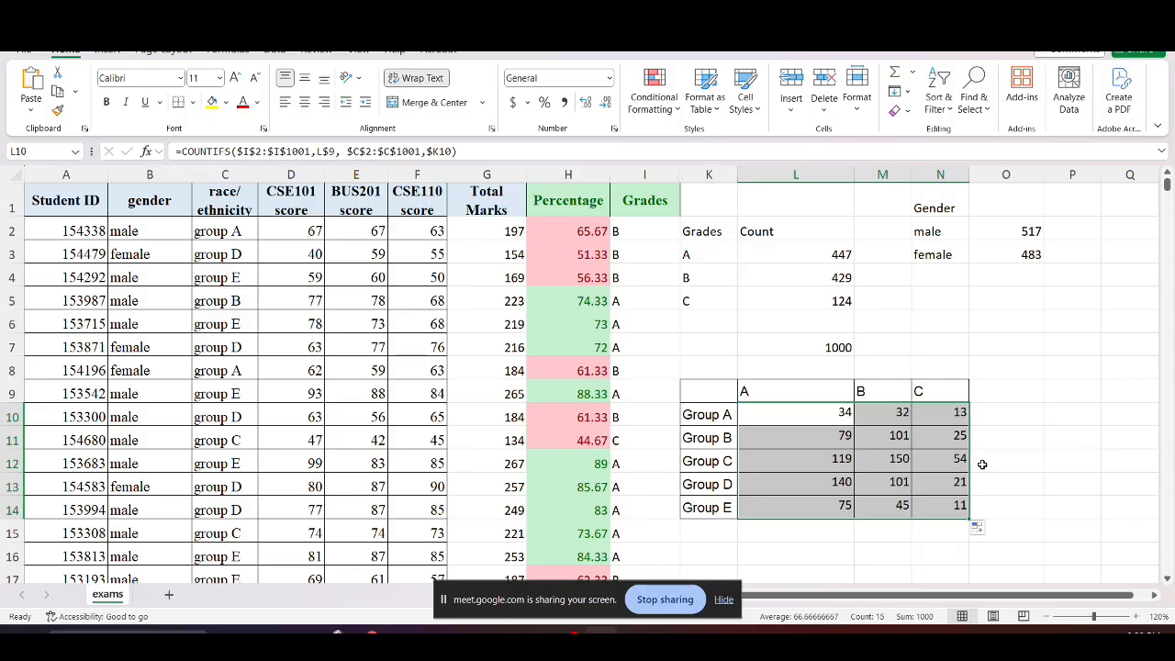
{"action": "double_click", "coordinate": [789, 422]}
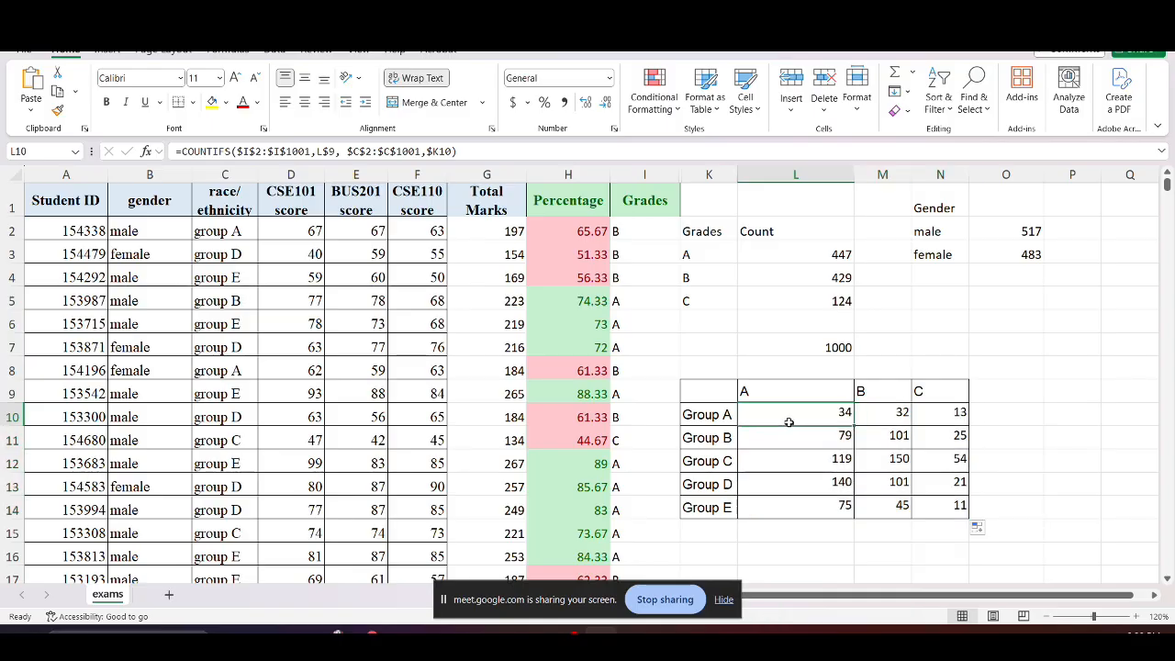
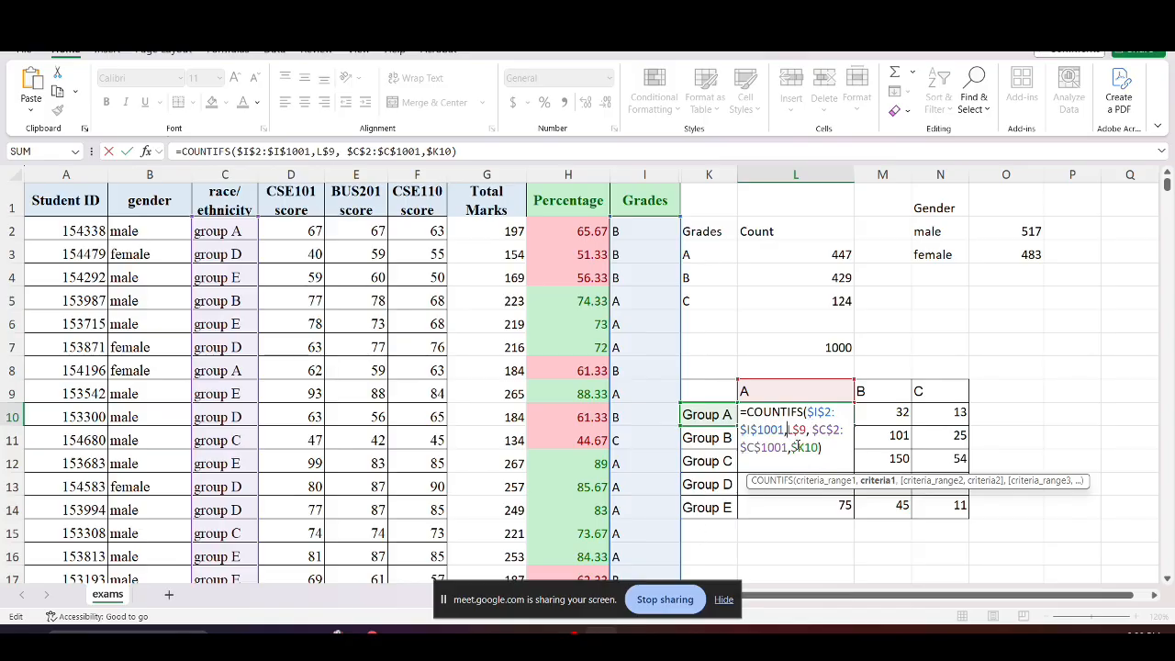
{"action": "key", "text": "Return"}
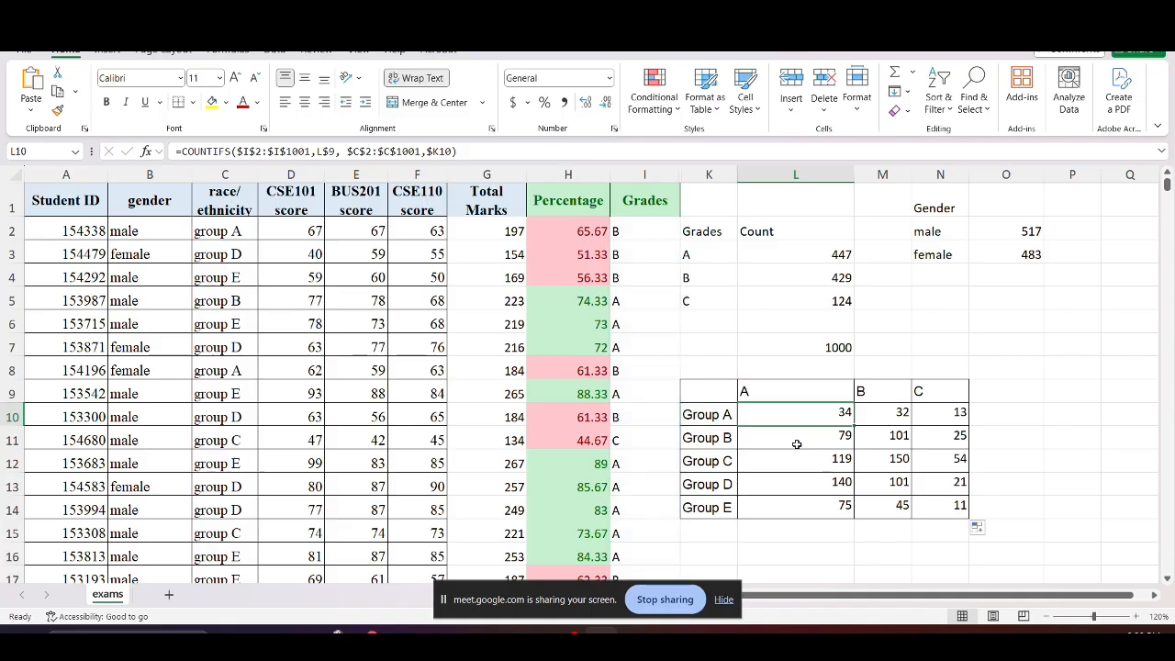
Total all the grade counts of the table in N16 with =SUM(L10:N14)
{"action": "left_click", "coordinate": [924, 552]}
{"action": "type", "text": "=SU"}
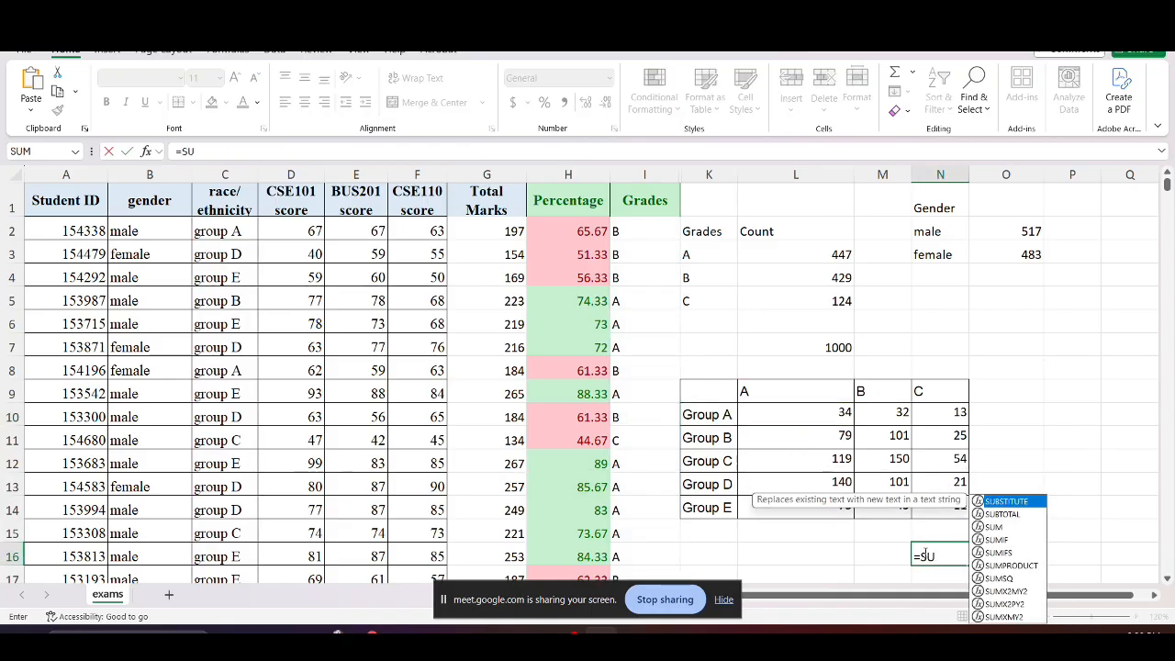
{"action": "type", "text": "M)"}
{"action": "key", "text": "BackSpace"}
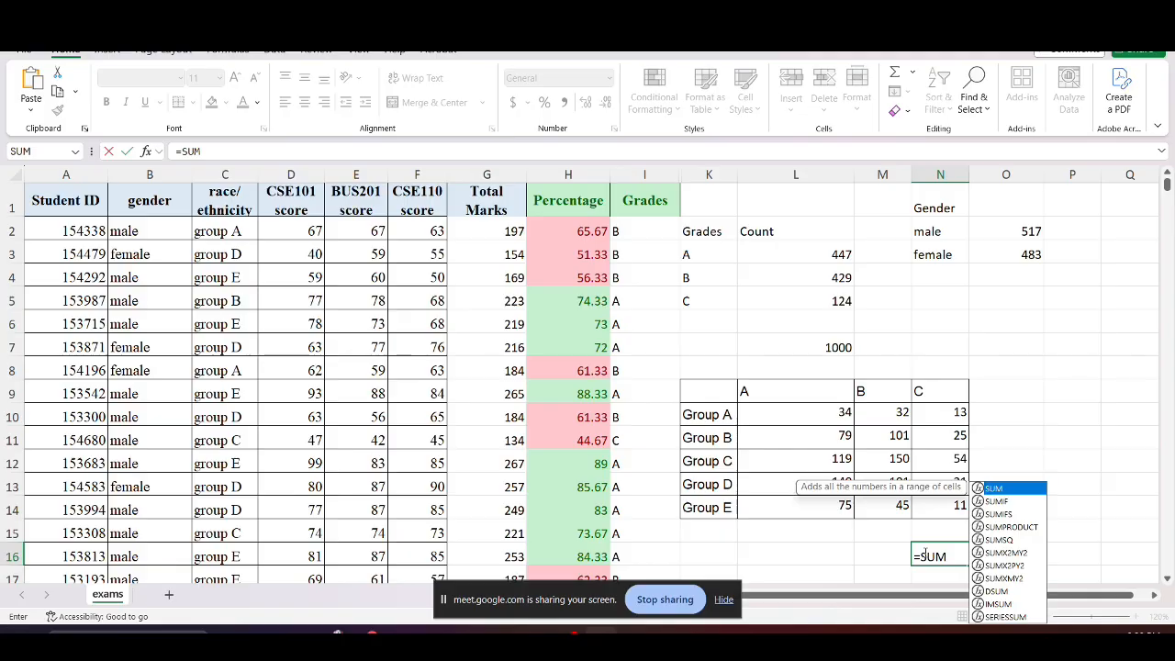
{"action": "type", "text": "("}
{"action": "left_click_drag", "start_coordinate": [793, 416], "coordinate": [920, 505]}
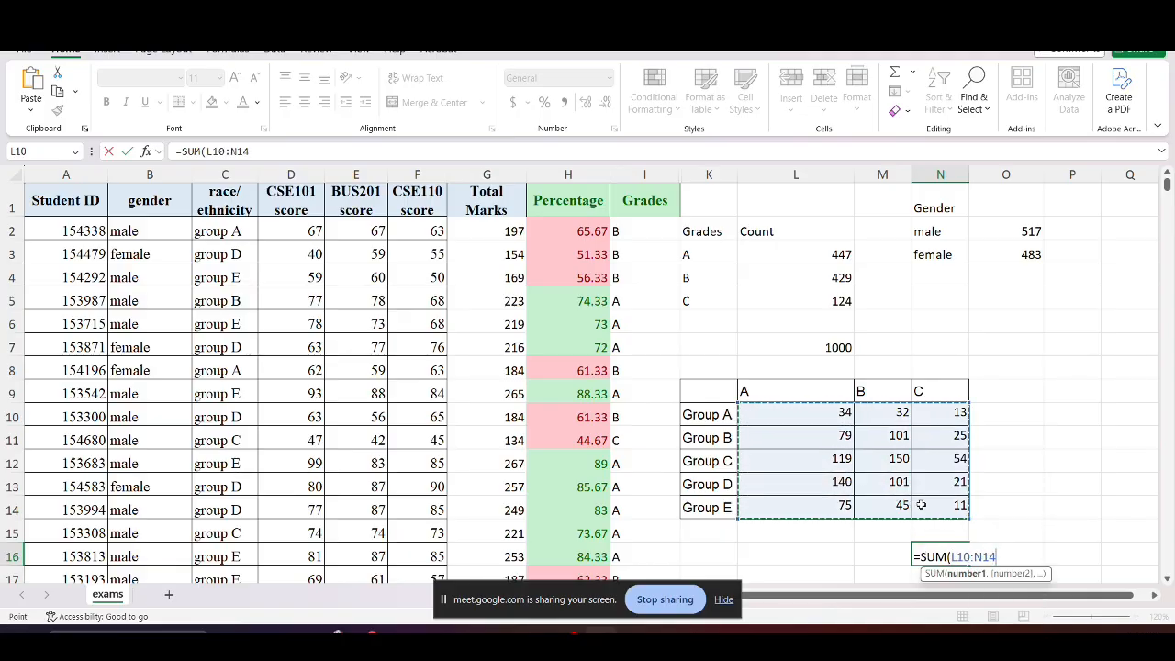
{"action": "type", "text": ")"}
{"action": "key", "text": "Return"}
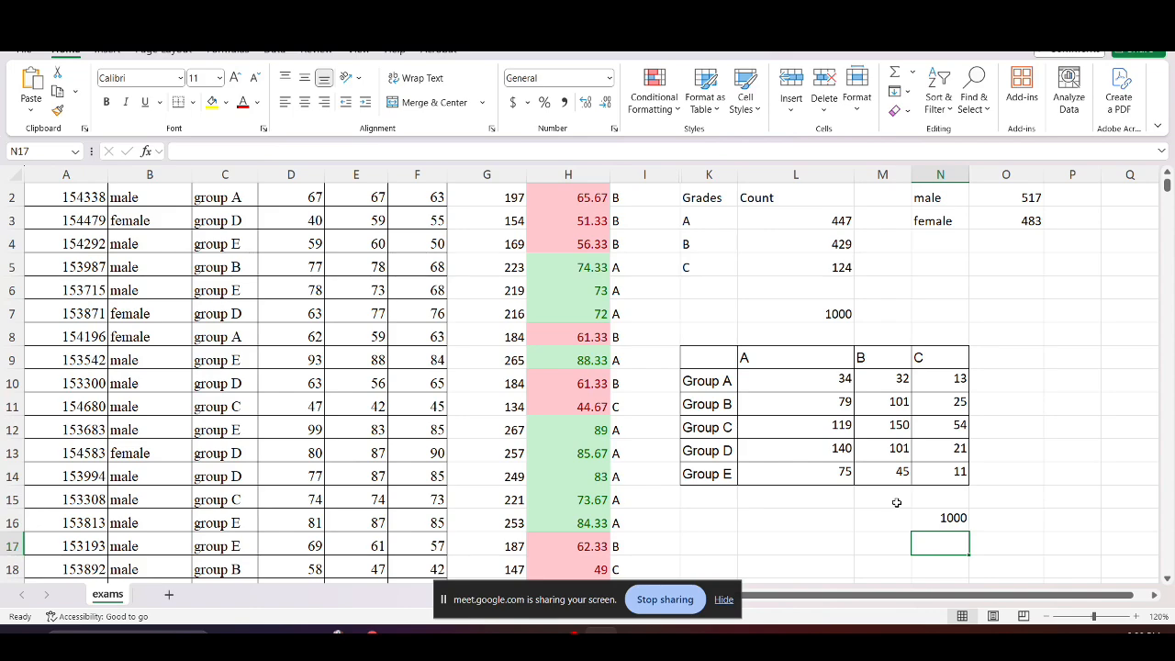
Replace the L$9 grade criterion in L10's COUNTIFS formula with the literal text "A"
{"action": "left_click", "coordinate": [796, 378]}
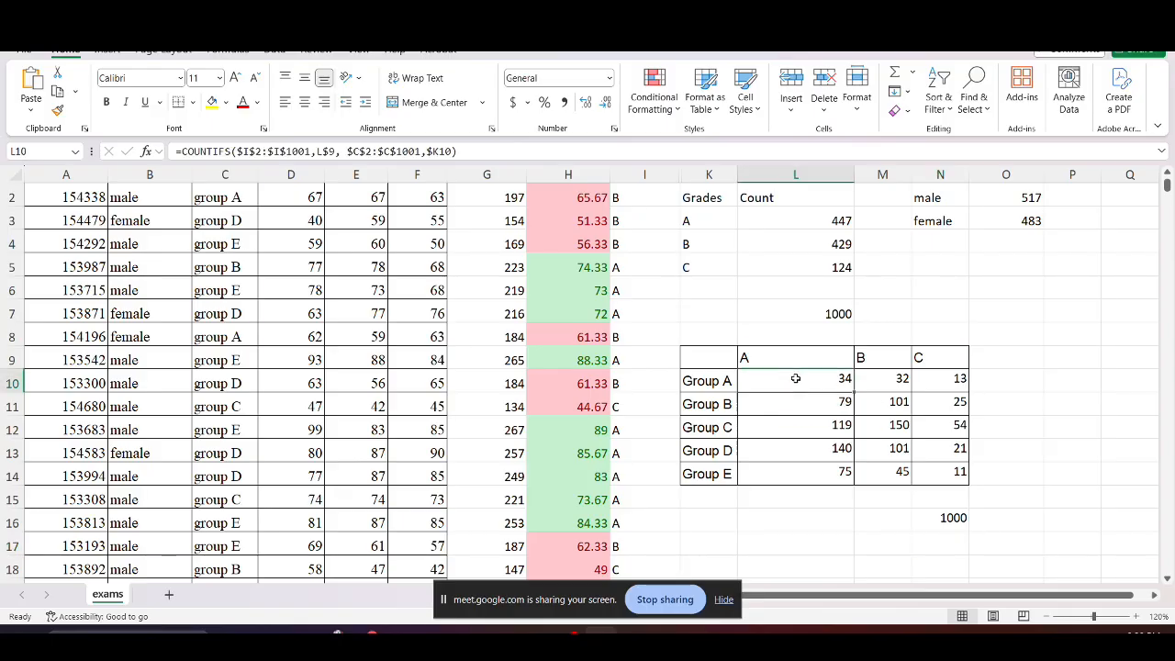
{"action": "double_click", "coordinate": [795, 378]}
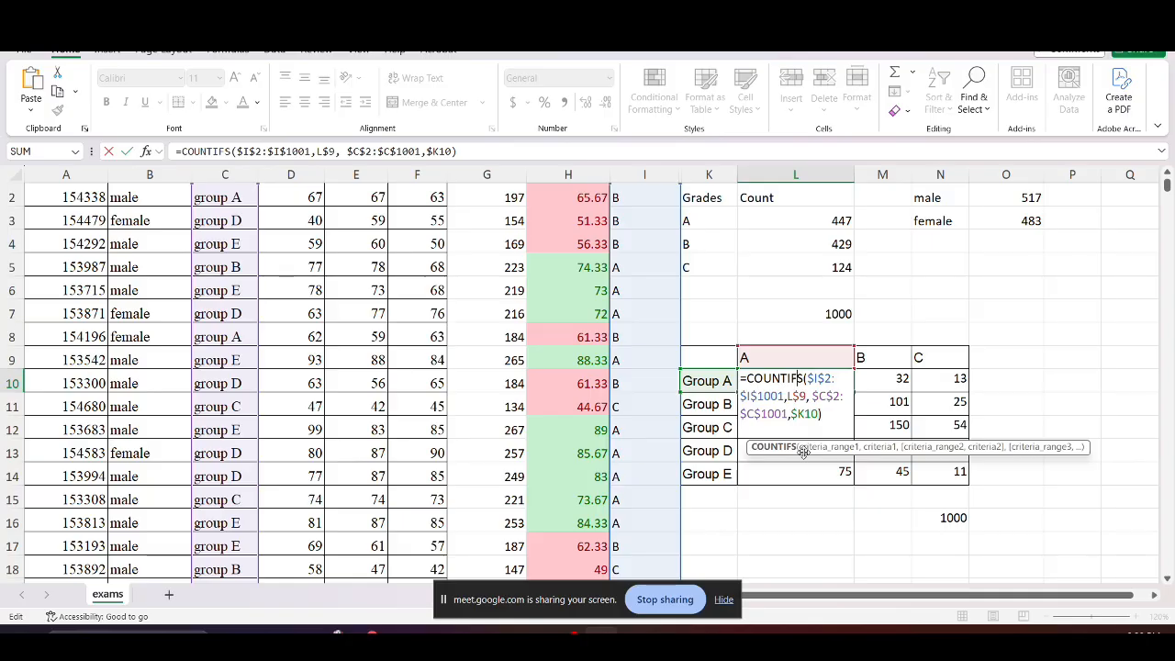
{"action": "key", "text": "Right"}
{"action": "key", "text": "Right"}
{"action": "key", "text": "Right"}
{"action": "key", "text": "Right"}
{"action": "key", "text": "Right"}
{"action": "key", "text": "Right"}
{"action": "key", "text": "Right"}
{"action": "key", "text": "Right"}
{"action": "key", "text": "Right"}
{"action": "key", "text": "Right"}
{"action": "key", "text": "Right"}
{"action": "key", "text": "Right"}
{"action": "key", "text": "Right"}
{"action": "key", "text": "Right"}
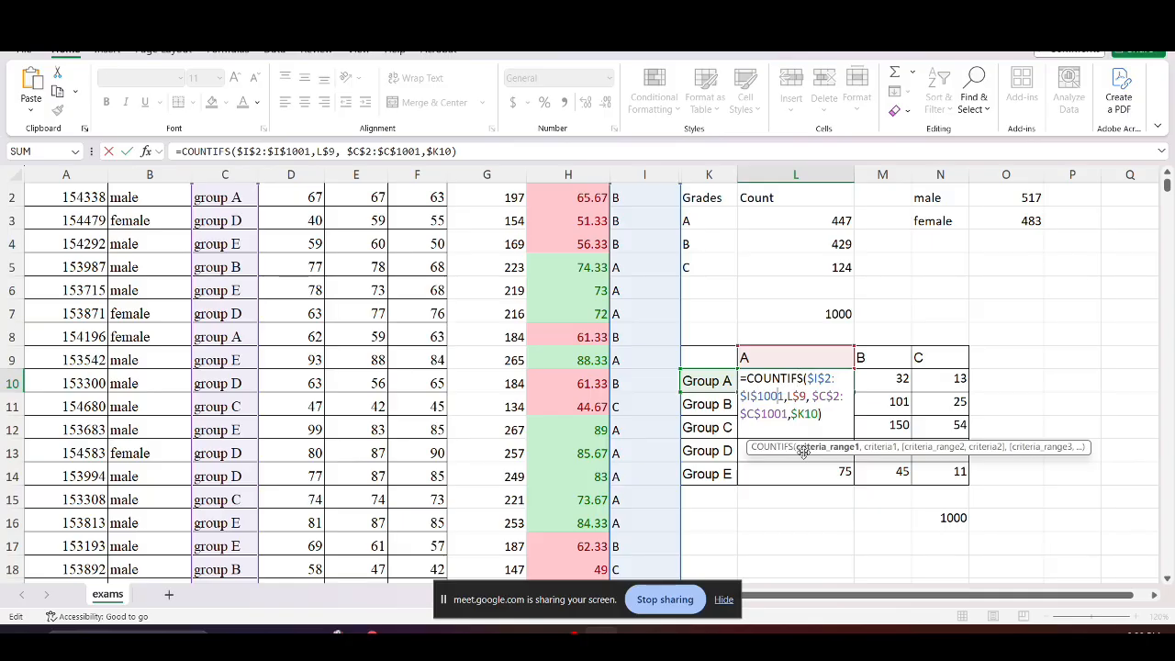
{"action": "key", "text": "BackSpace"}
{"action": "key", "text": "BackSpace"}
{"action": "key", "text": "BackSpace"}
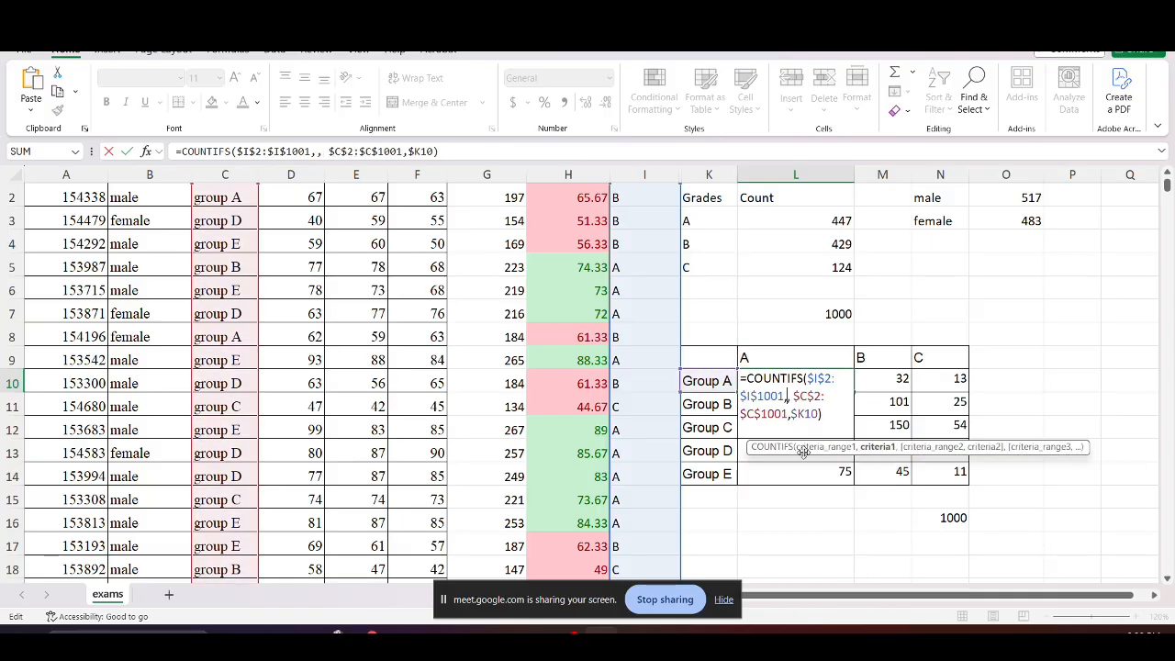
{"action": "type", "text": "\"A\""}
Replace the $K10 group criterion in L10's COUNTIFS formula with the literal text "Group A" and commit the formula
{"action": "key", "text": "Right"}
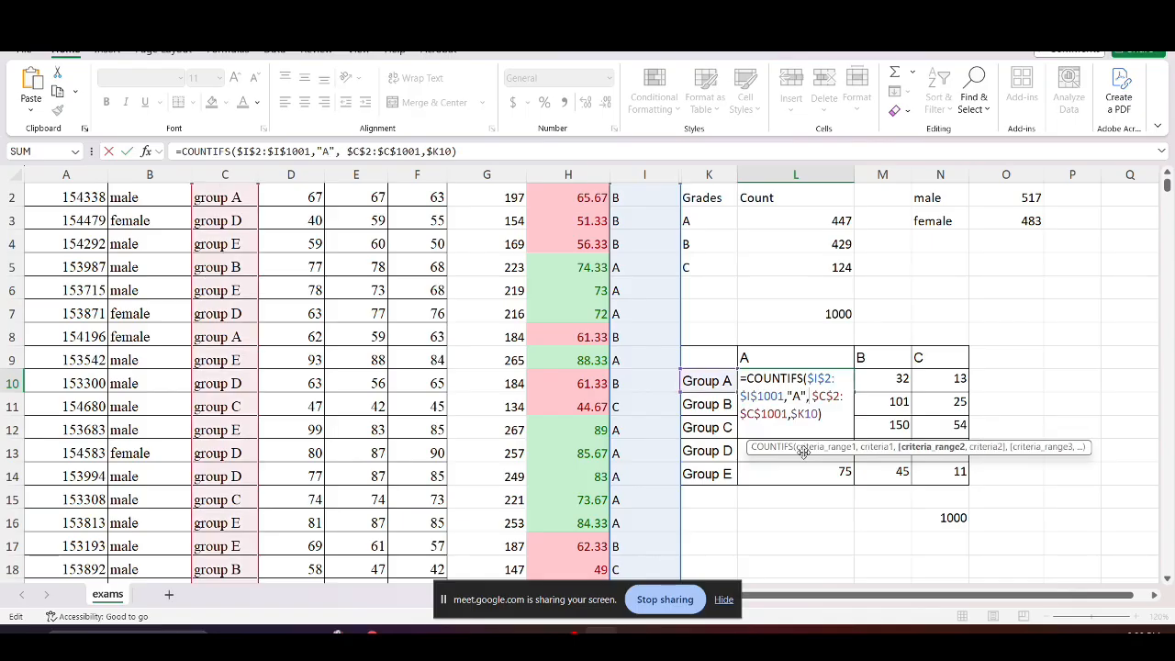
{"action": "key", "text": "Right"}
{"action": "key", "text": "Right"}
{"action": "key", "text": "Right"}
{"action": "key", "text": "Right"}
{"action": "key", "text": "Right"}
{"action": "key", "text": "Right"}
{"action": "key", "text": "Right"}
{"action": "key", "text": "Right"}
{"action": "key", "text": "Right"}
{"action": "key", "text": "Right"}
{"action": "key", "text": "Right"}
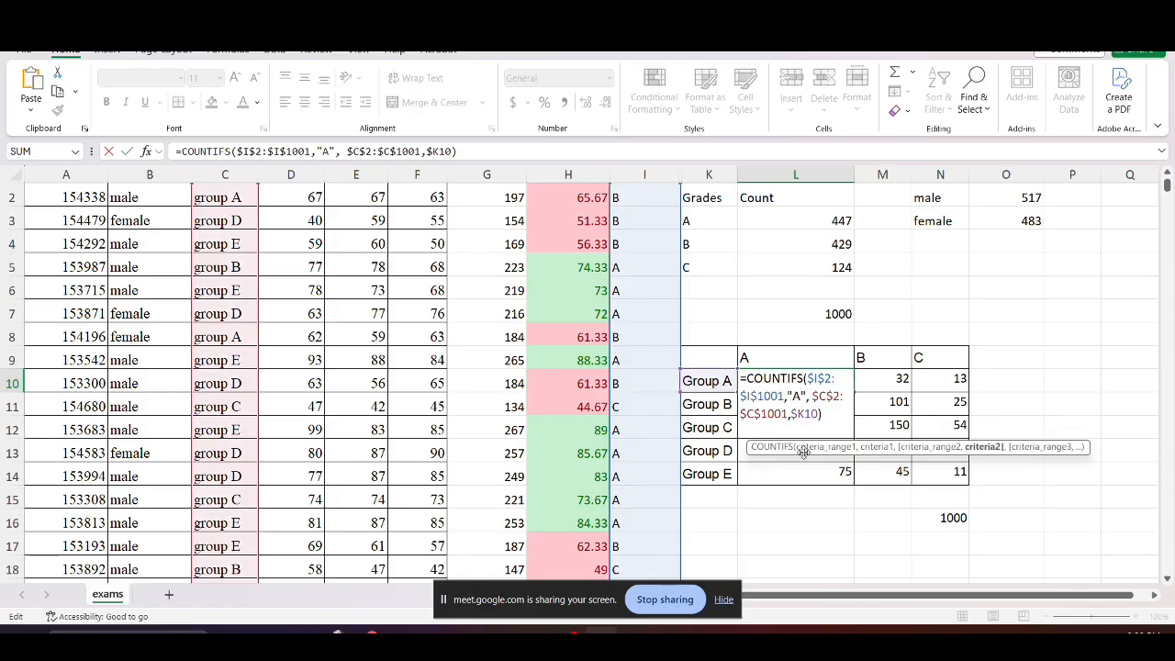
{"action": "key", "text": "BackSpace"}
{"action": "key", "text": "BackSpace"}
{"action": "key", "text": "BackSpace"}
{"action": "key", "text": "BackSpace"}
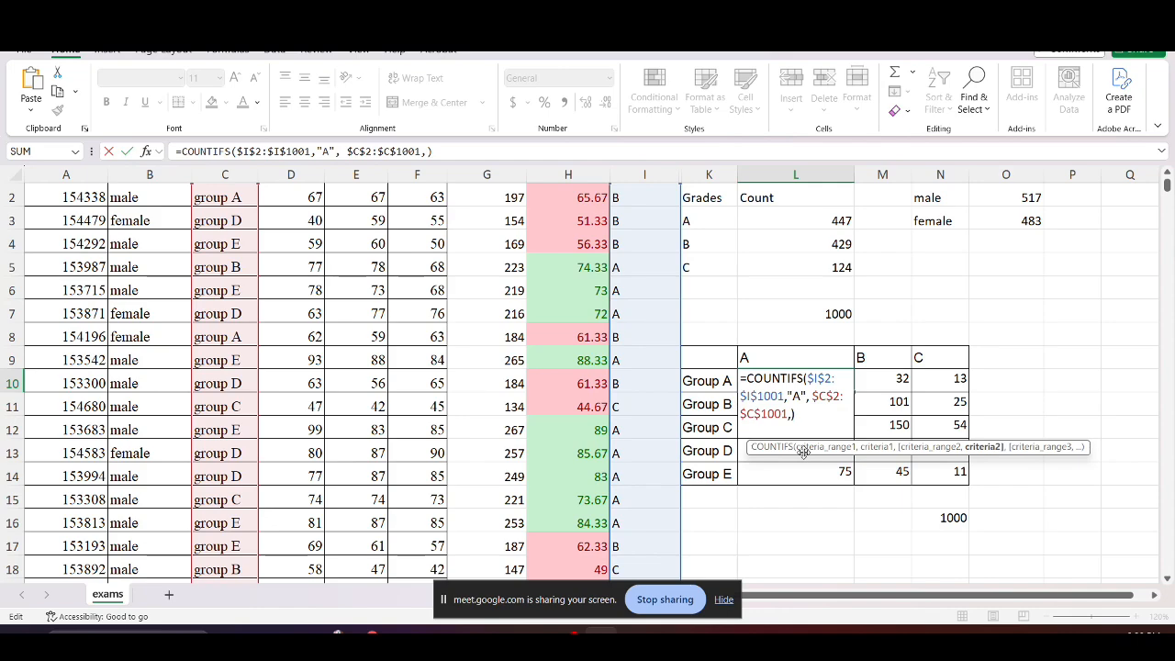
{"action": "type", "text": "\"Group"}
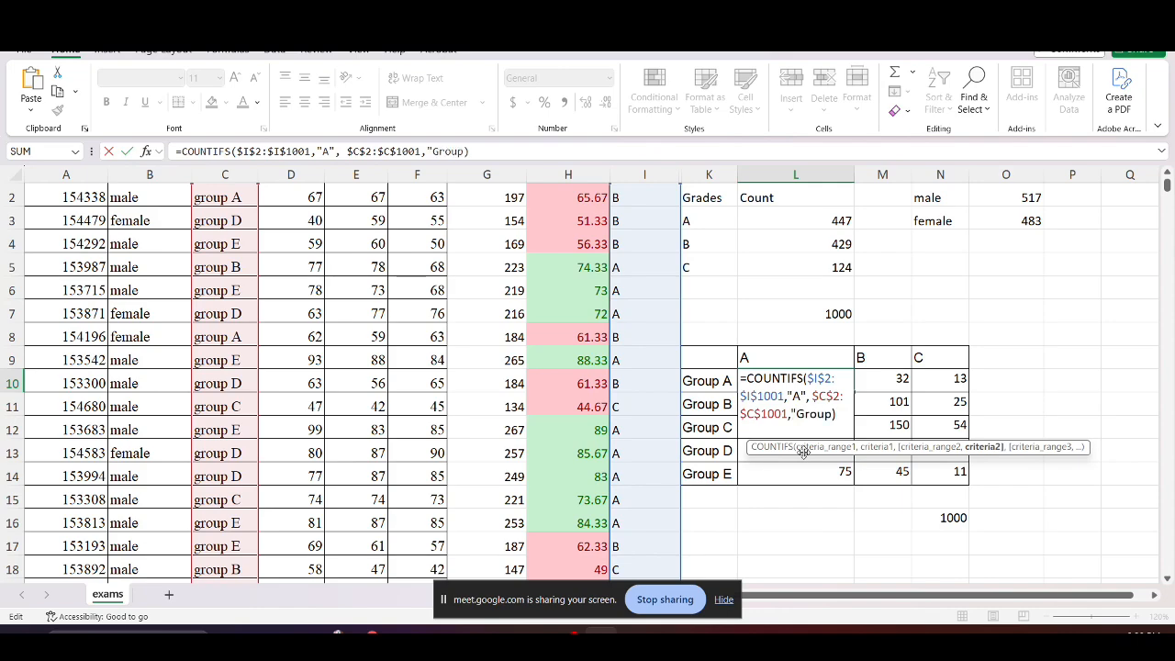
{"action": "type", "text": " A\""}
{"action": "key", "text": "Return"}
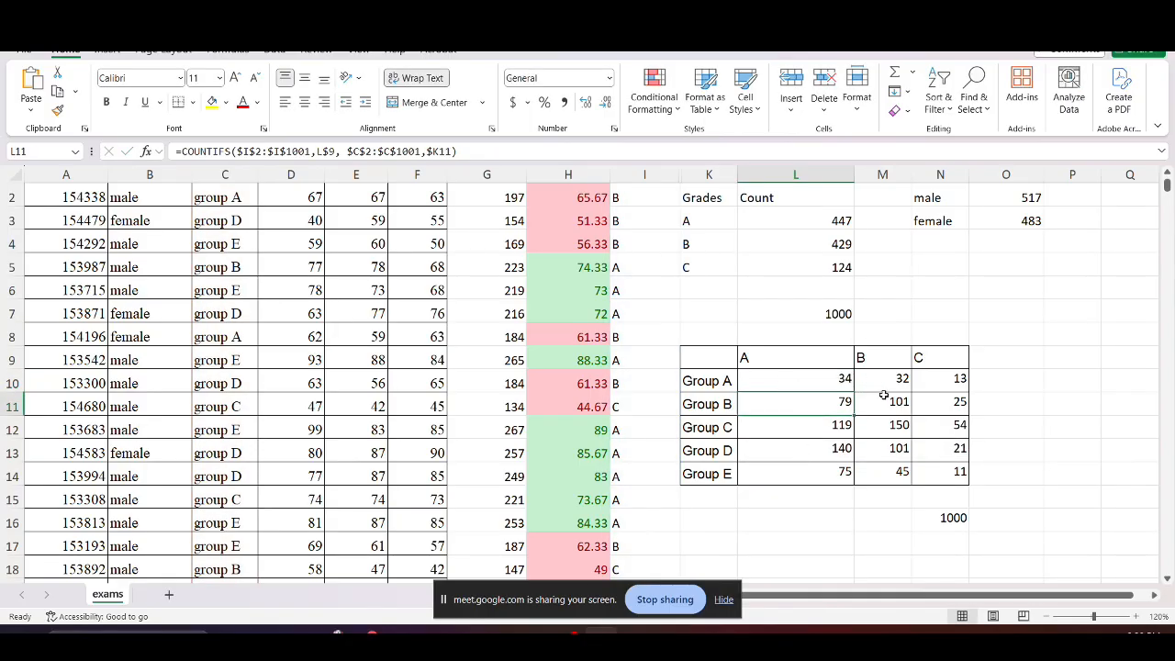
Compare the literal criteria in L10's COUNTIFS formula with the cell references used in M10 and N10
{"action": "double_click", "coordinate": [824, 379]}
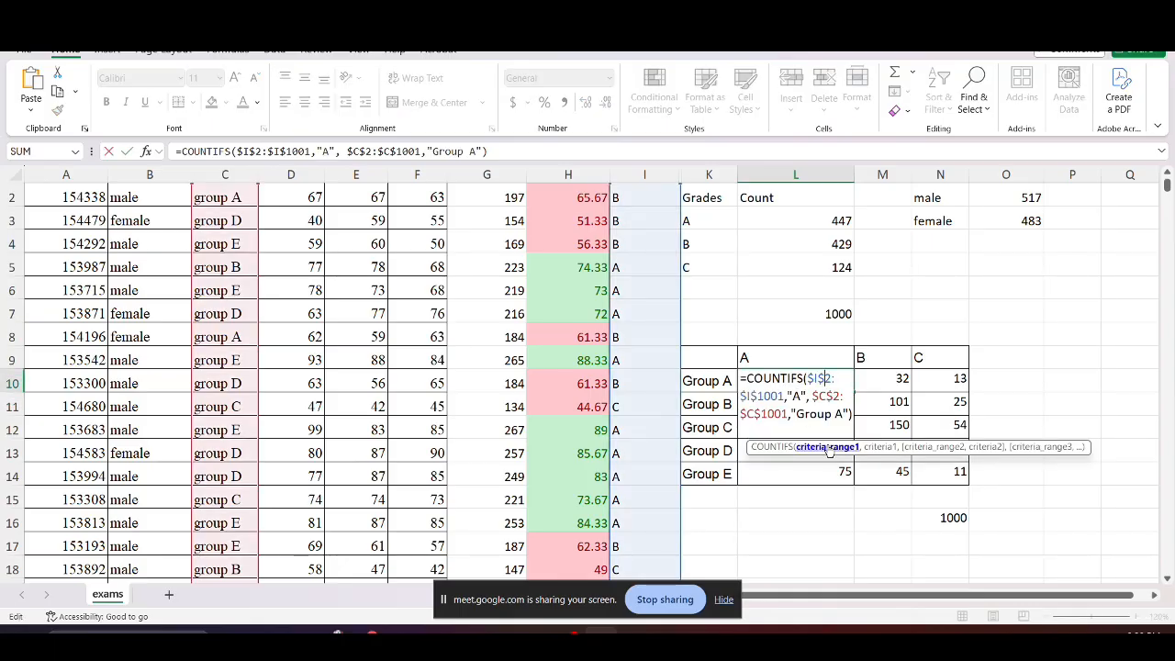
{"action": "key", "text": "Escape"}
{"action": "left_click", "coordinate": [895, 378]}
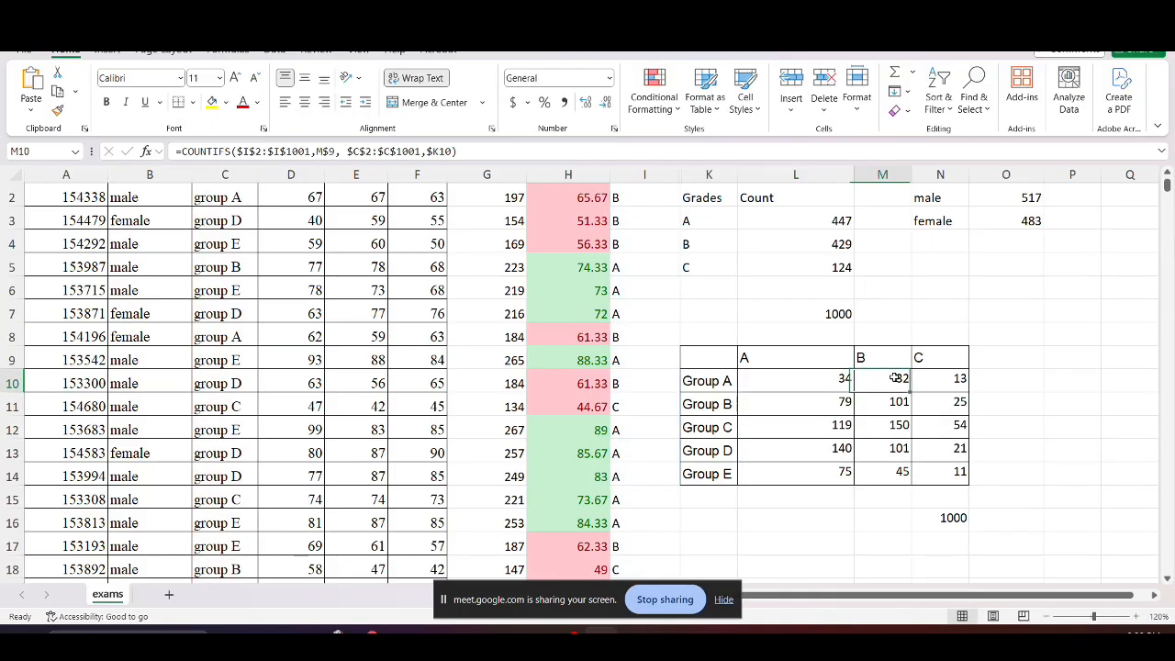
{"action": "double_click", "coordinate": [895, 378]}
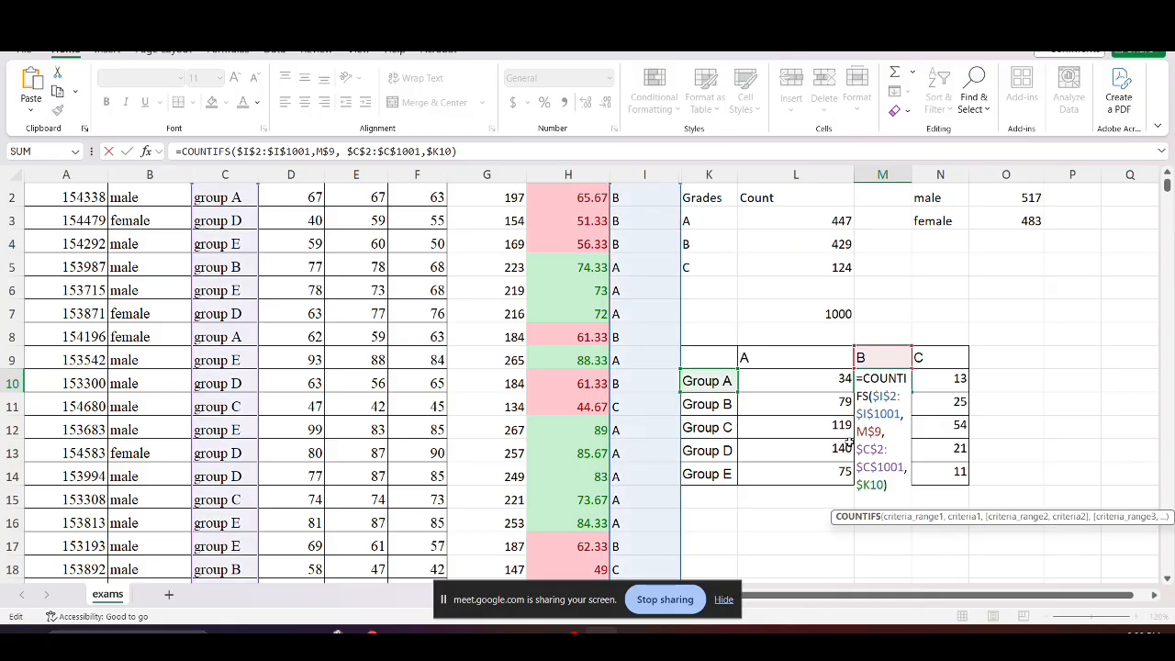
{"action": "key", "text": "Escape"}
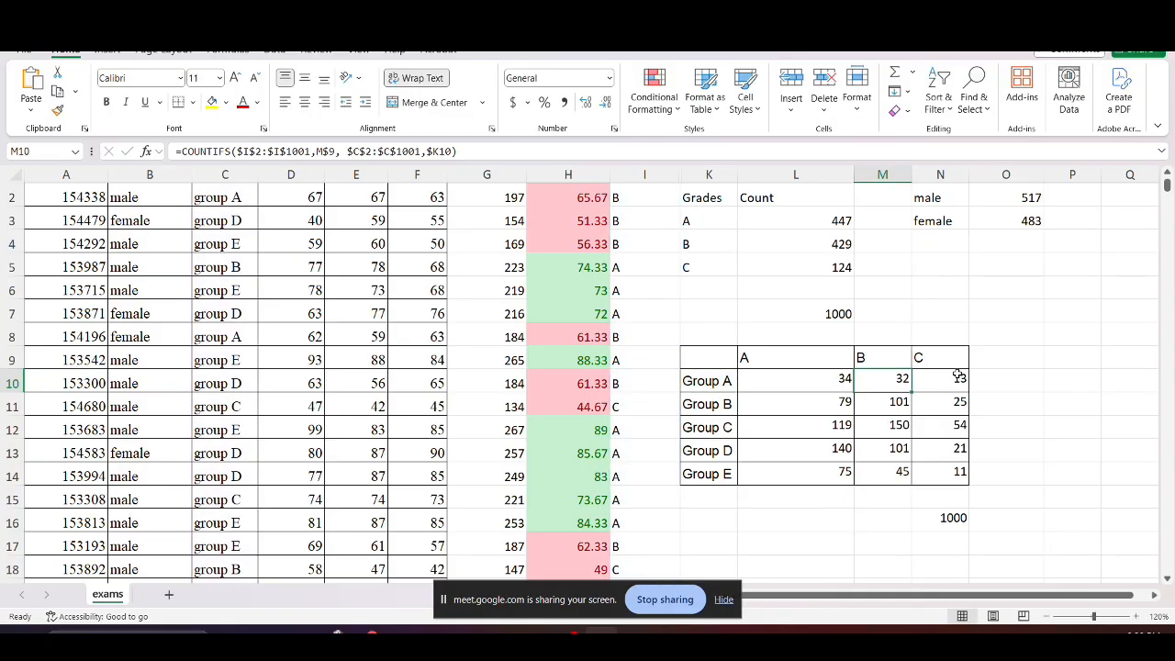
{"action": "key", "text": "Right"}
{"action": "key", "text": "F2"}
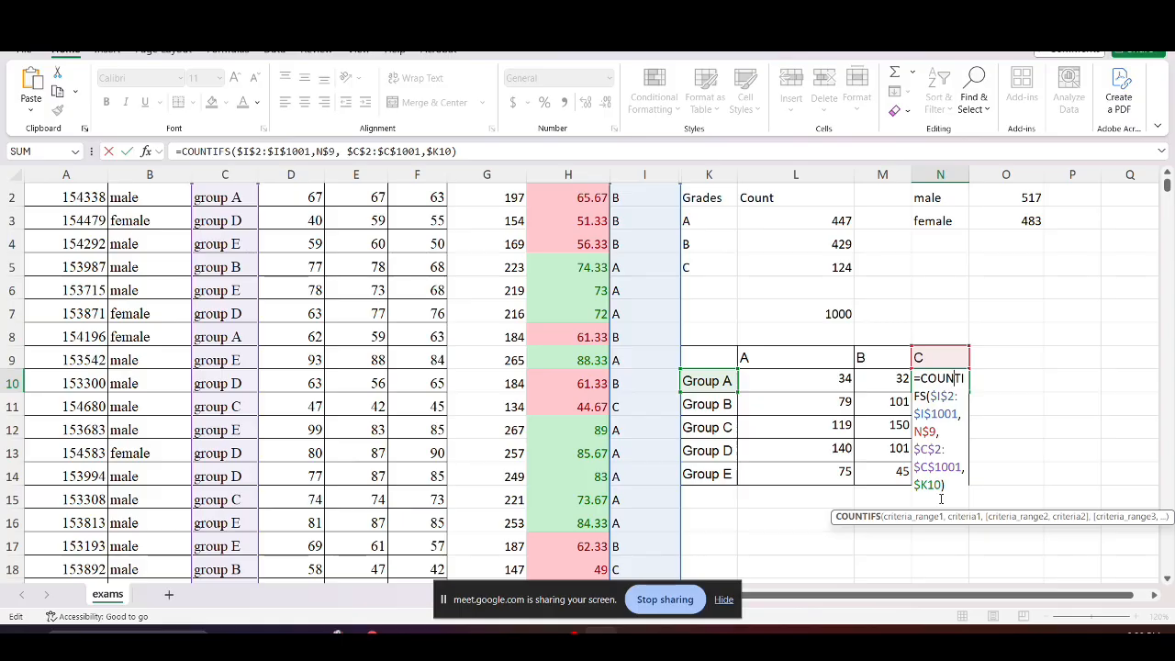
{"action": "key", "text": "Escape"}
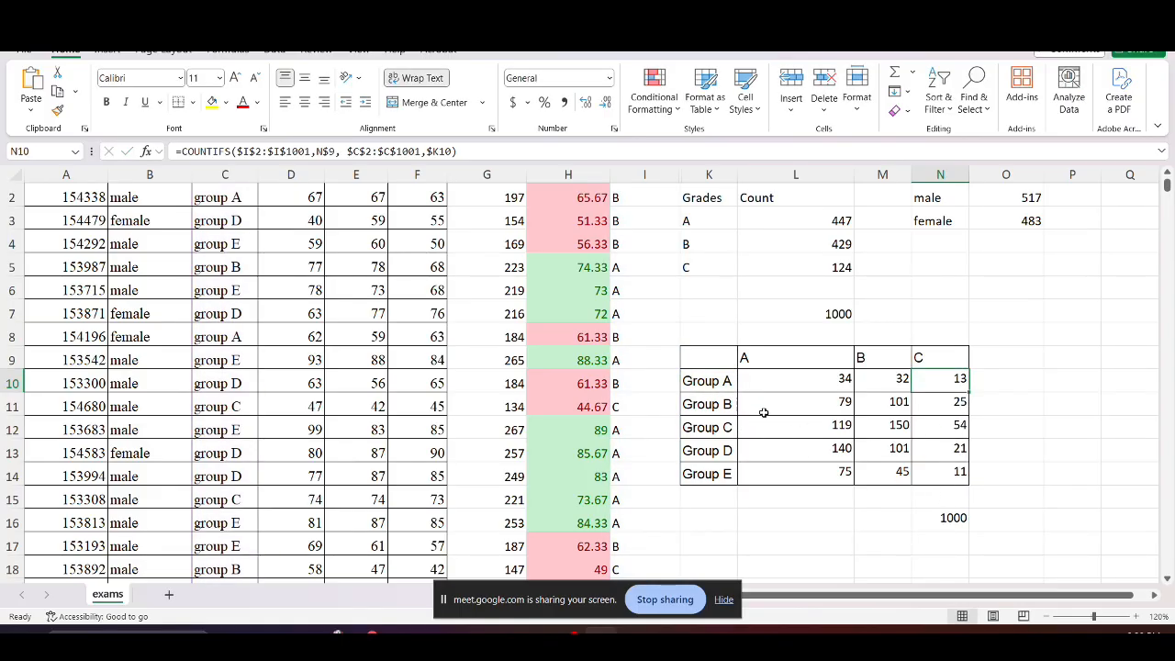
Restore the L$9 and $K10 reference criteria in L10's COUNTIFS formula and fill it through L10:N14
{"action": "double_click", "coordinate": [838, 378]}
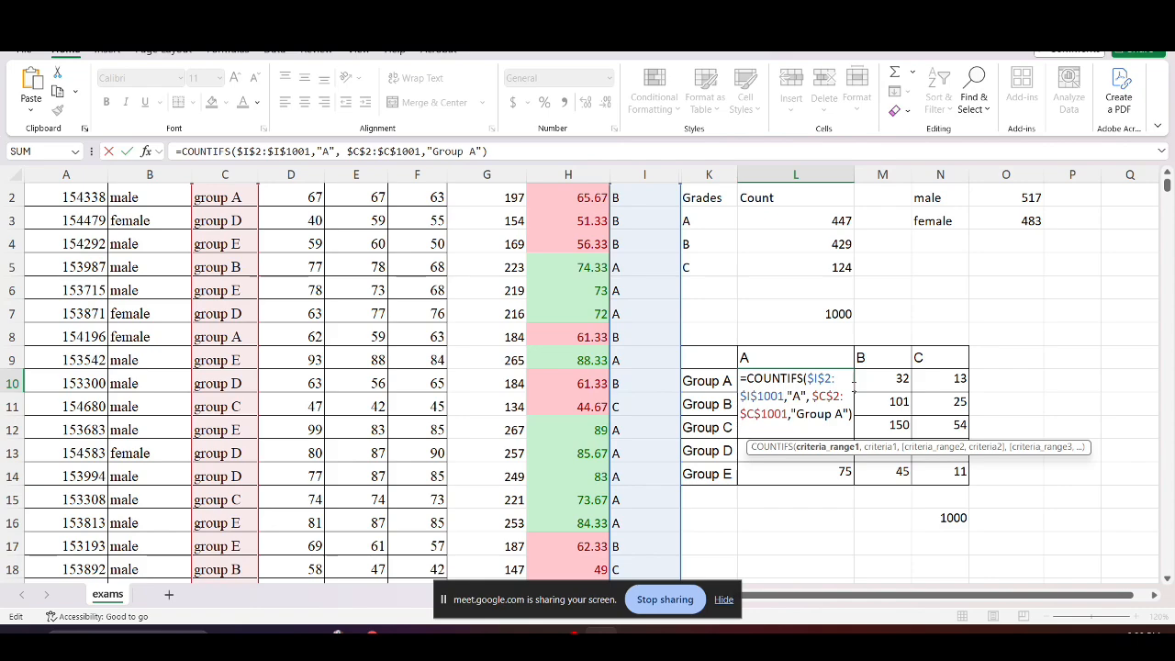
{"action": "key", "text": "Escape"}
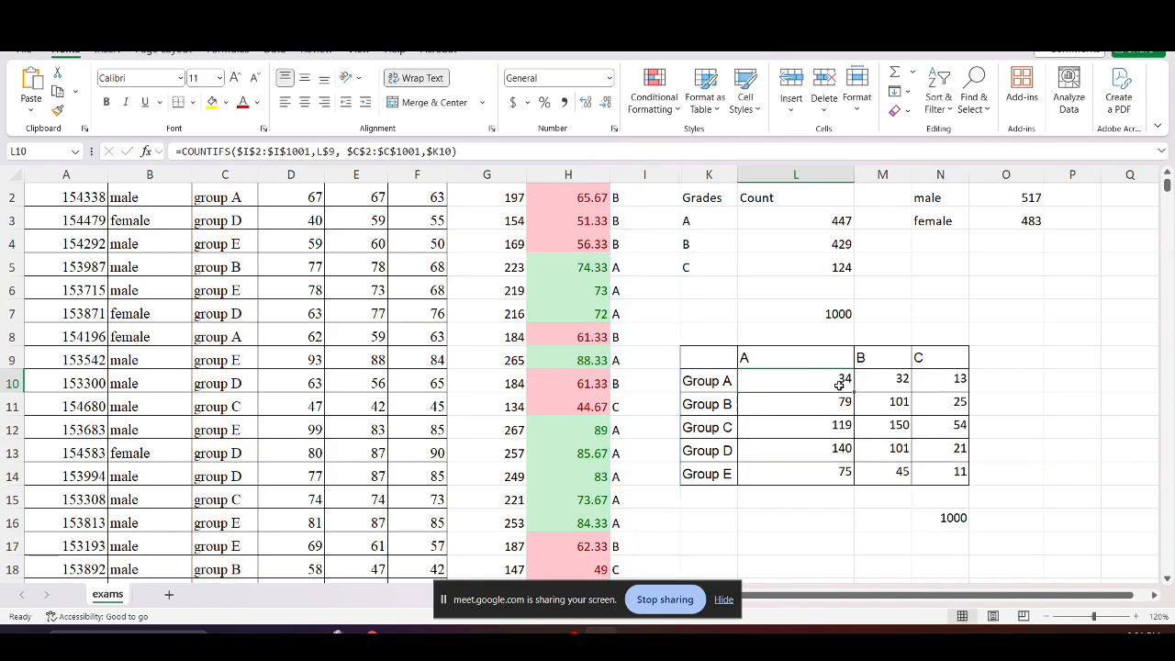
{"action": "double_click", "coordinate": [837, 384]}
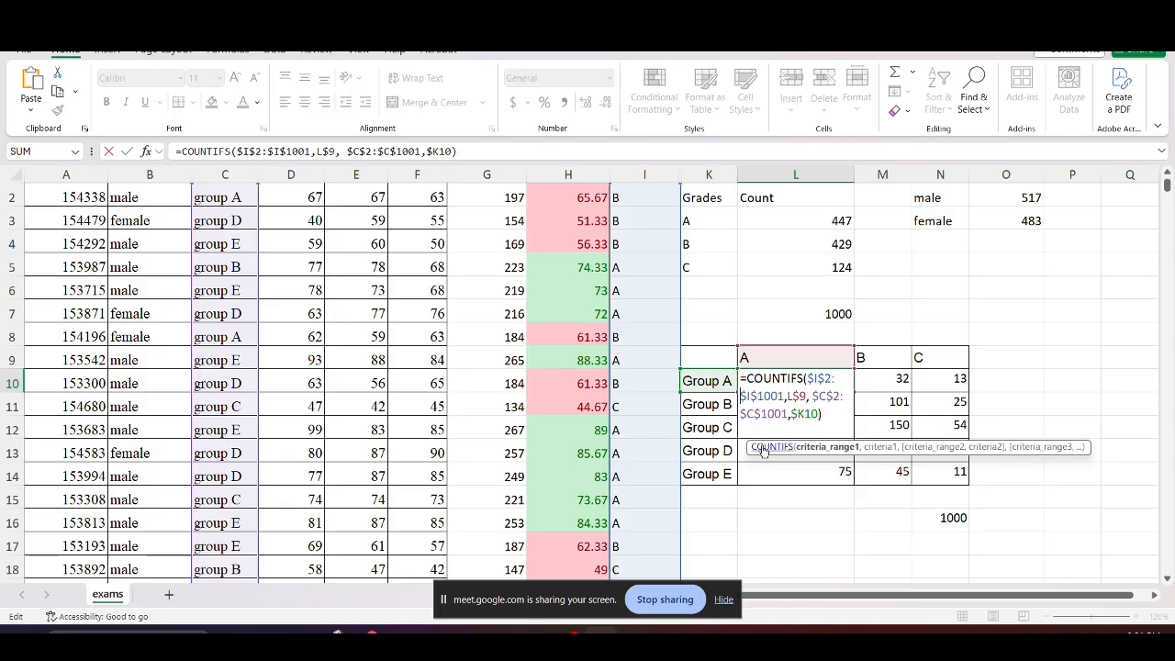
{"action": "key", "text": "Escape"}
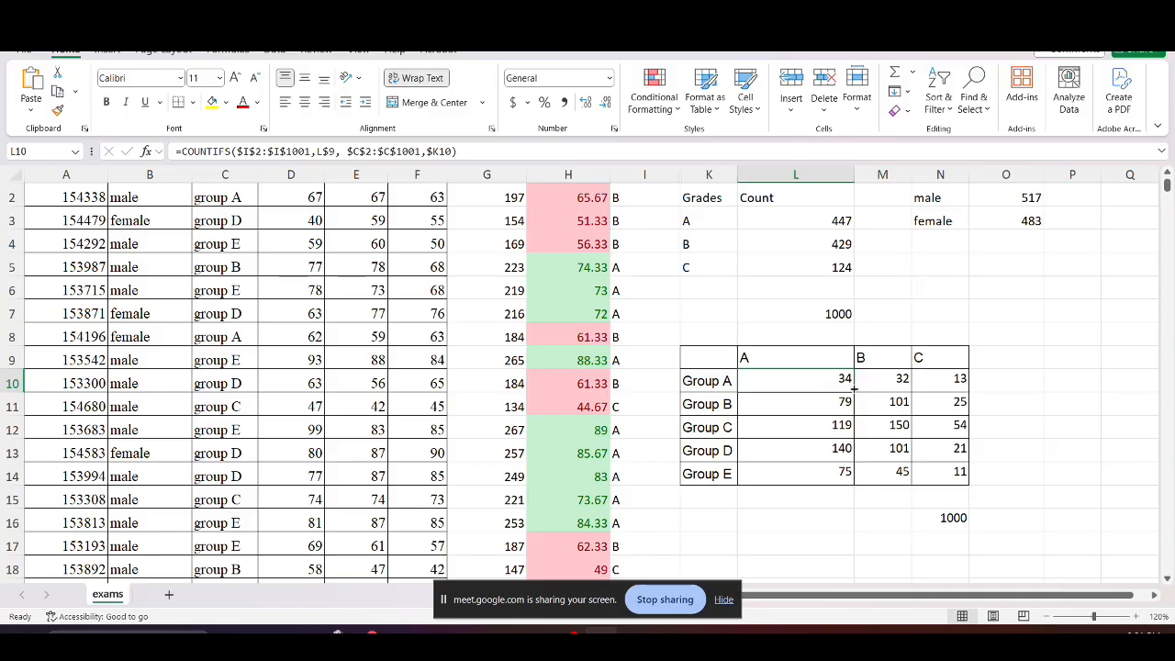
{"action": "left_click_drag", "start_coordinate": [853, 391], "coordinate": [974, 479]}
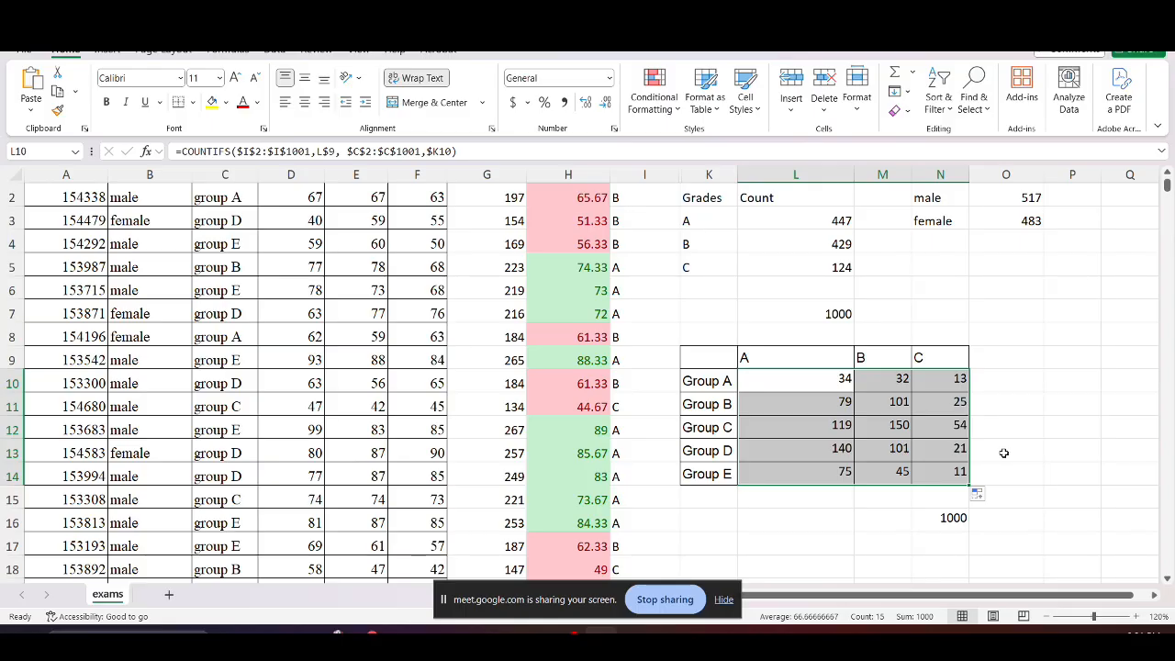
{"action": "left_click", "coordinate": [903, 429]}
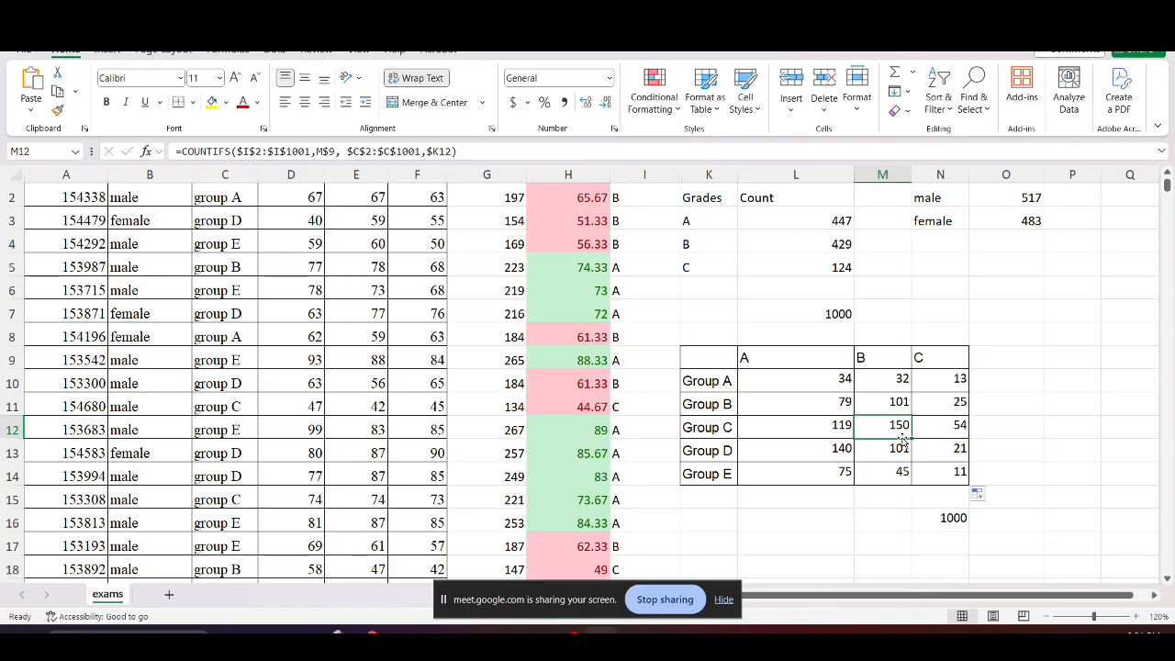
Clear the copied grade counts from M10:N14 and L11:L14, keeping only the formula in L10
{"action": "left_click", "coordinate": [885, 379]}
{"action": "left_click_drag", "start_coordinate": [885, 378], "coordinate": [940, 471]}
{"action": "key", "text": "Delete"}
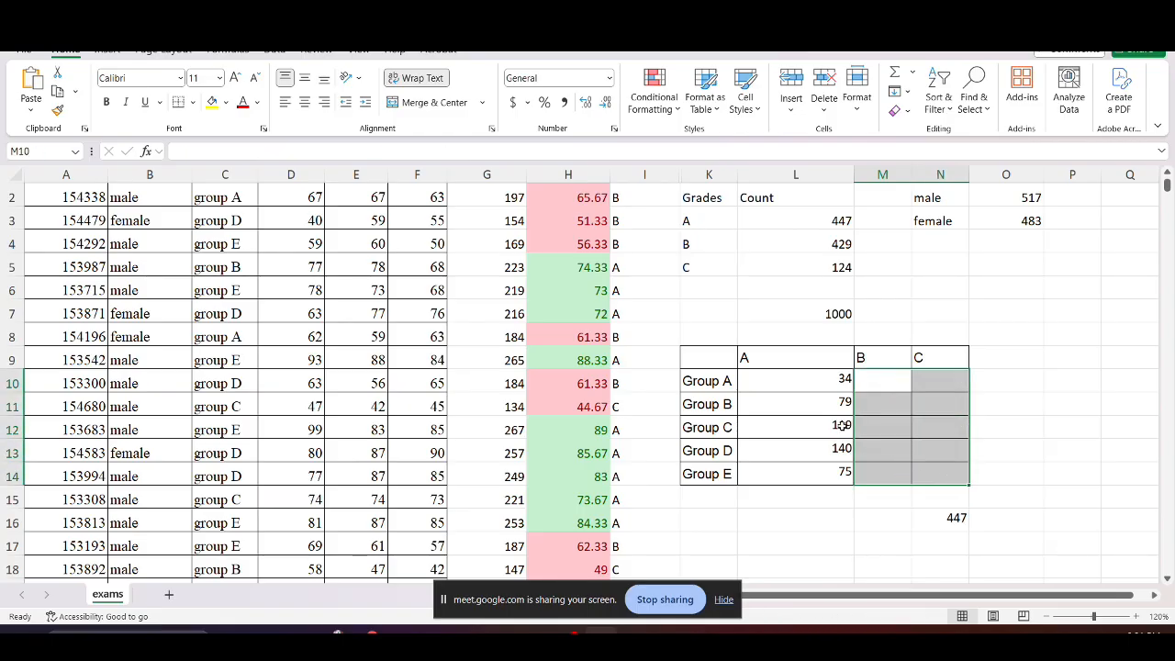
{"action": "left_click_drag", "start_coordinate": [821, 404], "coordinate": [821, 469]}
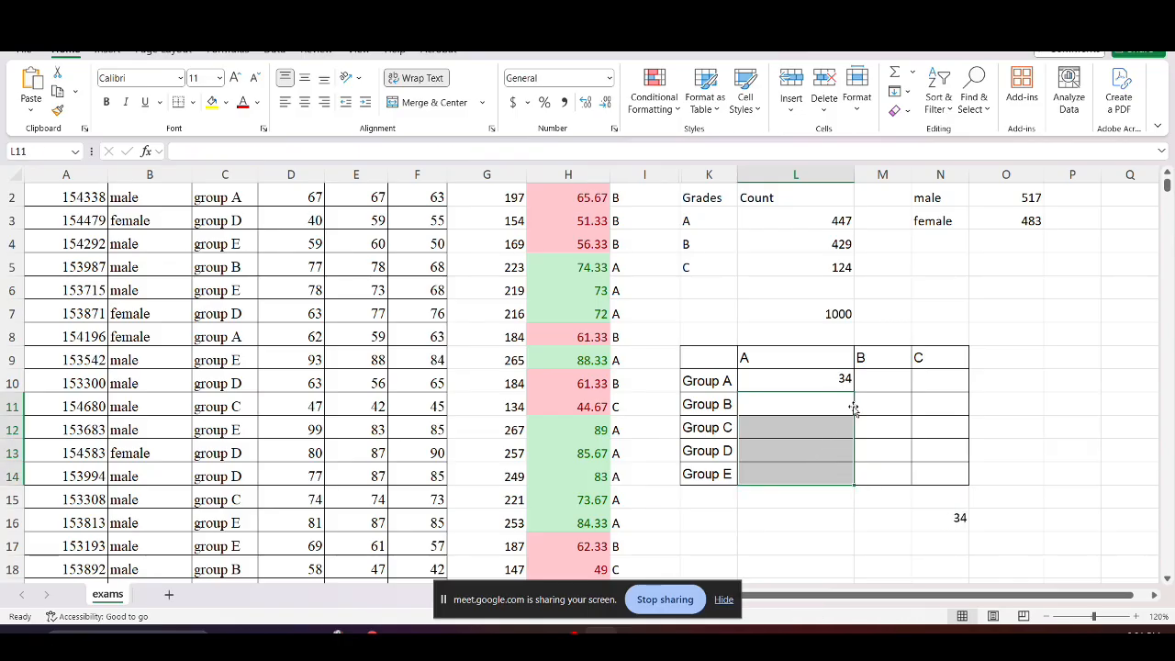
{"action": "key", "text": "Delete"}
Fill L10's COUNTIFS formula across and down the emptied table through L10:N14, and check the references in M13
{"action": "left_click", "coordinate": [883, 426]}
{"action": "left_click", "coordinate": [839, 384]}
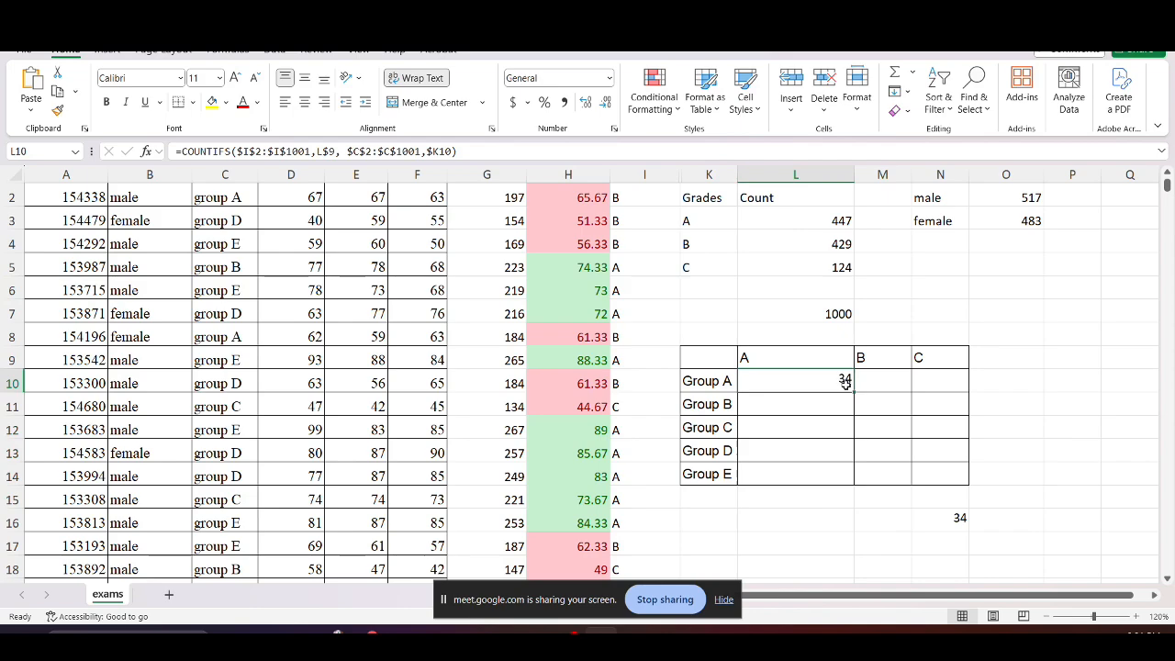
{"action": "left_click_drag", "start_coordinate": [857, 391], "coordinate": [969, 485]}
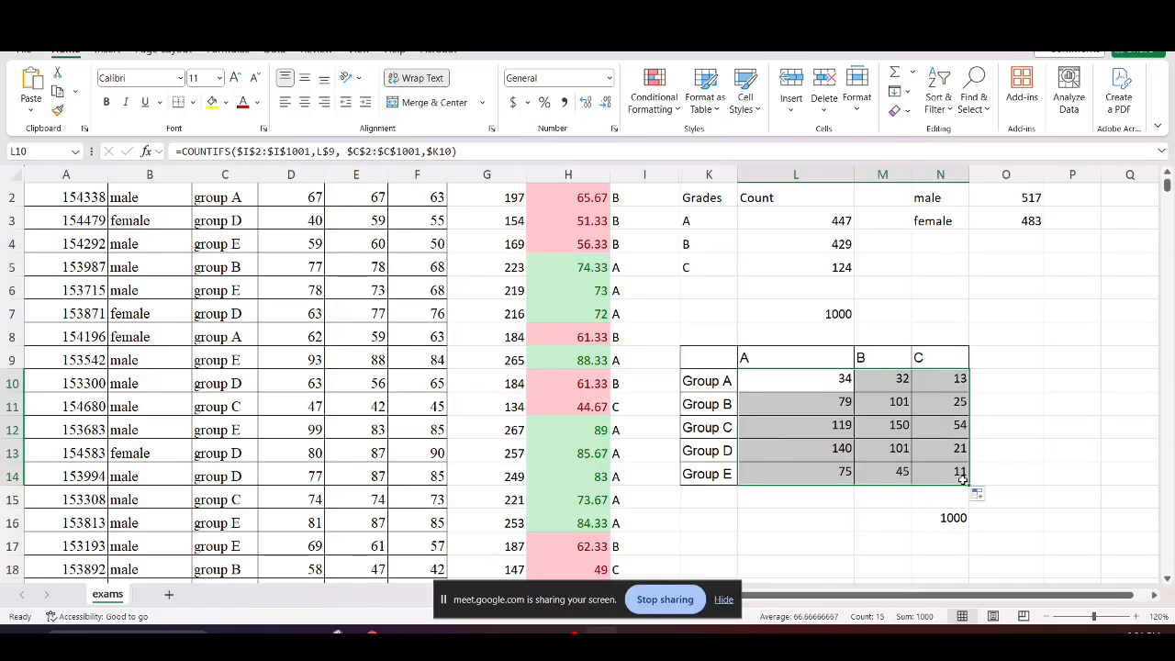
{"action": "left_click", "coordinate": [892, 444]}
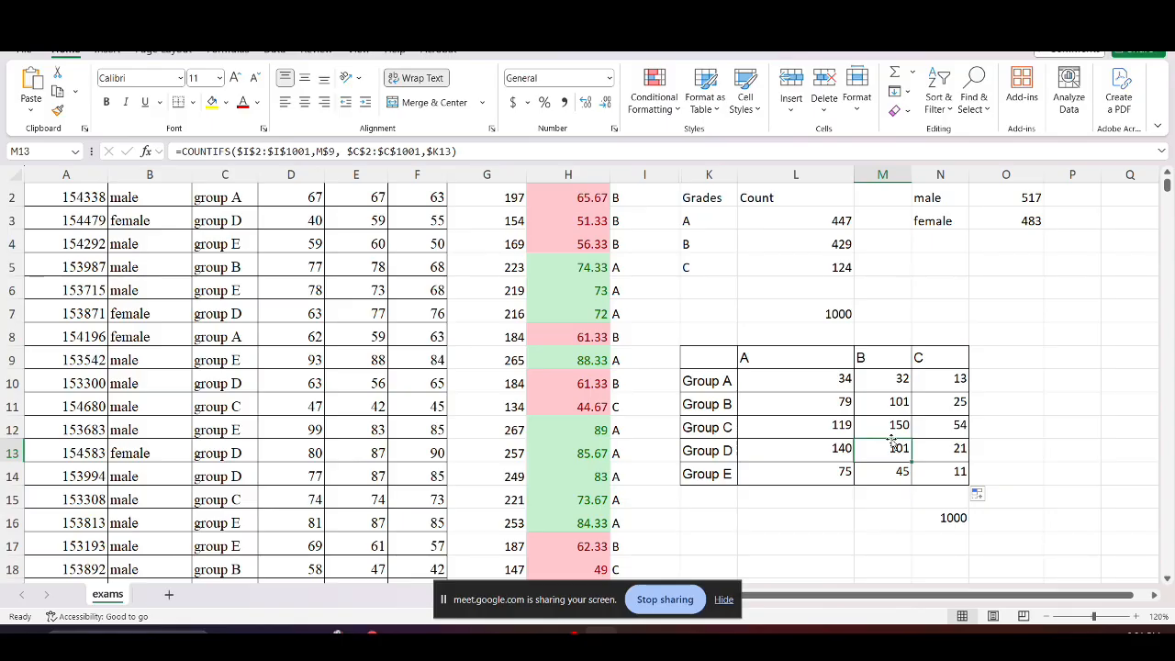
Switch to the Lab 06 Classwork document in Google Docs and read the chart requirements of tasks 5 and 6
{"action": "key", "text": "alt+Tab"}
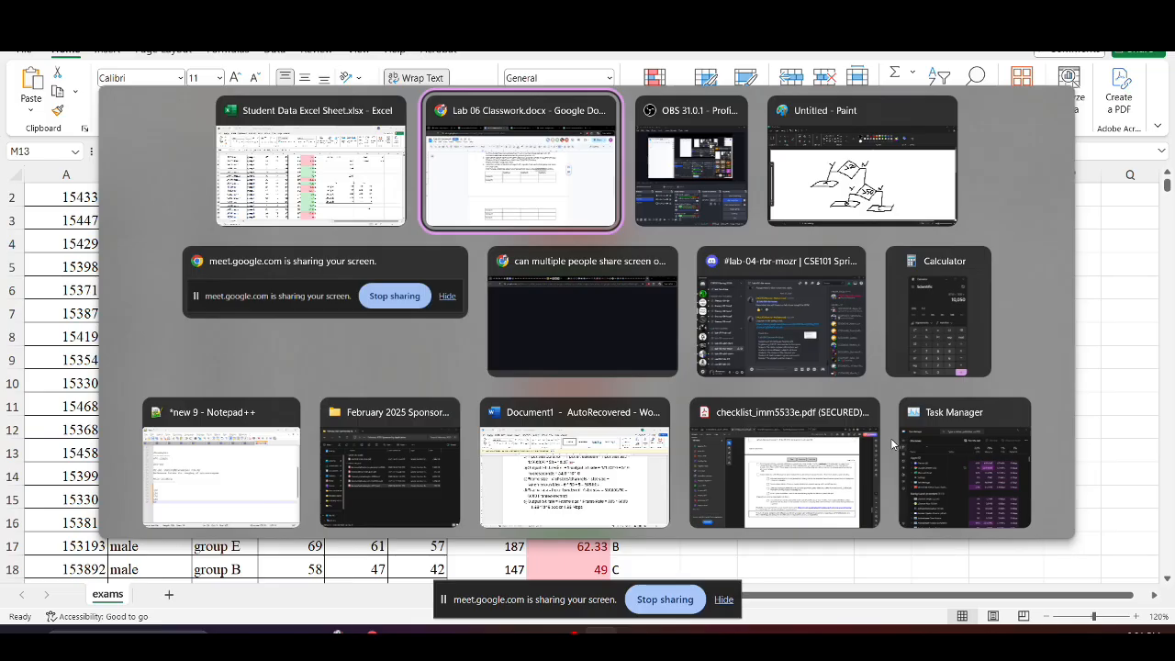
{"action": "key", "text": "alt+Tab"}
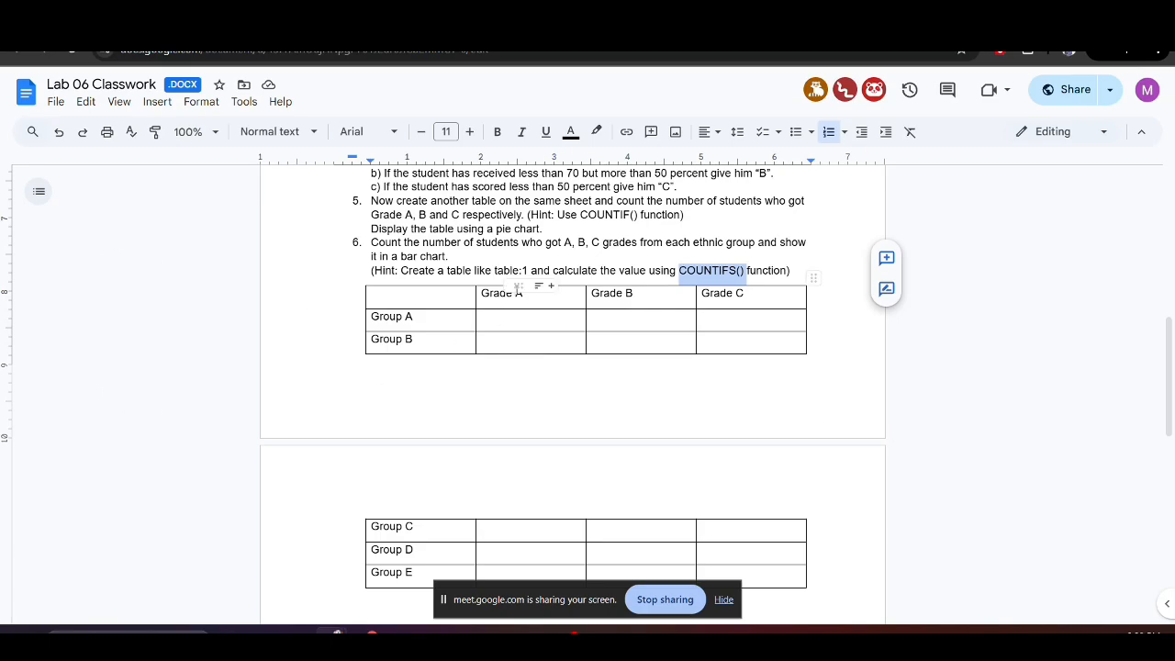
{"action": "scroll", "coordinate": [538, 285], "scroll_direction": "down", "scroll_amount": 2}
{"action": "scroll", "coordinate": [538, 267], "scroll_direction": "up", "scroll_amount": 3}
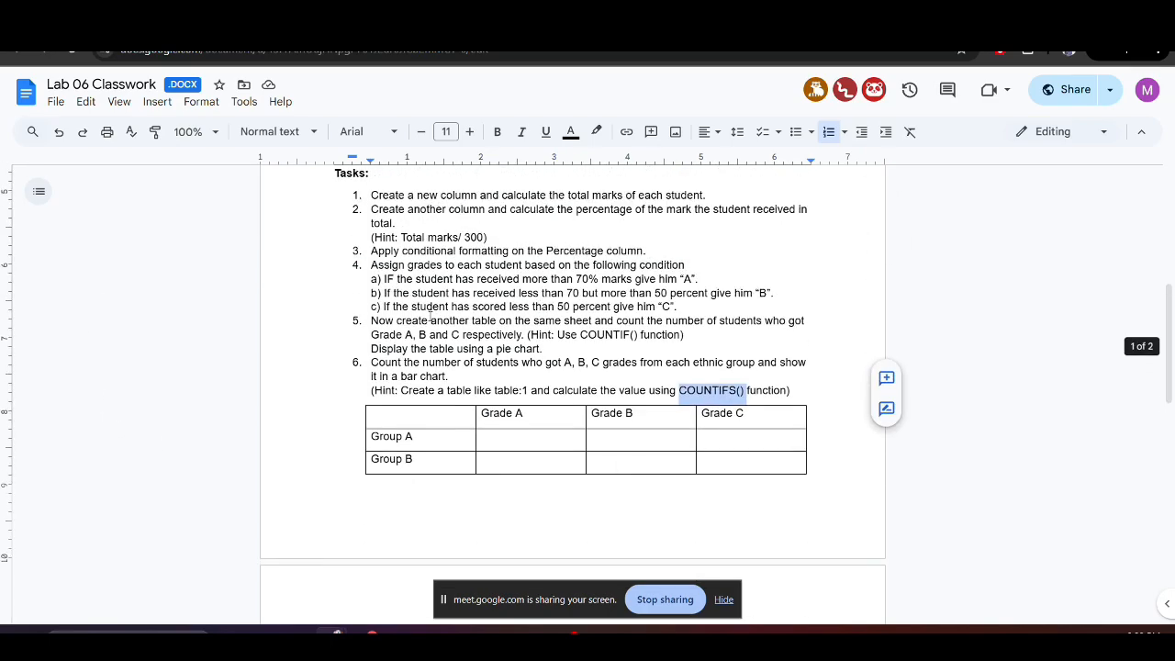
{"action": "left_click", "coordinate": [401, 323]}
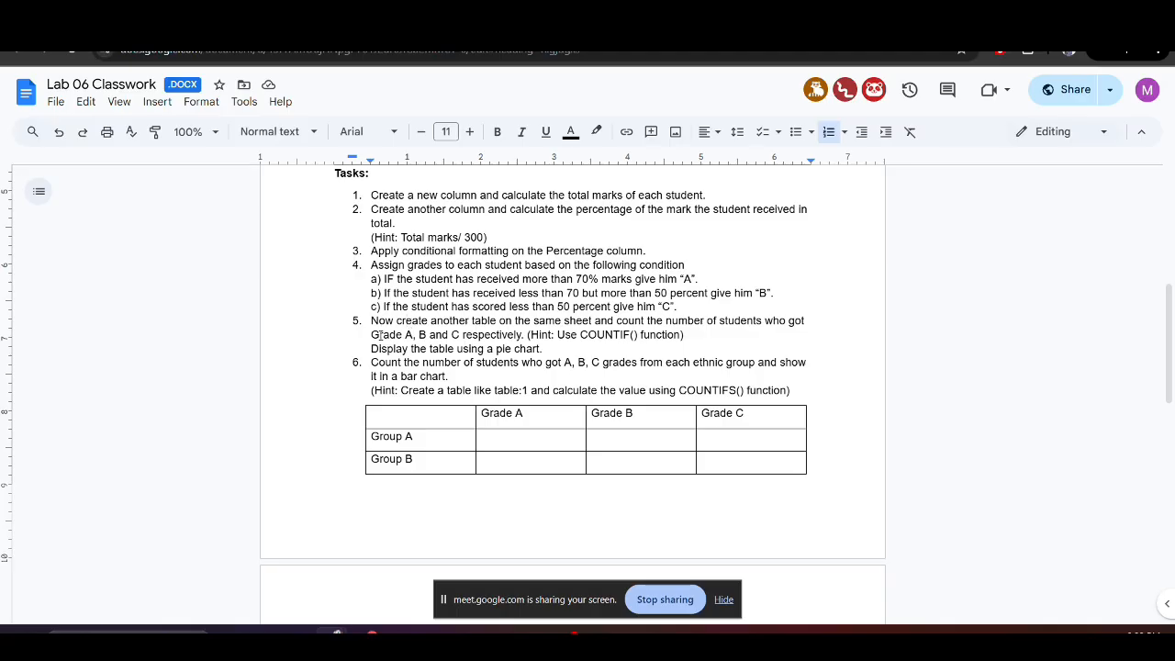
{"action": "left_click_drag", "start_coordinate": [364, 326], "coordinate": [566, 348]}
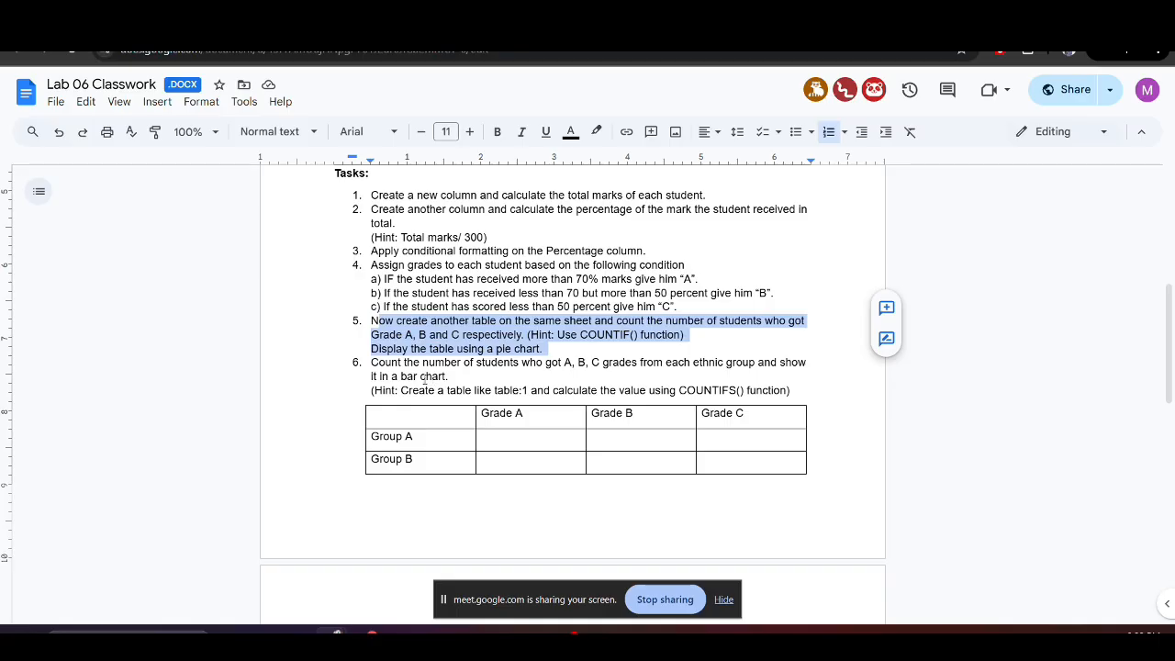
{"action": "left_click_drag", "start_coordinate": [364, 367], "coordinate": [496, 373]}
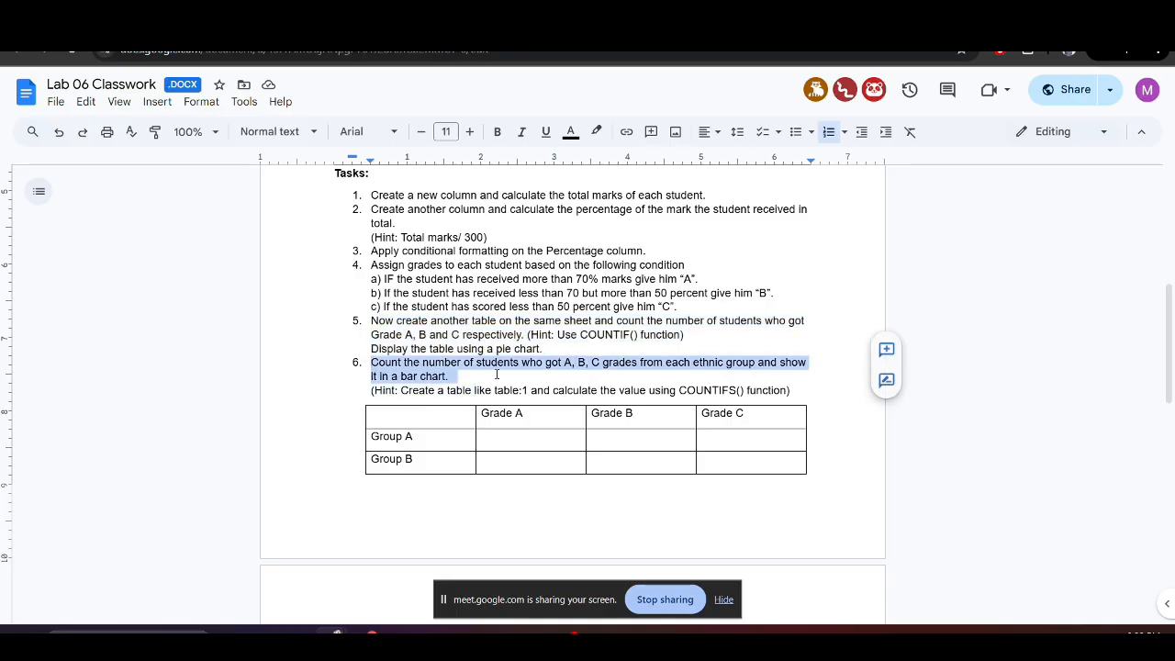
Switch back to the Student Data workbook in Excel and insert a pie chart of the grade counts in K2:L5
{"action": "key", "text": "alt+Tab"}
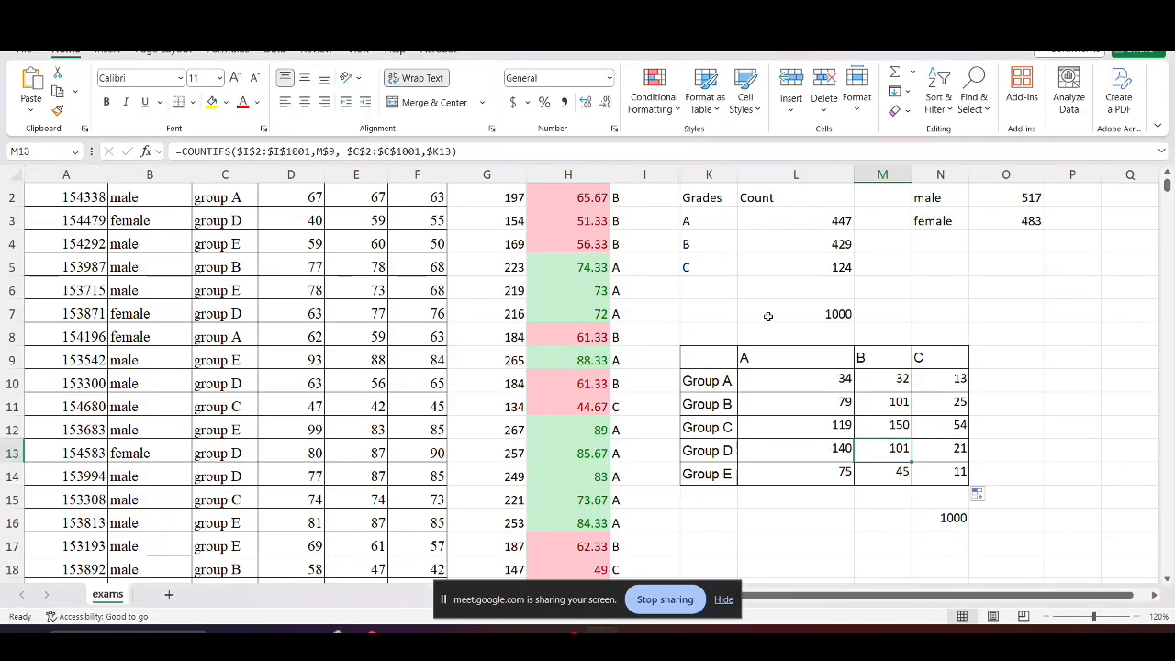
{"action": "scroll", "coordinate": [768, 316], "scroll_direction": "up", "scroll_amount": 1}
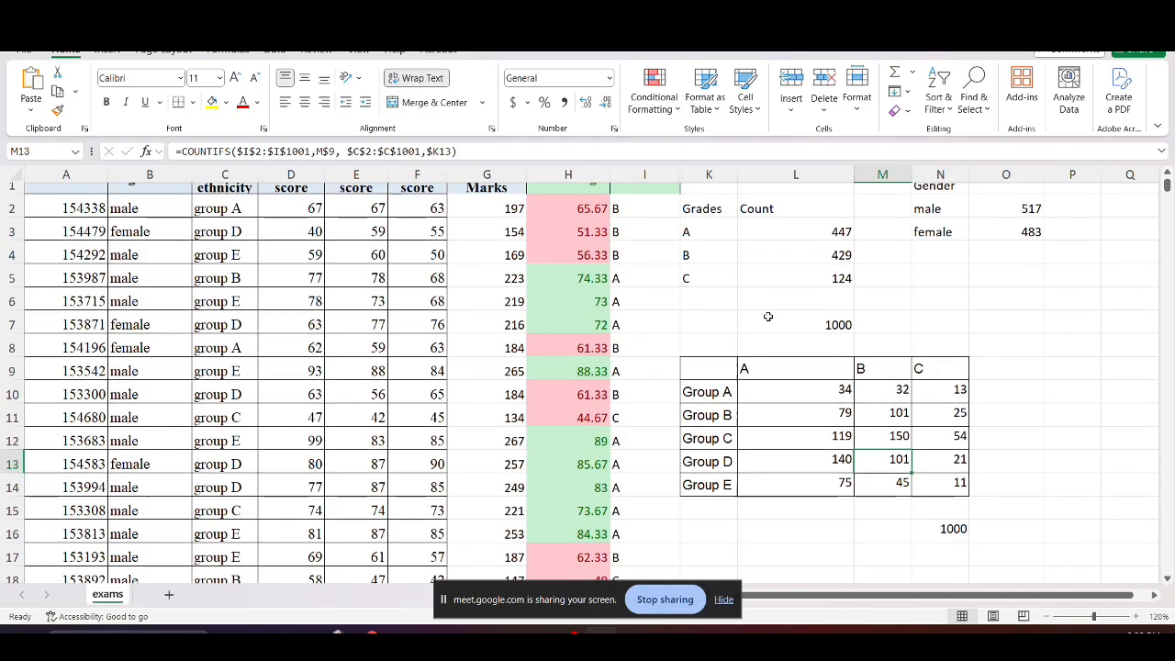
{"action": "left_click", "coordinate": [700, 209]}
{"action": "left_click_drag", "start_coordinate": [699, 209], "coordinate": [811, 276]}
{"action": "left_click", "coordinate": [714, 320]}
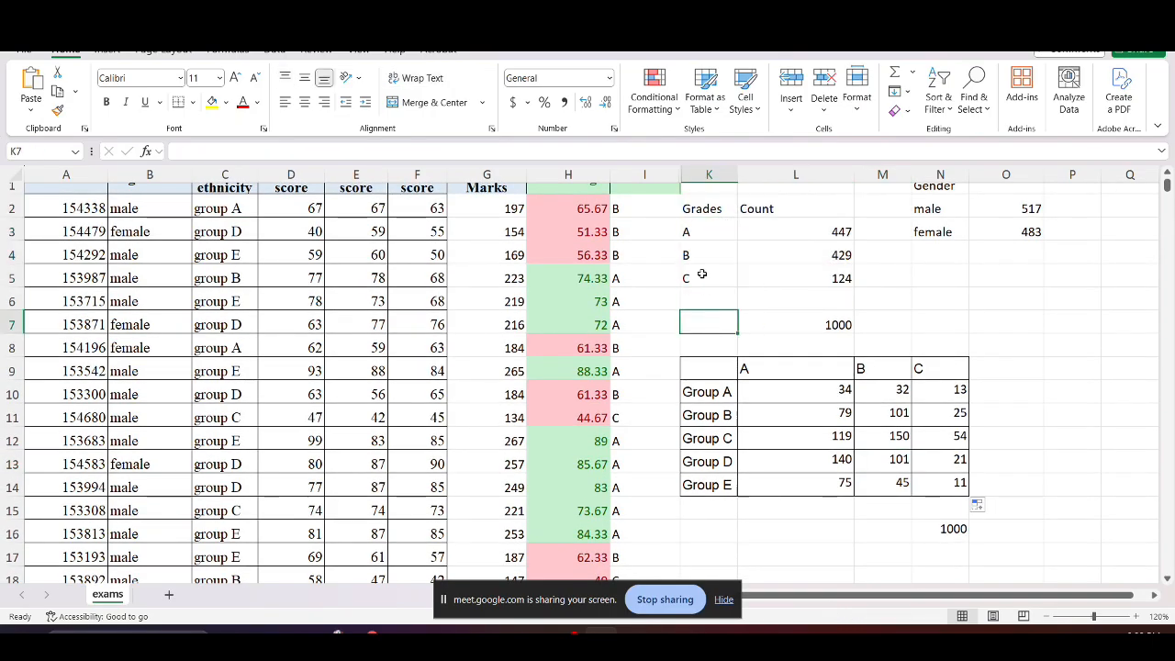
{"action": "left_click", "coordinate": [692, 209]}
{"action": "left_click_drag", "start_coordinate": [693, 209], "coordinate": [811, 276]}
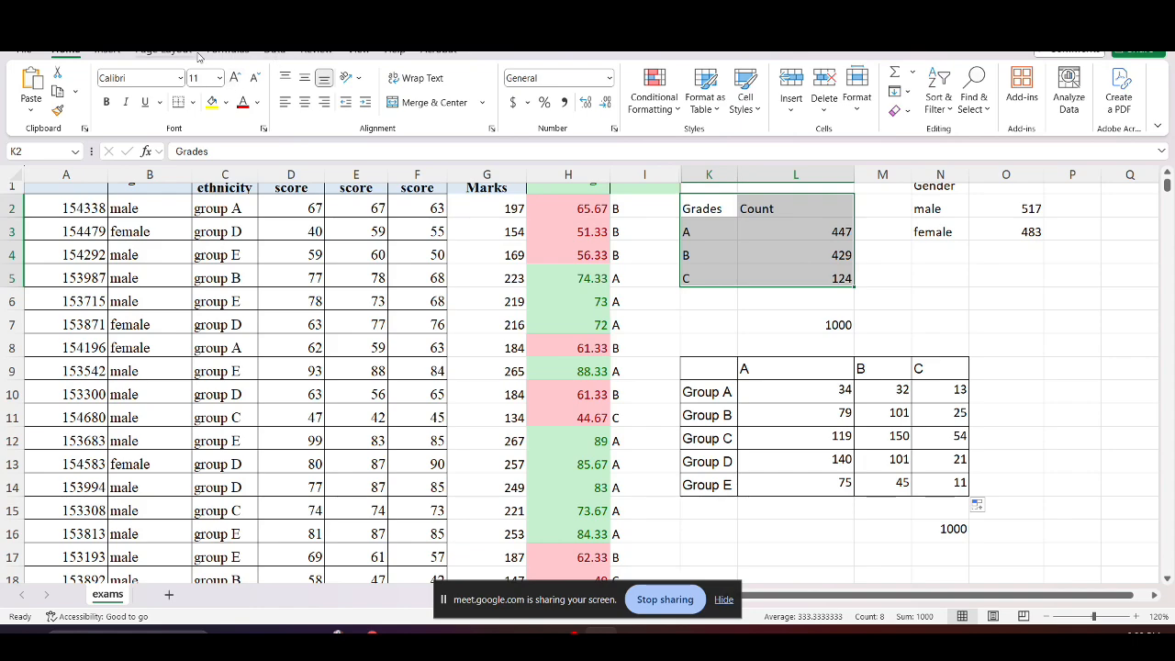
{"action": "left_click", "coordinate": [105, 52]}
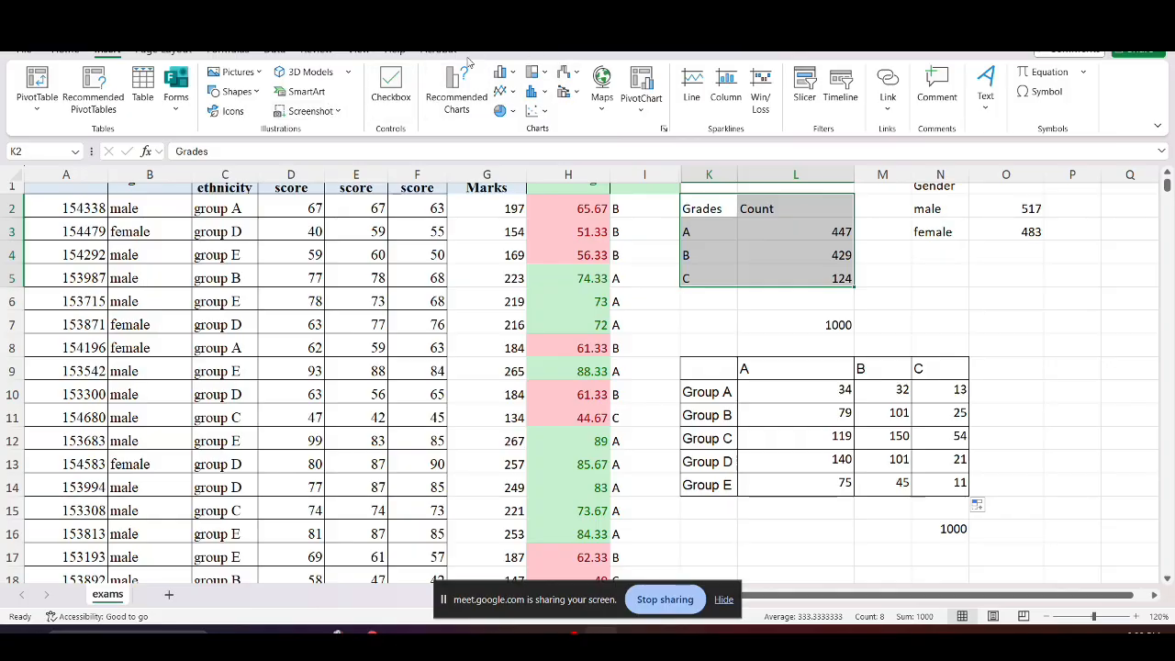
{"action": "left_click", "coordinate": [513, 111]}
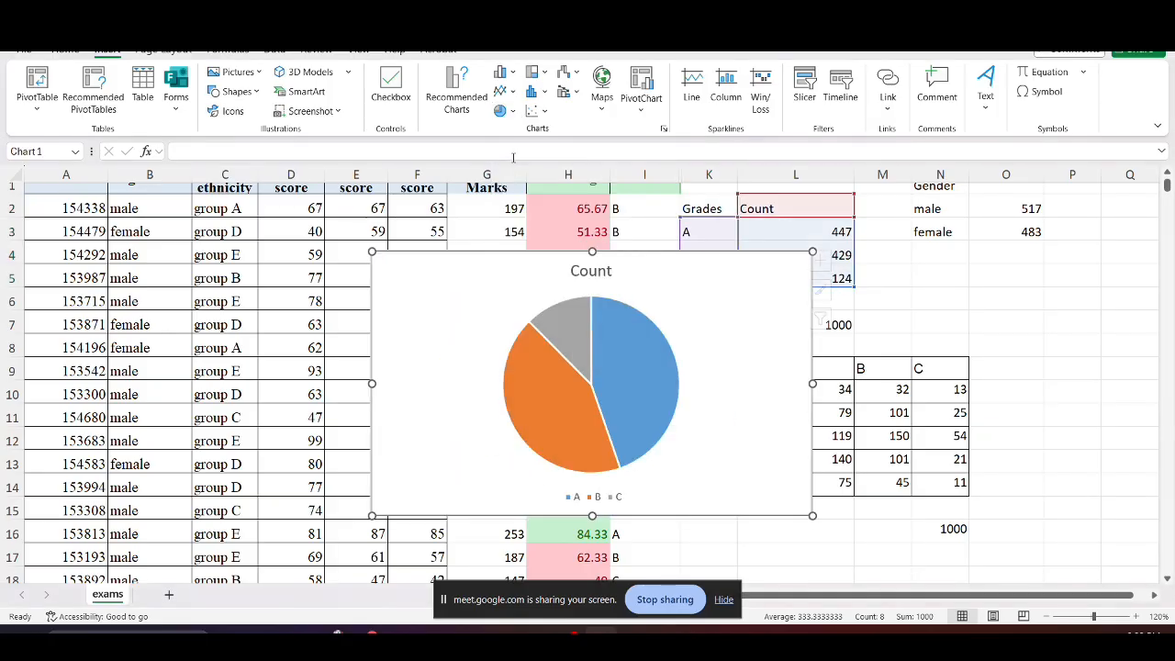
{"action": "left_click", "coordinate": [514, 164]}
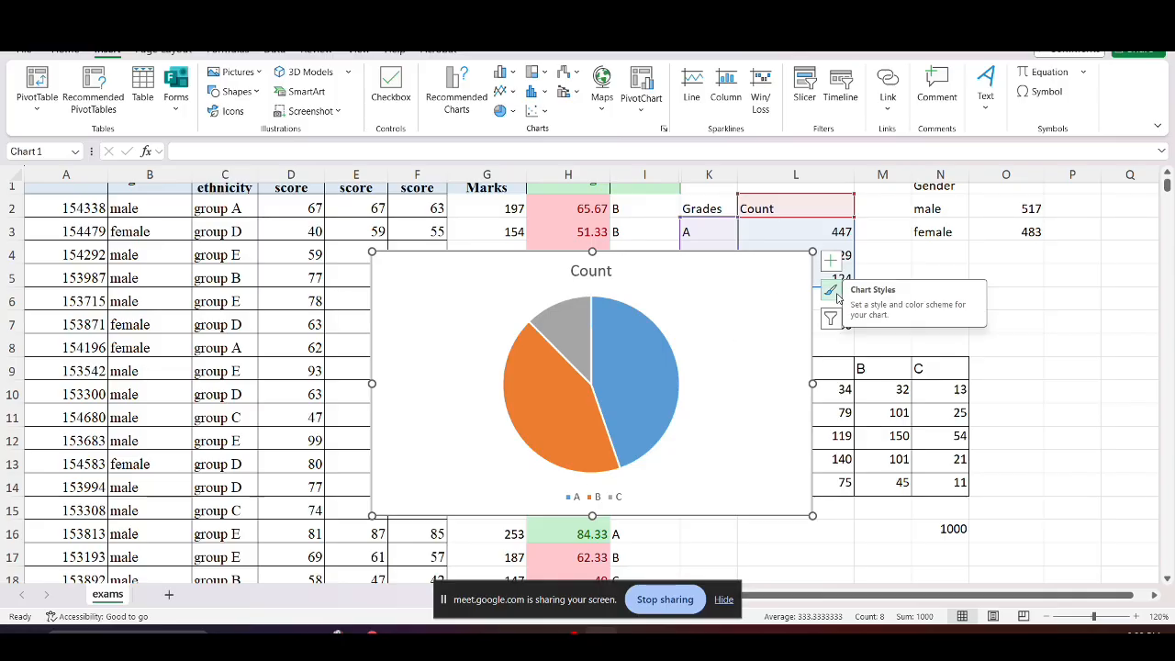
Apply the grey gradient chart style with dark percentage labels to the pie chart of grade counts
{"action": "left_click", "coordinate": [831, 320]}
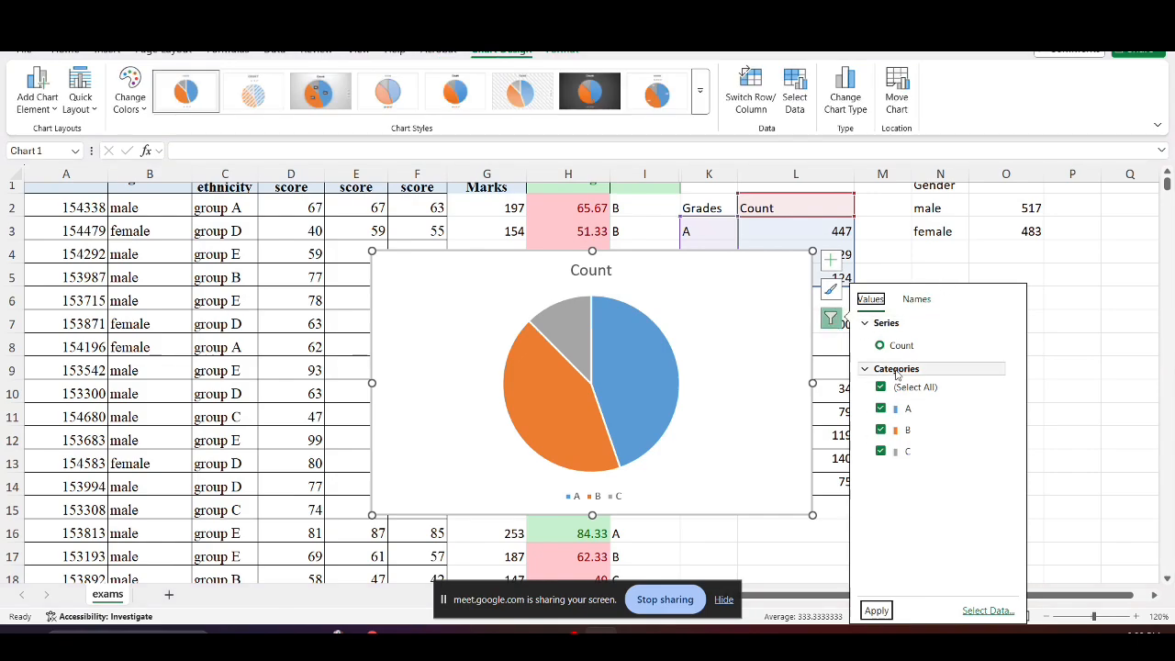
{"action": "left_click", "coordinate": [831, 291]}
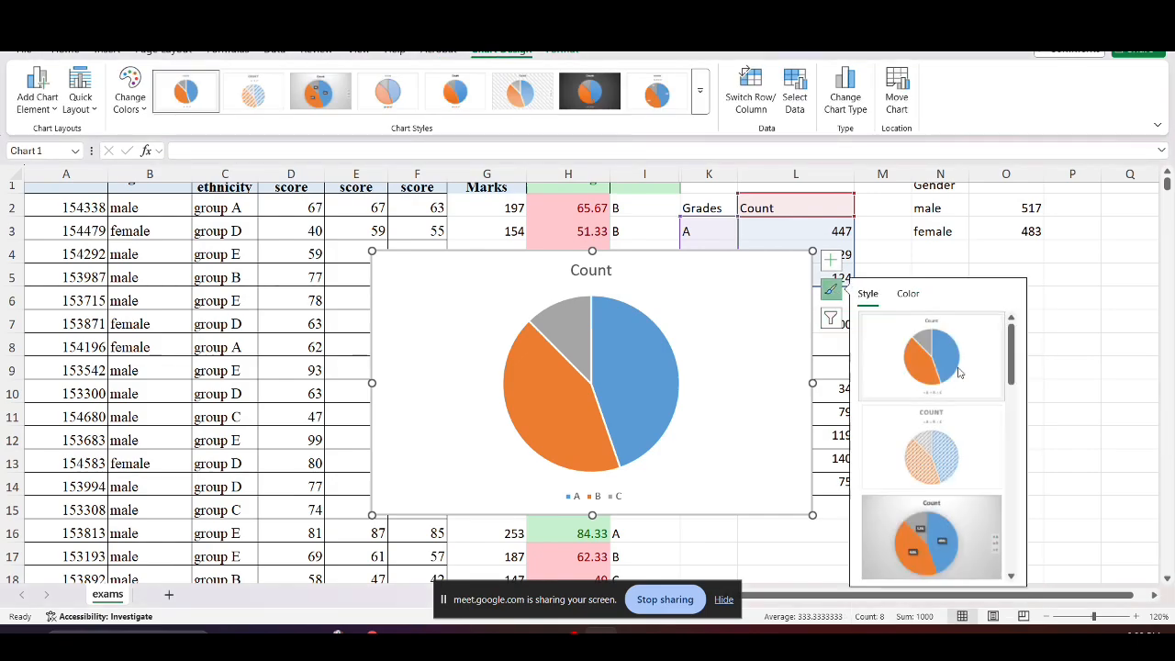
{"action": "scroll", "coordinate": [1014, 377], "scroll_direction": "down", "scroll_amount": 3}
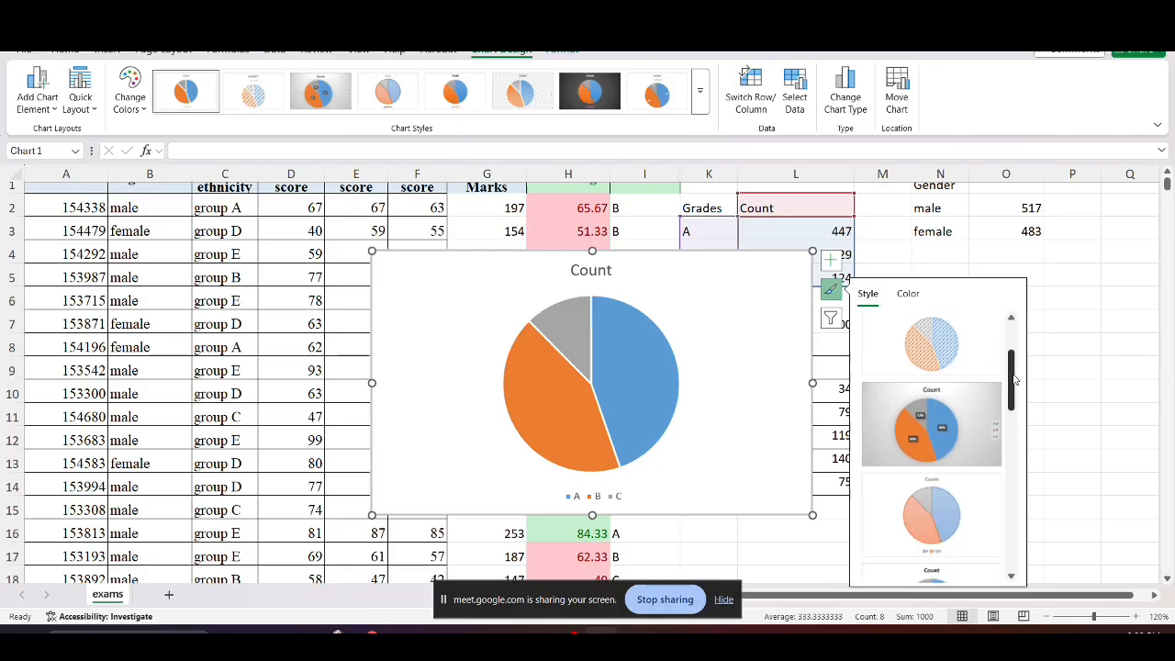
{"action": "left_click", "coordinate": [960, 357]}
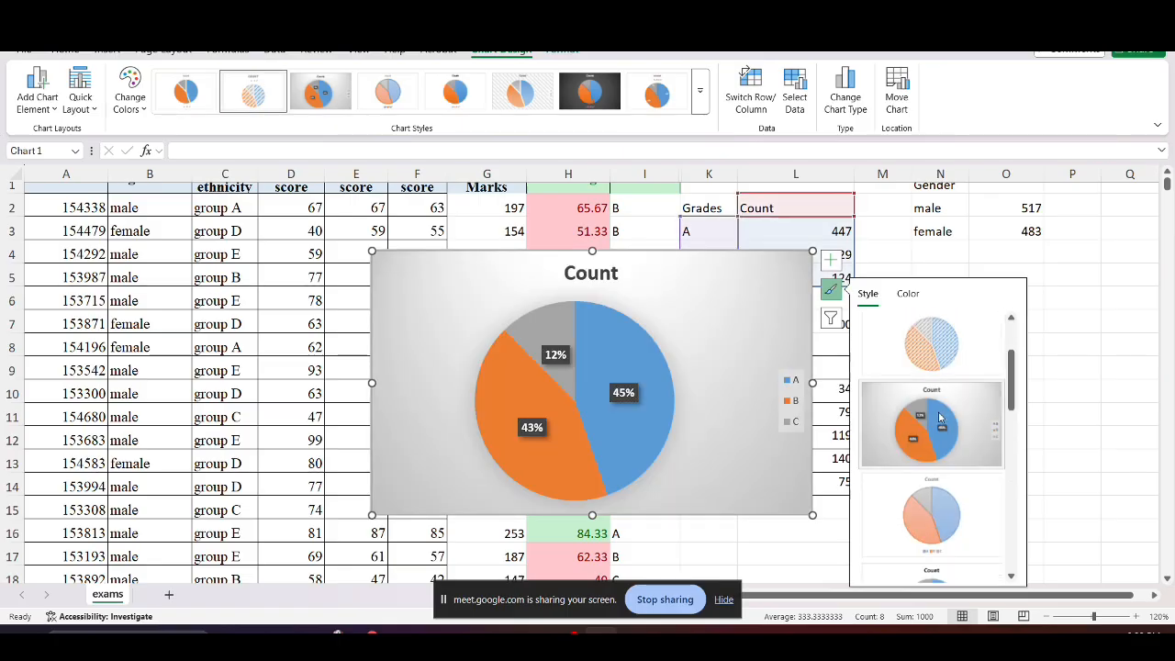
{"action": "left_click", "coordinate": [939, 417]}
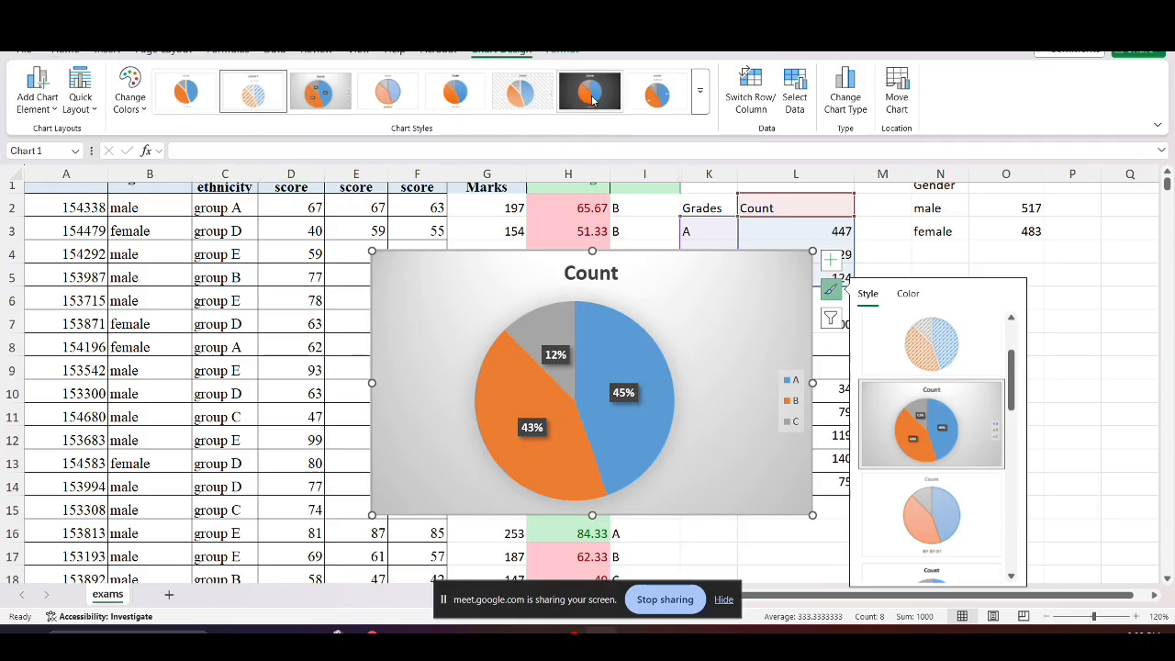
Check the title, data label and legend options for the pie chart, and delete the chart from the sheet
{"action": "left_click", "coordinate": [52, 109]}
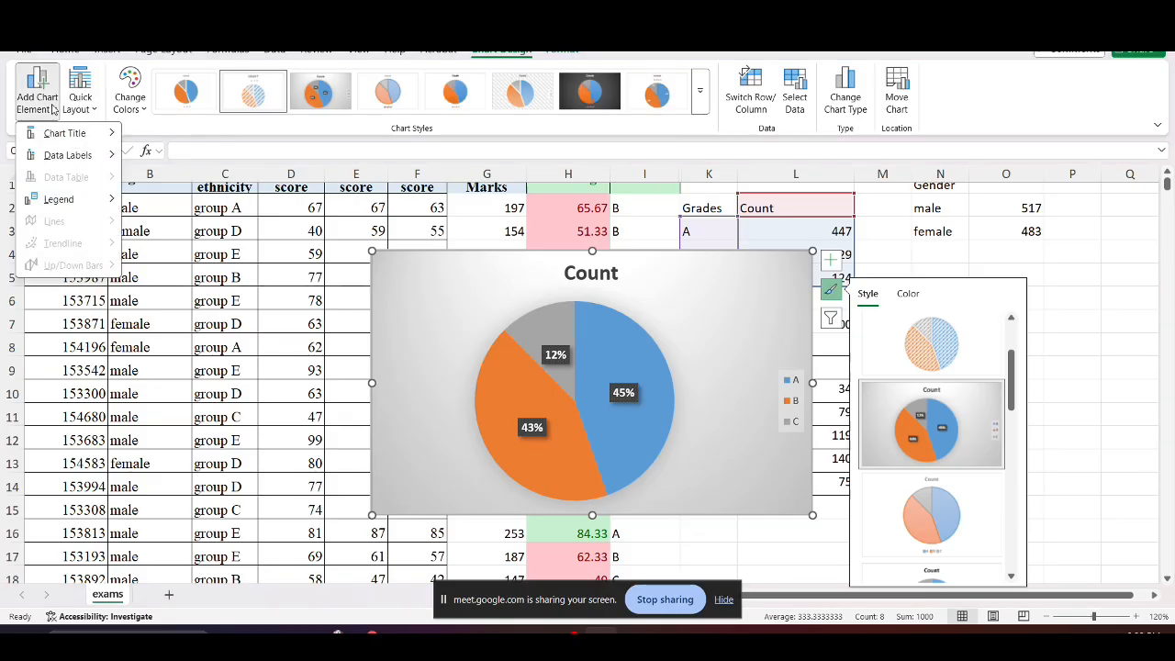
{"action": "mouse_move", "coordinate": [62, 134]}
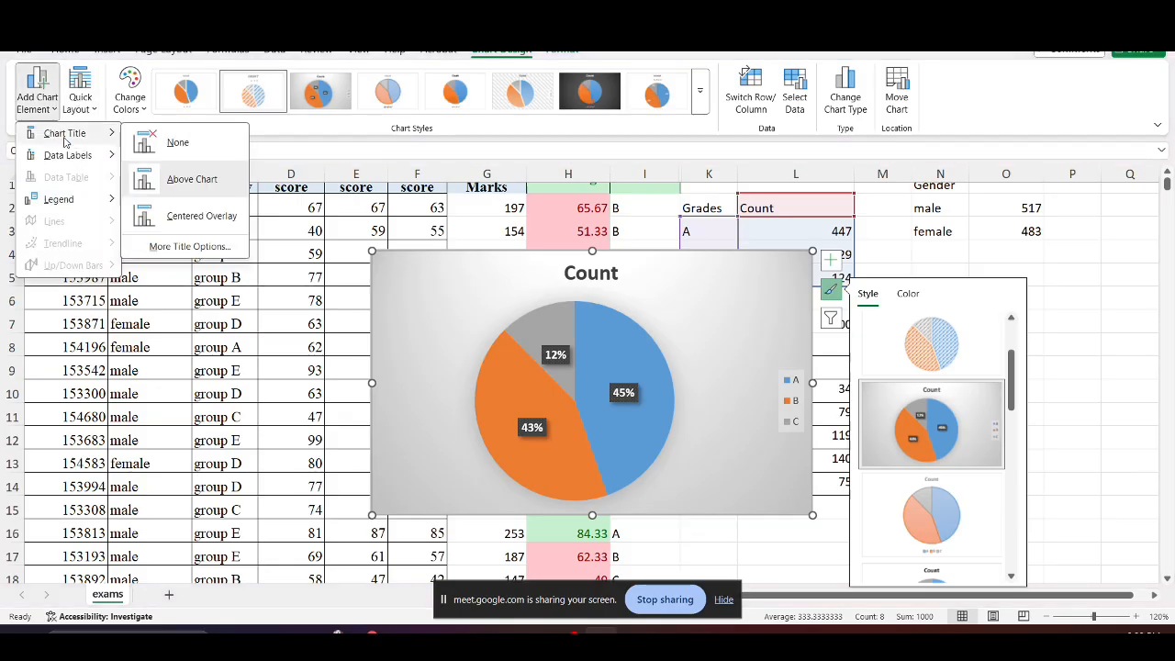
{"action": "mouse_move", "coordinate": [70, 158]}
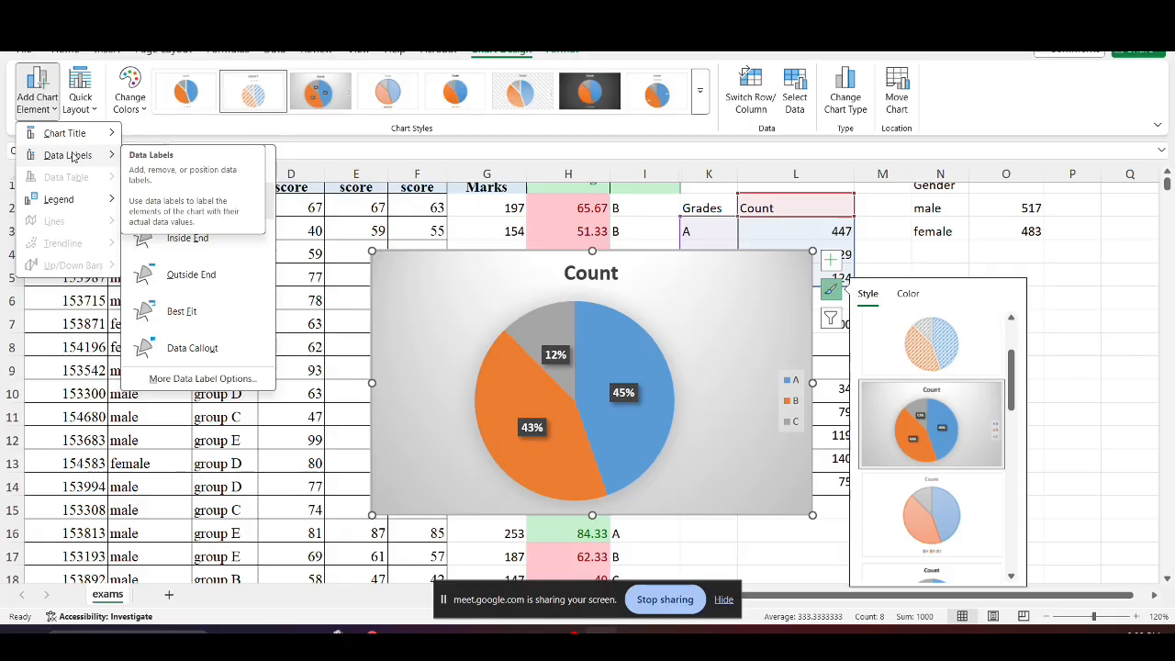
{"action": "mouse_move", "coordinate": [64, 207]}
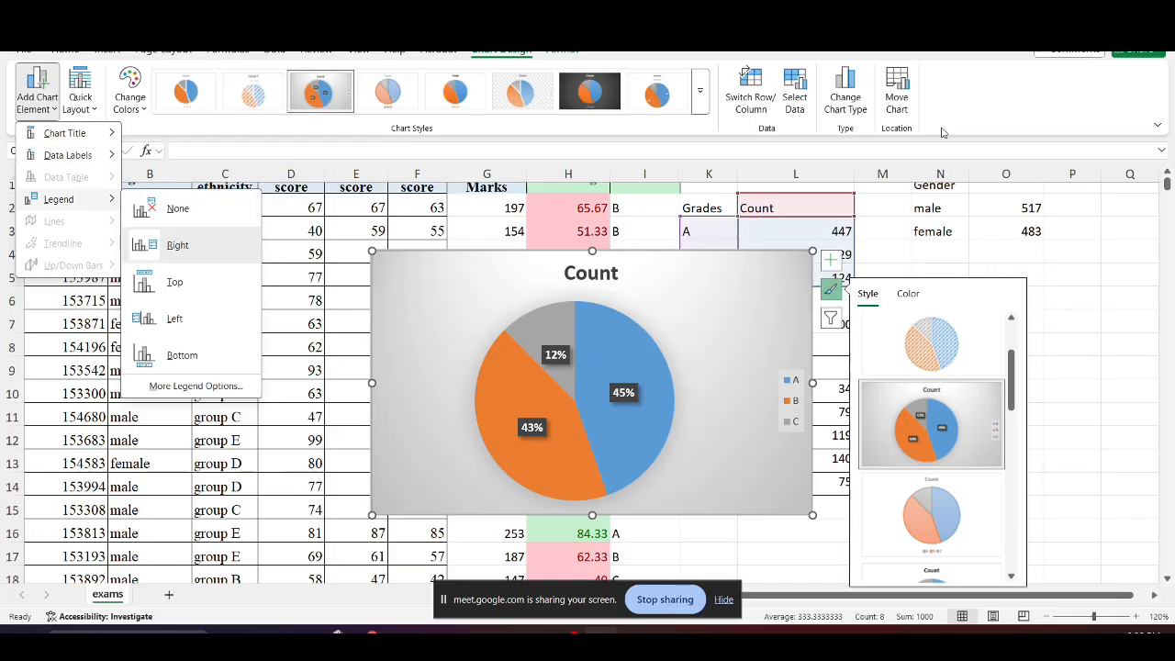
{"action": "left_click", "coordinate": [708, 293]}
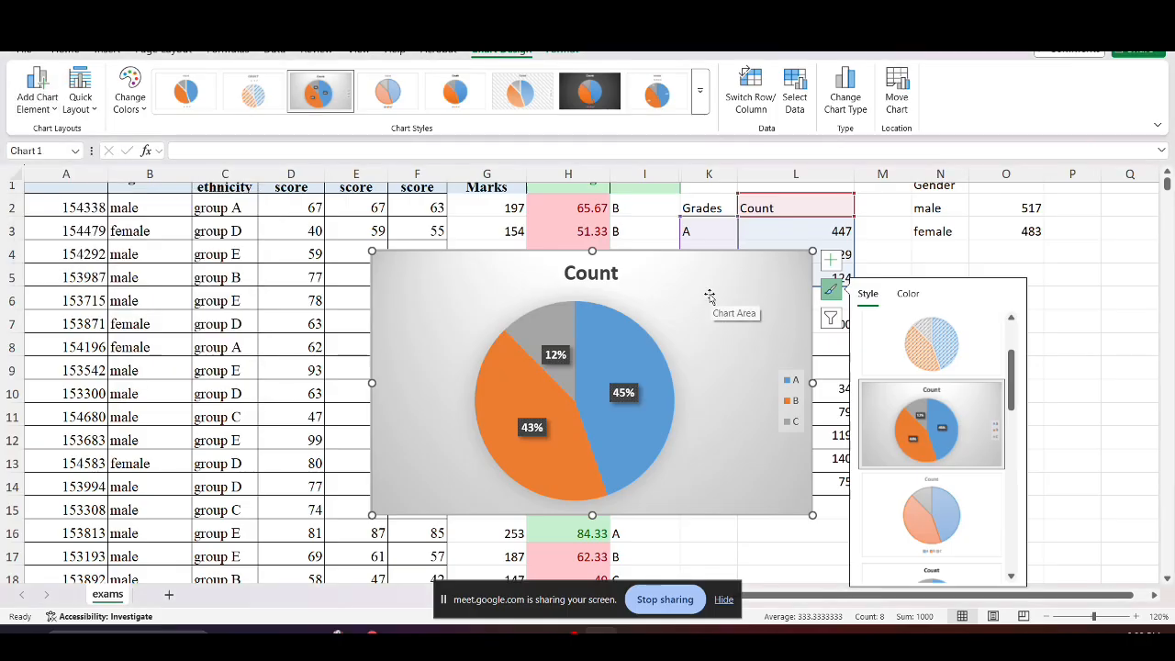
{"action": "key", "text": "Delete"}
{"action": "left_click", "coordinate": [964, 273]}
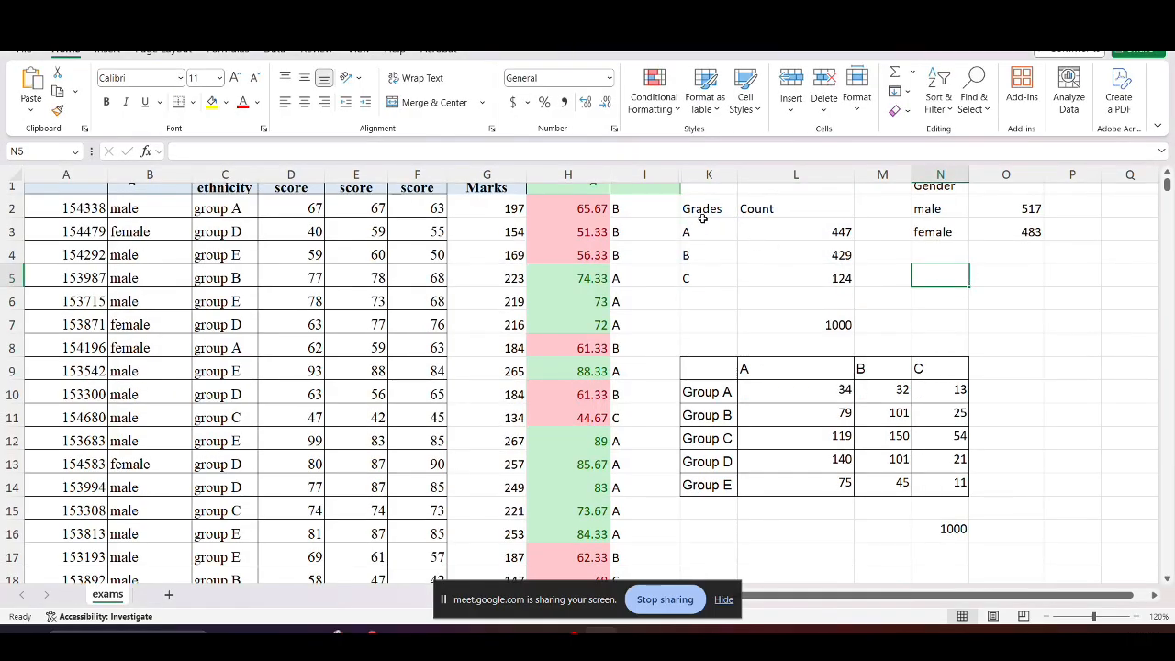
Insert a new 2-D pie chart from the grade counts in K2:L5
{"action": "left_click_drag", "start_coordinate": [695, 209], "coordinate": [769, 275]}
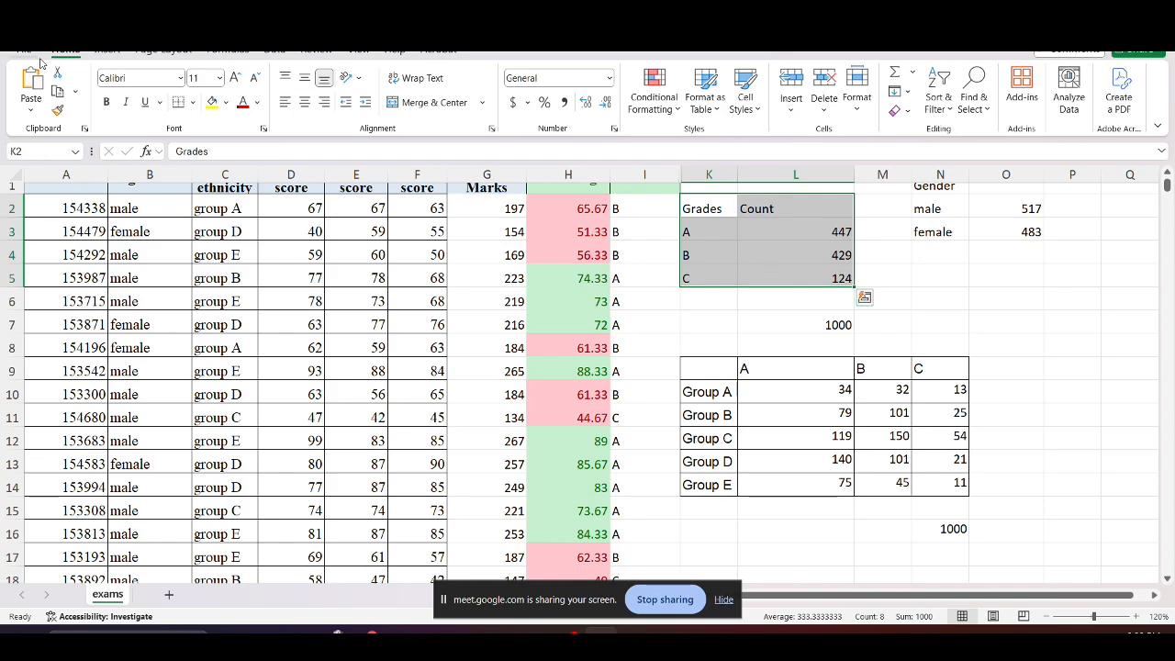
{"action": "left_click", "coordinate": [108, 50]}
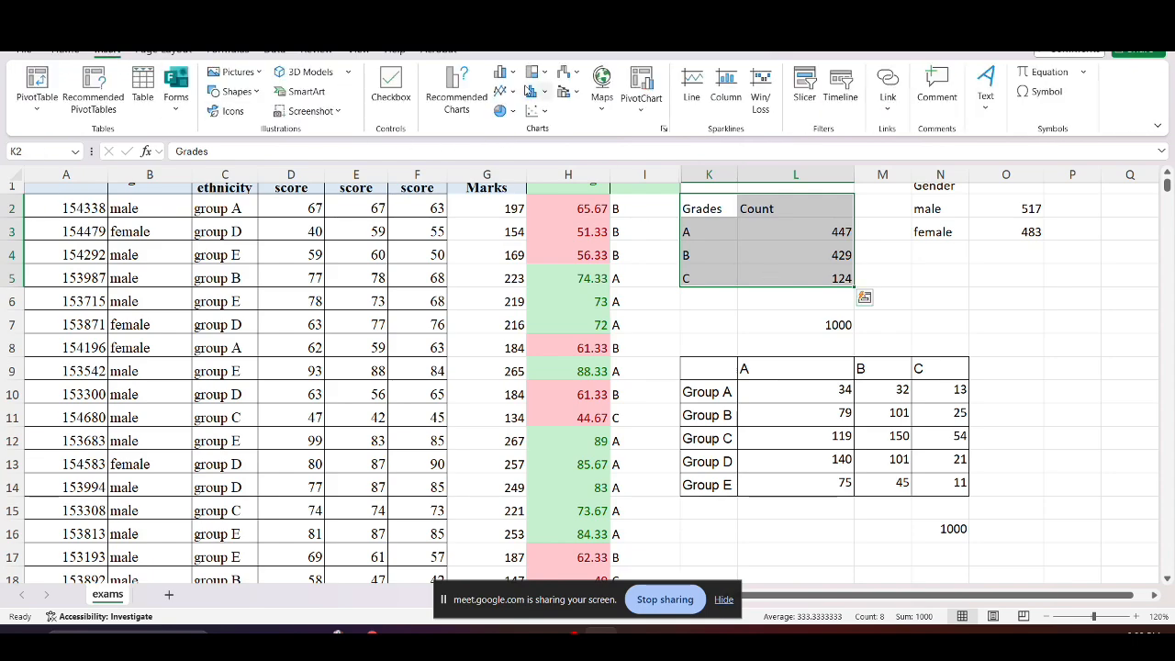
{"action": "left_click", "coordinate": [512, 111]}
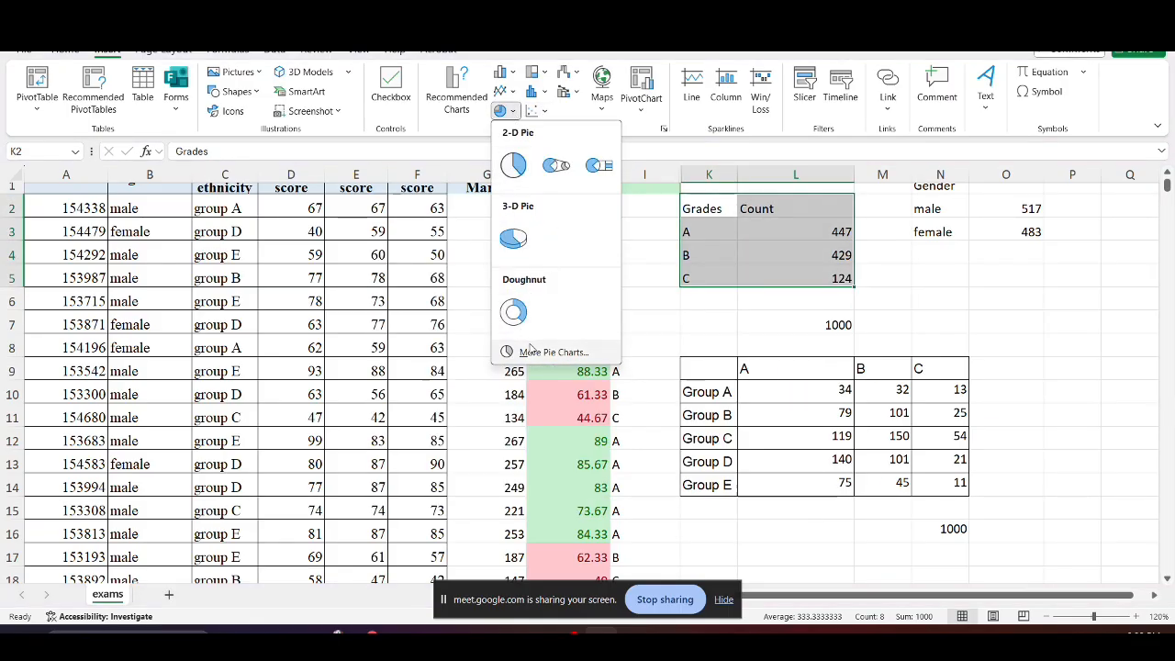
{"action": "left_click", "coordinate": [513, 166]}
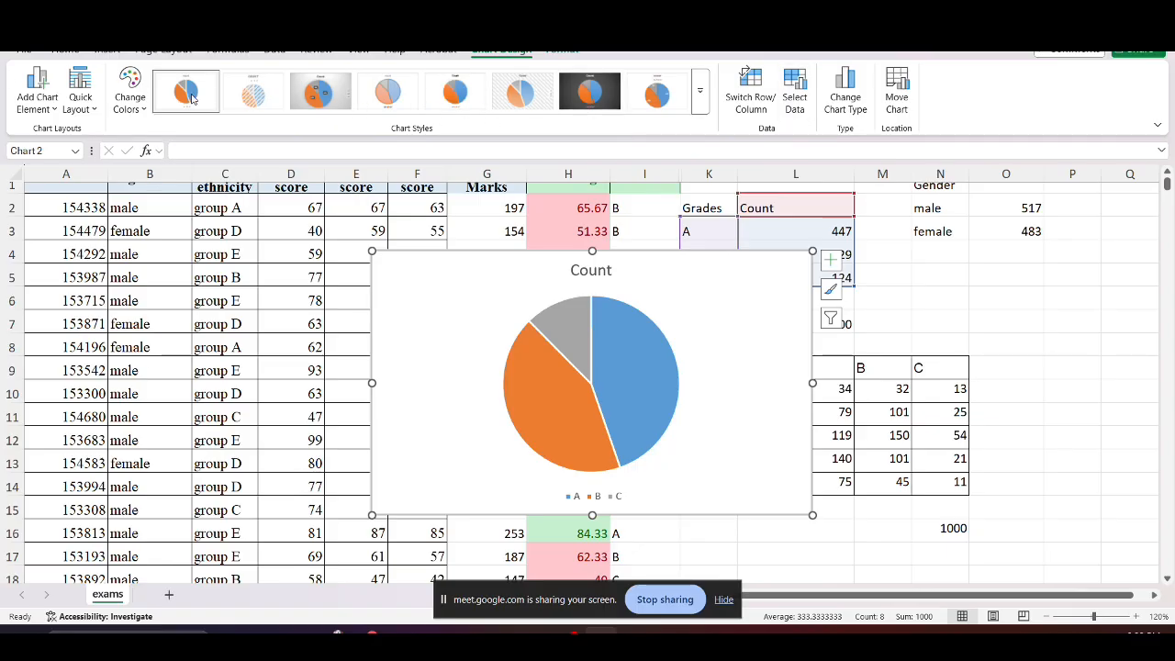
Apply the white style with percentage labels and a legend above the pie, and move the chart over columns B to G from row 2
{"action": "left_click", "coordinate": [700, 91]}
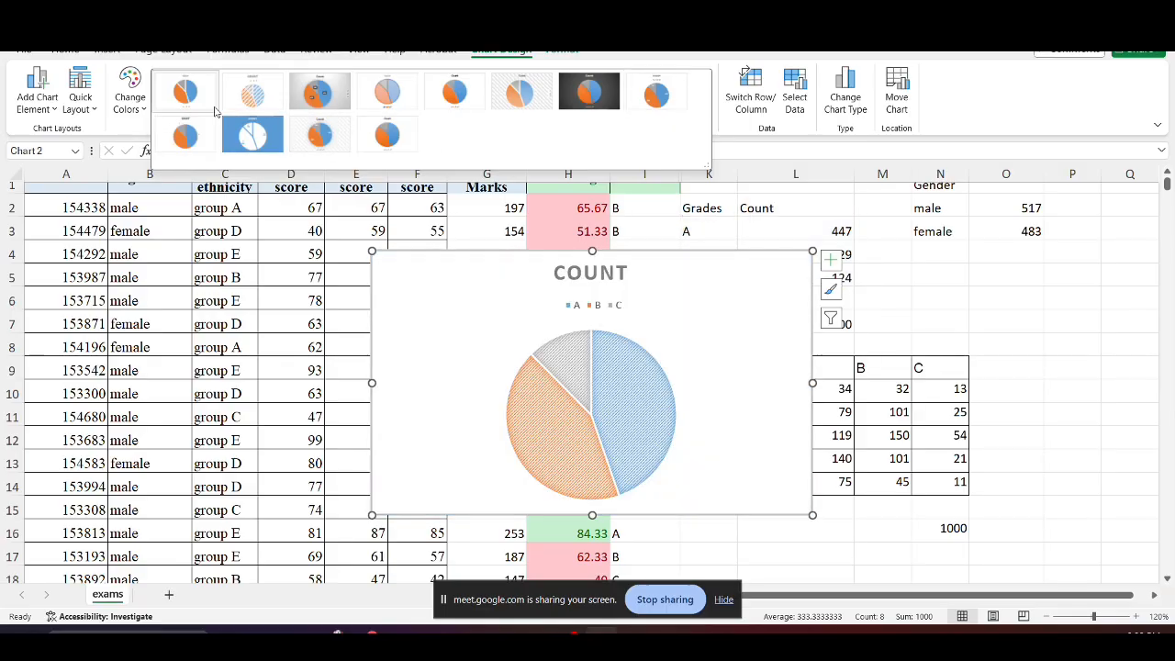
{"action": "left_click", "coordinate": [39, 99]}
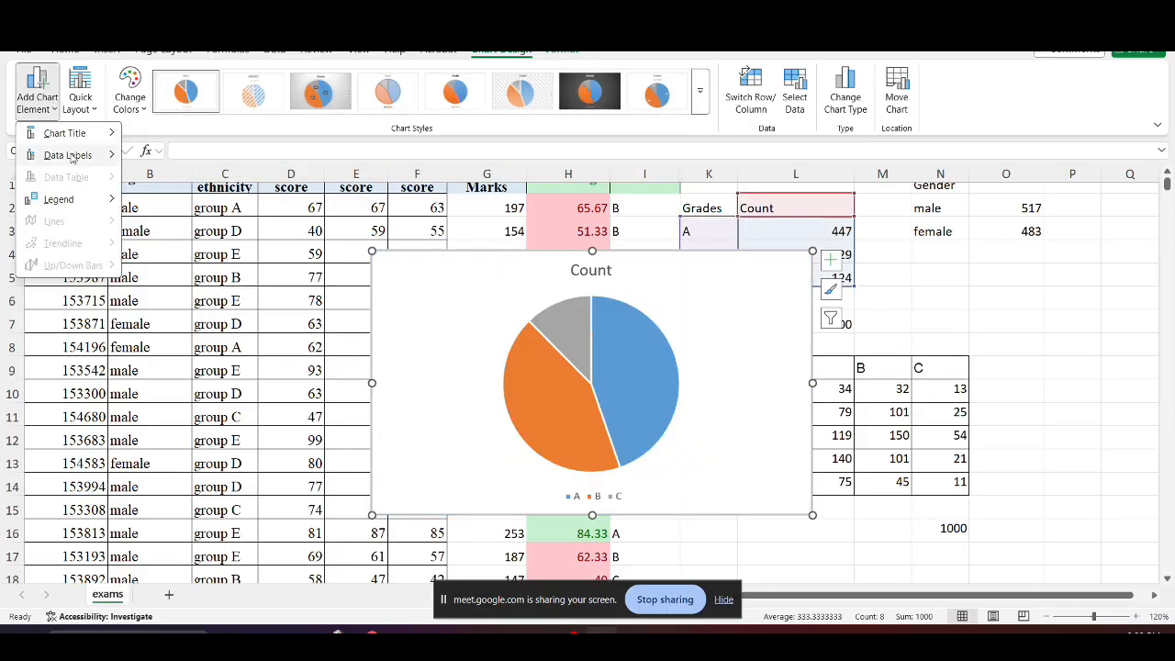
{"action": "mouse_move", "coordinate": [72, 157]}
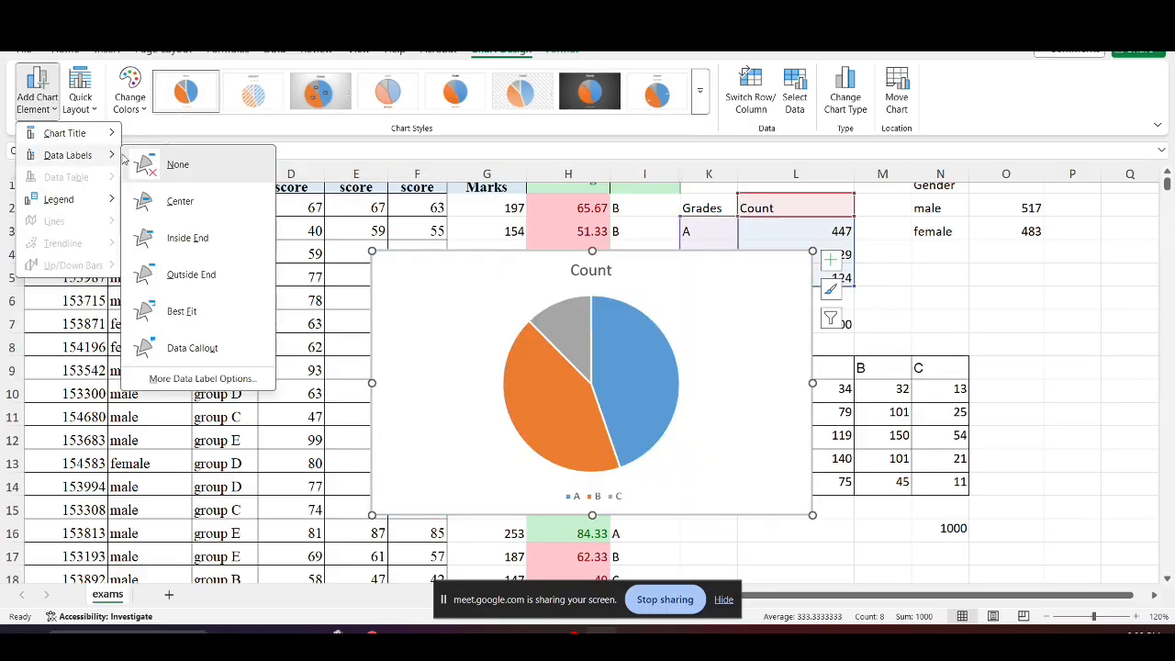
{"action": "left_click", "coordinate": [599, 101]}
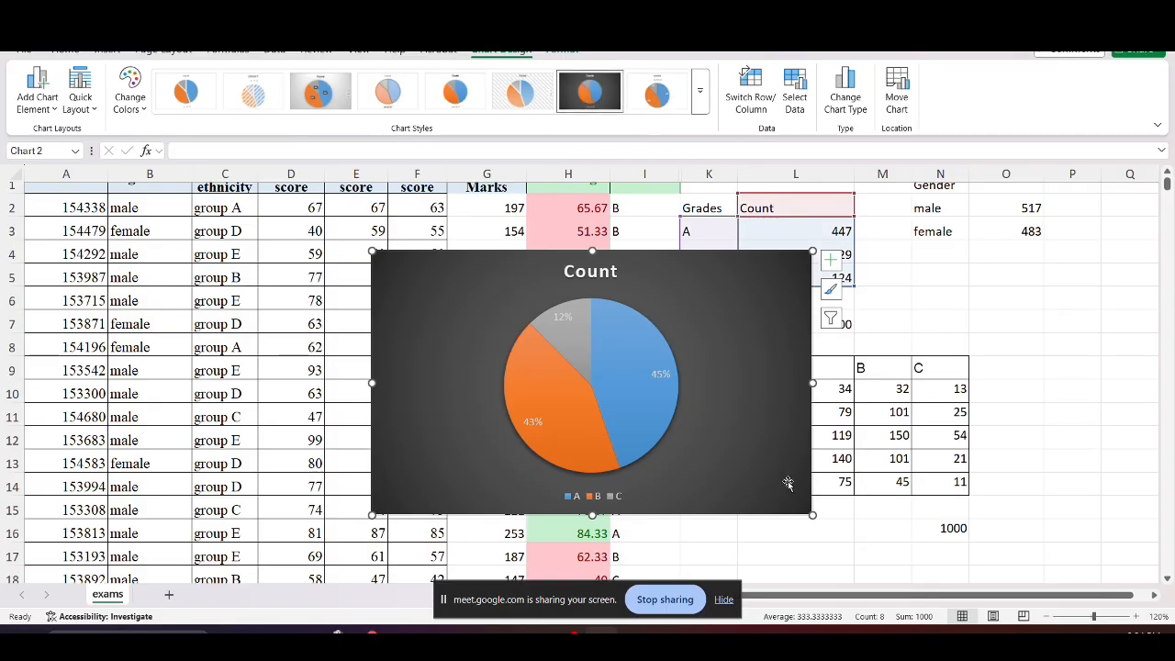
{"action": "left_click", "coordinate": [660, 97]}
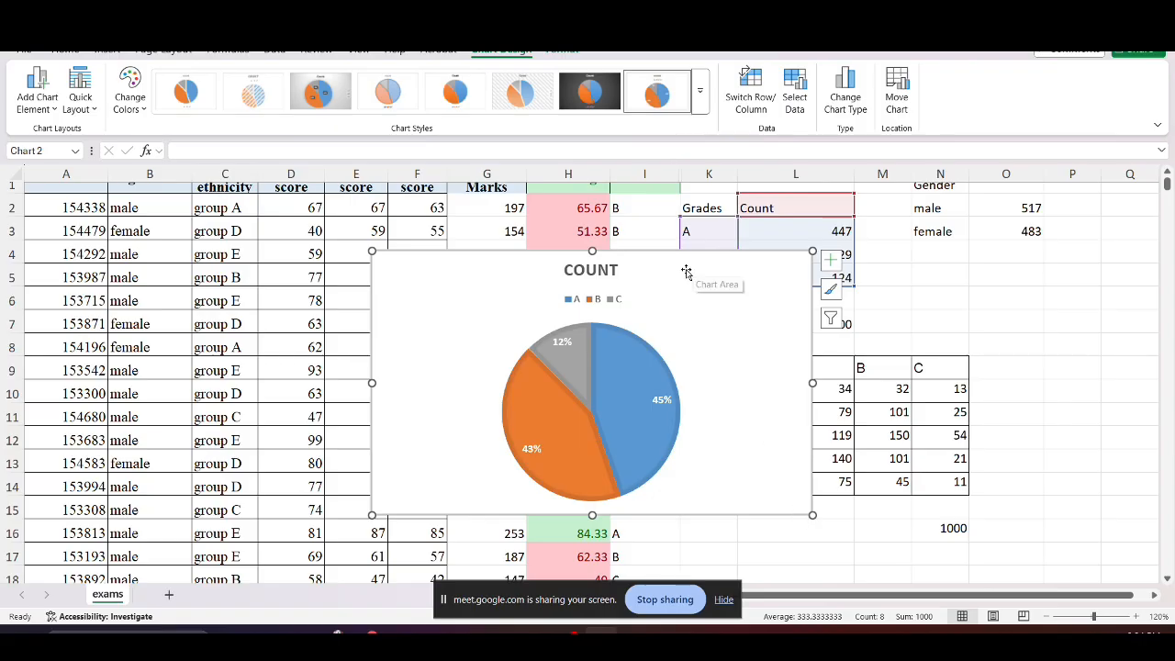
{"action": "left_click_drag", "start_coordinate": [686, 272], "coordinate": [415, 227]}
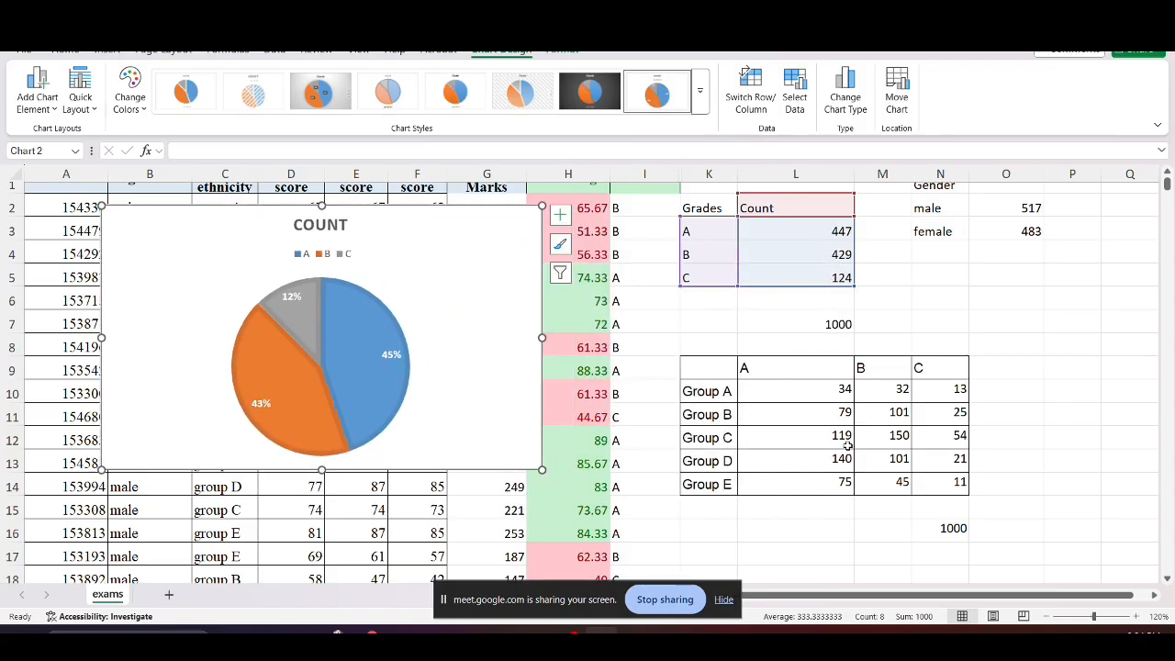
Insert a 2-D clustered column chart of the grade counts per ethnic group in K9:N14
{"action": "left_click", "coordinate": [755, 391]}
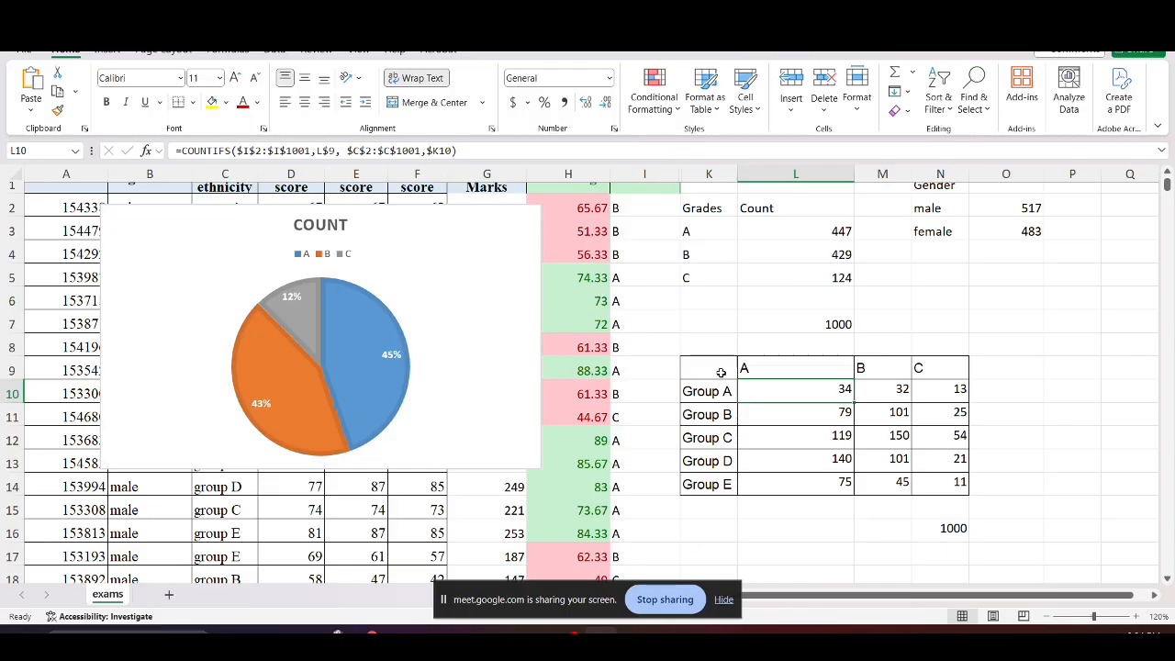
{"action": "mouse_move", "coordinate": [721, 372]}
{"action": "left_mouse_down"}
{"action": "mouse_move", "coordinate": [713, 388]}
{"action": "mouse_move", "coordinate": [735, 462]}
{"action": "mouse_move", "coordinate": [933, 480]}
{"action": "left_mouse_up"}
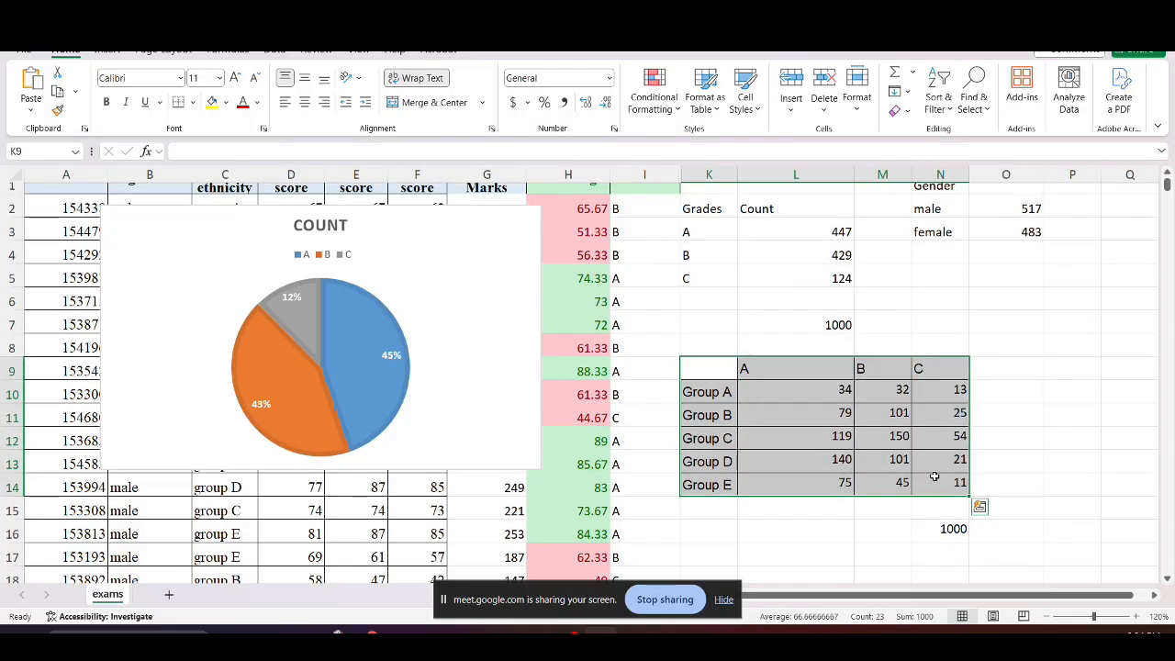
{"action": "left_click", "coordinate": [109, 50]}
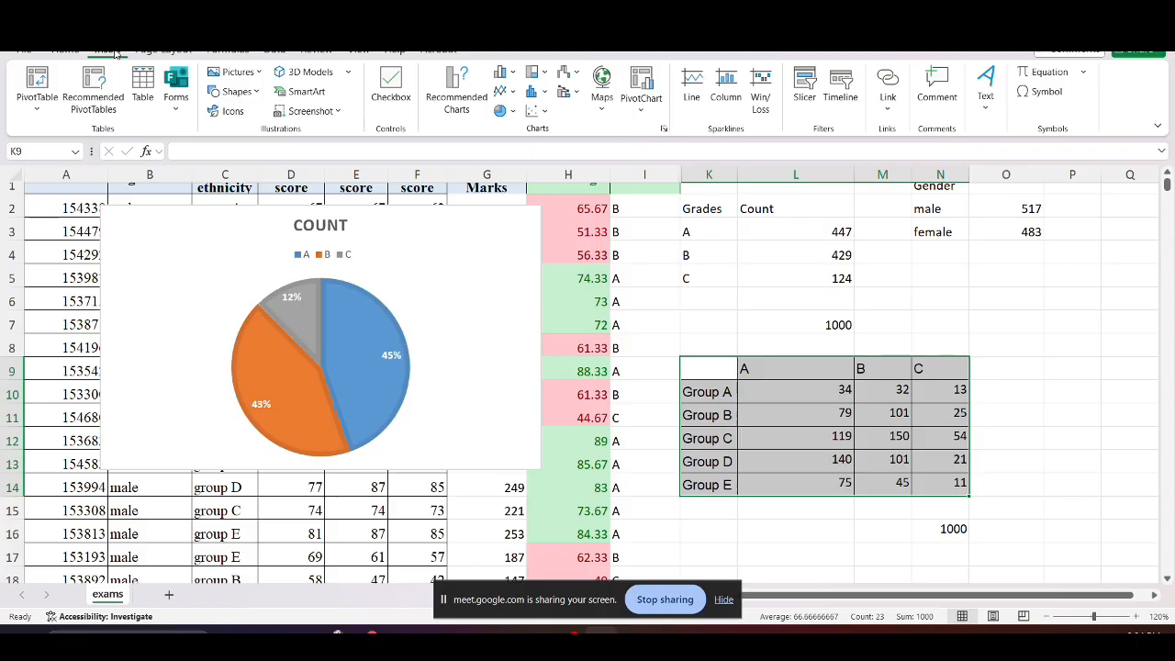
{"action": "left_click", "coordinate": [517, 75]}
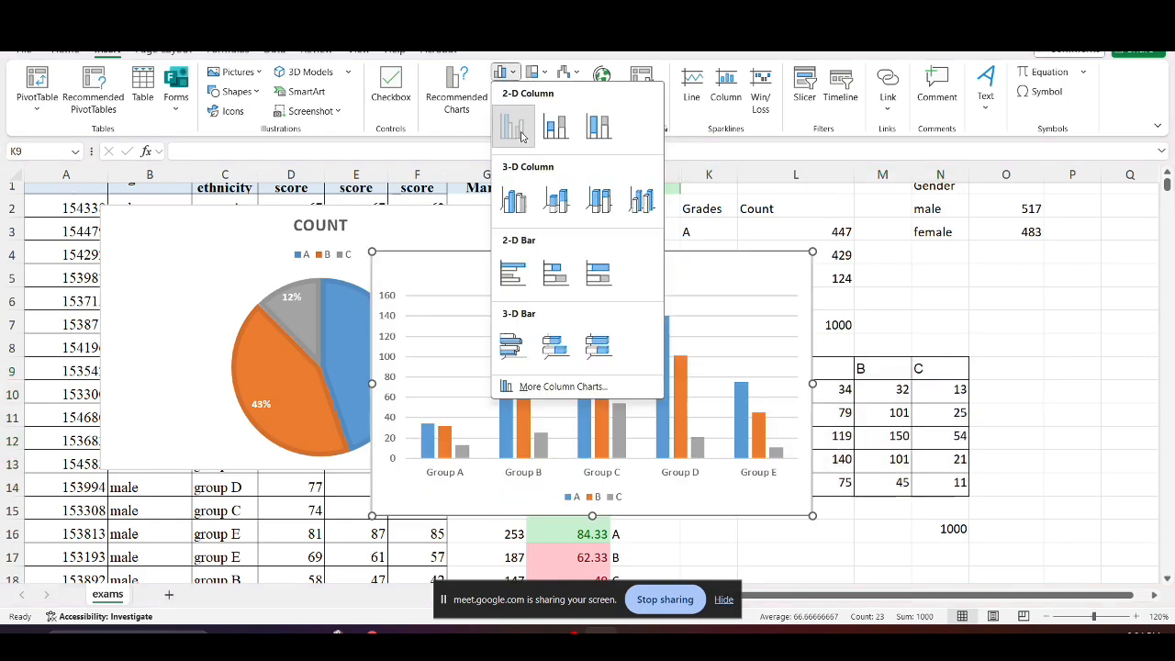
{"action": "left_click", "coordinate": [516, 129]}
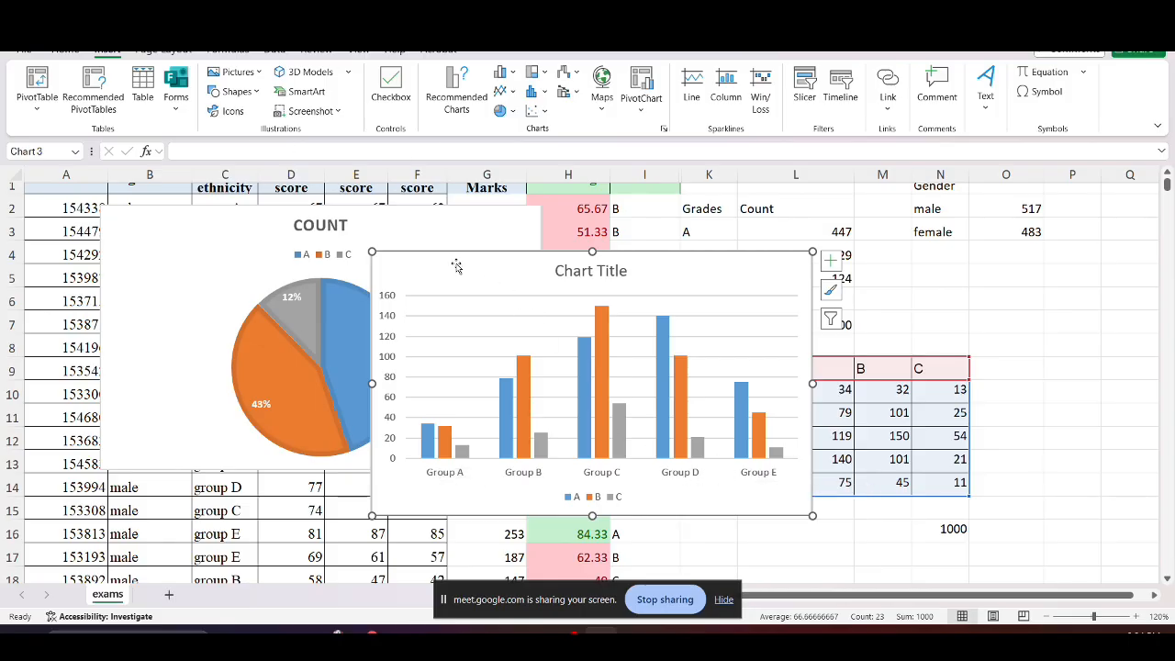
Add data labels at the outside end of the columns in the ethnic group chart
{"action": "left_click", "coordinate": [535, 52]}
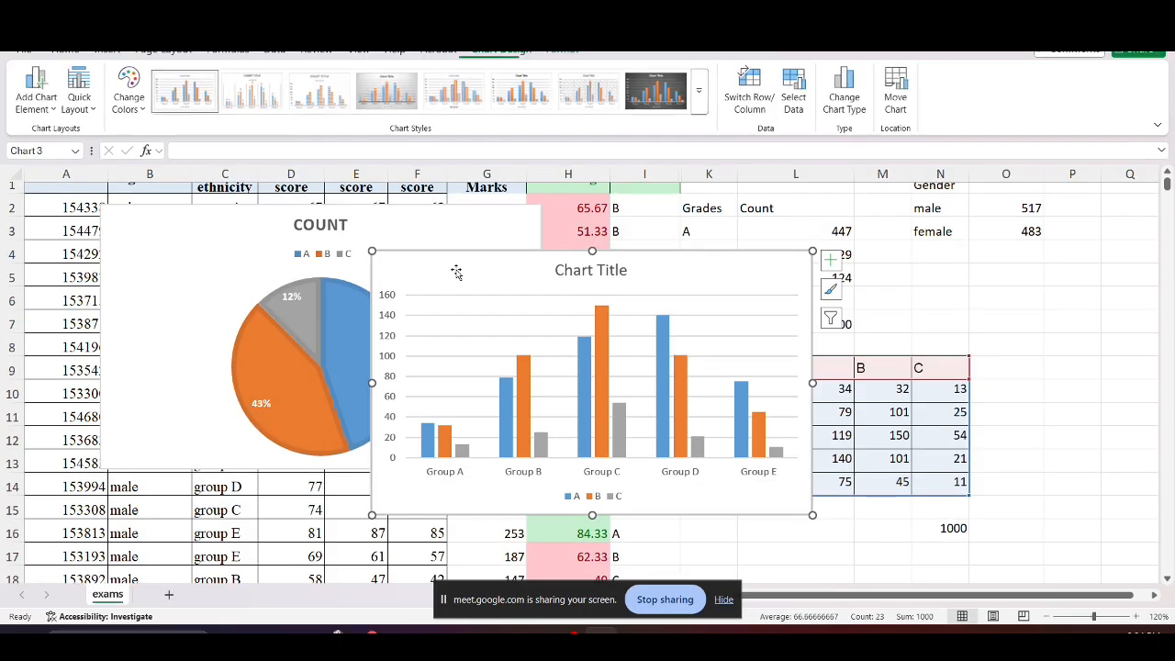
{"action": "left_click", "coordinate": [22, 108]}
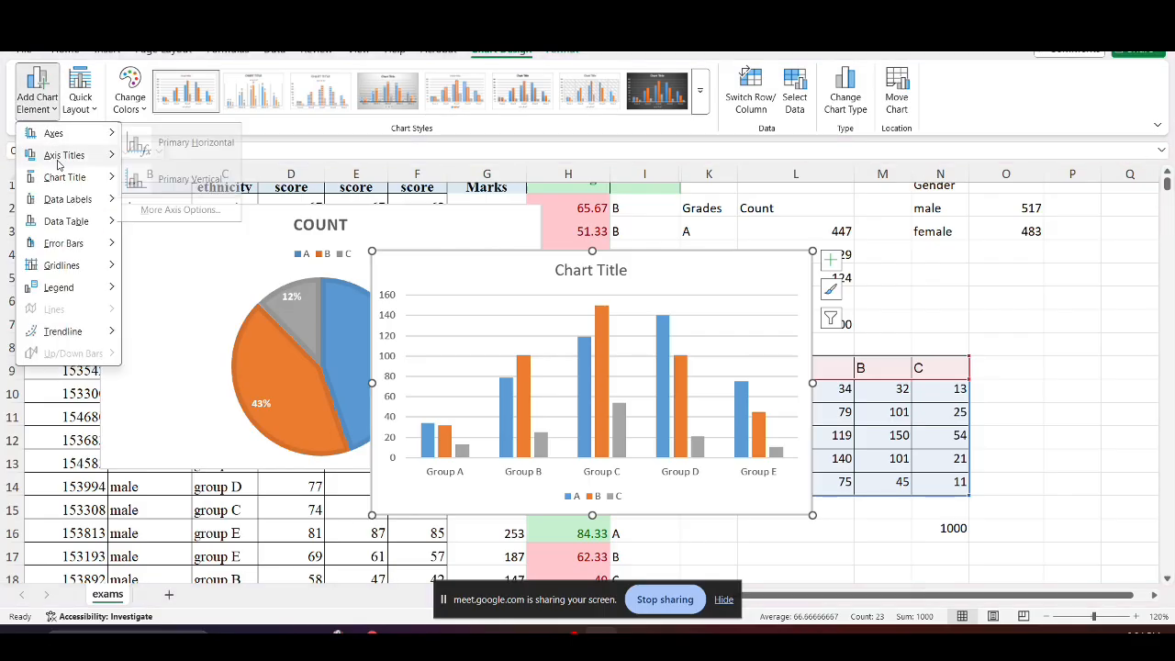
{"action": "mouse_move", "coordinate": [68, 199]}
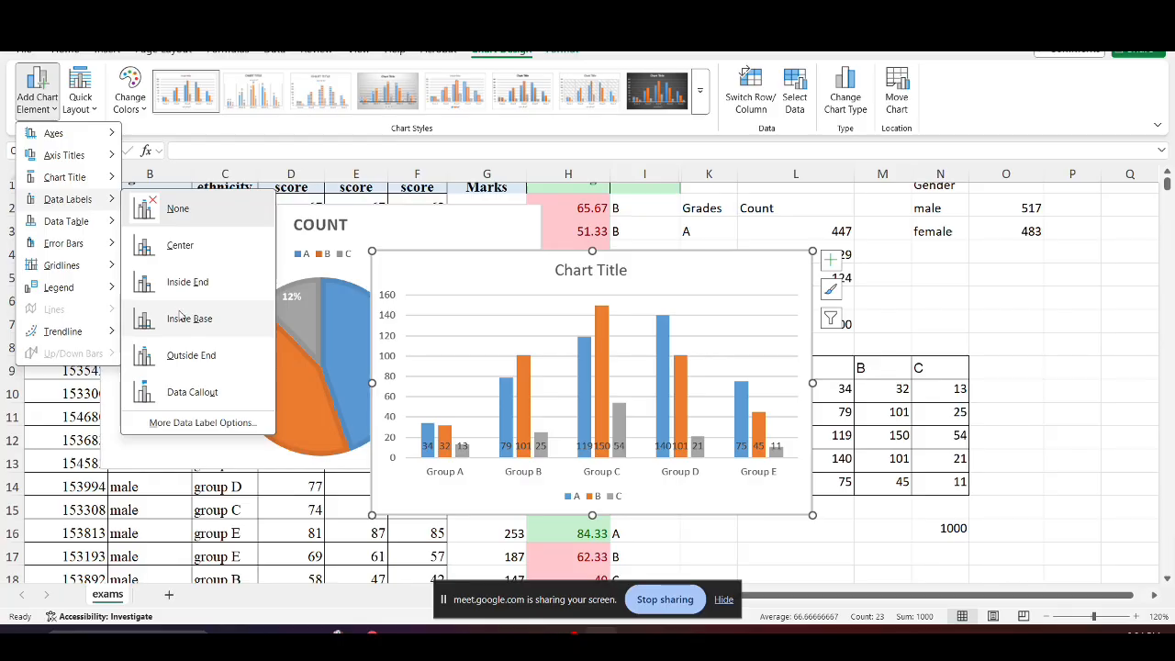
{"action": "left_click", "coordinate": [189, 359]}
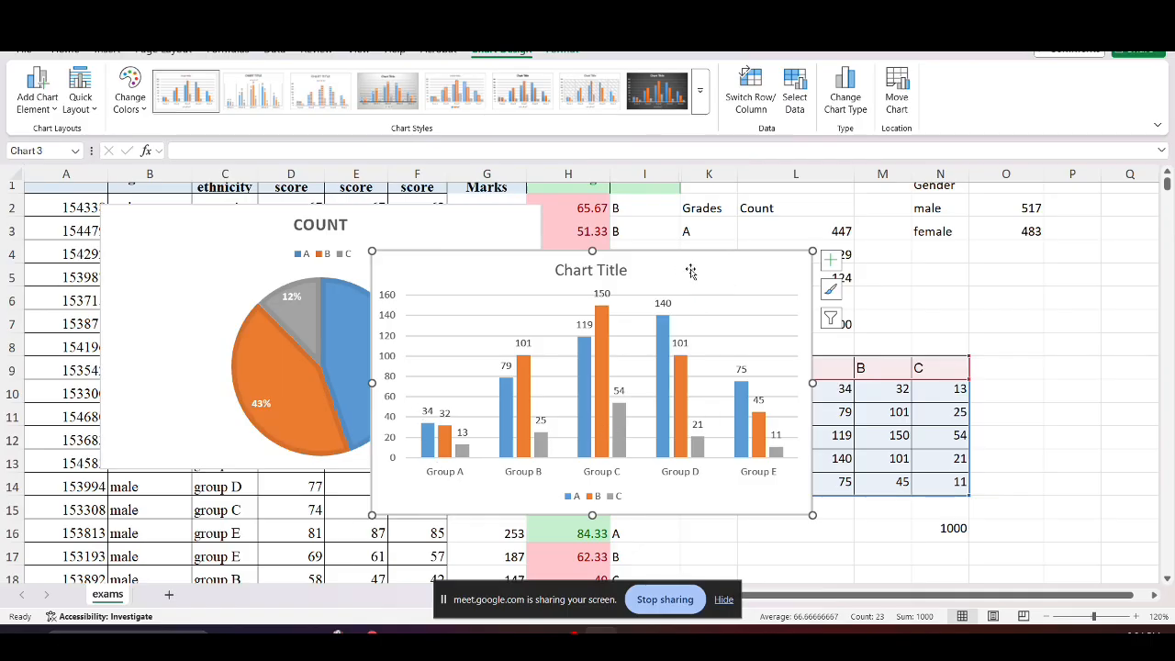
Move the column chart below the ethnic group table, just under the total in N16
{"action": "left_click_drag", "start_coordinate": [690, 272], "coordinate": [983, 233]}
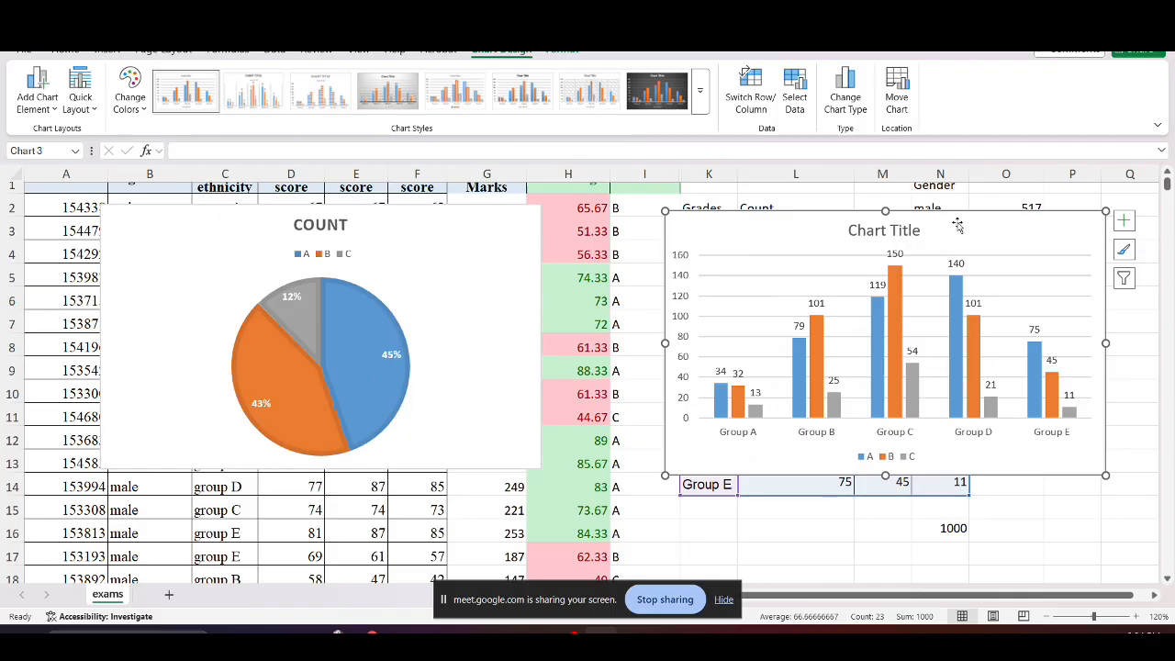
{"action": "left_click_drag", "start_coordinate": [958, 228], "coordinate": [892, 480]}
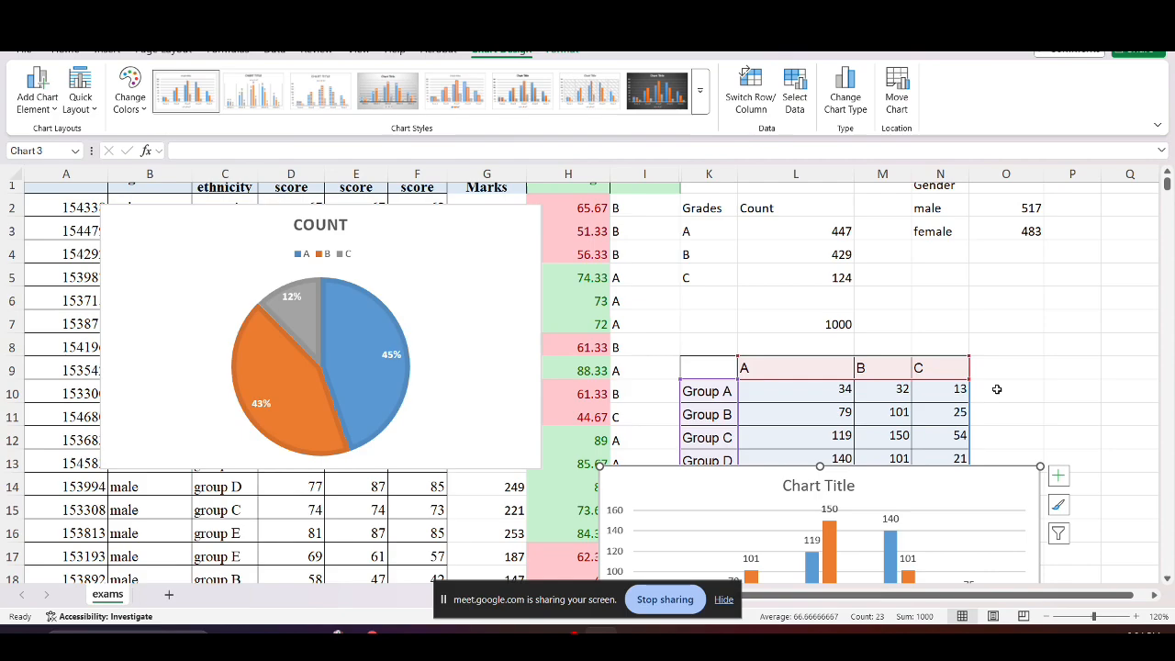
{"action": "scroll", "coordinate": [997, 389], "scroll_direction": "down", "scroll_amount": 2}
{"action": "scroll", "coordinate": [997, 390], "scroll_direction": "down", "scroll_amount": 2}
{"action": "left_click_drag", "start_coordinate": [900, 325], "coordinate": [967, 373]}
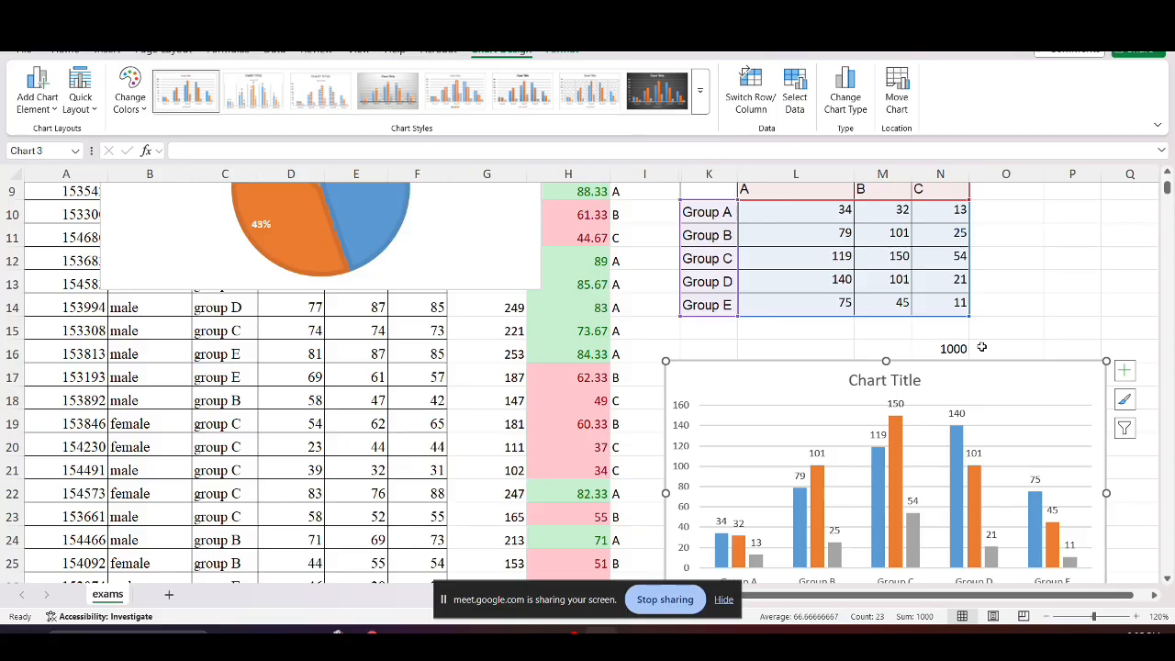
Look over the pie chart and count tables, and switch to the Lab 06 Classwork document in Google Docs to check the tasks
{"action": "scroll", "coordinate": [852, 390], "scroll_direction": "up", "scroll_amount": 3}
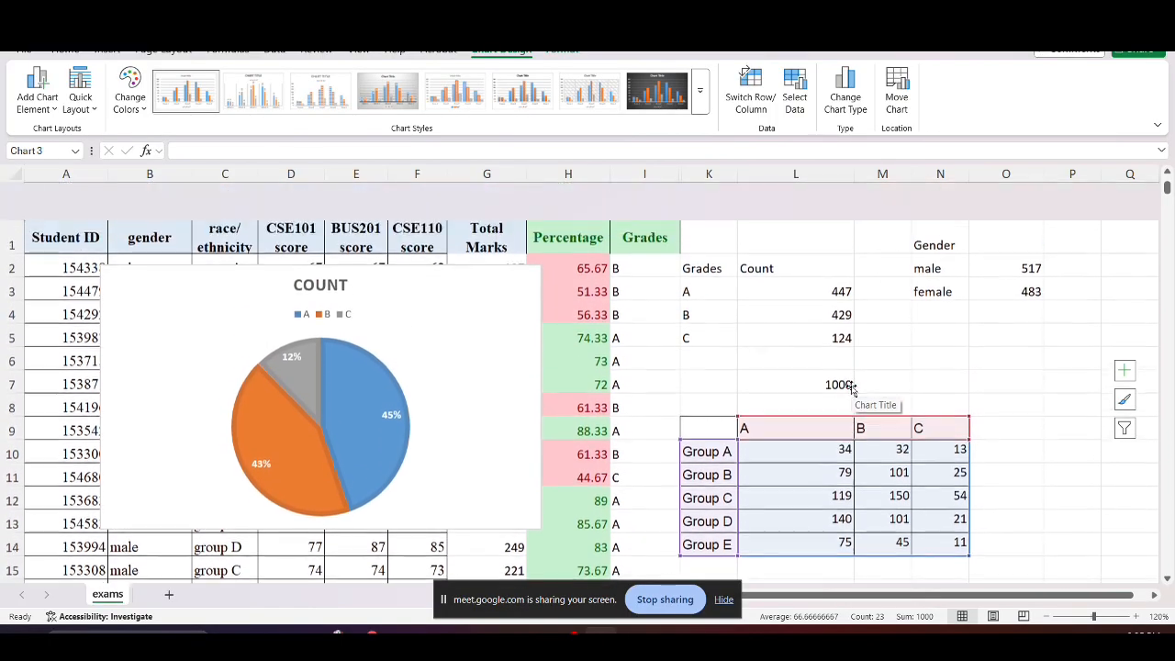
{"action": "scroll", "coordinate": [852, 390], "scroll_direction": "down", "scroll_amount": 1}
{"action": "key", "text": "alt+Tab"}
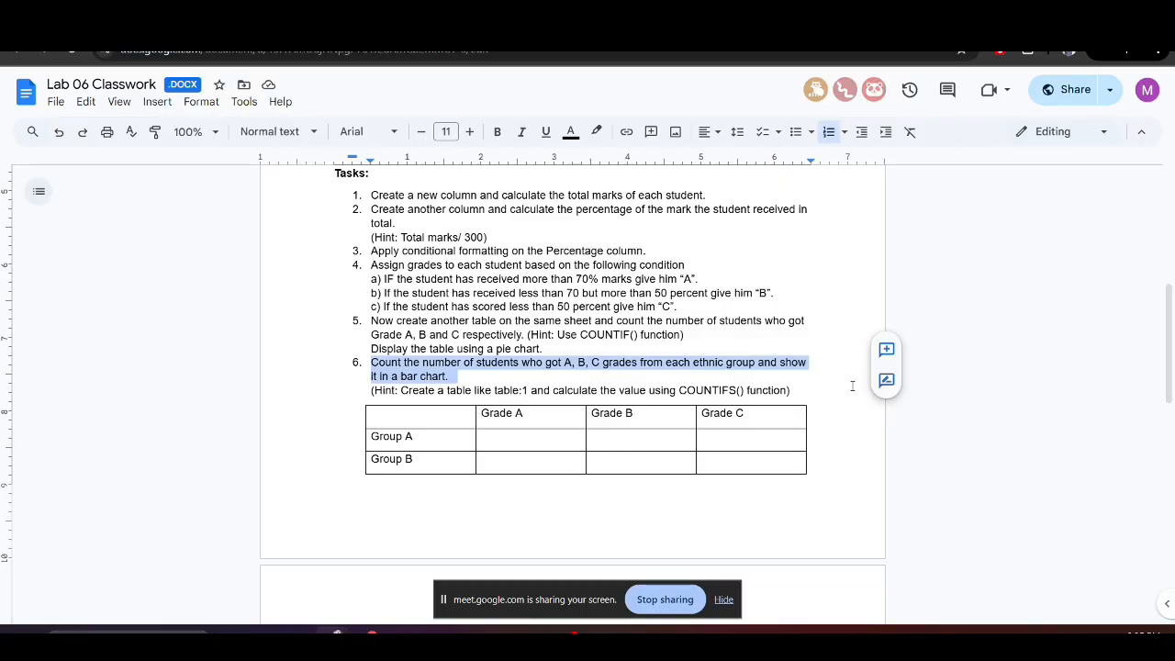
Review tasks 5 and 6 in the Lab 06 Classwork document, and switch back to Excel to the grade count pie chart
{"action": "left_click", "coordinate": [448, 217]}
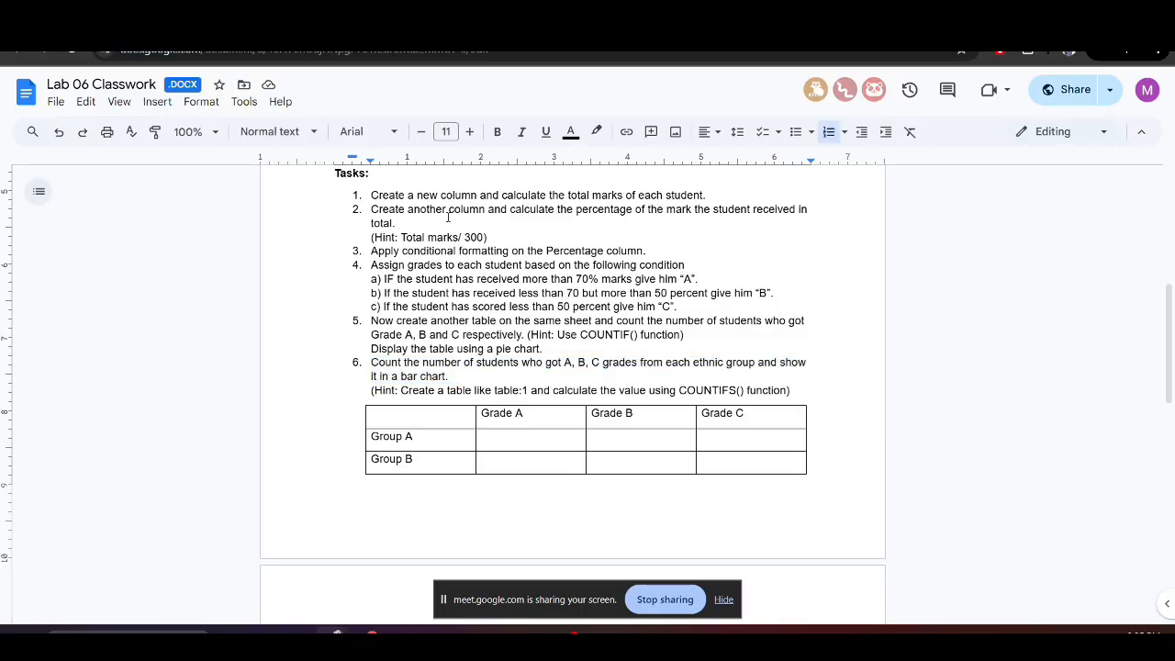
{"action": "left_click_drag", "start_coordinate": [371, 320], "coordinate": [605, 350]}
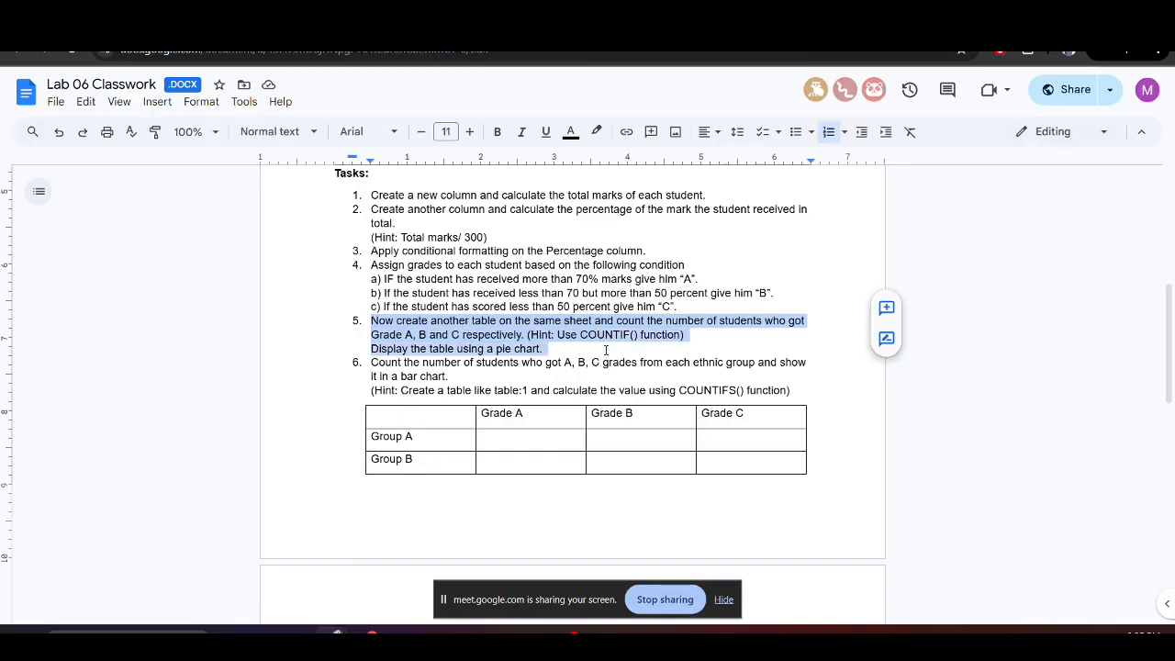
{"action": "left_click", "coordinate": [606, 350]}
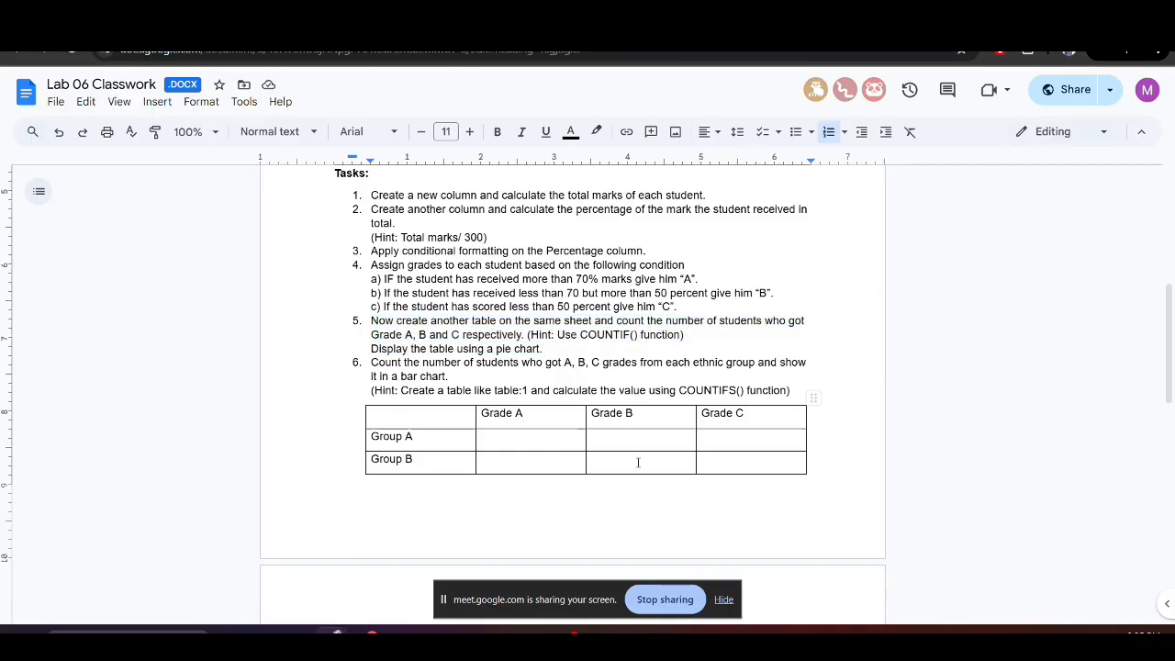
{"action": "scroll", "coordinate": [638, 462], "scroll_direction": "down", "scroll_amount": 4}
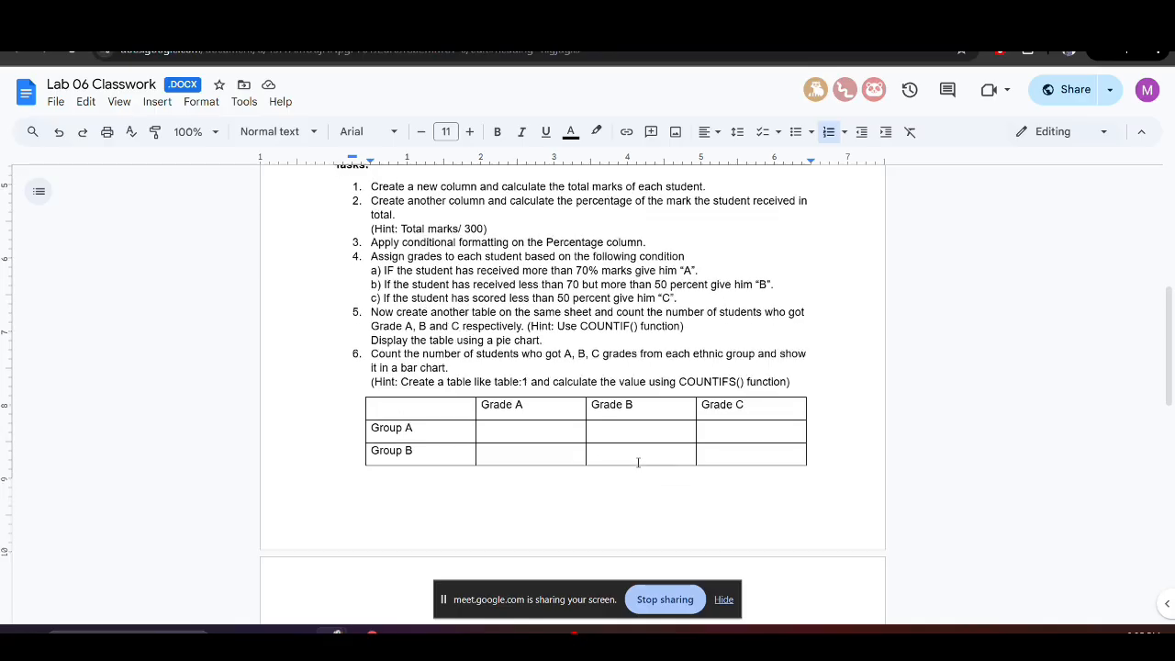
{"action": "scroll", "coordinate": [637, 462], "scroll_direction": "up", "scroll_amount": 2}
{"action": "scroll", "coordinate": [638, 461], "scroll_direction": "up", "scroll_amount": 3}
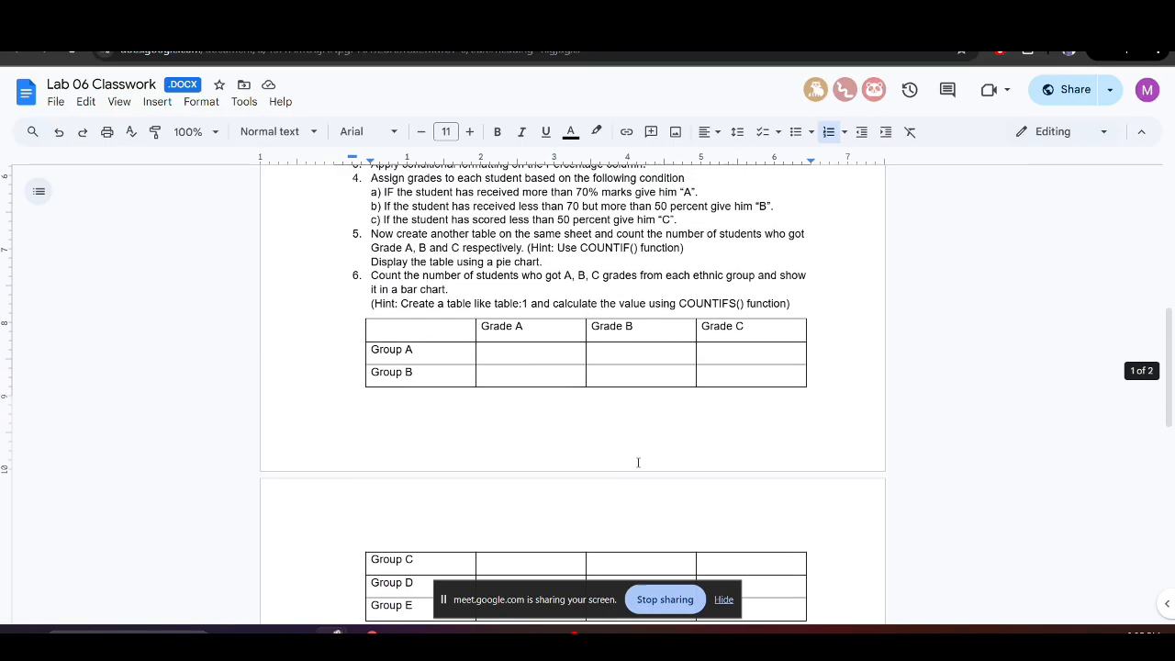
{"action": "key", "text": "alt+Tab"}
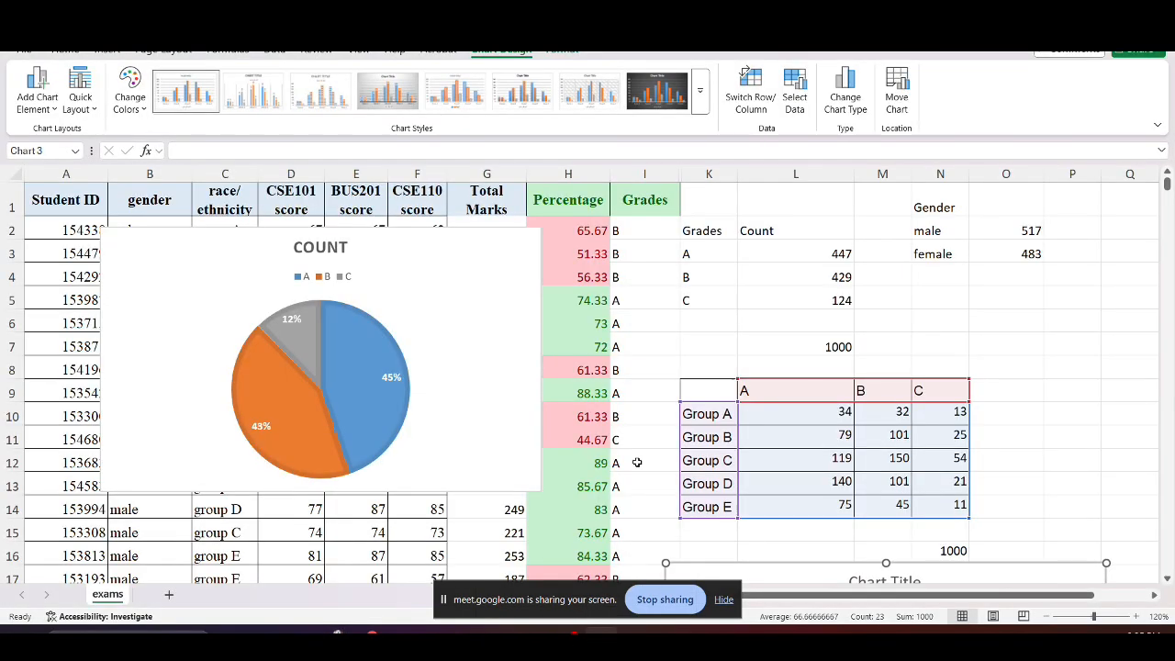
{"action": "left_click", "coordinate": [440, 321]}
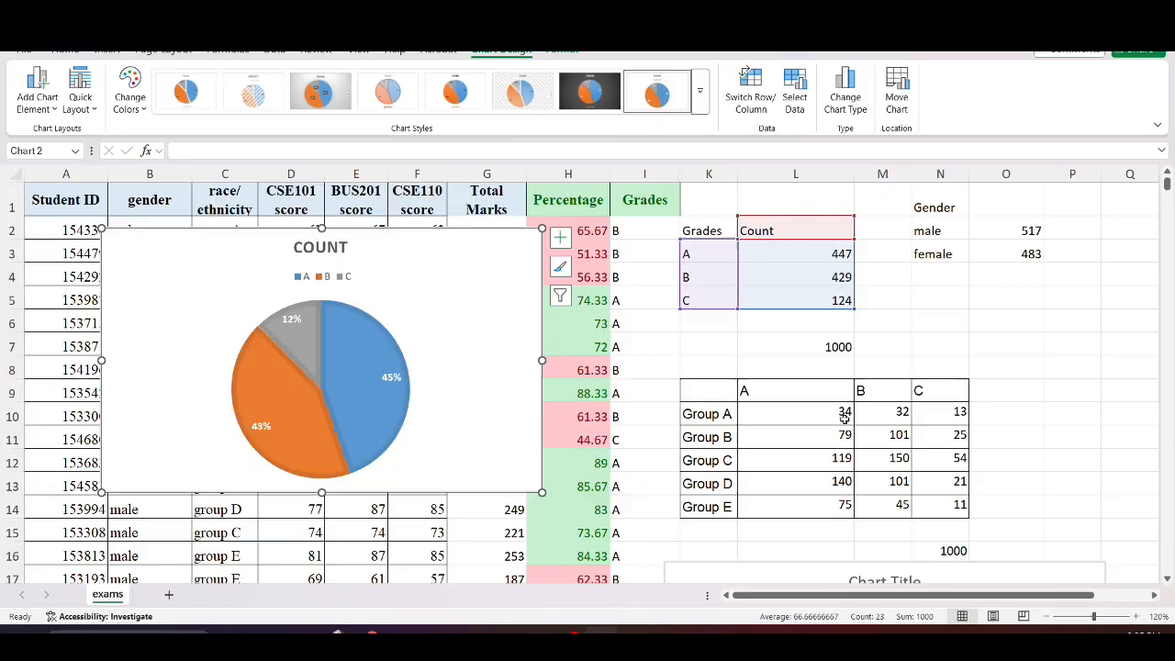
Switch from Excel to the other Chrome window and bring up the Google Drive home page
{"action": "key", "text": "alt+Tab"}
{"action": "left_click", "coordinate": [165, 33]}
{"action": "mouse_move", "coordinate": [336, 635]}
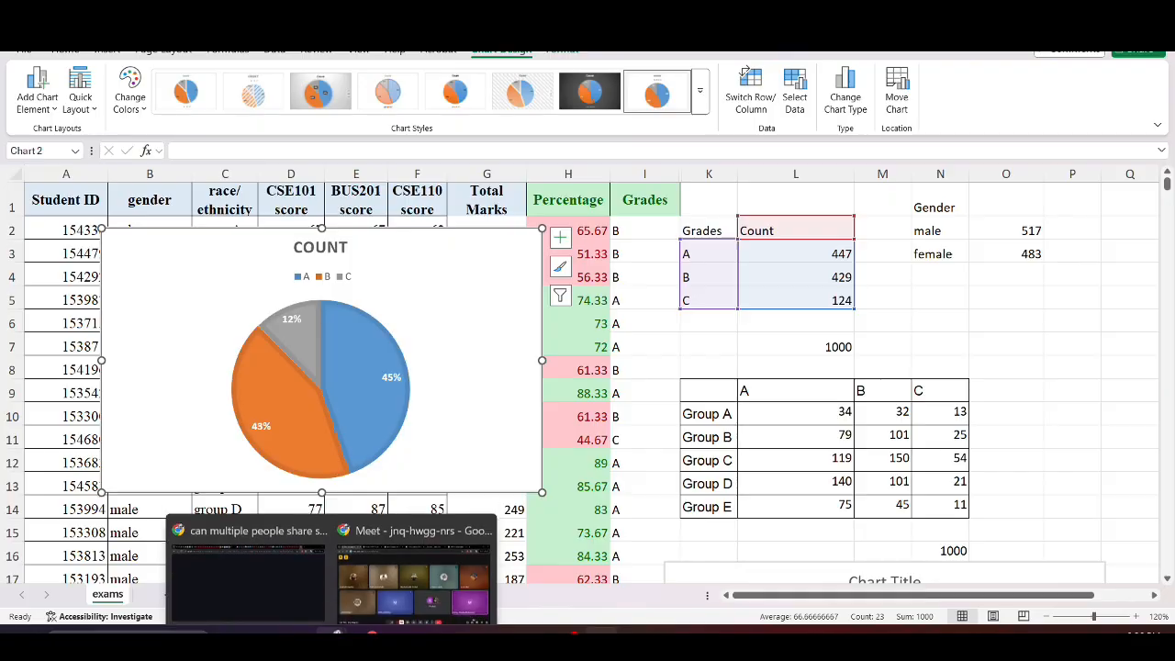
{"action": "left_click", "coordinate": [284, 568]}
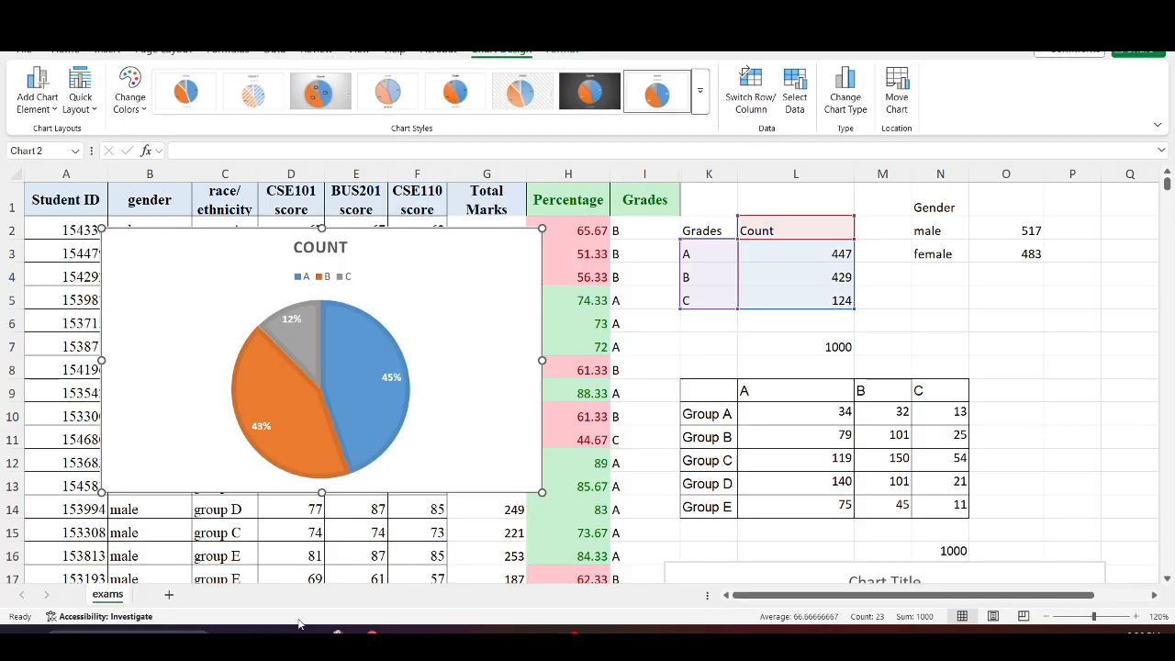
{"action": "mouse_move", "coordinate": [332, 633]}
{"action": "left_click", "coordinate": [293, 575]}
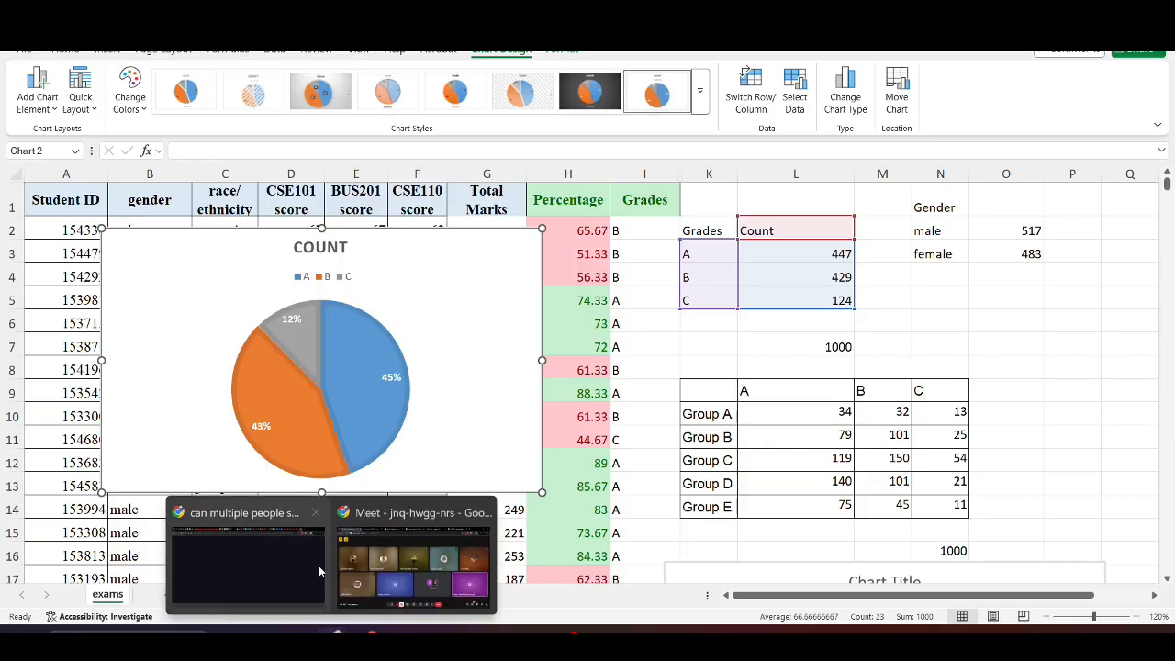
{"action": "key", "text": "alt+Tab"}
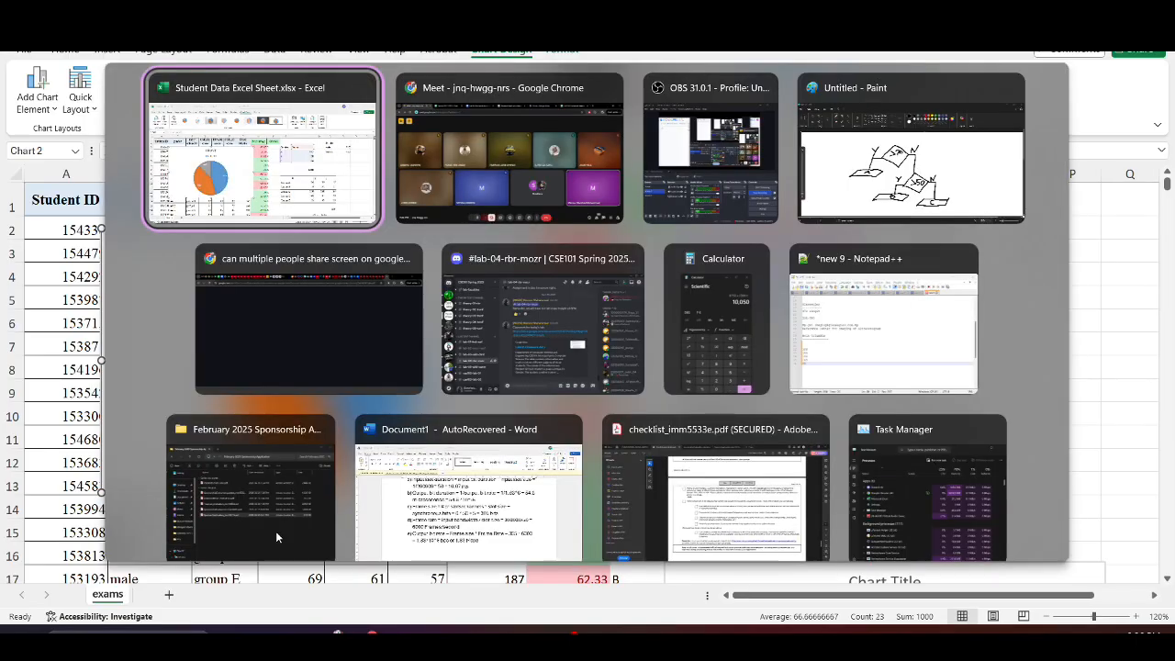
{"action": "key", "text": "alt+Tab"}
{"action": "key", "text": "alt+Tab"}
{"action": "key", "text": "alt+Tab"}
{"action": "key", "text": "alt+Tab"}
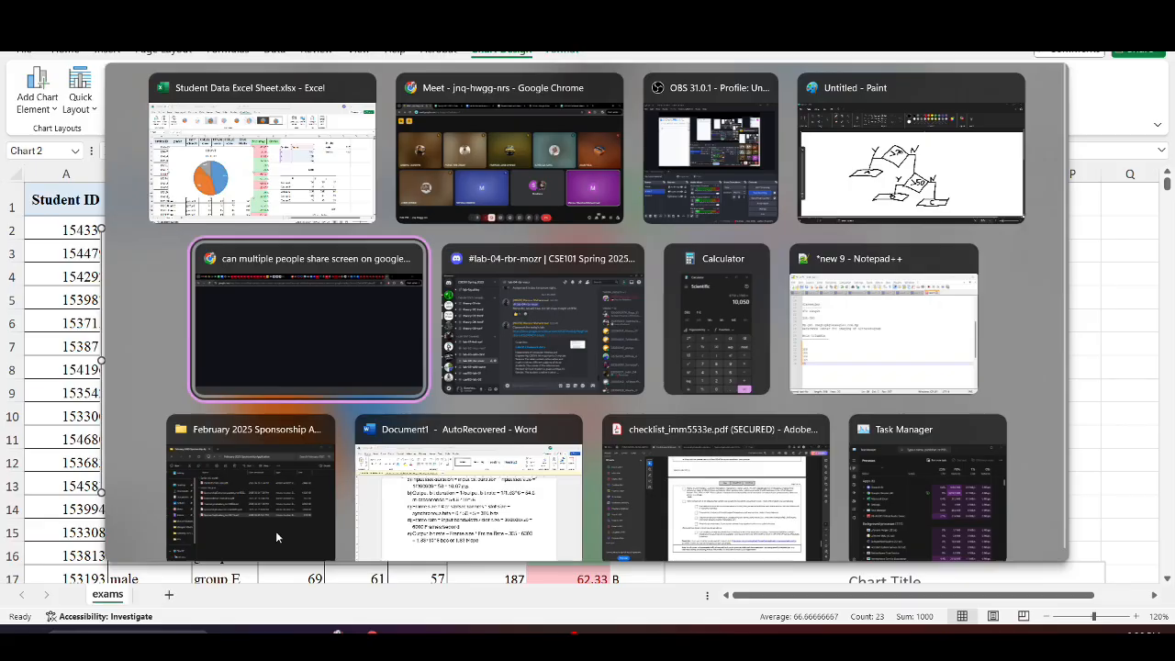
{"action": "key", "text": "ctrl+Tab"}
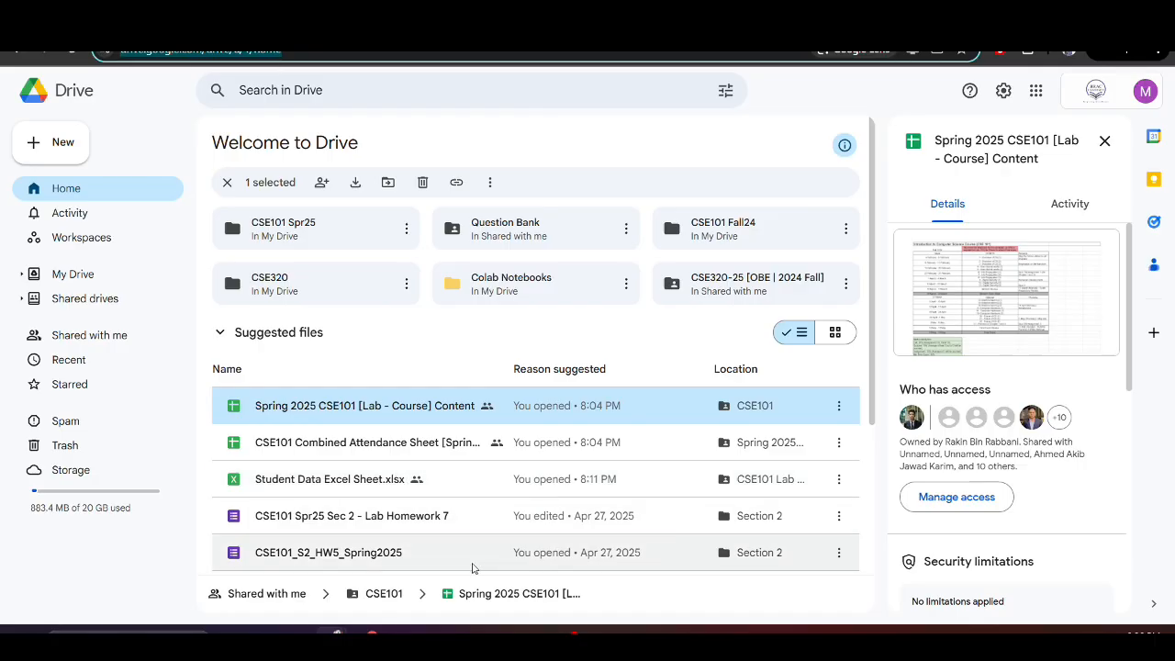
Open the CSE101 SPR25 Sec4 - Lab Homework 5 form from the suggested files and view its responses summary
{"action": "scroll", "coordinate": [404, 552], "scroll_direction": "down", "scroll_amount": 3}
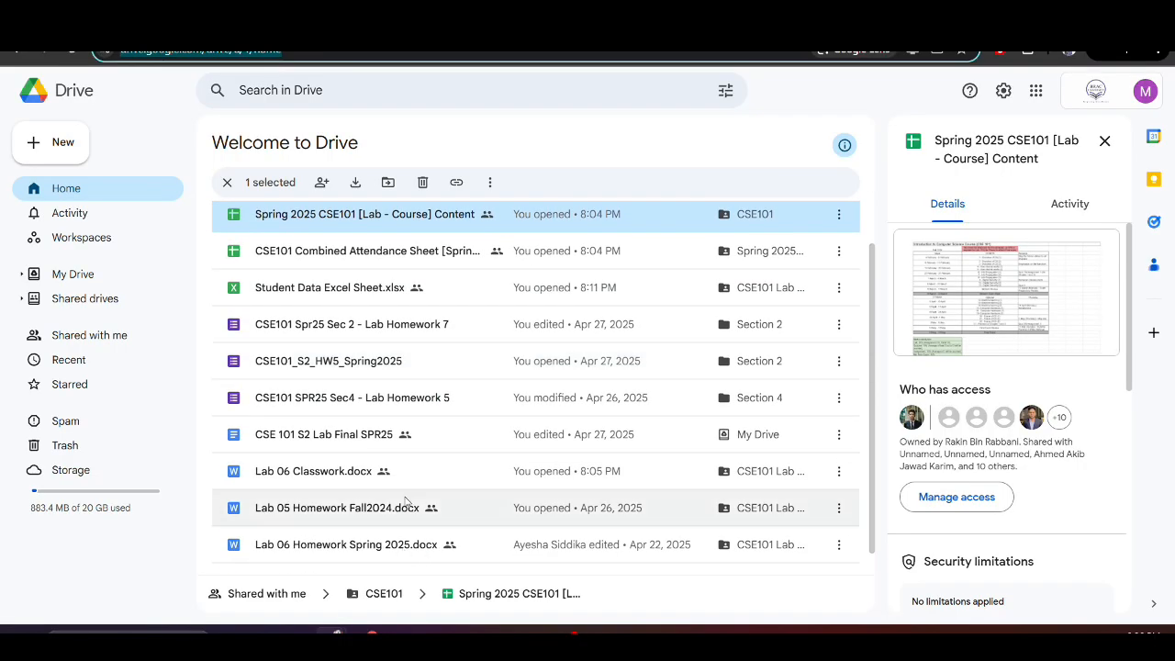
{"action": "double_click", "coordinate": [406, 408]}
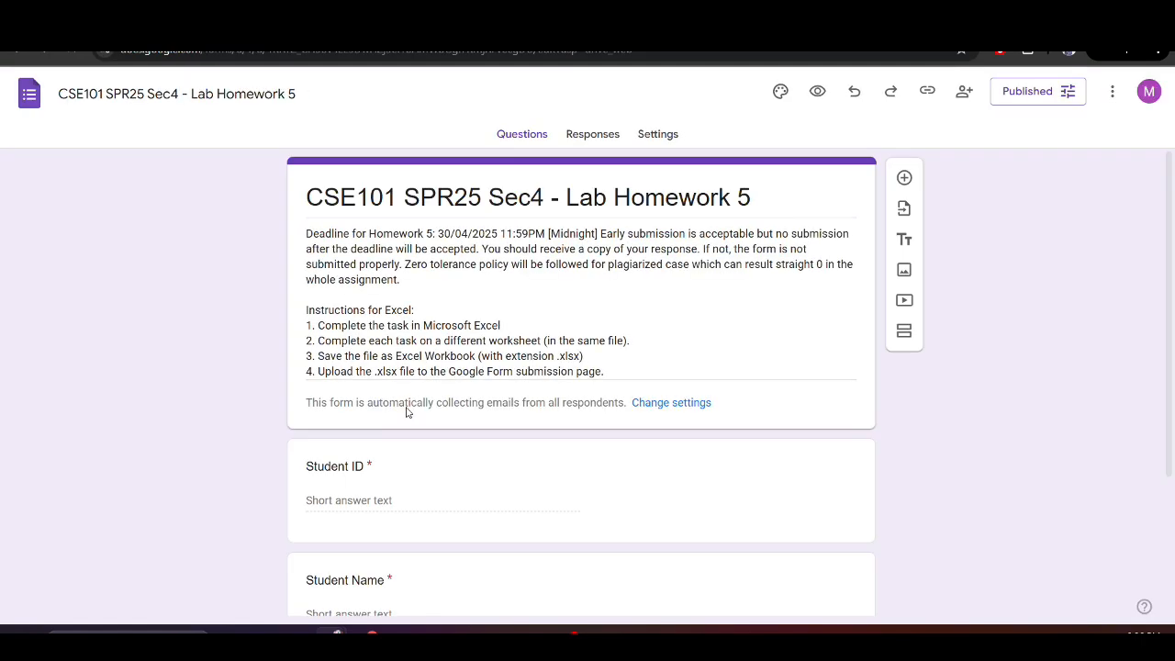
{"action": "left_click", "coordinate": [487, 169]}
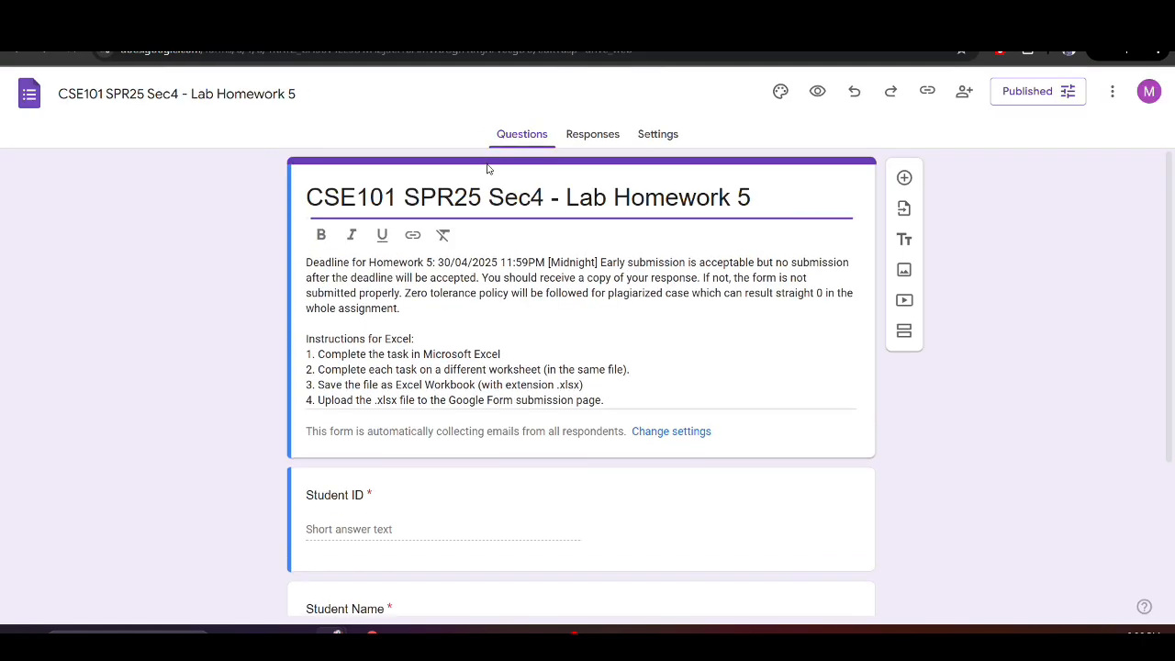
{"action": "left_click", "coordinate": [586, 137]}
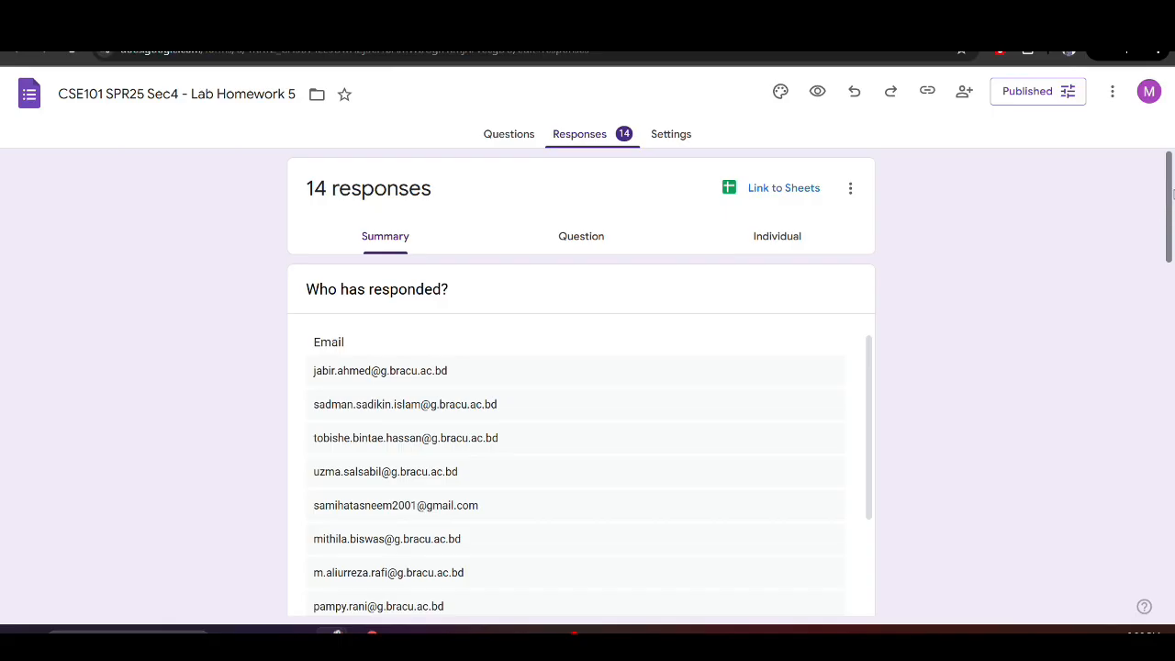
{"action": "left_click_drag", "start_coordinate": [1171, 181], "coordinate": [1137, 131]}
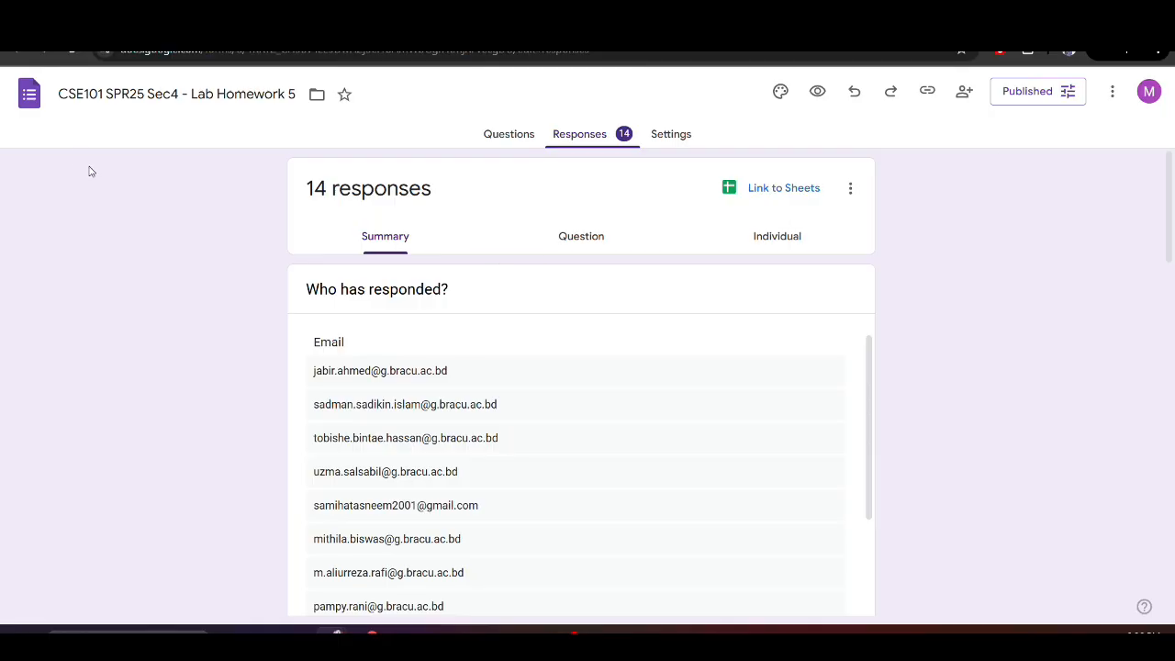
Switch to the Google Meet call to view the in-call messages, and check the system calendar for April 2025
{"action": "key", "text": "alt+Tab"}
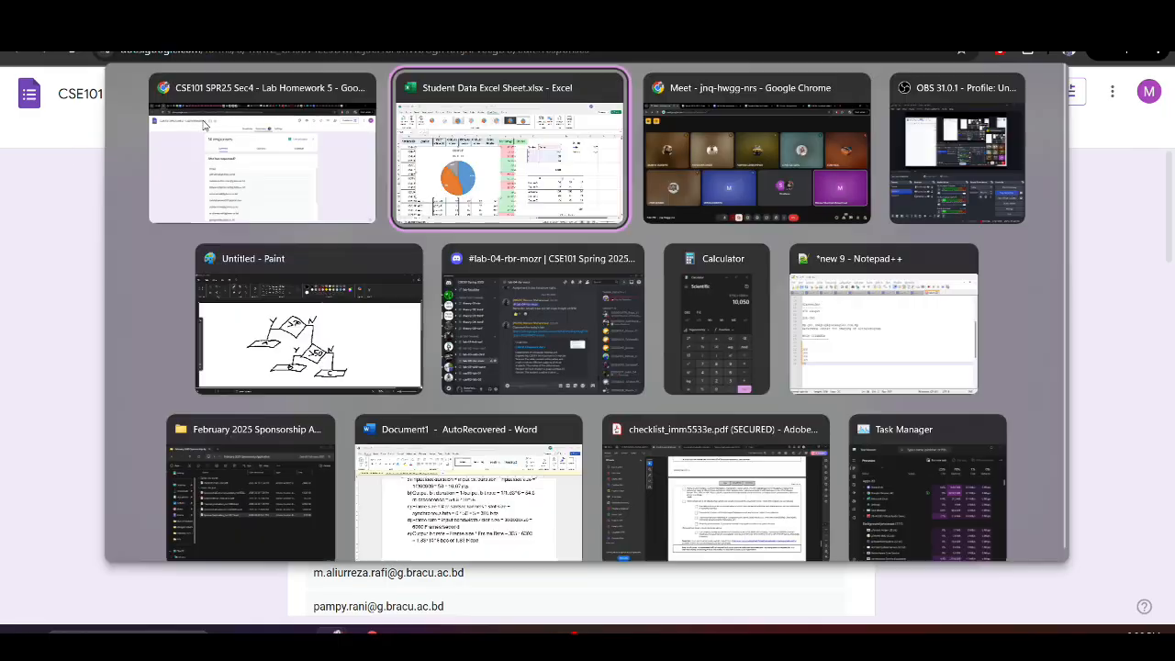
{"action": "key", "text": "alt+Tab"}
{"action": "key", "text": "alt+Tab"}
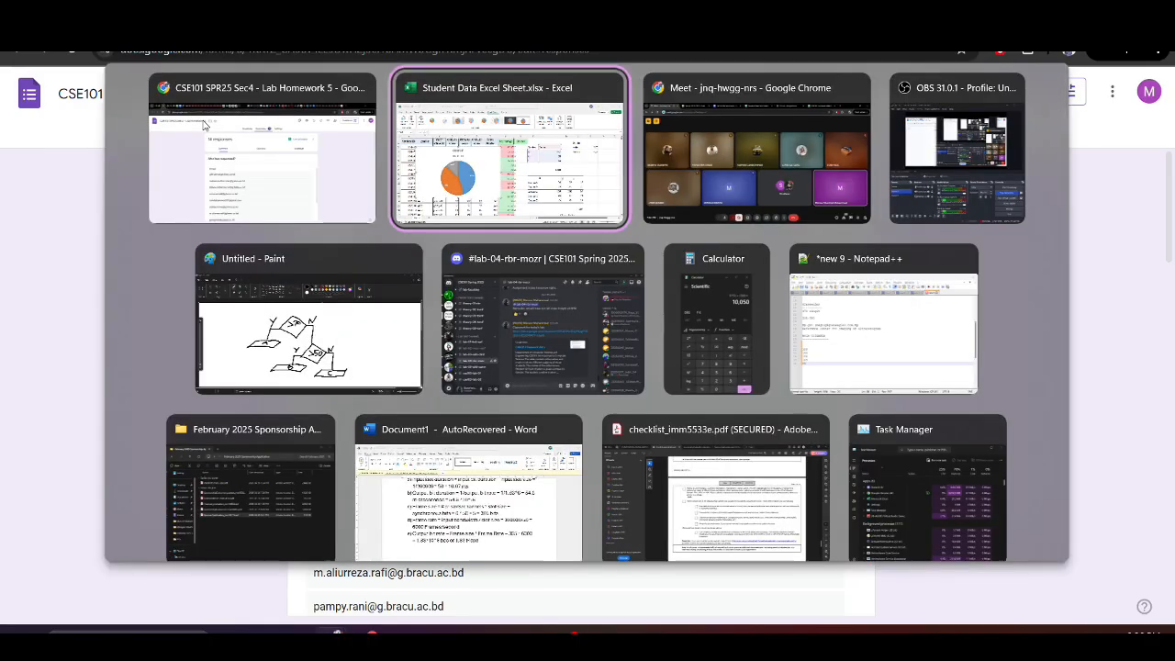
{"action": "key", "text": "alt+Tab"}
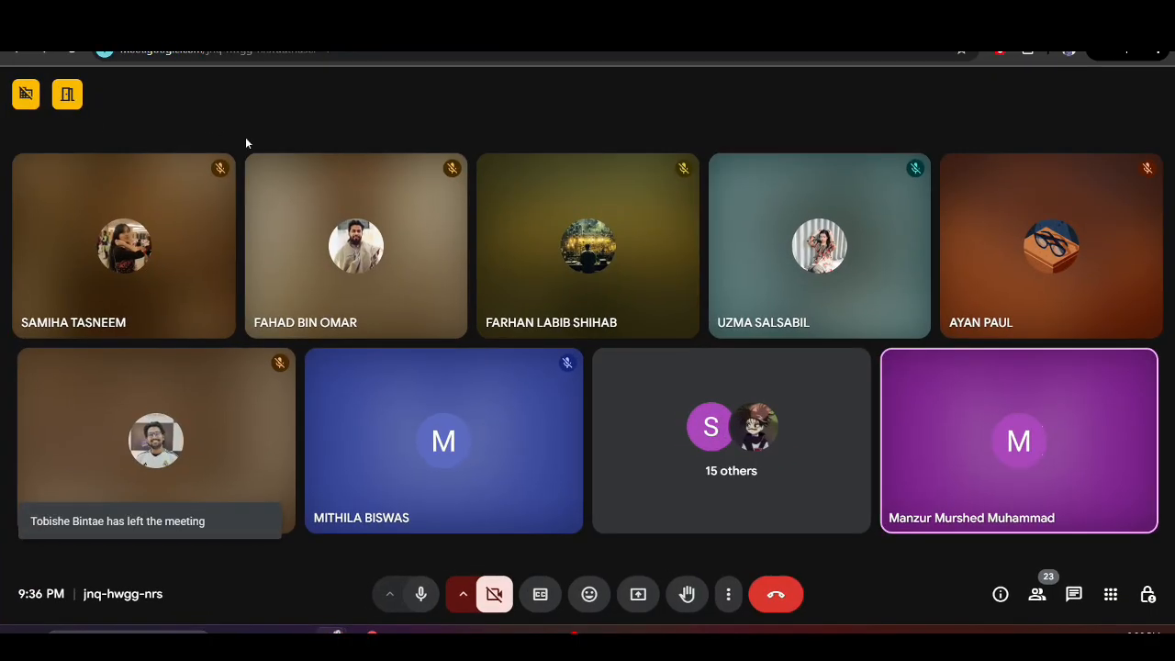
{"action": "left_click", "coordinate": [1073, 595]}
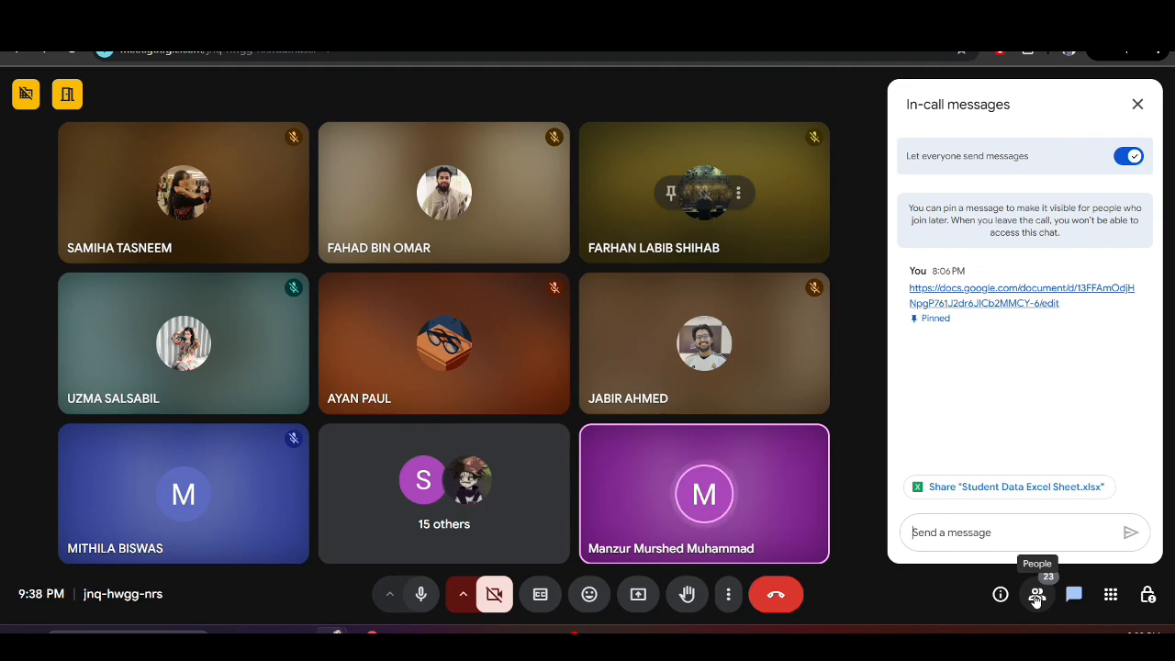
{"action": "left_click", "coordinate": [1138, 638]}
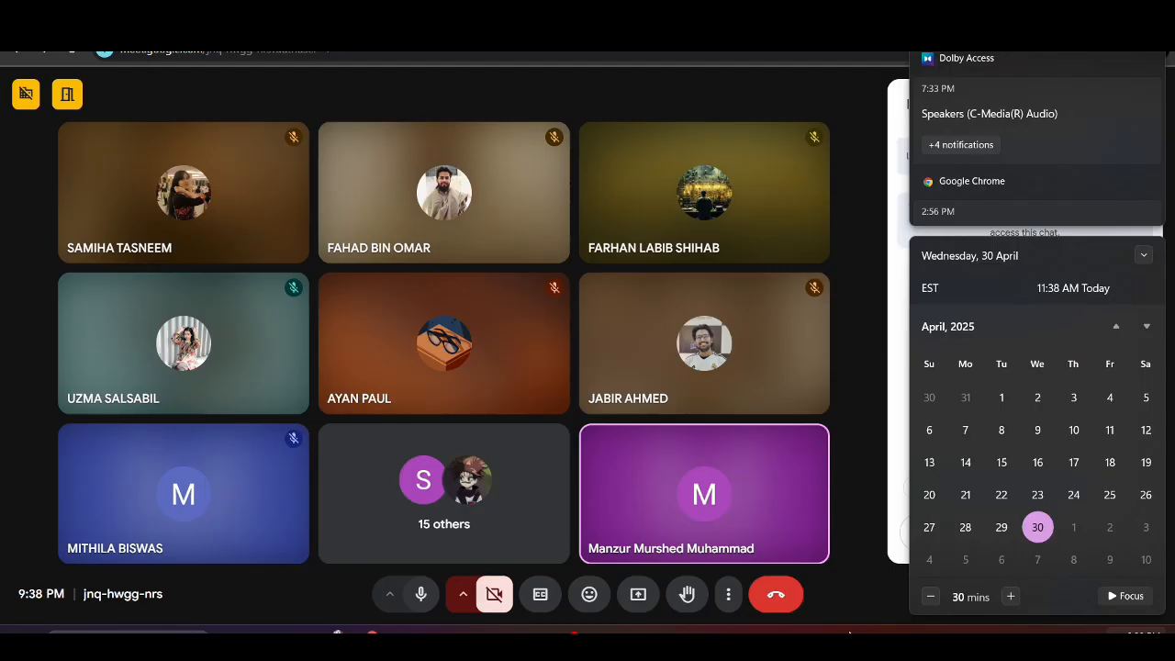
{"action": "left_click", "coordinate": [1138, 633]}
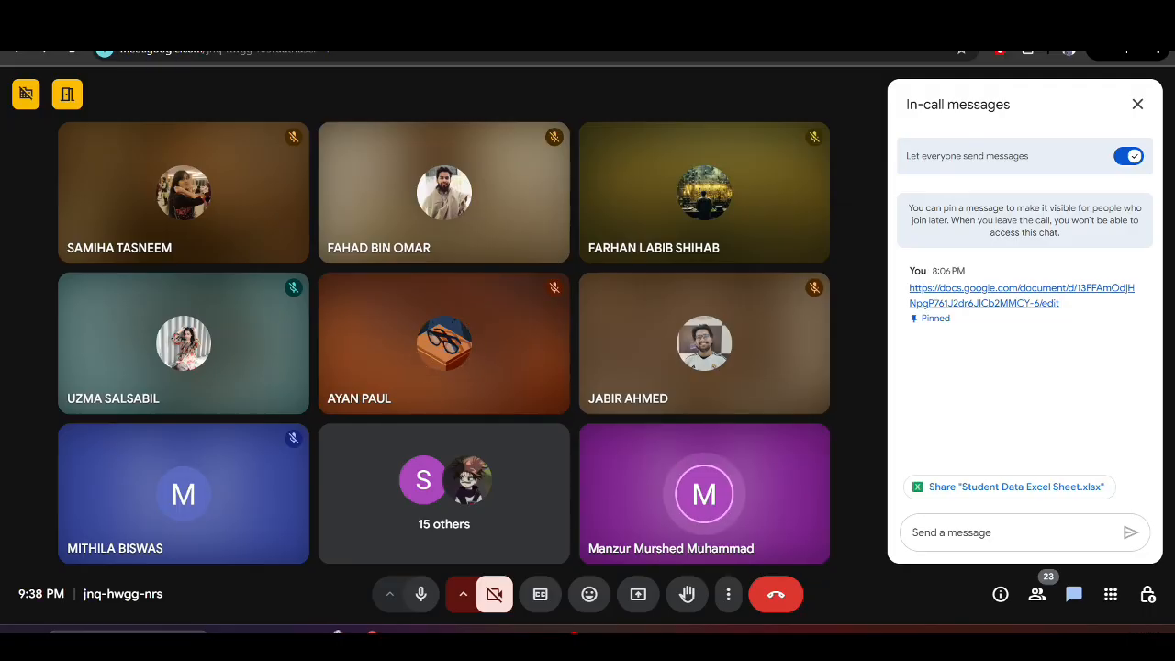
{"action": "key", "text": "alt+Tab"}
{"action": "key", "text": "alt+Tab"}
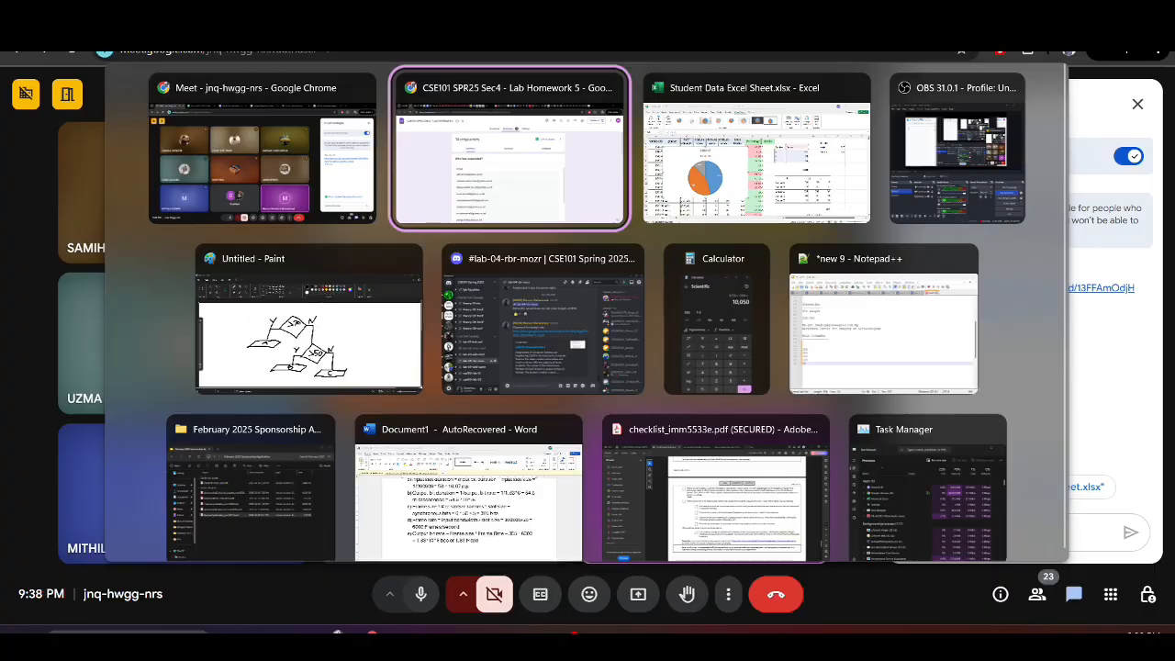
{"action": "key", "text": "alt+Tab"}
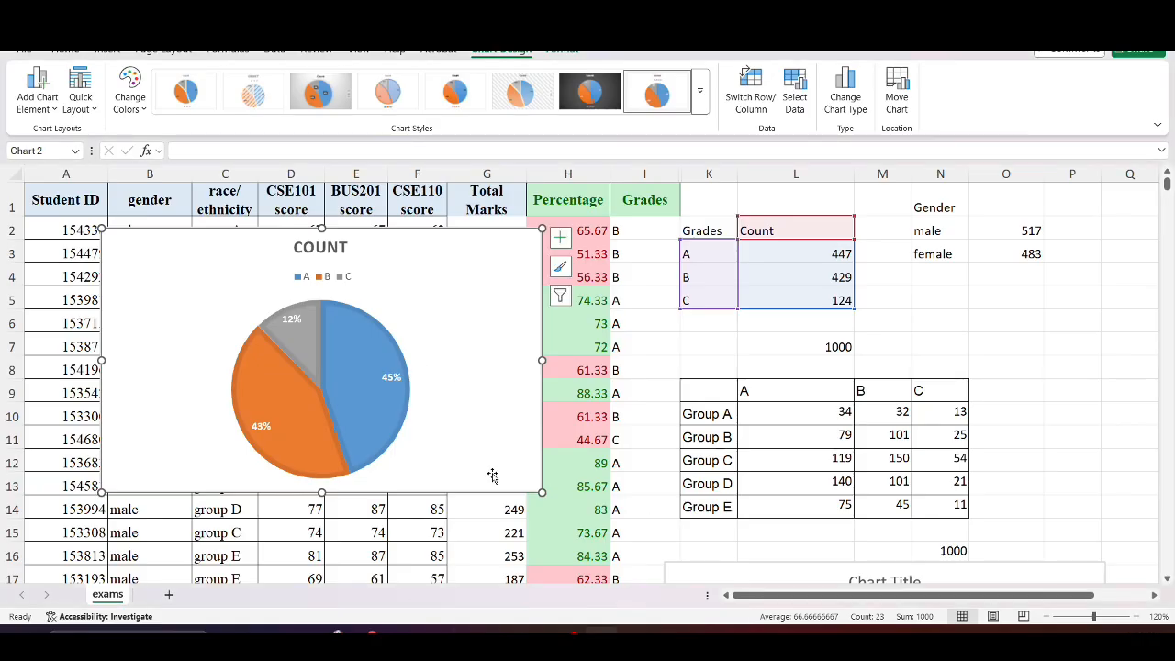
{"action": "mouse_move", "coordinate": [330, 632]}
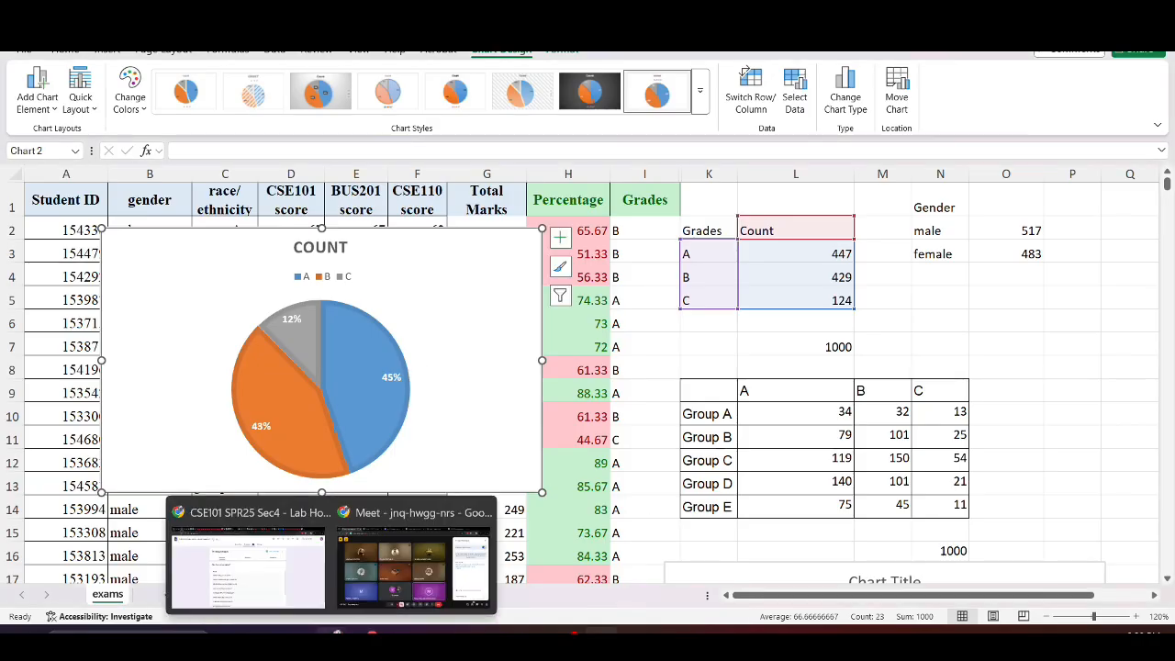
{"action": "left_click", "coordinate": [281, 588]}
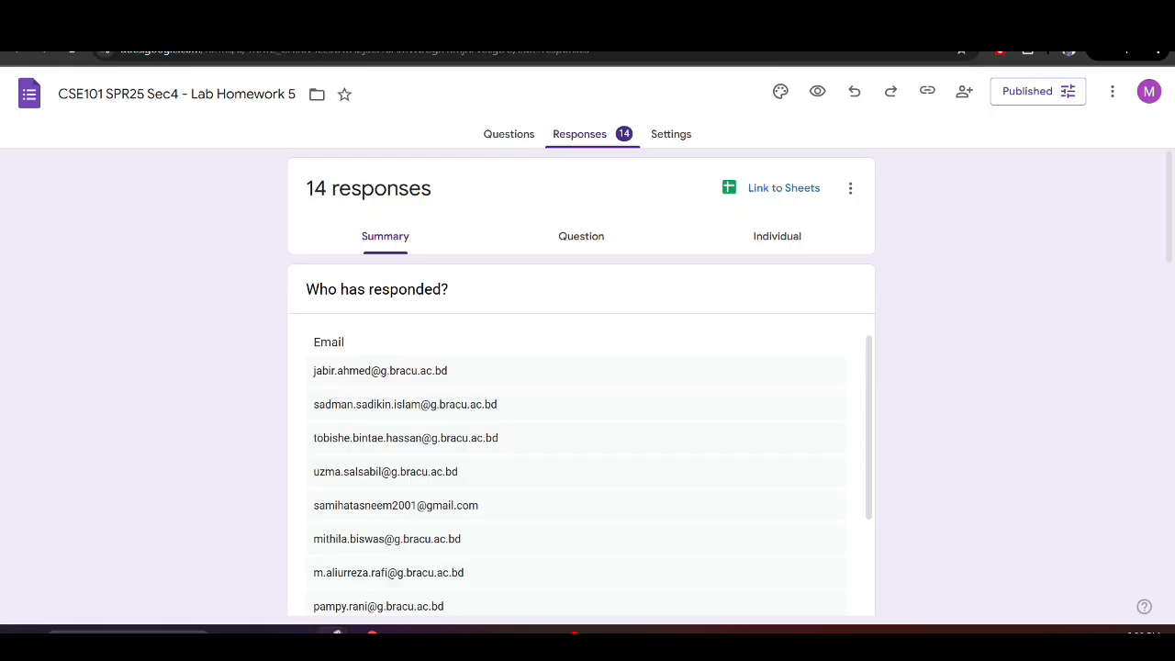
{"action": "mouse_move", "coordinate": [337, 633]}
{"action": "left_click", "coordinate": [396, 588]}
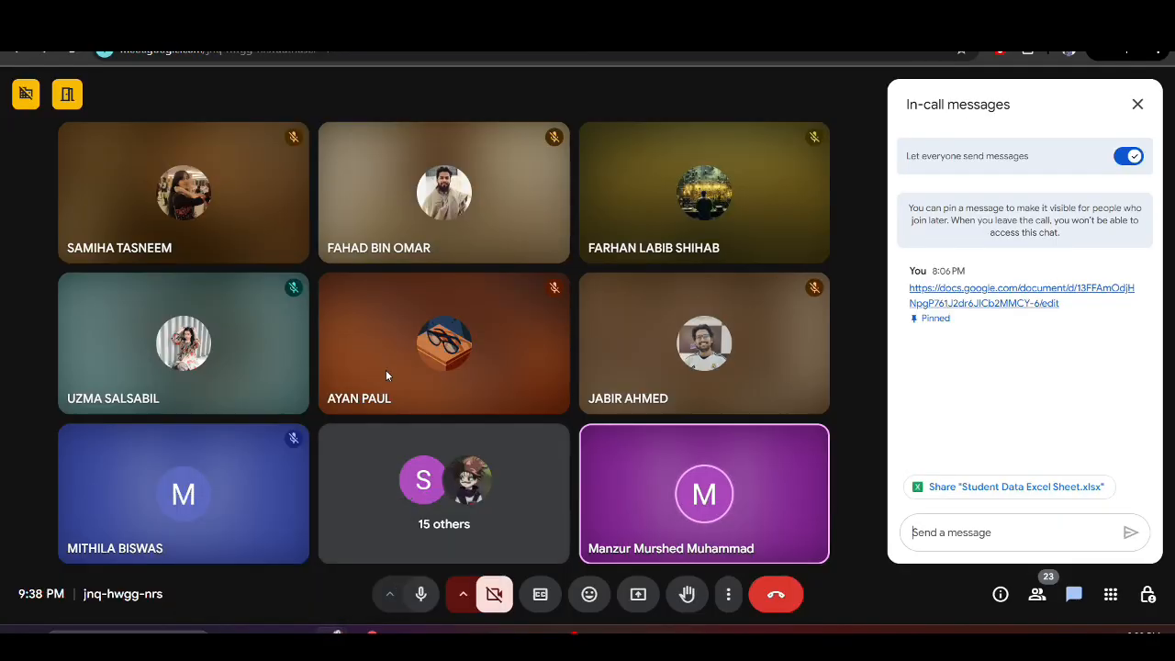
Switch to the Lab 06 Classwork document and look up May 2025 in the system calendar
{"action": "left_click", "coordinate": [399, 20]}
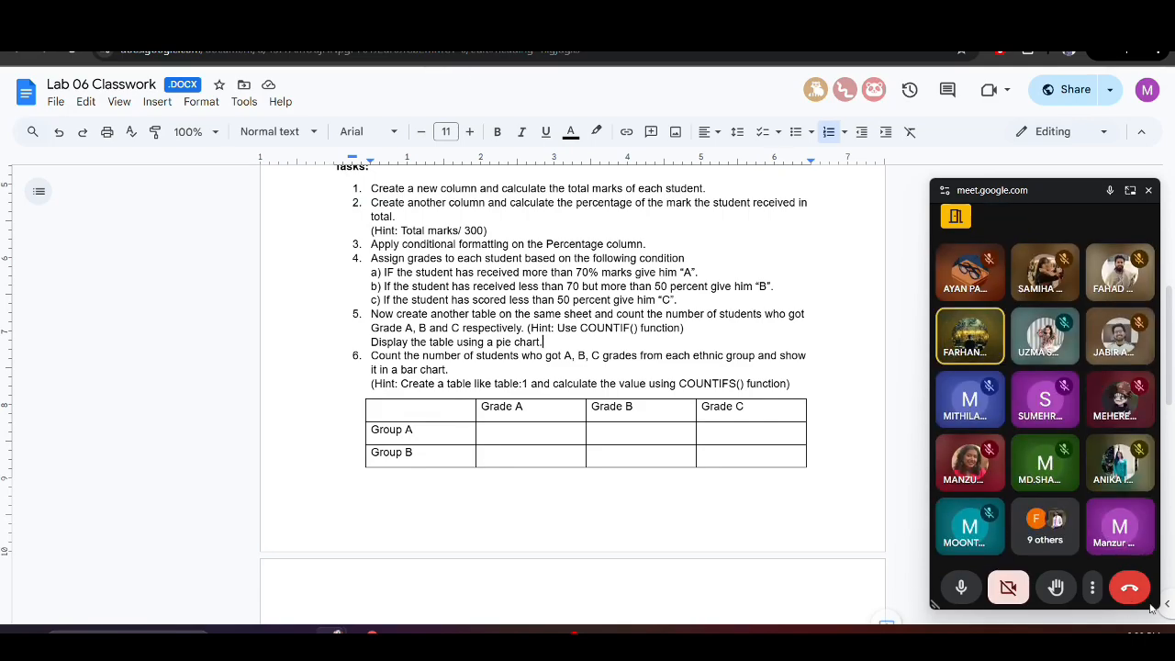
{"action": "left_click", "coordinate": [1142, 635]}
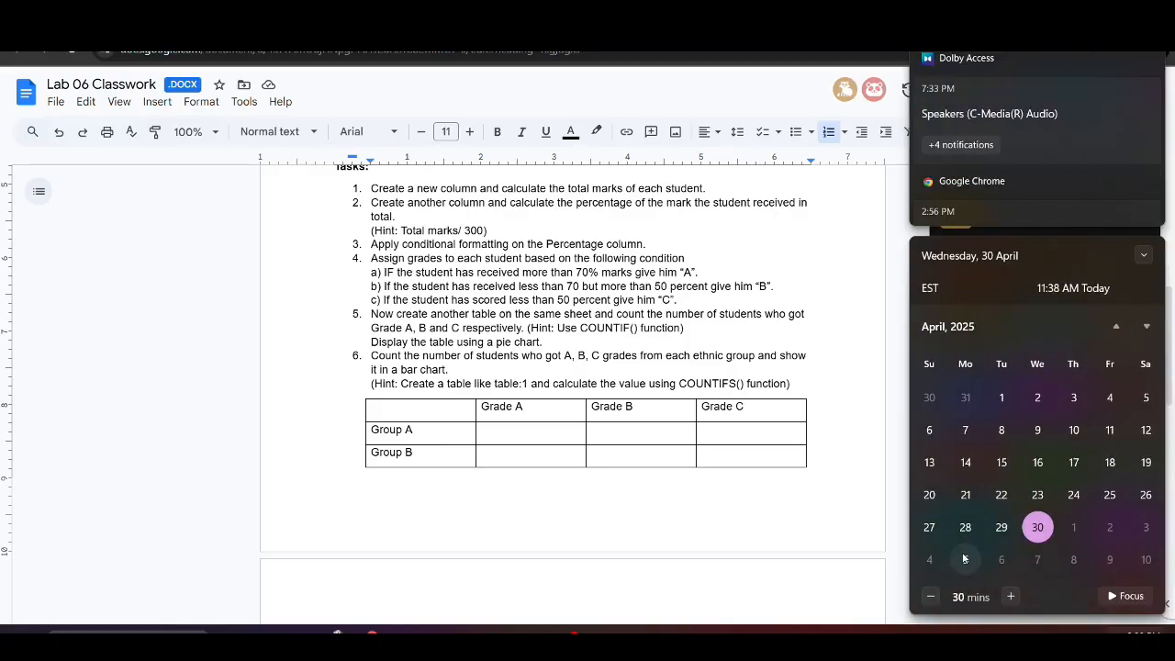
{"action": "left_click", "coordinate": [1144, 256]}
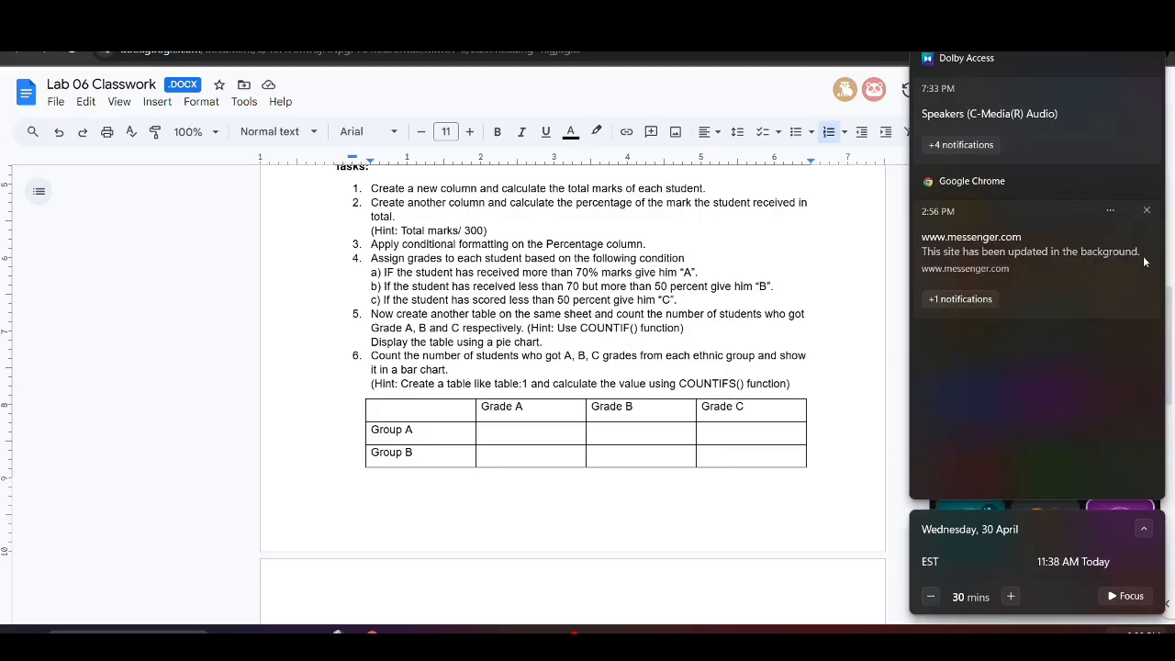
{"action": "left_click", "coordinate": [1143, 528]}
{"action": "left_click", "coordinate": [1146, 326]}
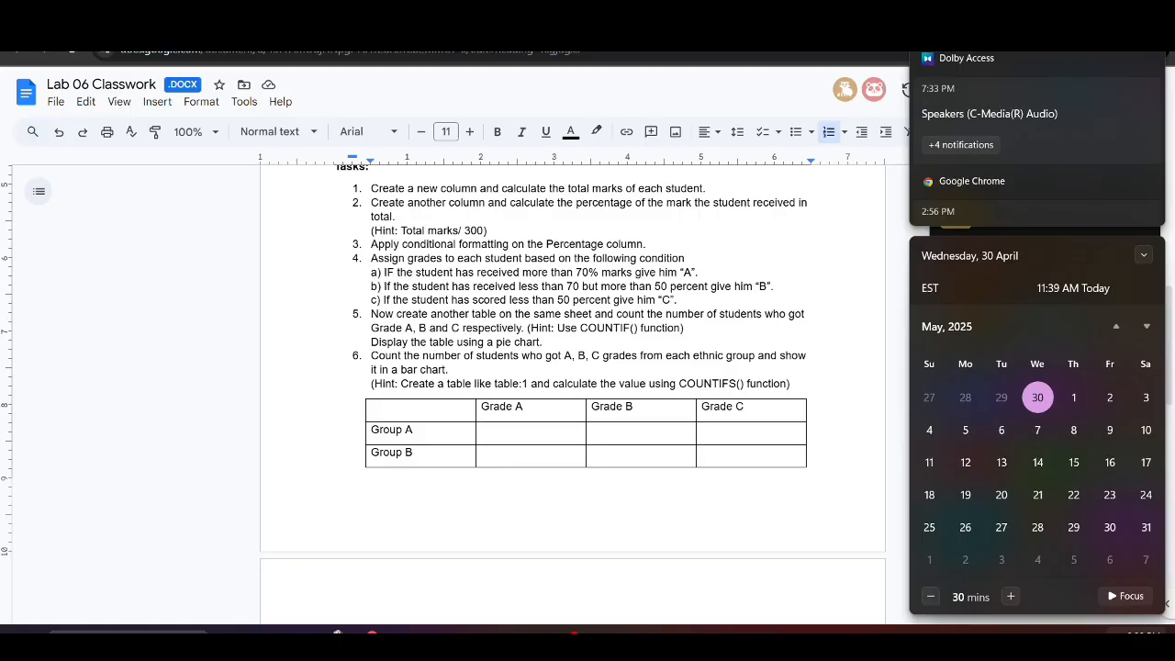
Switch to the Spring 2025 CSE101 [Lab - Course] Content spreadsheet in Google Sheets to check the lab schedule
{"action": "left_click", "coordinate": [514, 26]}
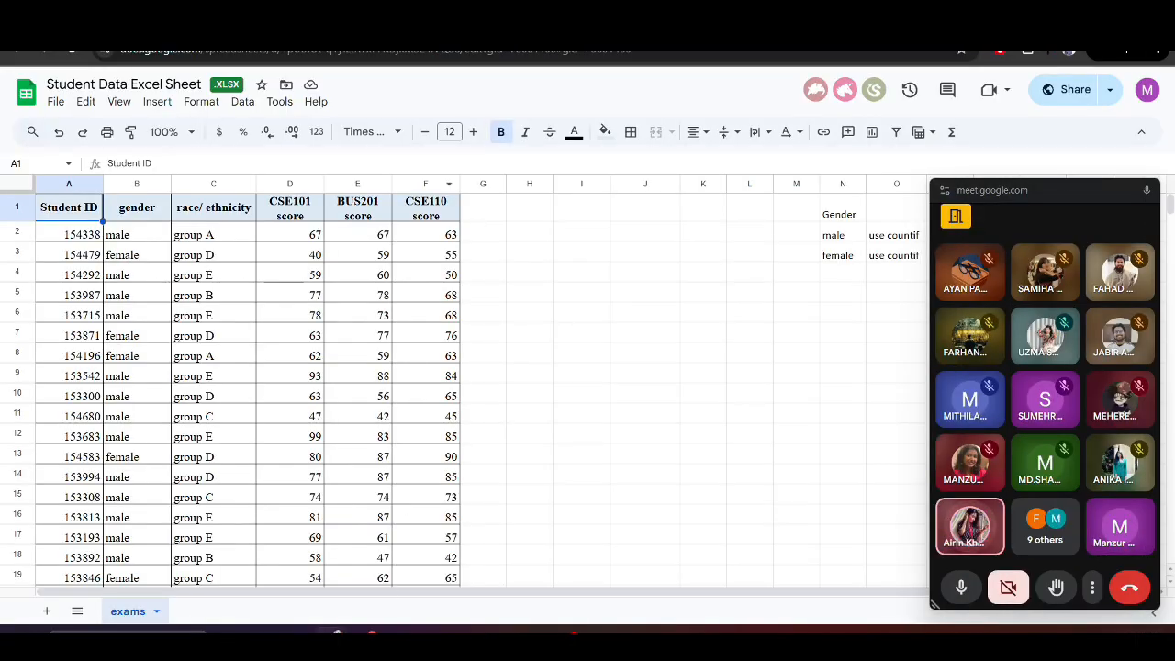
{"action": "left_click", "coordinate": [367, 25]}
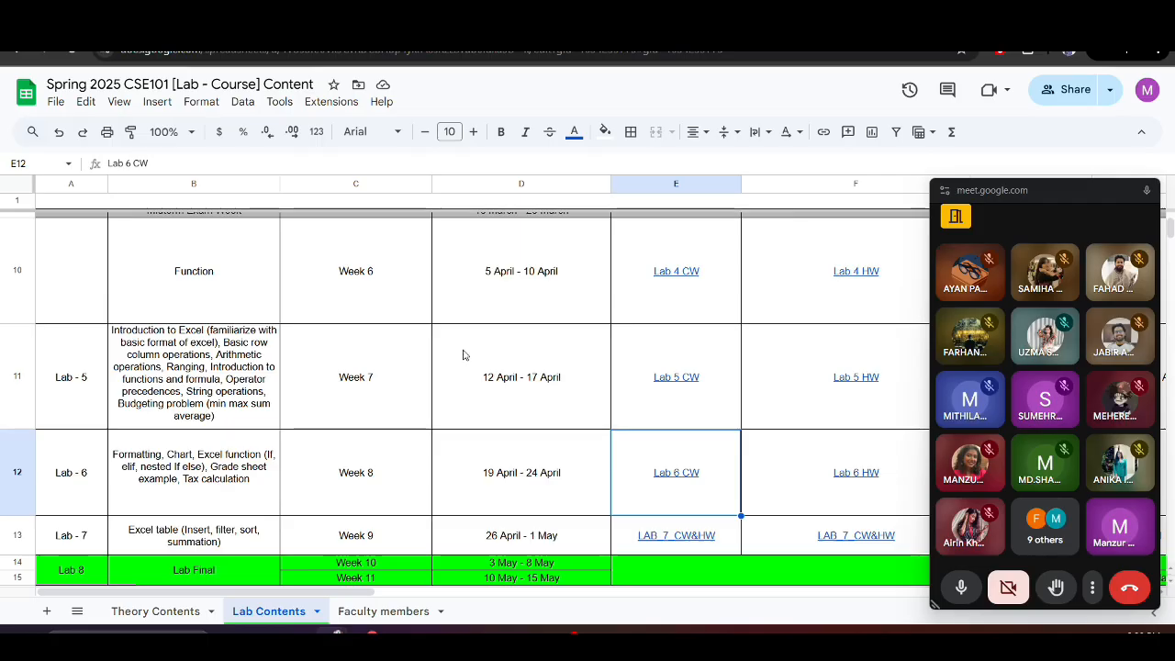
Switch to the CSE101 Combined Attendance Sheet [Spring 2025] and replace header 3 in cell F3 of Sec04 with 30/4/2025
{"action": "left_click", "coordinate": [441, 26]}
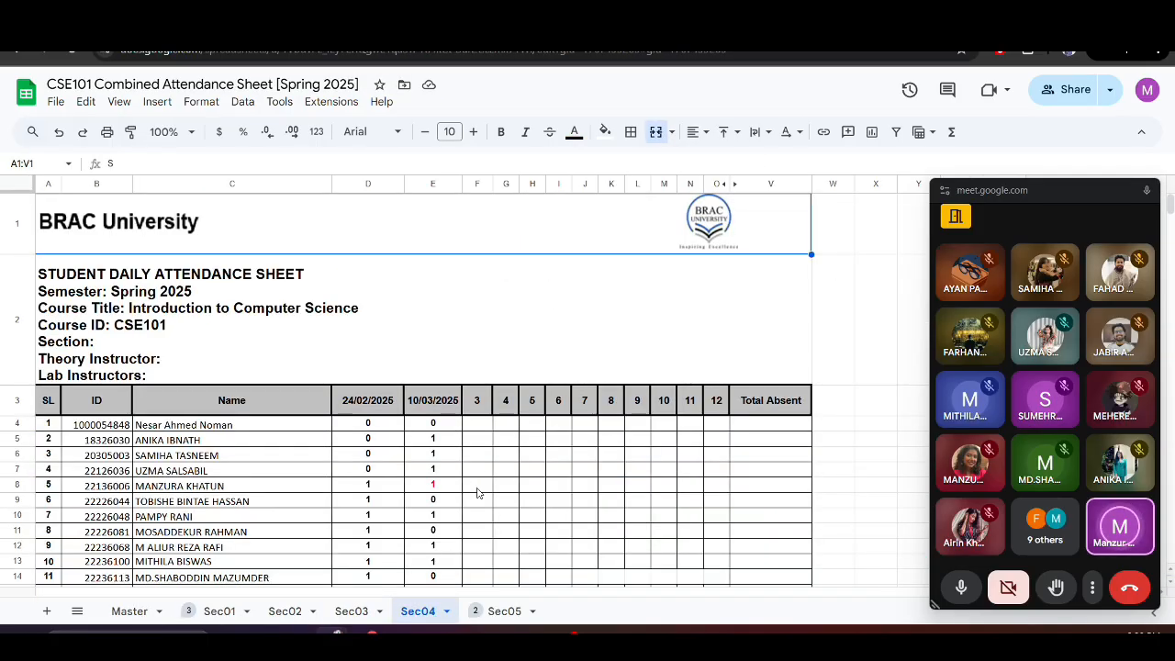
{"action": "scroll", "coordinate": [477, 493], "scroll_direction": "down", "scroll_amount": 8}
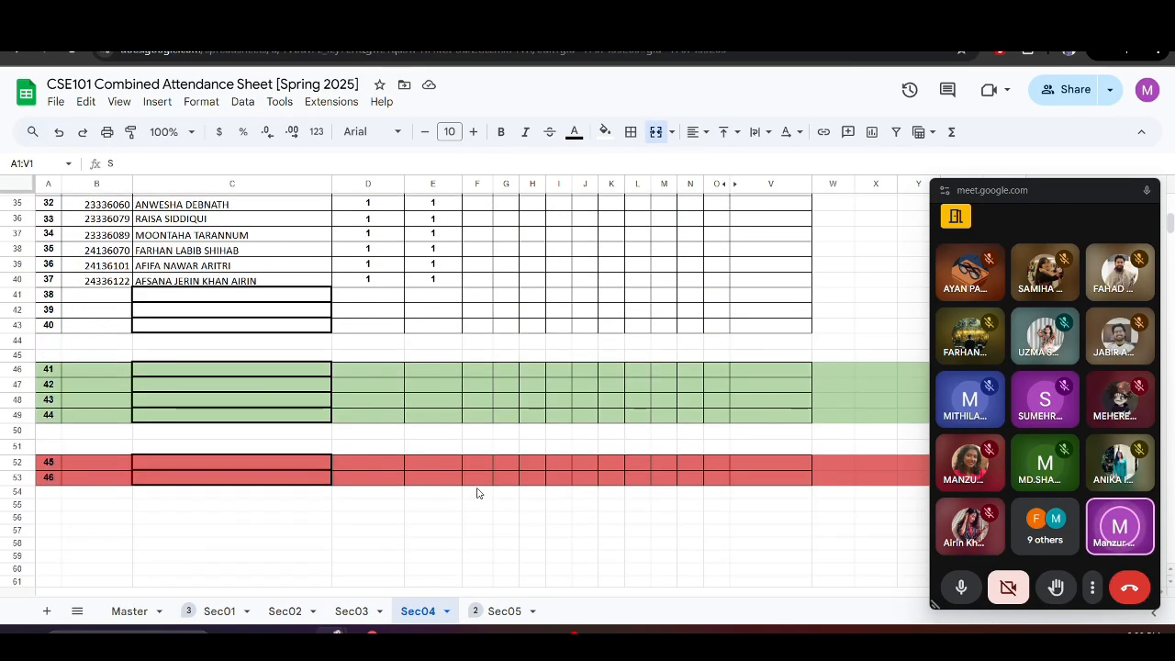
{"action": "scroll", "coordinate": [476, 493], "scroll_direction": "up", "scroll_amount": 10}
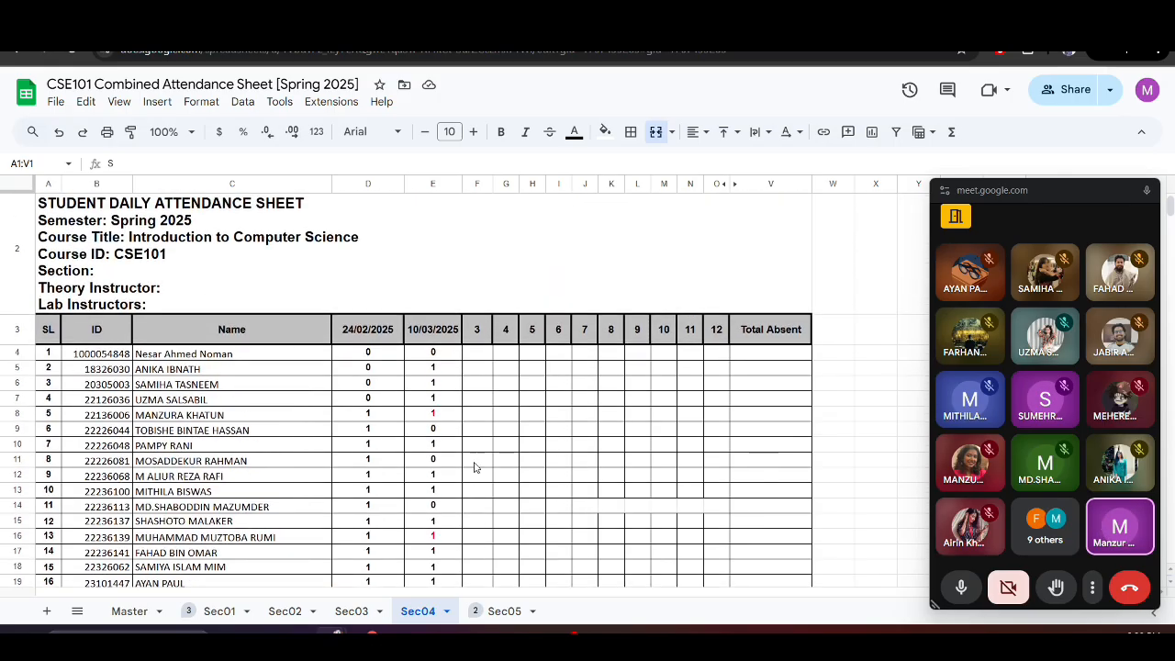
{"action": "left_click", "coordinate": [477, 331]}
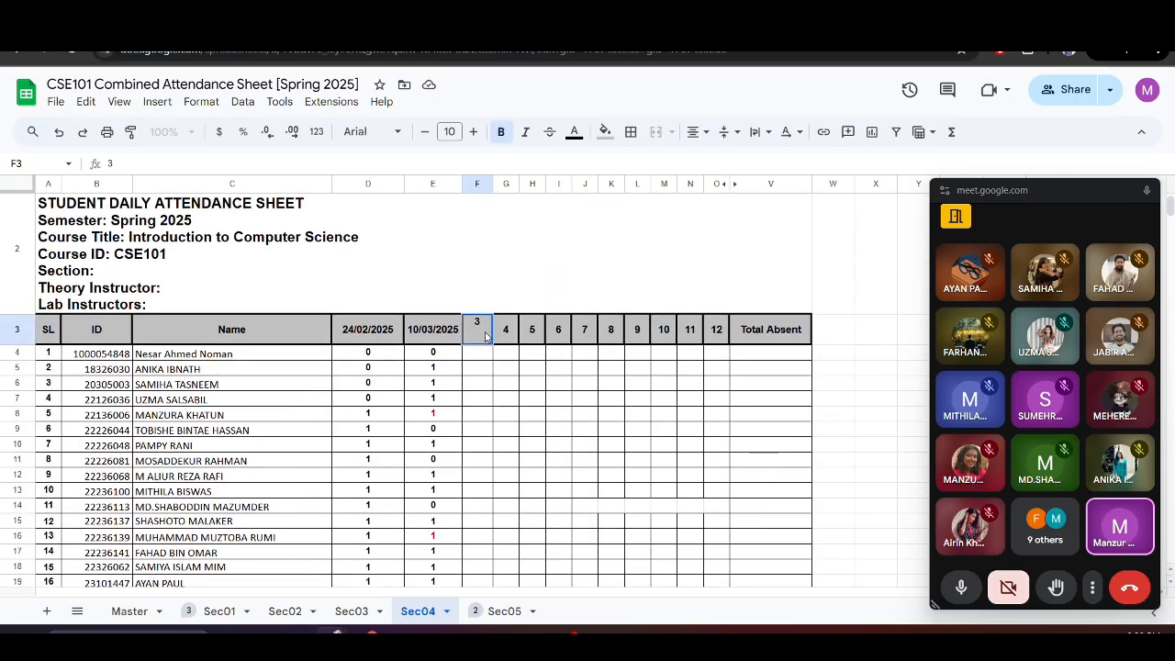
{"action": "key", "text": "Delete"}
{"action": "type", "text": "30/4/2025"}
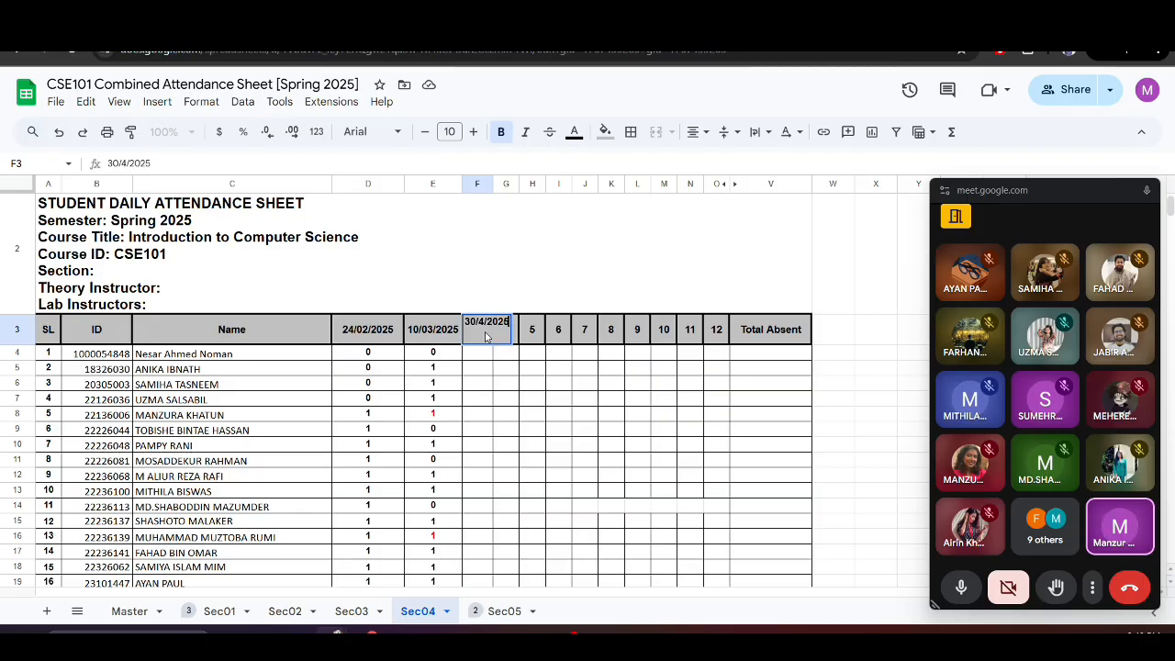
{"action": "key", "text": "Return"}
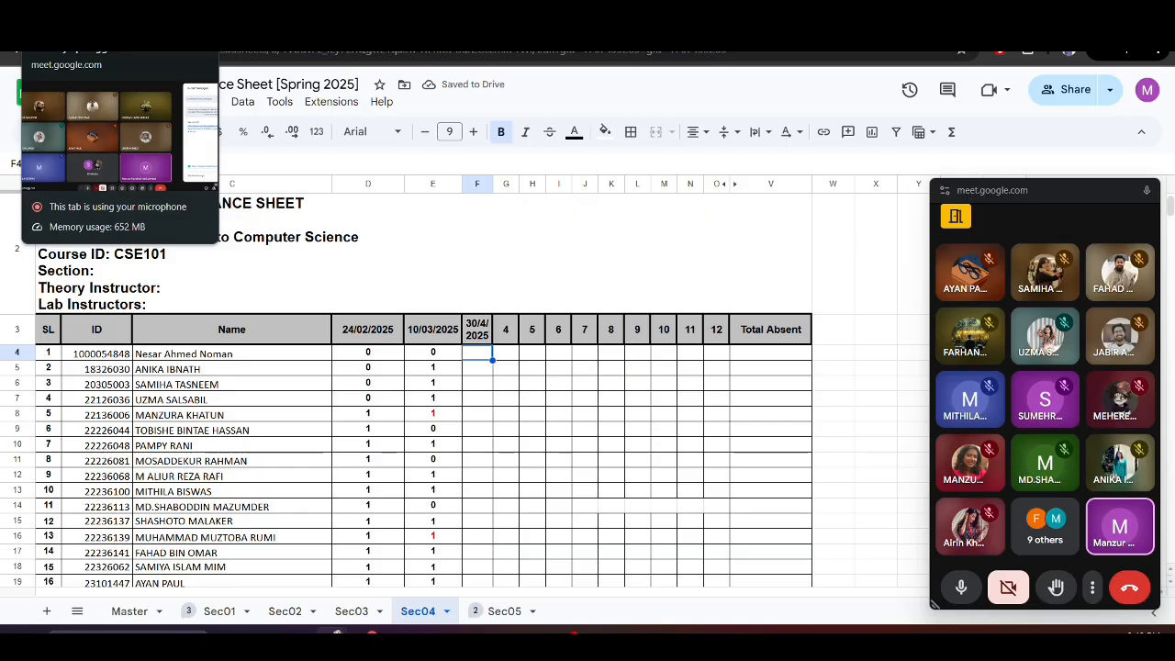
Present the CSE101 Combined Attendance Sheet browser tab in the Google Meet call, and return to the attendance sheet
{"action": "left_click", "coordinate": [83, 30]}
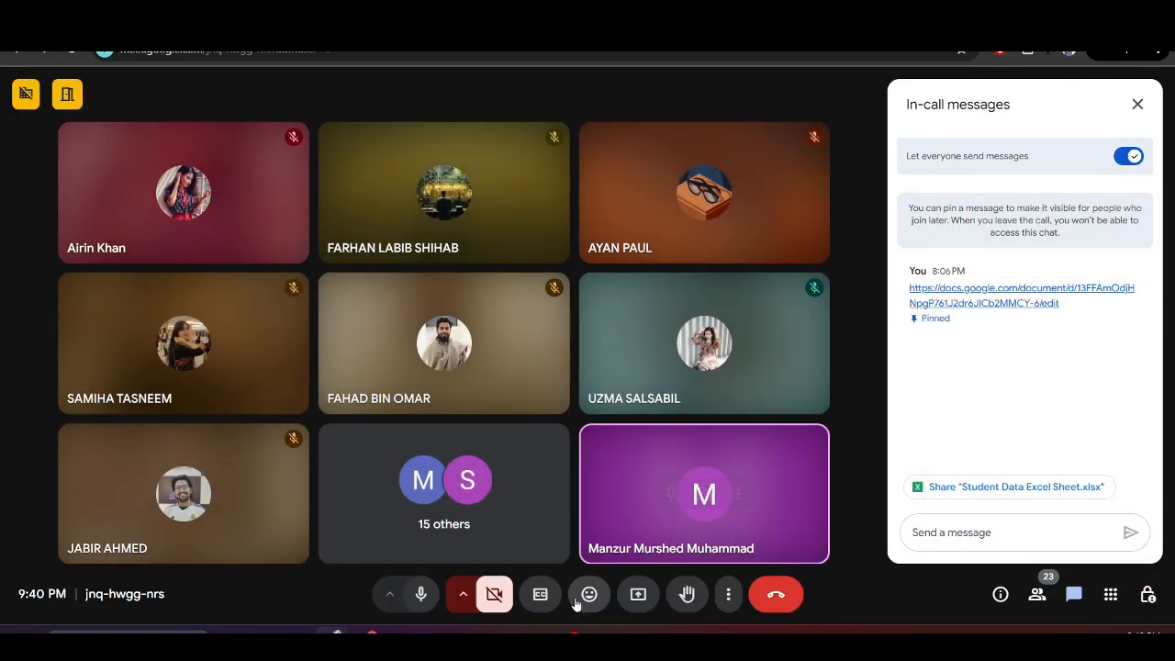
{"action": "left_click", "coordinate": [638, 594]}
{"action": "left_click", "coordinate": [500, 176]}
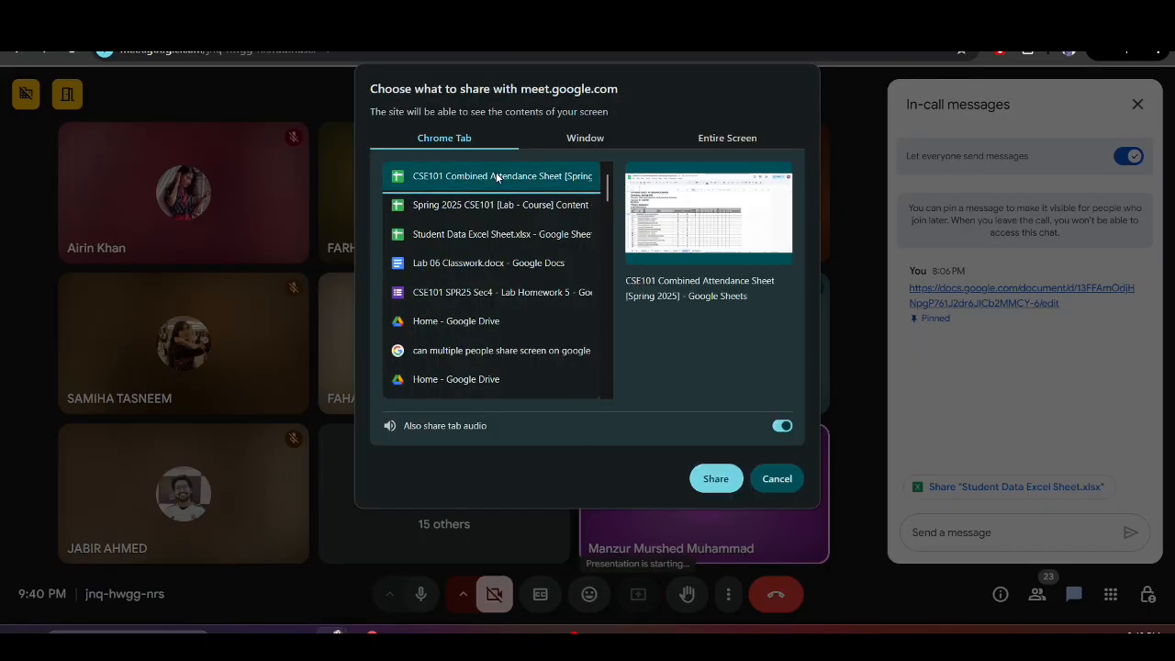
{"action": "left_click", "coordinate": [716, 478]}
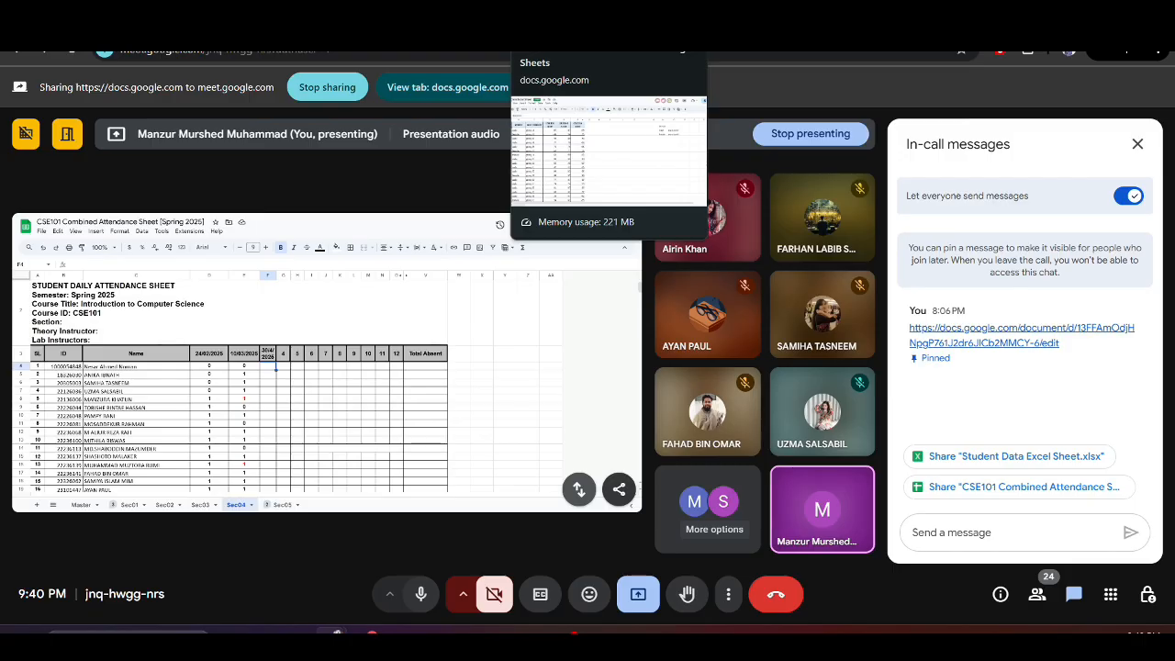
{"action": "left_click", "coordinate": [569, 48]}
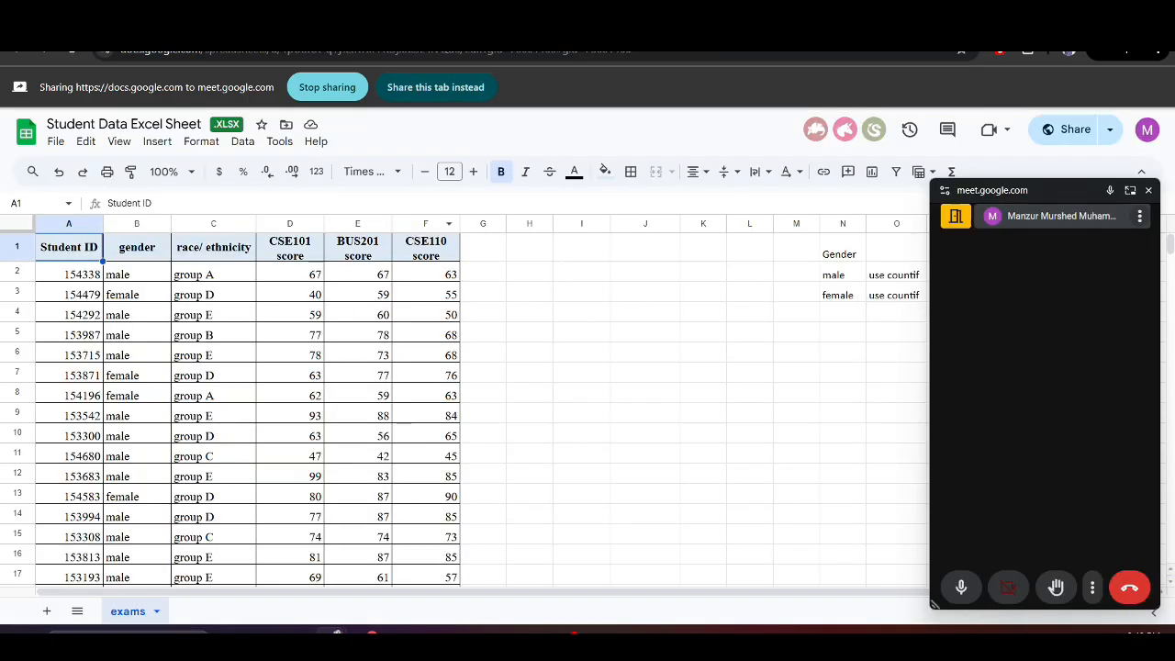
{"action": "left_click", "coordinate": [294, 56]}
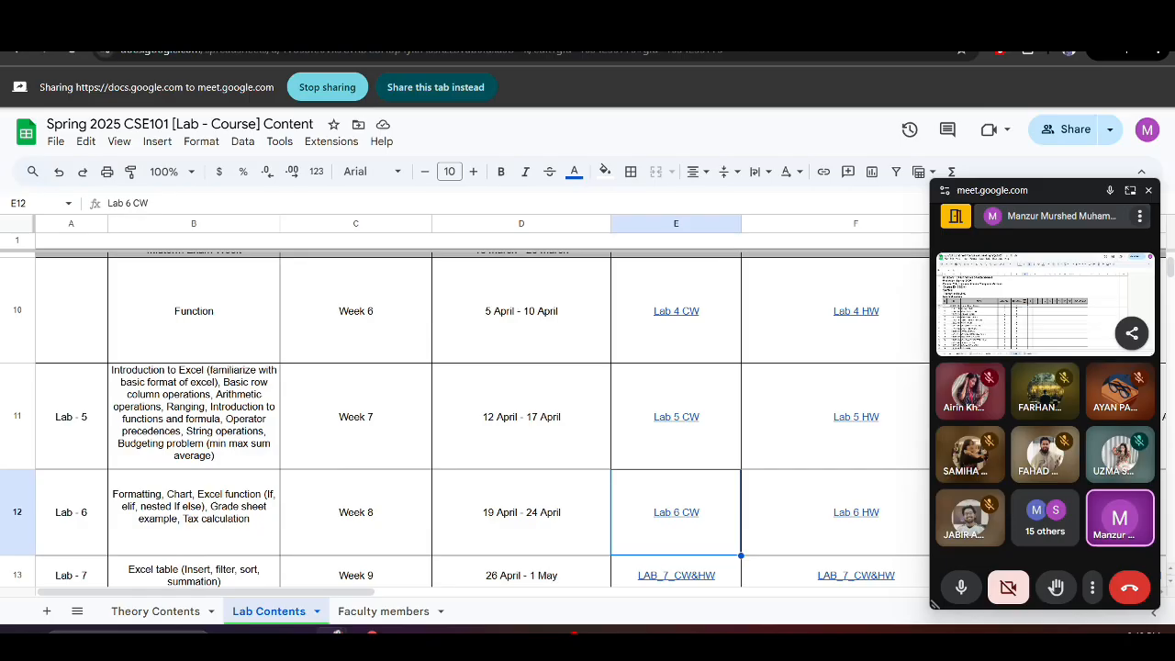
{"action": "left_click", "coordinate": [679, 44]}
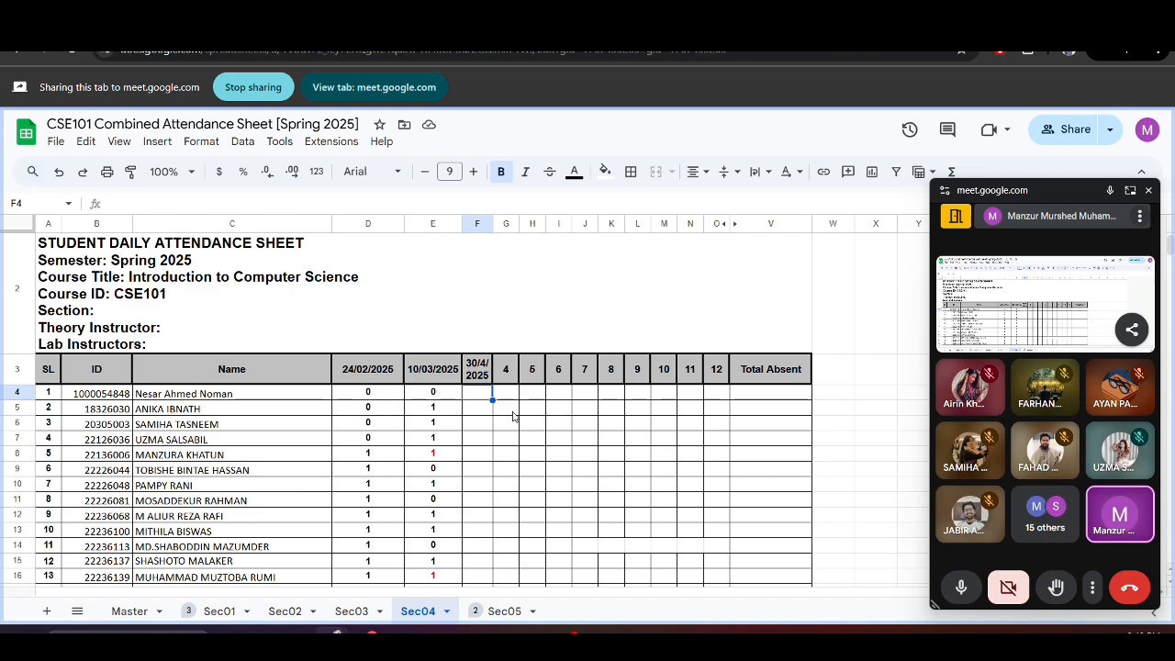
Enter the 30/4/2025 attendance for serials 1 to 5 in F4:F8 as 0, 1, 1, 1, 1
{"action": "type", "text": "0"}
{"action": "key", "text": "Return"}
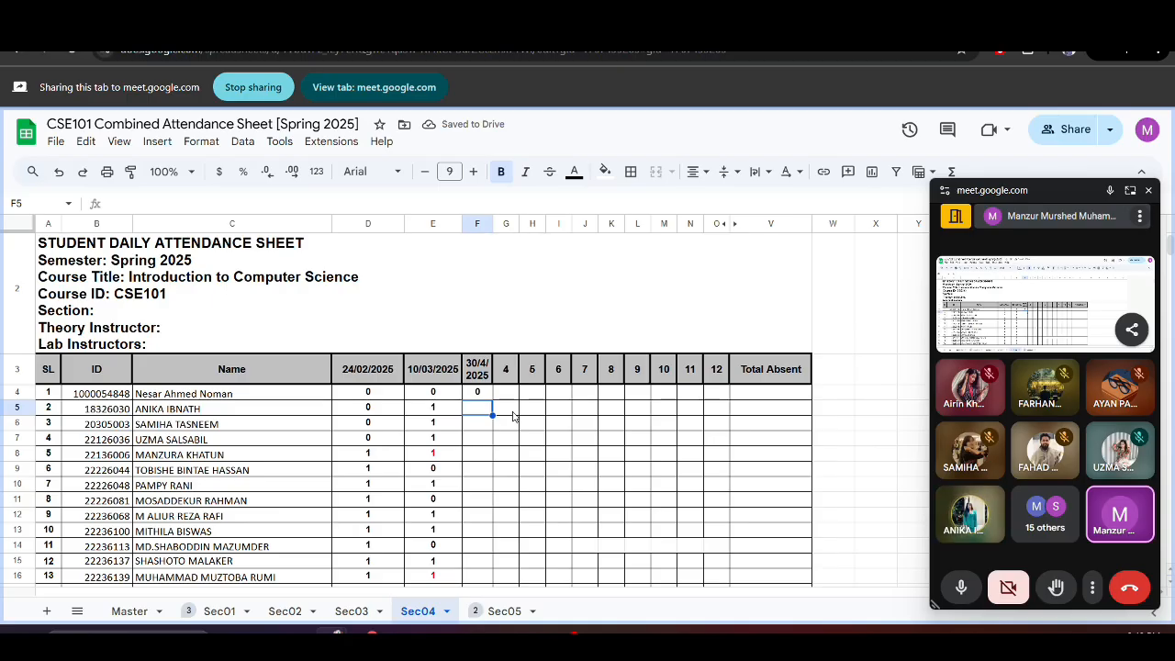
{"action": "type", "text": "1"}
{"action": "key", "text": "Return"}
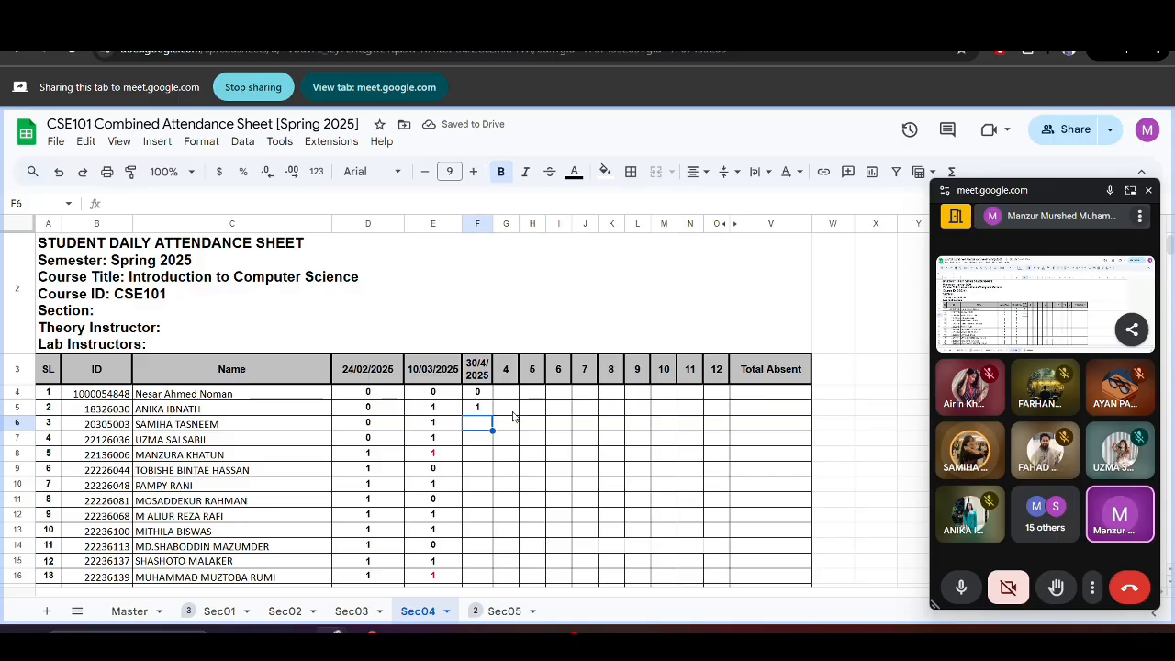
{"action": "type", "text": "1"}
{"action": "key", "text": "Return"}
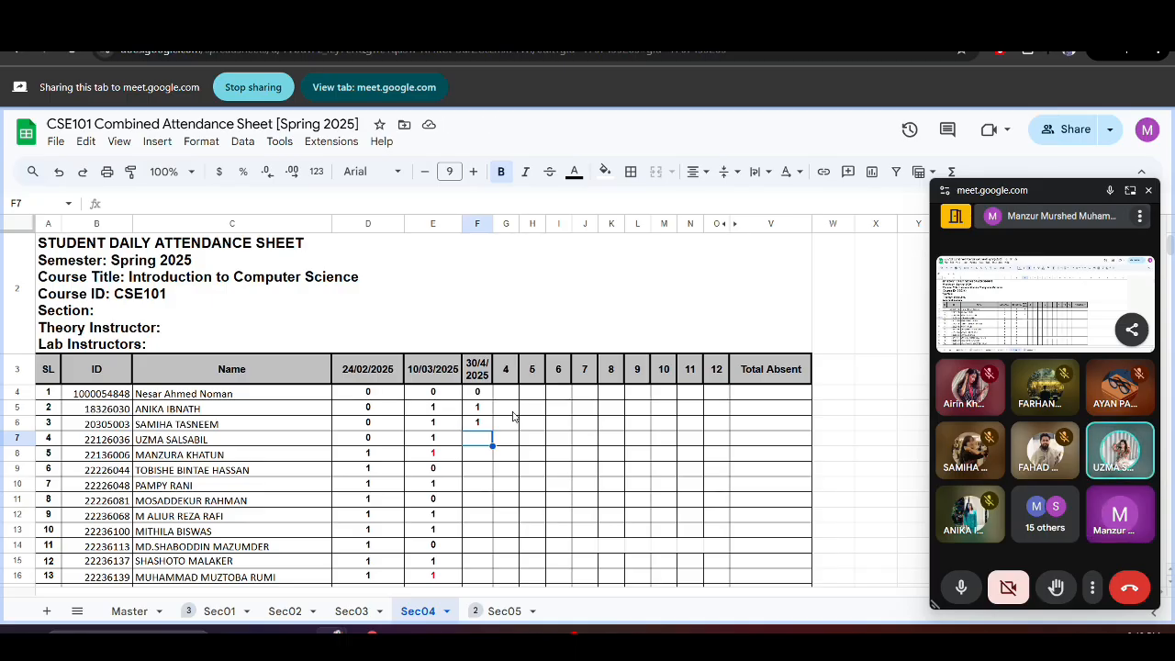
{"action": "type", "text": "1"}
{"action": "key", "text": "Return"}
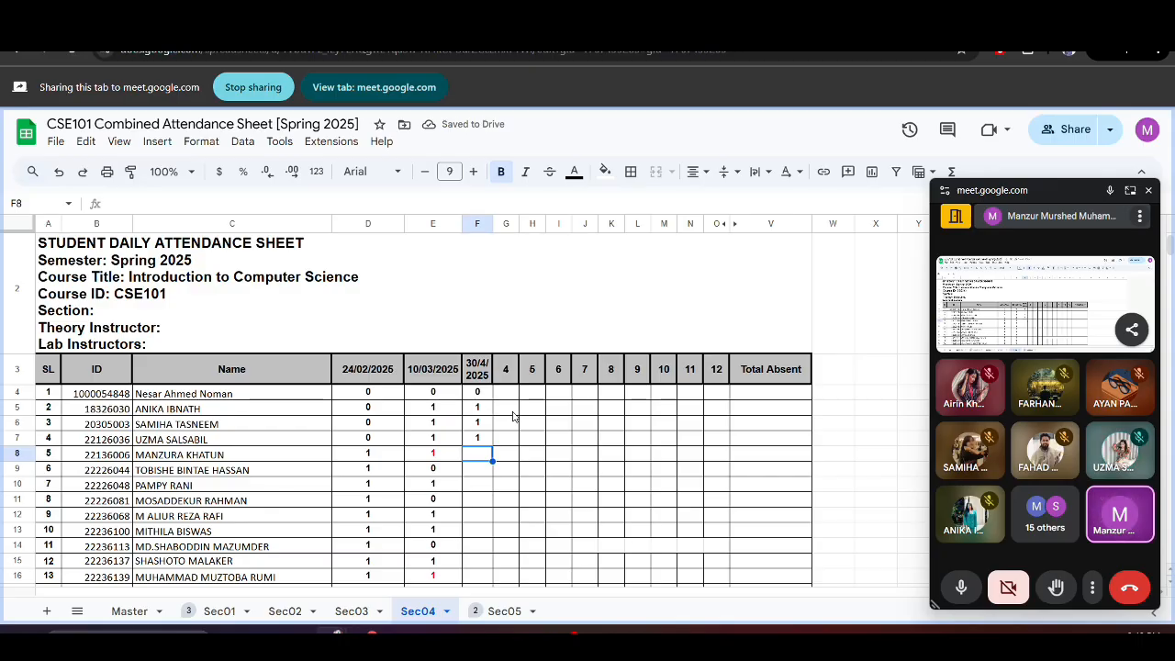
{"action": "type", "text": "1"}
{"action": "key", "text": "Return"}
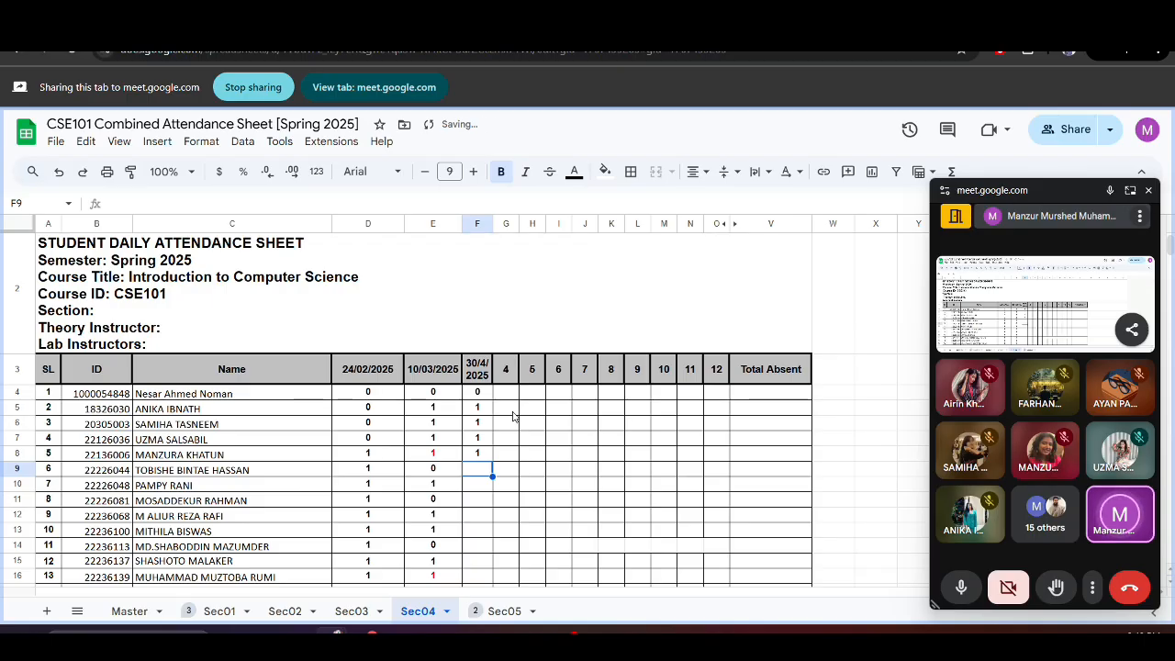
Record the 30/4/2025 attendance for serials 6 to 10 in F9:F13 as 1, 1, 0, 1, 1
{"action": "type", "text": "1"}
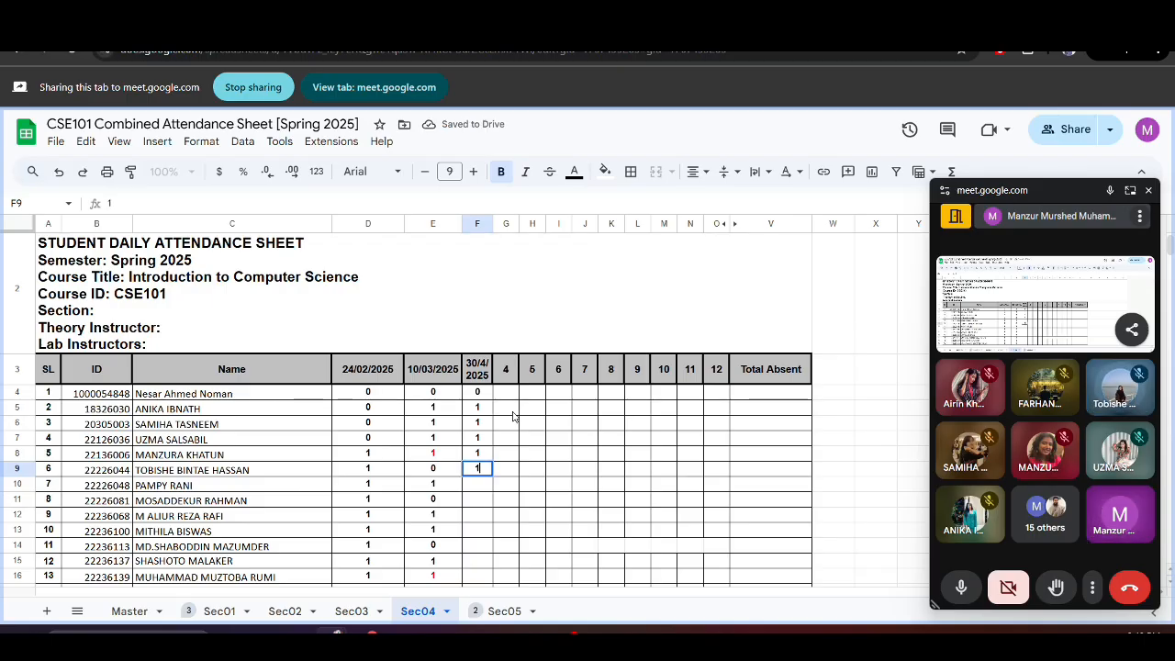
{"action": "key", "text": "Return"}
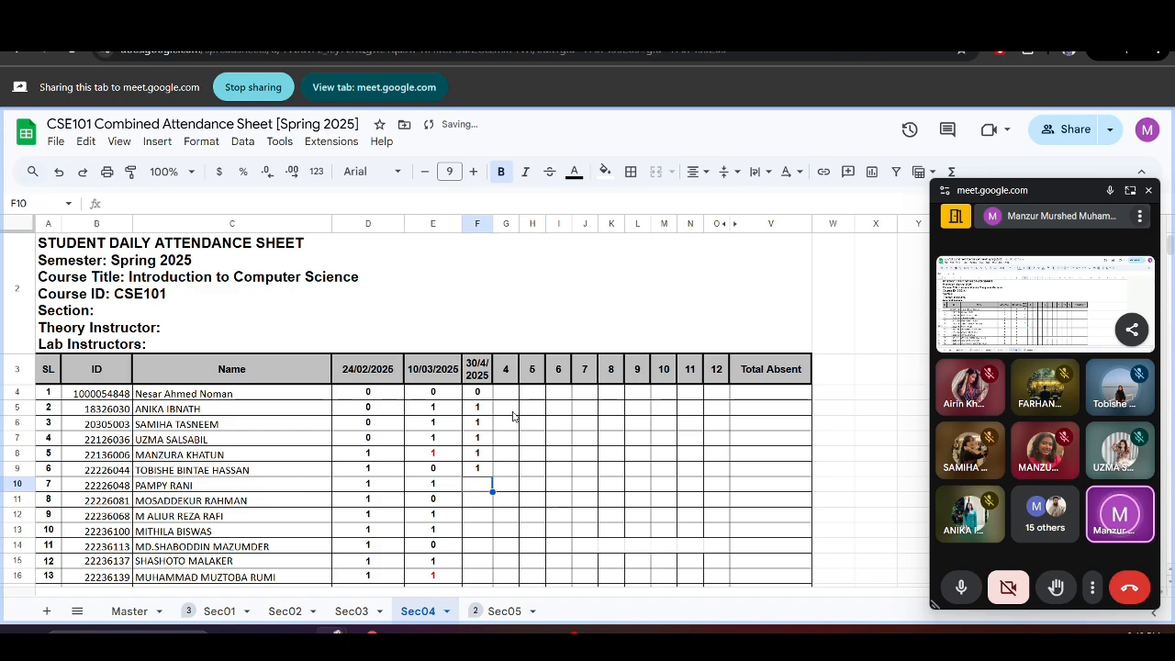
{"action": "type", "text": "1"}
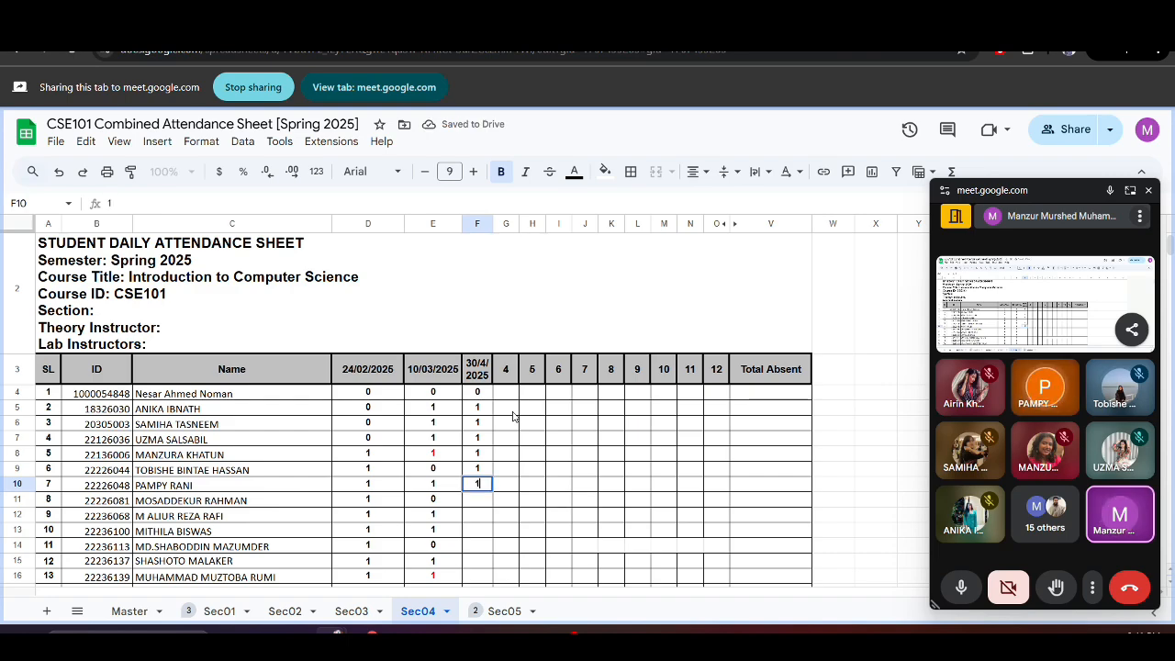
{"action": "key", "text": "Return"}
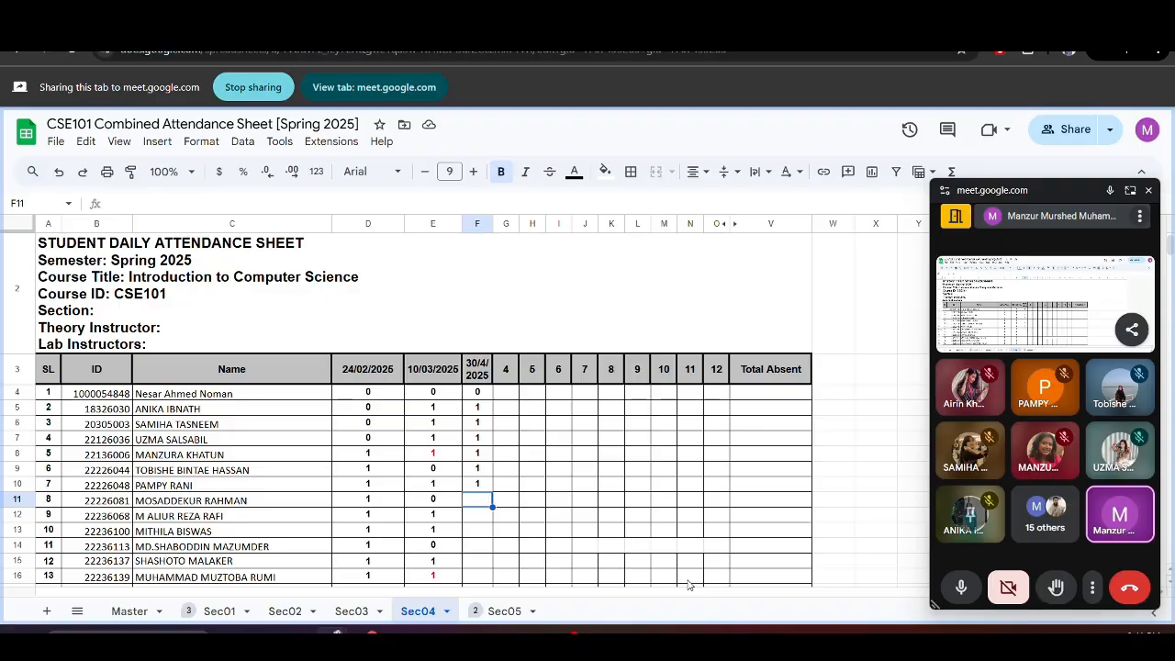
{"action": "type", "text": "0"}
{"action": "key", "text": "Return"}
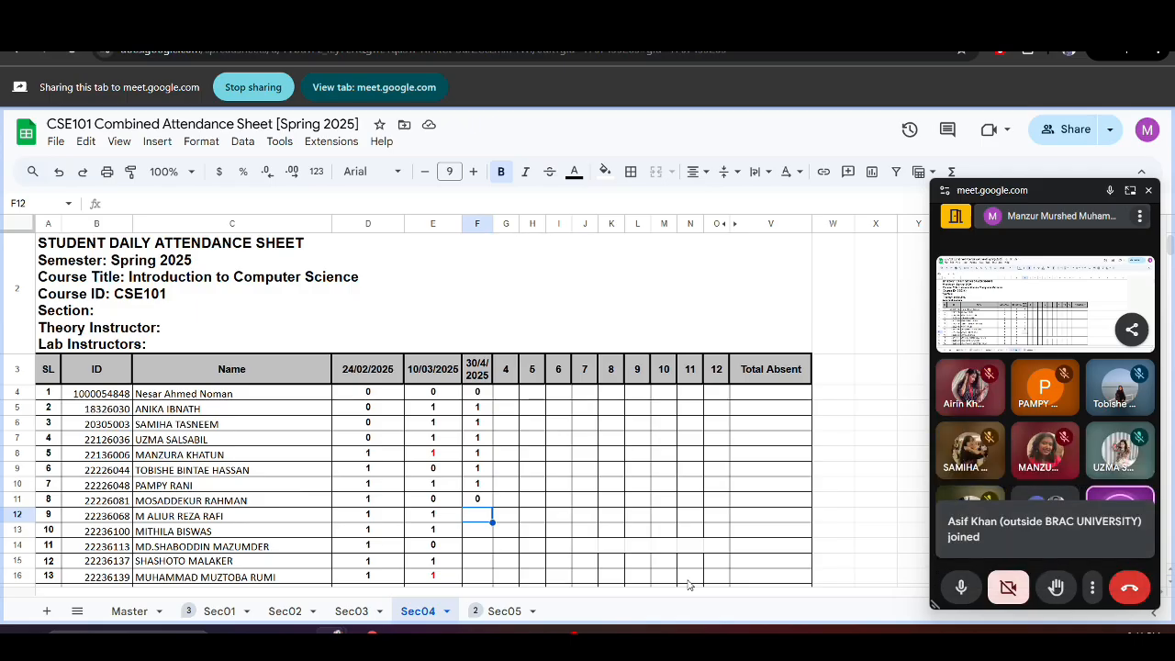
{"action": "type", "text": "1"}
{"action": "key", "text": "Return"}
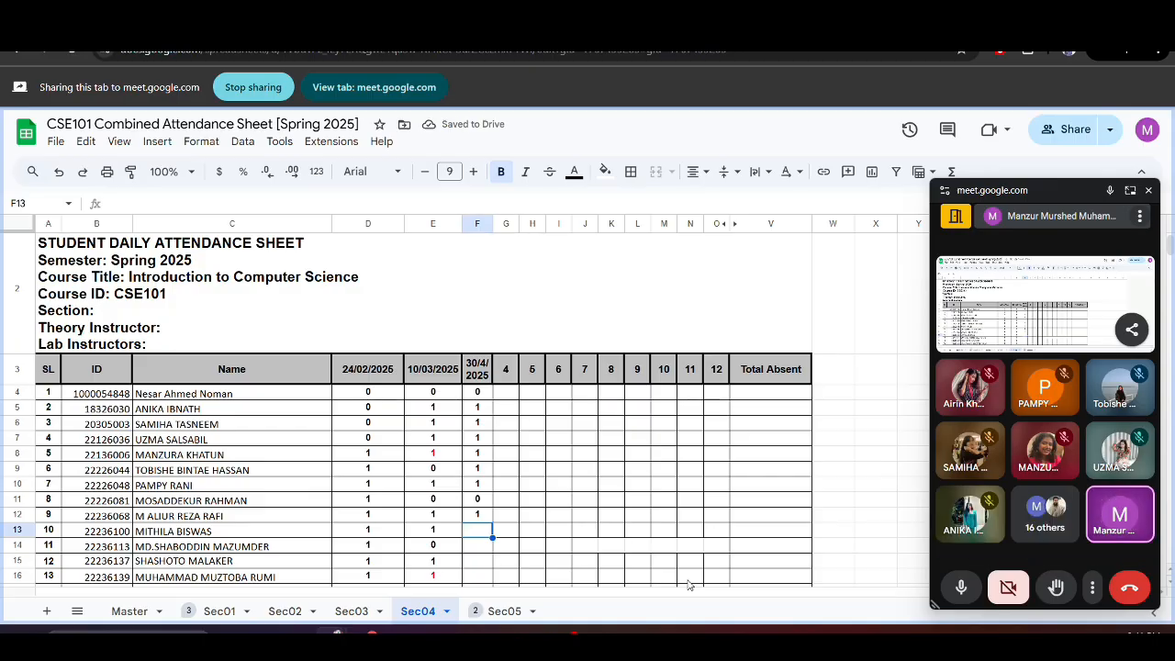
{"action": "type", "text": "1"}
{"action": "key", "text": "Return"}
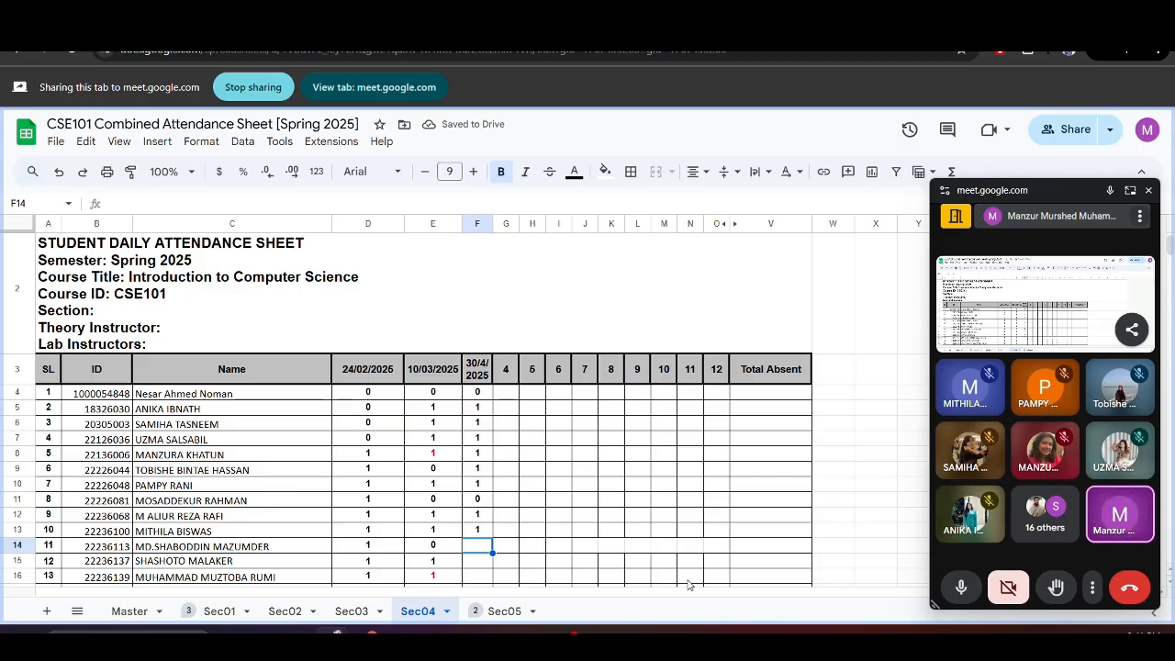
Mark serials 11 and 12 absent for 30/4/2025 with 0 in F14 and F15
{"action": "scroll", "coordinate": [647, 502], "scroll_direction": "down", "scroll_amount": 5}
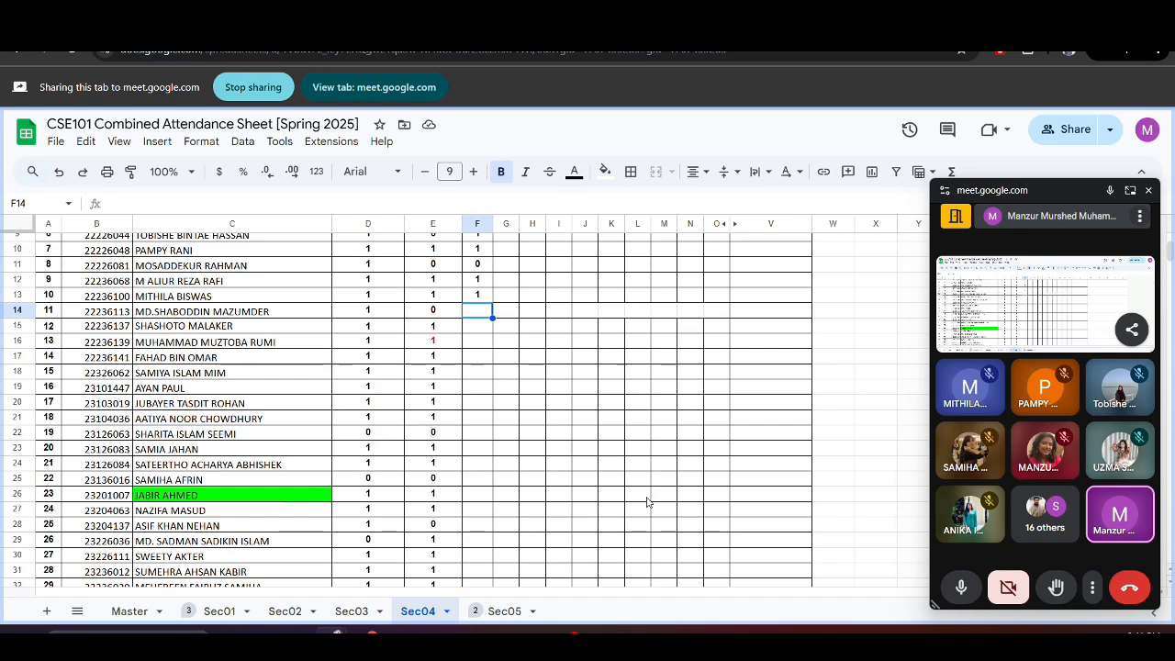
{"action": "type", "text": "0"}
{"action": "key", "text": "Return"}
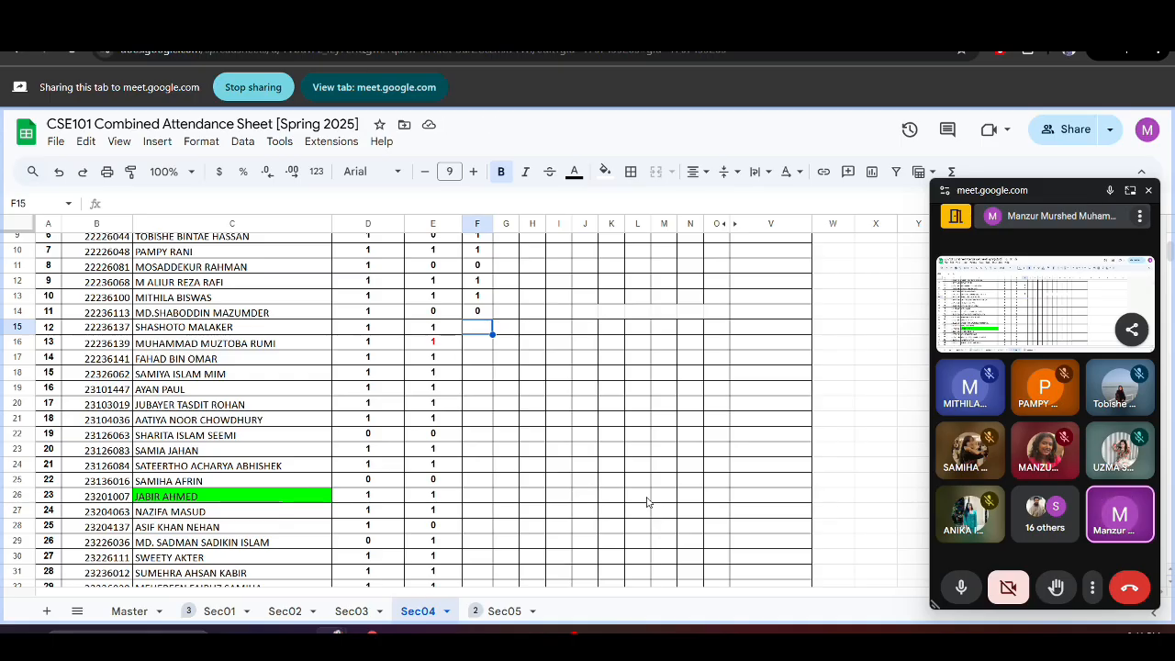
{"action": "type", "text": "0"}
{"action": "key", "text": "Return"}
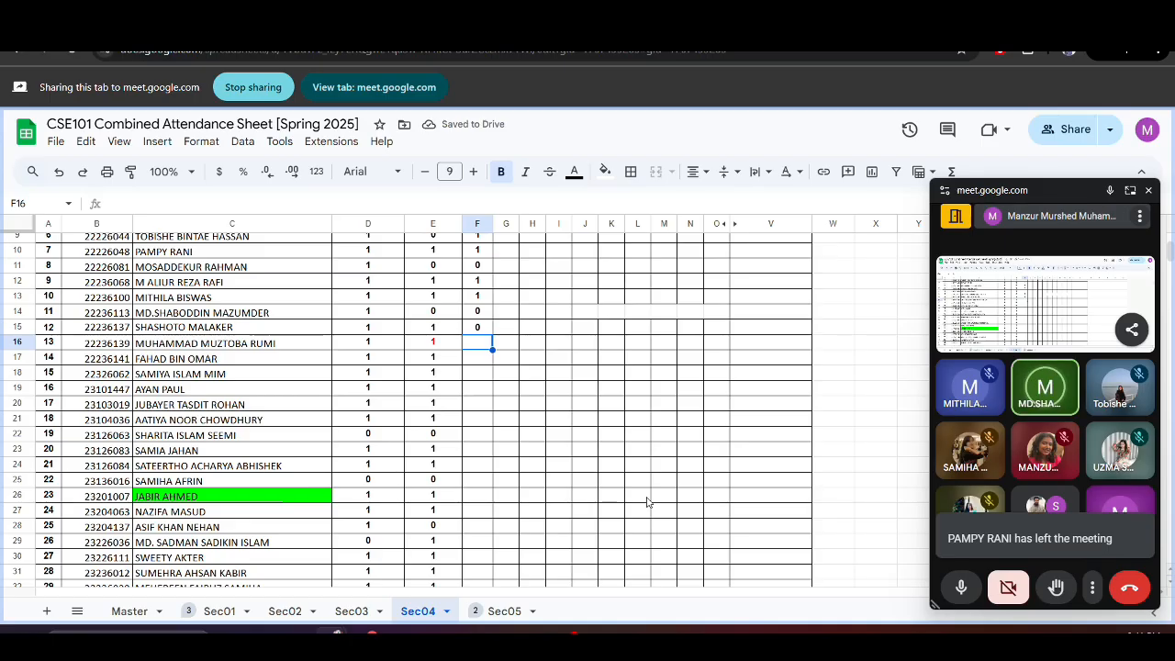
Correct the 30/4/2025 attendance of serial 11 in F14 to 1 and return to the empty cell F16
{"action": "key", "text": "Up"}
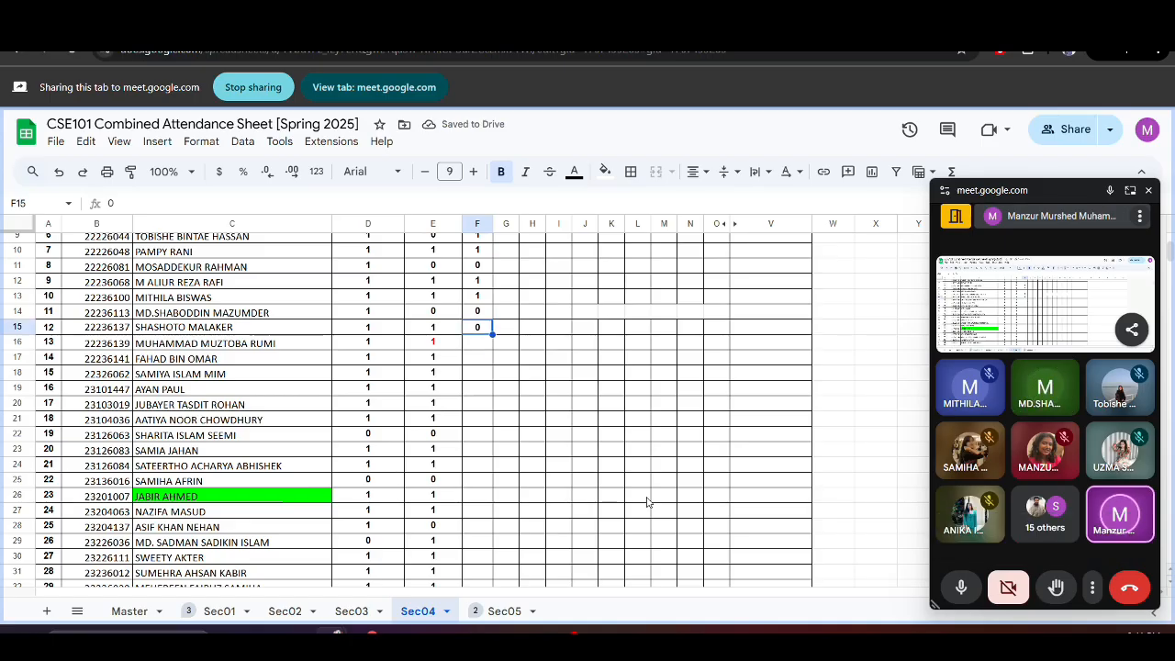
{"action": "key", "text": "Up"}
{"action": "type", "text": "1"}
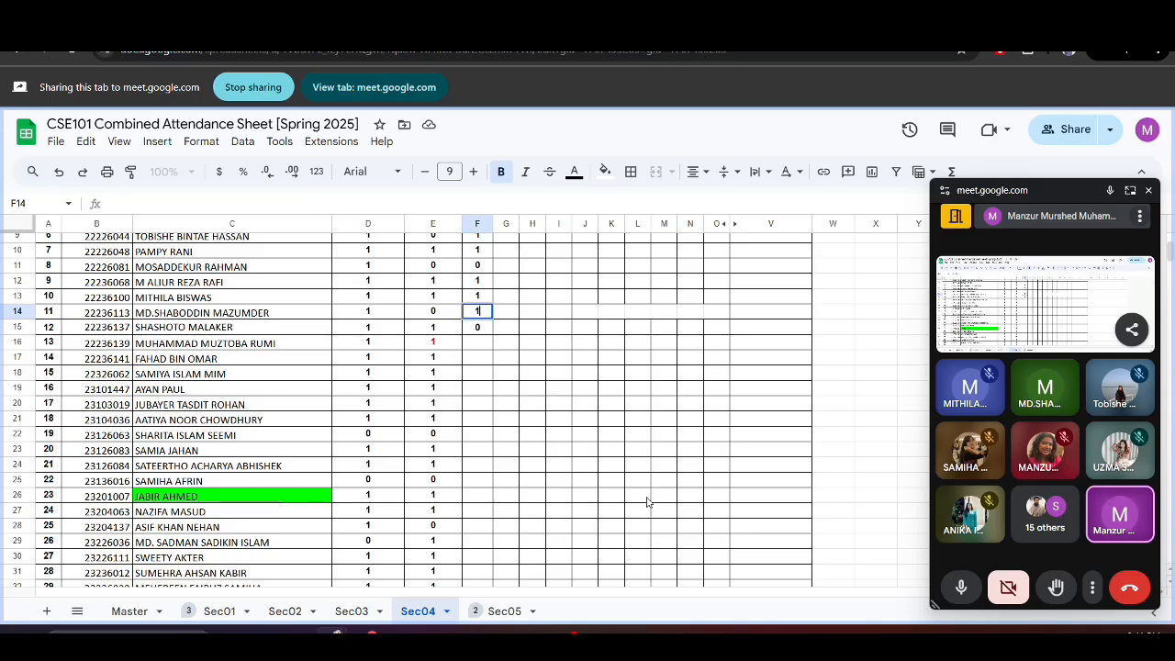
{"action": "key", "text": "Return"}
{"action": "key", "text": "Down"}
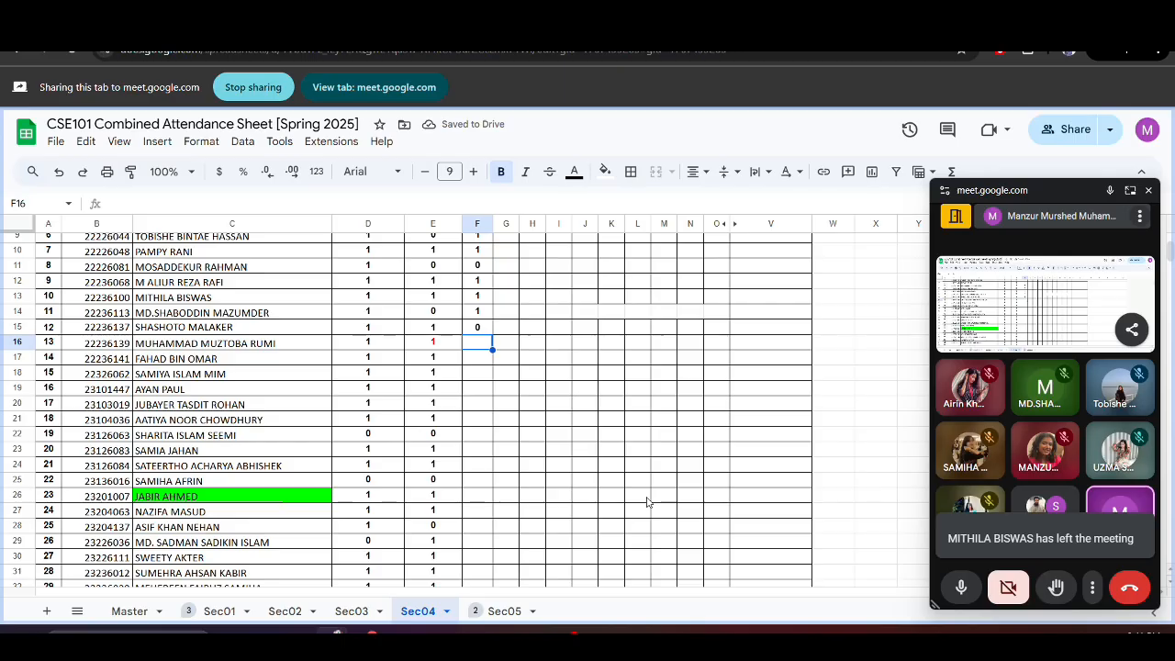
Enter the 30/4/2025 attendance for serials 13 to 17 in F16:F20 as 1, 1, 0, 1, 0
{"action": "type", "text": "1"}
{"action": "key", "text": "Return"}
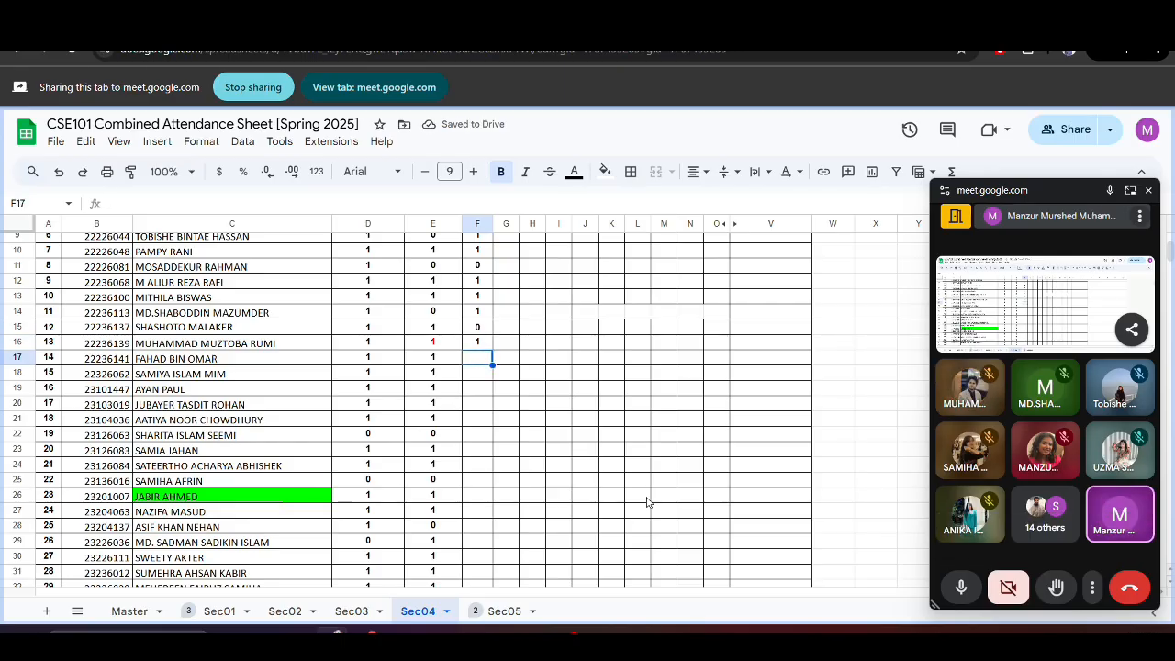
{"action": "type", "text": "1"}
{"action": "key", "text": "Return"}
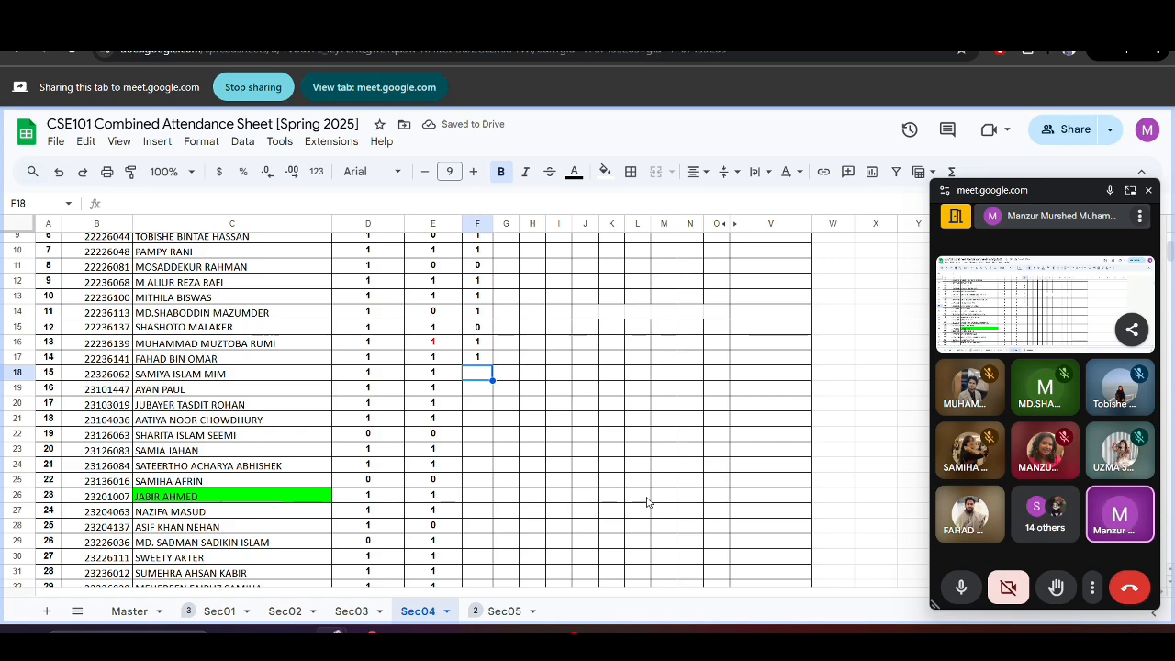
{"action": "type", "text": "0"}
{"action": "key", "text": "Return"}
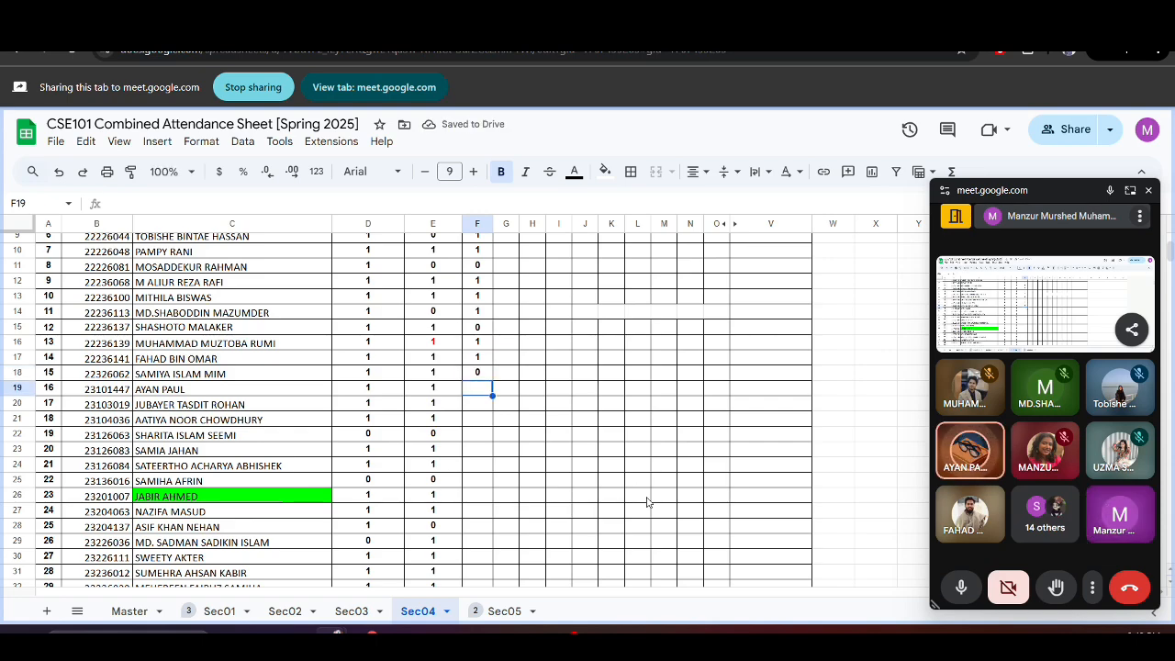
{"action": "type", "text": "1"}
{"action": "key", "text": "Return"}
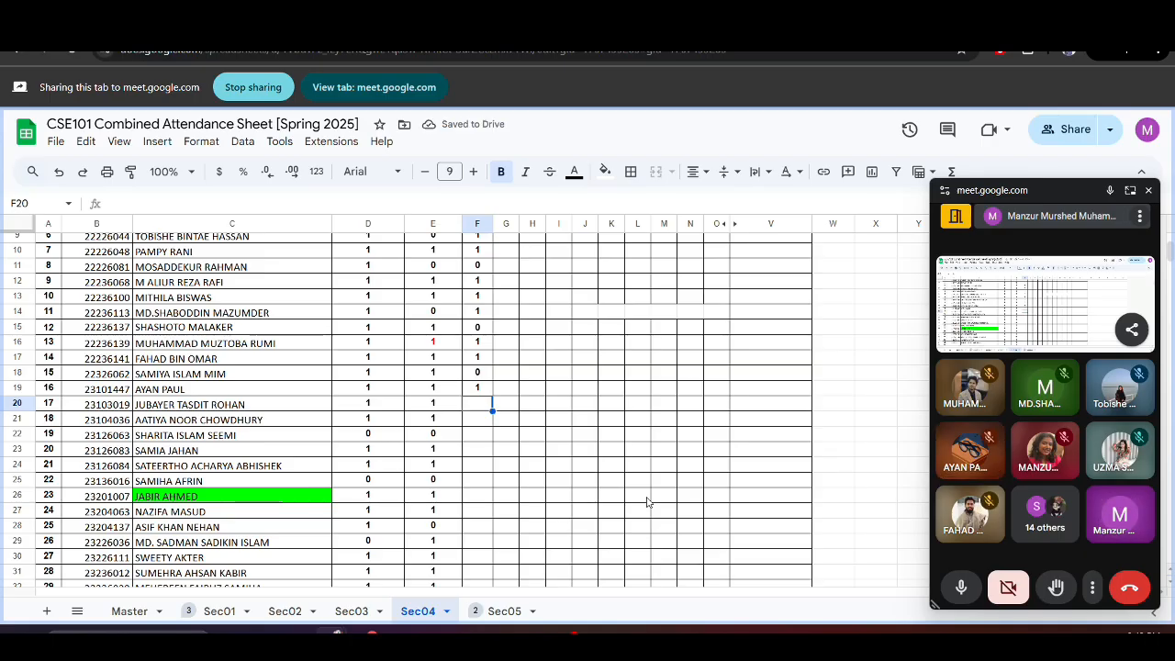
{"action": "type", "text": "0"}
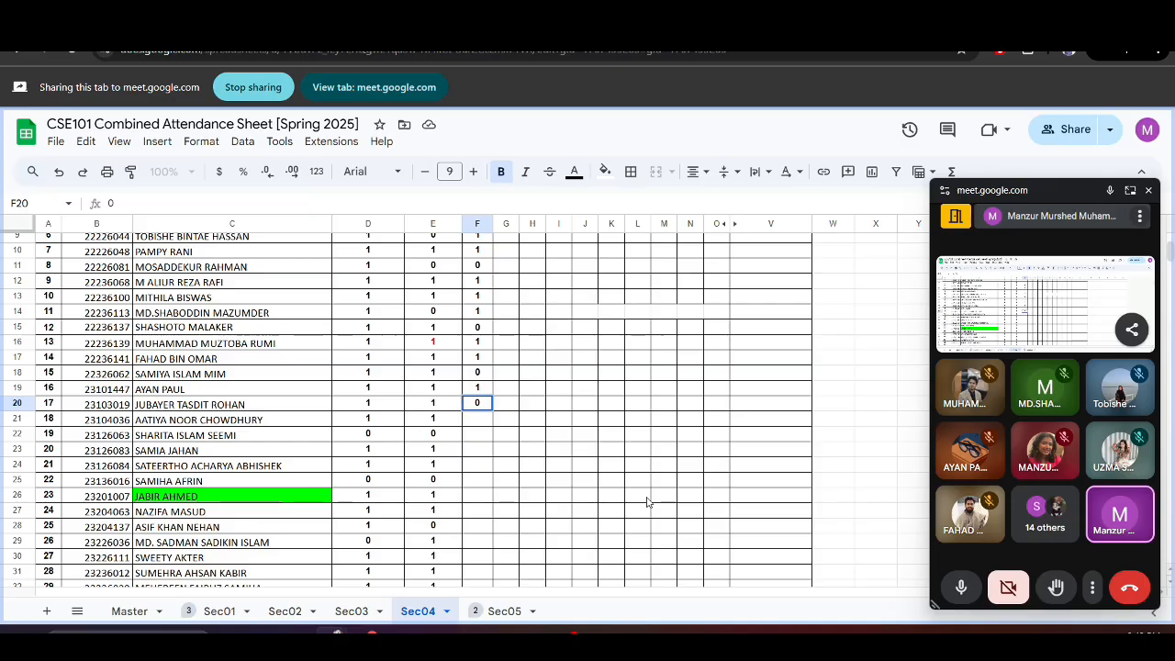
{"action": "key", "text": "Return"}
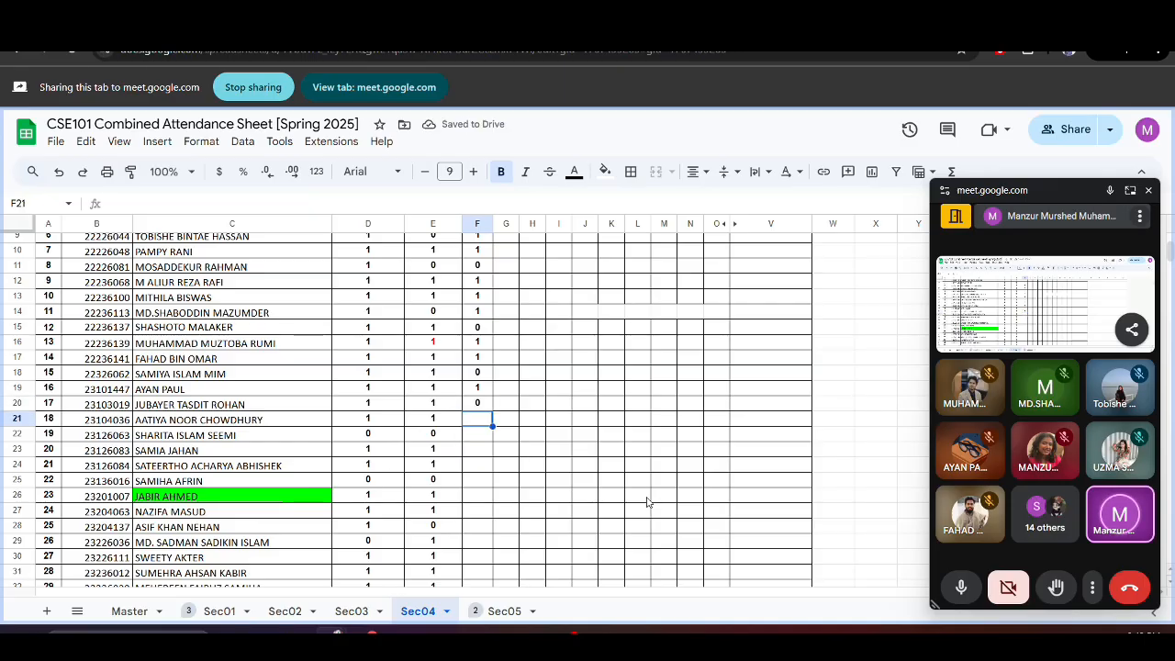
Mark serials 18 to 22 absent for 30/4/2025 with 0 in each cell of F21:F25
{"action": "type", "text": "0"}
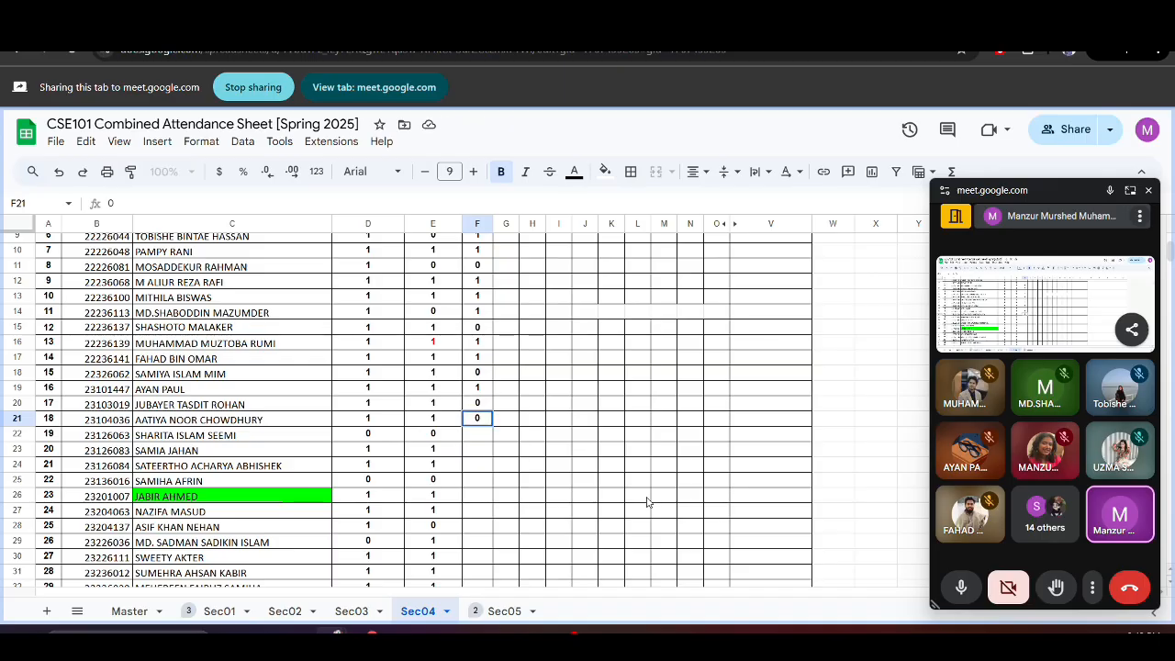
{"action": "key", "text": "Return"}
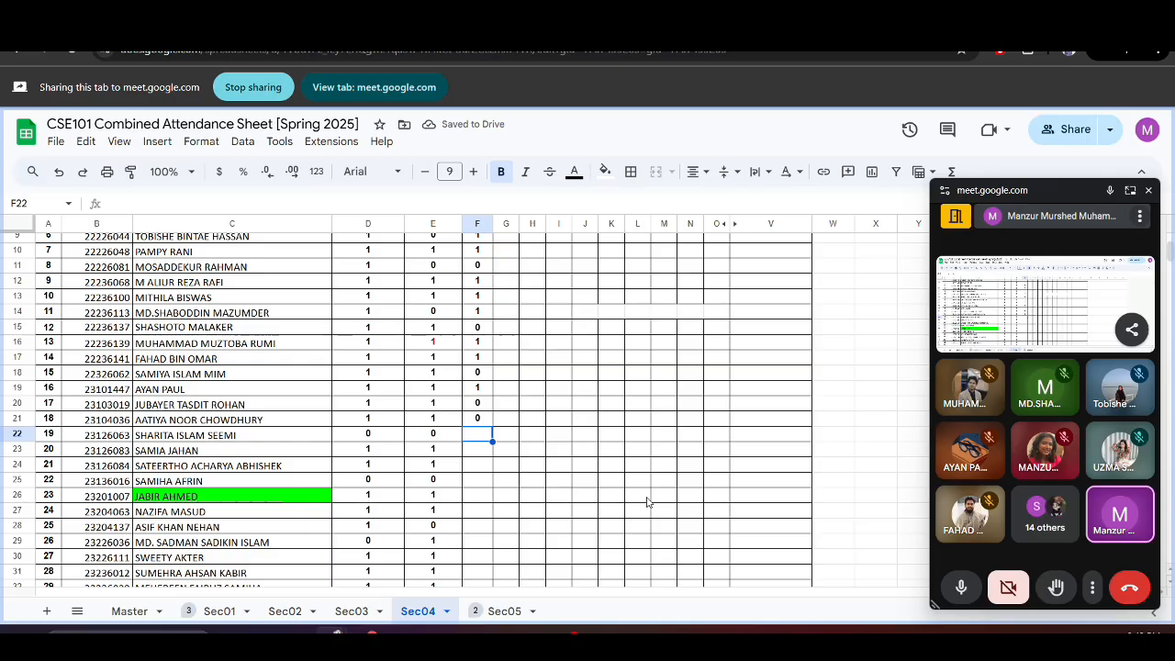
{"action": "type", "text": "0"}
{"action": "key", "text": "Return"}
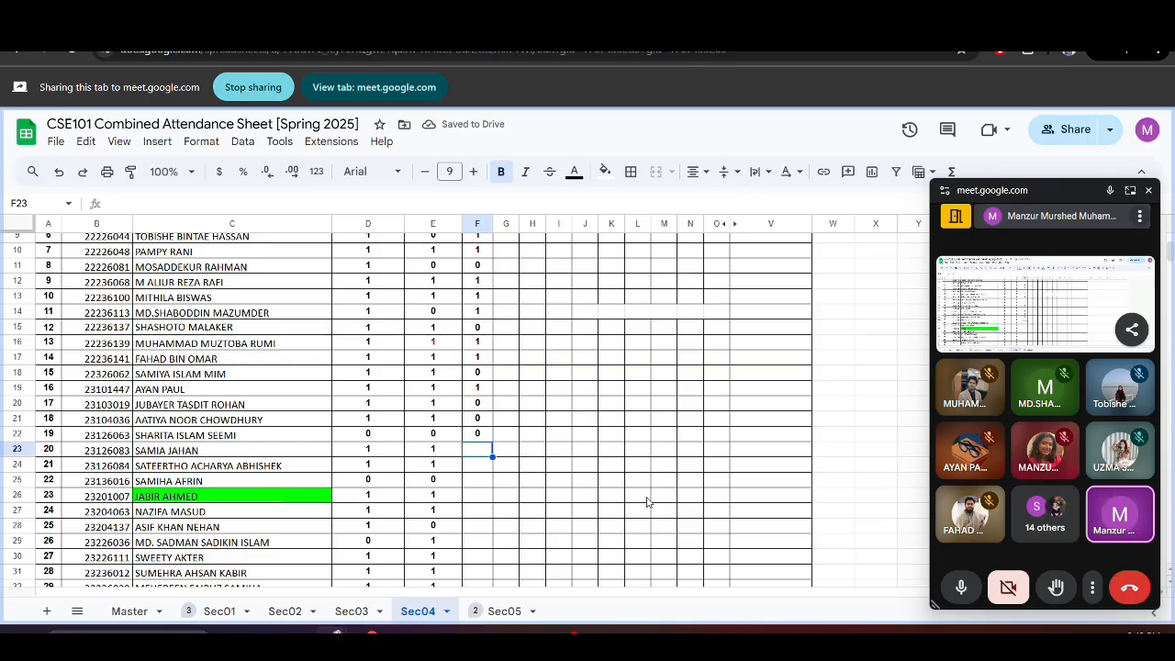
{"action": "type", "text": "0"}
{"action": "key", "text": "Return"}
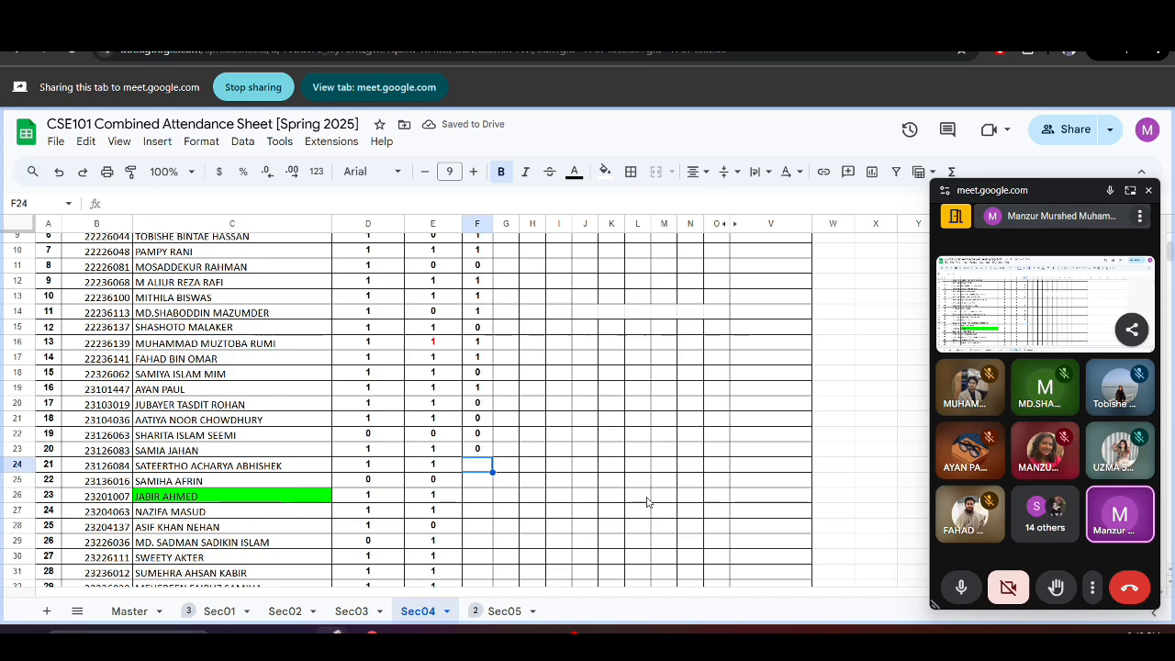
{"action": "type", "text": "0"}
{"action": "key", "text": "Return"}
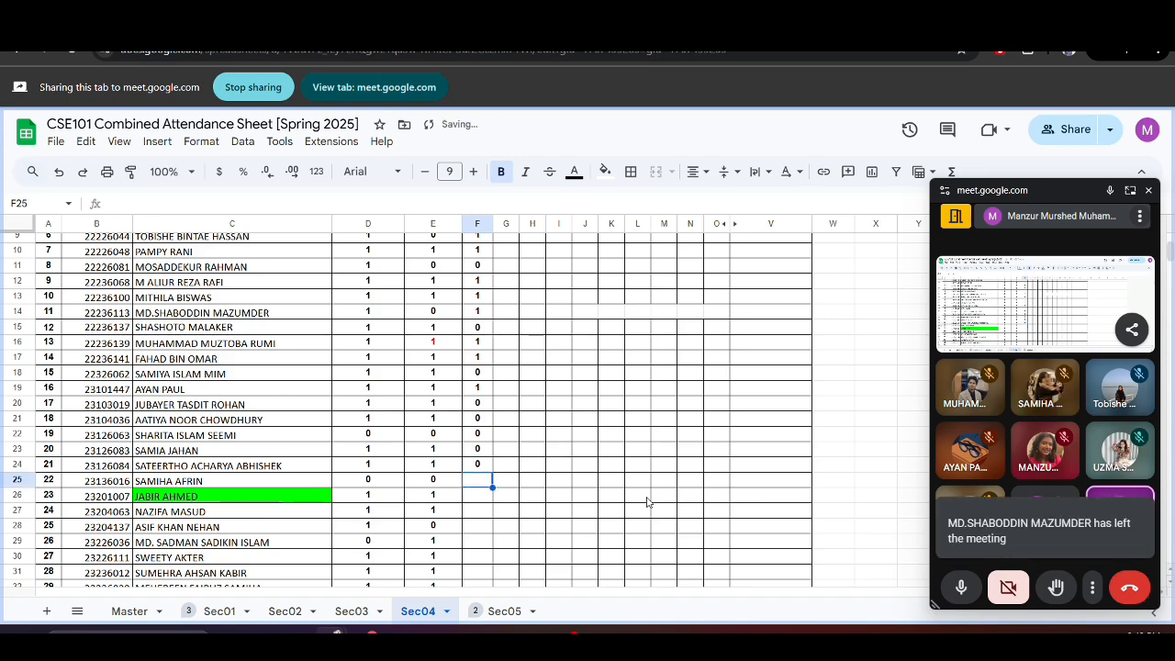
{"action": "type", "text": "0"}
{"action": "key", "text": "Return"}
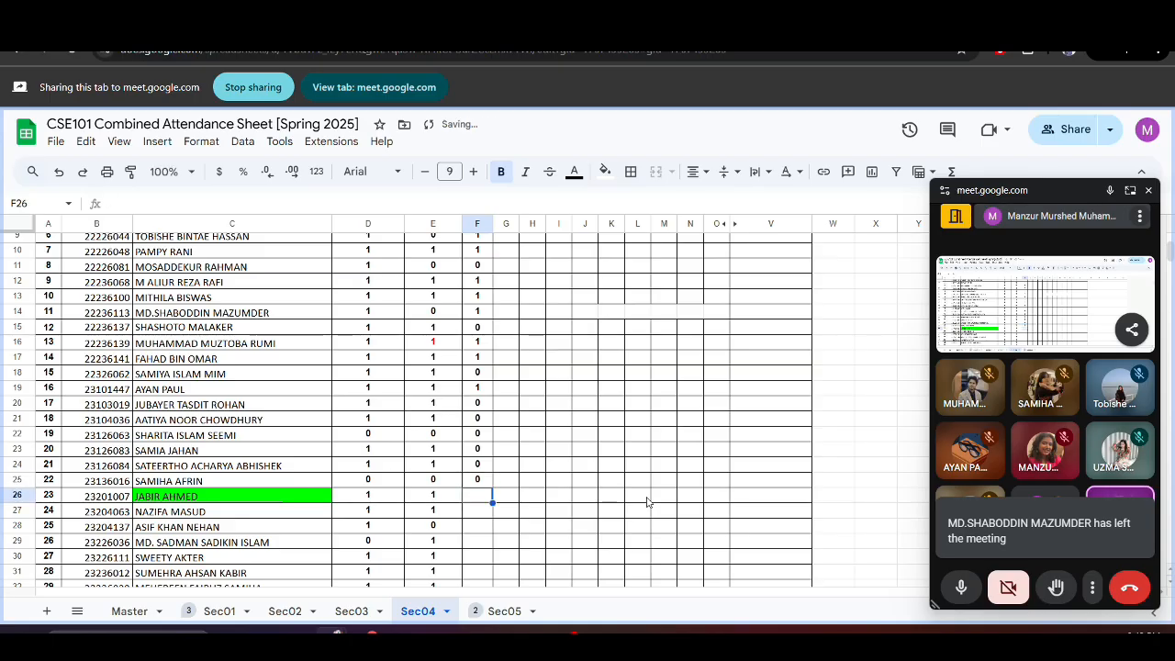
Record the 30/4/2025 attendance for serials 23 to 27 in F26:F30 as 1, 1, 1, 0, 0
{"action": "type", "text": "1"}
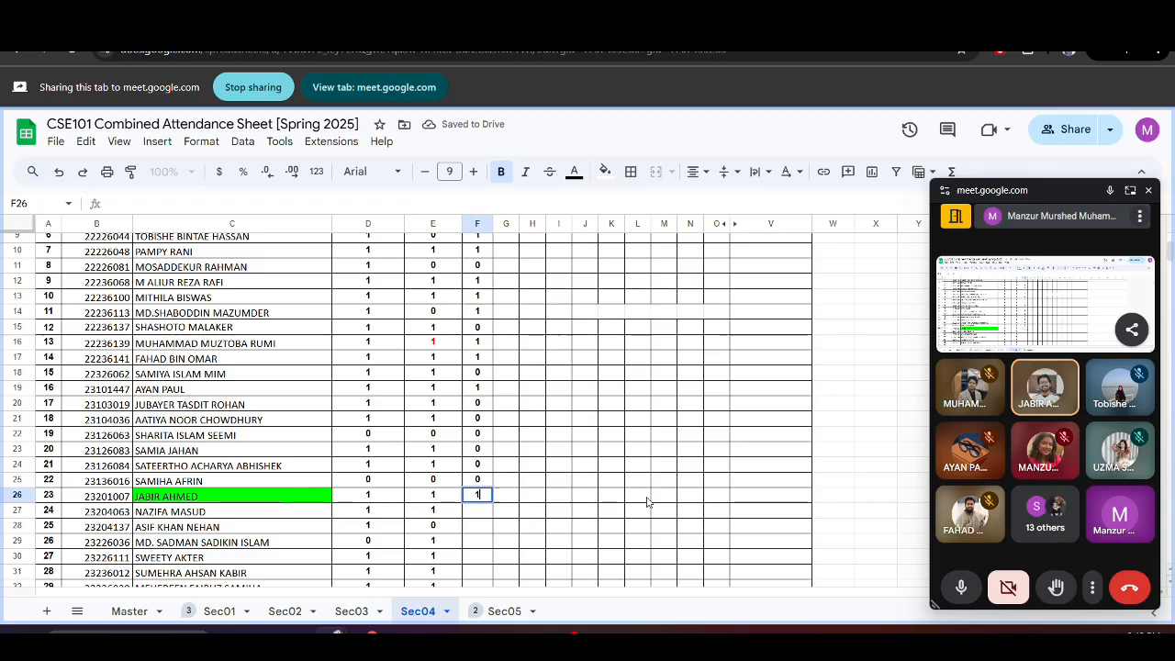
{"action": "key", "text": "Return"}
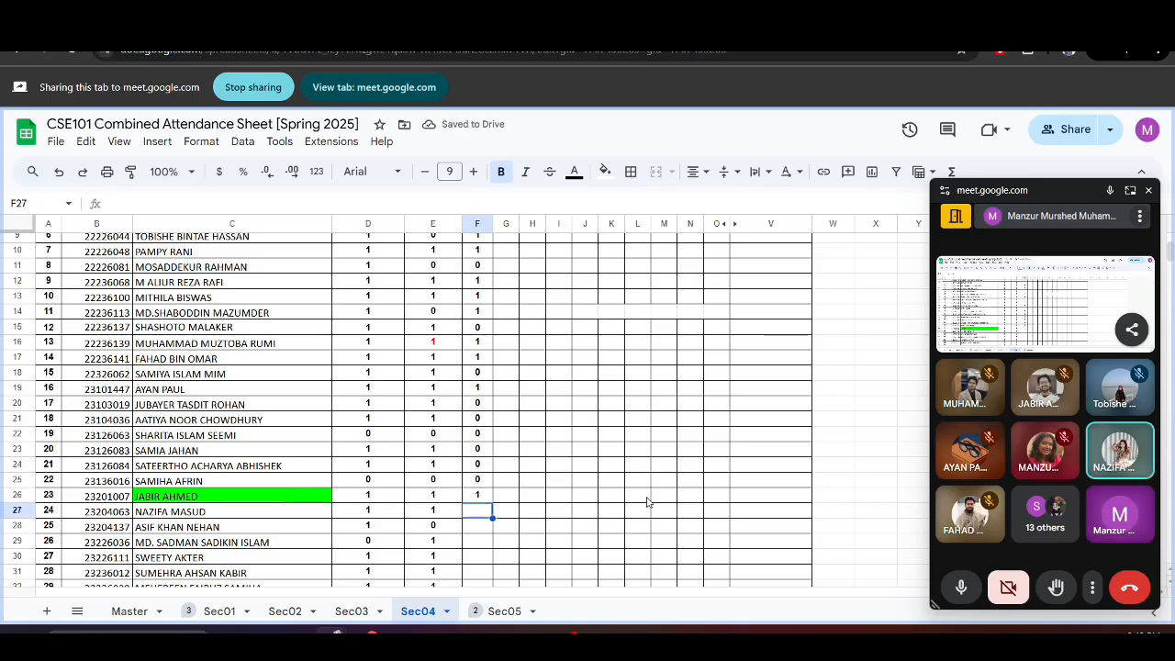
{"action": "type", "text": "1"}
{"action": "key", "text": "Return"}
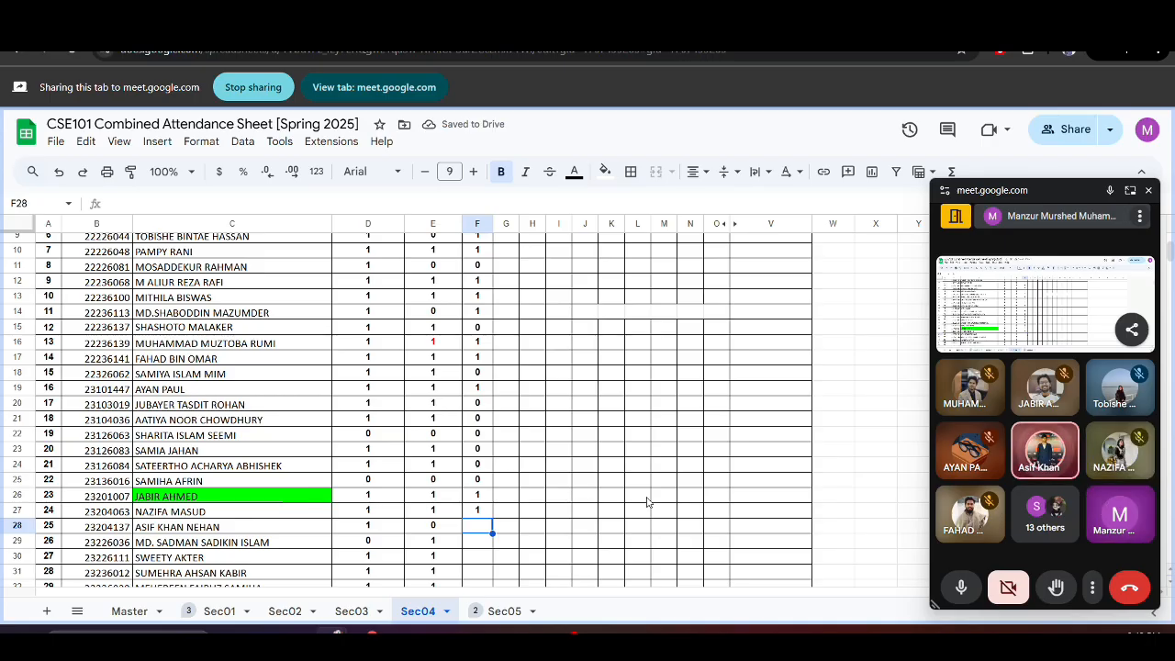
{"action": "type", "text": "1"}
{"action": "key", "text": "Return"}
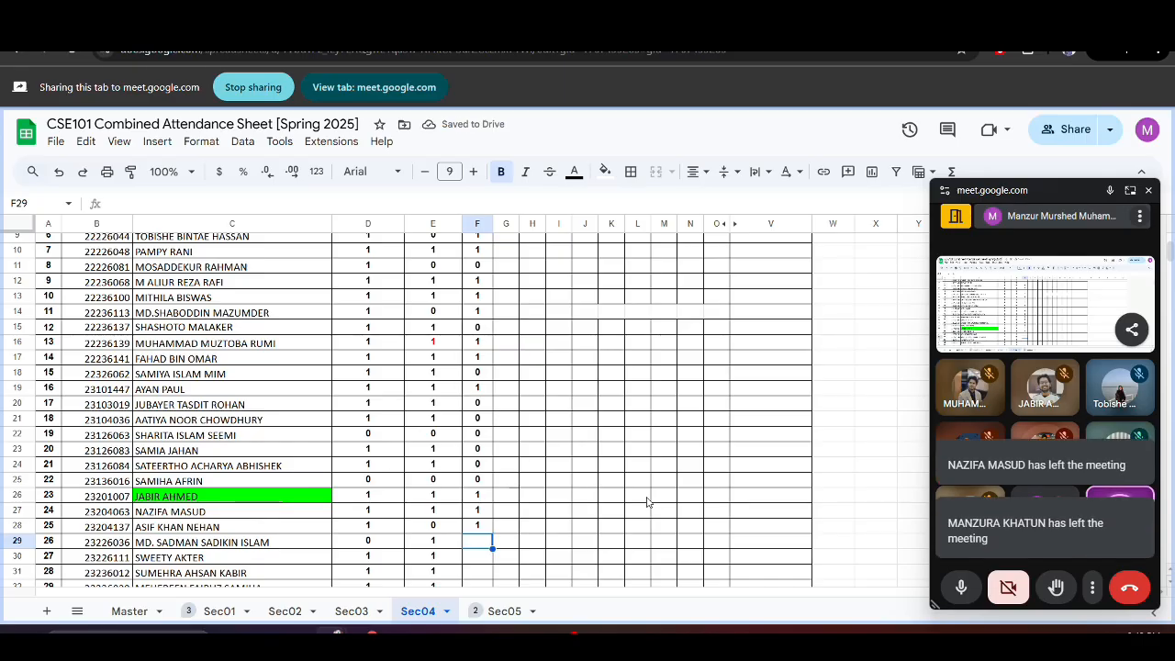
{"action": "type", "text": "0"}
{"action": "key", "text": "Return"}
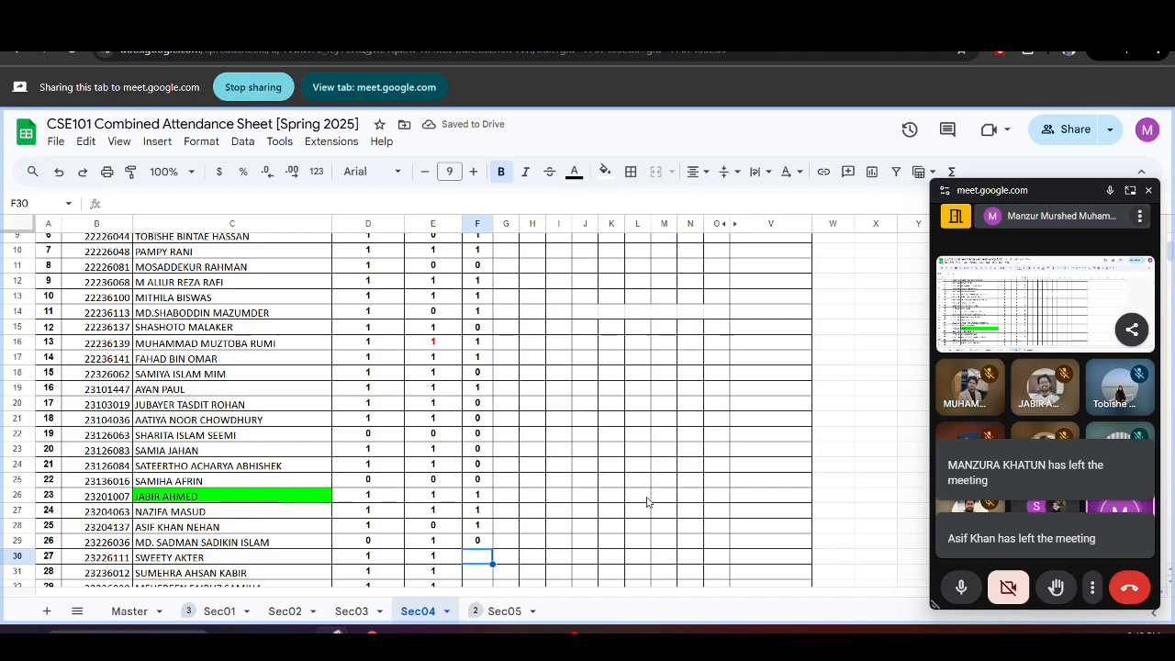
{"action": "type", "text": "0"}
{"action": "key", "text": "Return"}
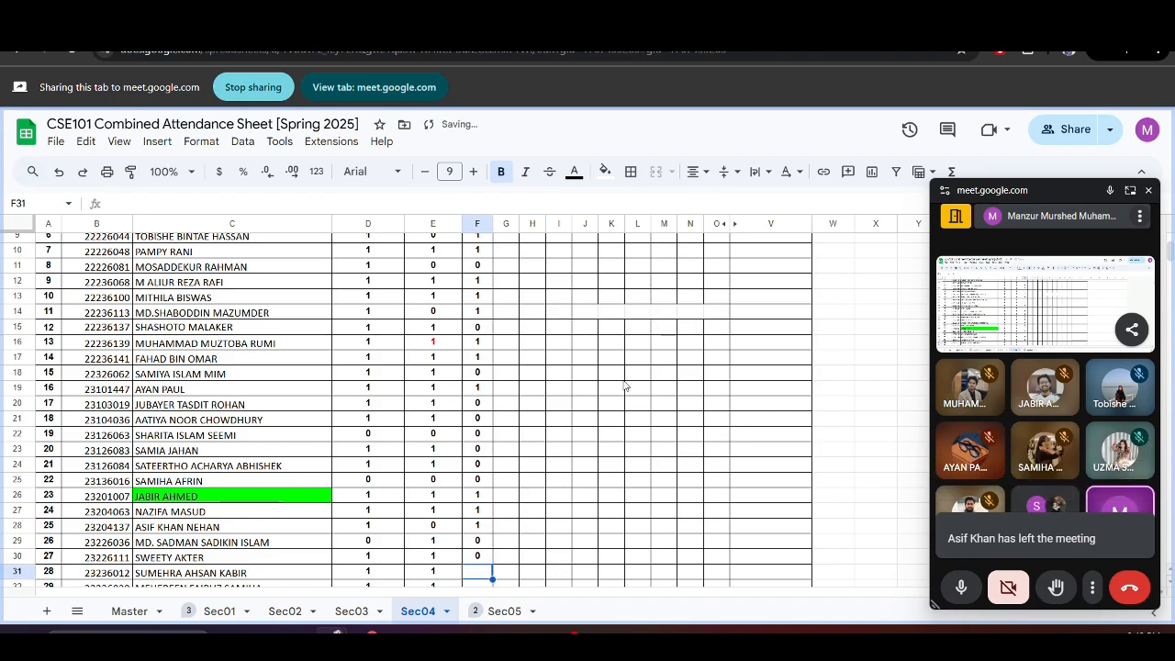
Enter the 30/4/2025 attendance for serials 28 to 31 in F31:F34 as 1, 1, 1, 0
{"action": "scroll", "coordinate": [625, 385], "scroll_direction": "down", "scroll_amount": 5}
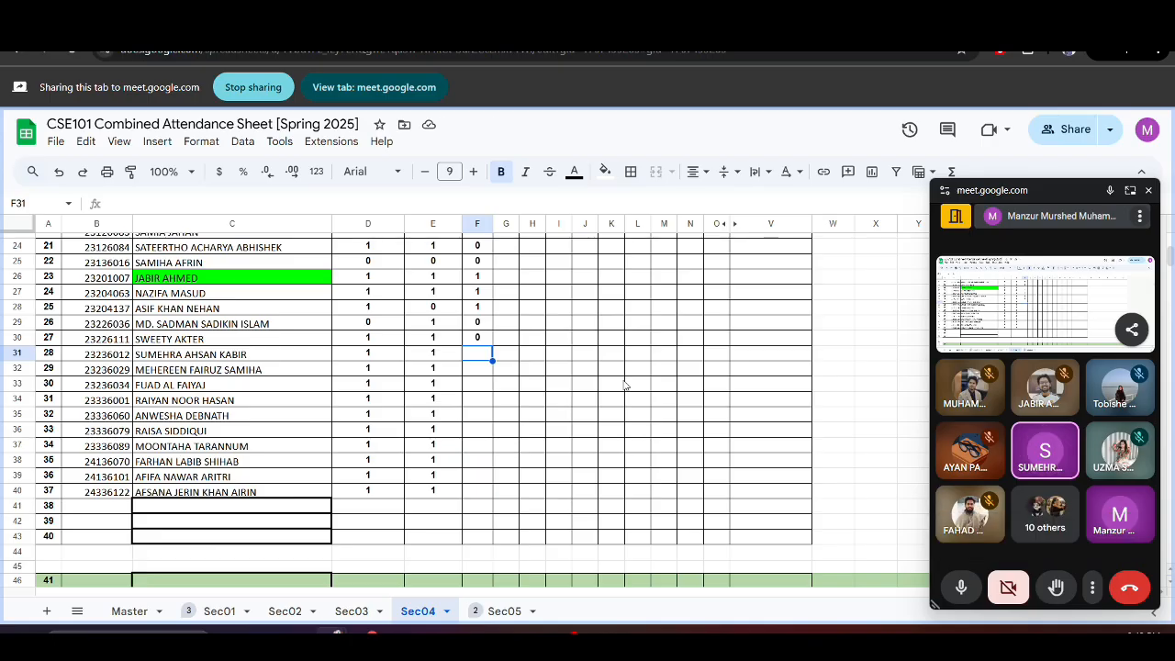
{"action": "type", "text": "1"}
{"action": "key", "text": "Return"}
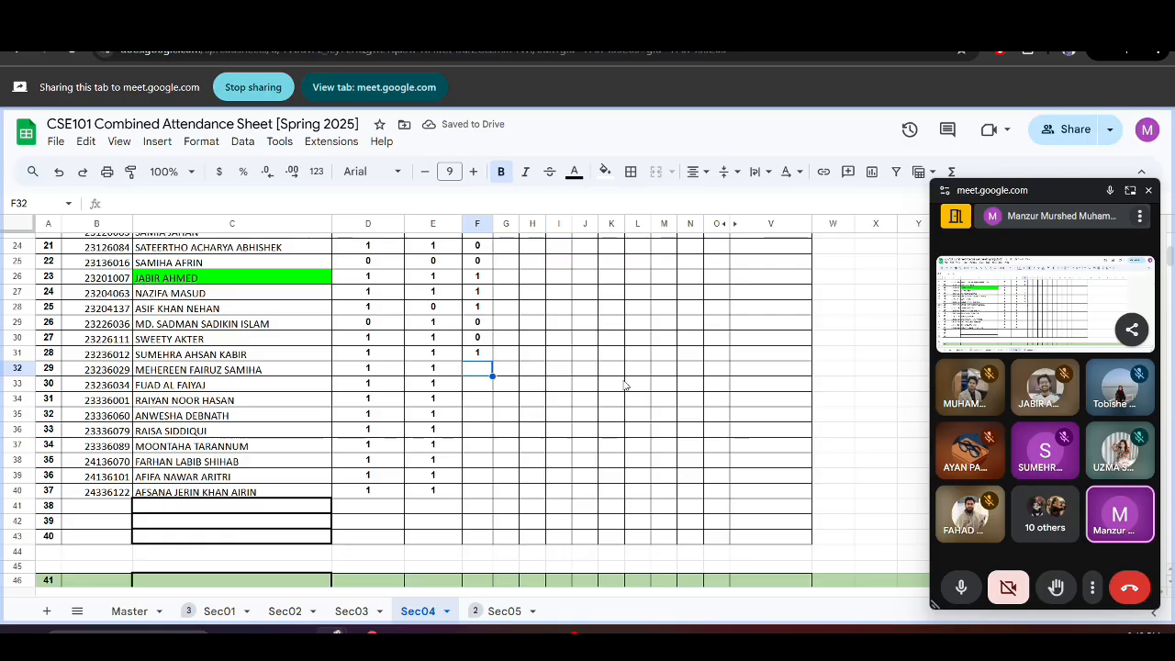
{"action": "type", "text": "1"}
{"action": "key", "text": "Return"}
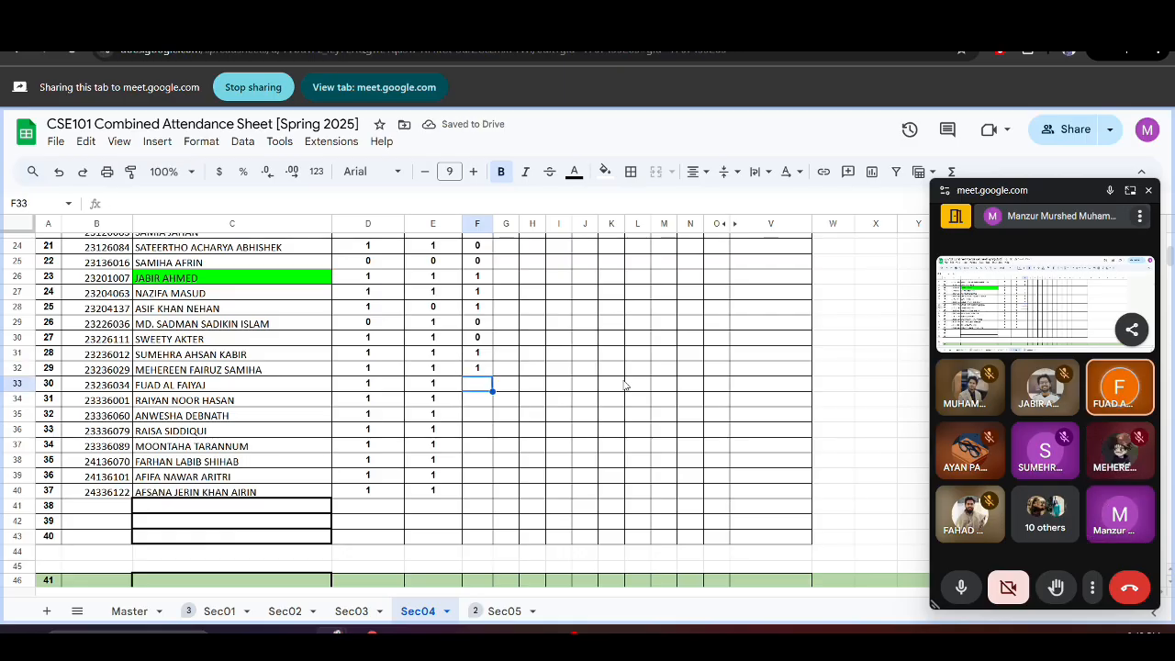
{"action": "type", "text": "1"}
{"action": "key", "text": "Return"}
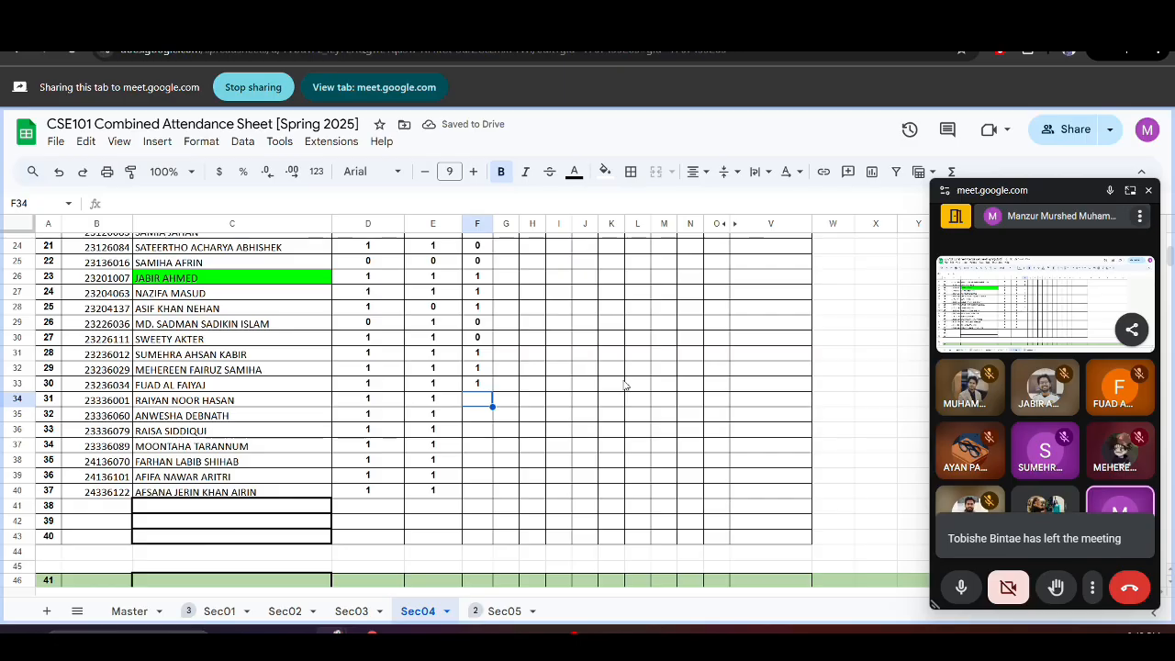
{"action": "type", "text": "0"}
{"action": "key", "text": "Return"}
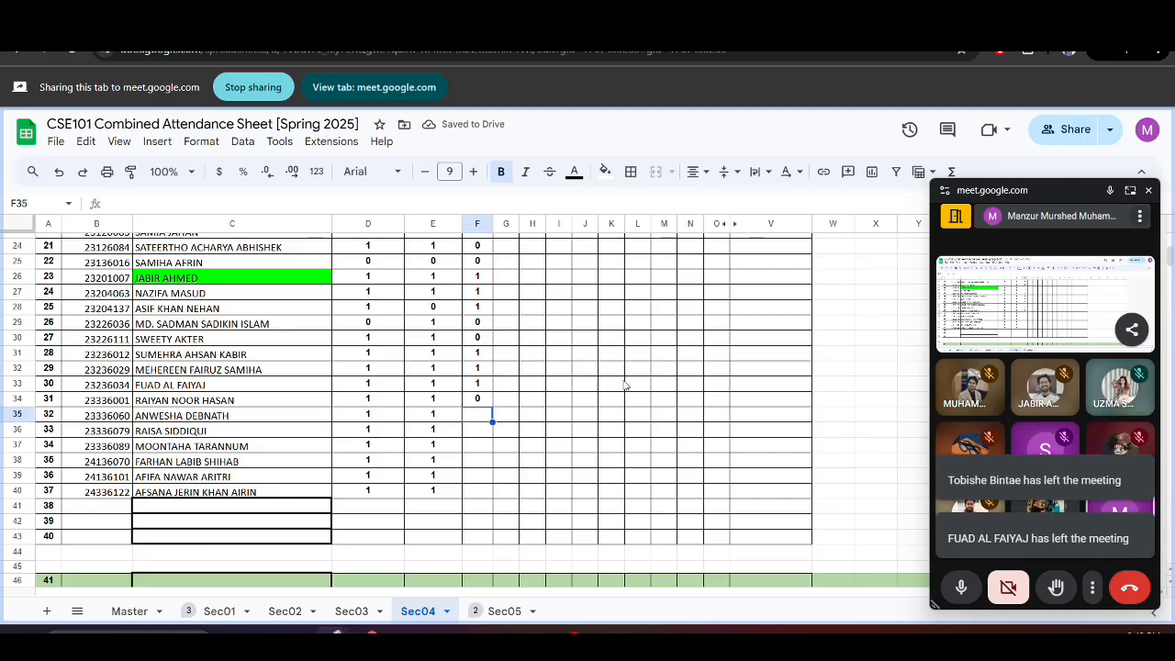
Enter 0 for serial 32 in F35 under 30/4/2025 and correct it to 1
{"action": "type", "text": "0"}
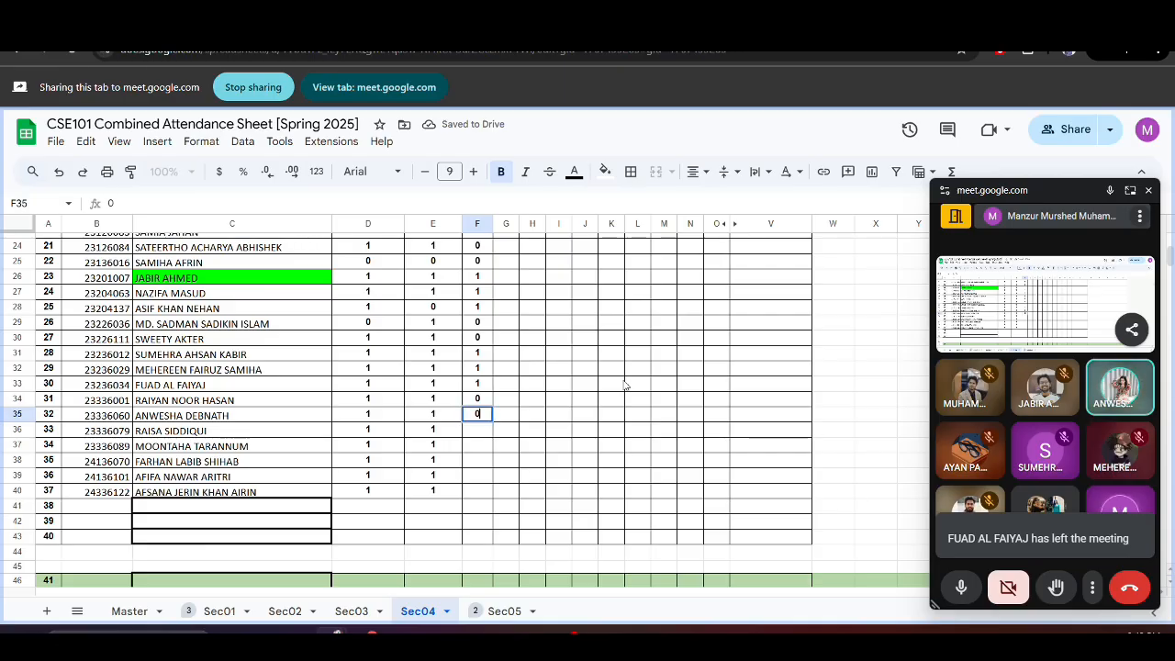
{"action": "key", "text": "Return"}
{"action": "key", "text": "Up"}
{"action": "type", "text": "1"}
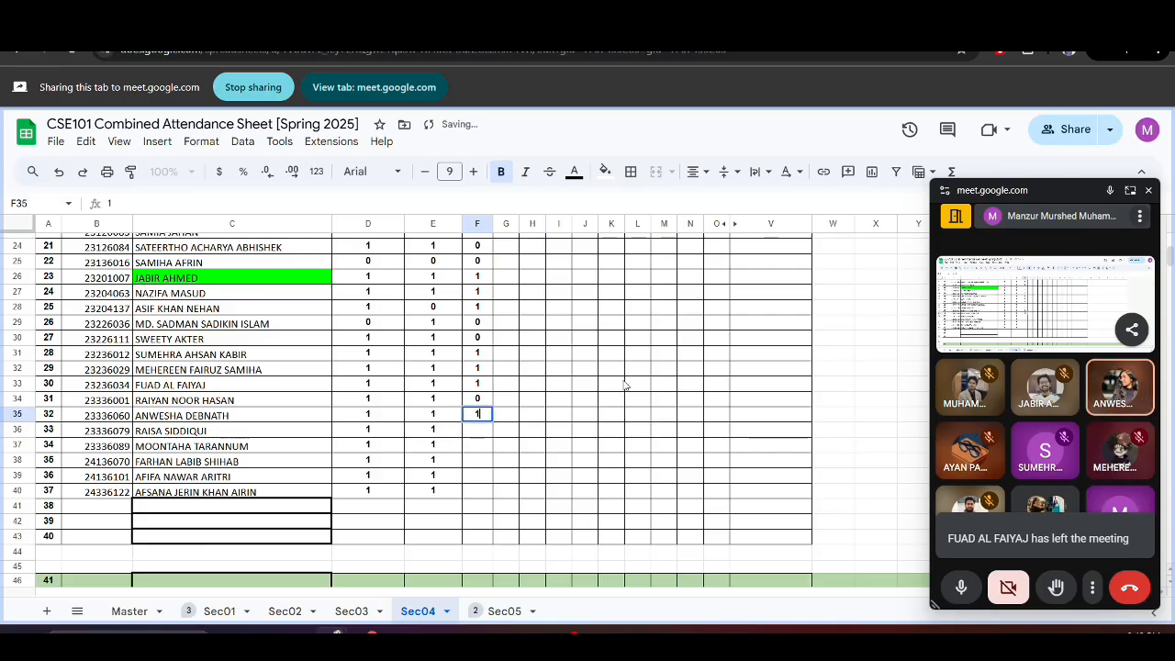
{"action": "key", "text": "Return"}
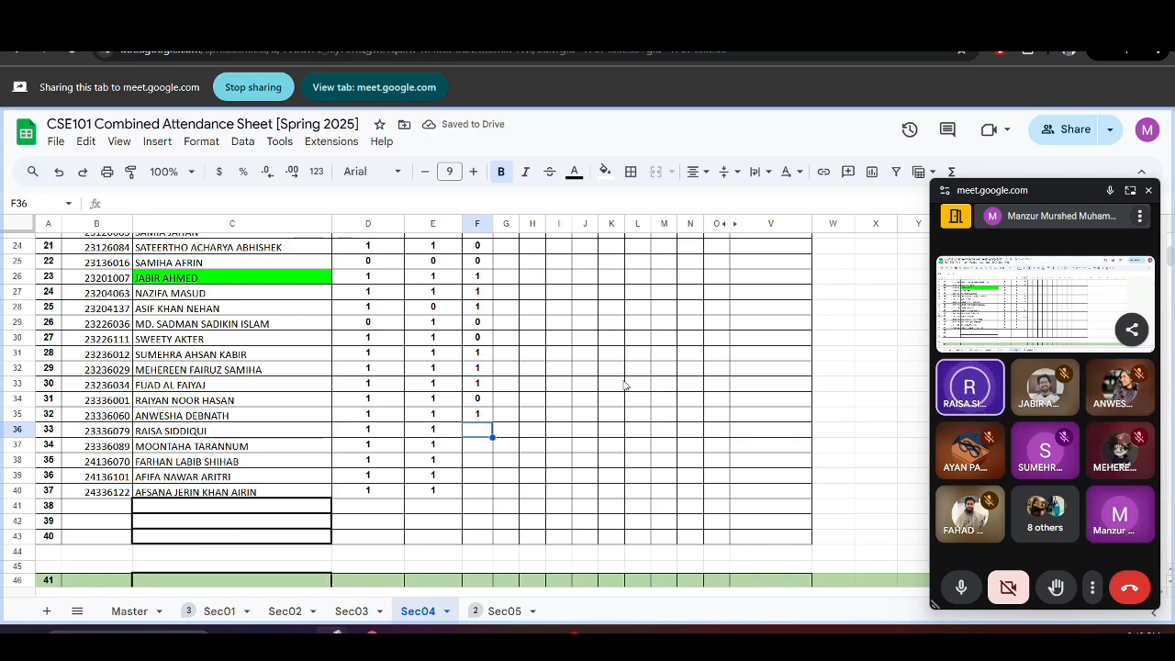
Record the 30/4/2025 attendance for serials 33 to 37 in F36:F40 as 1, 1, 1, 0, 1
{"action": "type", "text": "1"}
{"action": "key", "text": "Return"}
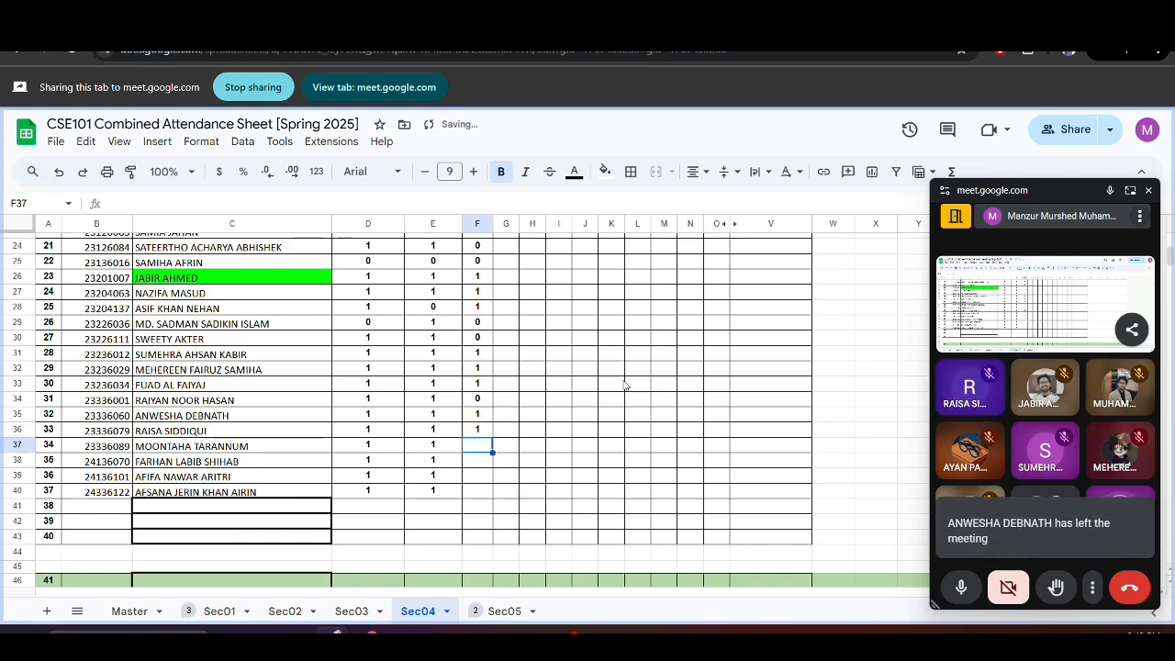
{"action": "type", "text": "1"}
{"action": "key", "text": "Return"}
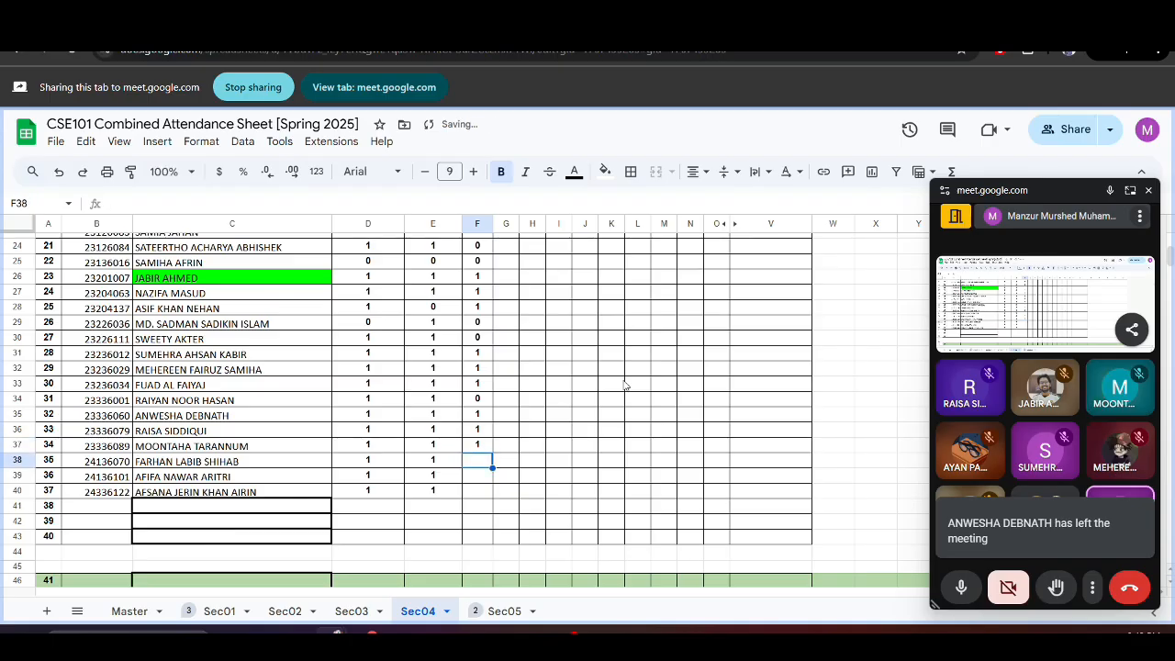
{"action": "type", "text": "1"}
{"action": "key", "text": "Return"}
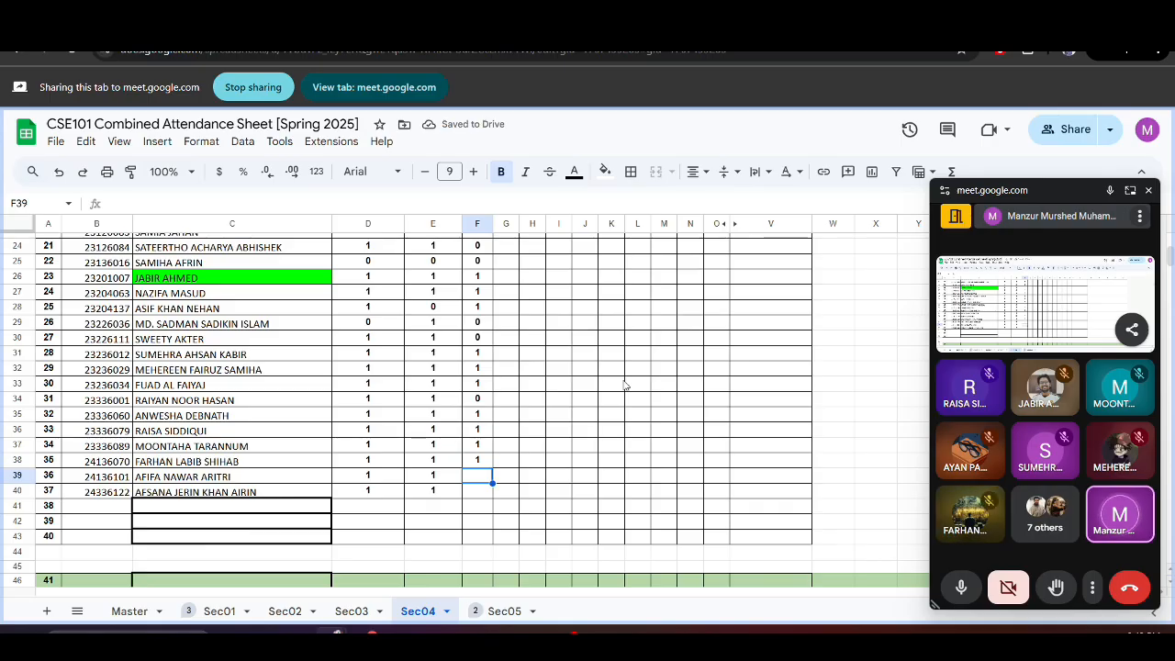
{"action": "type", "text": "0"}
{"action": "key", "text": "Return"}
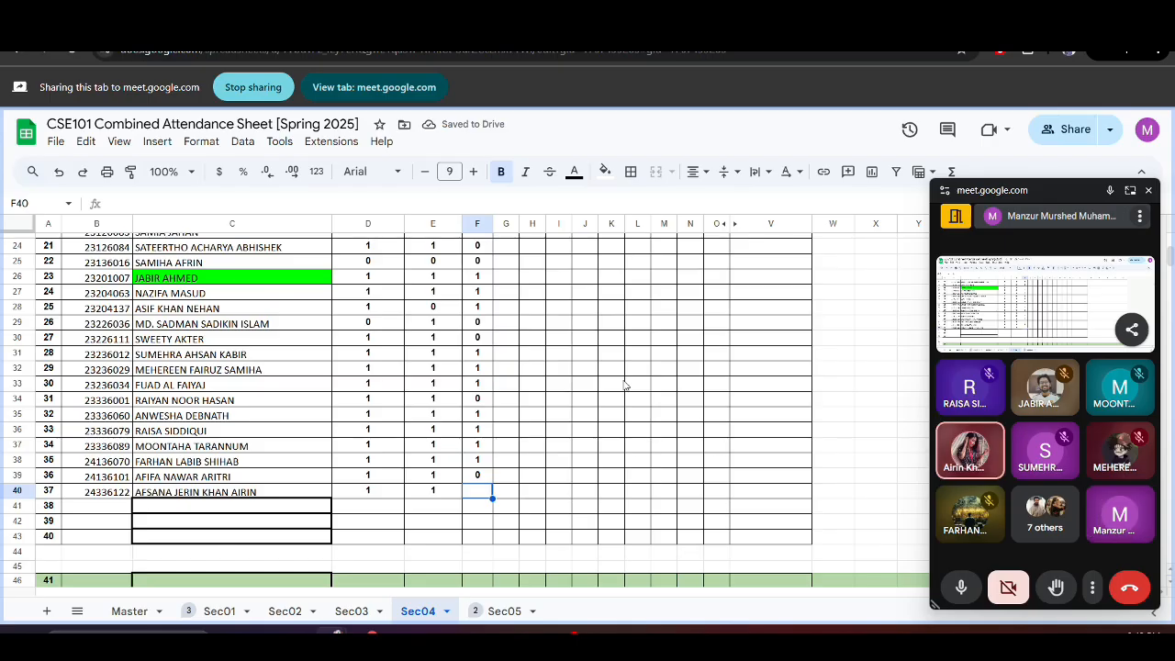
{"action": "type", "text": "1"}
{"action": "key", "text": "Return"}
Review the end of the Sec04 list, check the Google Meet call, and return to the first students in the attendance sheet
{"action": "scroll", "coordinate": [623, 386], "scroll_direction": "down", "scroll_amount": 2}
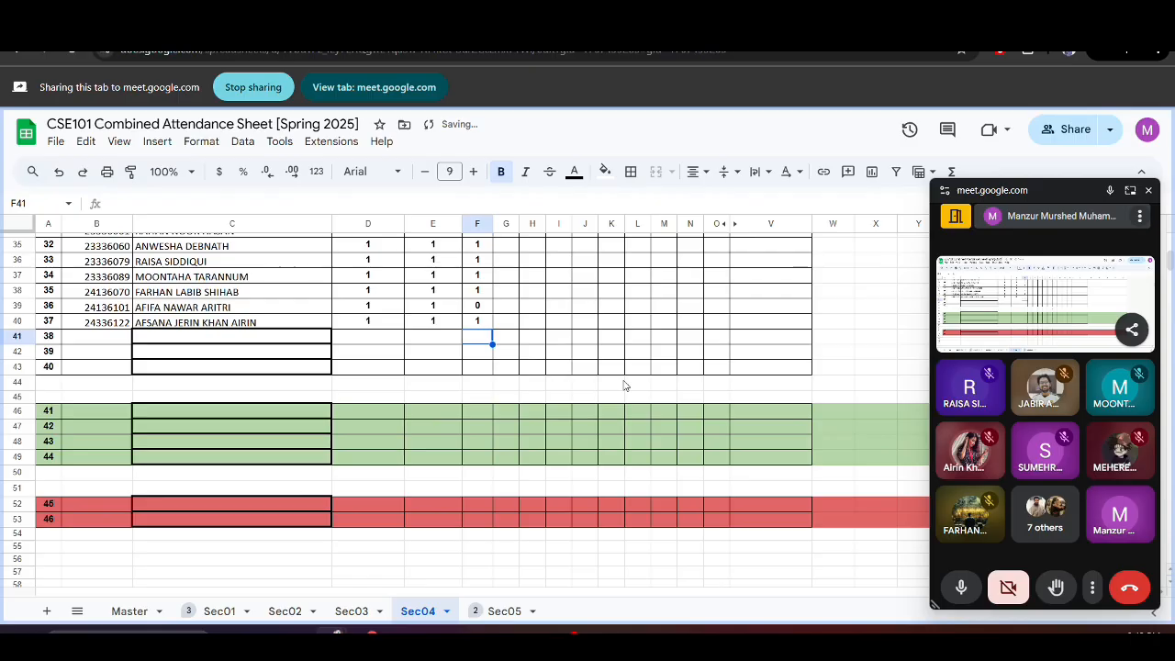
{"action": "scroll", "coordinate": [623, 385], "scroll_direction": "up", "scroll_amount": 2}
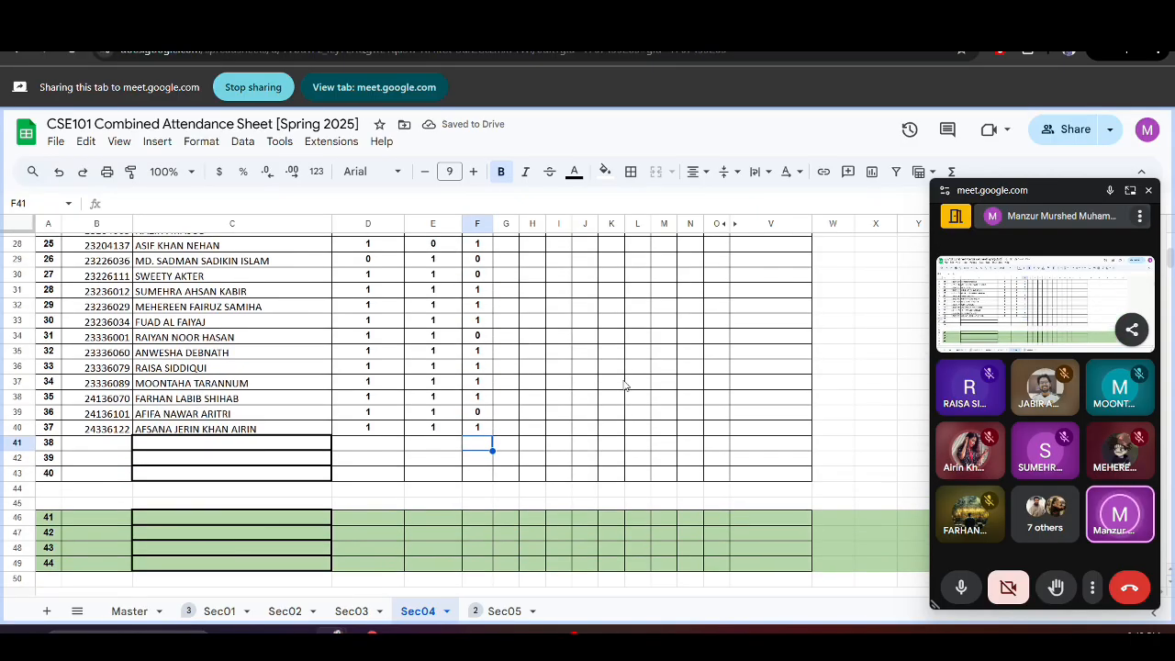
{"action": "scroll", "coordinate": [624, 386], "scroll_direction": "up", "scroll_amount": 1}
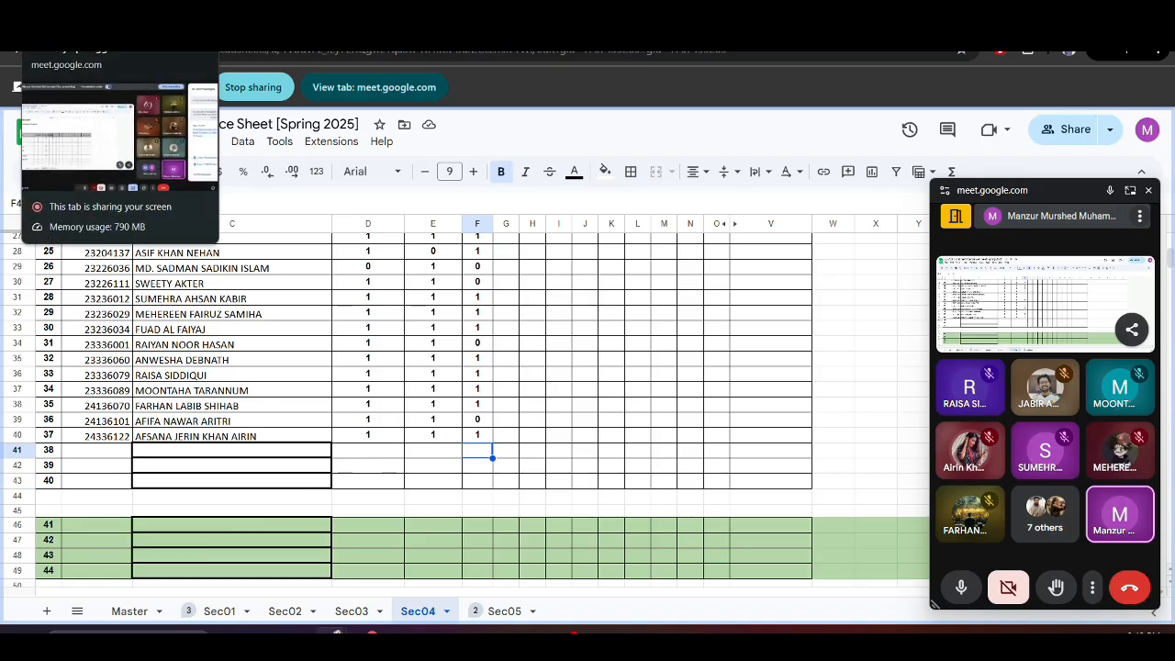
{"action": "left_click", "coordinate": [101, 37]}
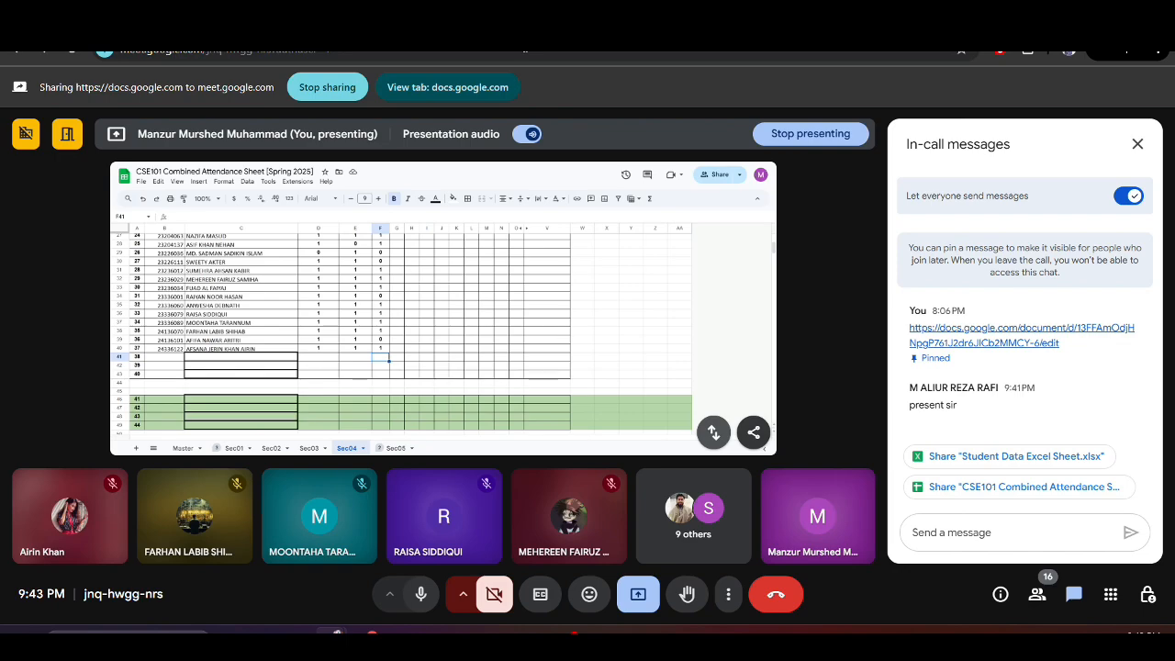
{"action": "left_click", "coordinate": [266, 37]}
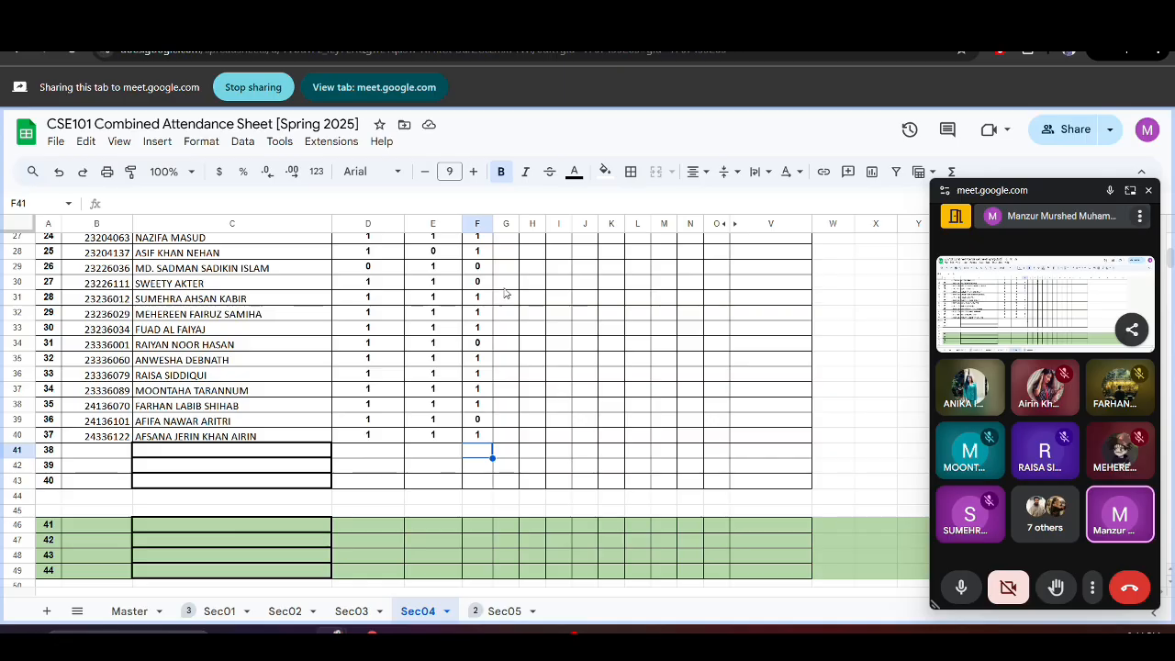
{"action": "scroll", "coordinate": [504, 292], "scroll_direction": "up", "scroll_amount": 8}
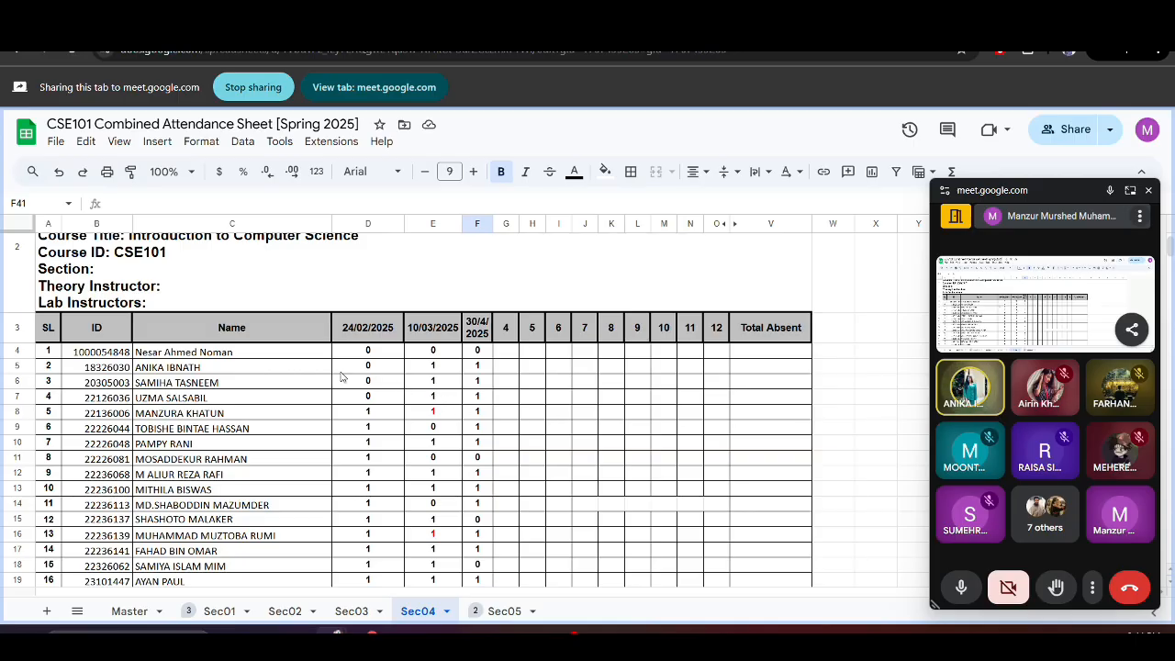
Review serial 2's attendance across the three dates in D5:F5 and switch back to the Google Meet call
{"action": "left_click_drag", "start_coordinate": [377, 367], "coordinate": [471, 369]}
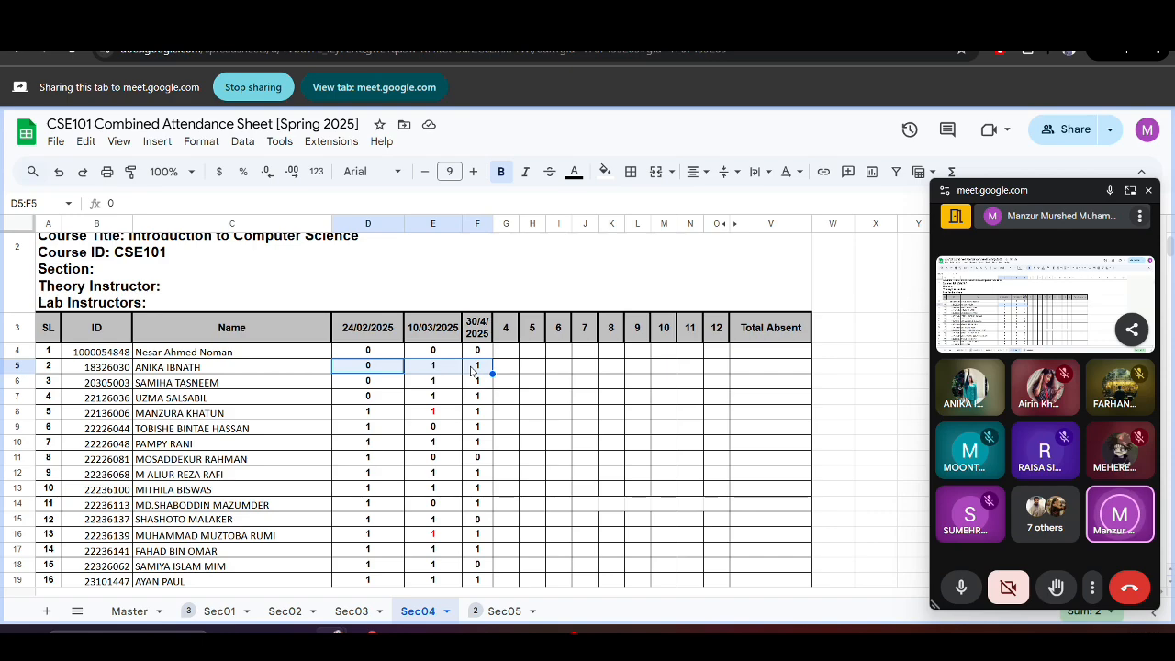
{"action": "left_click", "coordinate": [473, 368]}
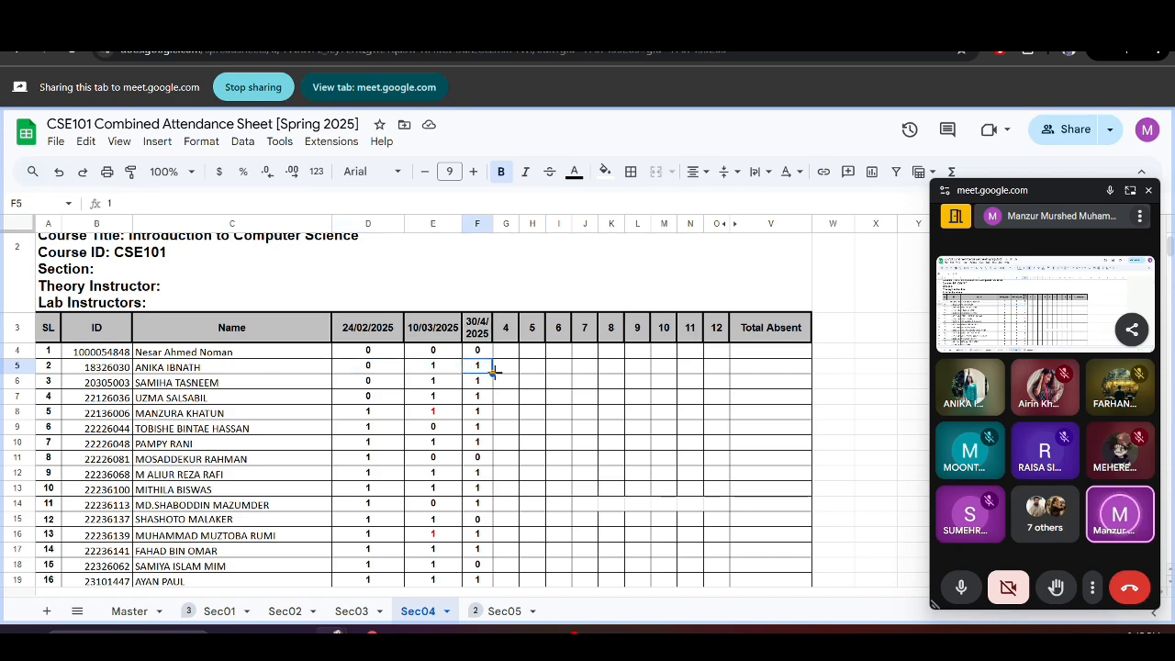
{"action": "left_click", "coordinate": [499, 371]}
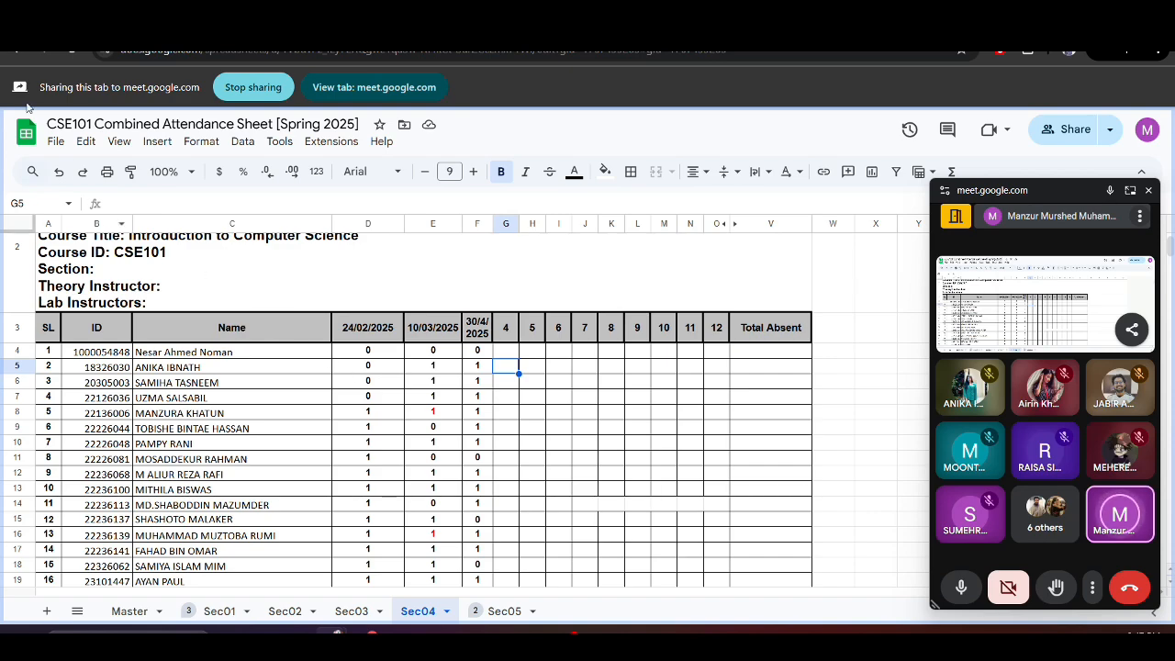
{"action": "key", "text": "ctrl+Tab"}
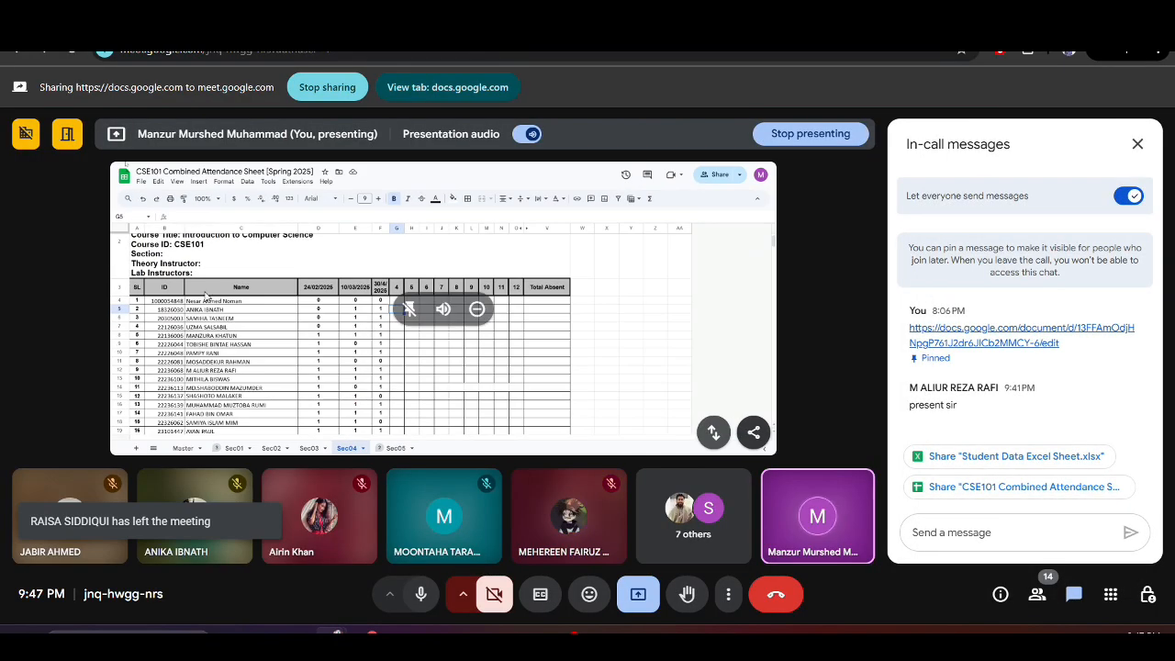